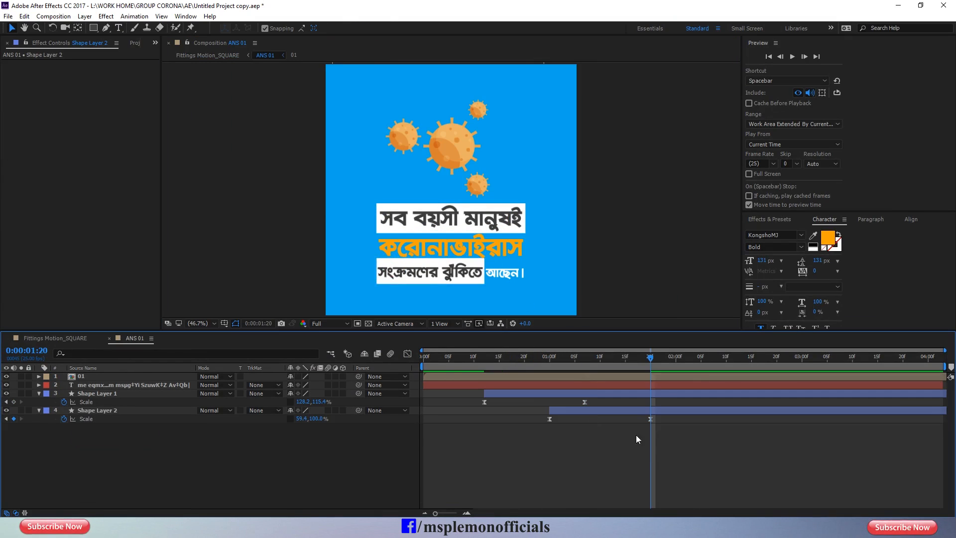
{"action": "left_click", "coordinate": [186, 16]}
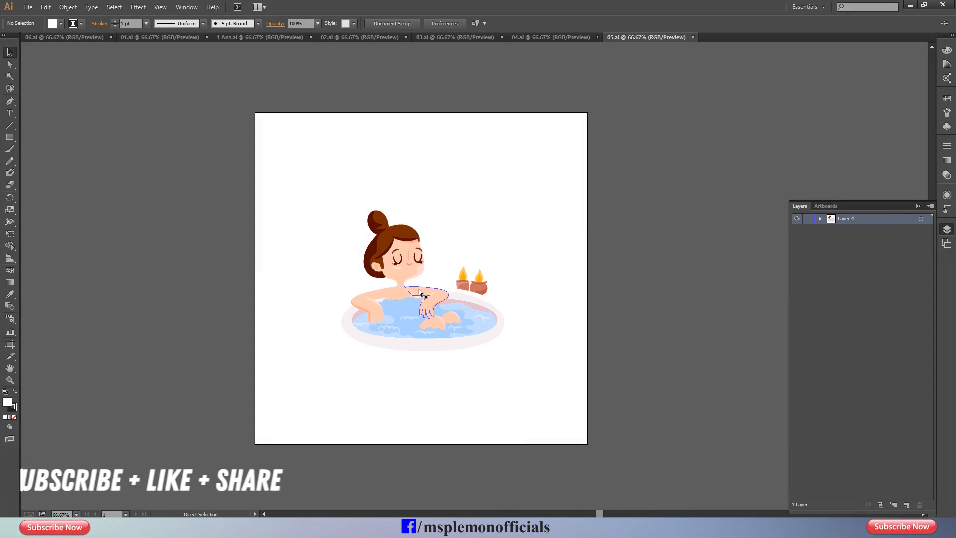
In Illustrator, move the bathing woman group in 05.ai off the artboard to check its layer structure, and undo the move.
{"action": "key", "text": "a"}
{"action": "key", "text": "ctrl+a"}
{"action": "left_click", "coordinate": [588, 302]}
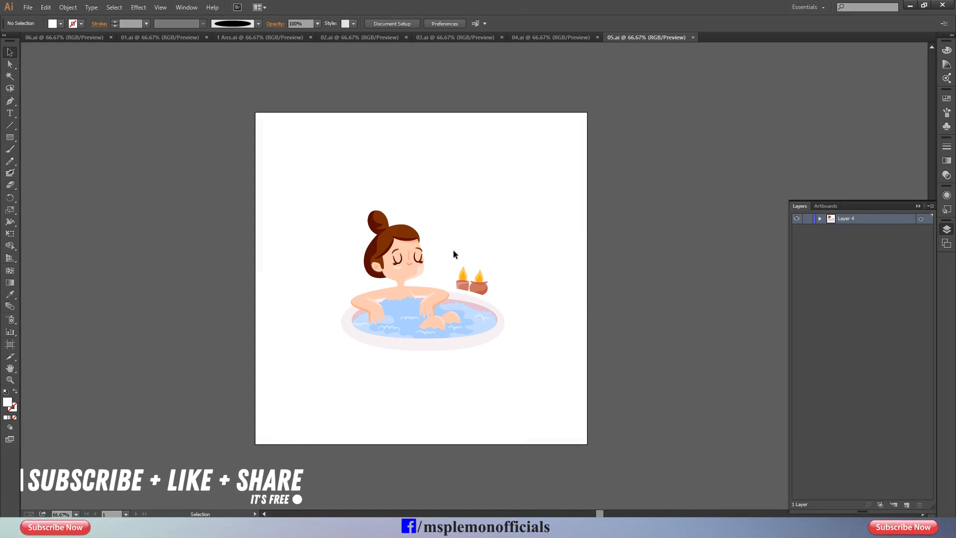
{"action": "left_click", "coordinate": [435, 240]}
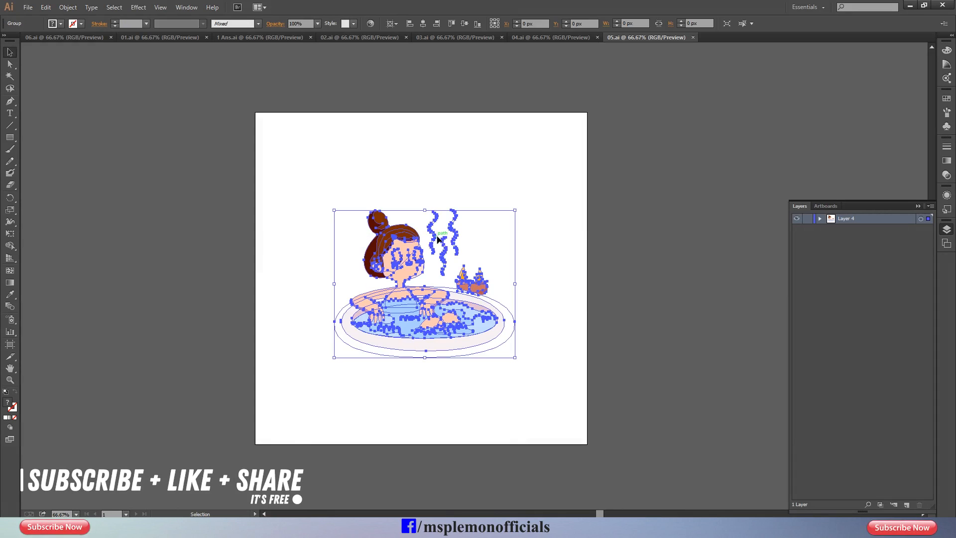
{"action": "left_click_drag", "start_coordinate": [441, 330], "coordinate": [195, 303]}
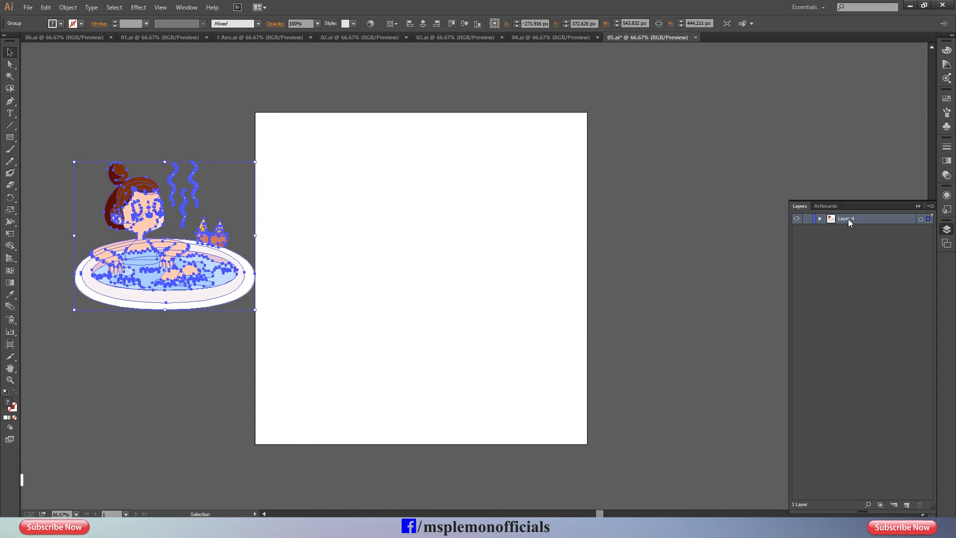
{"action": "left_click", "coordinate": [530, 321]}
{"action": "key", "text": "ctrl+z"}
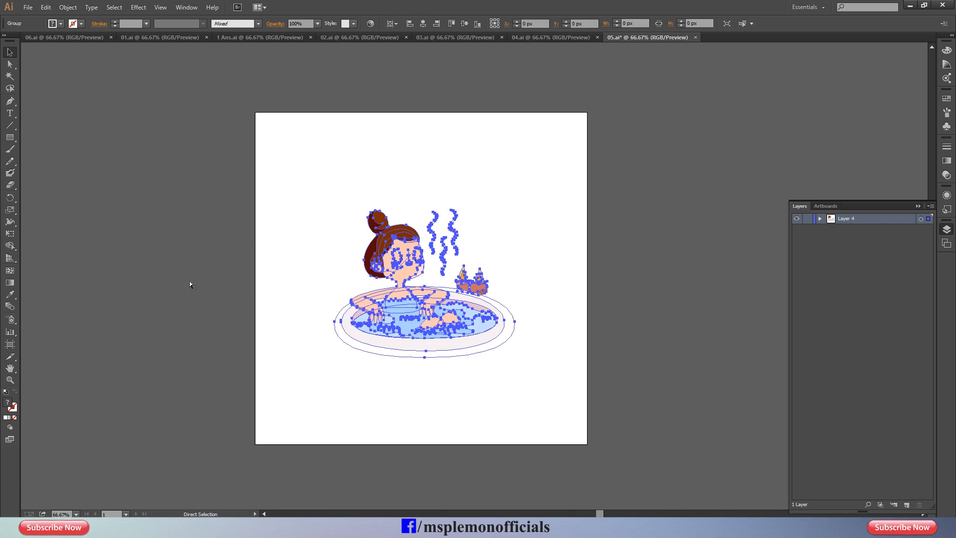
In 04.ai, pull the woman, filled circle and ring apart to show their separate layers, and undo the moves.
{"action": "left_click", "coordinate": [538, 38]}
{"action": "left_click_drag", "start_coordinate": [489, 280], "coordinate": [358, 201]}
{"action": "left_click_drag", "start_coordinate": [485, 323], "coordinate": [626, 216]}
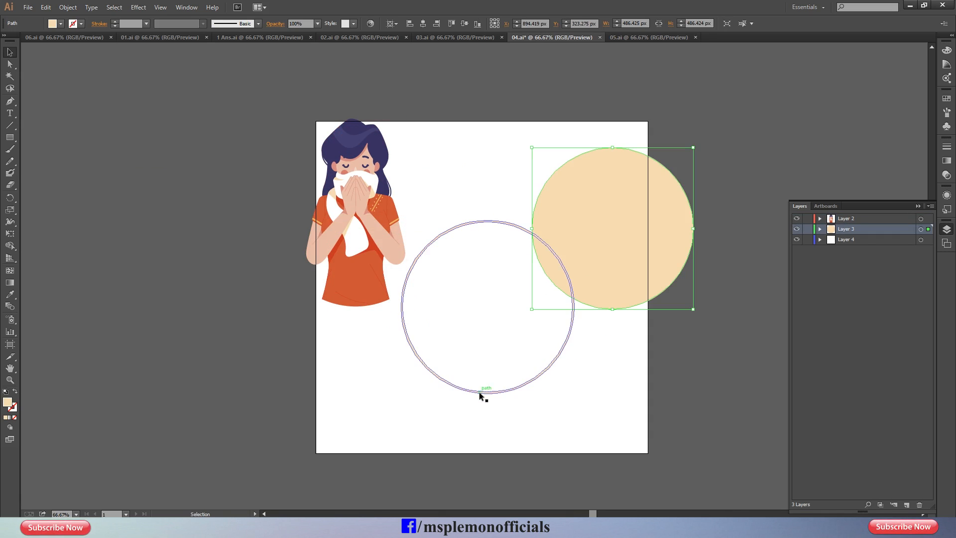
{"action": "left_click_drag", "start_coordinate": [479, 392], "coordinate": [439, 466]}
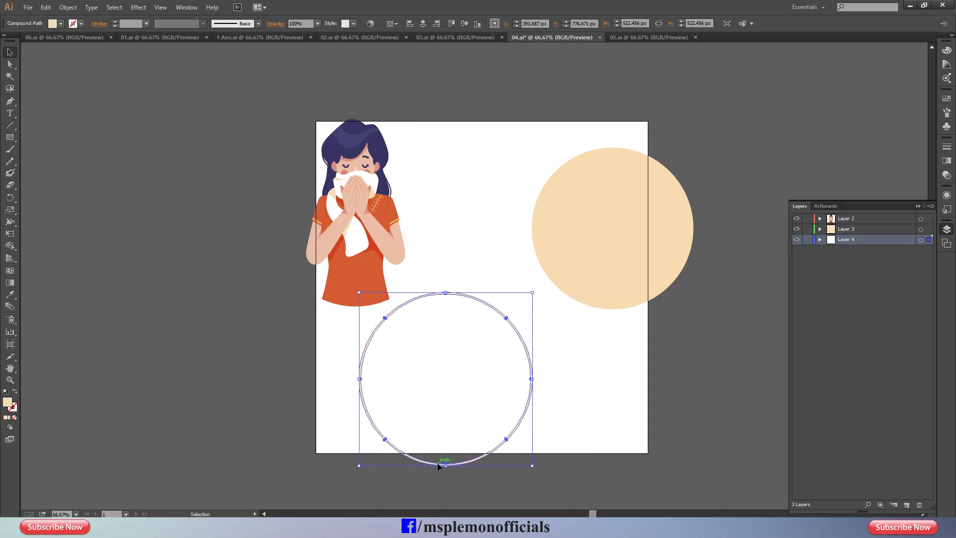
{"action": "left_click", "coordinate": [851, 229]}
{"action": "left_click", "coordinate": [851, 240]}
{"action": "key", "text": "ctrl+z"}
{"action": "key", "text": "ctrl+z"}
{"action": "key", "text": "ctrl+z"}
{"action": "key", "text": "ctrl+z"}
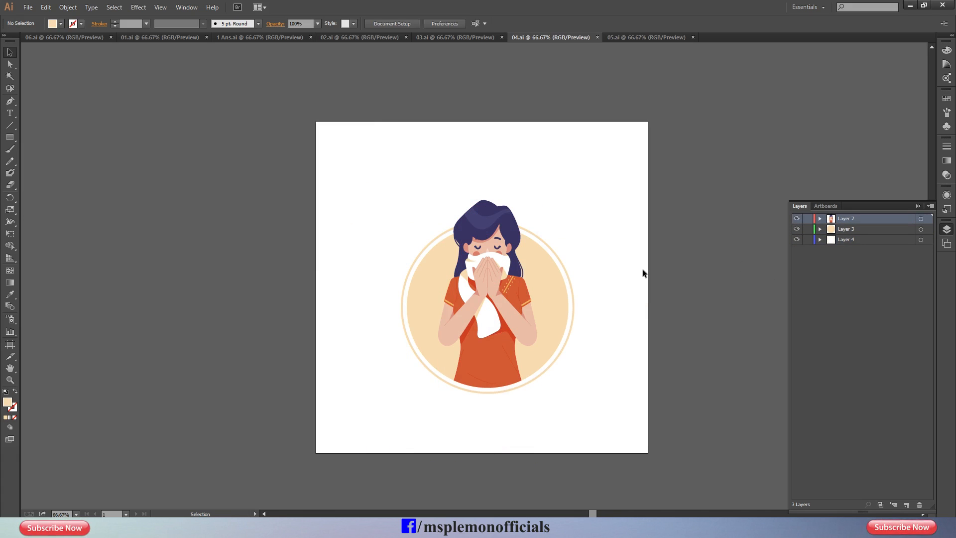
In 03.ai, pull the hand, background circle and mosquito apart to show their separate layers, and restore the artwork.
{"action": "left_click", "coordinate": [456, 36]}
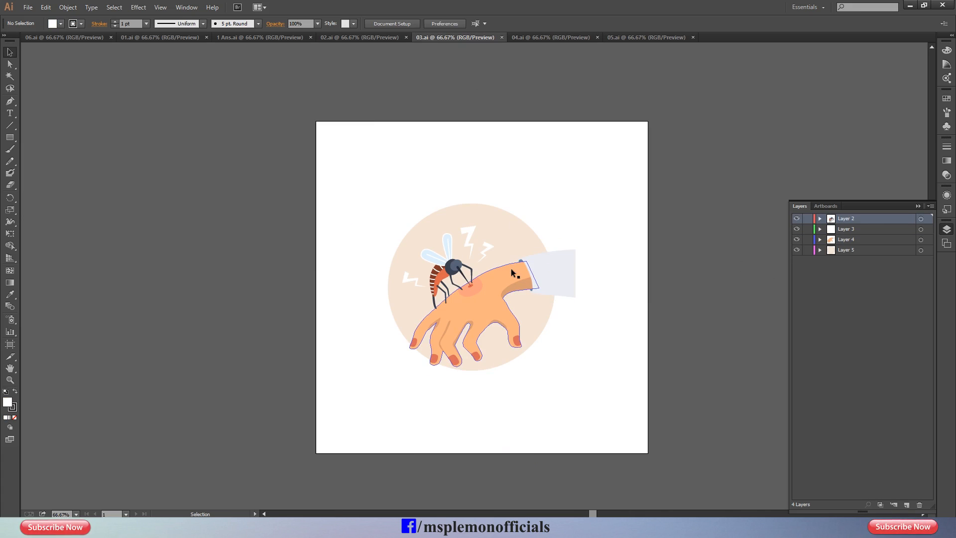
{"action": "left_click_drag", "start_coordinate": [511, 272], "coordinate": [712, 133]}
{"action": "left_click_drag", "start_coordinate": [542, 286], "coordinate": [738, 362]}
{"action": "left_click_drag", "start_coordinate": [446, 284], "coordinate": [340, 292]}
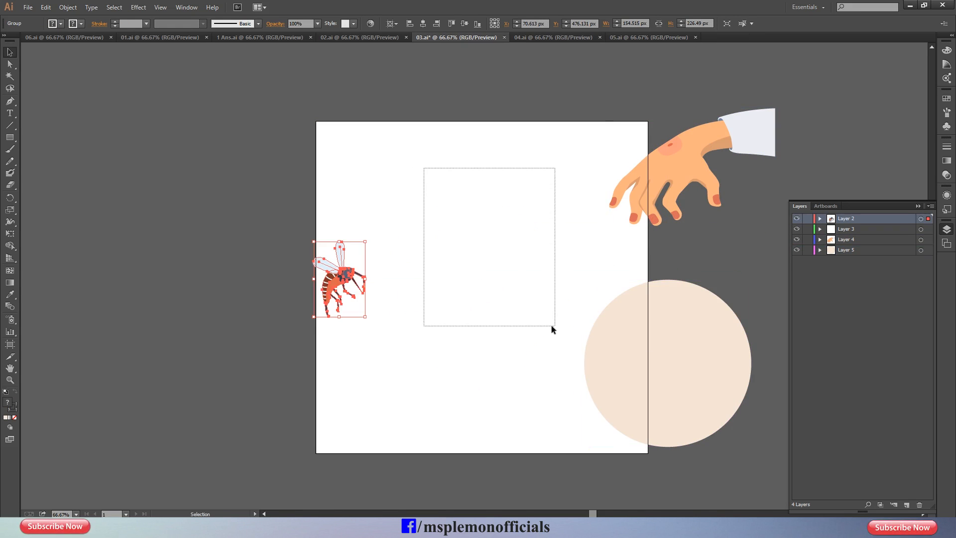
{"action": "left_click_drag", "start_coordinate": [552, 325], "coordinate": [554, 326]}
{"action": "left_click", "coordinate": [244, 297]}
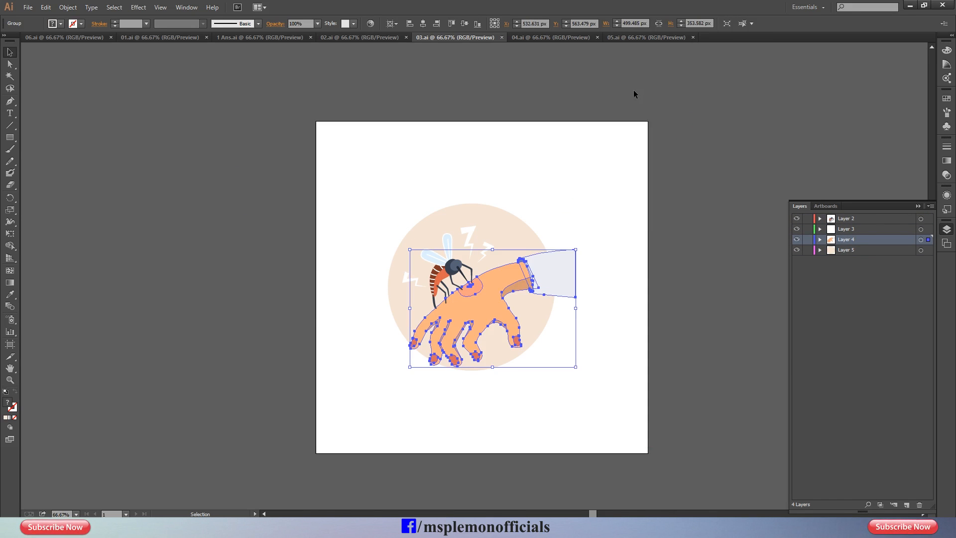
{"action": "left_click", "coordinate": [634, 93]}
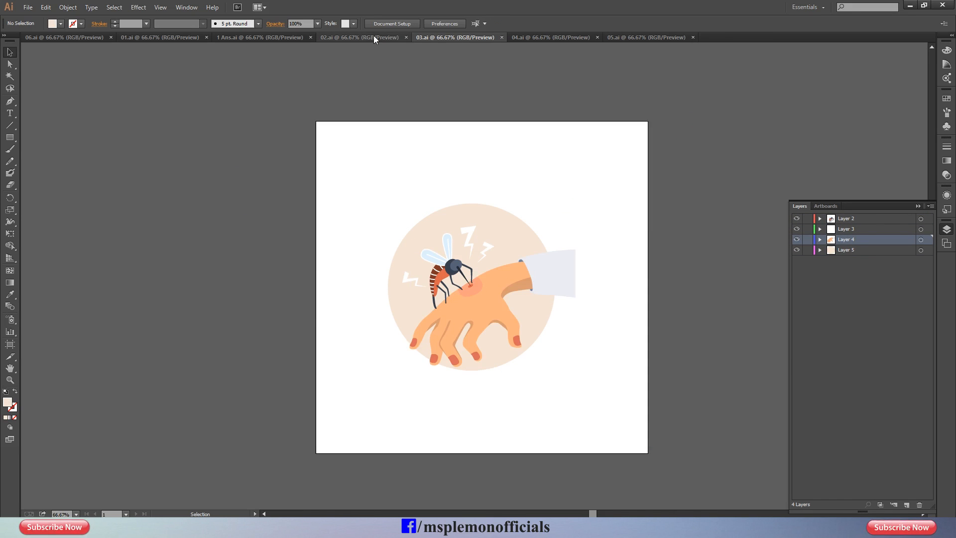
In 02.ai, move the sun up above the palm trees, and try moving the palm island aside before undoing that move.
{"action": "left_click", "coordinate": [374, 38]}
{"action": "left_click_drag", "start_coordinate": [472, 237], "coordinate": [447, 164]}
{"action": "left_click_drag", "start_coordinate": [487, 300], "coordinate": [620, 297]}
{"action": "key", "text": "ctrl+z"}
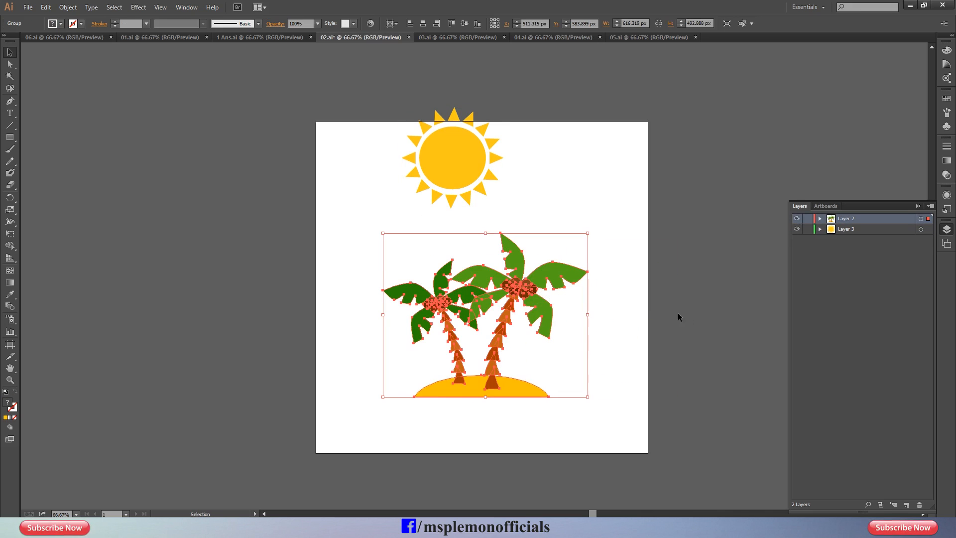
{"action": "left_click", "coordinate": [750, 265]}
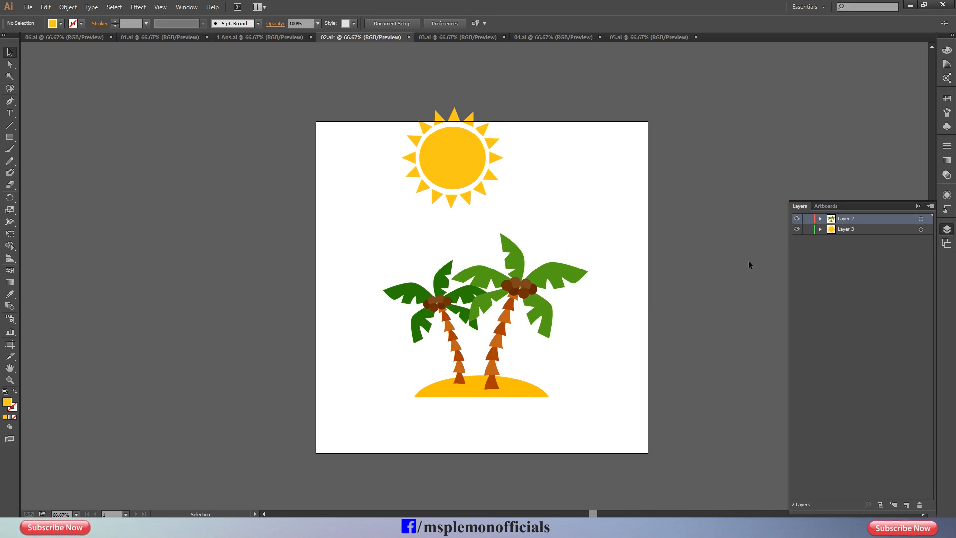
In 1 Ans.ai, spread out the woman, grandmother, boy and grandfather to show their separate layers, and undo the moves.
{"action": "left_click", "coordinate": [287, 38]}
{"action": "left_click_drag", "start_coordinate": [452, 230], "coordinate": [454, 161]}
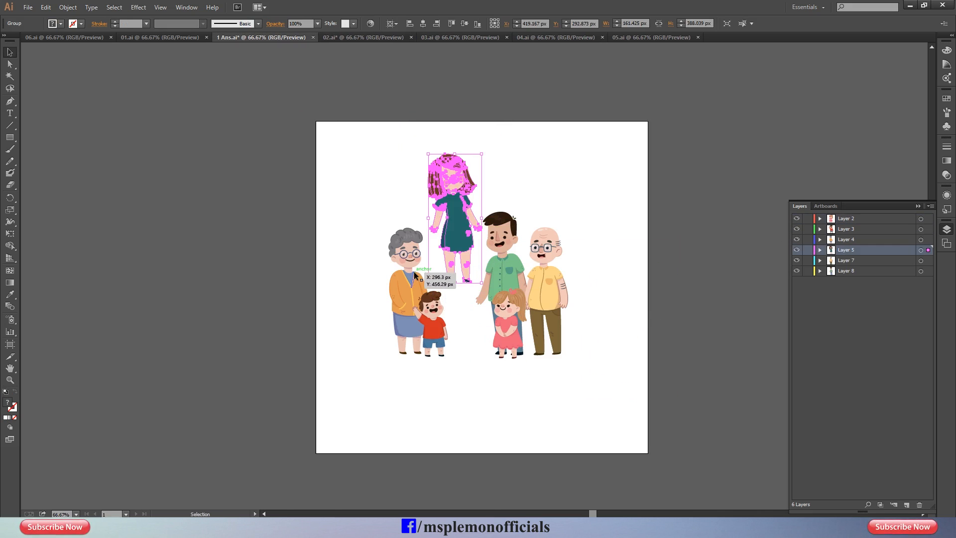
{"action": "left_click_drag", "start_coordinate": [411, 271], "coordinate": [330, 228]}
{"action": "left_click_drag", "start_coordinate": [433, 326], "coordinate": [429, 354]}
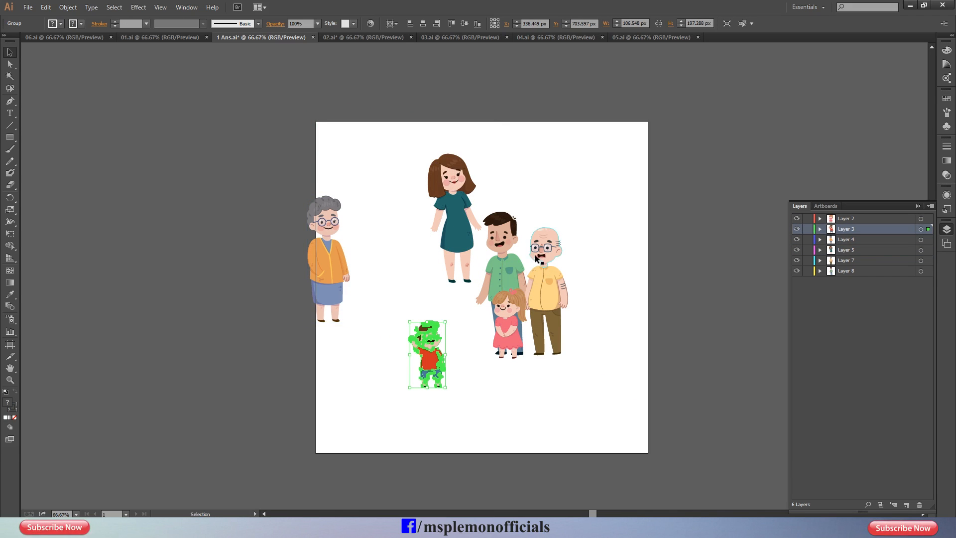
{"action": "left_click_drag", "start_coordinate": [536, 258], "coordinate": [566, 243]}
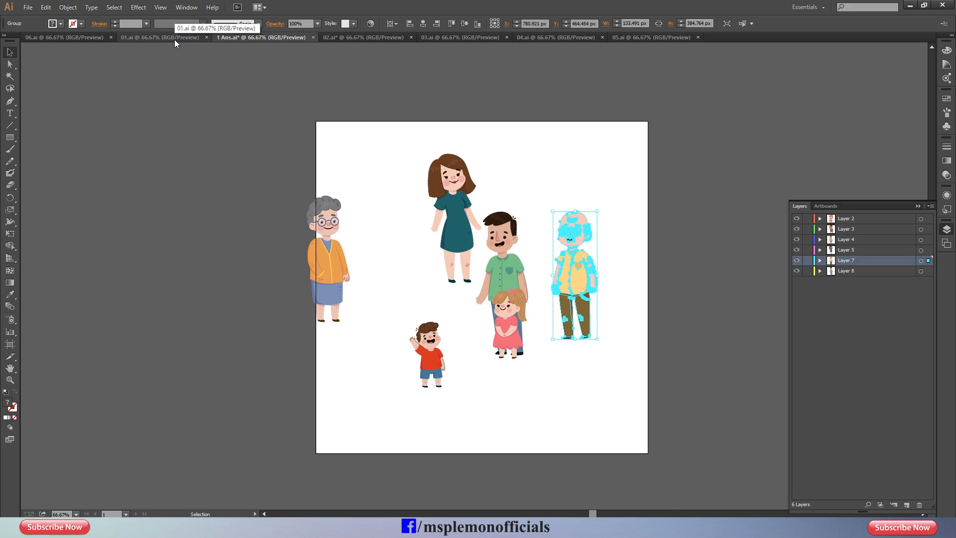
{"action": "key", "text": "ctrl+z"}
{"action": "key", "text": "ctrl+z"}
{"action": "key", "text": "ctrl+z"}
{"action": "key", "text": "ctrl+z"}
{"action": "key", "text": "ctrl+z"}
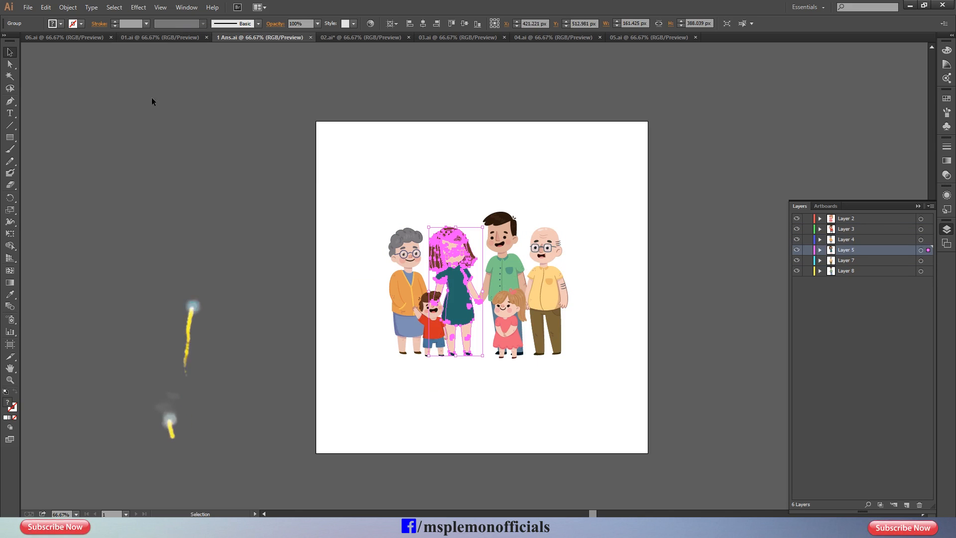
In 01.ai, move three of the virus shapes apart to show their separate layers, and undo the moves.
{"action": "left_click", "coordinate": [163, 39]}
{"action": "left_click_drag", "start_coordinate": [487, 294], "coordinate": [474, 187]}
{"action": "left_click_drag", "start_coordinate": [533, 372], "coordinate": [510, 391]}
{"action": "left_click_drag", "start_coordinate": [434, 277], "coordinate": [398, 281]}
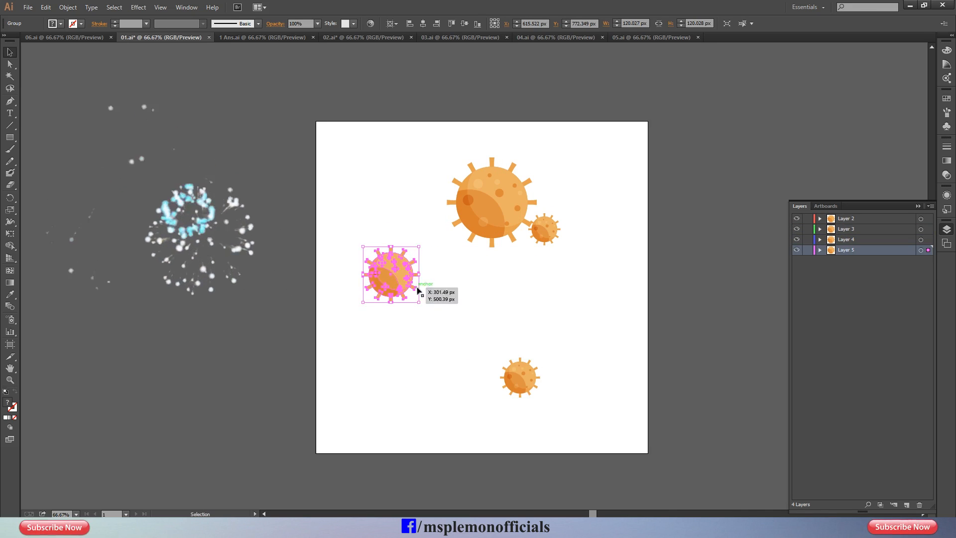
{"action": "key", "text": "ctrl+z"}
{"action": "key", "text": "ctrl+z"}
{"action": "key", "text": "ctrl+z"}
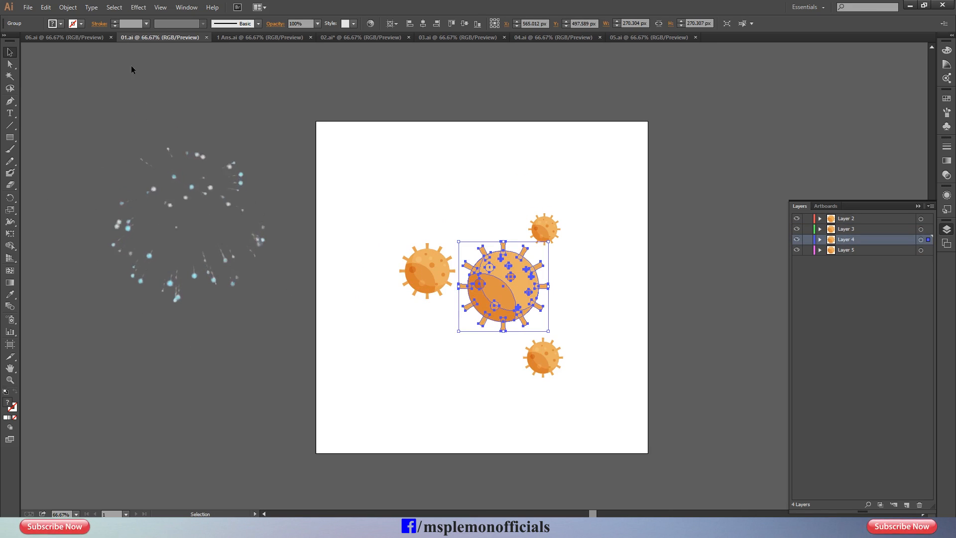
In 06.ai, move the herbs and flowers group toward the artboard's corner, undo the move and deselect the group.
{"action": "left_click", "coordinate": [87, 38]}
{"action": "left_click_drag", "start_coordinate": [493, 287], "coordinate": [404, 175]}
{"action": "left_click_drag", "start_coordinate": [477, 267], "coordinate": [476, 267]}
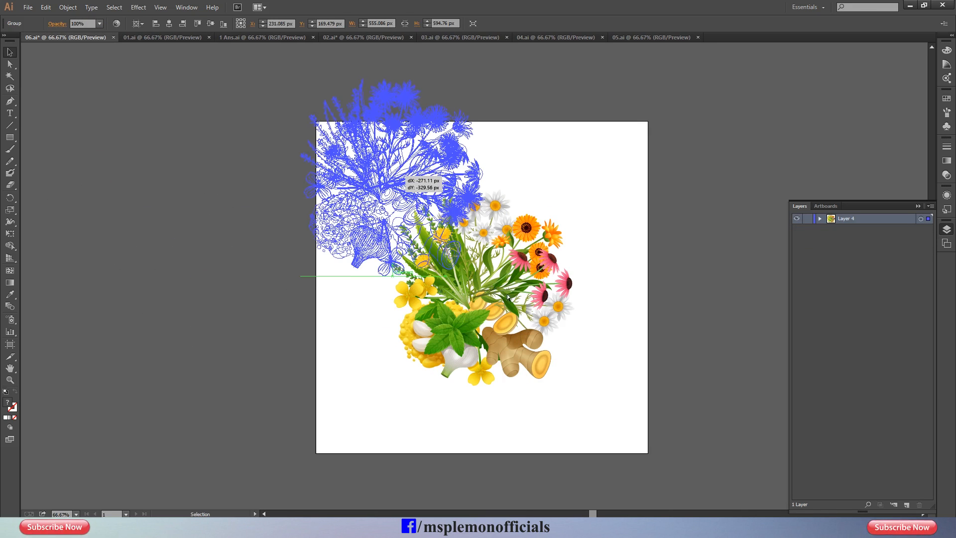
{"action": "key", "text": "ctrl+z"}
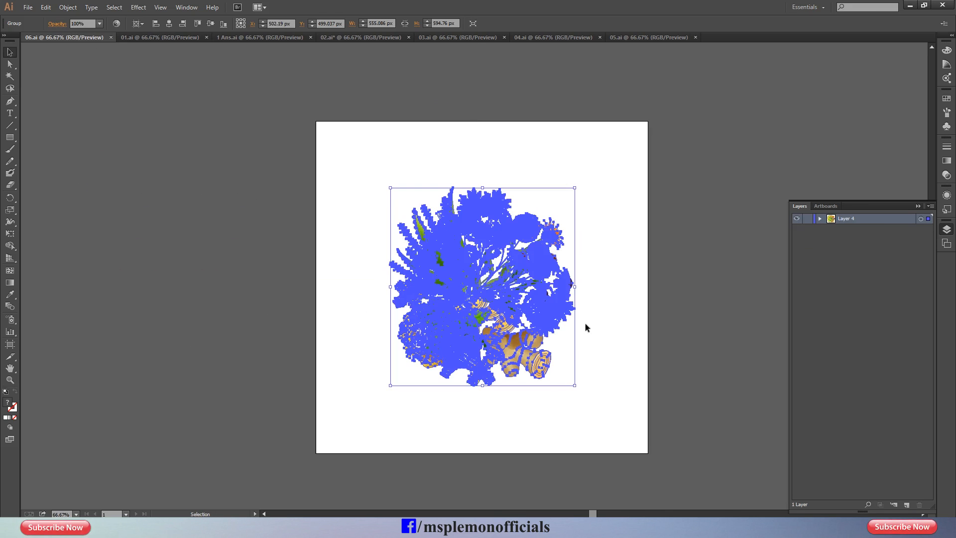
{"action": "left_click", "coordinate": [655, 311]}
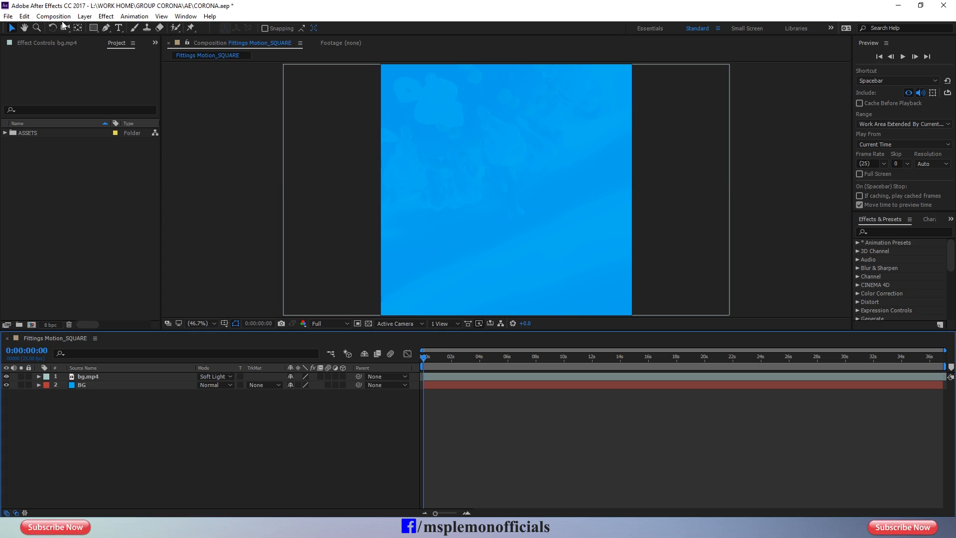
In After Effects, review the size, frame rate and duration settings of the Fittings Motion_SQUARE composition without changing them.
{"action": "left_click", "coordinate": [59, 17]}
{"action": "left_click", "coordinate": [83, 41]}
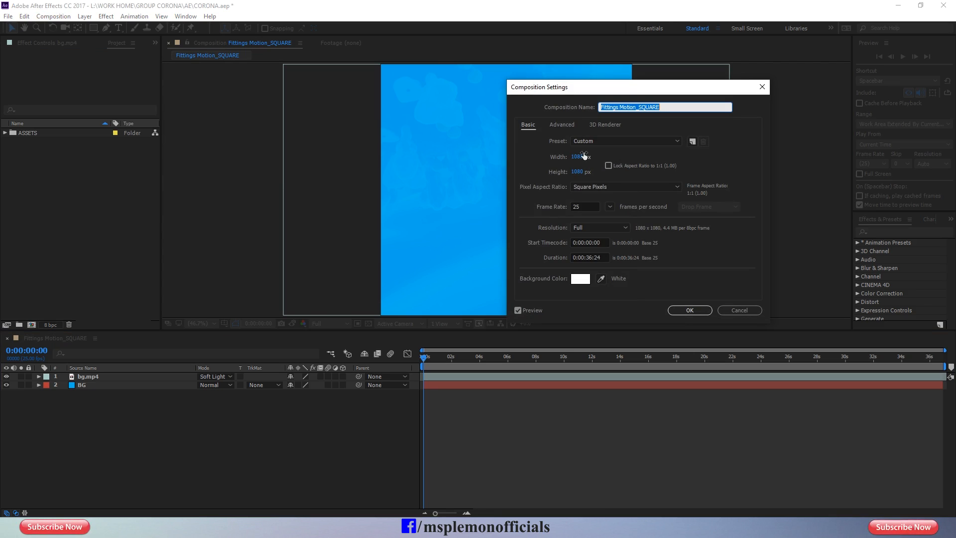
{"action": "left_click", "coordinate": [738, 310]}
Isolate the BG layer, hide and show it to compare the backgrounds, and restore both layers' visibility.
{"action": "left_click", "coordinate": [76, 386]}
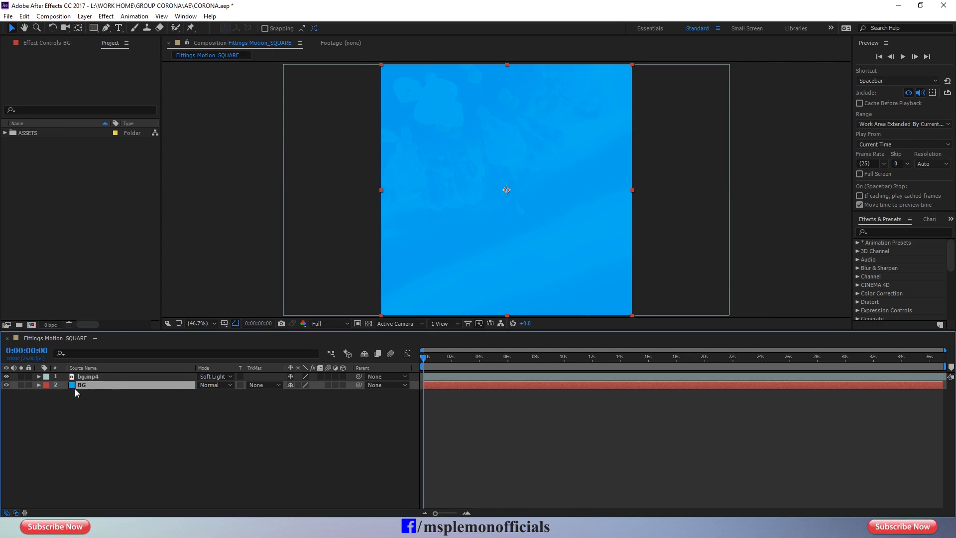
{"action": "left_click", "coordinate": [20, 385]}
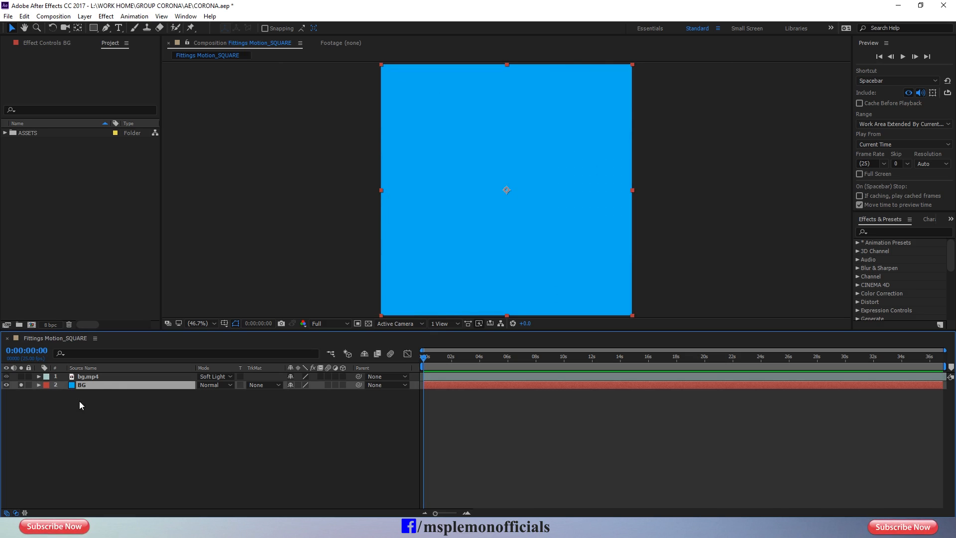
{"action": "left_click", "coordinate": [17, 400]}
{"action": "left_click", "coordinate": [7, 385]}
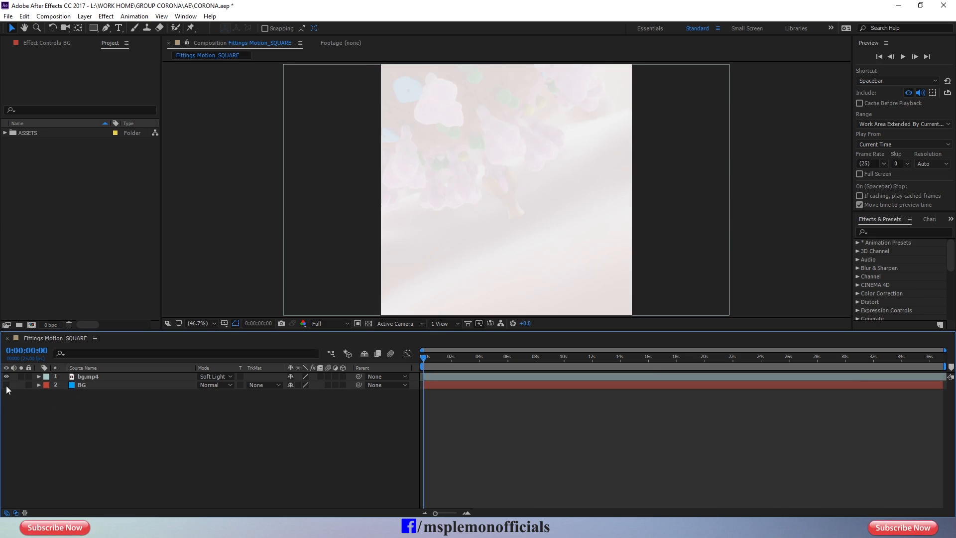
{"action": "left_click", "coordinate": [6, 385]}
{"action": "left_click", "coordinate": [20, 377]}
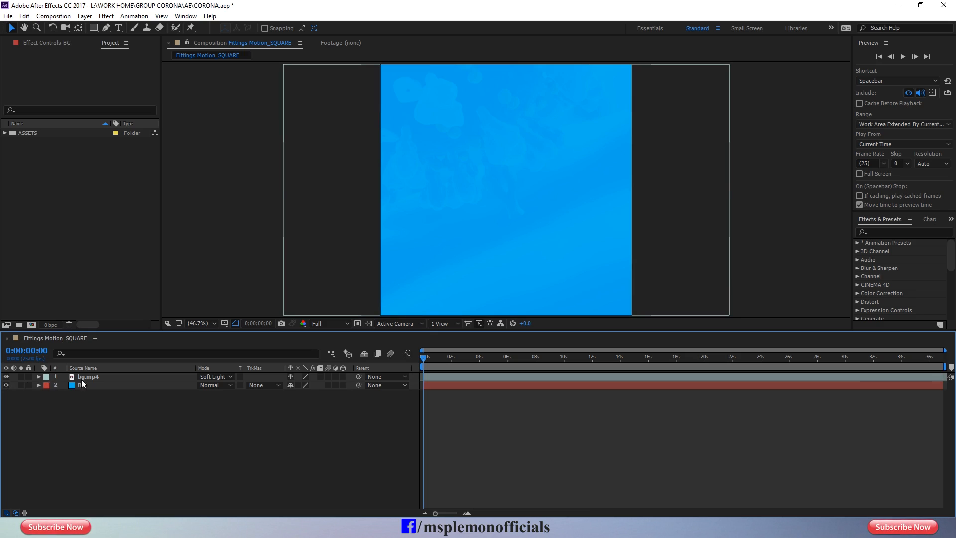
Preview the bg.mp4 layer on its own at 100% opacity with the Normal blending mode.
{"action": "left_click", "coordinate": [20, 377]}
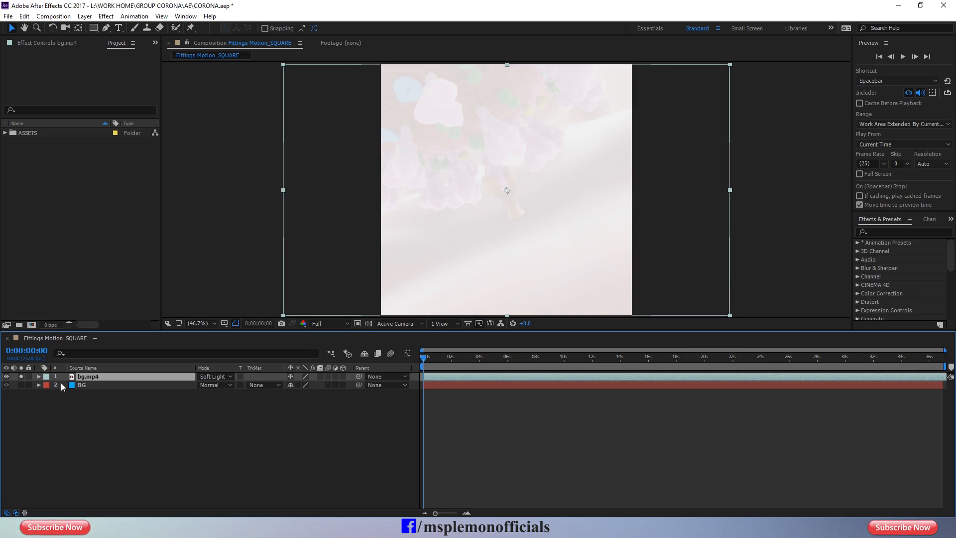
{"action": "key", "text": "t"}
{"action": "key", "text": "t"}
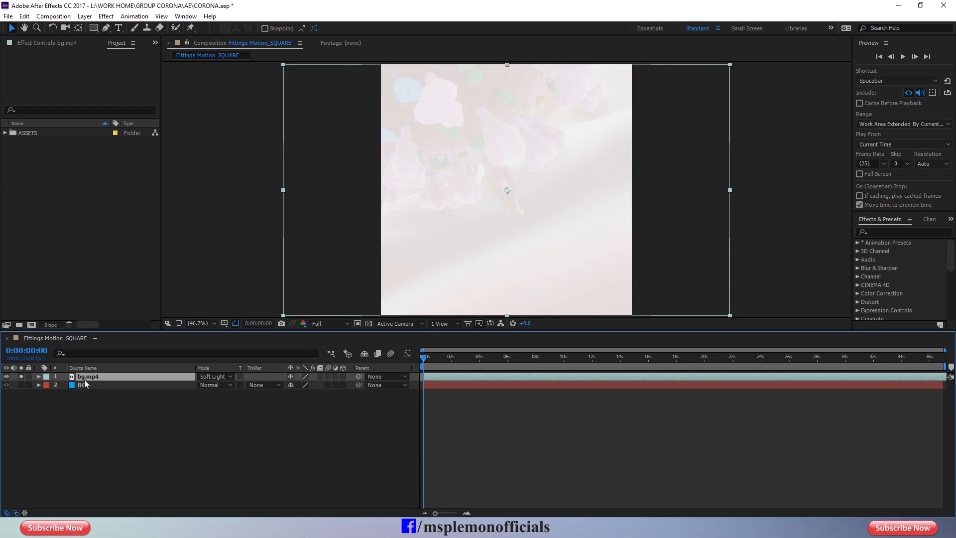
{"action": "left_click", "coordinate": [38, 378]}
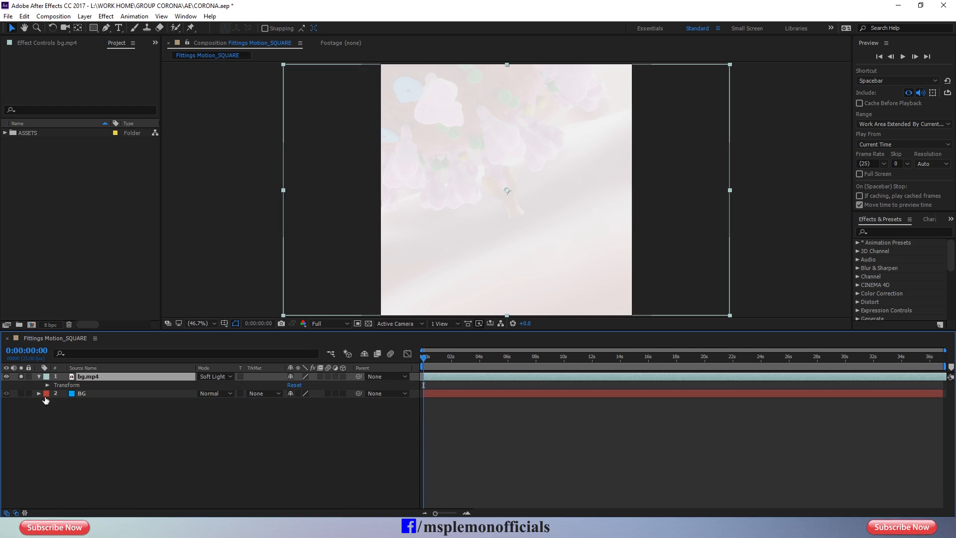
{"action": "left_click", "coordinate": [47, 385]}
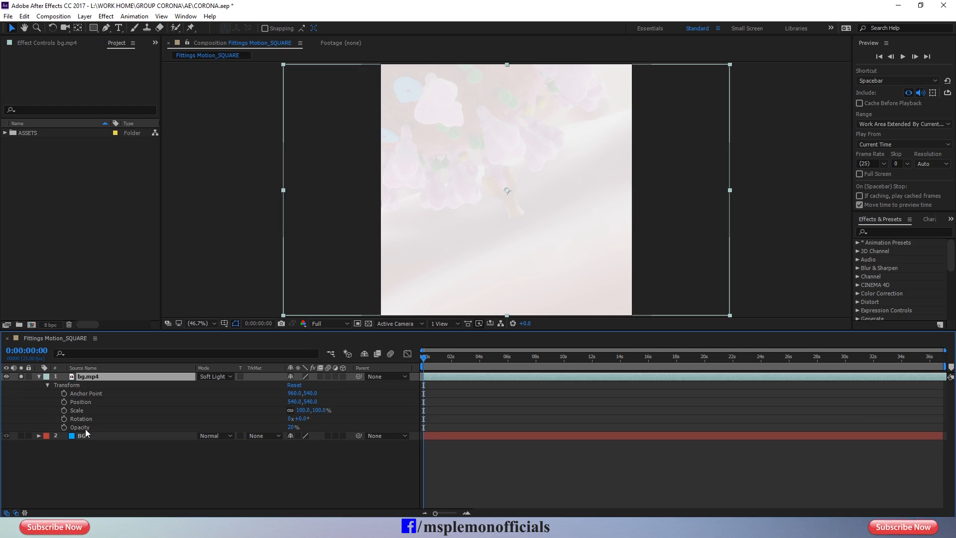
{"action": "left_click", "coordinate": [81, 427]}
{"action": "left_click_drag", "start_coordinate": [290, 427], "coordinate": [348, 427]}
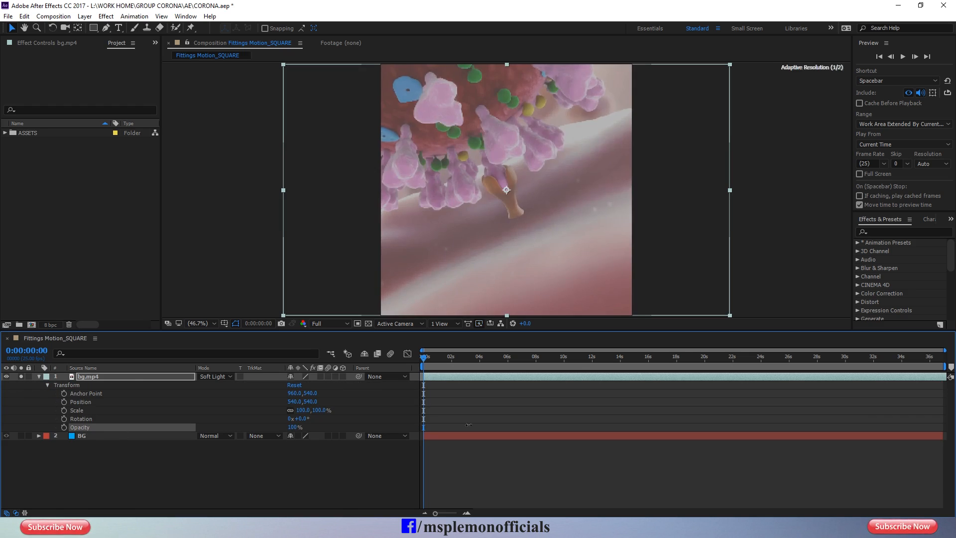
{"action": "left_click", "coordinate": [219, 377]}
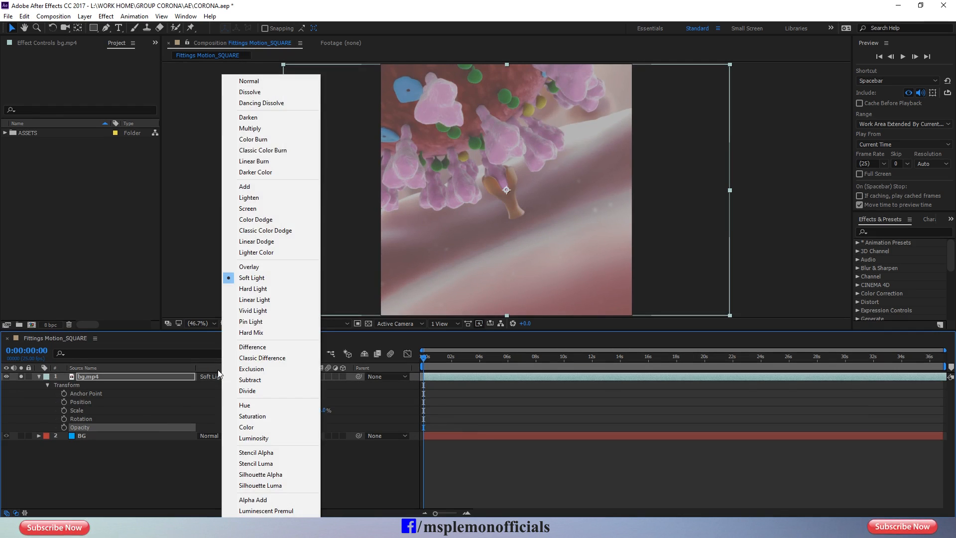
{"action": "left_click", "coordinate": [248, 81]}
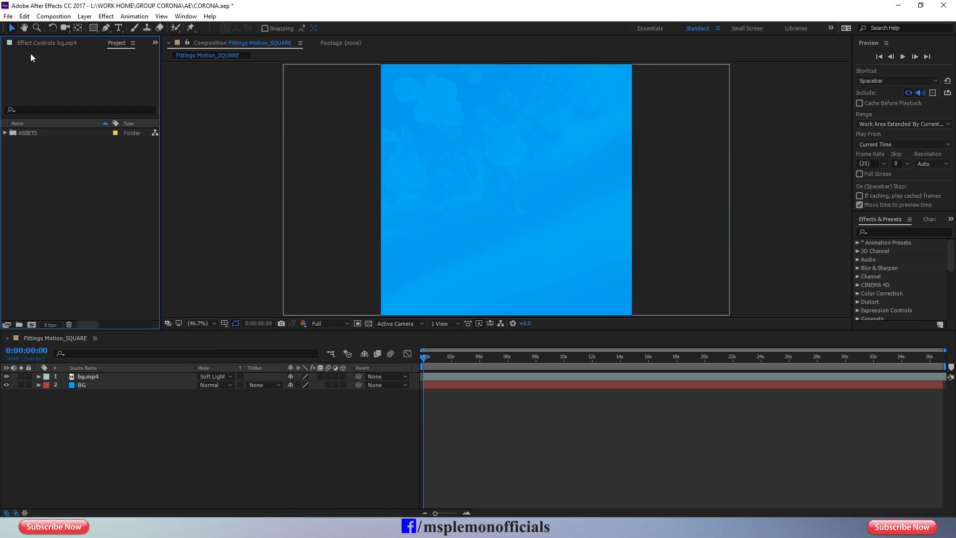
Import all seven Illustrator files from the AI folder, 01.ai to 06.ai and 1 Ans.ai, as compositions.
{"action": "left_click", "coordinate": [7, 16]}
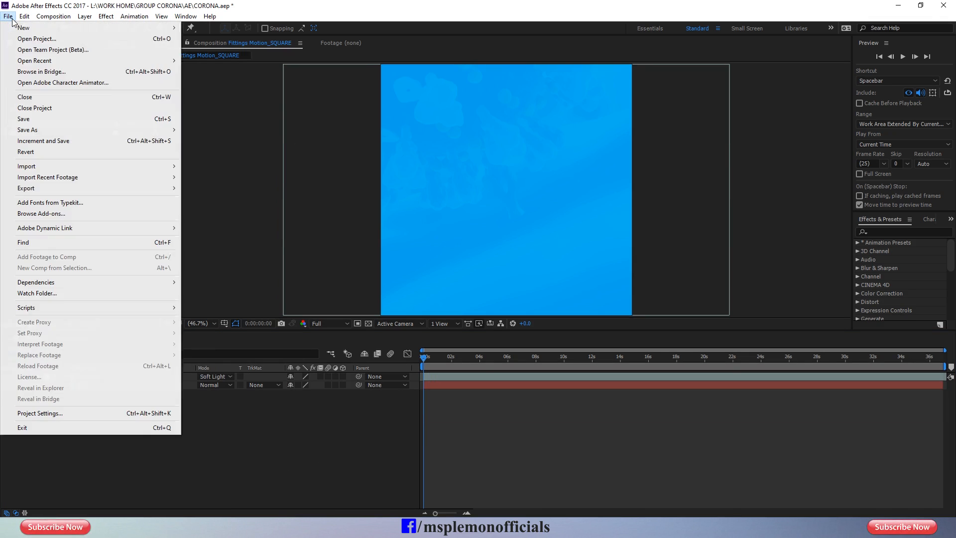
{"action": "mouse_move", "coordinate": [132, 169]}
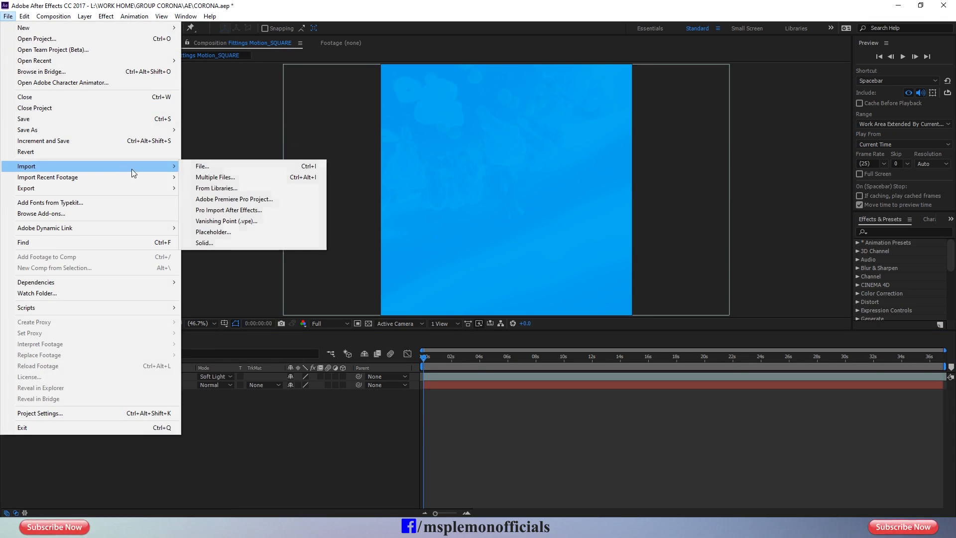
{"action": "left_click", "coordinate": [197, 165]}
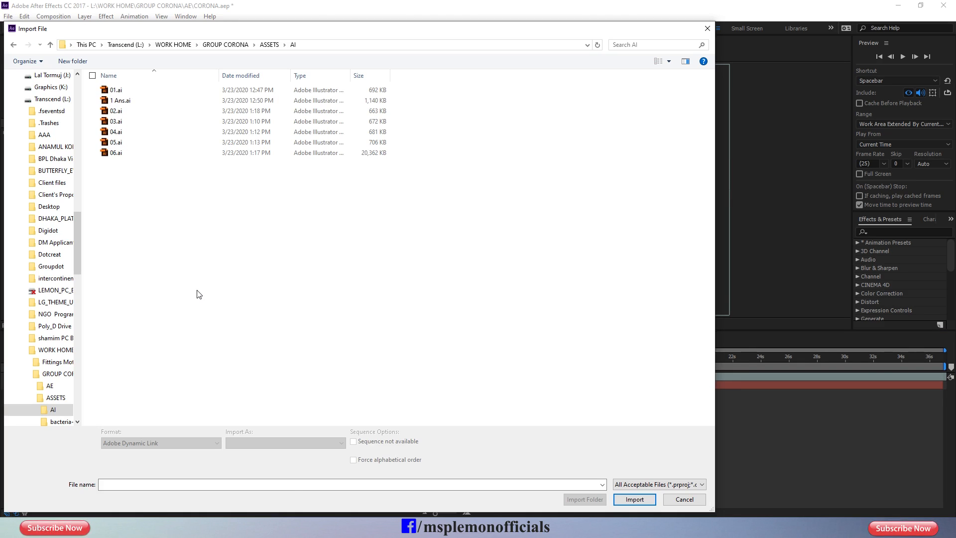
{"action": "key", "text": "ctrl+a"}
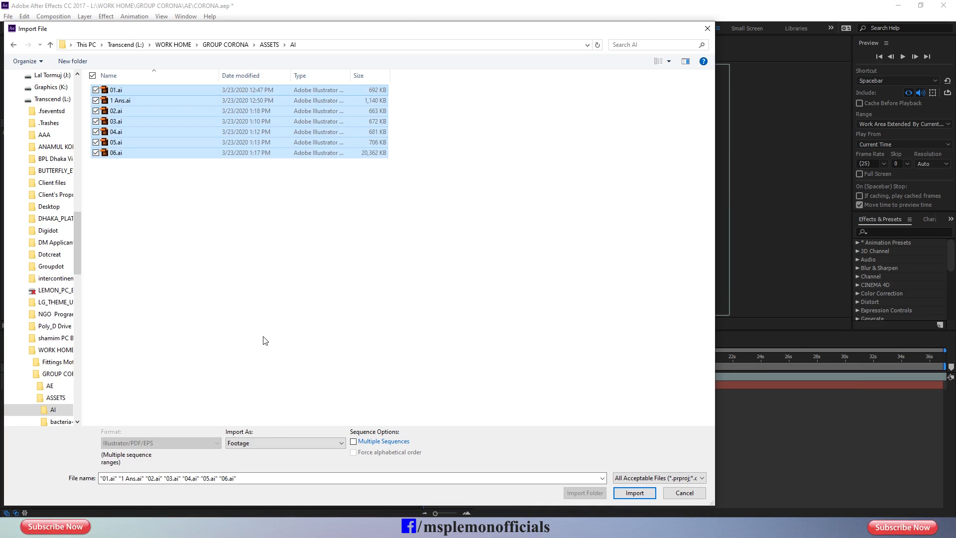
{"action": "left_click", "coordinate": [268, 444]}
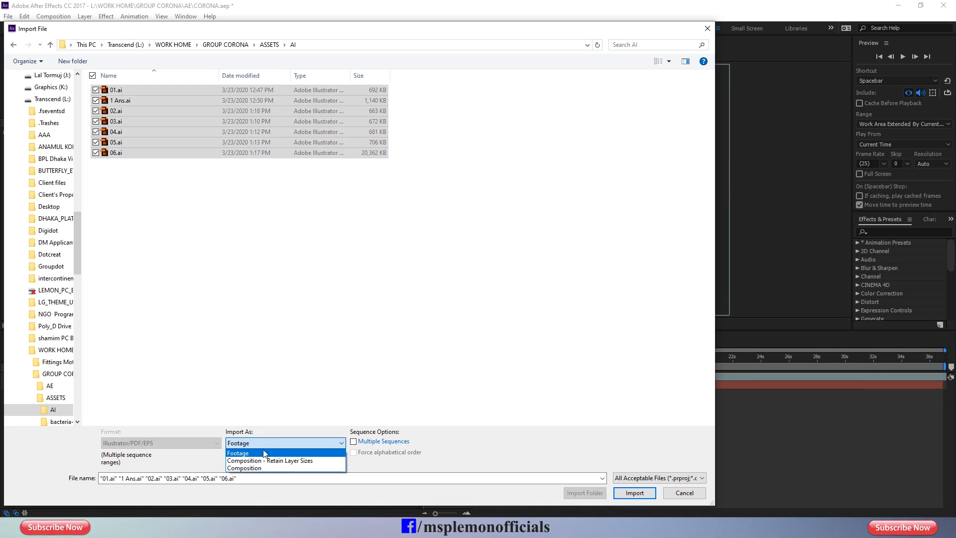
{"action": "left_click", "coordinate": [267, 469]}
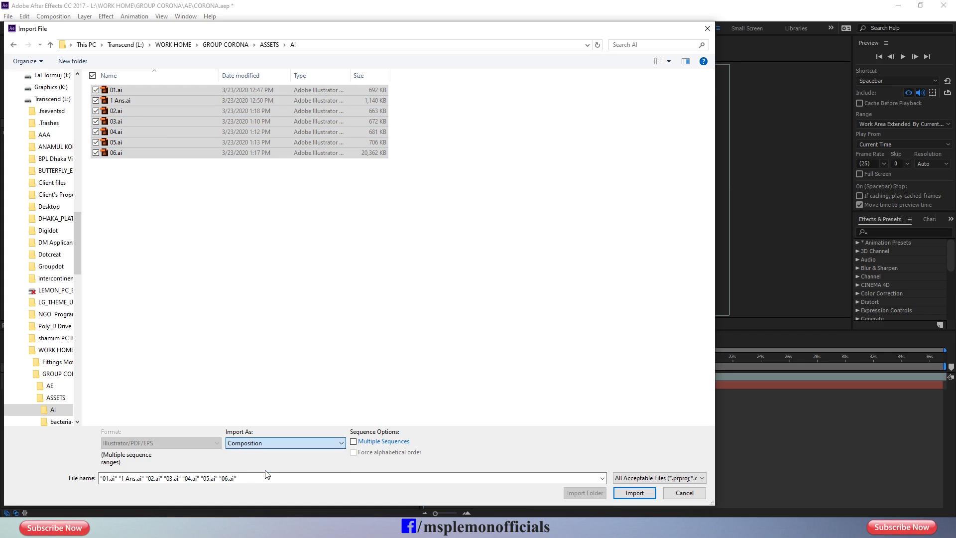
{"action": "left_click", "coordinate": [633, 493]}
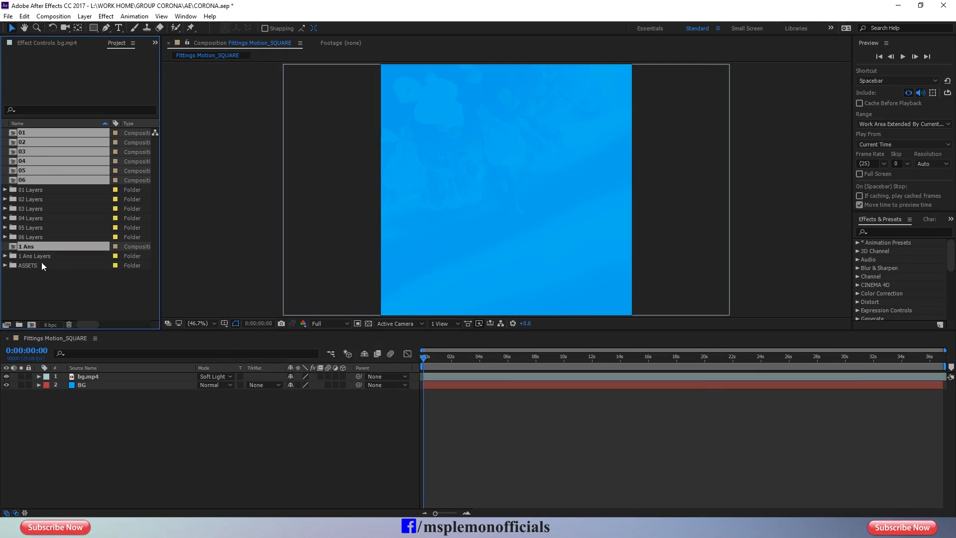
{"action": "left_click", "coordinate": [38, 284]}
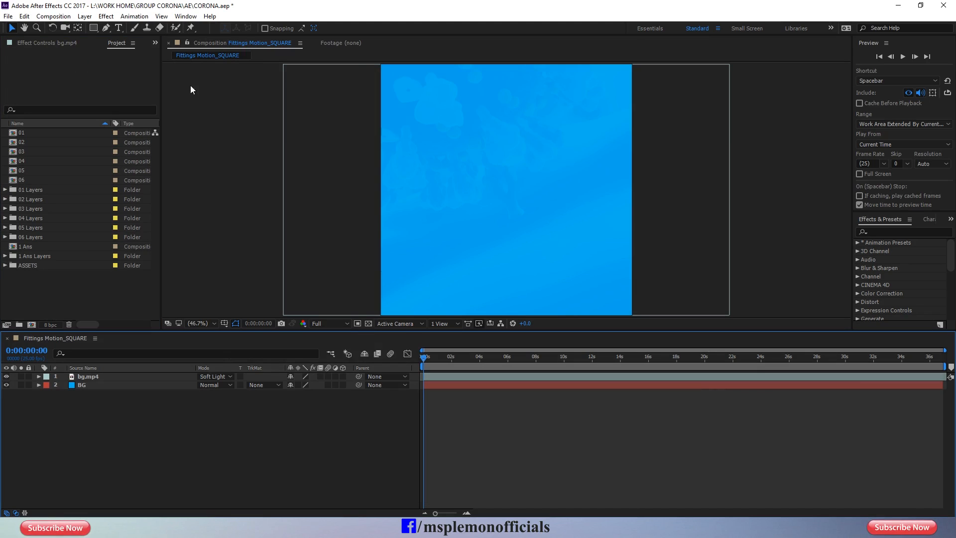
Add a text layer to the Fittings Motion_SQUARE composition and paste the Bengali coronavirus headline into it.
{"action": "left_click", "coordinate": [118, 28]}
{"action": "left_click", "coordinate": [457, 195]}
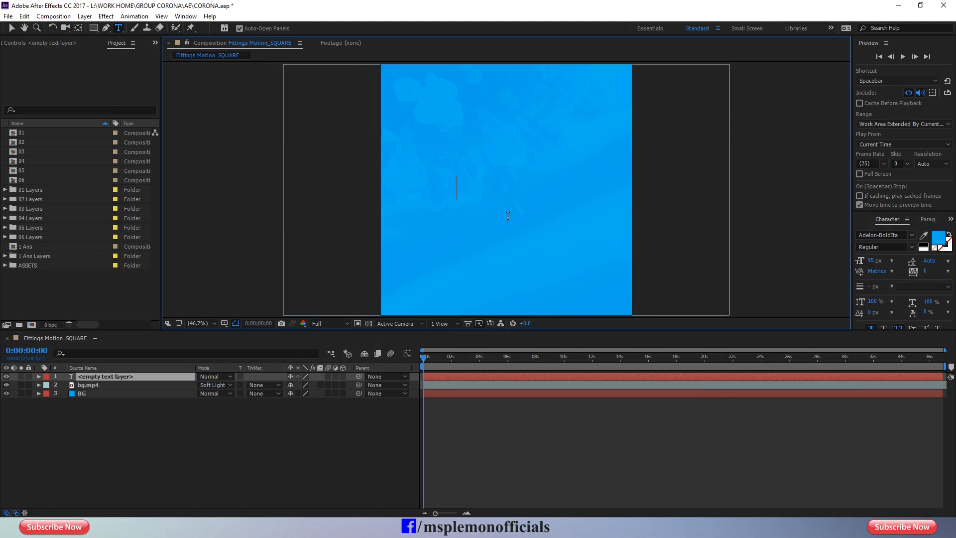
{"action": "key", "text": "ctrl+v"}
{"action": "key", "text": "ctrl+a"}
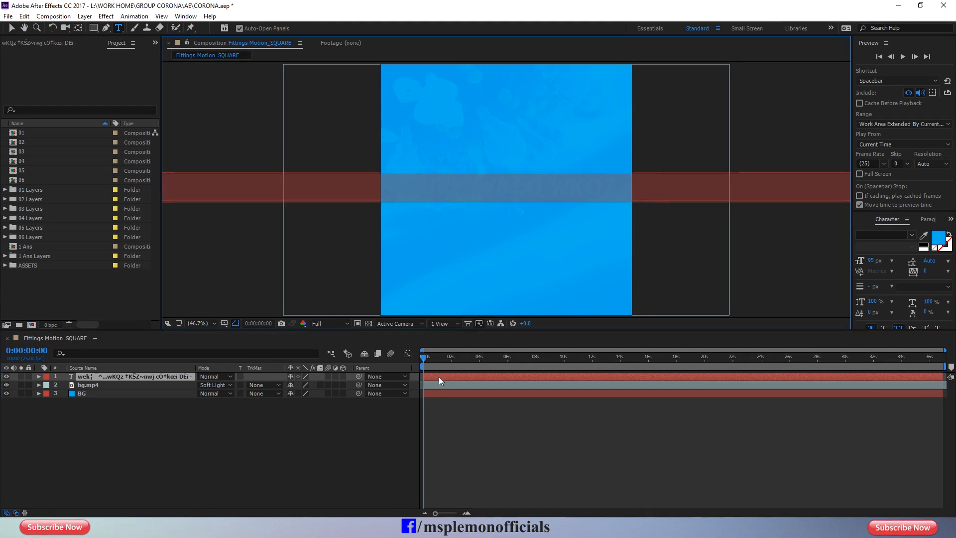
Set the headline's fill colour to white and its font to KongshoMJ.
{"action": "left_click", "coordinate": [939, 239]}
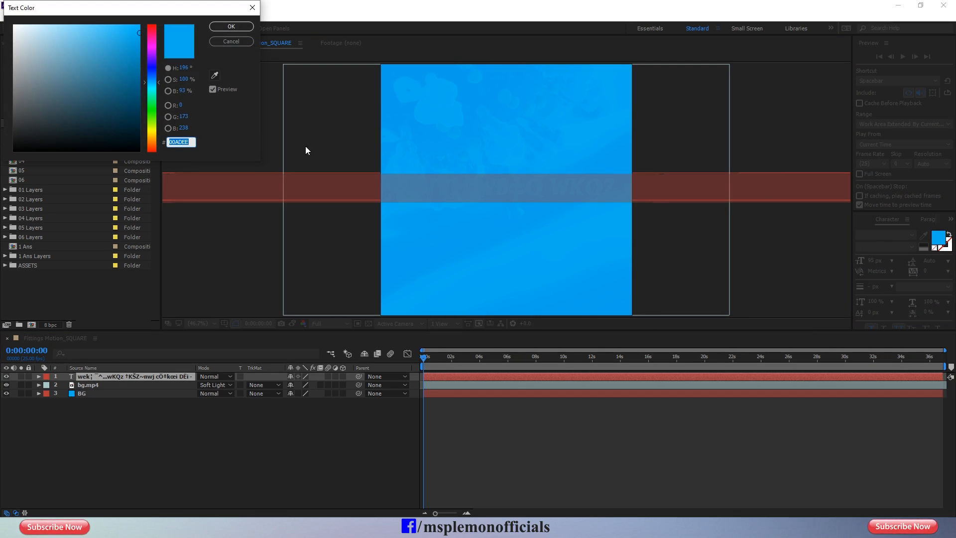
{"action": "left_click_drag", "start_coordinate": [26, 39], "coordinate": [2, 15]}
{"action": "left_click", "coordinate": [223, 31]}
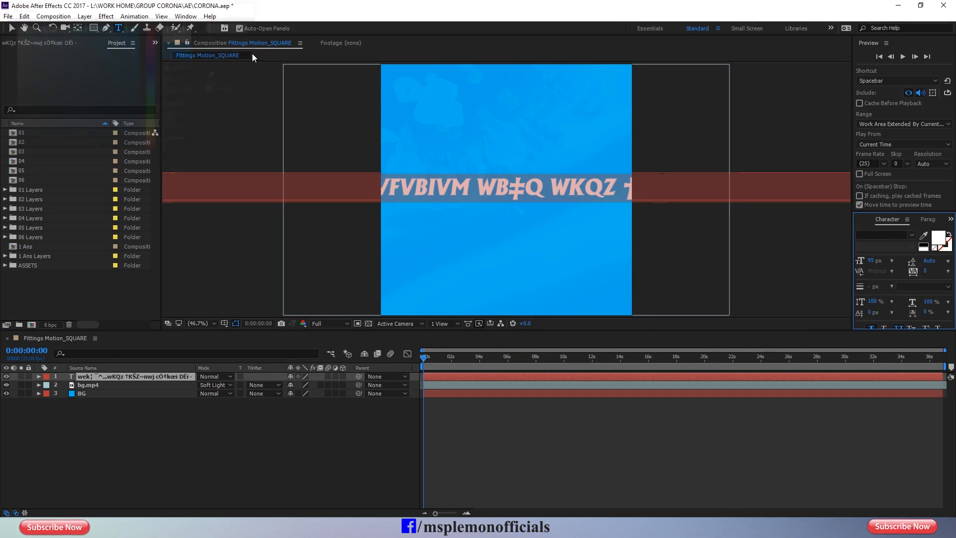
{"action": "left_click", "coordinate": [884, 233]}
{"action": "type", "text": "MeghnaMJ"}
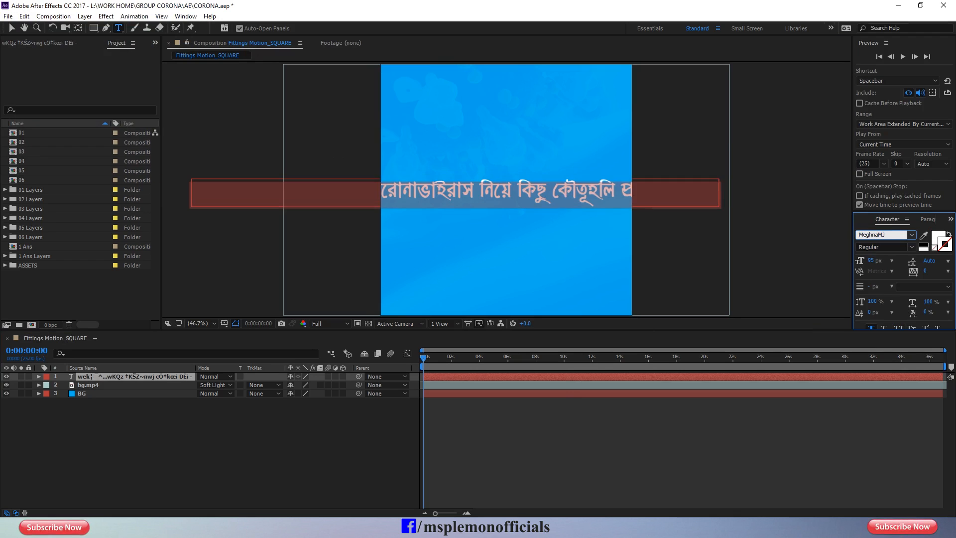
{"action": "key", "text": "Up"}
Reposition the headline and break it into three lines, after অনুসারে and after কিছু.
{"action": "left_click", "coordinate": [477, 190]}
{"action": "key", "text": "Return"}
{"action": "left_click", "coordinate": [12, 29]}
{"action": "left_click_drag", "start_coordinate": [463, 199], "coordinate": [533, 188]}
{"action": "double_click", "coordinate": [533, 188]}
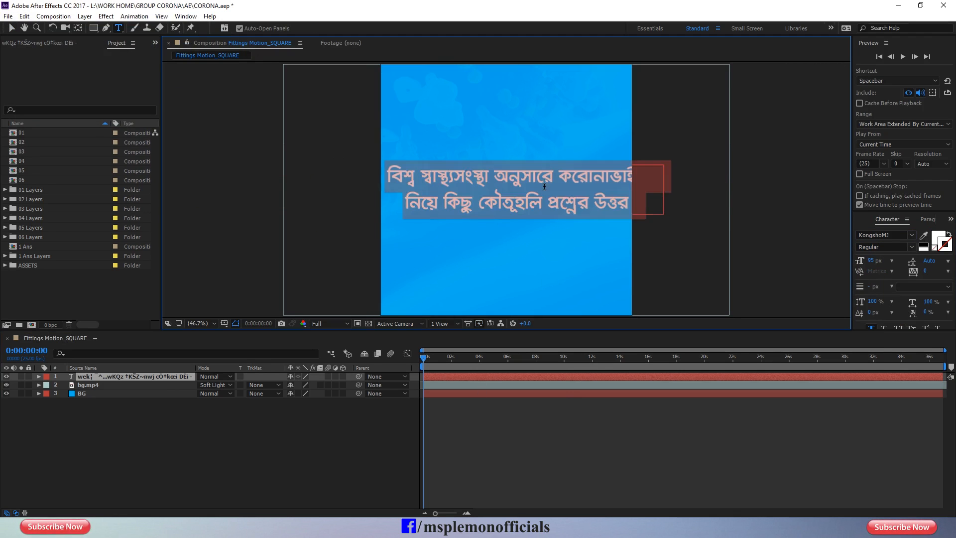
{"action": "left_click", "coordinate": [558, 179]}
{"action": "key", "text": "Return"}
{"action": "key", "text": "BackSpace"}
{"action": "left_click", "coordinate": [533, 203]}
{"action": "key", "text": "Return"}
Widen the text settings panel area and set the whole headline's tracking to -20.
{"action": "key", "text": "ctrl+a"}
{"action": "left_click", "coordinate": [927, 220]}
{"action": "left_click_drag", "start_coordinate": [852, 249], "coordinate": [803, 249]}
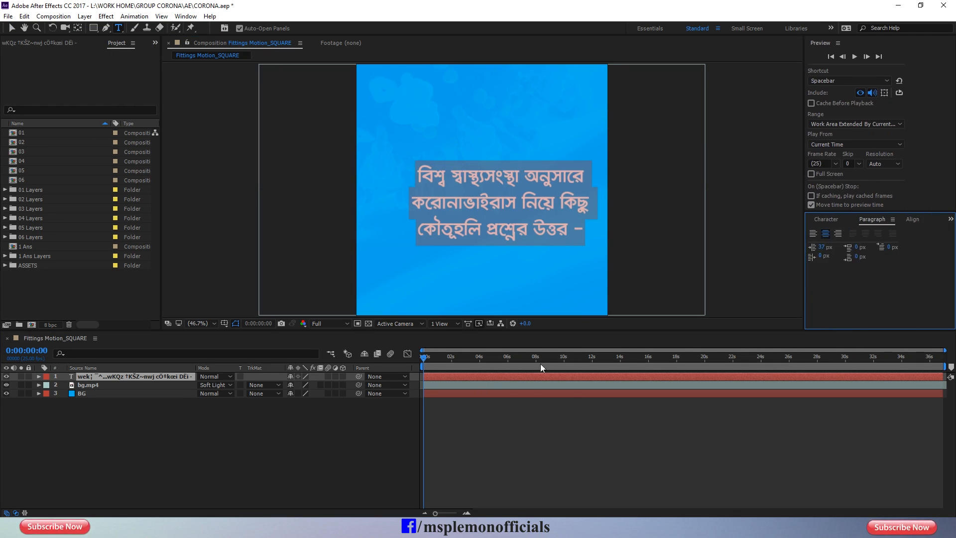
{"action": "left_click", "coordinate": [840, 220]}
{"action": "left_click", "coordinate": [878, 271]}
{"action": "type", "text": "-20"}
{"action": "key", "text": "Return"}
{"action": "left_click", "coordinate": [446, 377]}
Replace the vowel sign under ত in the word কৌতূহলি on the headline's last line.
{"action": "left_click", "coordinate": [497, 242]}
{"action": "key", "text": "Left"}
{"action": "key", "text": "Left"}
{"action": "key", "text": "Left"}
{"action": "key", "text": "Left"}
{"action": "key", "text": "Left"}
{"action": "key", "text": "Left"}
{"action": "key", "text": "BackSpace"}
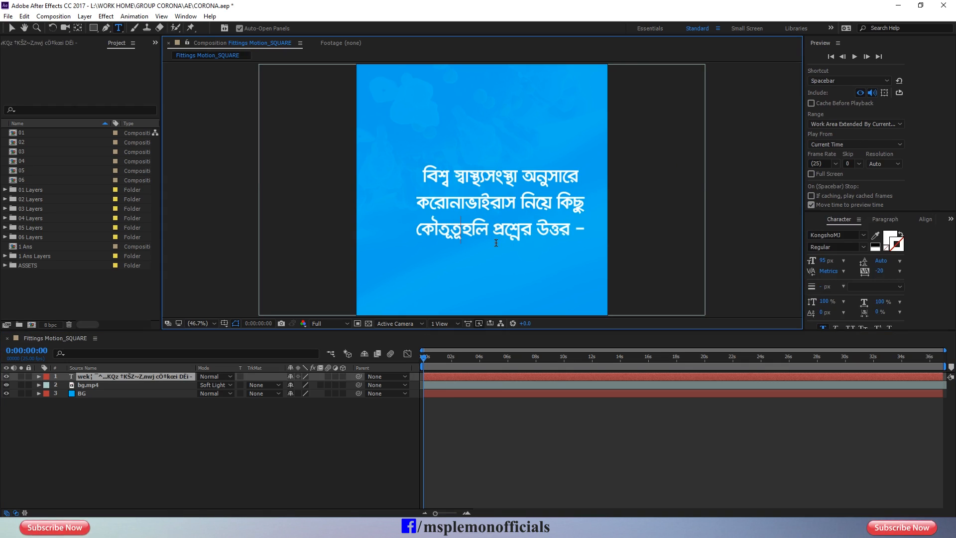
{"action": "type", "text": "‚"}
Try the Bold style on the headline, restore Regular and centre the text in the composition.
{"action": "key", "text": "ctrl+a"}
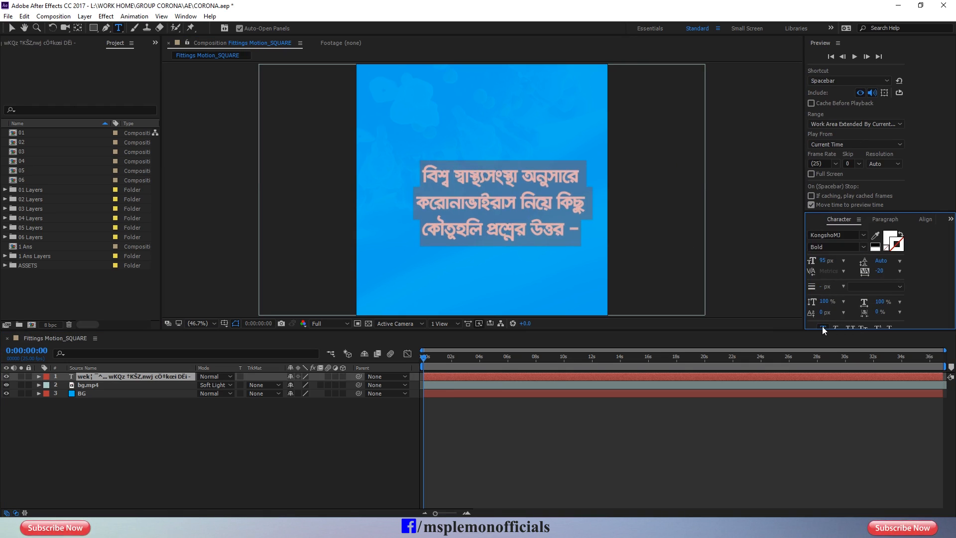
{"action": "left_click", "coordinate": [446, 381]}
{"action": "left_click", "coordinate": [443, 378]}
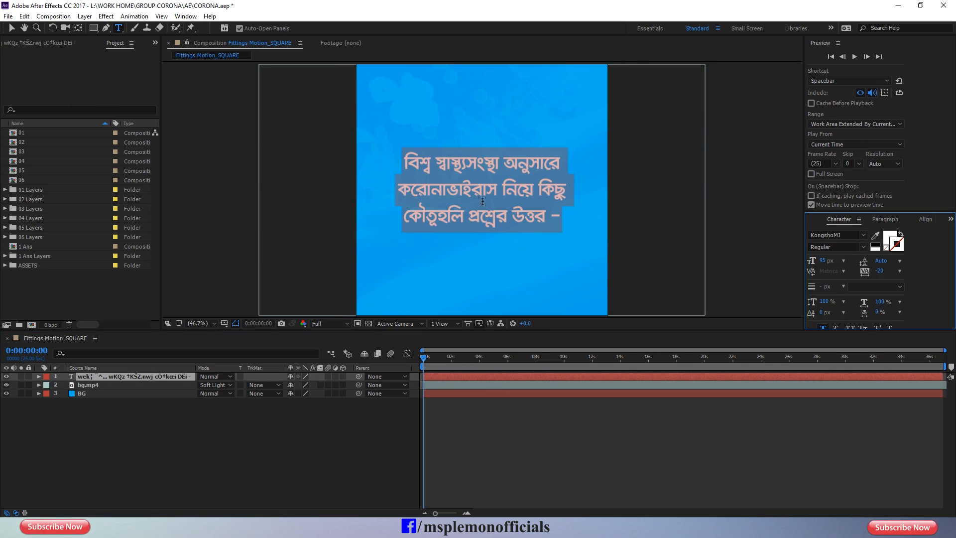
Set the font size of the headline's first and last lines to 100 px.
{"action": "left_click", "coordinate": [823, 260]}
{"action": "type", "text": "100"}
{"action": "key", "text": "Return"}
{"action": "left_click_drag", "start_coordinate": [401, 215], "coordinate": [567, 216]}
{"action": "left_click", "coordinate": [823, 260]}
{"action": "type", "text": "99"}
{"action": "key", "text": "Return"}
{"action": "key", "text": "ctrl+a"}
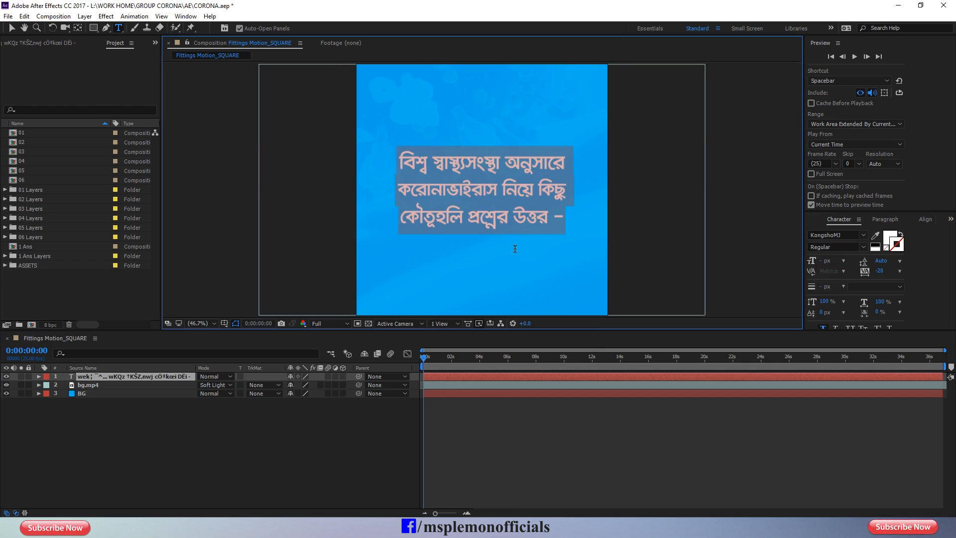
{"action": "left_click", "coordinate": [549, 216]}
{"action": "left_click_drag", "start_coordinate": [402, 216], "coordinate": [567, 216]}
{"action": "left_click", "coordinate": [825, 260]}
{"action": "type", "text": "100"}
Set the headline's leading to 98 px and centre the text layer vertically in the composition.
{"action": "key", "text": "ctrl+a"}
{"action": "left_click", "coordinate": [881, 261]}
{"action": "left_click", "coordinate": [442, 379]}
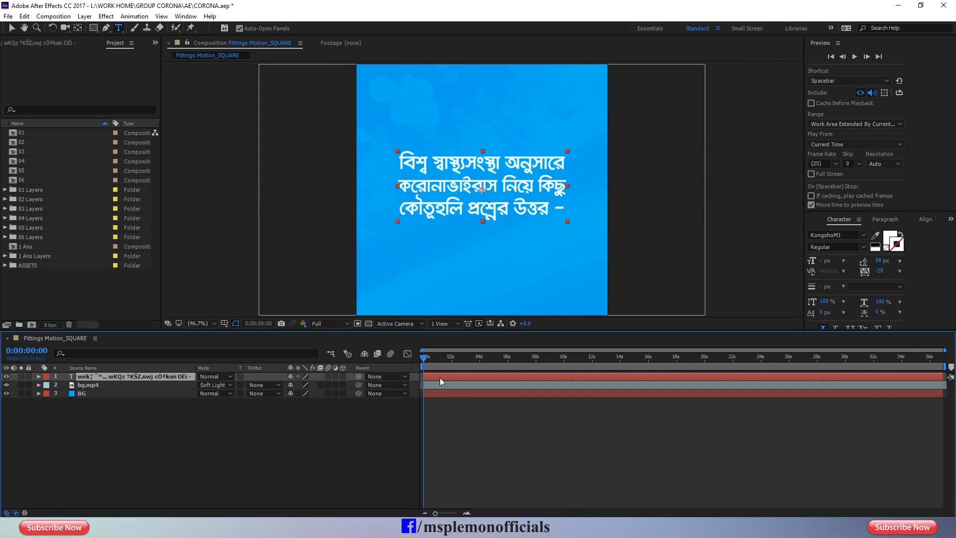
{"action": "left_click", "coordinate": [925, 219]}
{"action": "left_click", "coordinate": [883, 244]}
{"action": "left_click", "coordinate": [526, 418]}
{"action": "key", "text": "v"}
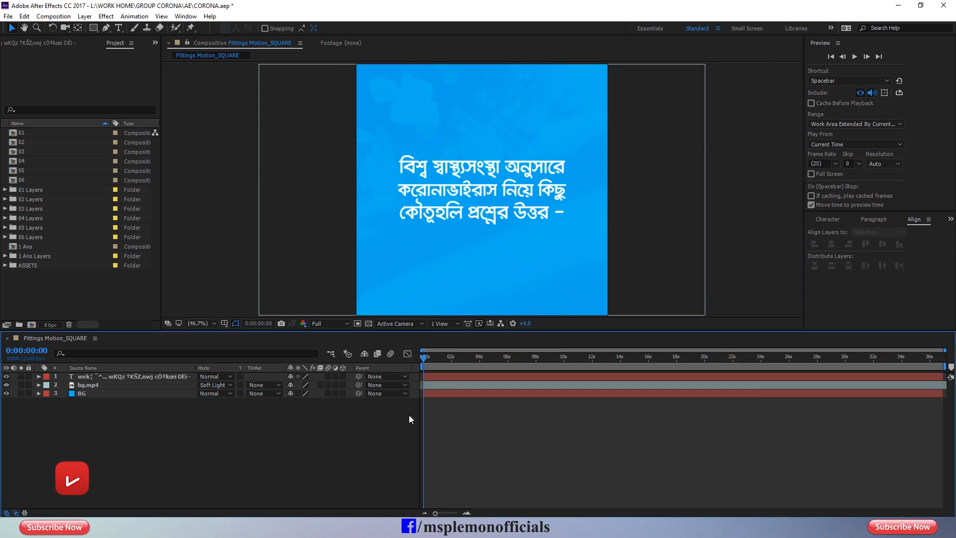
Add Layer 4/01.ai from the 01 Layers folder at the top of the layer stack and place its virus graphic above the headline.
{"action": "left_click", "coordinate": [35, 191]}
{"action": "left_click", "coordinate": [5, 190]}
{"action": "left_click", "coordinate": [33, 200]}
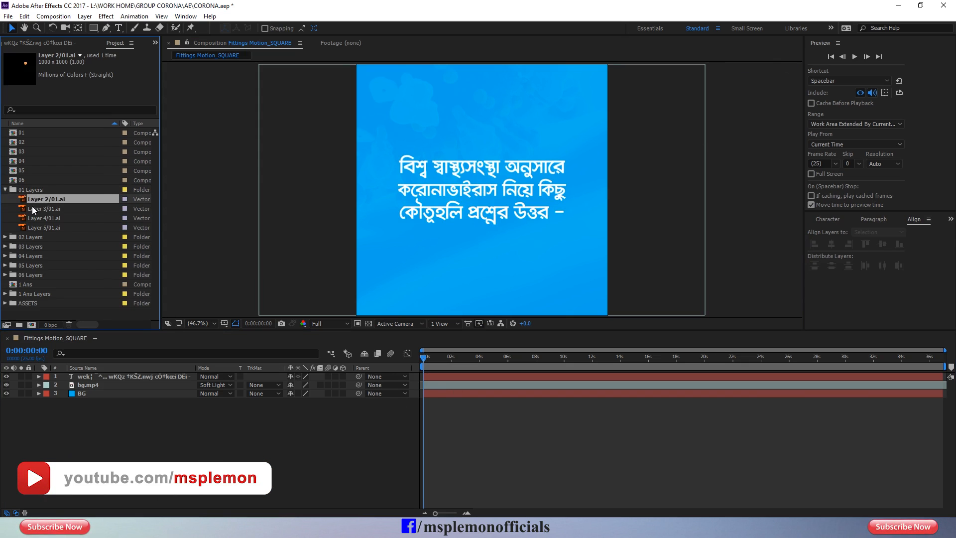
{"action": "left_click", "coordinate": [34, 209]}
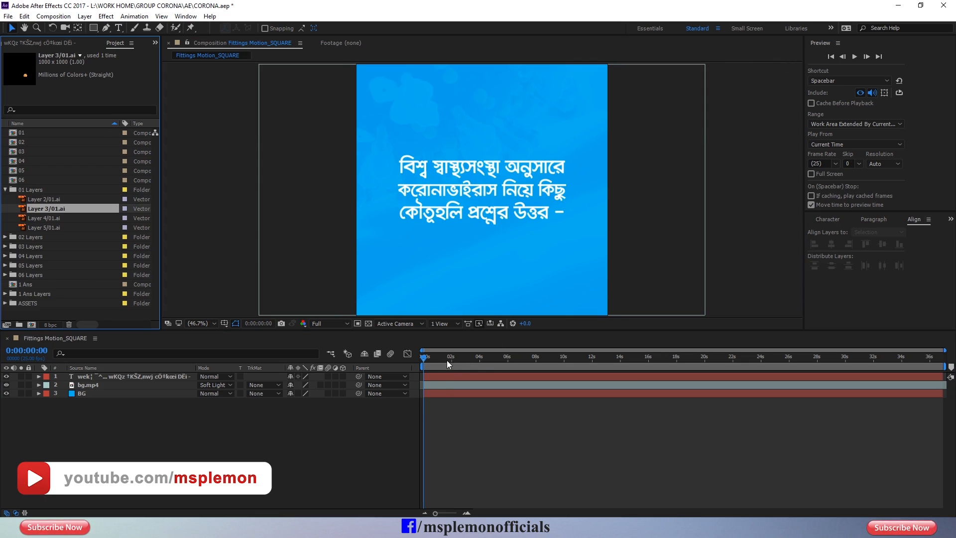
{"action": "left_click", "coordinate": [43, 218]}
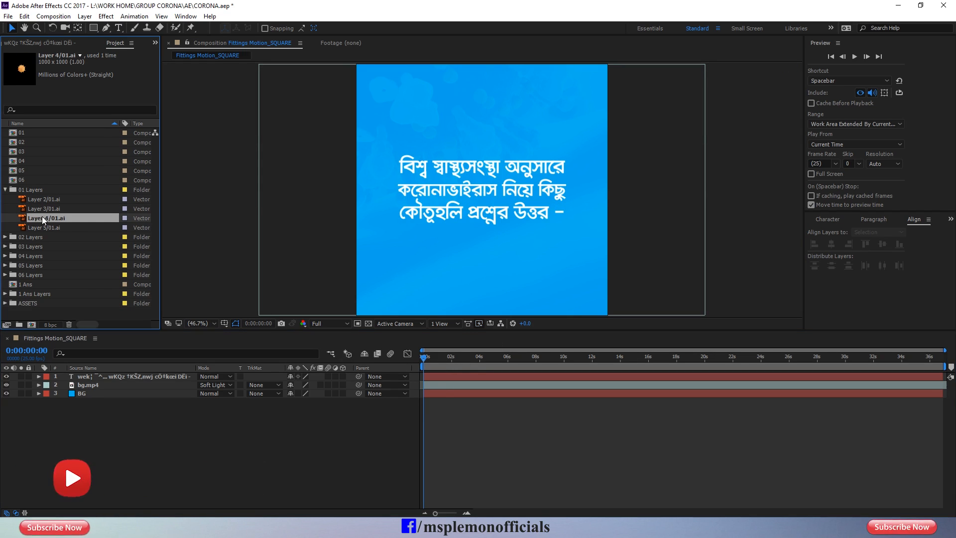
{"action": "left_click_drag", "start_coordinate": [46, 219], "coordinate": [100, 376]}
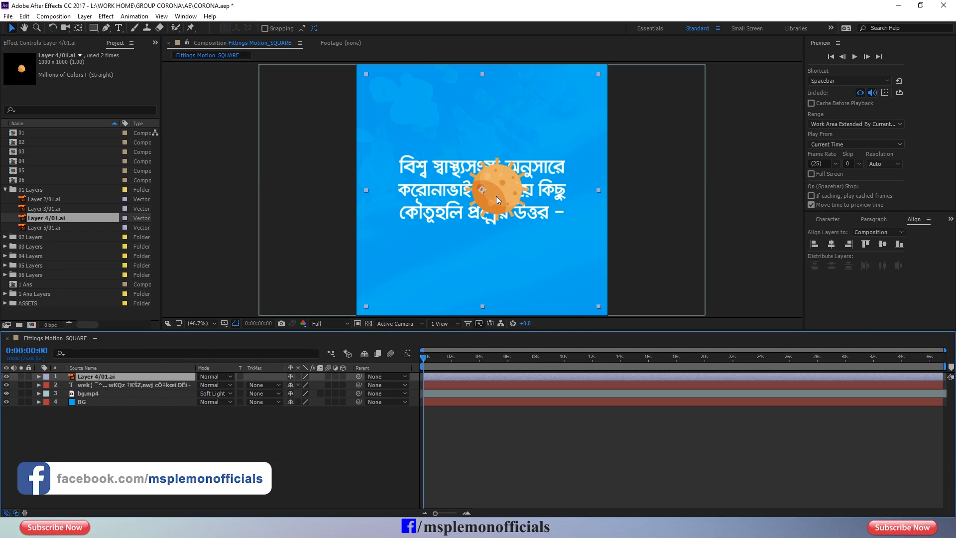
{"action": "left_click_drag", "start_coordinate": [496, 196], "coordinate": [475, 130]}
{"action": "left_click", "coordinate": [450, 420]}
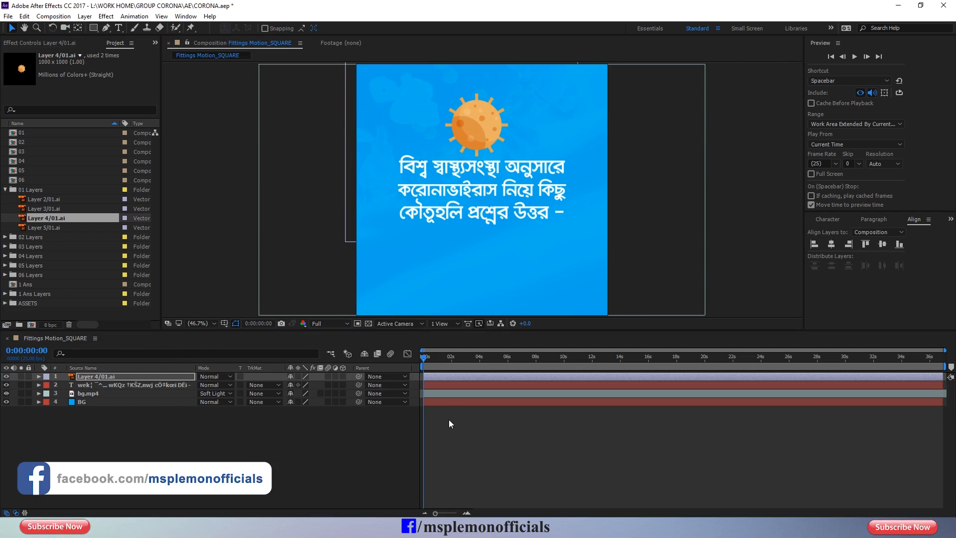
Lock the bg.mp4 and BG background layers.
{"action": "left_click", "coordinate": [396, 423]}
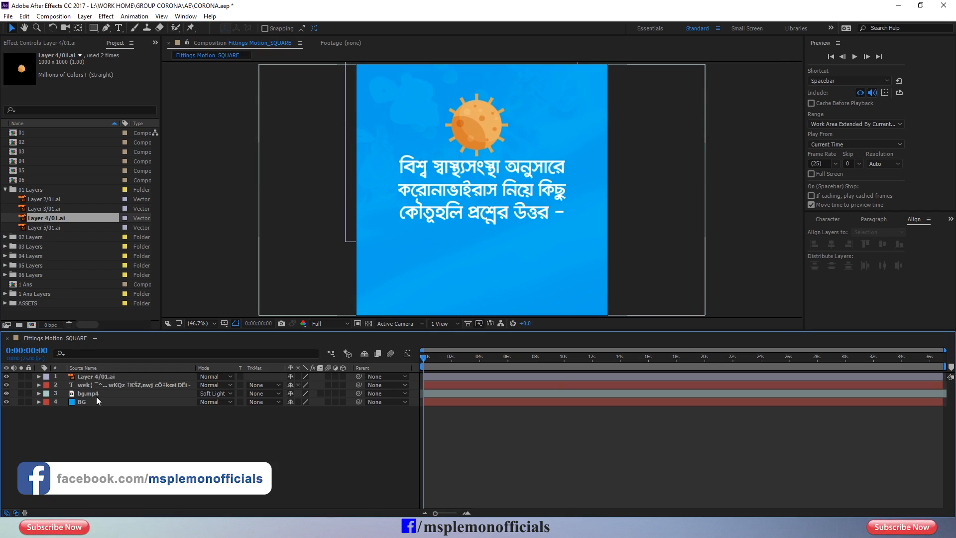
{"action": "left_click", "coordinate": [28, 393]}
{"action": "left_click", "coordinate": [29, 402]}
Move the headline and the virus graphic down together by 120 px.
{"action": "left_click", "coordinate": [83, 386]}
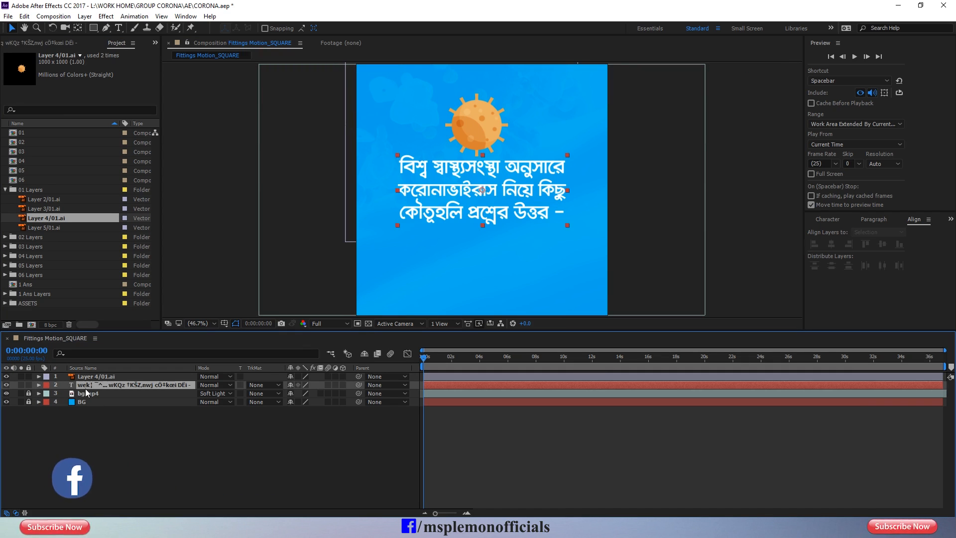
{"action": "left_click", "coordinate": [87, 378], "text": "shift"}
{"action": "key", "text": "shift+Down"}
{"action": "key", "text": "shift+Down"}
{"action": "key", "text": "shift+Down"}
{"action": "key", "text": "shift+Down"}
{"action": "key", "text": "shift+Down"}
{"action": "key", "text": "shift+Down"}
{"action": "key", "text": "shift+Down"}
{"action": "key", "text": "shift+Down"}
{"action": "key", "text": "shift+Down"}
{"action": "key", "text": "shift+Down"}
{"action": "key", "text": "shift+Down"}
{"action": "key", "text": "shift+Down"}
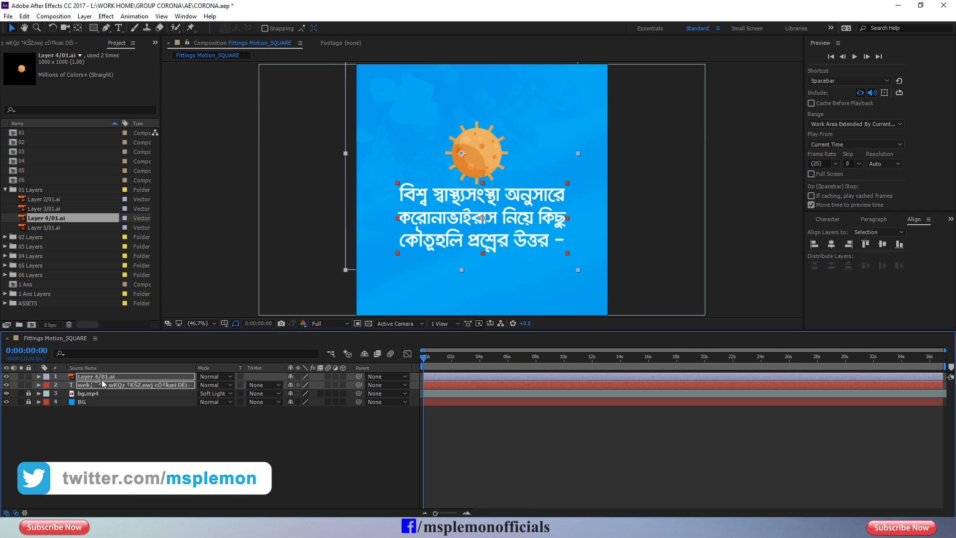
{"action": "left_click", "coordinate": [573, 432]}
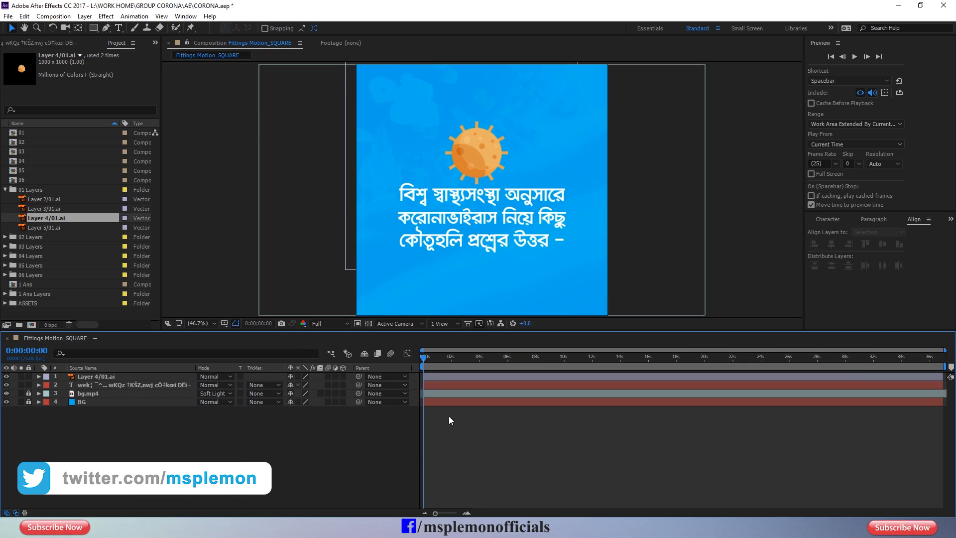
Move the virus graphic up about 60 px to widen the gap above the headline.
{"action": "left_click", "coordinate": [436, 378]}
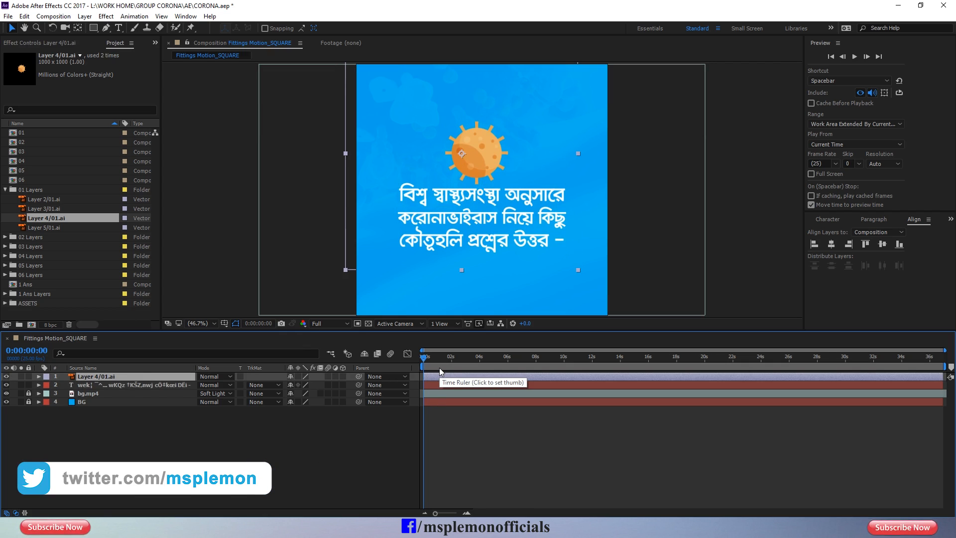
{"action": "key", "text": "shift+Up"}
{"action": "key", "text": "shift+Up"}
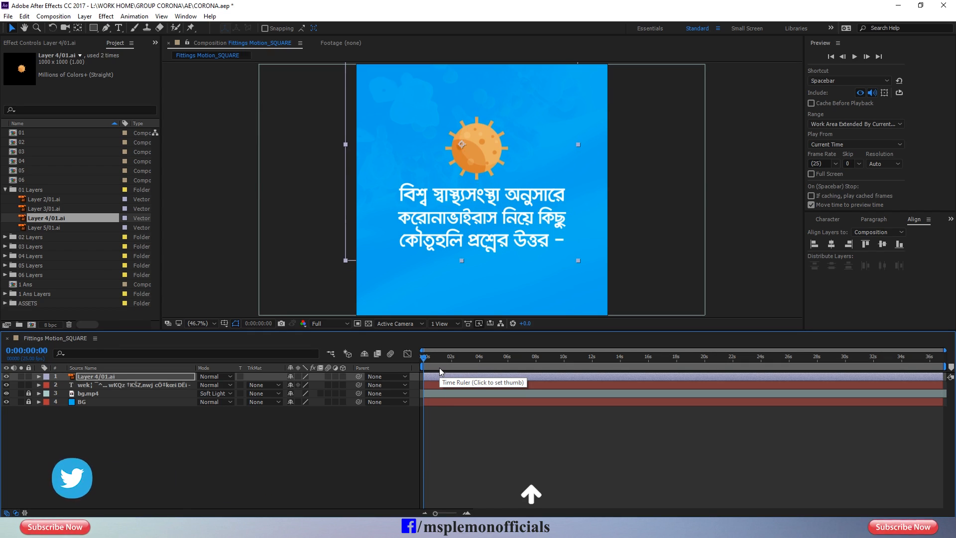
{"action": "left_click", "coordinate": [543, 431]}
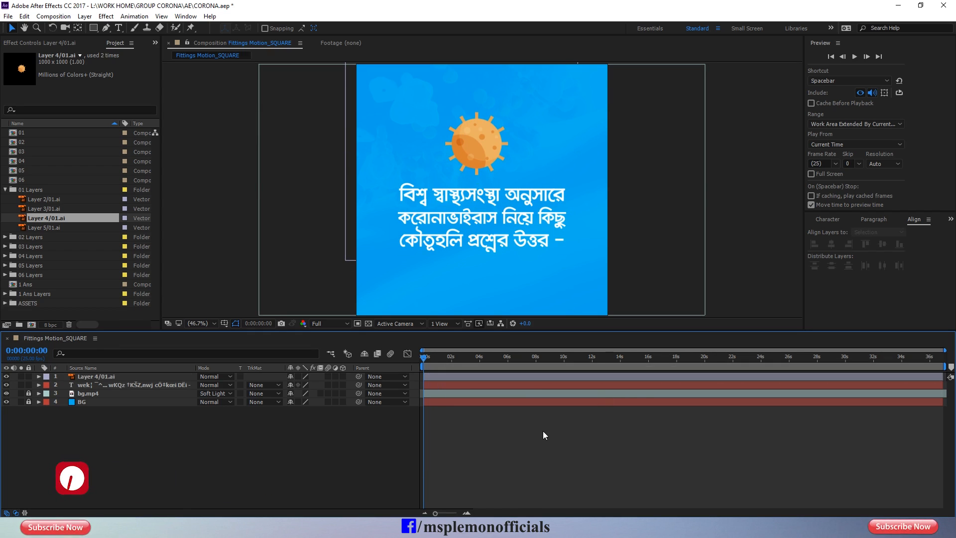
{"action": "left_click", "coordinate": [454, 379]}
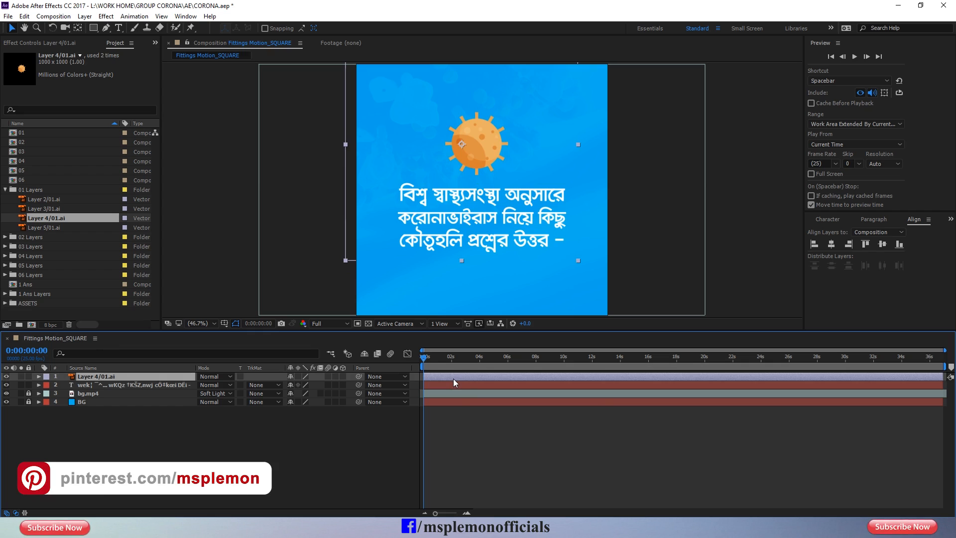
{"action": "key", "text": "shift+Up"}
Nudge the headline lower on the canvas, and move the virus graphic slightly down to keep it close above.
{"action": "left_click", "coordinate": [449, 384]}
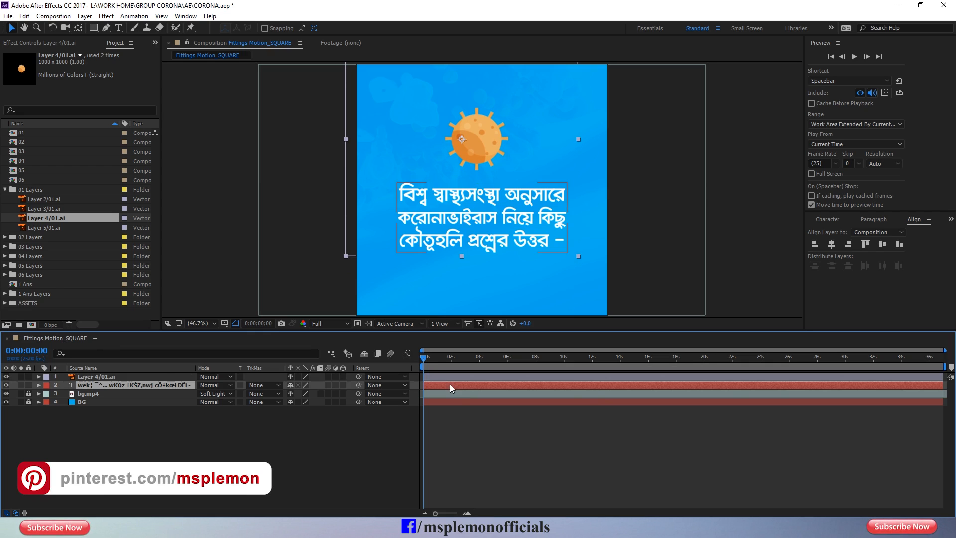
{"action": "key", "text": "shift+Down"}
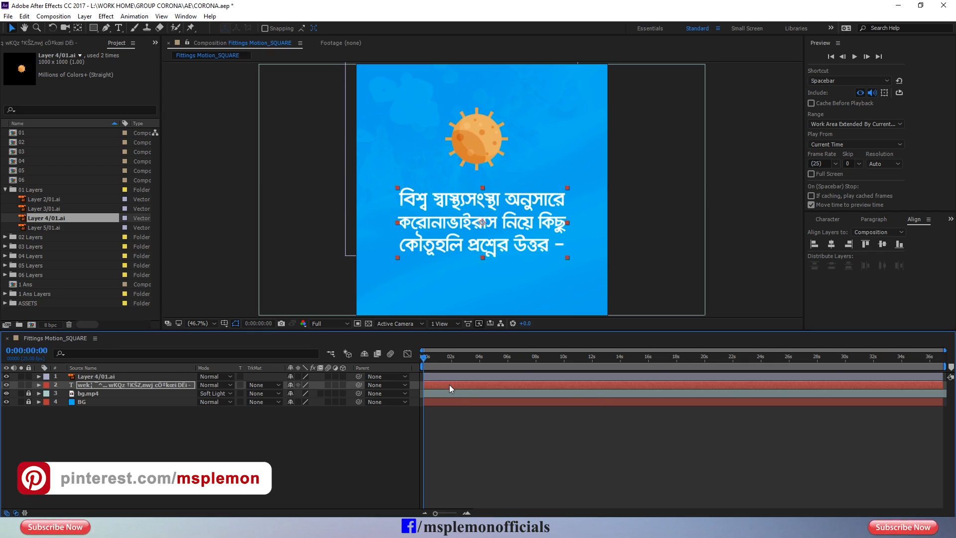
{"action": "key", "text": "shift+Down"}
{"action": "left_click", "coordinate": [468, 375]}
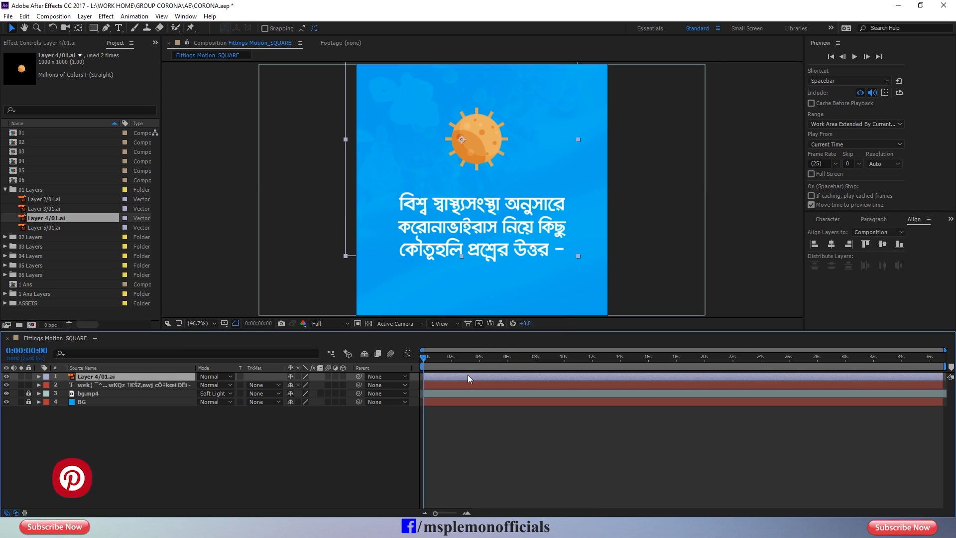
{"action": "left_click", "coordinate": [476, 437]}
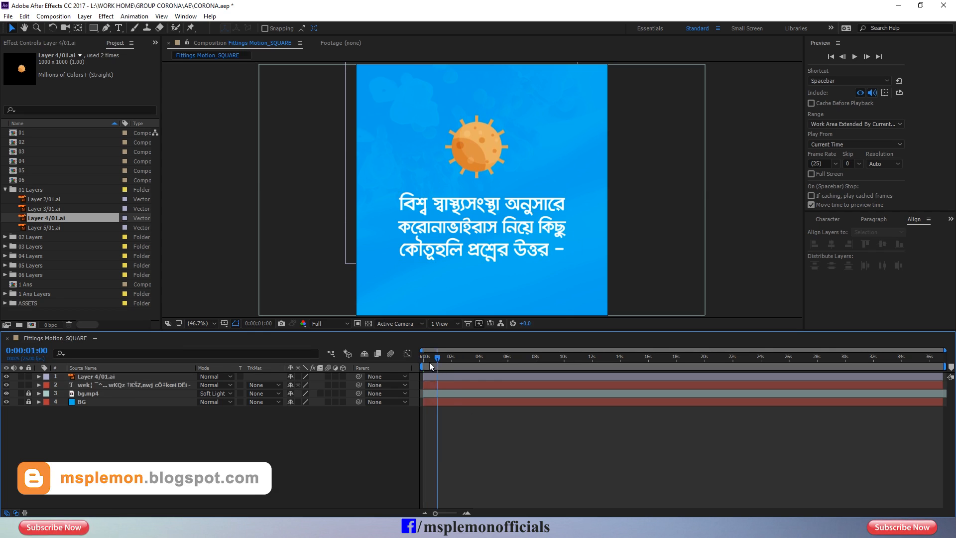
Save the project and collapse the 01 Layers folder in the project's asset list.
{"action": "key", "text": "ctrl+s"}
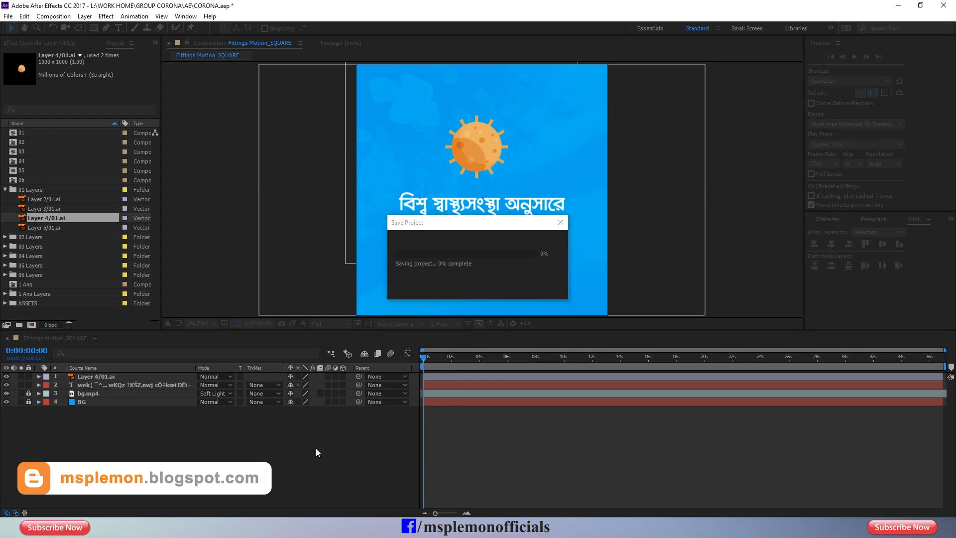
{"action": "left_click", "coordinate": [5, 190]}
{"action": "left_click", "coordinate": [56, 282]}
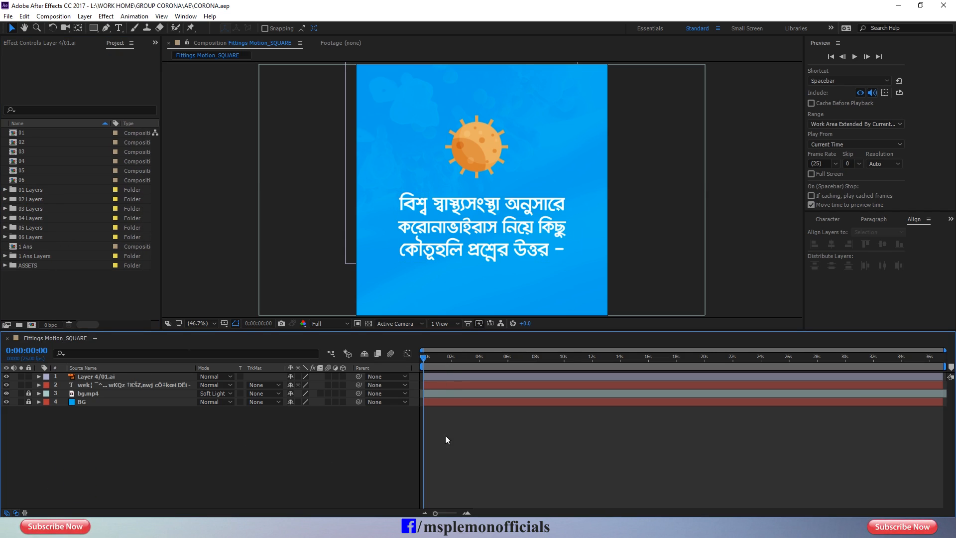
Trim the headline and Layer 4/01.ai layers so that both end at 0:00:04:02.
{"action": "left_click_drag", "start_coordinate": [454, 354], "coordinate": [481, 358]}
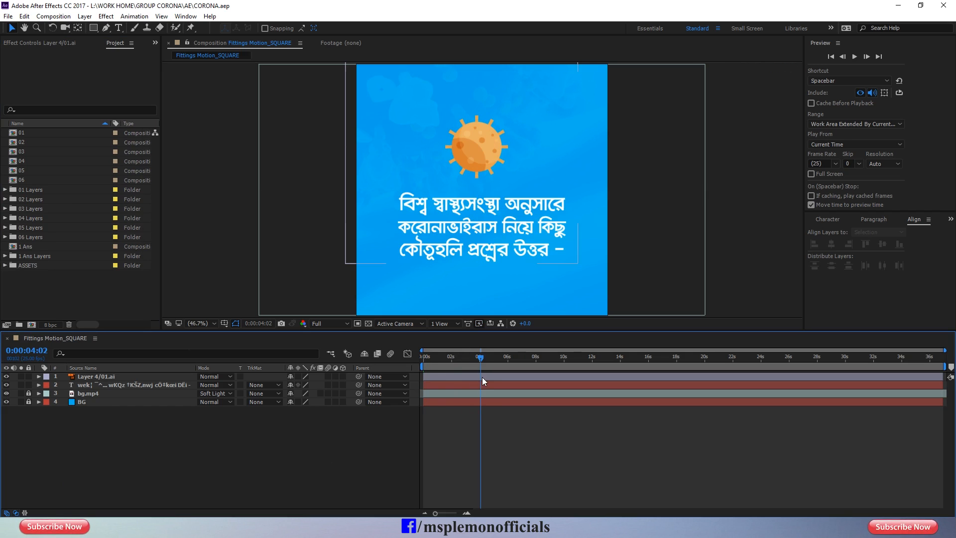
{"action": "left_click", "coordinate": [483, 378]}
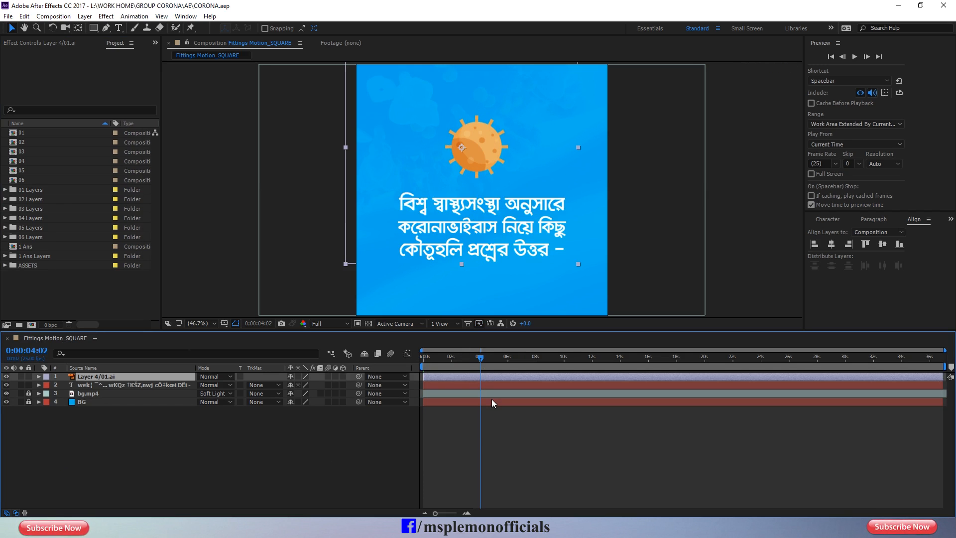
{"action": "left_click", "coordinate": [476, 437]}
{"action": "left_click", "coordinate": [107, 381]}
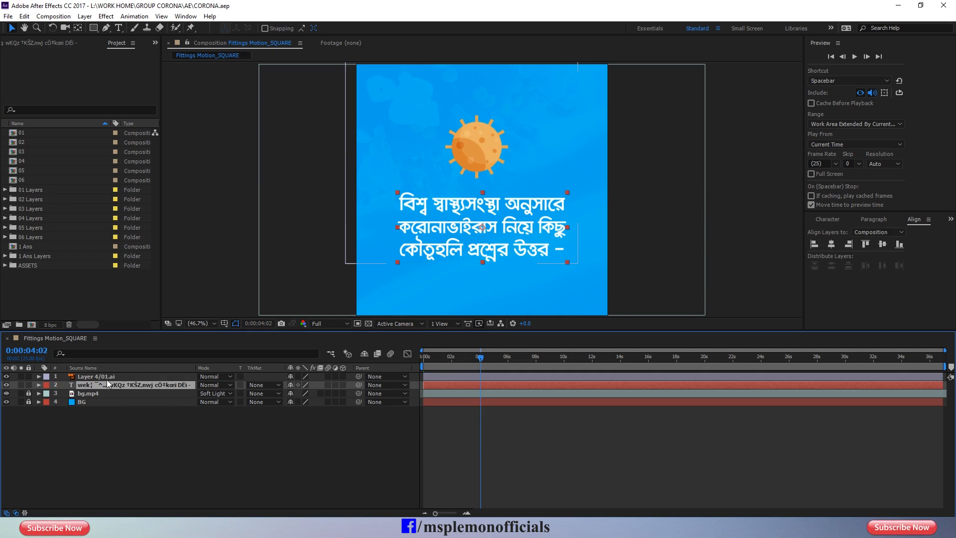
{"action": "left_click", "coordinate": [106, 378], "text": "shift"}
{"action": "key", "text": "alt+bracketright"}
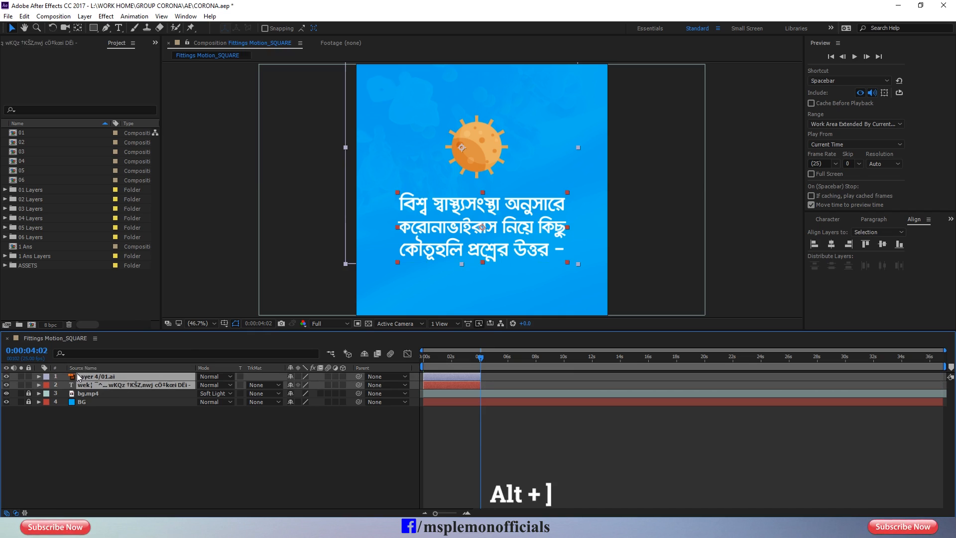
Pre-compose the headline and virus layers as 01, adjusting the duration to the layers' time span, and hide the resulting layer.
{"action": "left_click_drag", "start_coordinate": [481, 356], "coordinate": [400, 357]}
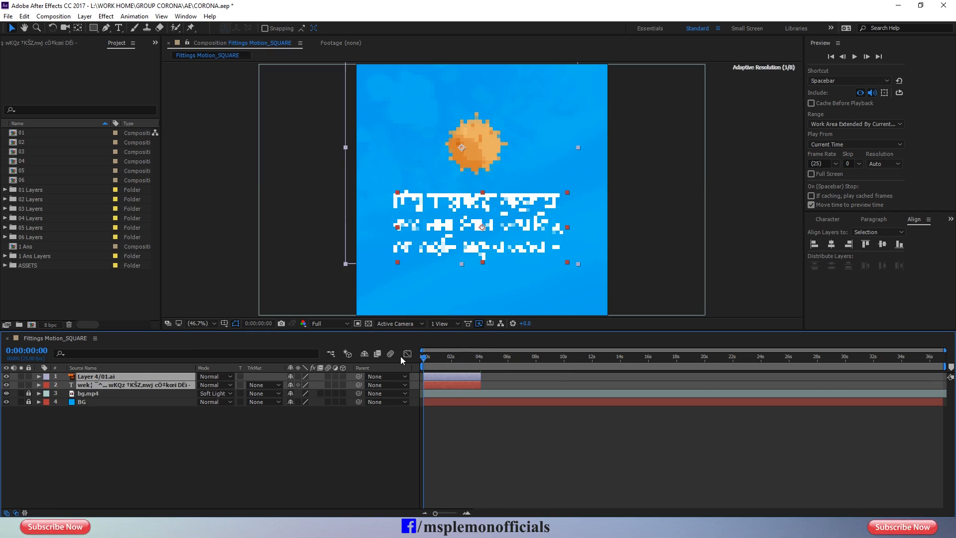
{"action": "right_click", "coordinate": [461, 383]}
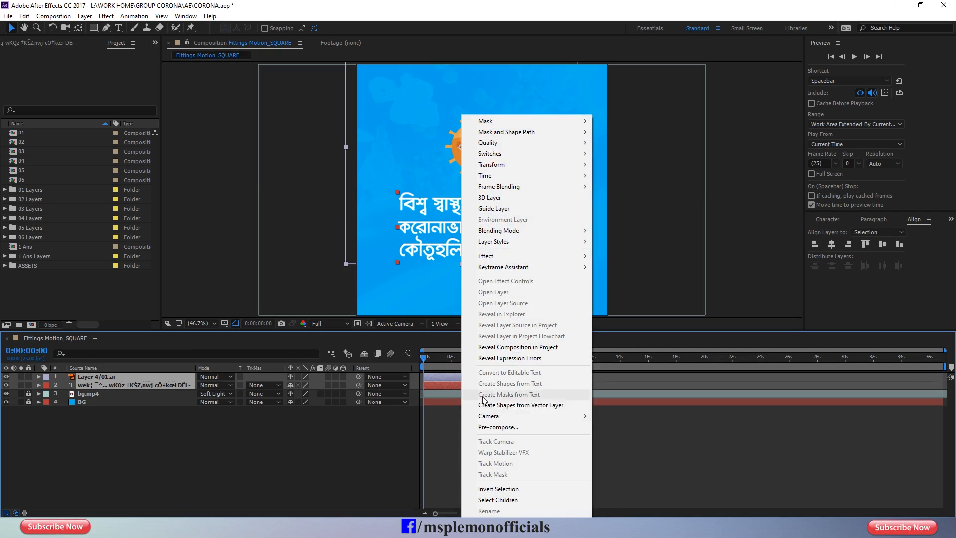
{"action": "left_click", "coordinate": [500, 427]}
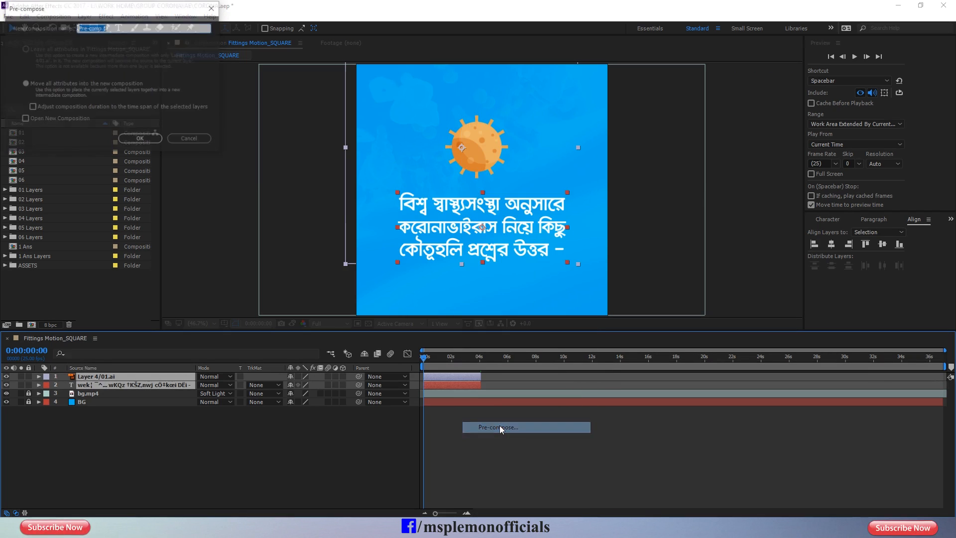
{"action": "left_click", "coordinate": [32, 108]}
{"action": "left_click", "coordinate": [118, 27]}
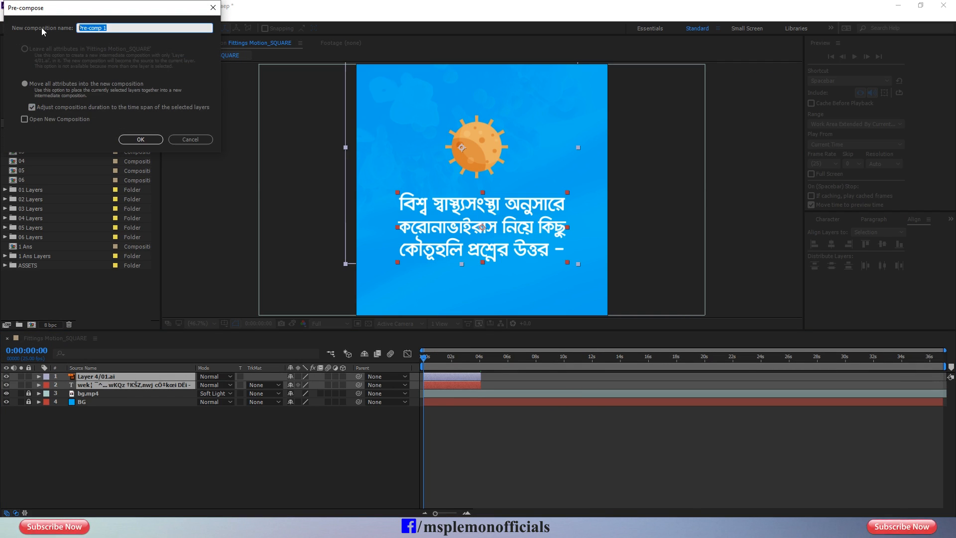
{"action": "type", "text": "01"}
{"action": "left_click", "coordinate": [138, 141]}
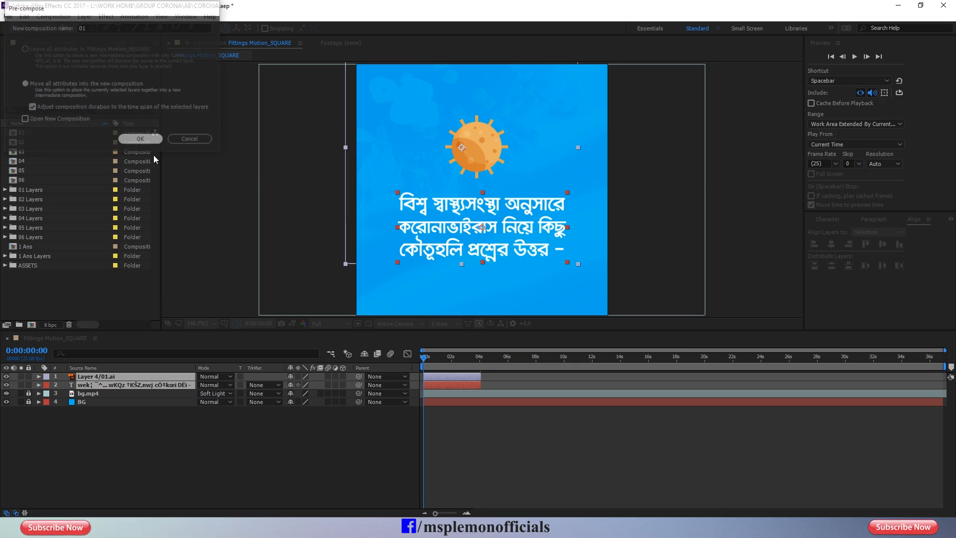
{"action": "left_click", "coordinate": [6, 376]}
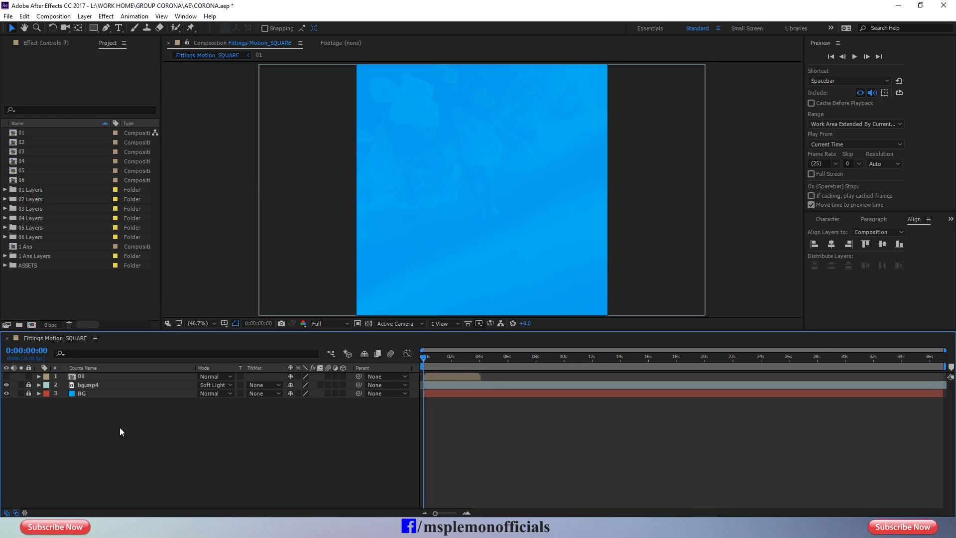
Open the 01 pre-composition to inspect its layers, and return to the Fittings Motion_SQUARE composition.
{"action": "double_click", "coordinate": [87, 378]}
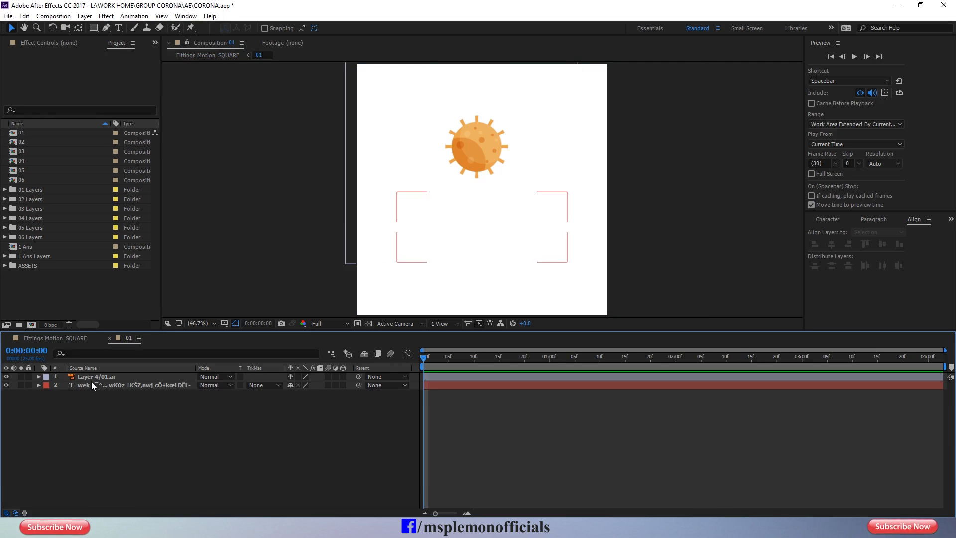
{"action": "left_click", "coordinate": [89, 387]}
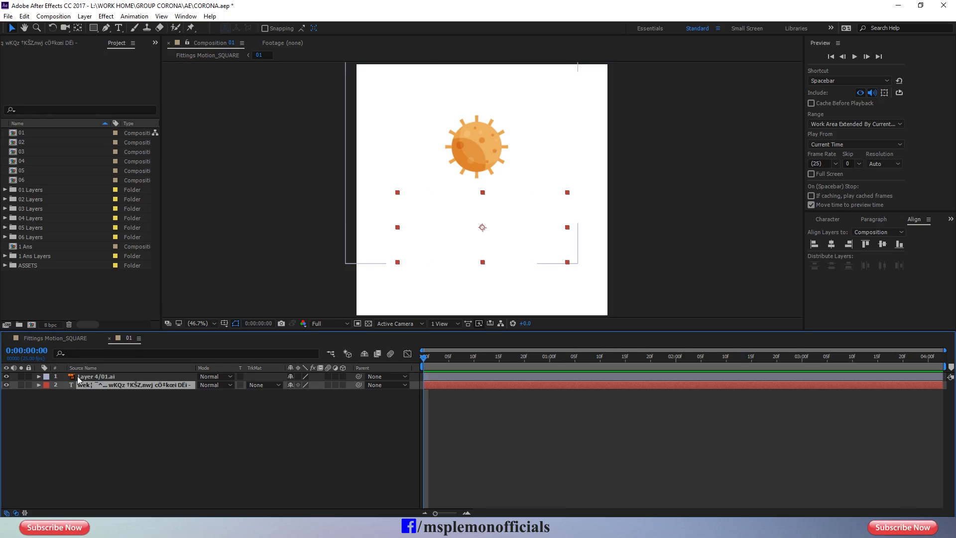
{"action": "left_click", "coordinate": [109, 338]}
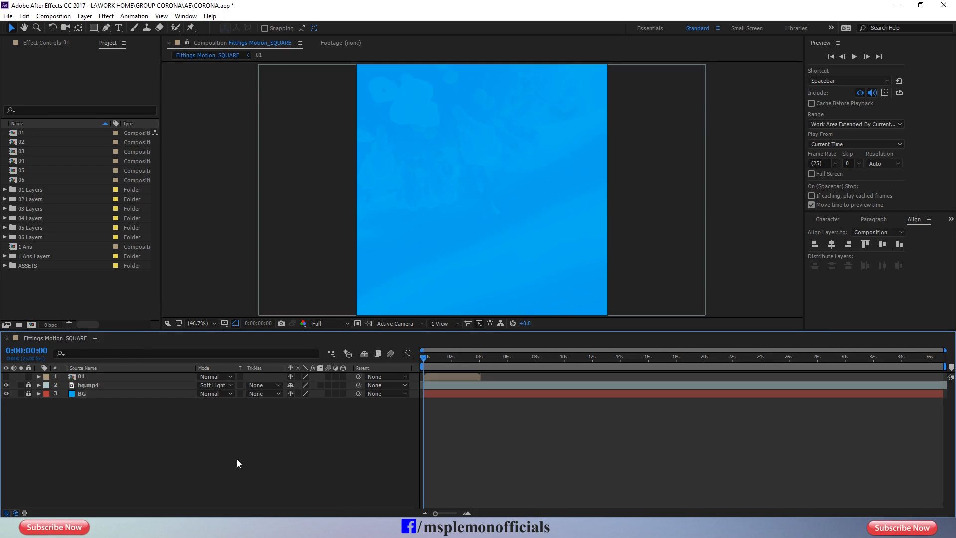
{"action": "left_click", "coordinate": [470, 447]}
Add the pasted Bengali question as a text layer, break it into two lines before "ঝুঁকিতে", and centre it on the canvas.
{"action": "left_click", "coordinate": [119, 27]}
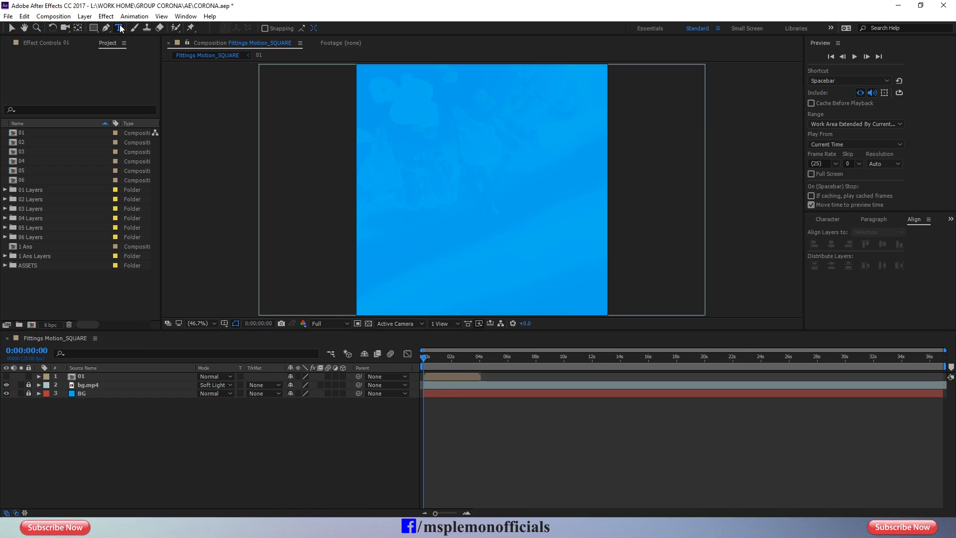
{"action": "left_click", "coordinate": [444, 177]}
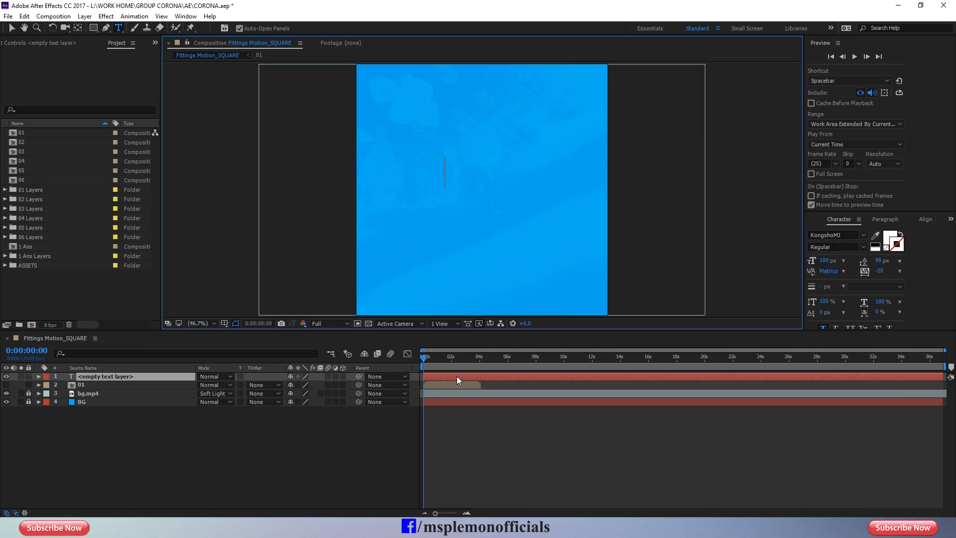
{"action": "key", "text": "ctrl+v"}
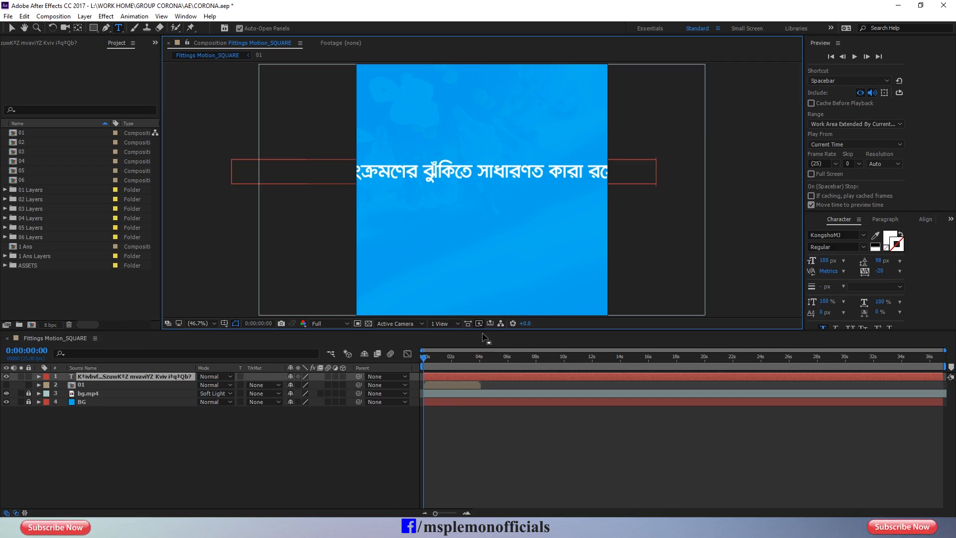
{"action": "key", "text": "ctrl+a"}
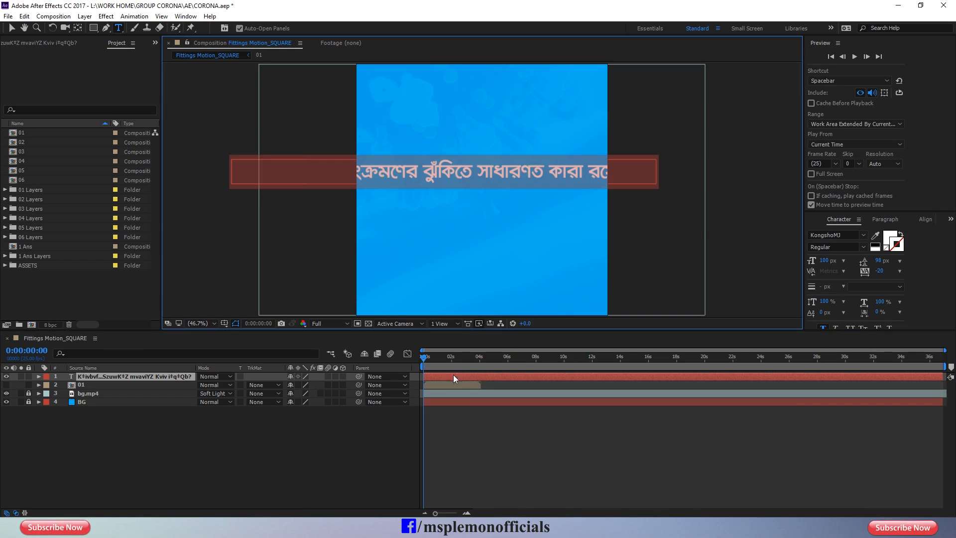
{"action": "left_click", "coordinate": [425, 169]}
{"action": "key", "text": "BackSpace"}
{"action": "key", "text": "Return"}
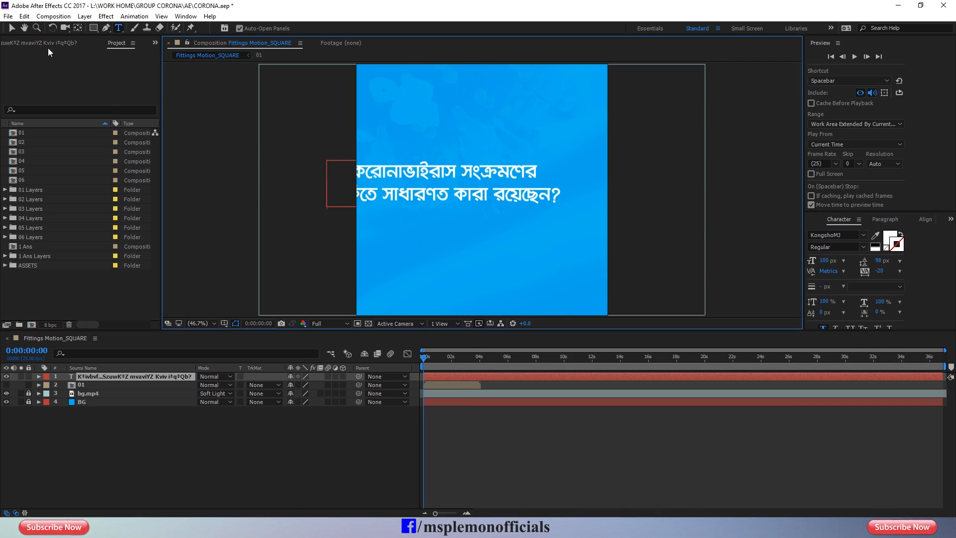
{"action": "left_click", "coordinate": [13, 29]}
{"action": "left_click_drag", "start_coordinate": [403, 191], "coordinate": [439, 206]}
Break the question text into four lines, starting new lines at "কারা" and "সংক্রমণের".
{"action": "double_click", "coordinate": [451, 376]}
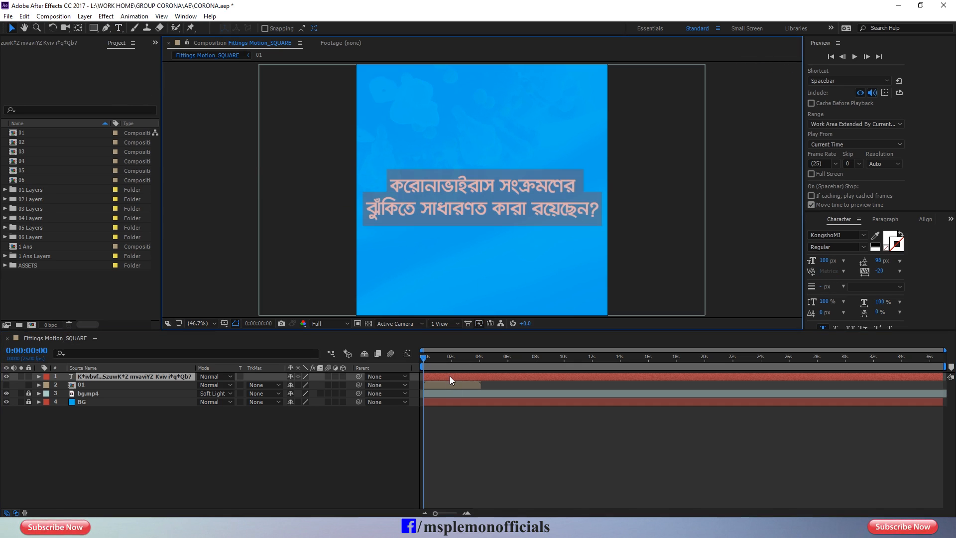
{"action": "left_click", "coordinate": [492, 206]}
{"action": "key", "text": "Return"}
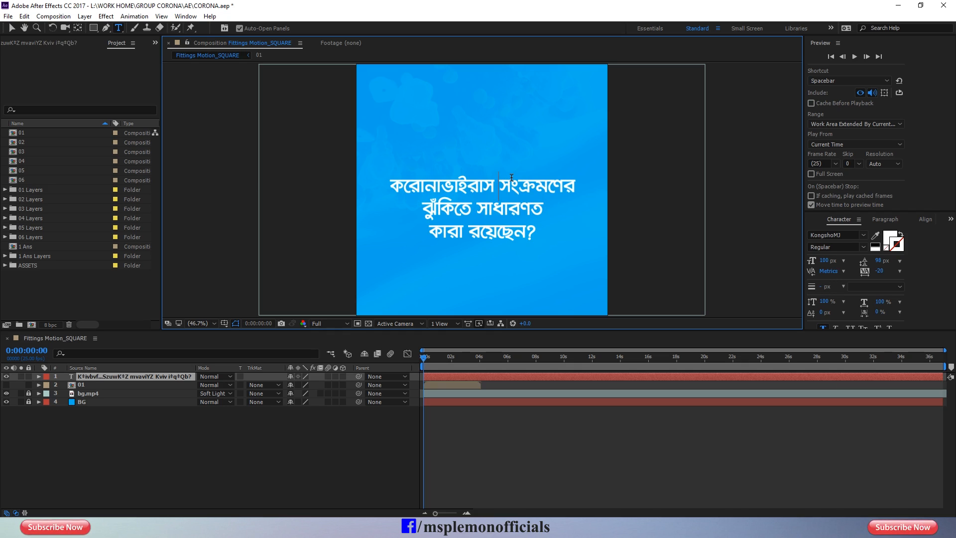
{"action": "key", "text": "BackSpace"}
{"action": "key", "text": "Return"}
Trim the question text layer to end at 0:00:04:02 and pre-compose it as Q01 with its duration matched to the layer.
{"action": "left_click", "coordinate": [480, 357]}
{"action": "key", "text": "alt+]"}
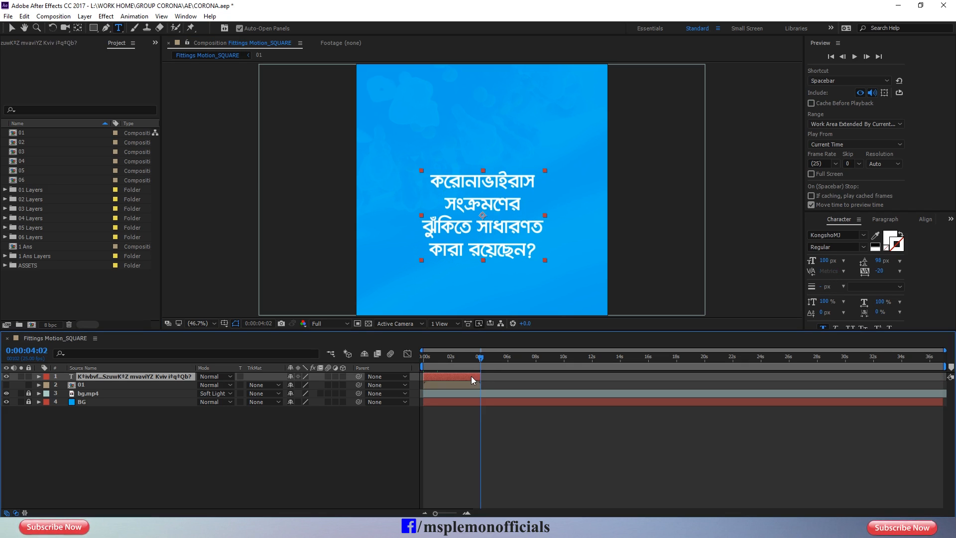
{"action": "right_click", "coordinate": [472, 380]}
{"action": "left_click", "coordinate": [518, 428]}
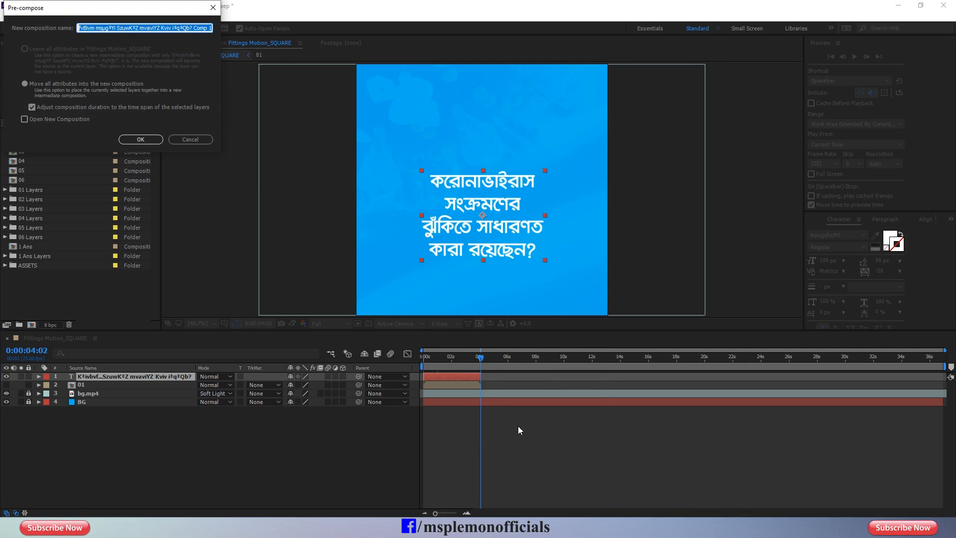
{"action": "type", "text": "Q01"}
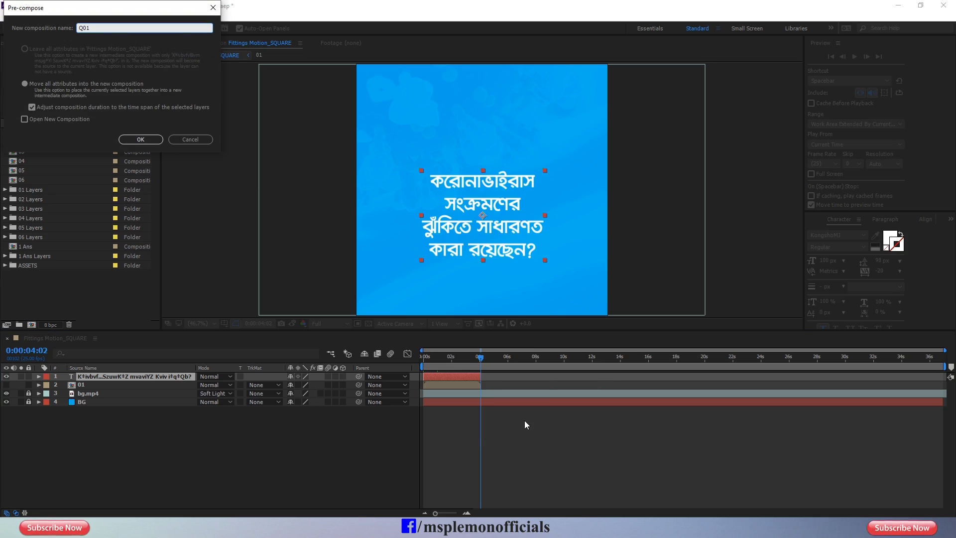
{"action": "left_click", "coordinate": [140, 139]}
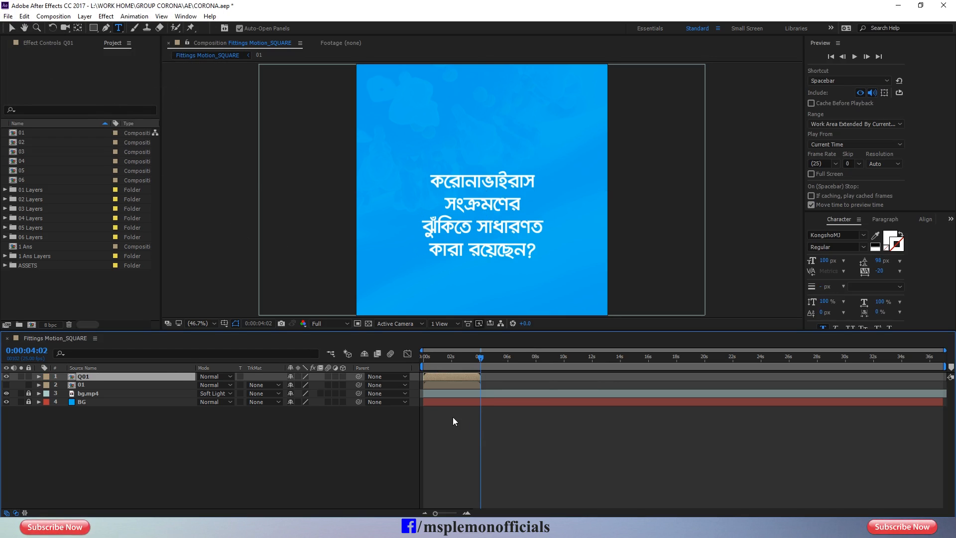
Rename the hidden 01 pre-composition layer as INTRO.
{"action": "left_click", "coordinate": [111, 387]}
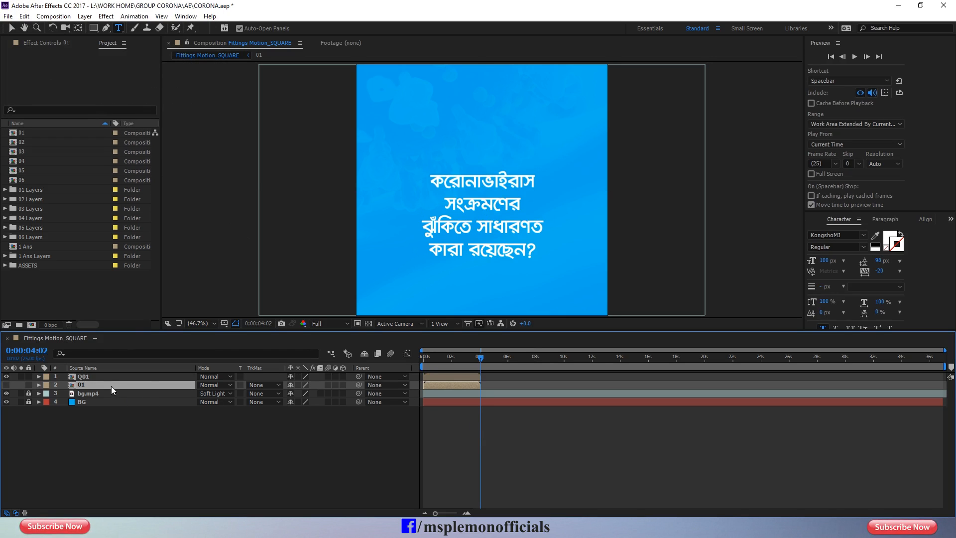
{"action": "right_click", "coordinate": [111, 387]}
{"action": "left_click", "coordinate": [147, 511]}
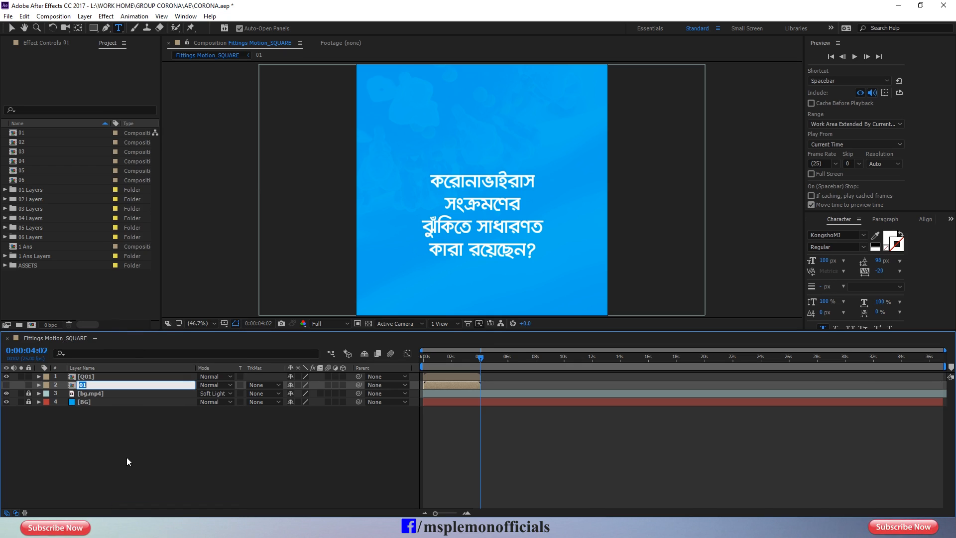
{"action": "type", "text": "INTRO"}
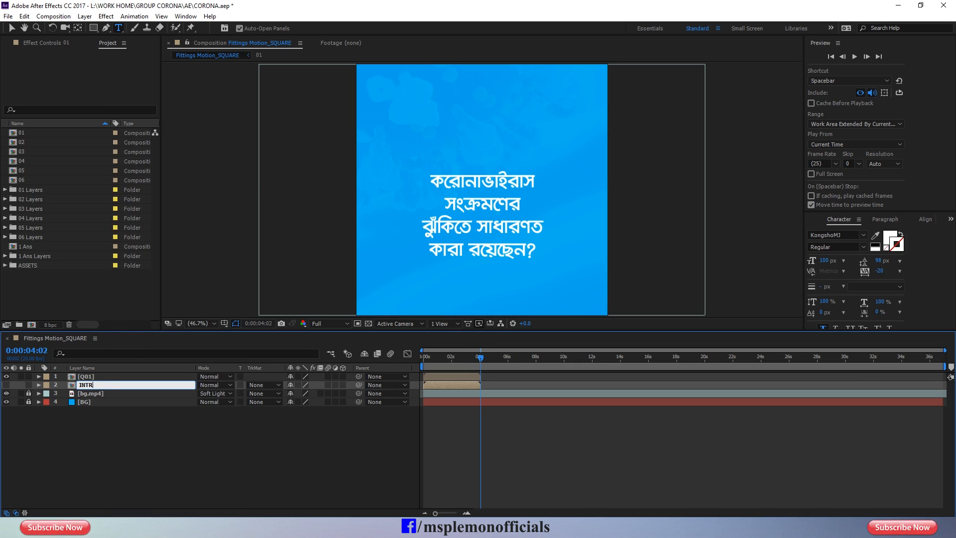
{"action": "left_click", "coordinate": [119, 458]}
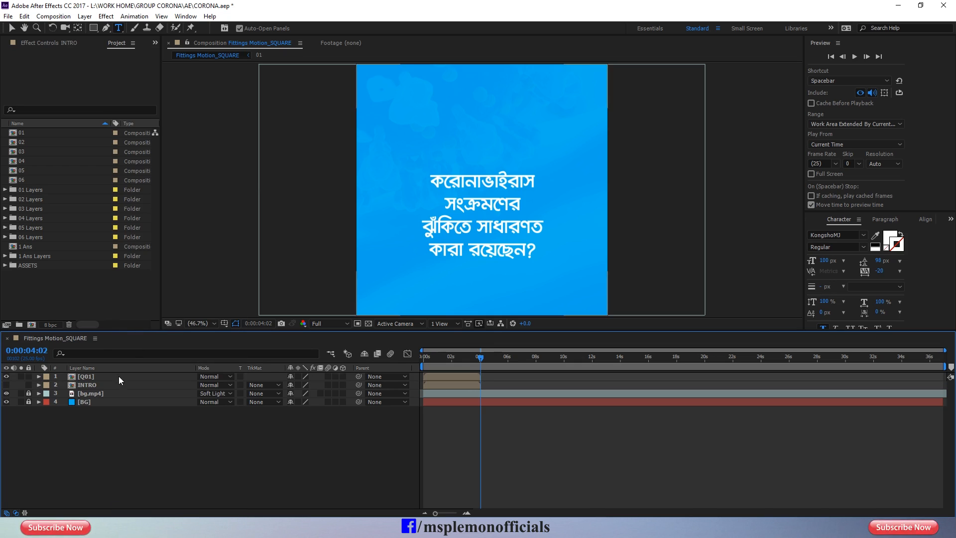
Open the Q01 pre-composition and set its composition background colour to 00A6EC.
{"action": "double_click", "coordinate": [118, 377]}
{"action": "left_click", "coordinate": [479, 358]}
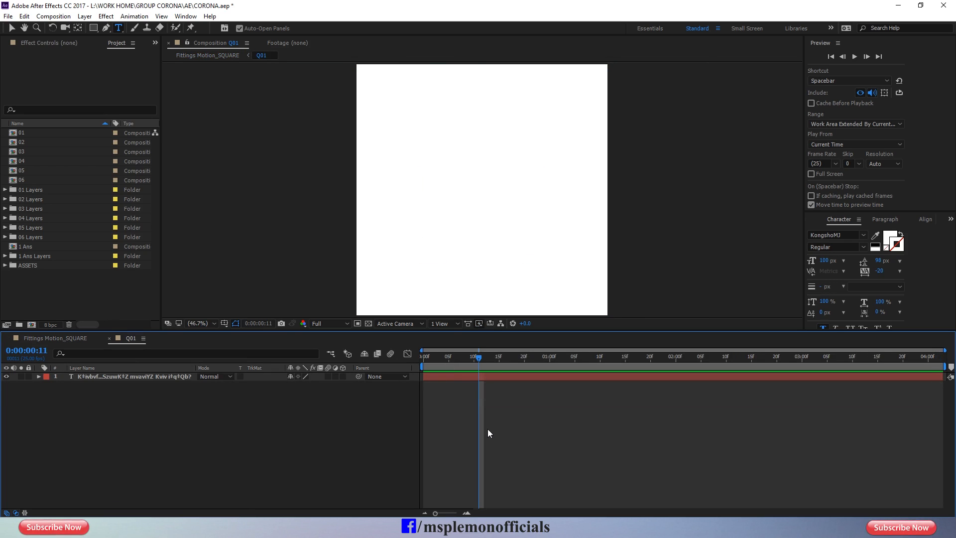
{"action": "key", "text": "v"}
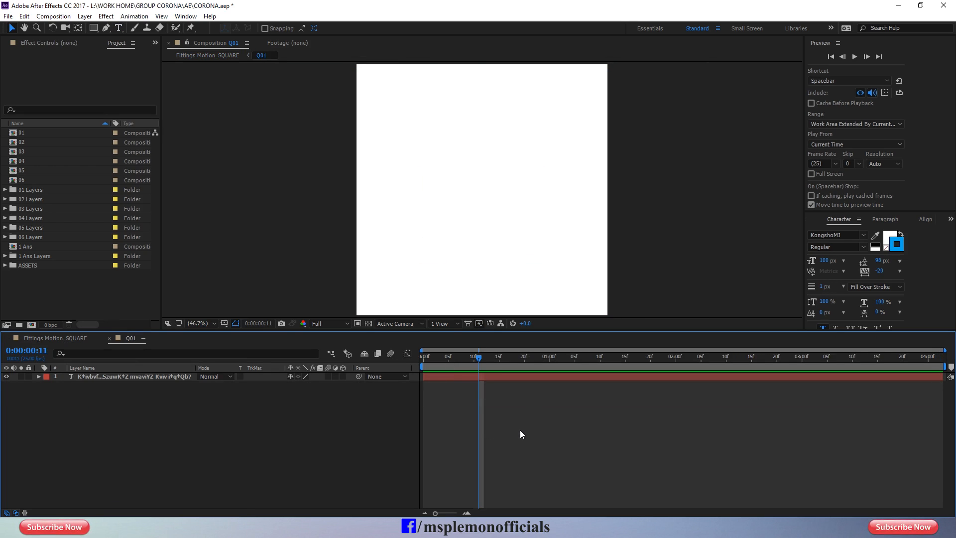
{"action": "key", "text": "ctrl+k"}
{"action": "left_click", "coordinate": [580, 280]}
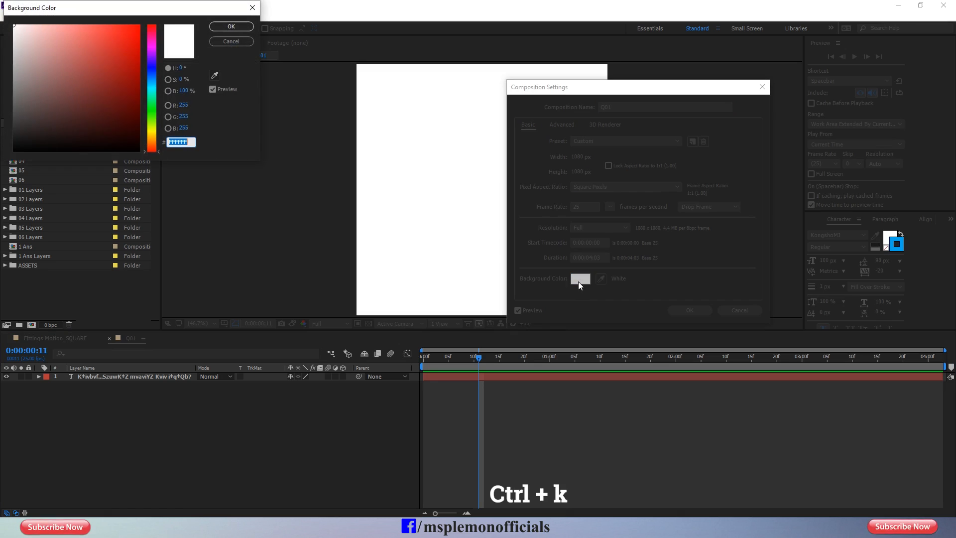
{"action": "type", "text": "00A6EC"}
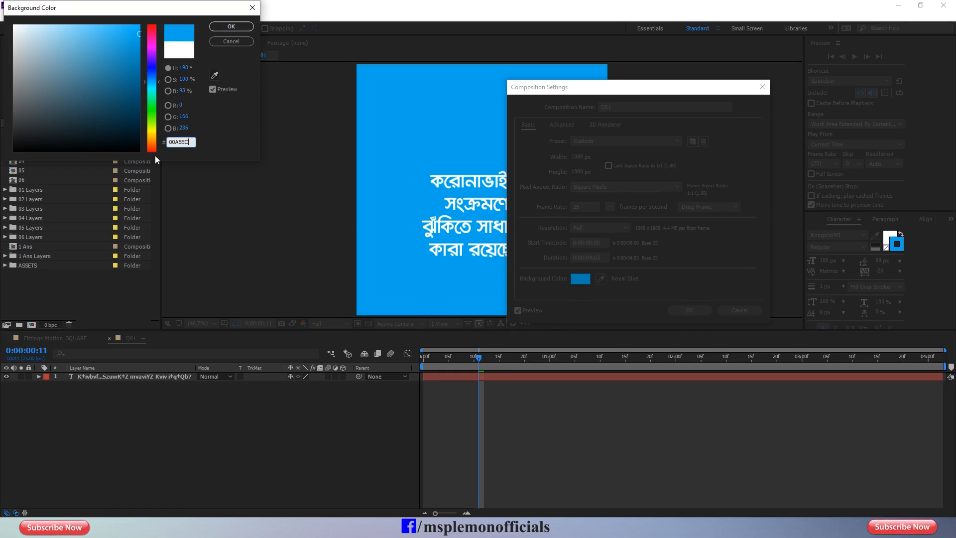
{"action": "left_click", "coordinate": [230, 29]}
{"action": "left_click", "coordinate": [687, 310]}
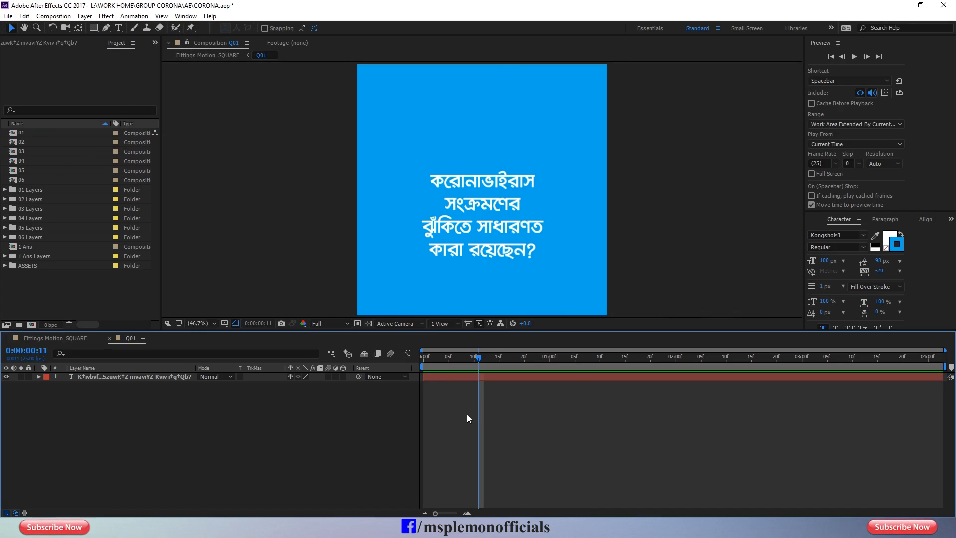
Add a text layer with the numeral 1 above the question, with the playhead at the start of Q01.
{"action": "left_click_drag", "start_coordinate": [436, 368], "coordinate": [423, 367]}
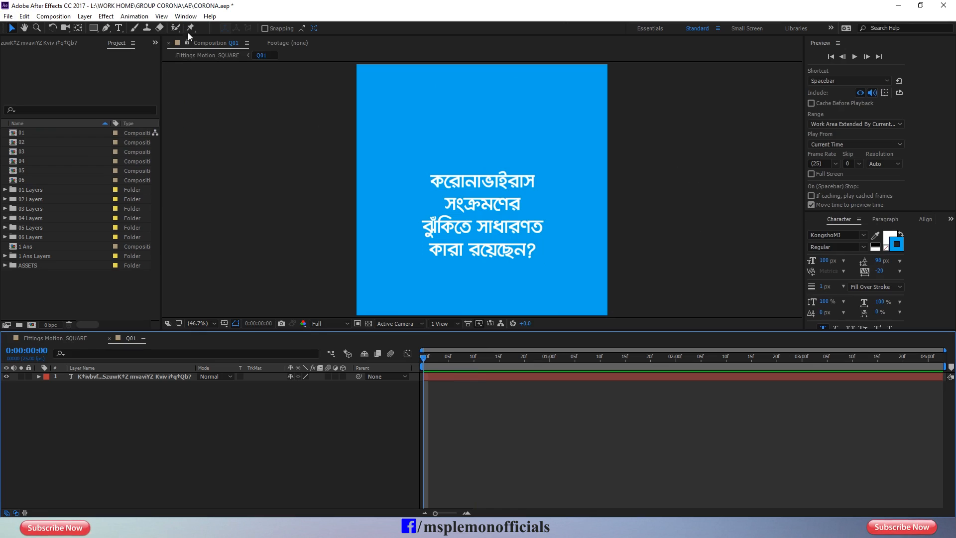
{"action": "left_click", "coordinate": [119, 28]}
{"action": "left_click", "coordinate": [460, 128]}
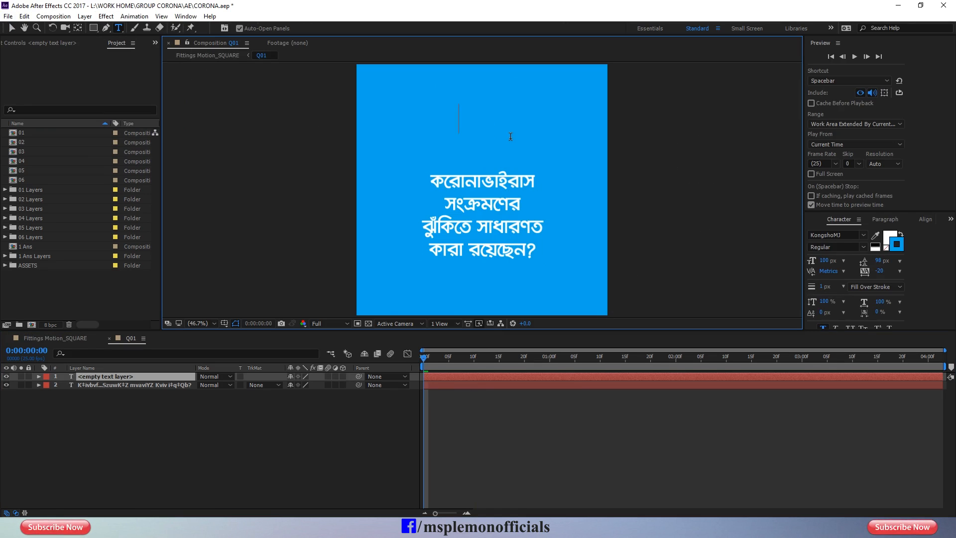
{"action": "type", "text": "1"}
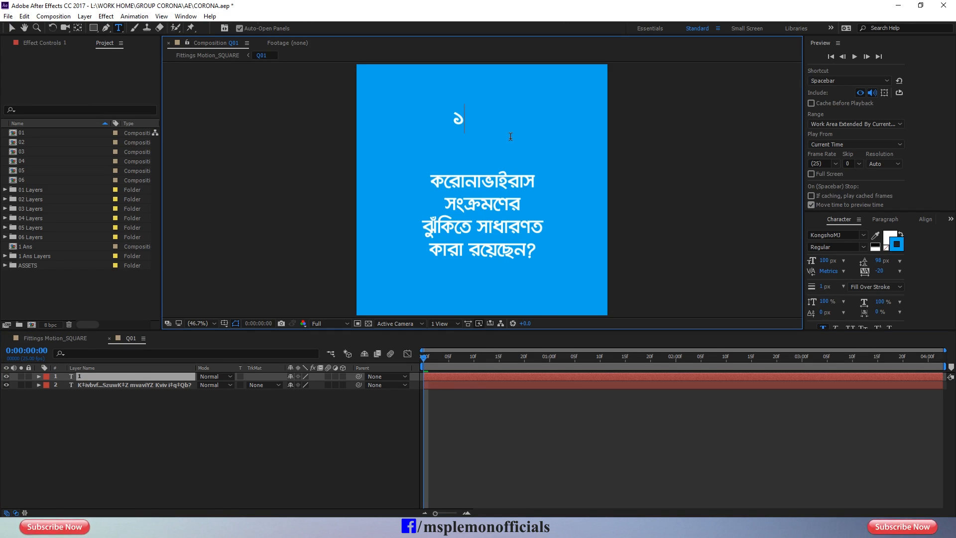
{"action": "left_click", "coordinate": [14, 28]}
{"action": "left_click_drag", "start_coordinate": [459, 127], "coordinate": [473, 151]}
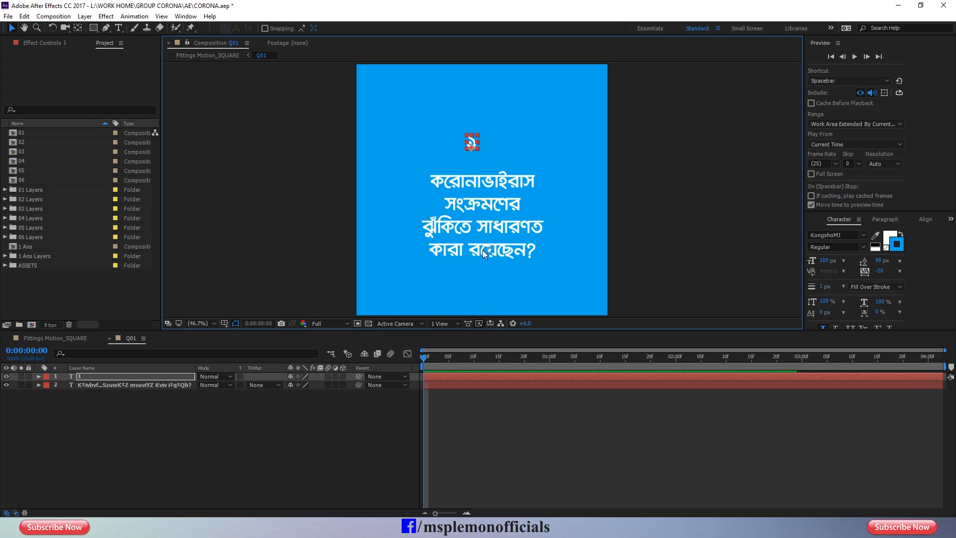
Enlarge the numeral to 193 px, place it just above the question's first line and close the Q01 composition.
{"action": "double_click", "coordinate": [455, 377]}
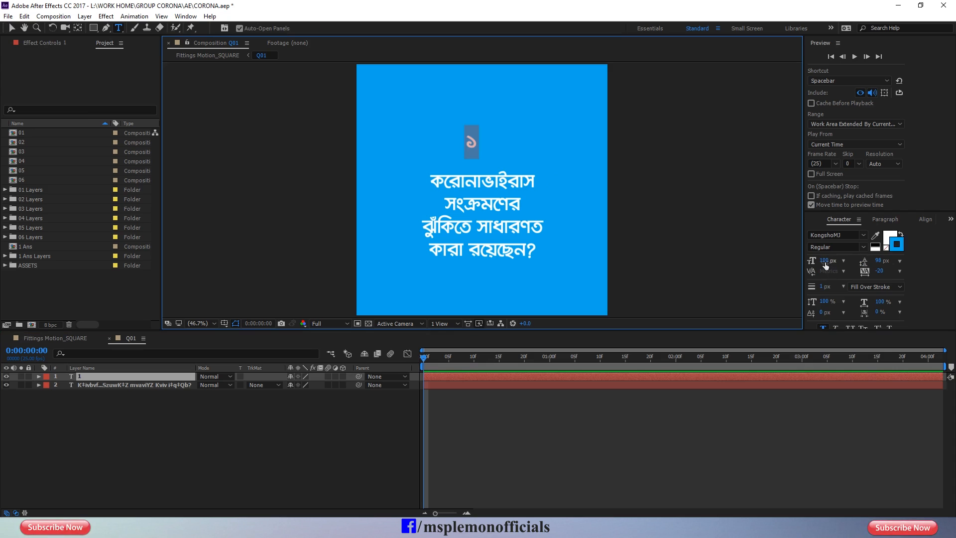
{"action": "left_click_drag", "start_coordinate": [826, 266], "coordinate": [864, 257]}
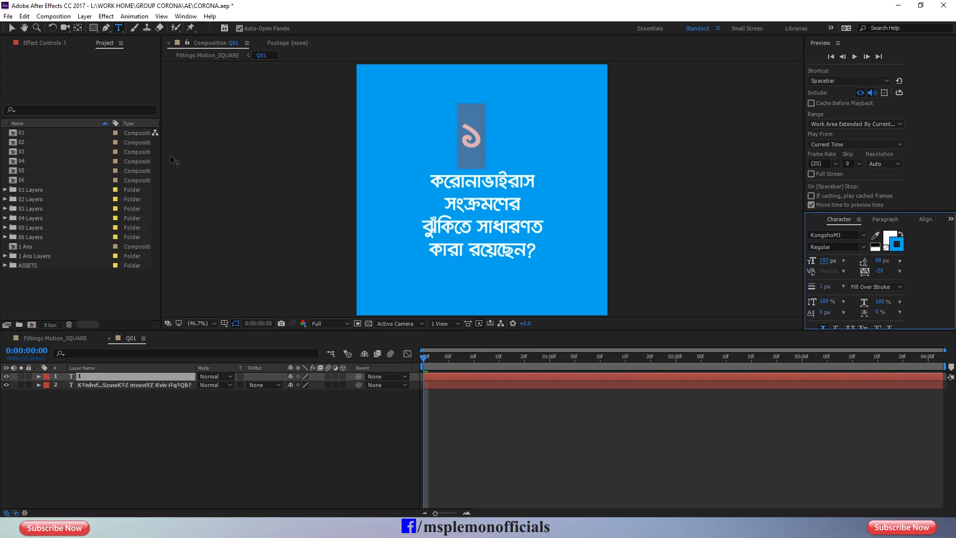
{"action": "left_click", "coordinate": [12, 28]}
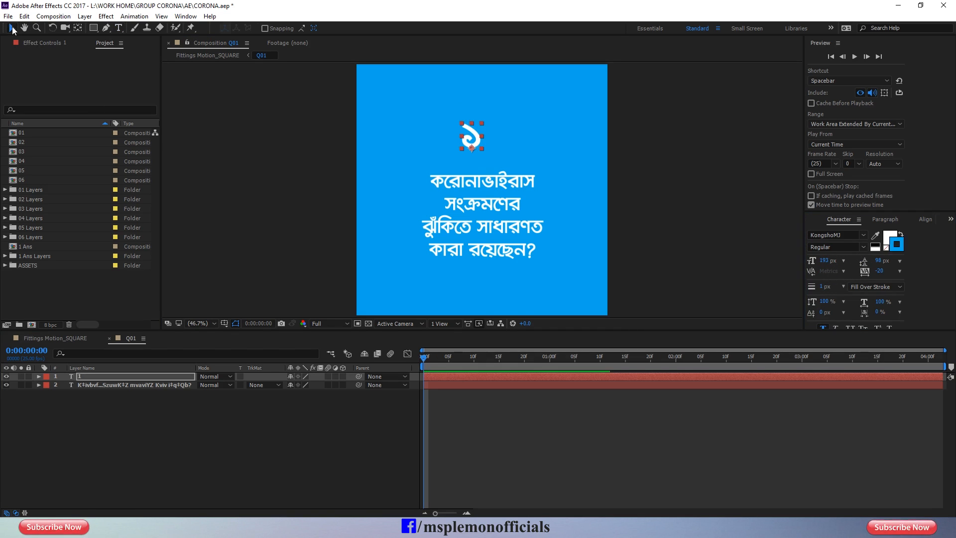
{"action": "left_click", "coordinate": [464, 138]}
{"action": "key", "text": "ctrl+alt+Home"}
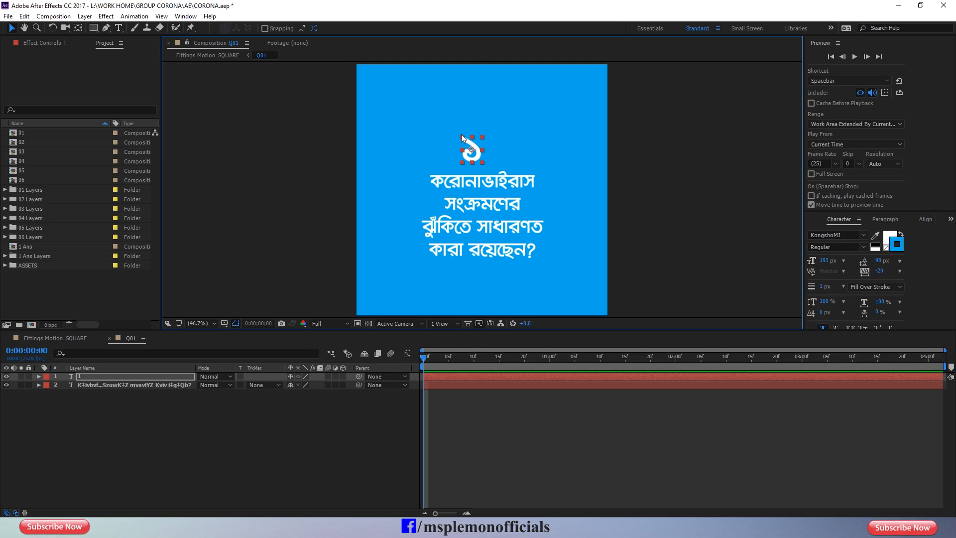
{"action": "left_click", "coordinate": [490, 438]}
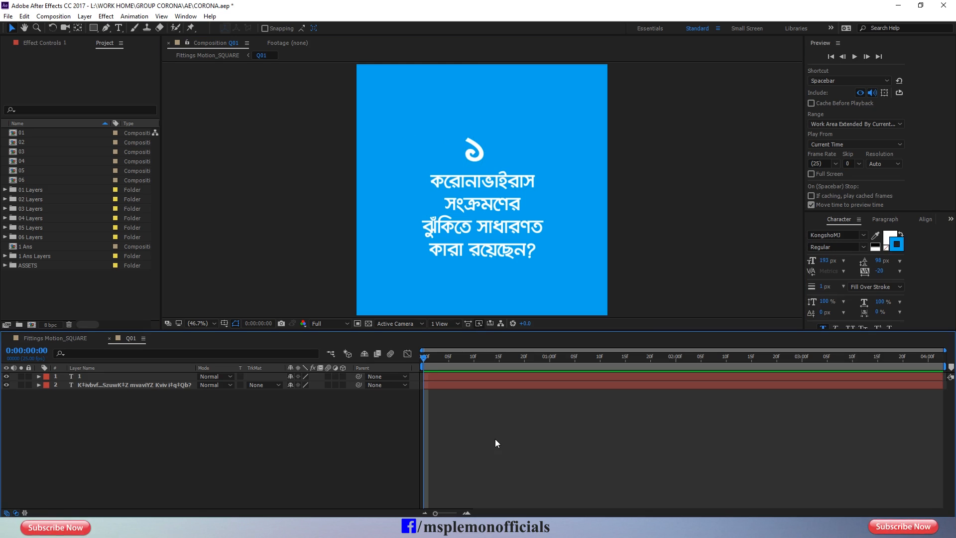
{"action": "left_click", "coordinate": [110, 338]}
Duplicate the Q01 layer, duplicate its source composition as Q02, and have the top layer named Q02 use that copy.
{"action": "left_click", "coordinate": [463, 378]}
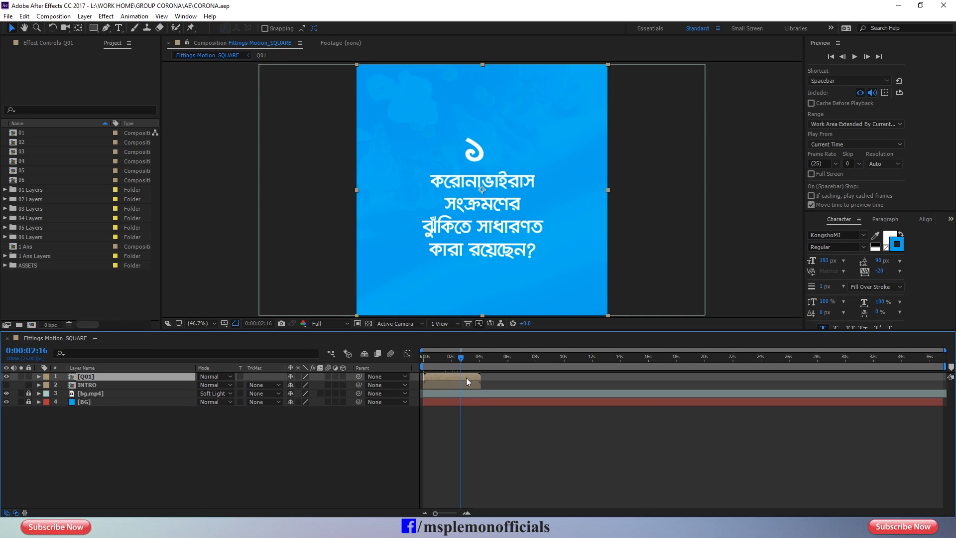
{"action": "key", "text": "ctrl+d"}
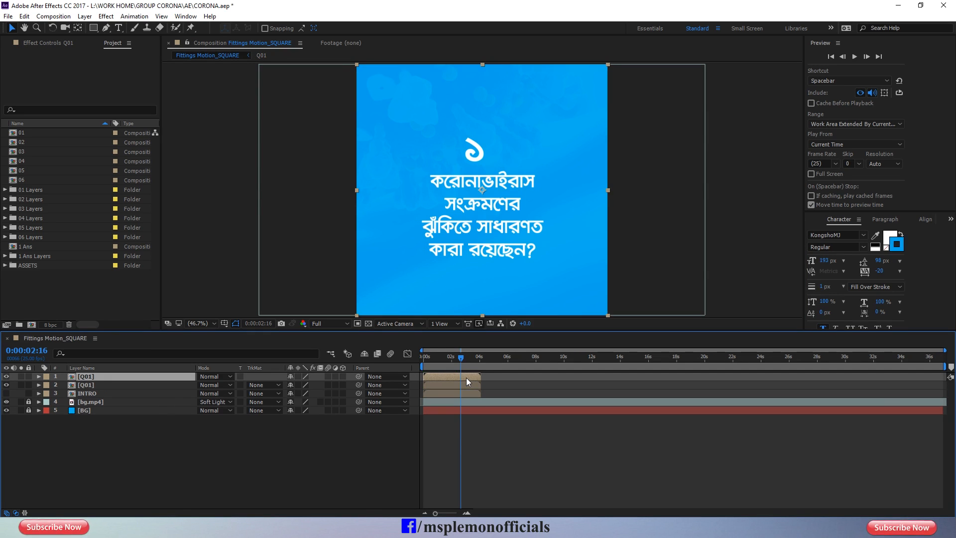
{"action": "right_click", "coordinate": [86, 377]}
{"action": "left_click", "coordinate": [149, 325]}
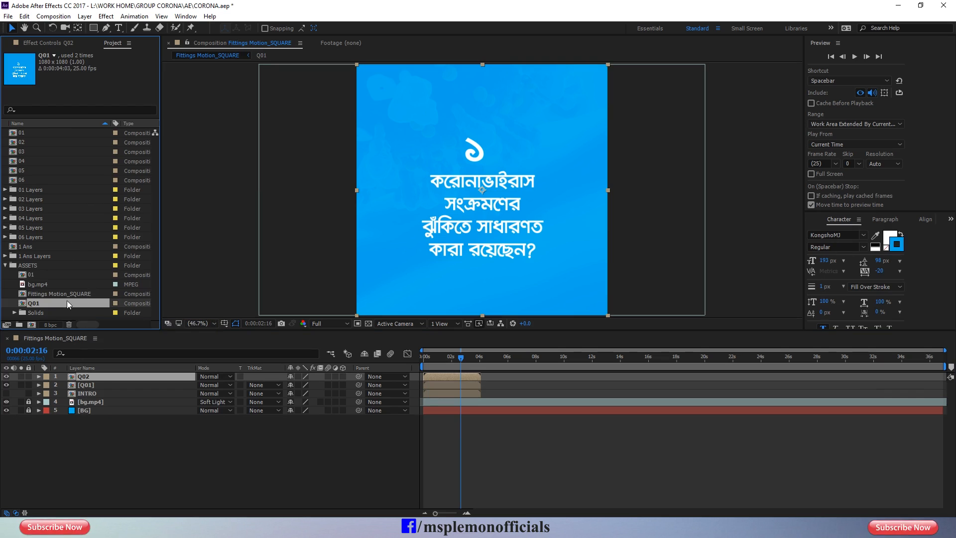
{"action": "left_click", "coordinate": [188, 453]}
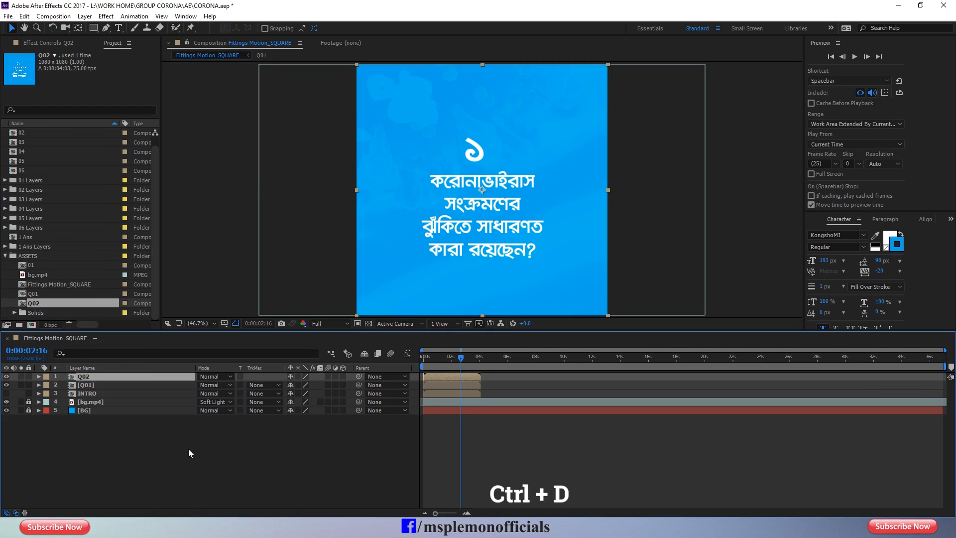
Shift the Q02 layer in time so that it starts where Q01 ends.
{"action": "left_click", "coordinate": [7, 386]}
{"action": "left_click_drag", "start_coordinate": [472, 378], "coordinate": [570, 379]}
{"action": "left_click", "coordinate": [8, 386]}
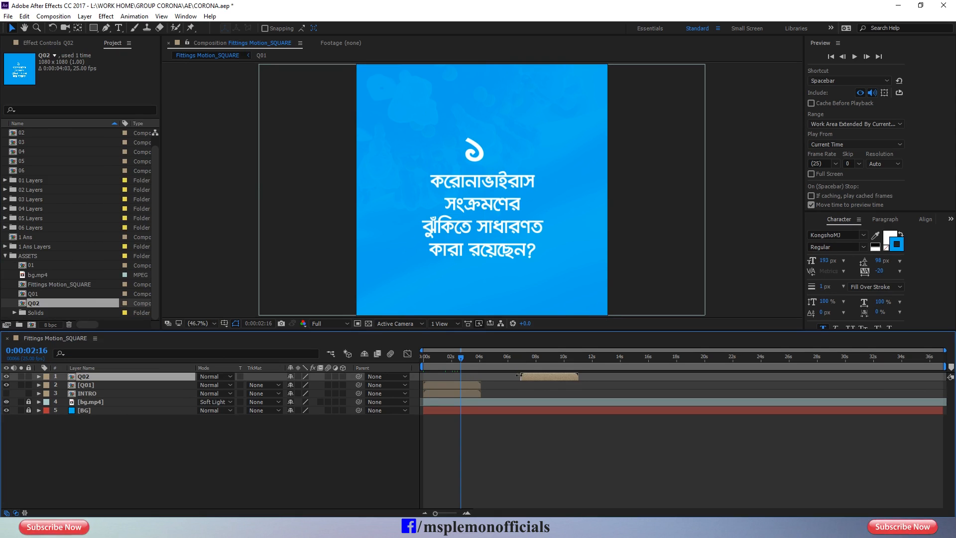
{"action": "mouse_move", "coordinate": [496, 380]}
{"action": "left_mouse_down"}
{"action": "mouse_move", "coordinate": [480, 362]}
{"action": "mouse_move", "coordinate": [506, 364]}
{"action": "left_mouse_up"}
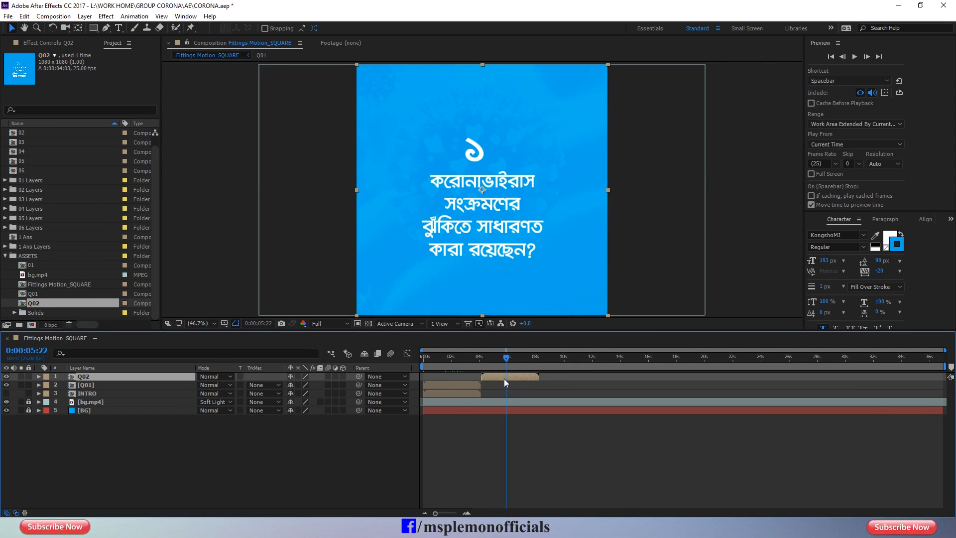
Inside Q02, change the numeral to 2 and replace the question with "গরম অথবা আর্দ্র অঞ্চলে কি করোনাভাইরাস ছড়াতে পারে?".
{"action": "double_click", "coordinate": [504, 379]}
{"action": "double_click", "coordinate": [549, 375]}
{"action": "type", "text": "2"}
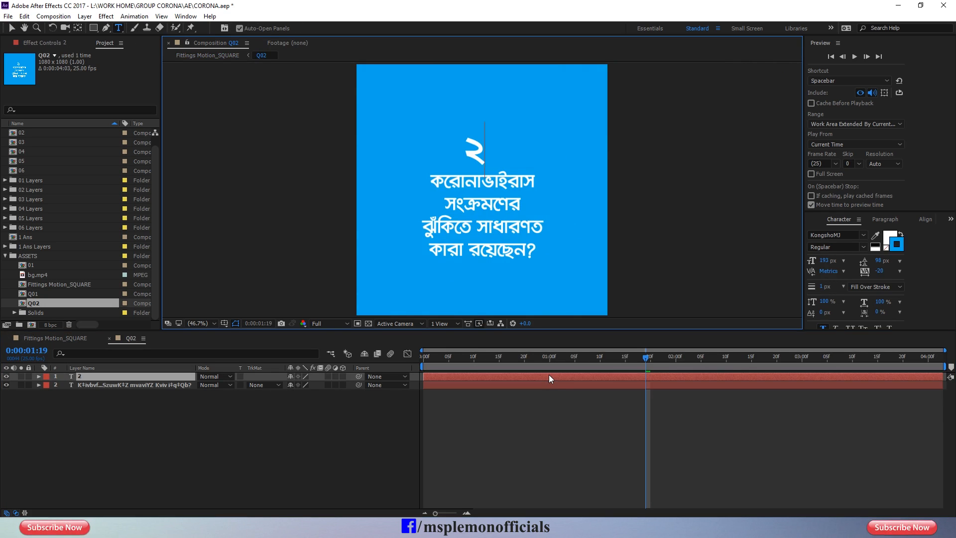
{"action": "left_click", "coordinate": [529, 417]}
{"action": "double_click", "coordinate": [524, 383]}
{"action": "type", "text": "গরম অথবা আর্দ্র অঞ্চলে কি করোনাভাইরাস ছড়াতে পারে?"}
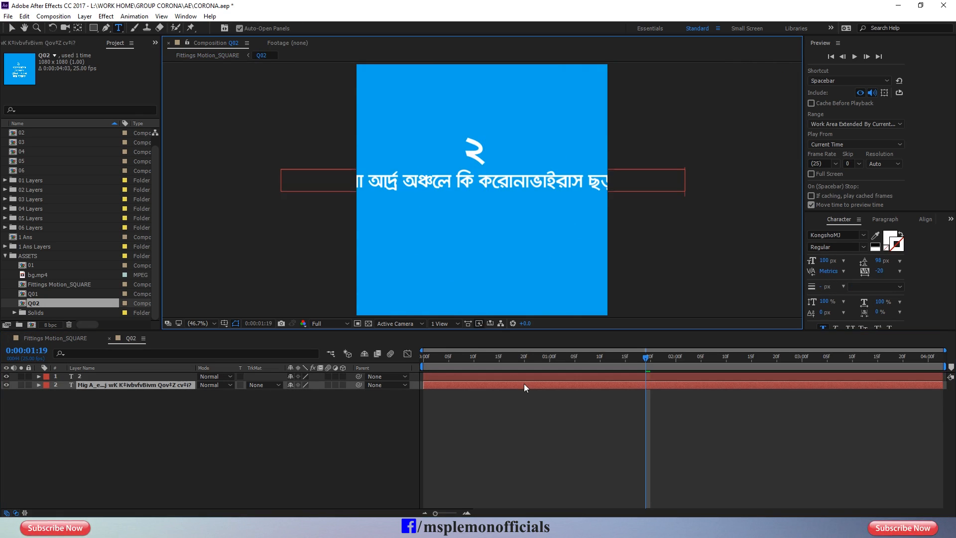
Break the Q02 question into four lines, starting new lines at "আর্দ্র", "করোনাভাইরাস" and "ছড়াতে", and close the composition.
{"action": "double_click", "coordinate": [524, 384]}
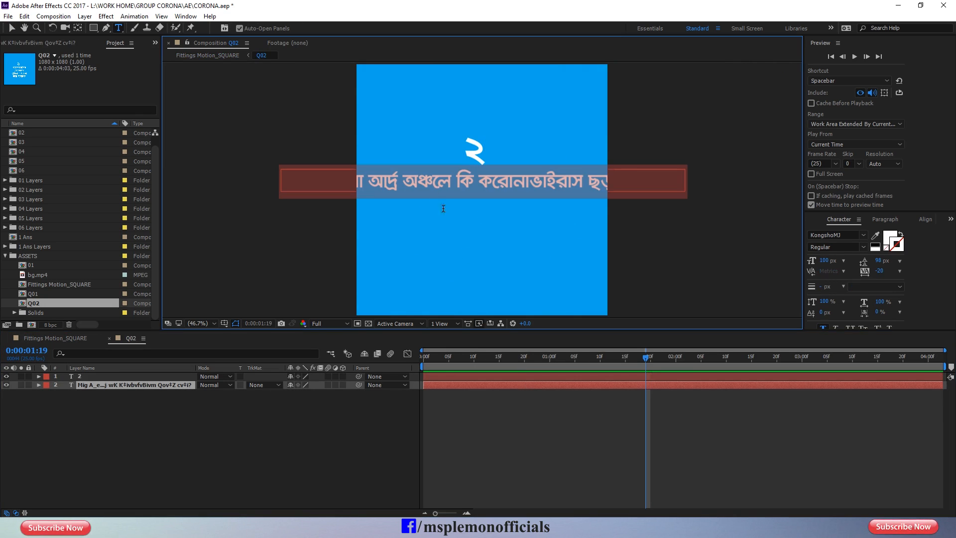
{"action": "left_click", "coordinate": [367, 176]}
{"action": "key", "text": "BackSpace"}
{"action": "key", "text": "Return"}
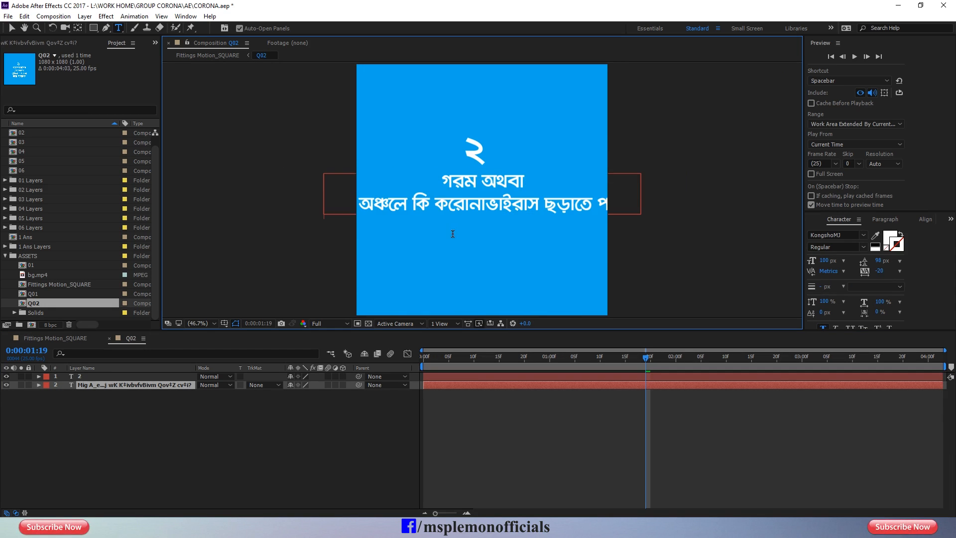
{"action": "left_click", "coordinate": [434, 199]}
{"action": "key", "text": "BackSpace"}
{"action": "key", "text": "Return"}
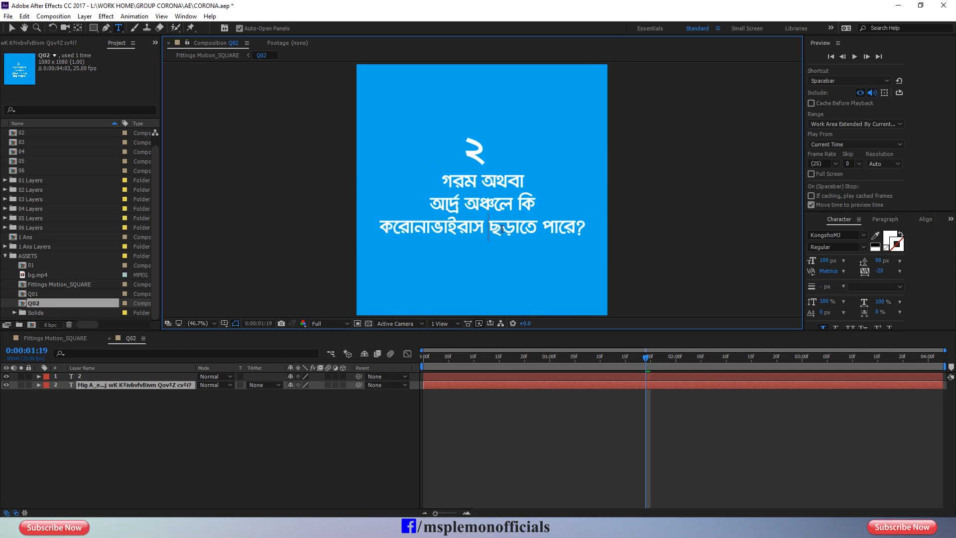
{"action": "key", "text": "BackSpace"}
{"action": "key", "text": "Return"}
{"action": "left_click", "coordinate": [306, 438]}
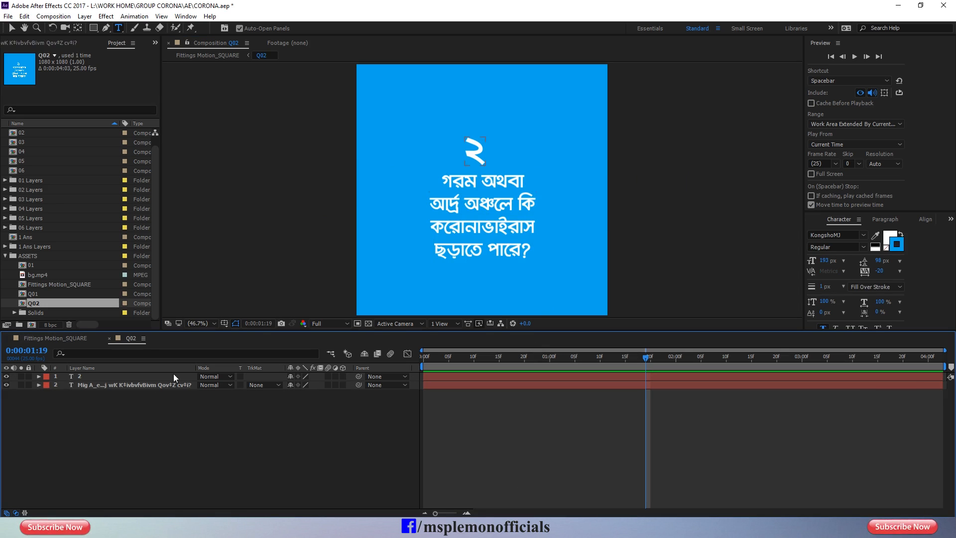
{"action": "left_click", "coordinate": [109, 338]}
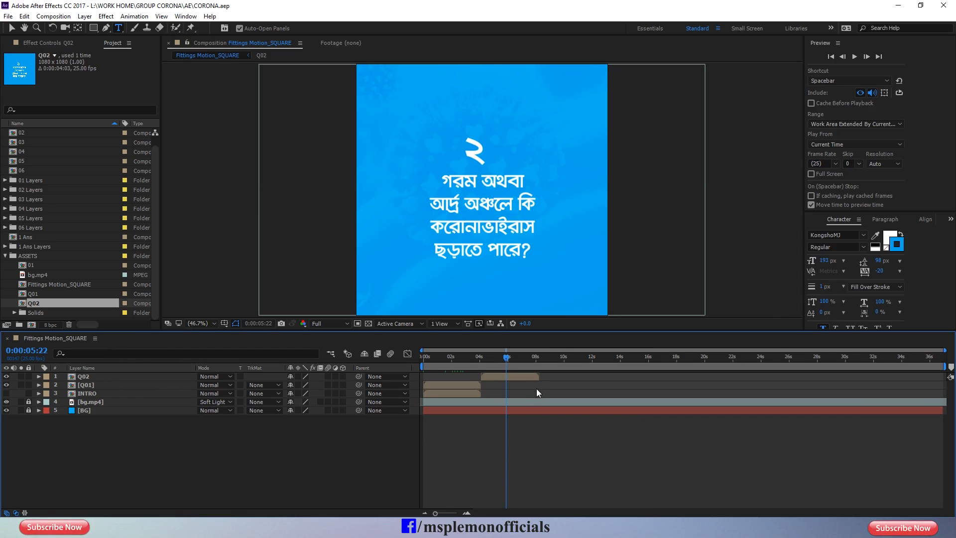
Duplicate the Q02 layer and start the copy at Q02's end, 0:00:08:05.
{"action": "left_click", "coordinate": [525, 377]}
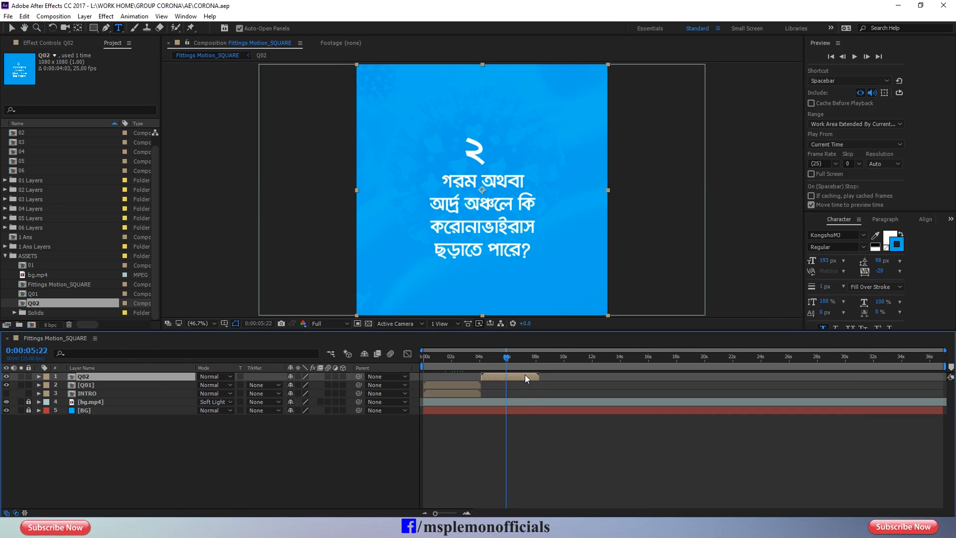
{"action": "key", "text": "o"}
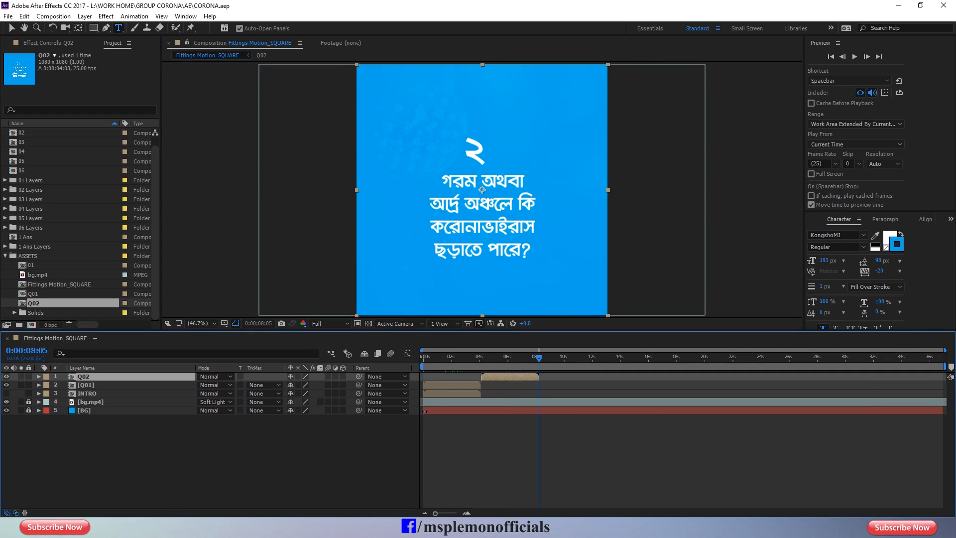
{"action": "key", "text": "ctrl+d"}
{"action": "key", "text": "bracketleft"}
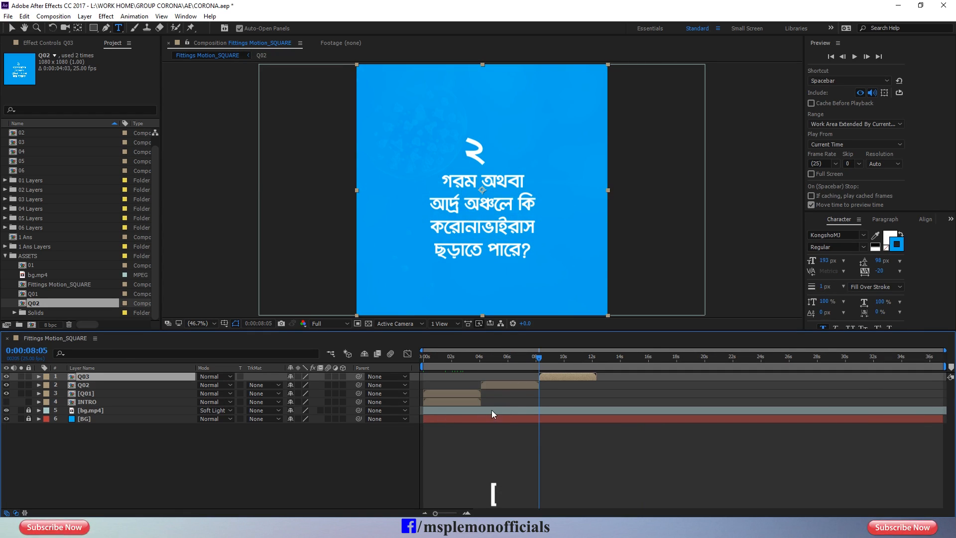
Duplicate the Q02 source composition as Q03 in the project and replace the Q03 layer's source with it.
{"action": "right_click", "coordinate": [549, 377]}
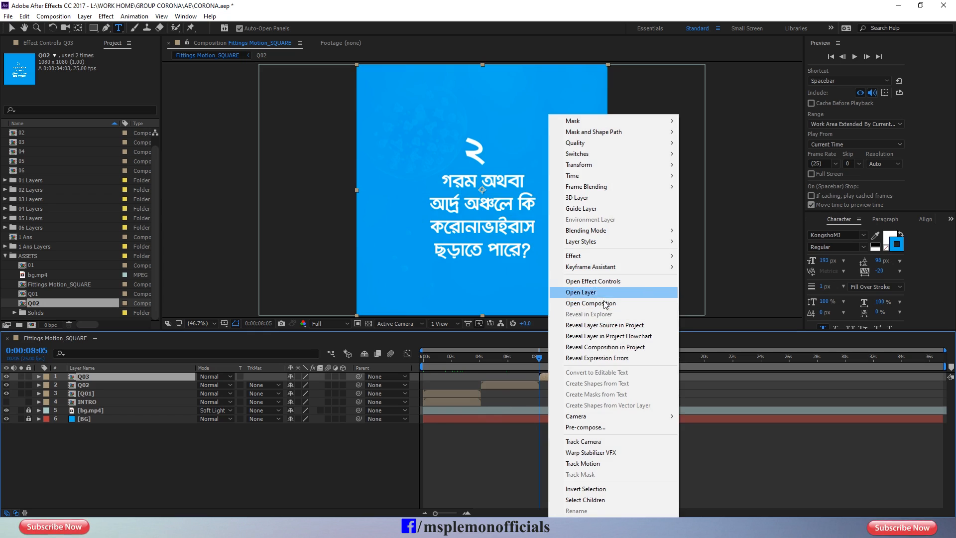
{"action": "left_click", "coordinate": [601, 326]}
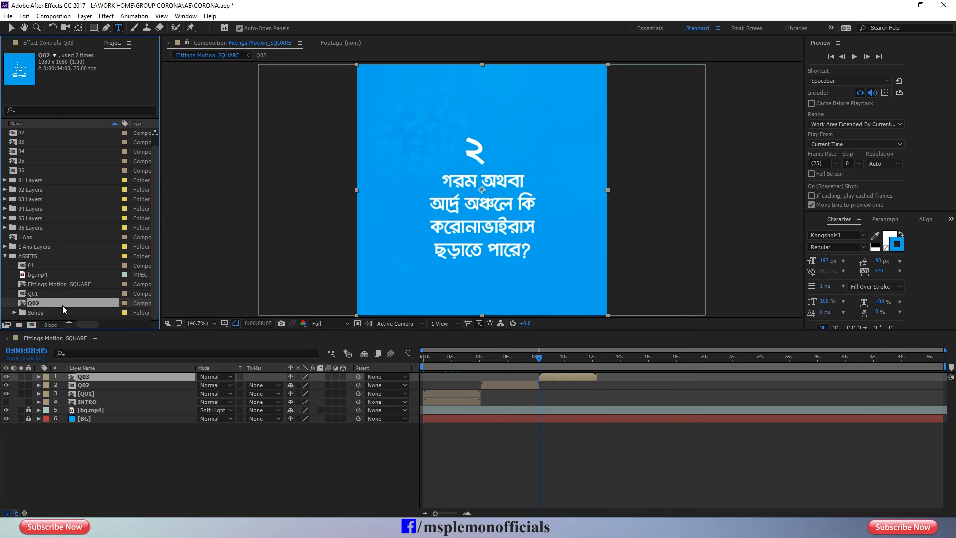
{"action": "key", "text": "ctrl+d"}
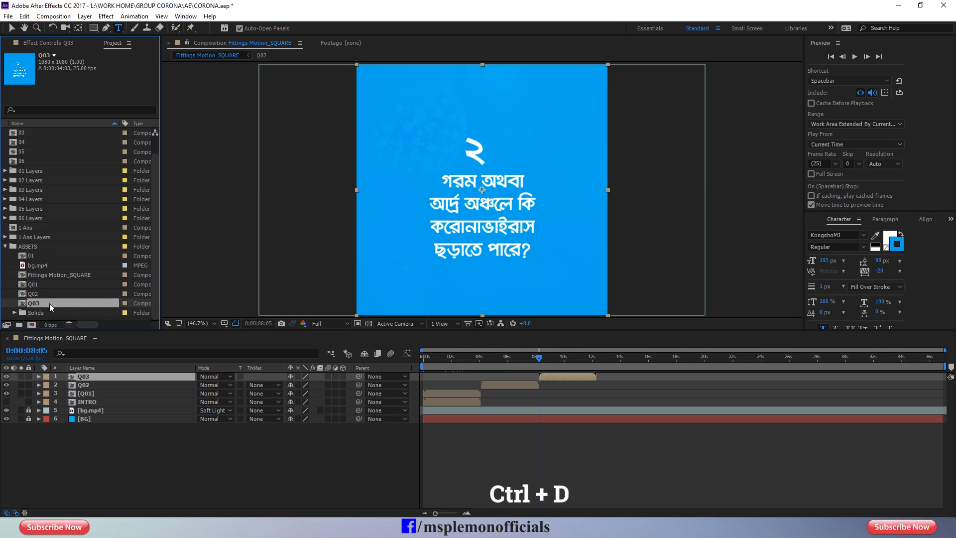
{"action": "key", "text": "Return"}
{"action": "left_click_drag", "start_coordinate": [54, 310], "coordinate": [92, 377]}
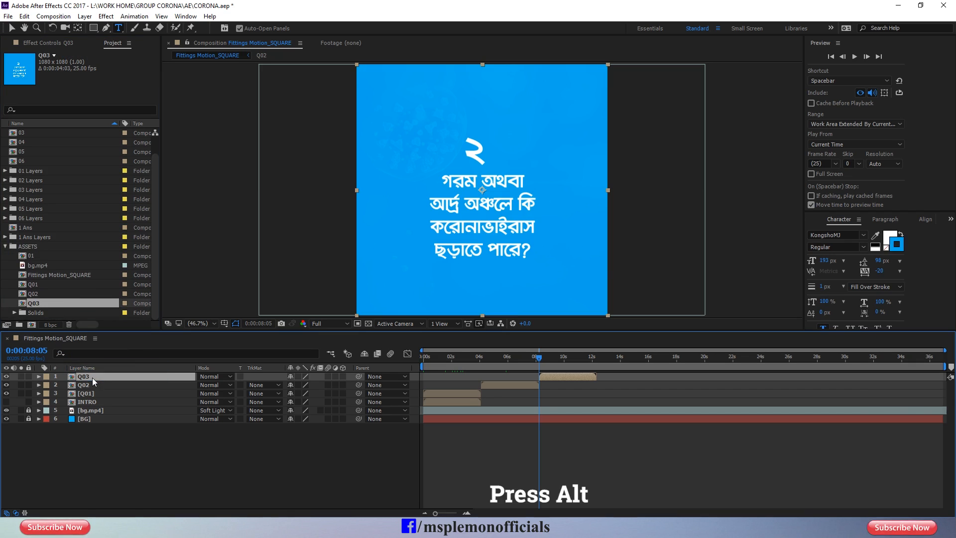
{"action": "left_click", "coordinate": [204, 445]}
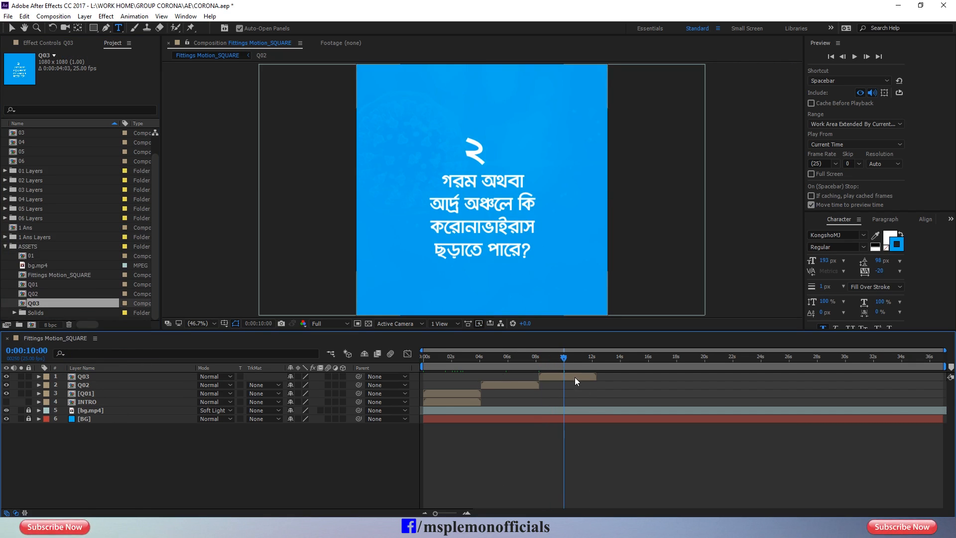
Inside Q03, change the numeral to 3 and replace the question with "মশার কামরের মাধ্যমে কি করোনাভাইরাসের সংক্রমণ হতে পারে?".
{"action": "double_click", "coordinate": [575, 377]}
{"action": "left_click", "coordinate": [557, 377]}
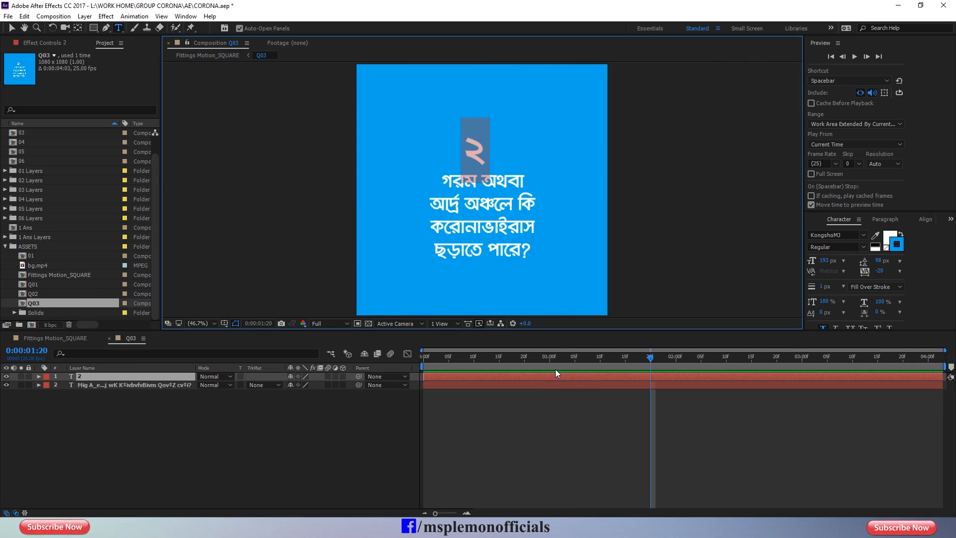
{"action": "type", "text": "3"}
{"action": "left_click", "coordinate": [653, 414]}
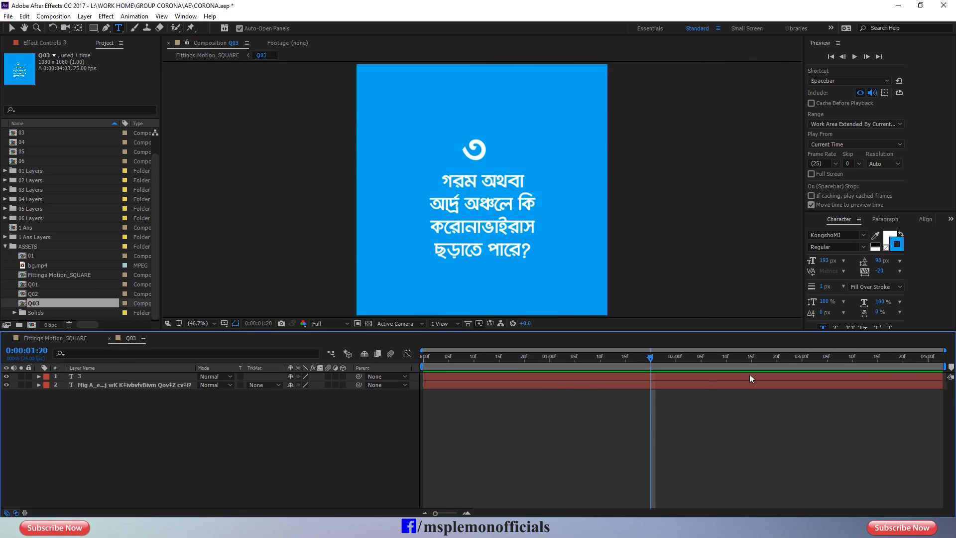
{"action": "left_click", "coordinate": [573, 384]}
{"action": "key", "text": "ctrl+v"}
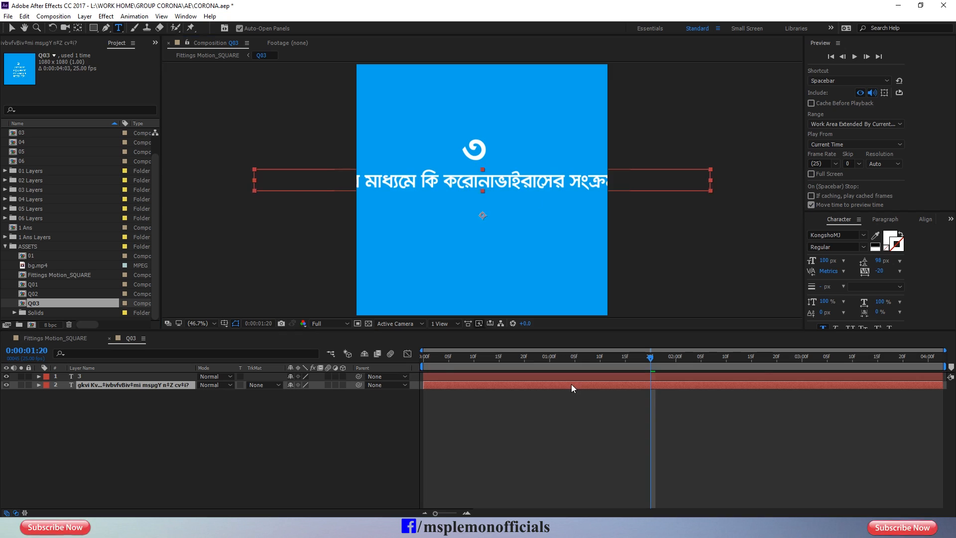
Break the Q03 question into three lines, starting new lines at "কি" and "সংক্রমণ", and close the composition.
{"action": "key", "text": "ctrl+a"}
{"action": "left_click", "coordinate": [420, 175]}
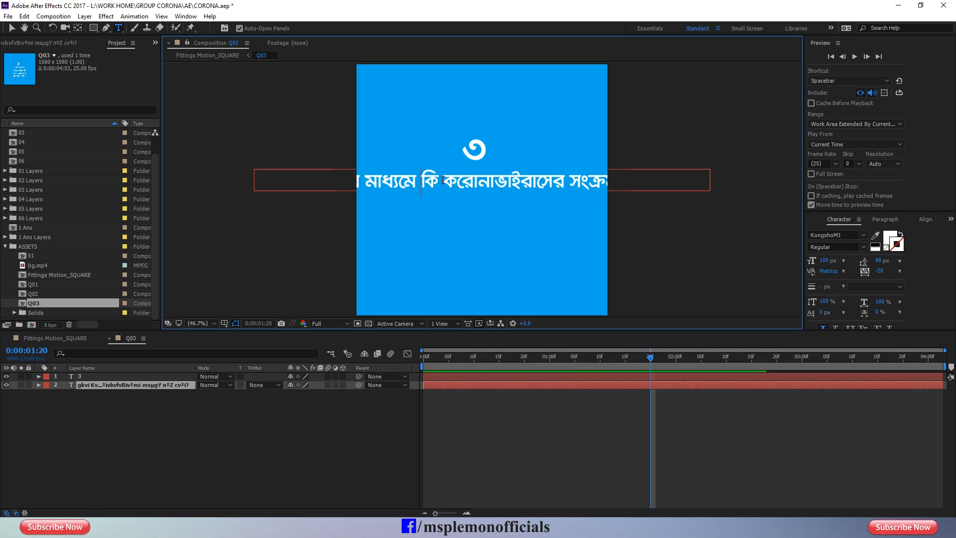
{"action": "key", "text": "Return"}
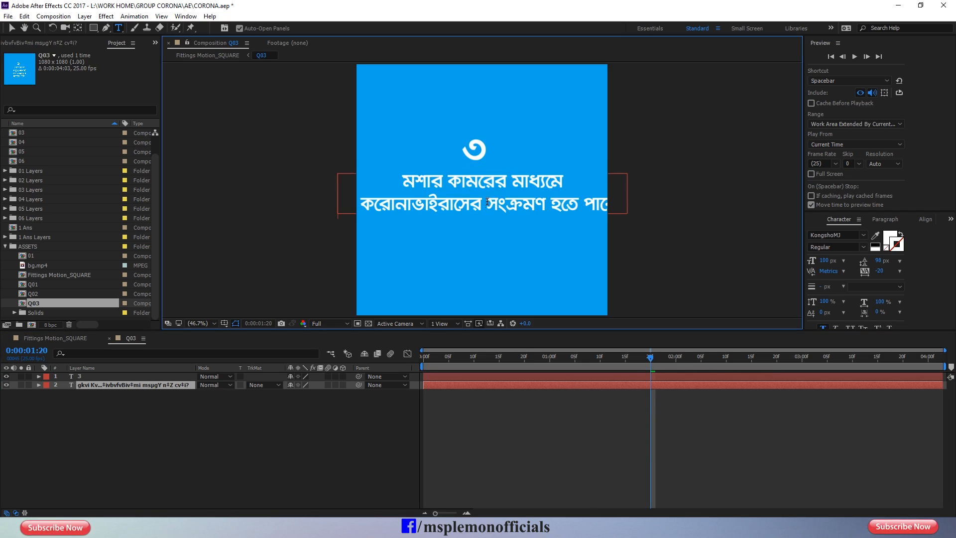
{"action": "left_click", "coordinate": [488, 202]}
{"action": "key", "text": "BackSpace"}
{"action": "key", "text": "Return"}
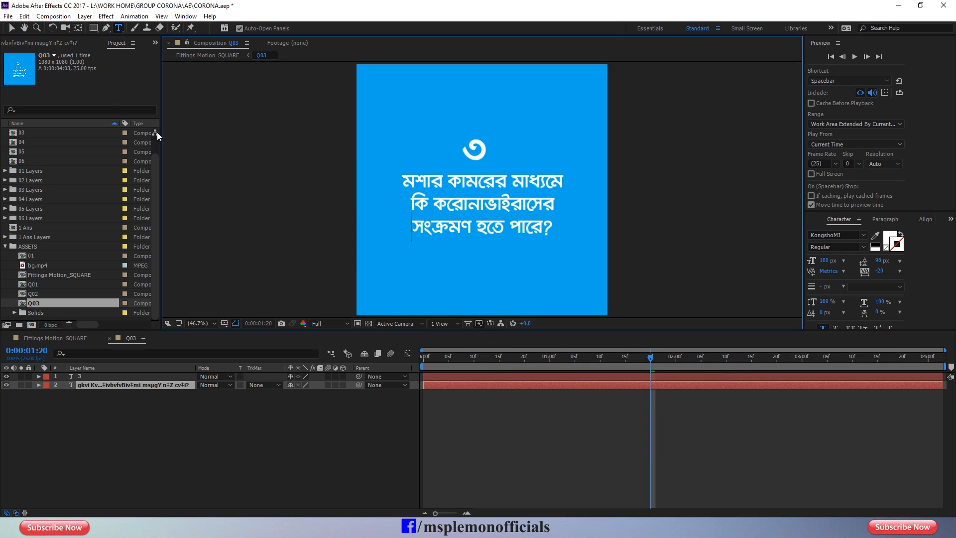
{"action": "left_click", "coordinate": [12, 28]}
{"action": "left_click", "coordinate": [540, 391]}
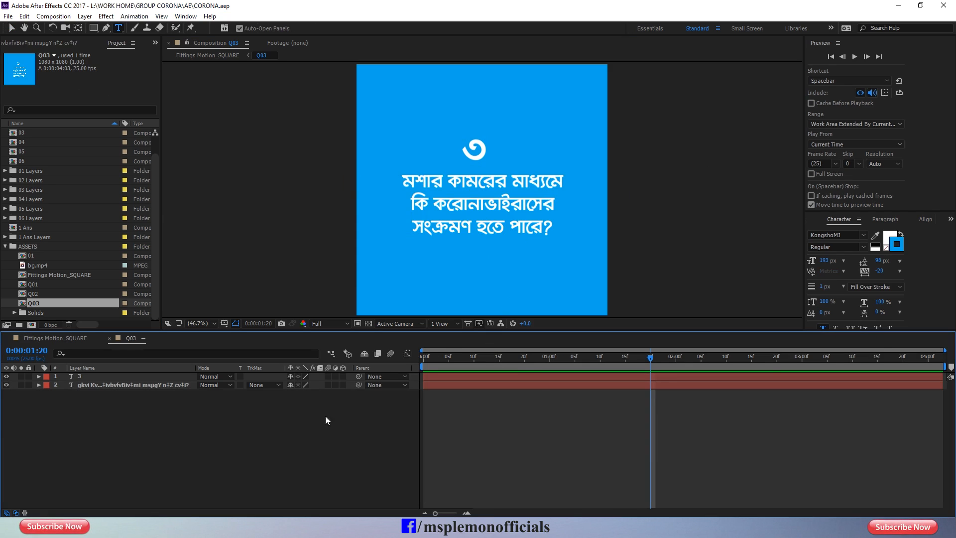
{"action": "left_click", "coordinate": [108, 339]}
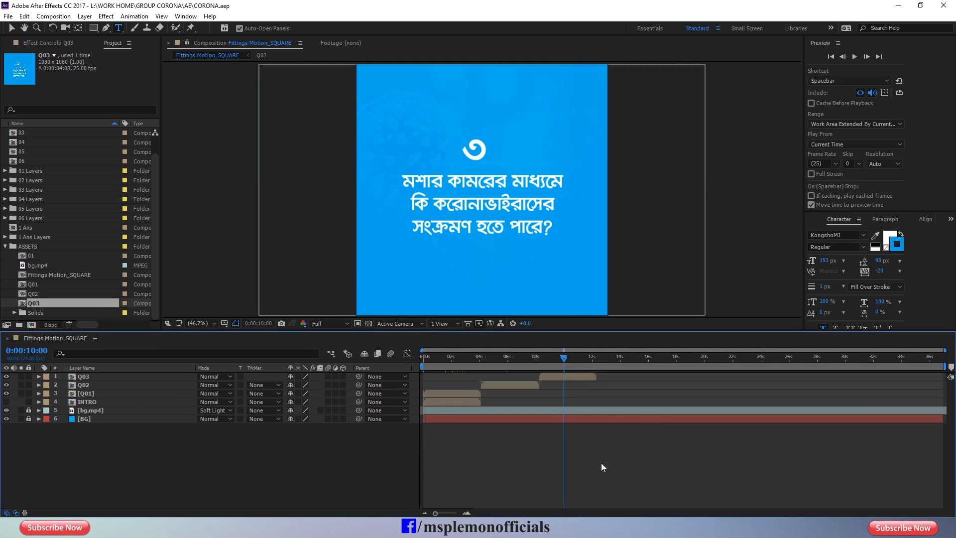
Duplicate the Q03 layer to start at Q03's end, with a duplicate of its source composition, Q04, as its source.
{"action": "left_click", "coordinate": [583, 377]}
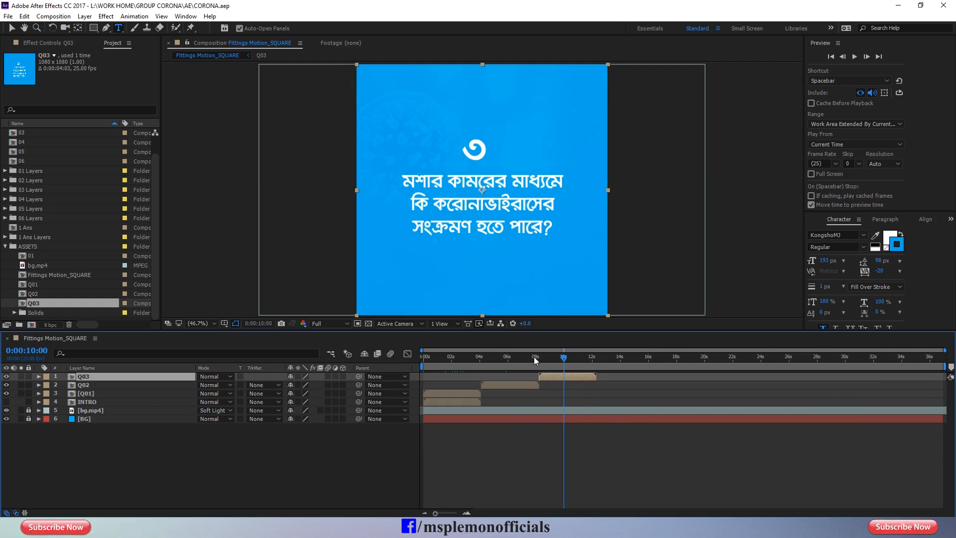
{"action": "left_click_drag", "start_coordinate": [535, 359], "coordinate": [565, 358]}
{"action": "key", "text": "o"}
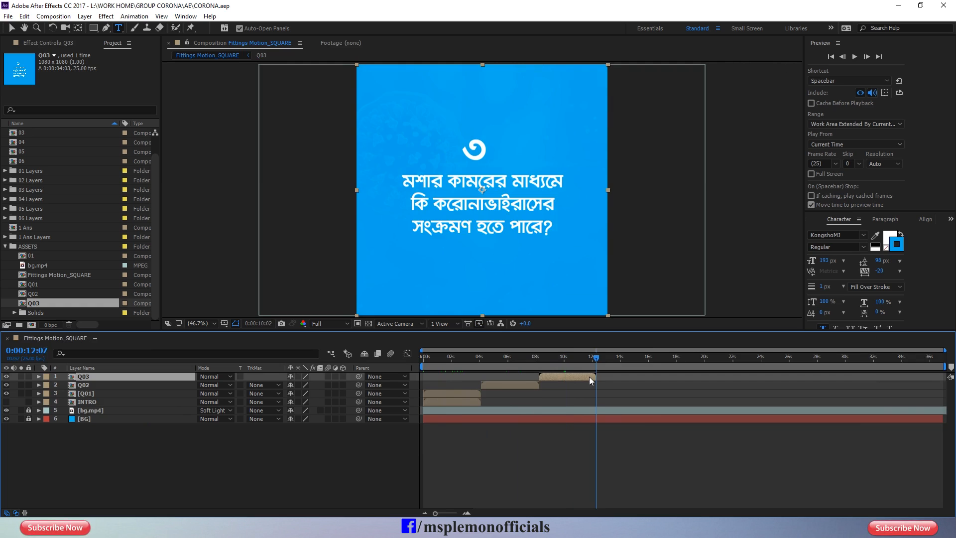
{"action": "key", "text": "ctrl+d"}
{"action": "left_click", "coordinate": [640, 327]}
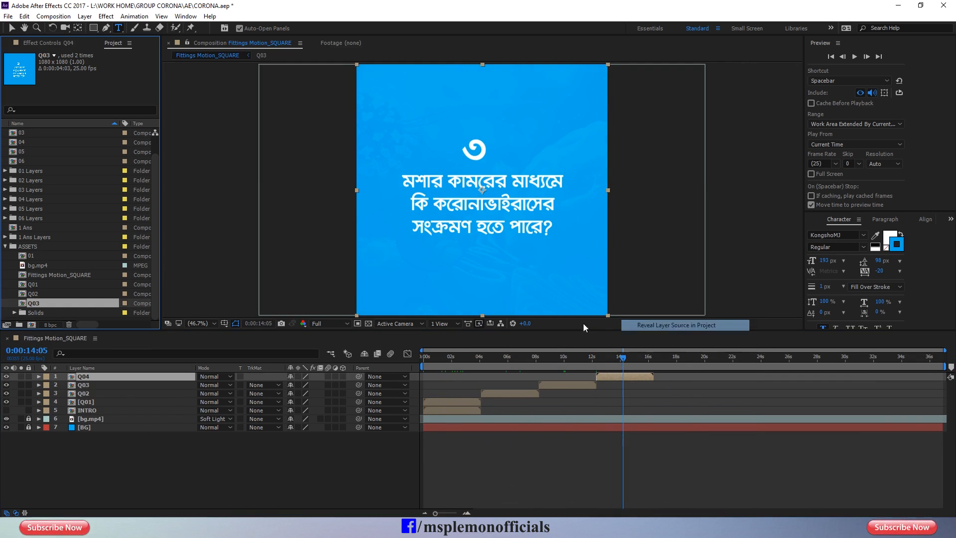
{"action": "key", "text": "ctrl+d"}
Inside Q04, change the numeral to 4 and the question to "নিউমোনিয়া প্রতিষেধক কি করোনাভাইরাস সংক্রমণ ঠেকাতে কার্যকর?" on three lines.
{"action": "double_click", "coordinate": [614, 377]}
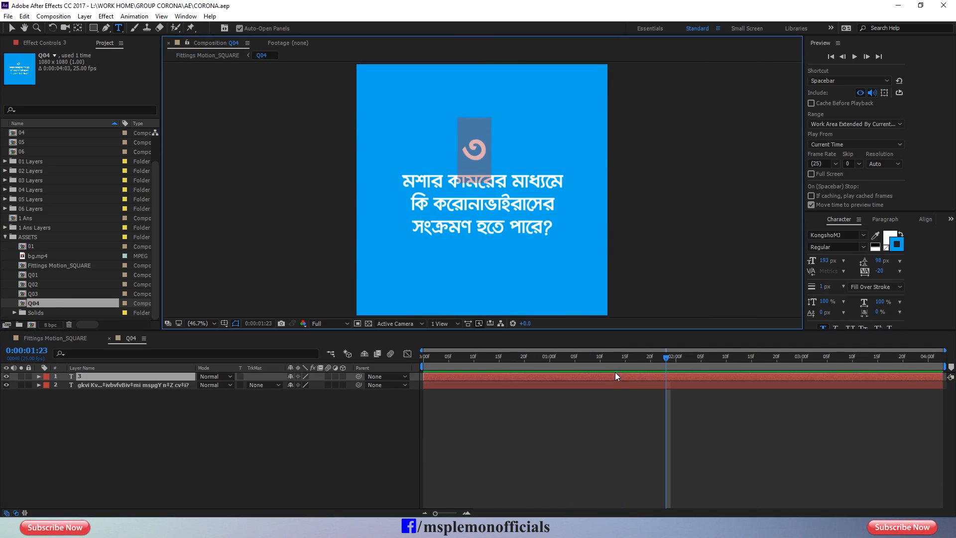
{"action": "double_click", "coordinate": [490, 387]}
{"action": "key", "text": "ctrl+v"}
{"action": "key", "text": "Return"}
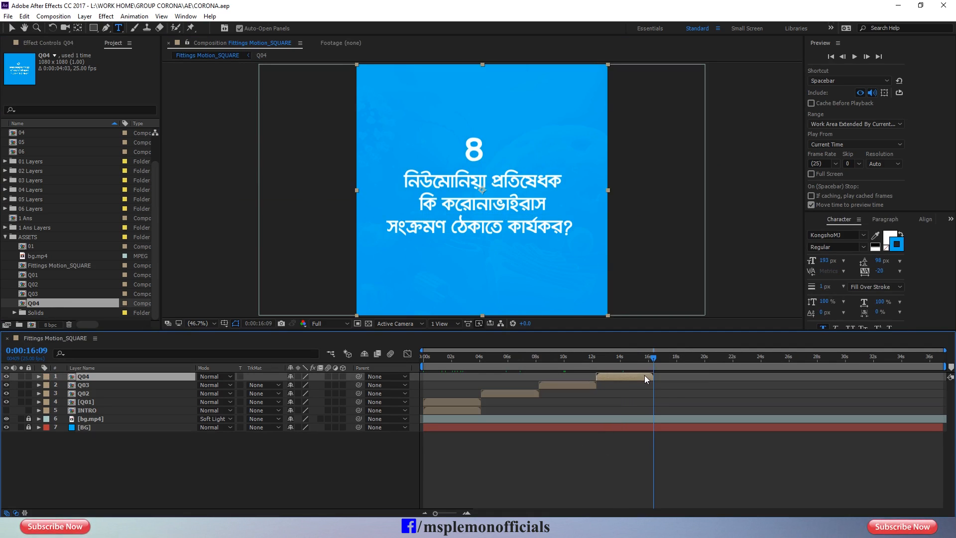
Add a duplicated composition Q05 at Q04's end with numeral 5 and the three-line question "গরম পানিতে গোসল করে কি করোনাভাইরাসের সংক্রমণ ঠেকানো সম্ভব?".
{"action": "left_click_drag", "start_coordinate": [574, 365], "coordinate": [630, 363]}
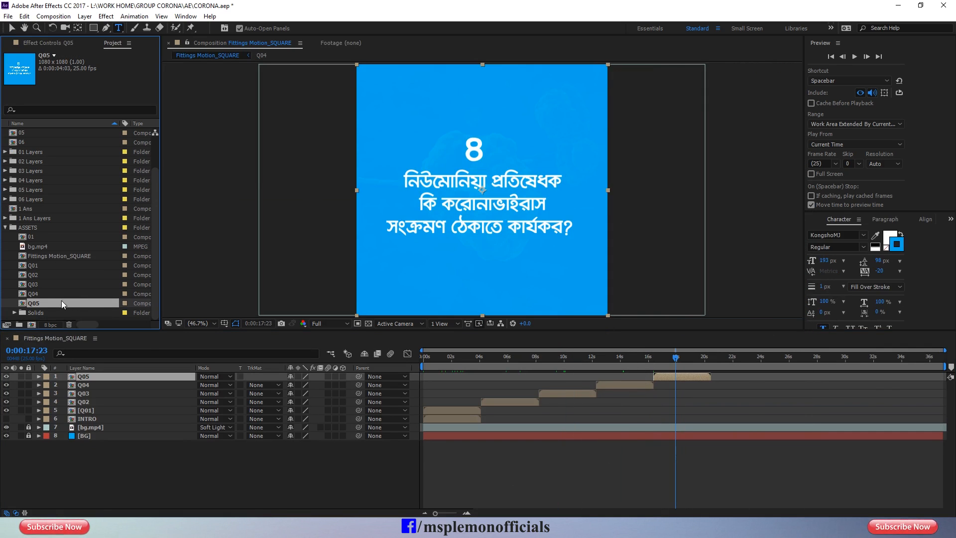
{"action": "double_click", "coordinate": [683, 376]}
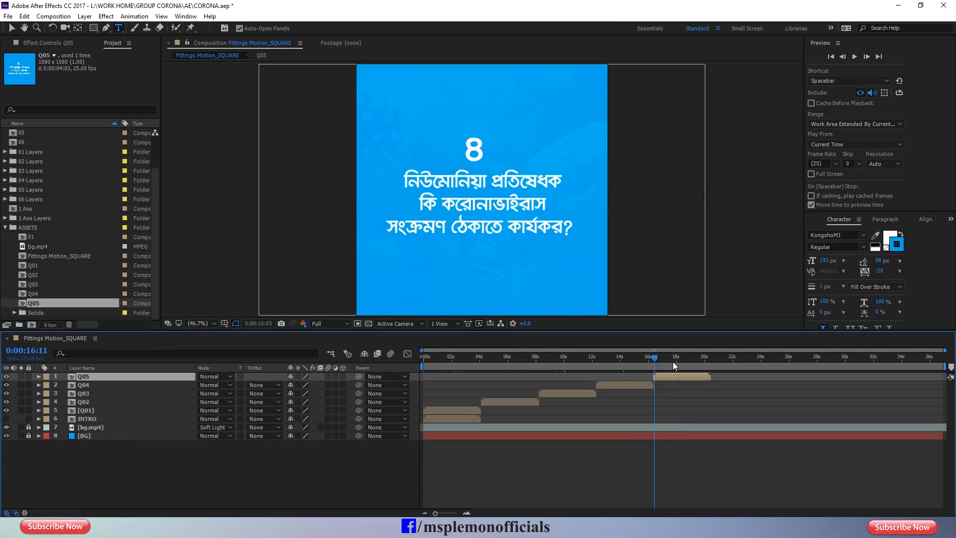
Duplicate the Q05 layer to start at Q05's end, with a duplicate of its source composition, Q06, as its source.
{"action": "key", "text": "ctrl+d"}
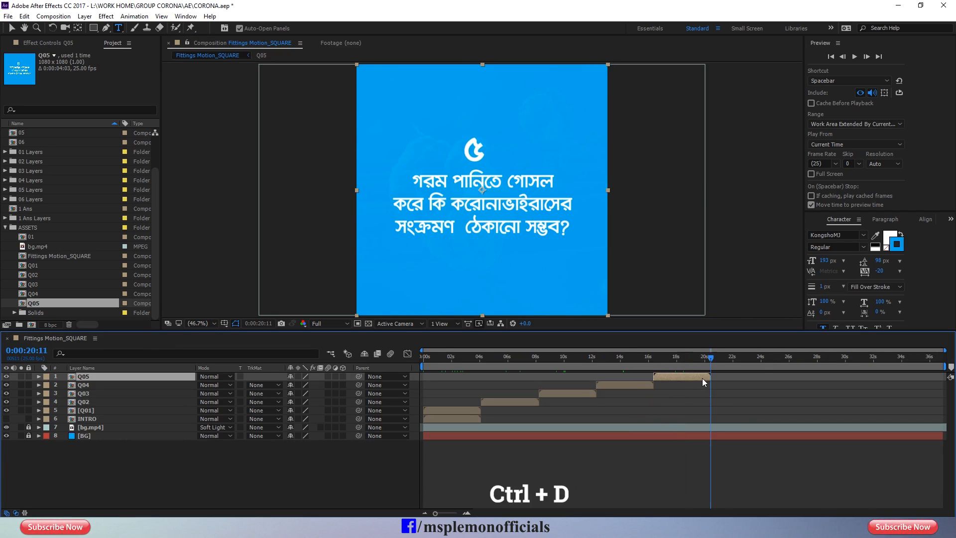
{"action": "left_click_drag", "start_coordinate": [702, 378], "coordinate": [759, 377]}
{"action": "right_click", "coordinate": [720, 377]}
{"action": "left_click", "coordinate": [781, 327]}
{"action": "key", "text": "ctrl+d"}
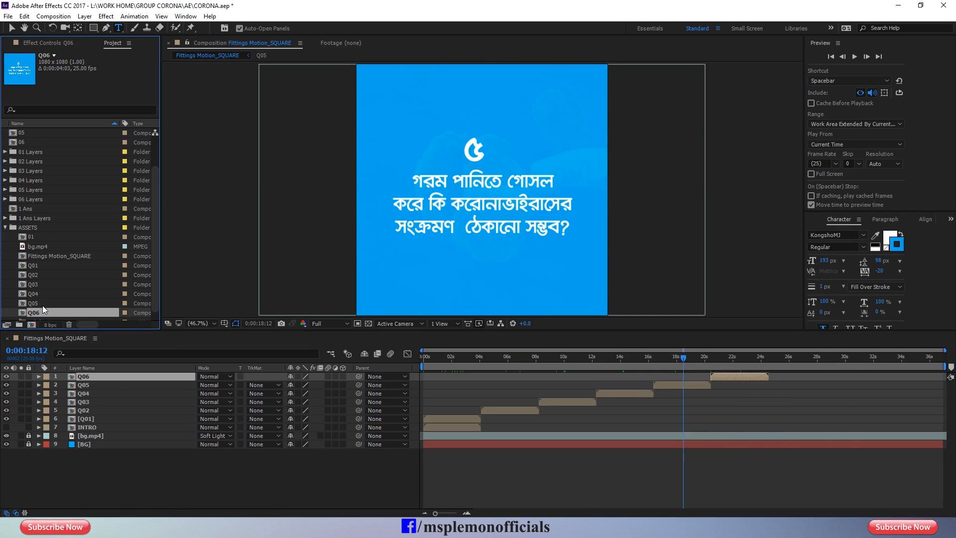
{"action": "left_click_drag", "start_coordinate": [43, 310], "coordinate": [85, 379]}
{"action": "key", "text": "ctrl+s"}
Inside Q06, change the numeral to 6 and the question to "রসুন অথবা অন্য কোন ভেষজ গ্রহনের মাধ্যমে কি করোনাভাইরাস প্রতিরোধ করা সম্ভব ?".
{"action": "left_click", "coordinate": [735, 358]}
{"action": "double_click", "coordinate": [734, 377]}
{"action": "double_click", "coordinate": [649, 377]}
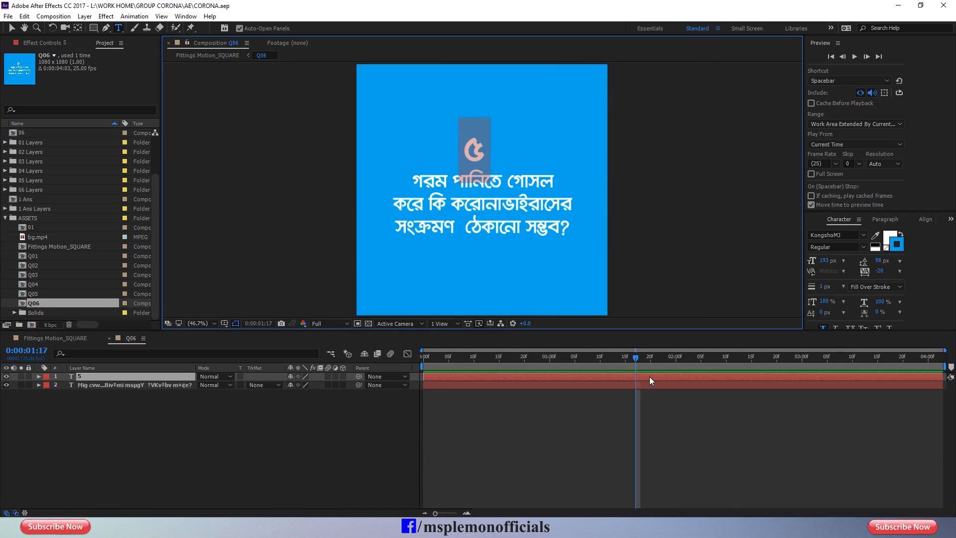
{"action": "type", "text": "6"}
{"action": "left_click", "coordinate": [647, 429]}
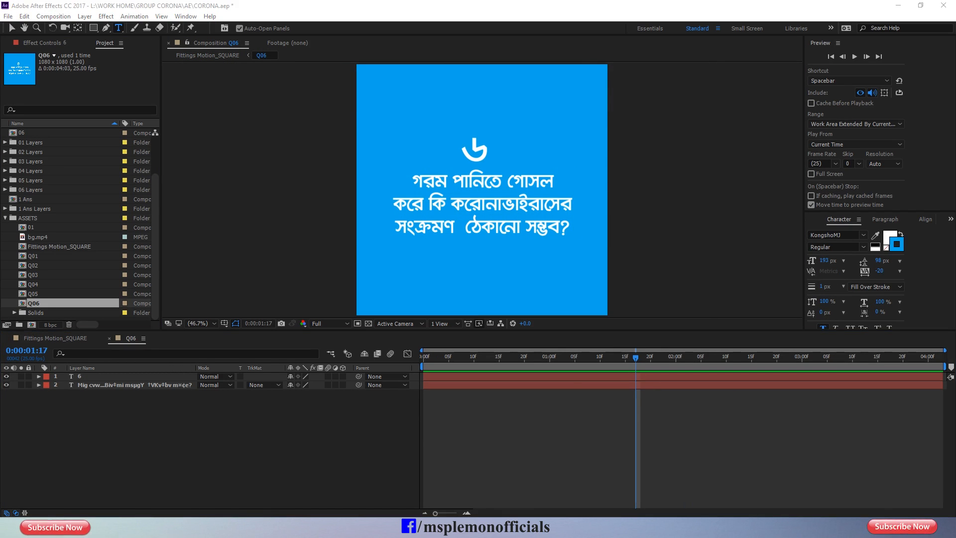
{"action": "double_click", "coordinate": [569, 385]}
{"action": "type", "text": "রসুন অথবা অন্য কোন ভেষজ গ্রহনের মাধ্যমে কি করোনাভাইরাস প্রতিরোধ করা সম্ভব ?"}
Break the Q06 question into four lines, starting new lines at "গ্রহনের", "করোনাভাইরাস" and "প্রতিরোধ".
{"action": "double_click", "coordinate": [569, 386]}
{"action": "left_click", "coordinate": [395, 182]}
{"action": "key", "text": "Return"}
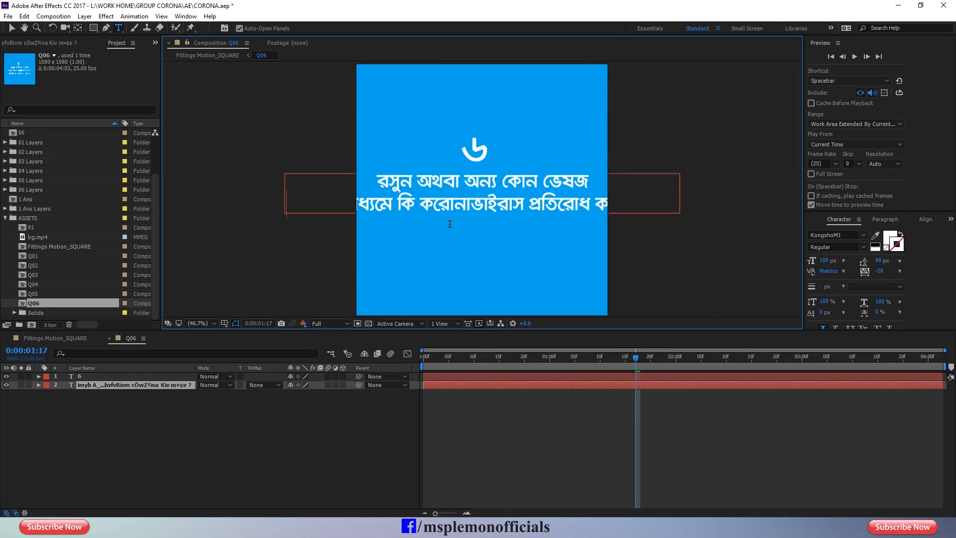
{"action": "left_click", "coordinate": [424, 201]}
{"action": "key", "text": "Return"}
{"action": "key", "text": "Return"}
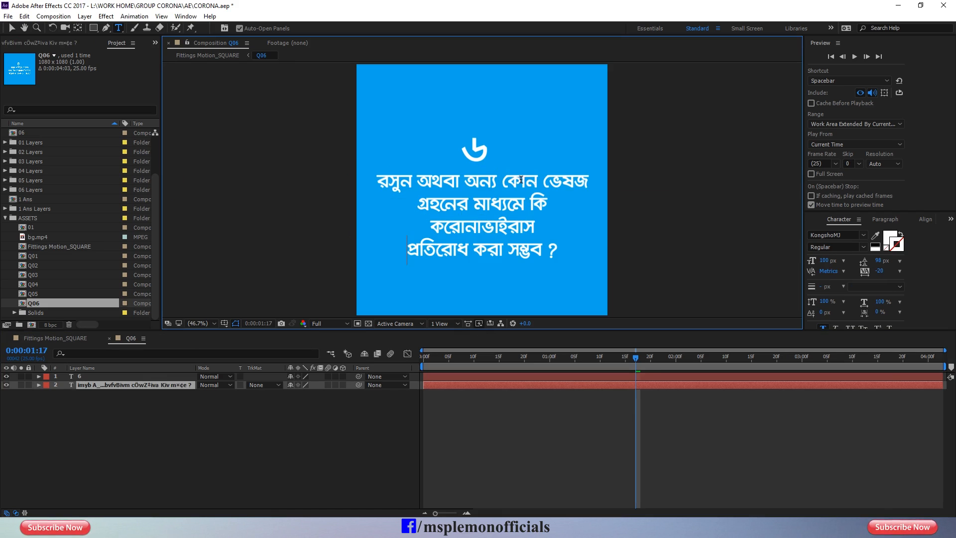
Rebalance the Q06 question so "ভেষজ" starts the second line and "কি" the third, and close the composition.
{"action": "left_click", "coordinate": [543, 182]}
{"action": "key", "text": "Return"}
{"action": "key", "text": "BackSpace"}
{"action": "left_click", "coordinate": [554, 203]}
{"action": "key", "text": "Return"}
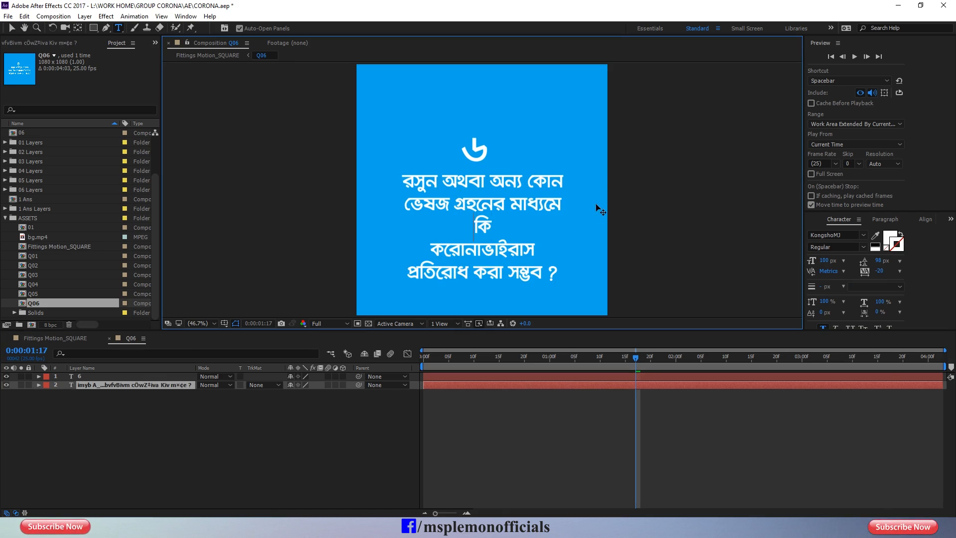
{"action": "key", "text": "Down"}
{"action": "key", "text": "BackSpace"}
{"action": "left_click", "coordinate": [513, 413]}
{"action": "key", "text": "ctrl+w"}
Shift the Q01 to Q06 layers together so that Q01 starts at INTRO's end, and make the INTRO layer visible.
{"action": "left_click", "coordinate": [474, 360]}
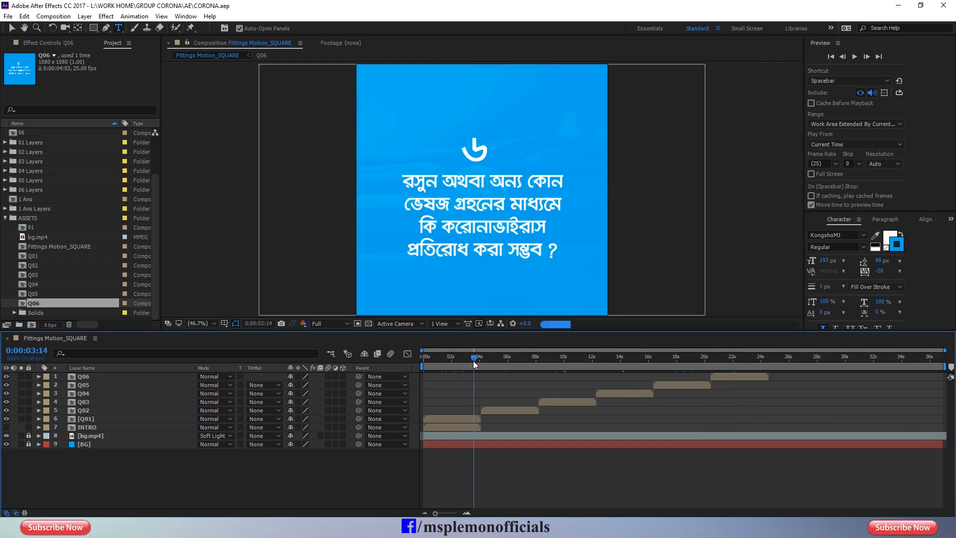
{"action": "left_click", "coordinate": [504, 411]}
{"action": "left_click", "coordinate": [476, 428]}
{"action": "left_click", "coordinate": [472, 419]}
{"action": "left_click", "coordinate": [740, 377], "text": "shift"}
{"action": "left_click_drag", "start_coordinate": [459, 418], "coordinate": [517, 417]}
{"action": "left_click", "coordinate": [441, 426]}
{"action": "left_click", "coordinate": [7, 427]}
Save the project and scrub through the opening of the sequence from the start.
{"action": "key", "text": "Home"}
{"action": "left_click", "coordinate": [486, 383]}
{"action": "key", "text": "ctrl+s"}
{"action": "left_click_drag", "start_coordinate": [441, 355], "coordinate": [490, 391]}
Duplicate the INTRO layer, place the copy directly above Q01 and start it at Q01's end, 0:00:08:04.
{"action": "left_click", "coordinate": [462, 428]}
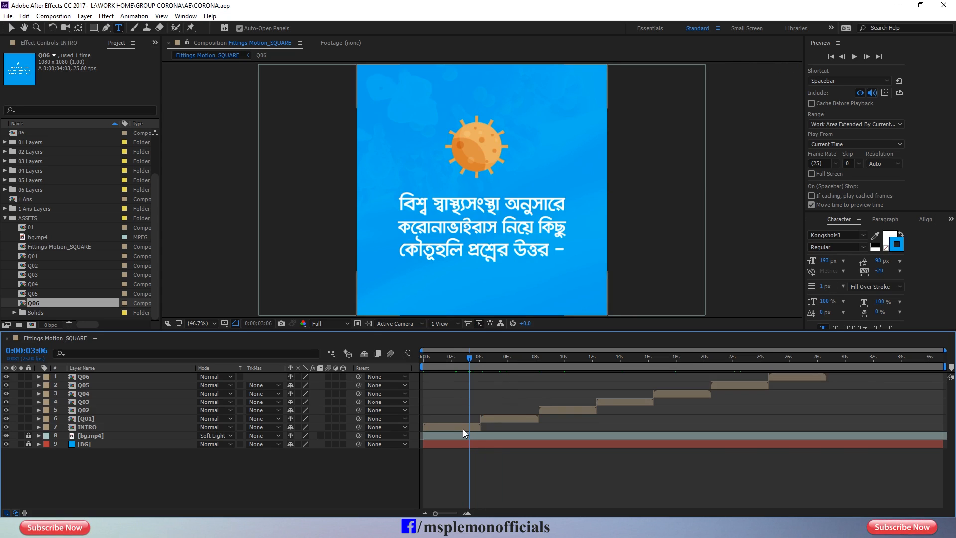
{"action": "key", "text": "ctrl+d"}
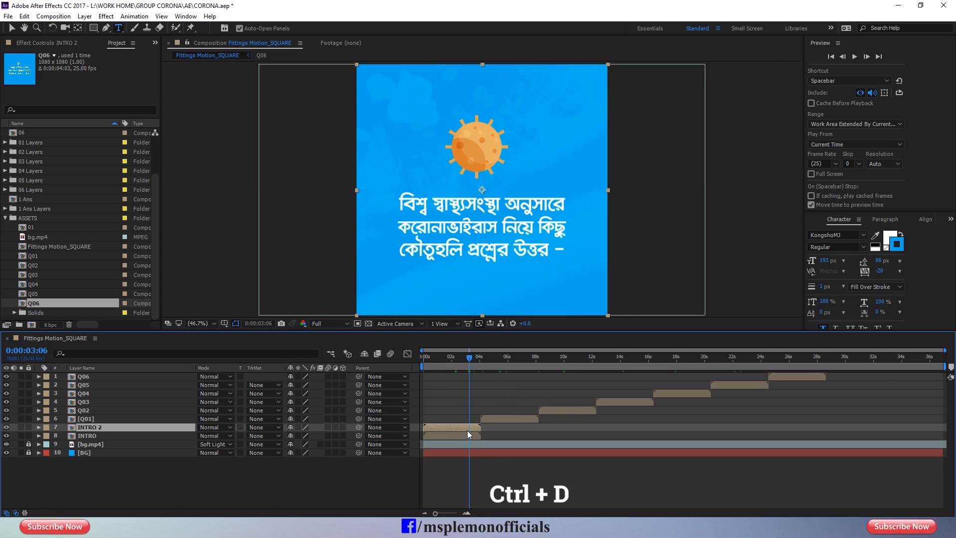
{"action": "left_click_drag", "start_coordinate": [467, 430], "coordinate": [573, 426]}
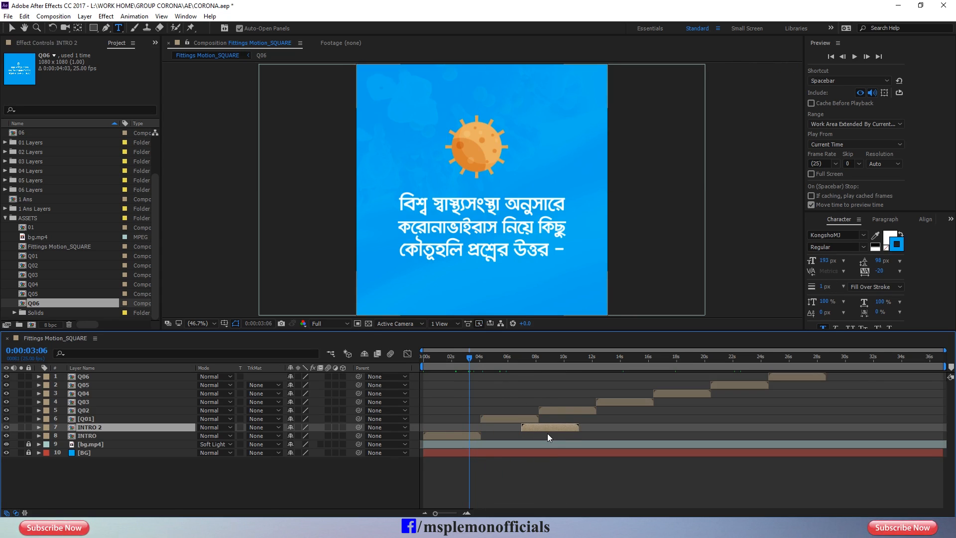
{"action": "key", "text": "ctrl+bracketright"}
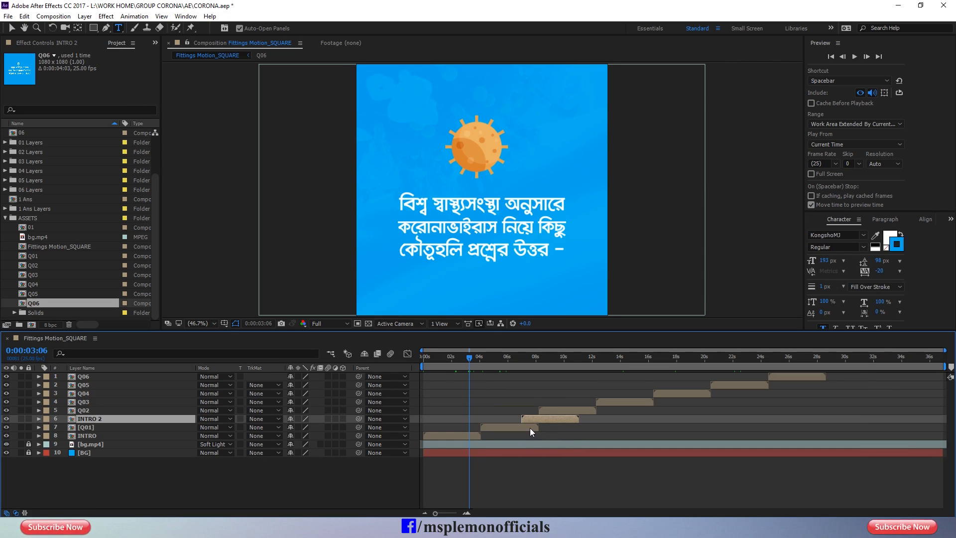
{"action": "left_click", "coordinate": [530, 428]}
{"action": "key", "text": "o"}
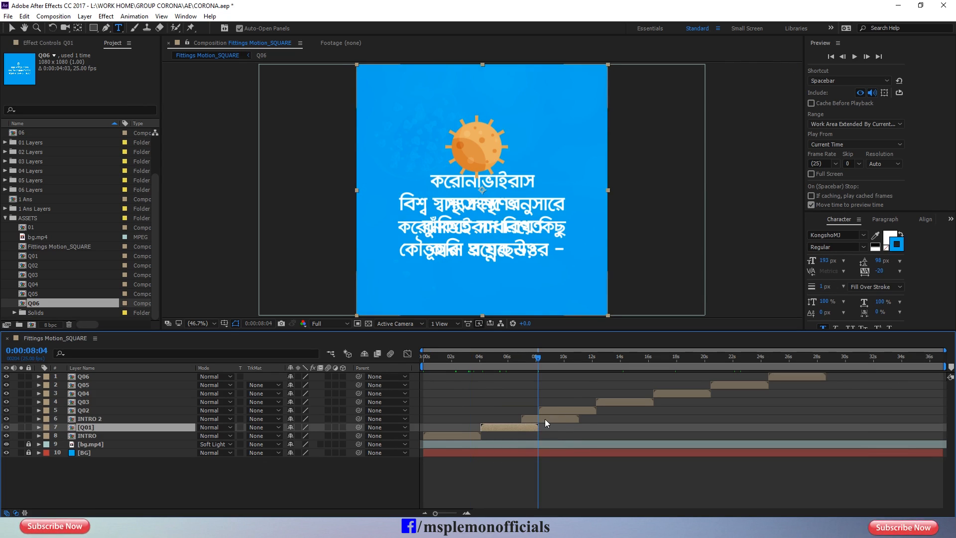
{"action": "left_click", "coordinate": [545, 420]}
{"action": "key", "text": "bracketleft"}
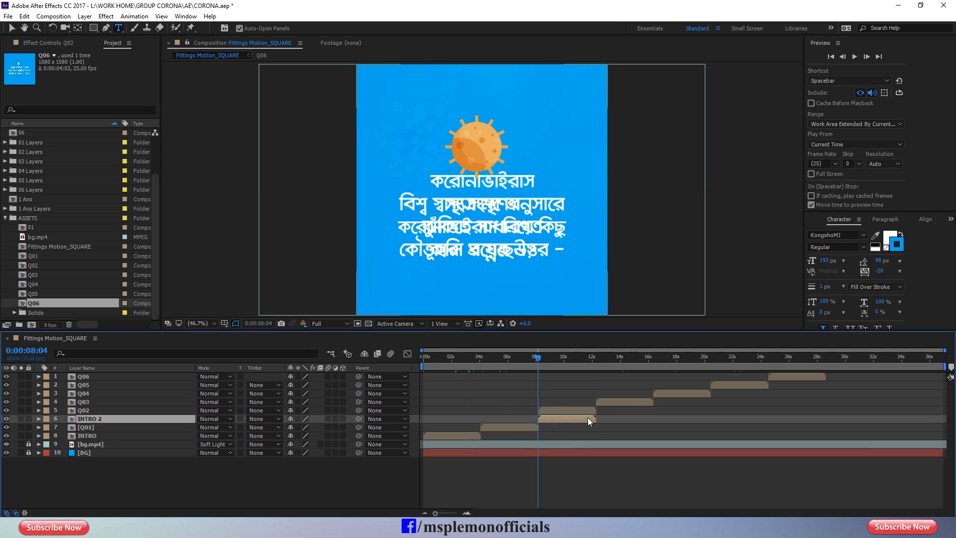
Shift the Q02 to Q06 layers together so that Q02 starts at INTRO 2's end, 0:00:12:06.
{"action": "key", "text": "o"}
{"action": "key", "text": "ctrl+Up"}
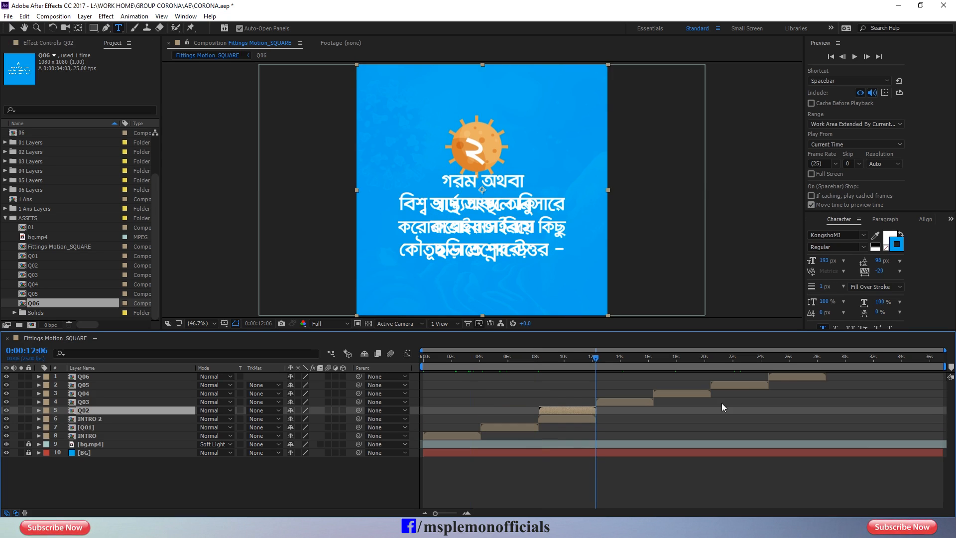
{"action": "left_click", "coordinate": [781, 375], "text": "shift"}
{"action": "left_click_drag", "start_coordinate": [566, 414], "coordinate": [614, 414]}
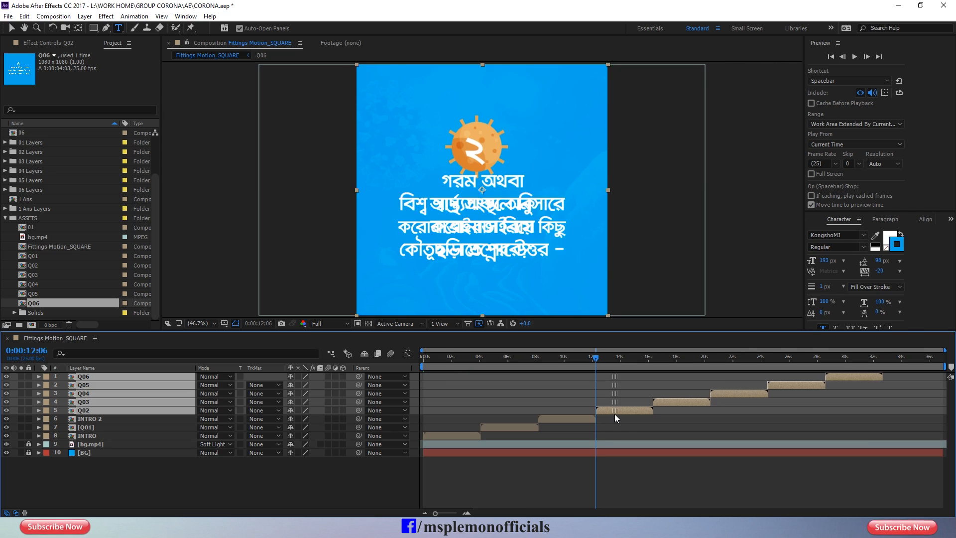
{"action": "left_click", "coordinate": [620, 426]}
Reveal INTRO 2's source composition 01 in the project and duplicate it as 07.
{"action": "left_click_drag", "start_coordinate": [545, 362], "coordinate": [564, 374]}
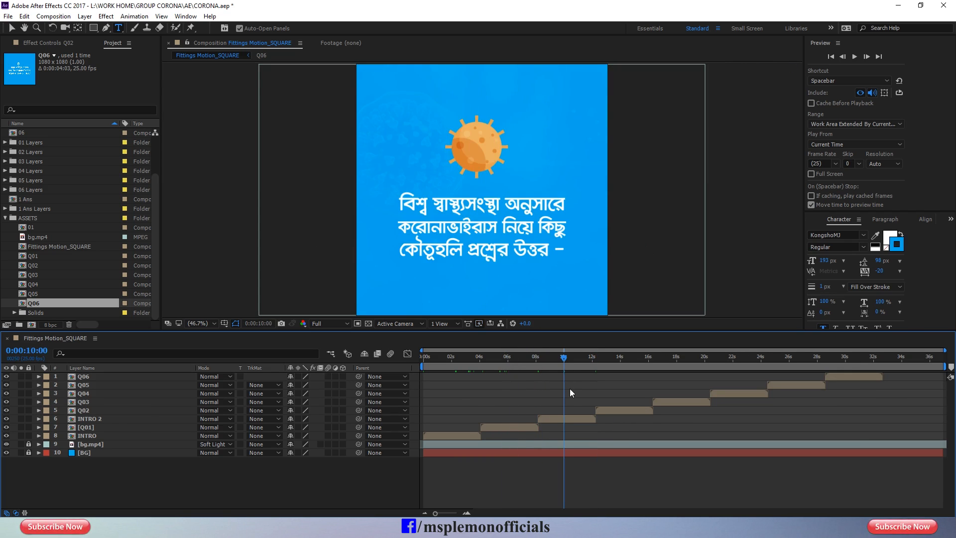
{"action": "left_click", "coordinate": [565, 419]}
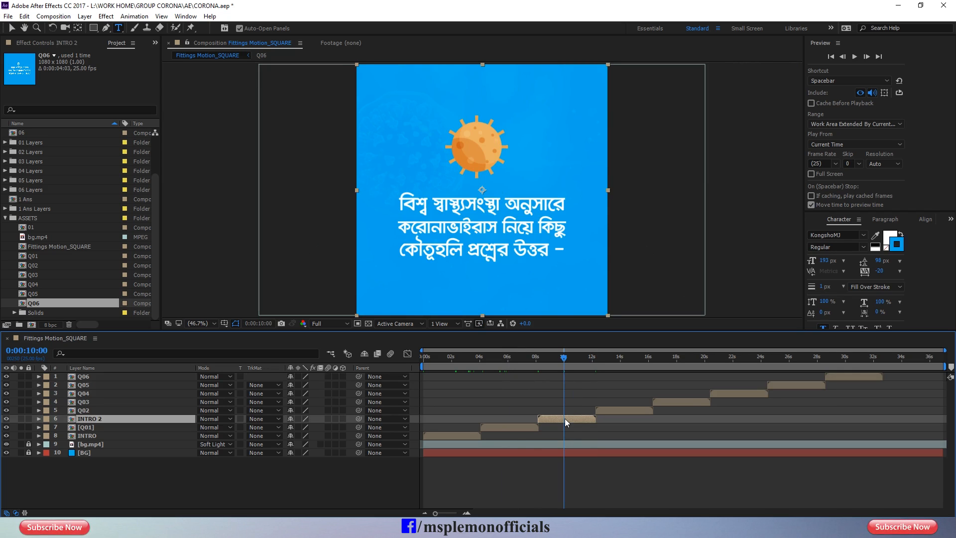
{"action": "right_click", "coordinate": [564, 419]}
{"action": "left_click", "coordinate": [613, 225]}
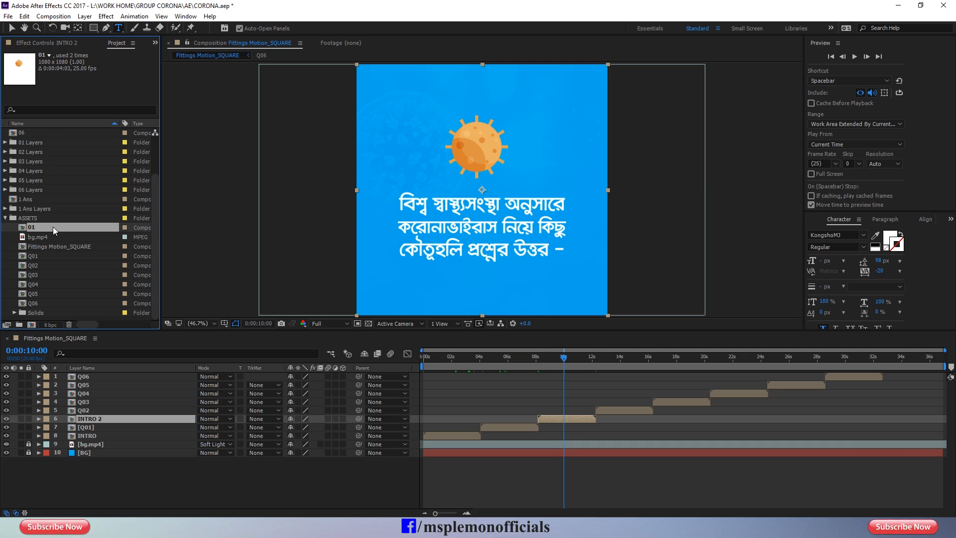
{"action": "key", "text": "ctrl+d"}
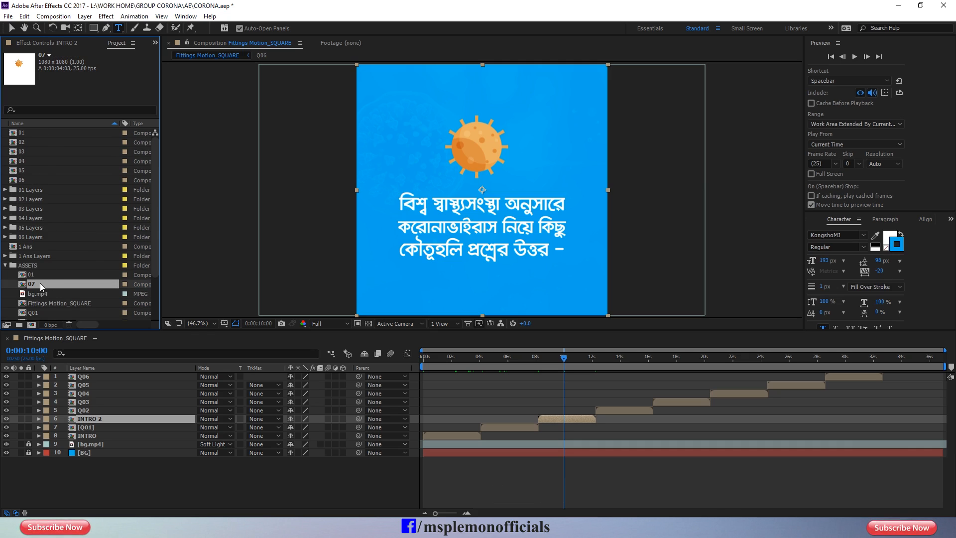
Rename the duplicated composition 07 in the project as ANS 01.
{"action": "key", "text": "Return"}
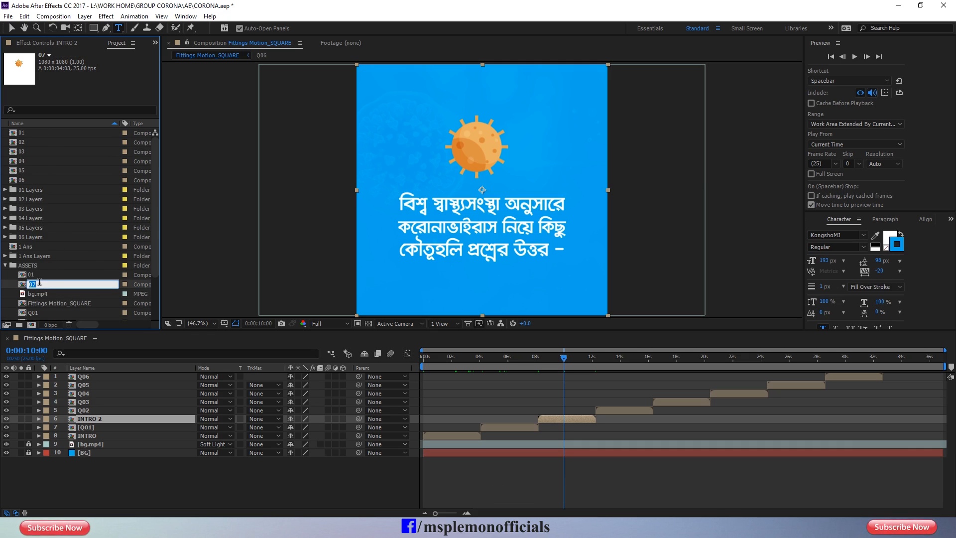
{"action": "type", "text": "ANS"}
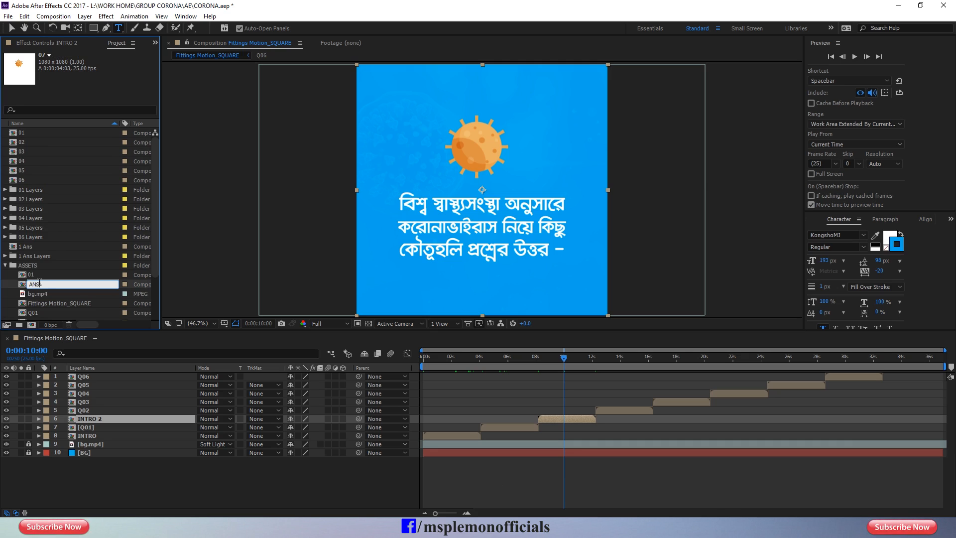
{"action": "type", "text": " 01"}
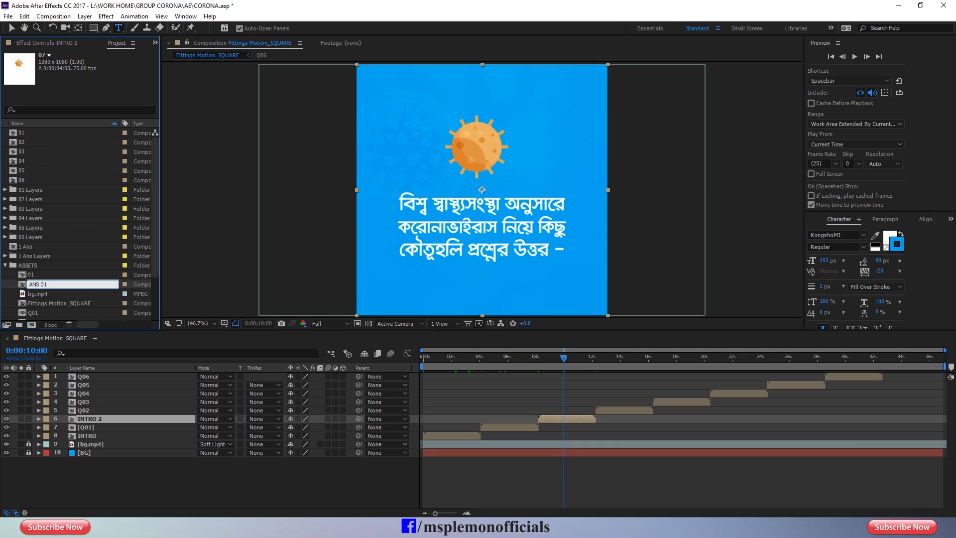
{"action": "left_click", "coordinate": [37, 276]}
{"action": "left_click", "coordinate": [39, 285]}
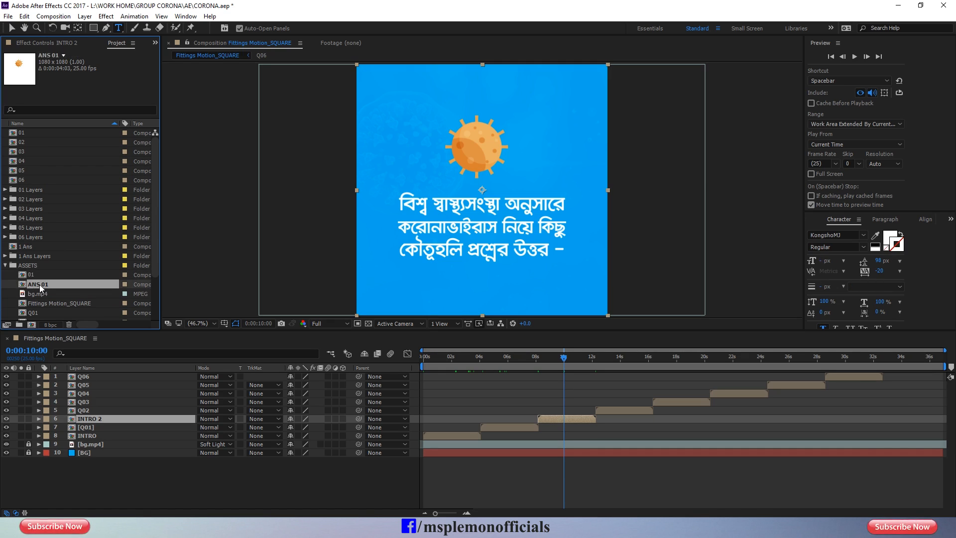
Replace the INTRO 2 layer's source with the ANS 01 composition and rename the layer ANS 01.
{"action": "left_click_drag", "start_coordinate": [36, 284], "coordinate": [103, 416]}
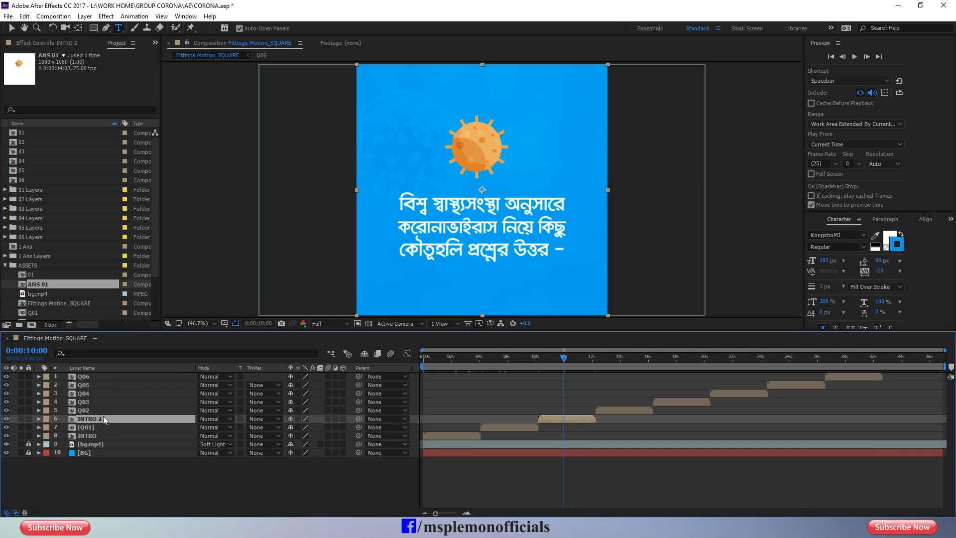
{"action": "key", "text": "Return"}
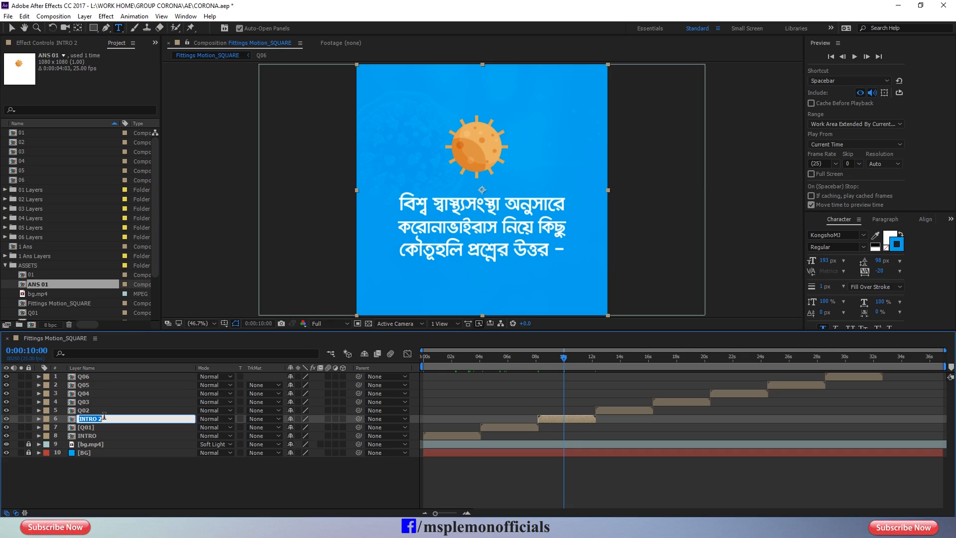
{"action": "type", "text": "ANS"}
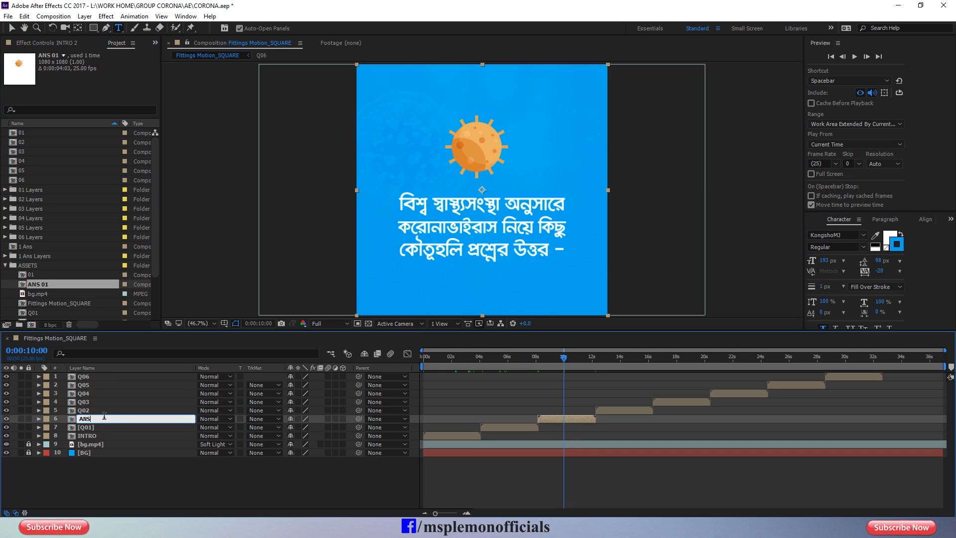
{"action": "type", "text": " 01"}
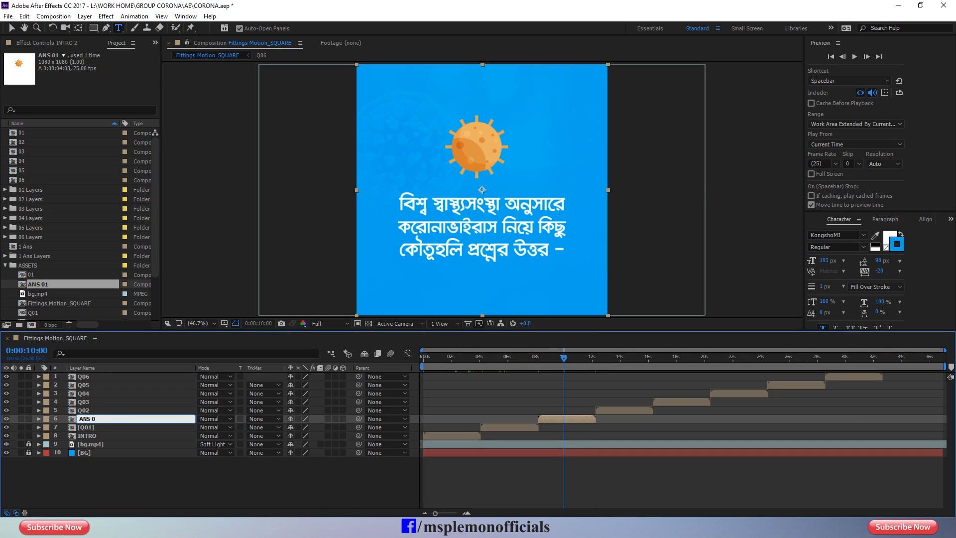
{"action": "left_click", "coordinate": [271, 478]}
Open the ANS 01 composition, set its background colour to 00A6EC, and return to Fittings Motion_SQUARE.
{"action": "double_click", "coordinate": [566, 421]}
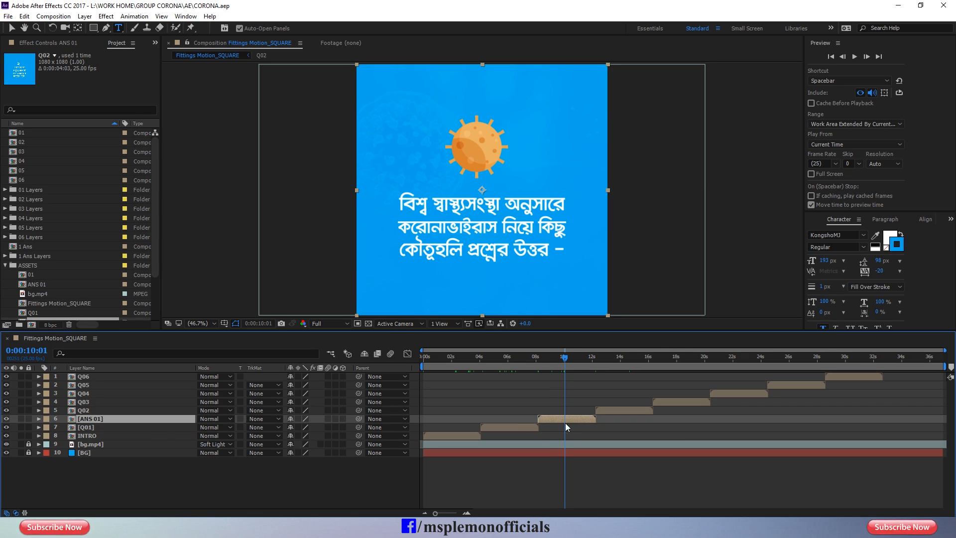
{"action": "key", "text": "ctrl+k"}
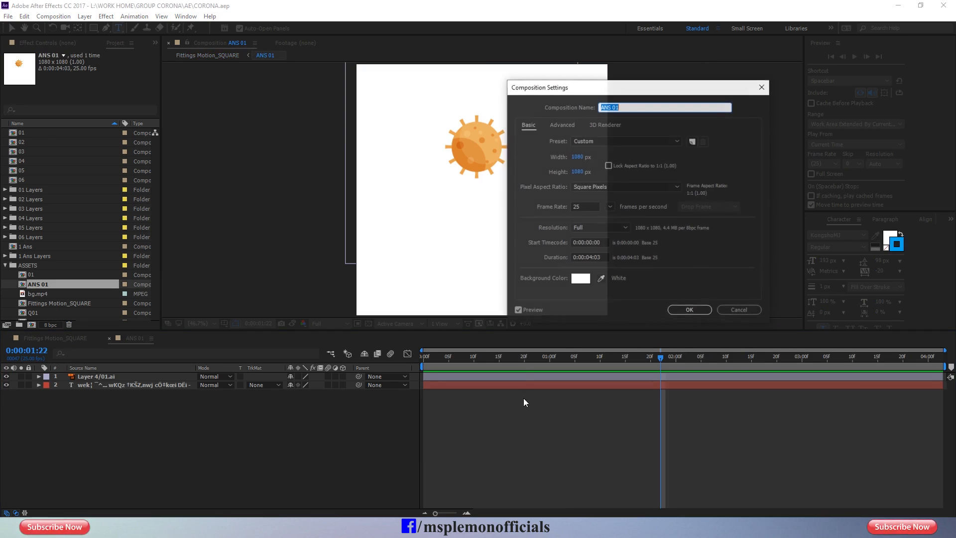
{"action": "left_click", "coordinate": [578, 282]}
{"action": "type", "text": "00A6EC"}
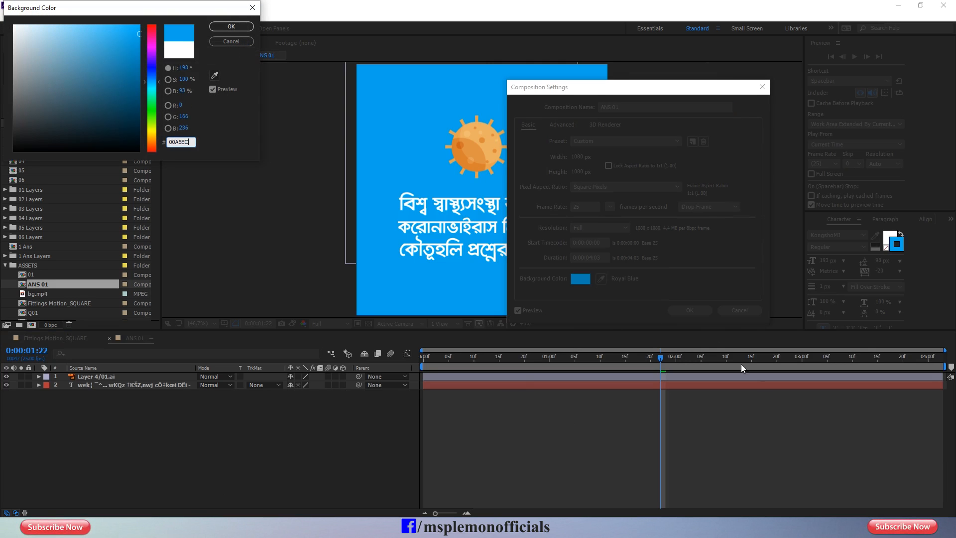
{"action": "left_click", "coordinate": [232, 27]}
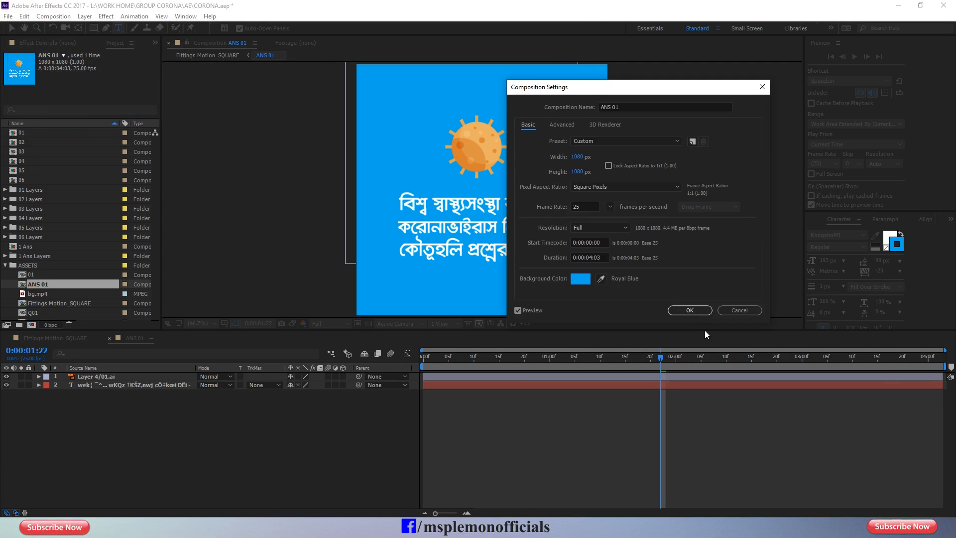
{"action": "left_click", "coordinate": [690, 310]}
{"action": "left_click", "coordinate": [80, 339]}
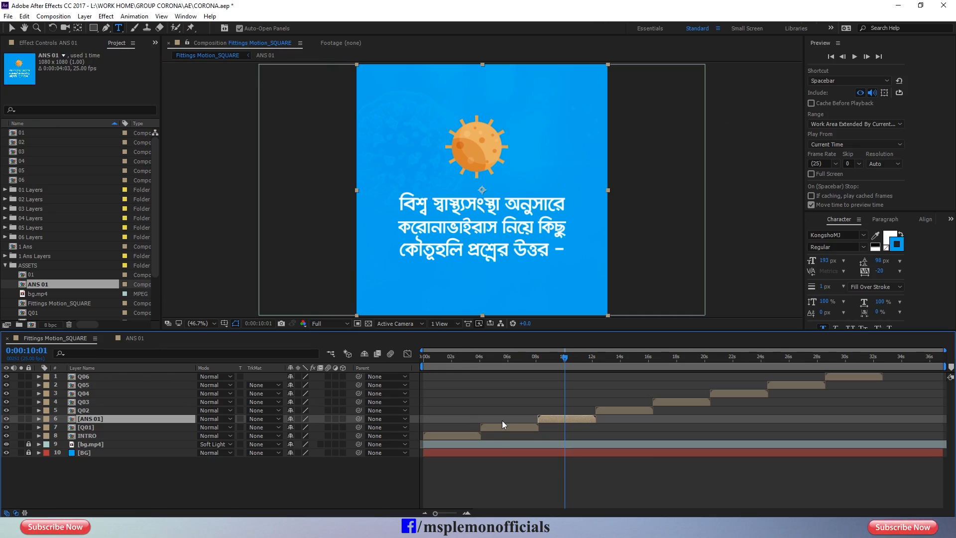
Replace the text in ANS 01 with the three-line answer "সব বয়সী মানুষই / করোনাভাইরাস / সংক্রমণের ঝুঁকিতে আছেন।".
{"action": "left_click", "coordinate": [500, 360]}
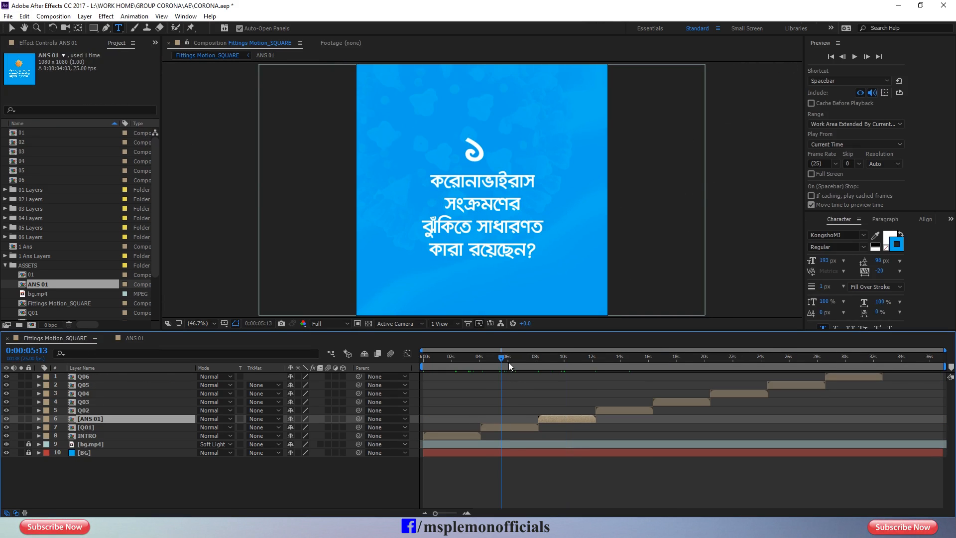
{"action": "left_click_drag", "start_coordinate": [513, 360], "coordinate": [564, 371]}
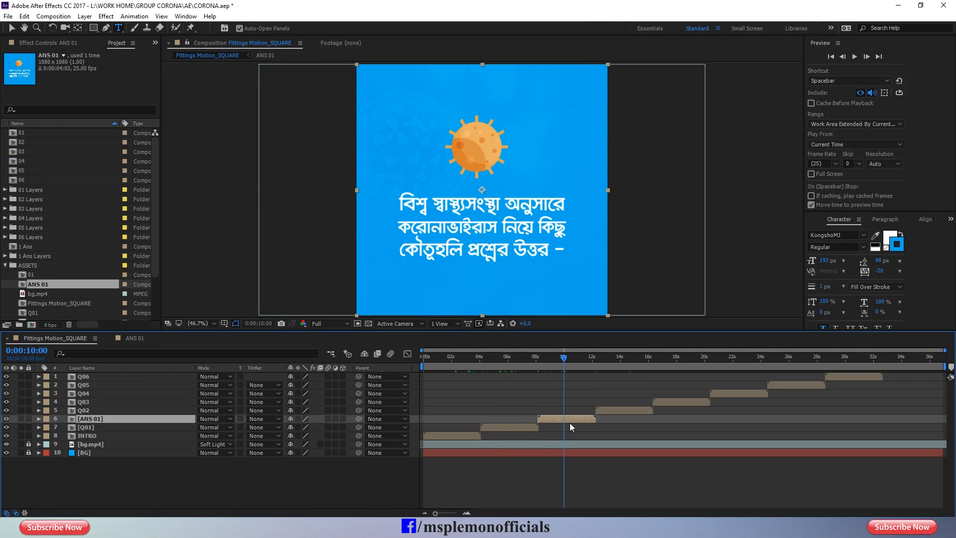
{"action": "double_click", "coordinate": [564, 418]}
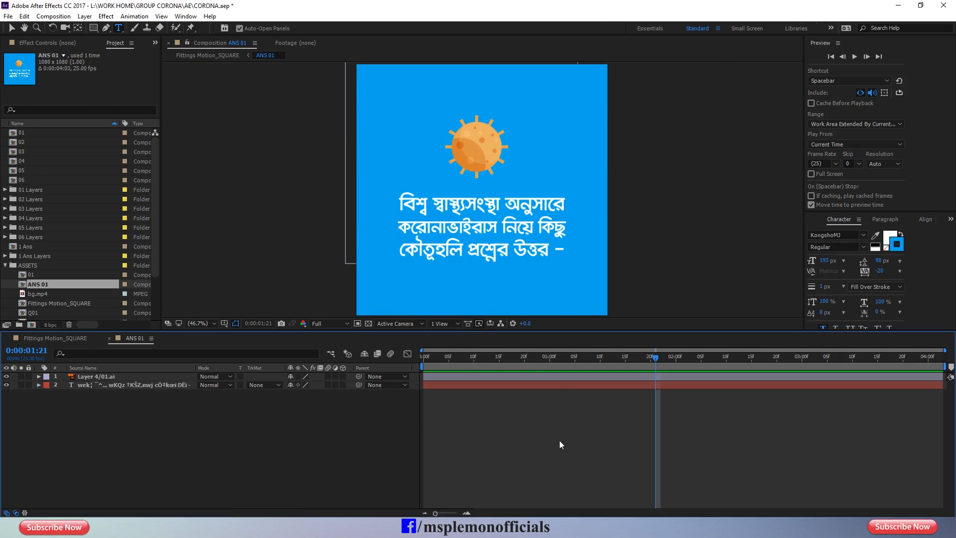
{"action": "double_click", "coordinate": [552, 385]}
{"action": "left_click", "coordinate": [441, 228]}
{"action": "key", "text": "Return"}
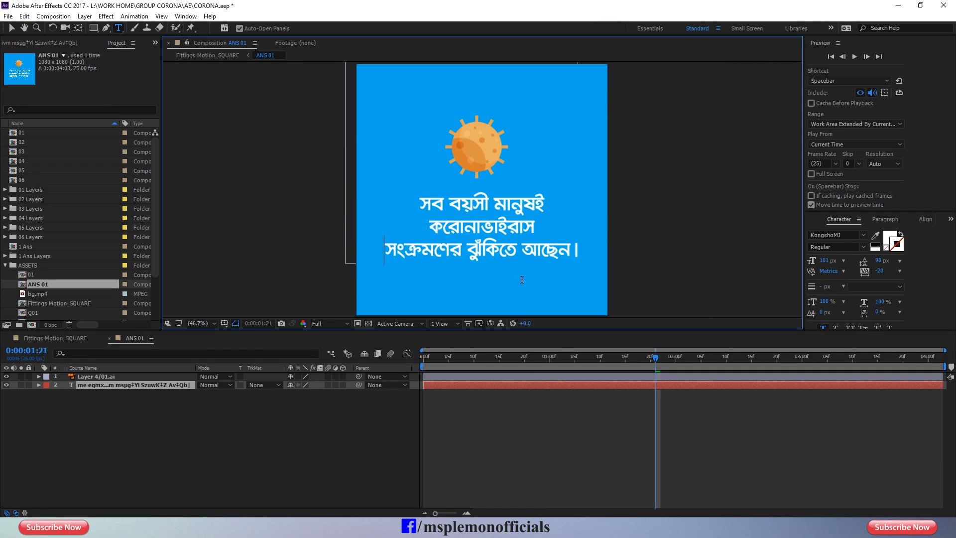
{"action": "left_click", "coordinate": [518, 247]}
{"action": "key", "text": "Return"}
{"action": "key", "text": "BackSpace"}
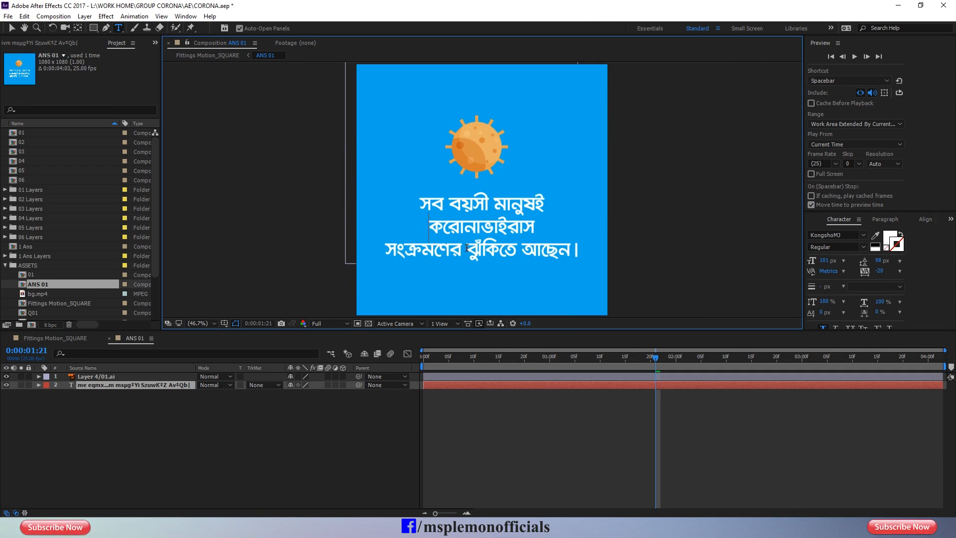
{"action": "key", "text": "BackSpace"}
{"action": "key", "text": "Return"}
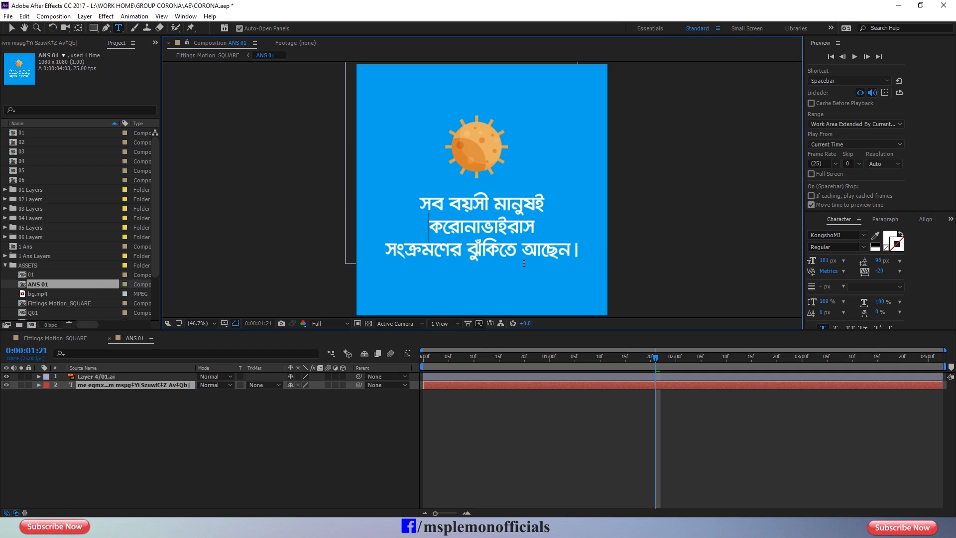
{"action": "left_click", "coordinate": [485, 404]}
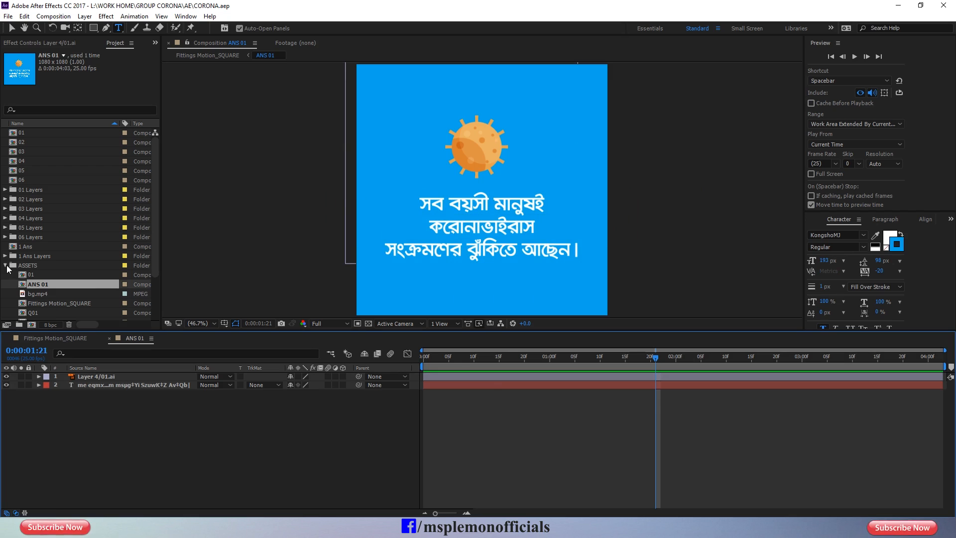
Add the 1000 x 1000 virus composition 01 above the layers in ANS 01 and delete the Layer 4/01.ai layer.
{"action": "left_click", "coordinate": [24, 135]}
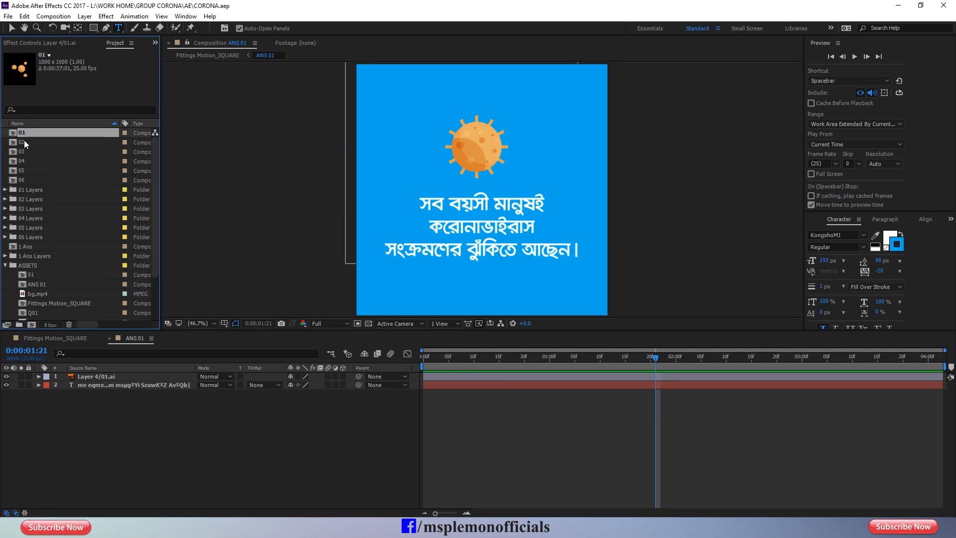
{"action": "left_click_drag", "start_coordinate": [23, 136], "coordinate": [107, 377]}
{"action": "left_click", "coordinate": [106, 385]}
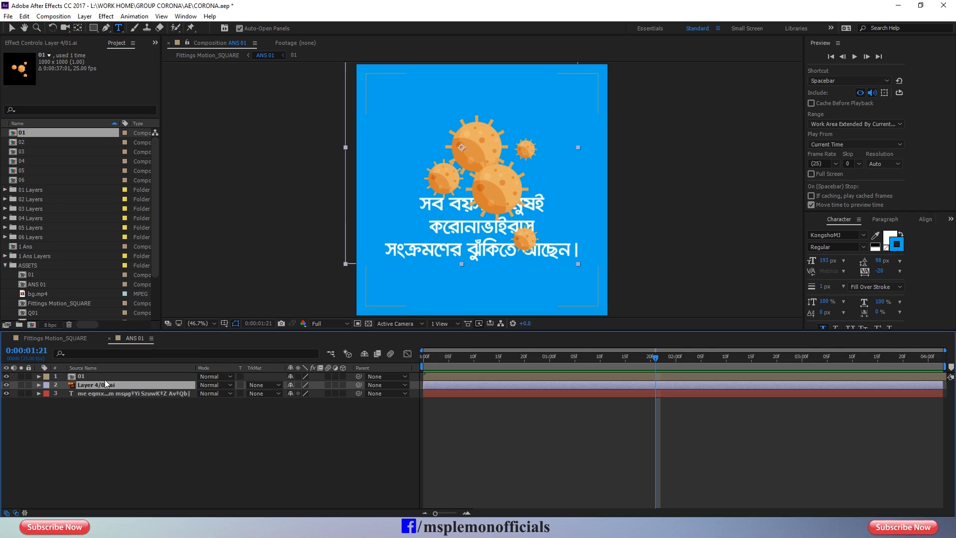
{"action": "key", "text": "Delete"}
Scale the 01 virus layer to 79%, place it above the answer text, and close the ANS 01 composition.
{"action": "left_click", "coordinate": [112, 376]}
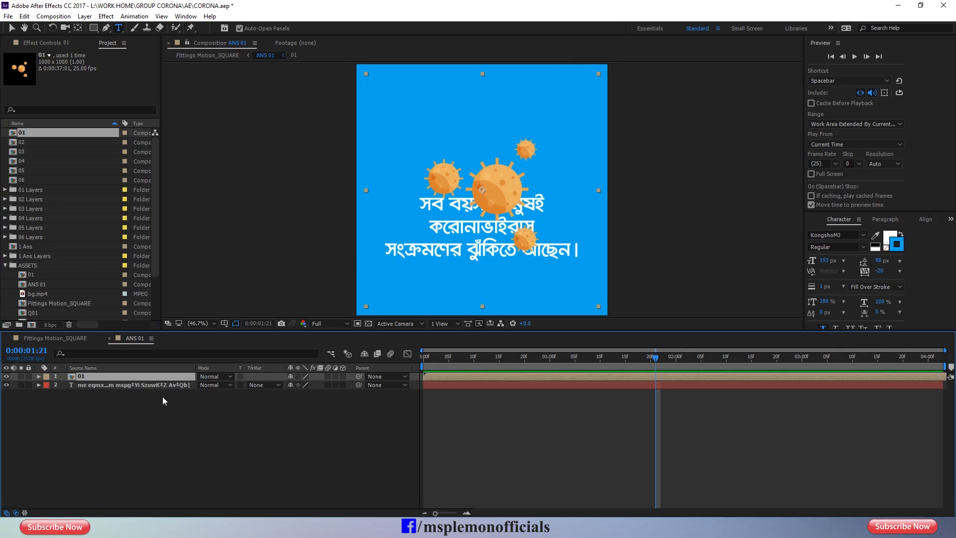
{"action": "key", "text": "s"}
{"action": "left_click_drag", "start_coordinate": [323, 386], "coordinate": [312, 386]}
{"action": "key", "text": "v"}
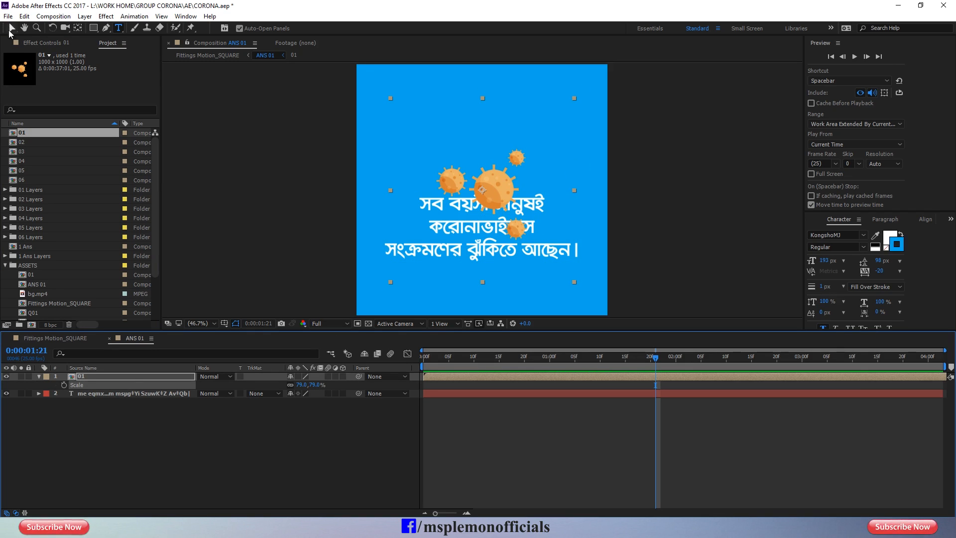
{"action": "left_click_drag", "start_coordinate": [493, 186], "coordinate": [480, 140]}
{"action": "left_click", "coordinate": [474, 430]}
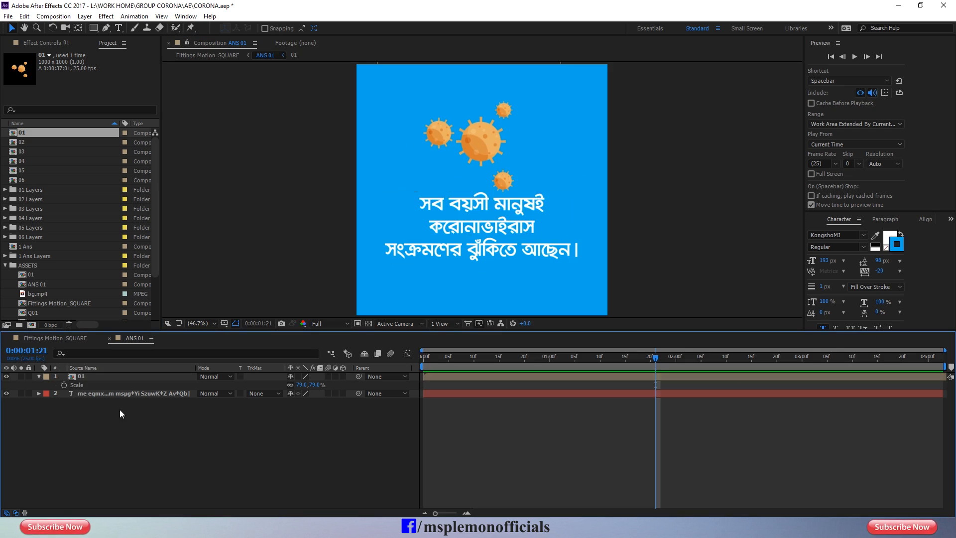
{"action": "left_click", "coordinate": [38, 377]}
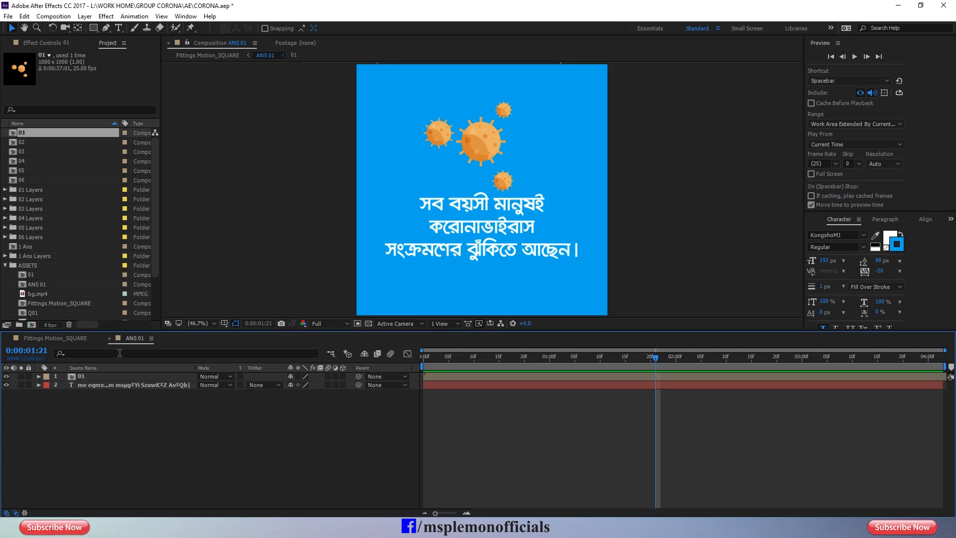
{"action": "left_click", "coordinate": [109, 339]}
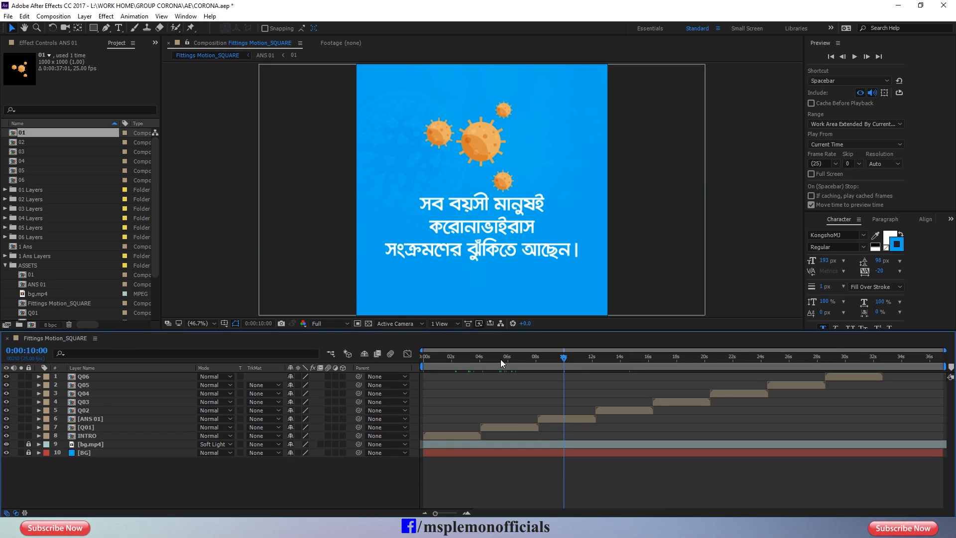
Scrub the sequence to 0:00:14:00 and set the ANS 01 layer's label colour to Orange.
{"action": "left_click_drag", "start_coordinate": [503, 359], "coordinate": [573, 367]}
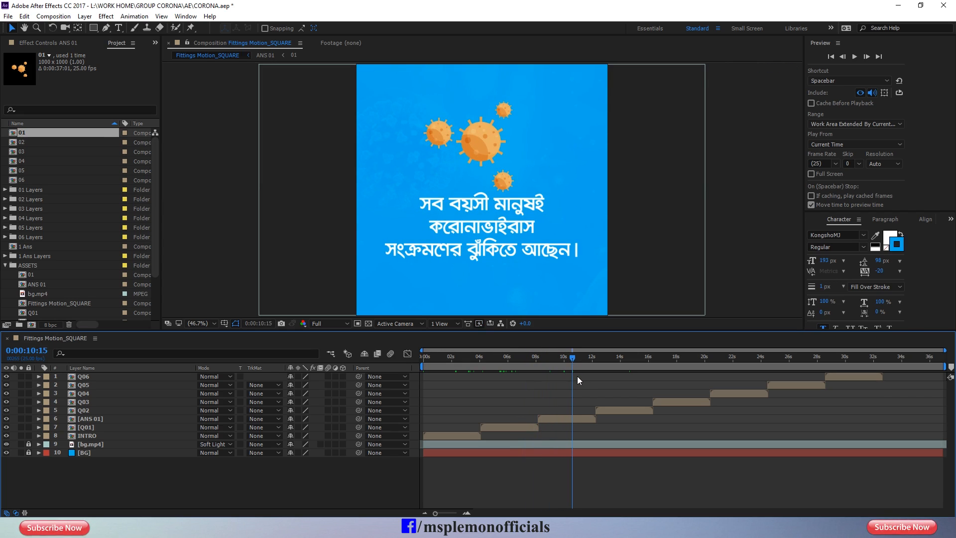
{"action": "left_click_drag", "start_coordinate": [616, 362], "coordinate": [621, 363]}
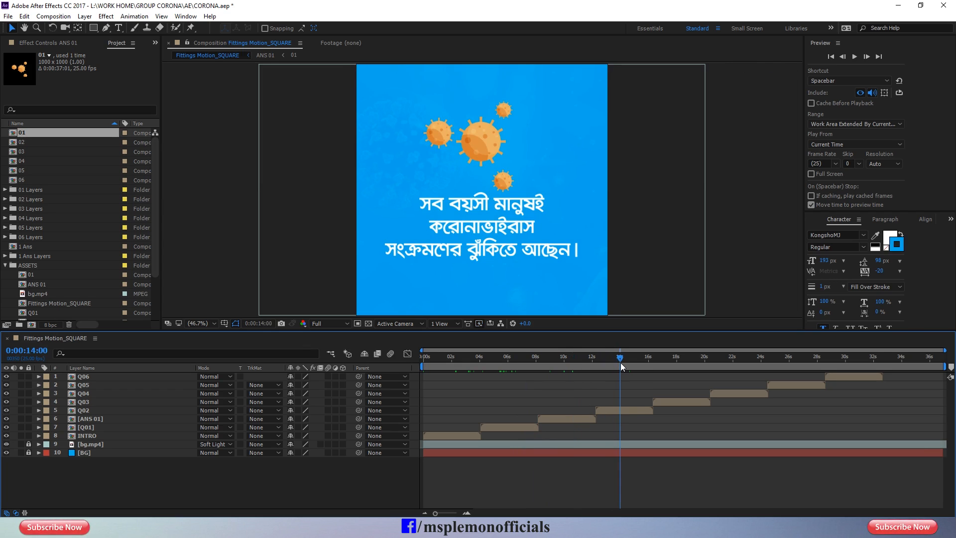
{"action": "left_click", "coordinate": [589, 421]}
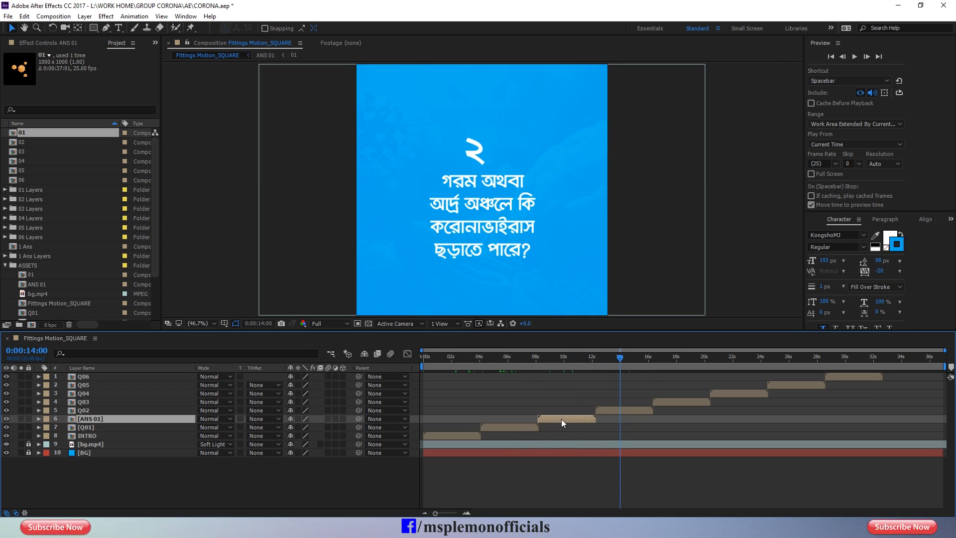
{"action": "right_click", "coordinate": [106, 421]}
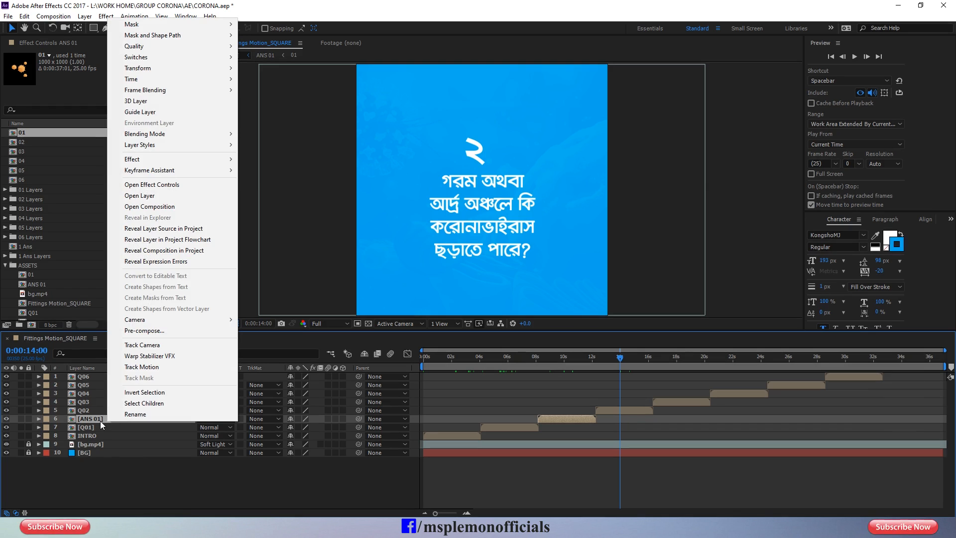
{"action": "left_click", "coordinate": [47, 419]}
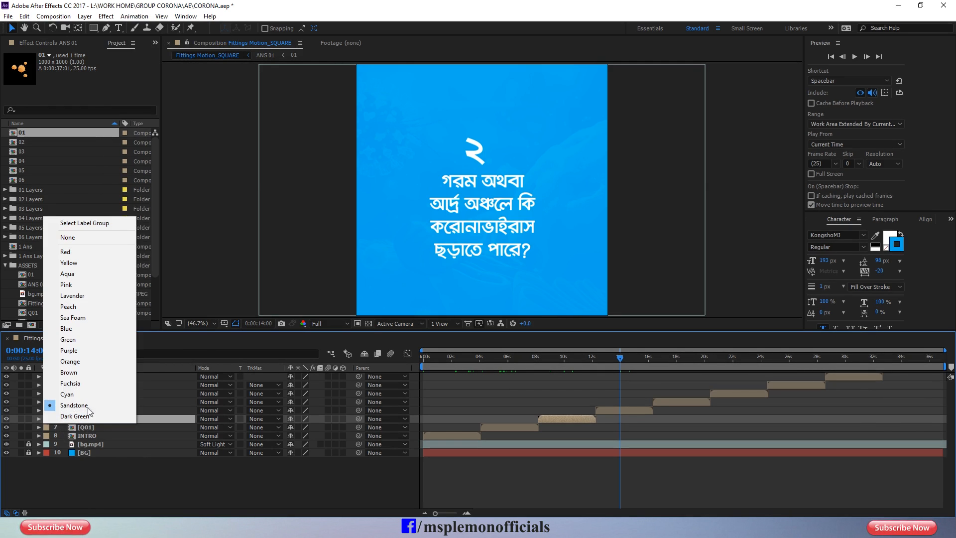
{"action": "left_click", "coordinate": [84, 365]}
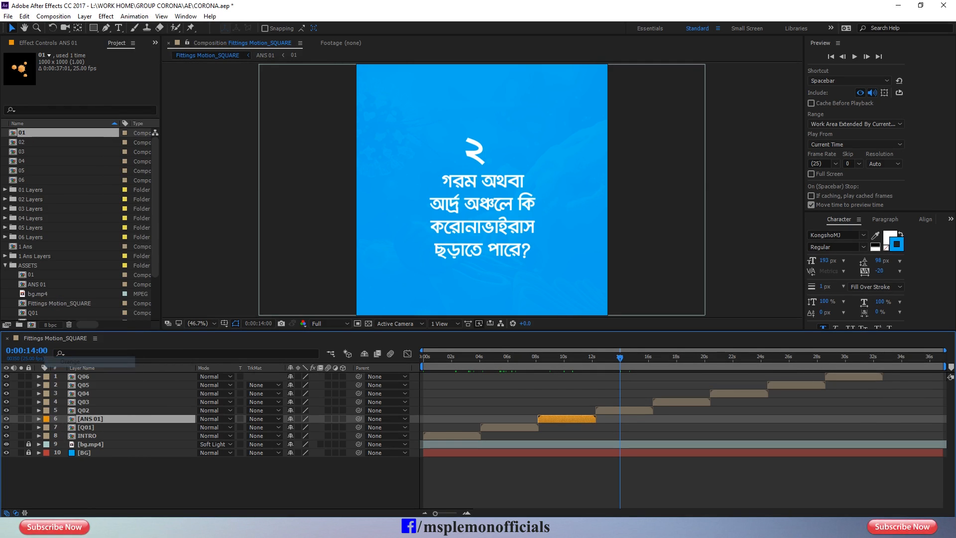
Duplicate the ANS 01 layer, stack the copy above Q02 and start it at Q02's end at 0:00:16:08.
{"action": "left_click", "coordinate": [593, 421]}
{"action": "key", "text": "ctrl+d"}
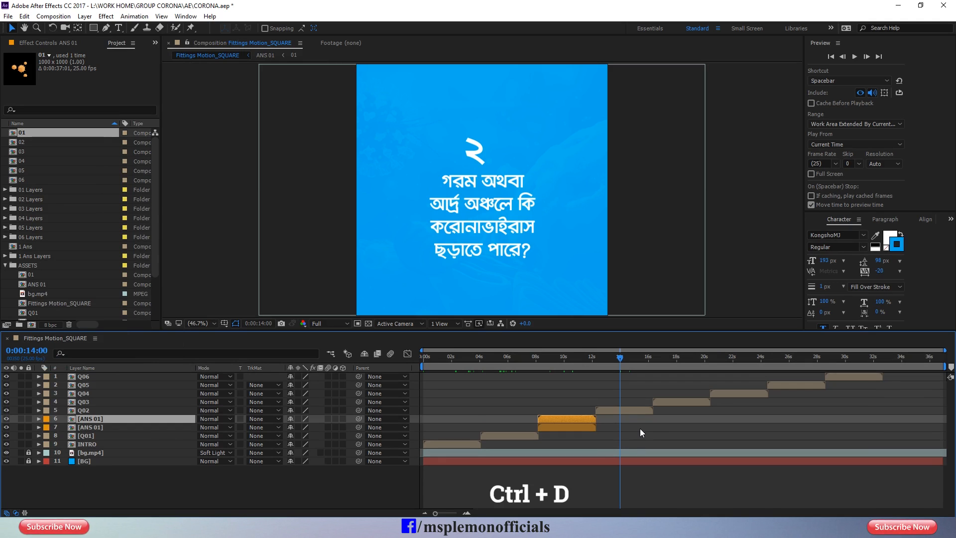
{"action": "key", "text": "ctrl+]"}
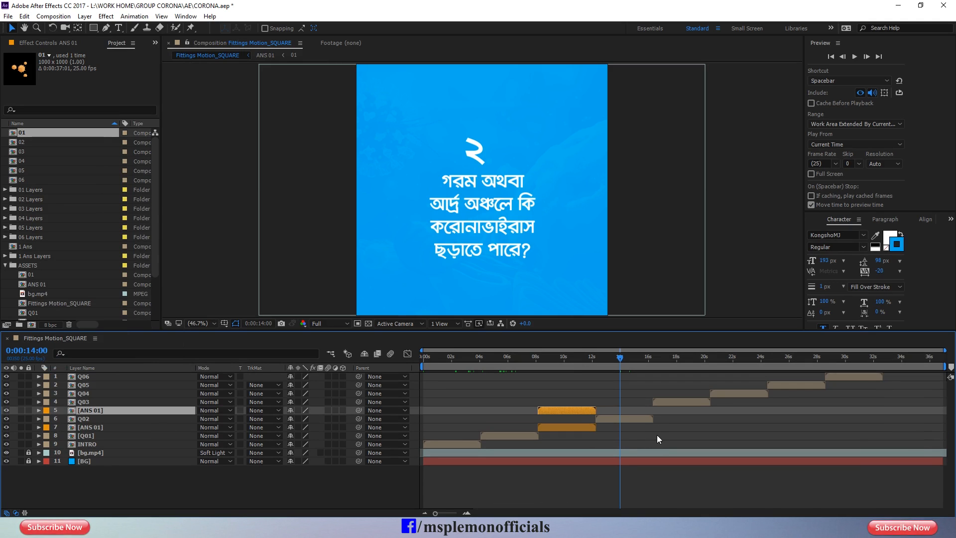
{"action": "left_click", "coordinate": [647, 421]}
{"action": "key", "text": "o"}
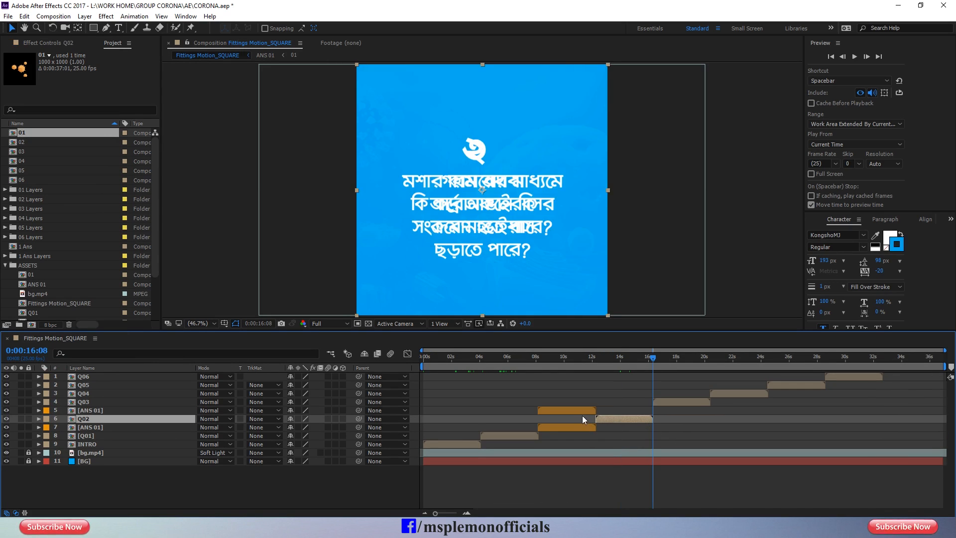
{"action": "left_click", "coordinate": [581, 410]}
{"action": "key", "text": "bracketleft"}
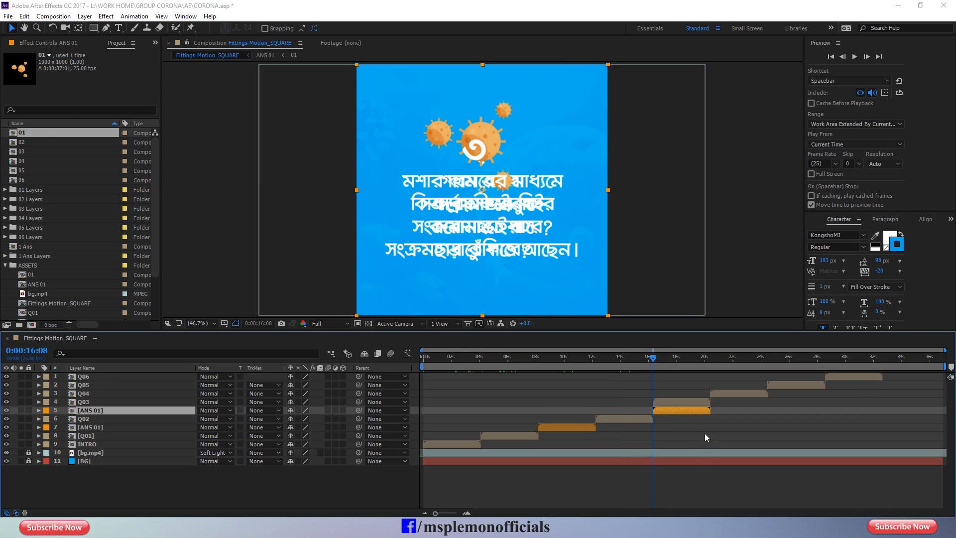
Increase the duration of the Fittings Motion_SQUARE composition to make room for more layers after Q06.
{"action": "key", "text": "ctrl+k"}
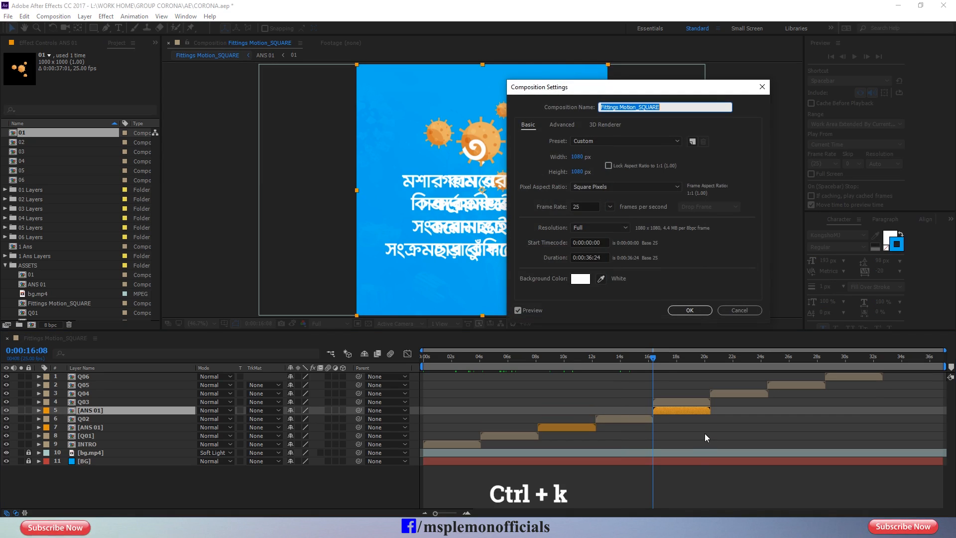
{"action": "left_click", "coordinate": [586, 257]}
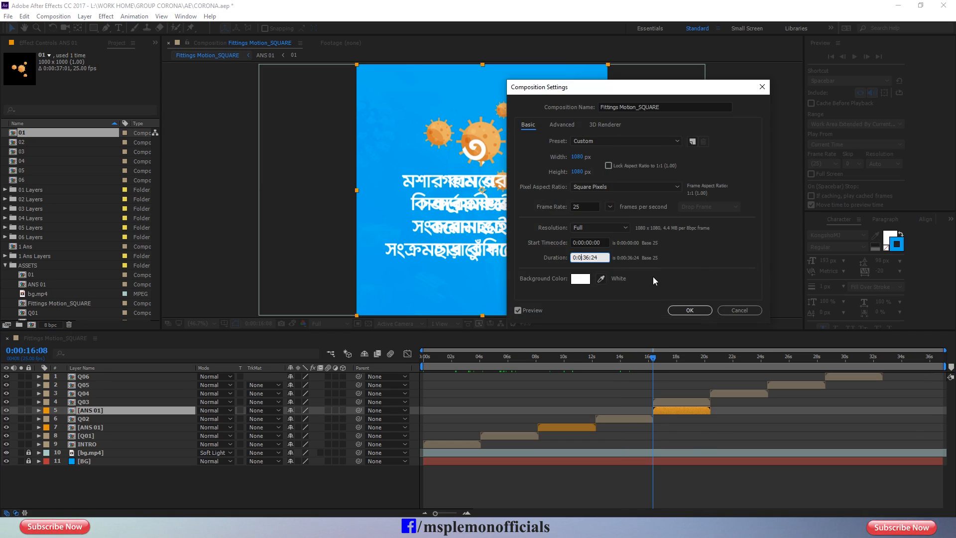
{"action": "key", "text": "Return"}
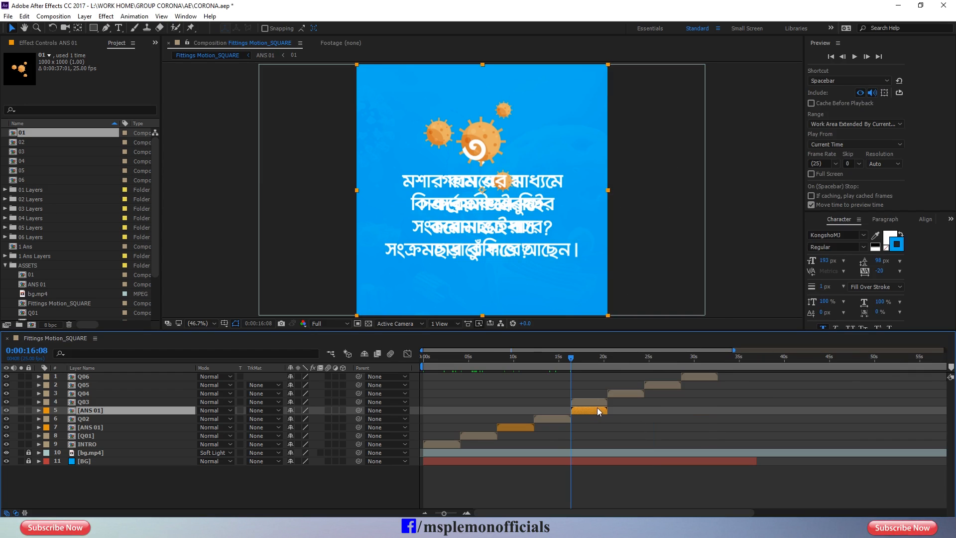
Shift the Q03, Q04, Q05 and Q06 layers together so Q03 starts at the second ANS 01 layer's end at 0:00:20:10.
{"action": "key", "text": "o"}
{"action": "left_click", "coordinate": [599, 401]}
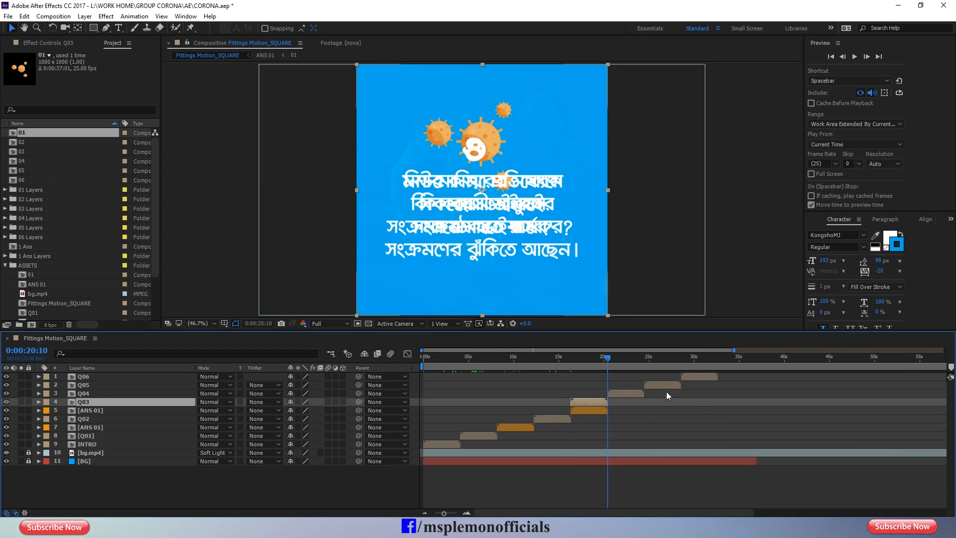
{"action": "left_click", "coordinate": [694, 378], "text": "shift"}
{"action": "left_click_drag", "start_coordinate": [598, 400], "coordinate": [622, 402]}
{"action": "key", "text": "equal"}
{"action": "key", "text": "equal"}
{"action": "key", "text": "minus"}
{"action": "key", "text": "minus"}
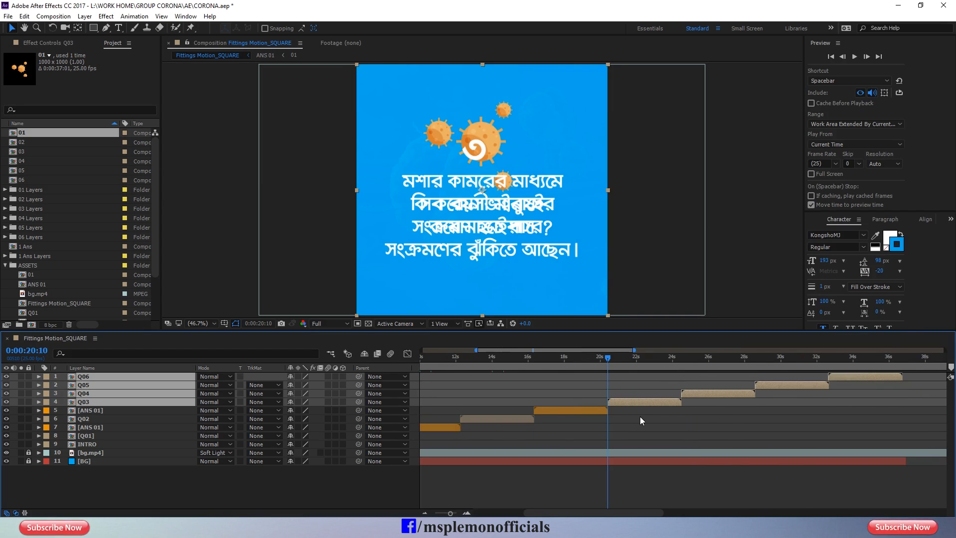
{"action": "left_click", "coordinate": [605, 474]}
Duplicate the ANS 01 composition in the project and replace the source of the second ANS 01 layer with the copy.
{"action": "left_click_drag", "start_coordinate": [568, 364], "coordinate": [596, 364]}
{"action": "right_click", "coordinate": [590, 412]}
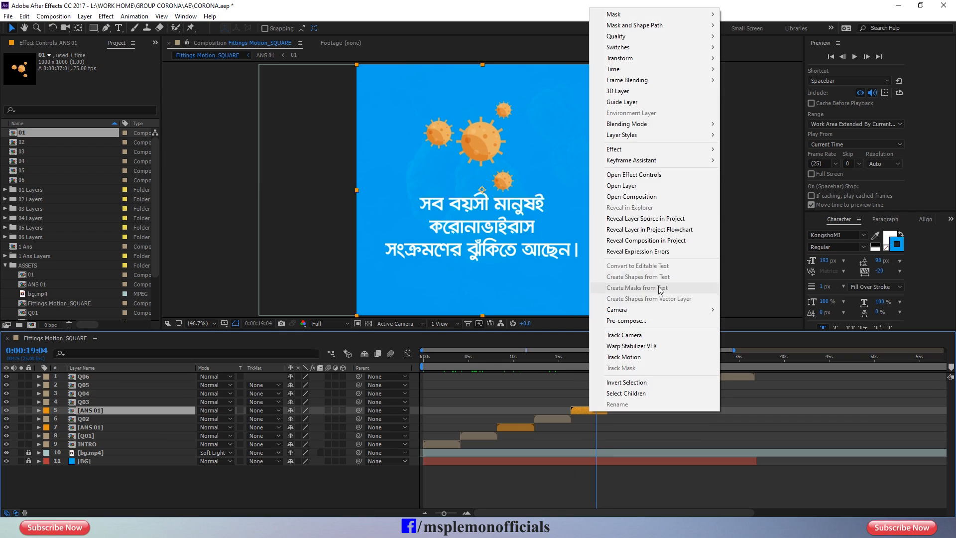
{"action": "left_click", "coordinate": [645, 218]}
{"action": "scroll", "coordinate": [66, 267], "scroll_direction": "down", "scroll_amount": 1}
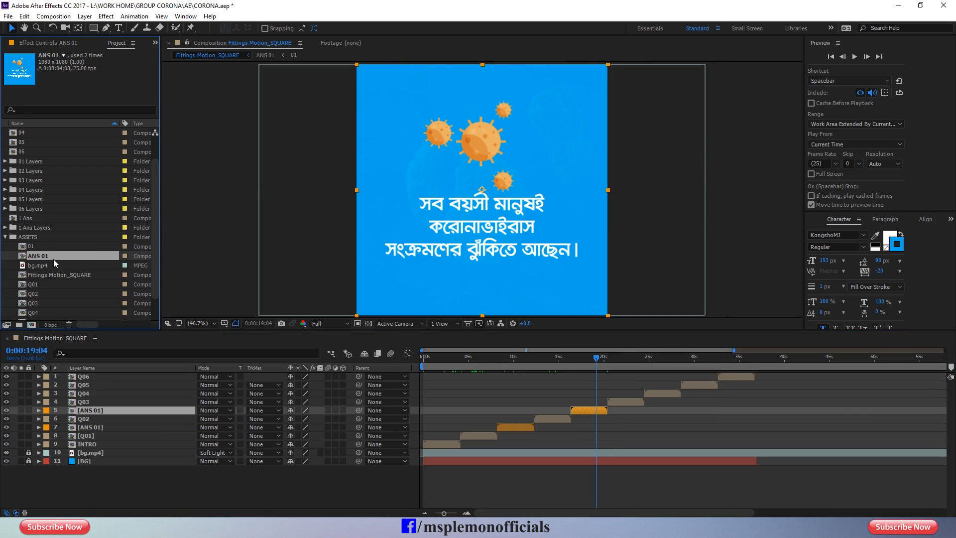
{"action": "key", "text": "ctrl+d"}
{"action": "scroll", "coordinate": [55, 259], "scroll_direction": "down", "scroll_amount": 1}
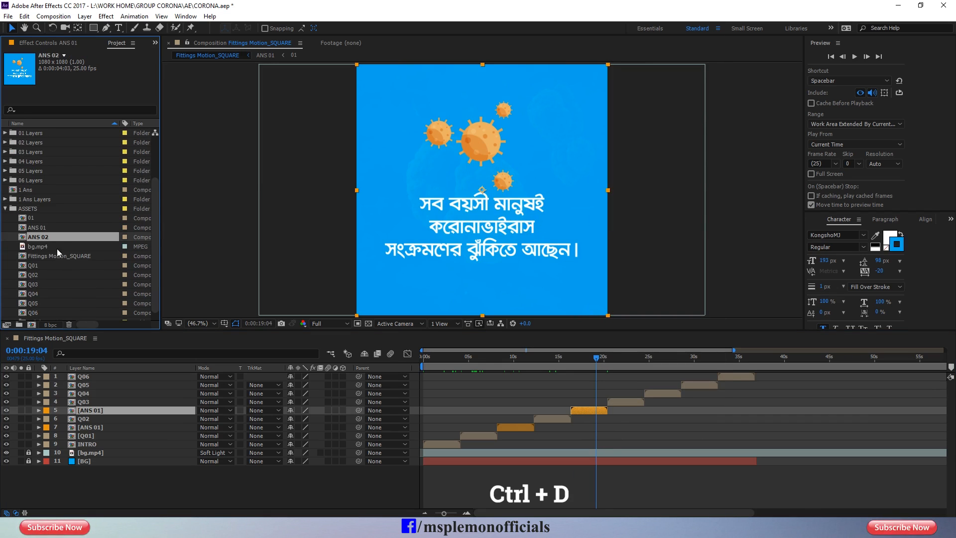
{"action": "left_click_drag", "start_coordinate": [52, 239], "coordinate": [114, 411]}
{"action": "left_click", "coordinate": [621, 490]}
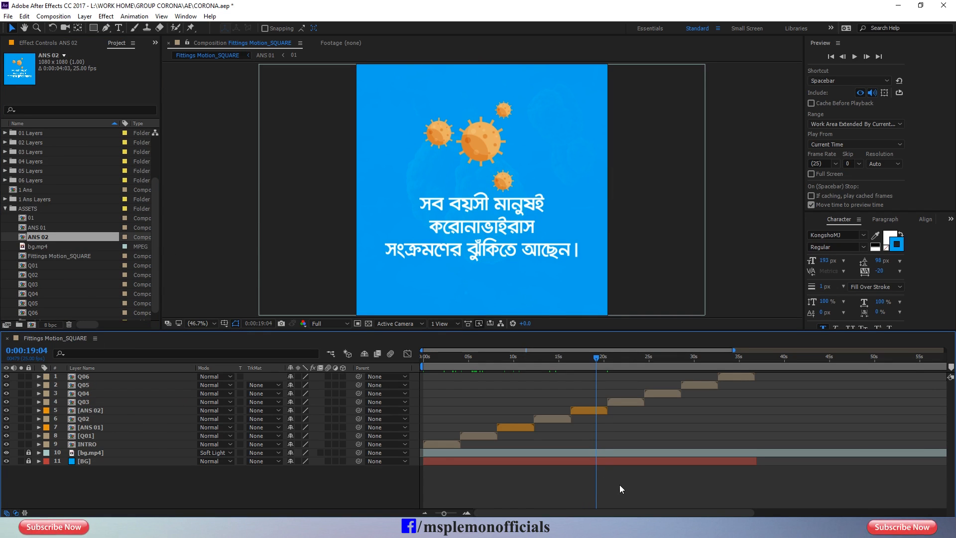
Open the ANS 02 composition and delete its 01 virus layer.
{"action": "double_click", "coordinate": [588, 411]}
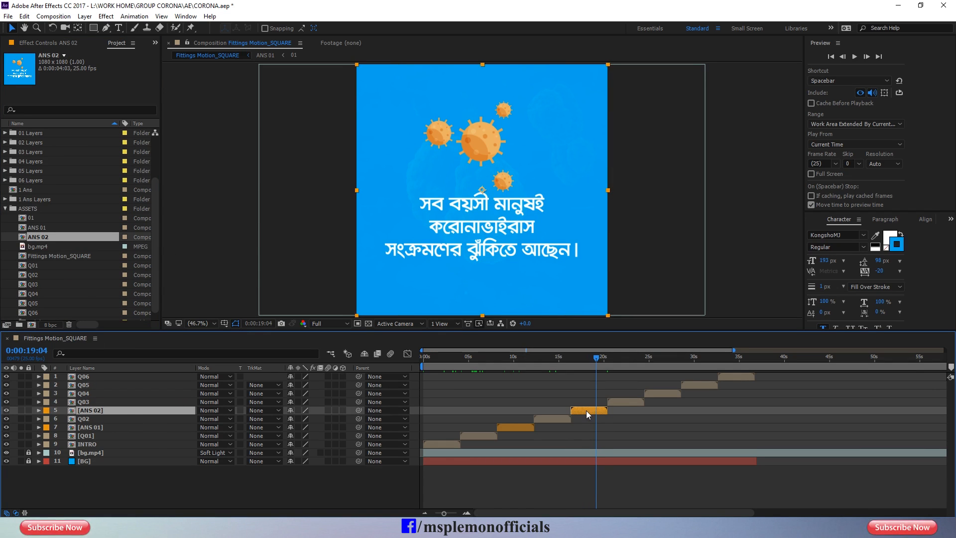
{"action": "left_click", "coordinate": [459, 385]}
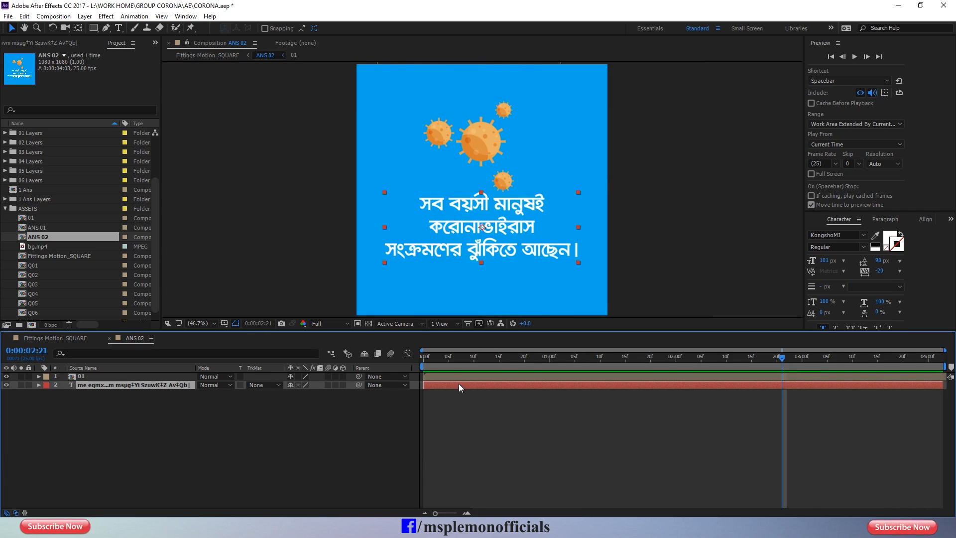
{"action": "left_click", "coordinate": [462, 376]}
{"action": "key", "text": "Delete"}
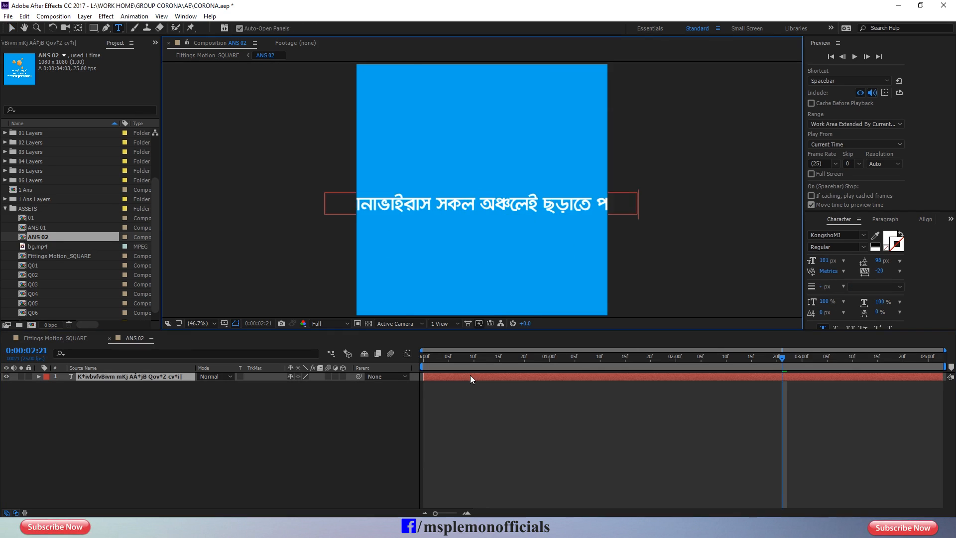
Replace the text in ANS 02 with the three-line answer "করোনাভাইরাস / সকল অঞ্চলেই / ছড়াতে পারে।".
{"action": "double_click", "coordinate": [470, 377]}
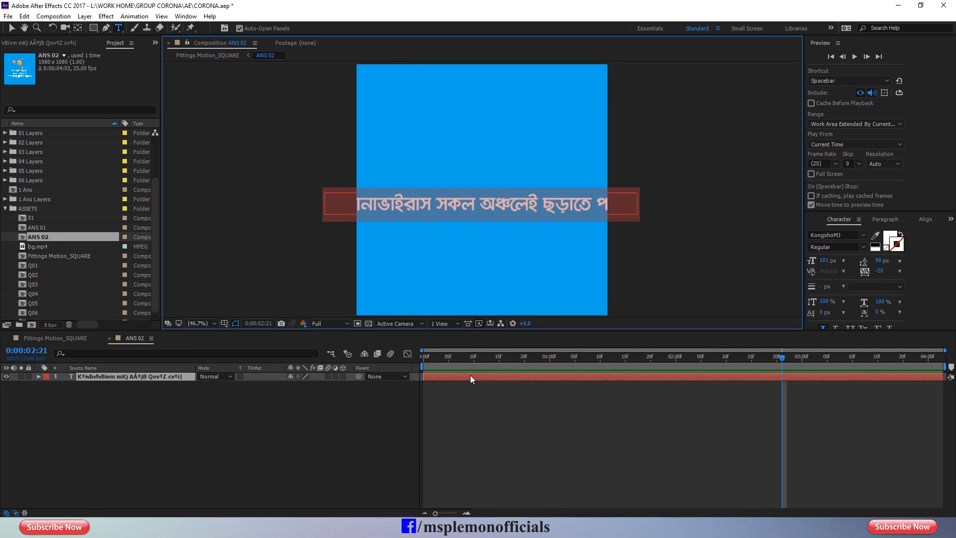
{"action": "left_click", "coordinate": [435, 203]}
{"action": "key", "text": "BackSpace"}
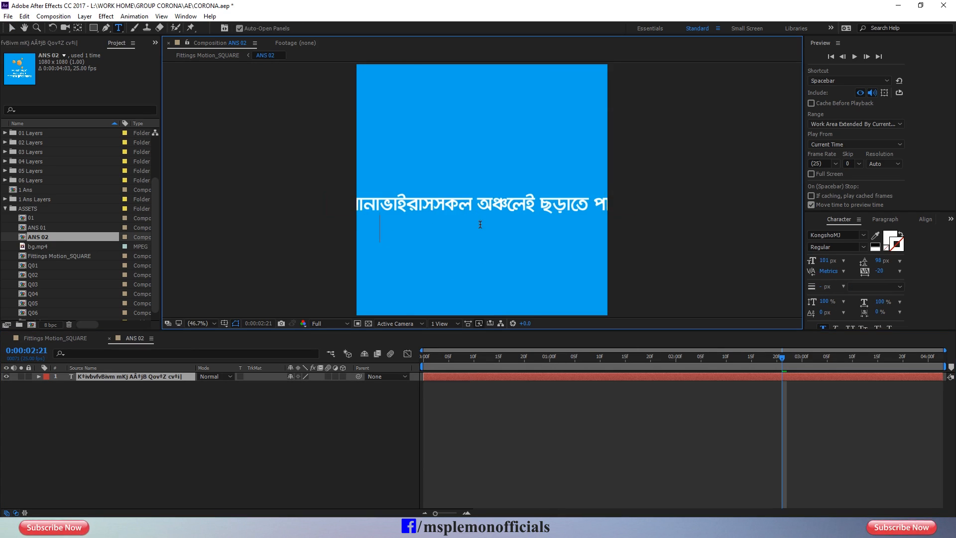
{"action": "key", "text": "Return"}
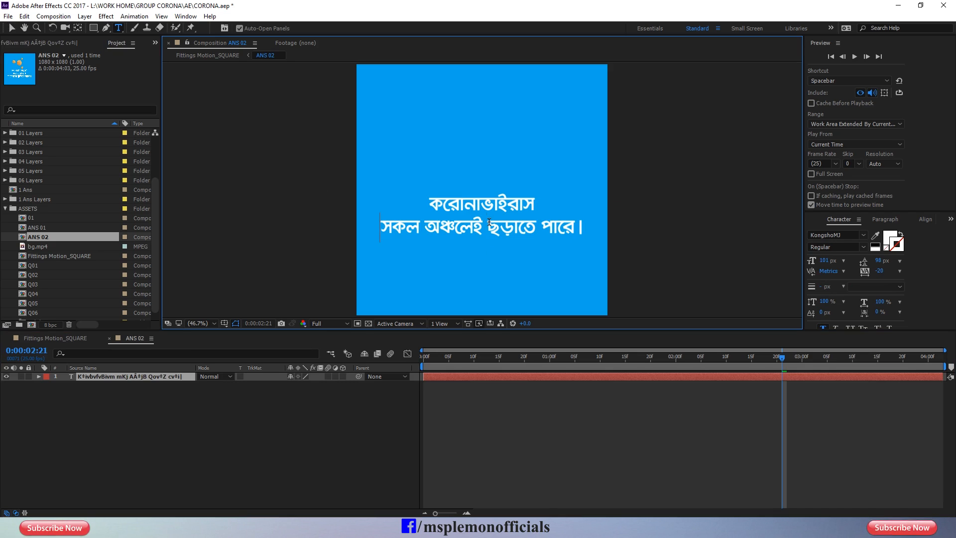
{"action": "left_click", "coordinate": [490, 223]}
{"action": "key", "text": "BackSpace"}
{"action": "key", "text": "Return"}
{"action": "left_click", "coordinate": [517, 407]}
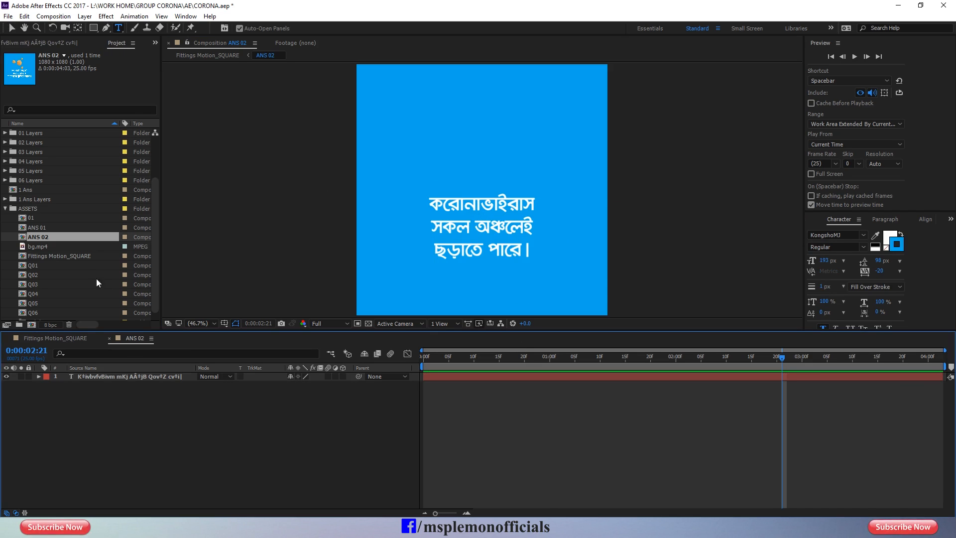
Add the palm tree and sun composition 02 above the text layer in ANS 02 and scale it to 78%.
{"action": "scroll", "coordinate": [97, 283], "scroll_direction": "up", "scroll_amount": 2}
{"action": "left_click", "coordinate": [31, 132]}
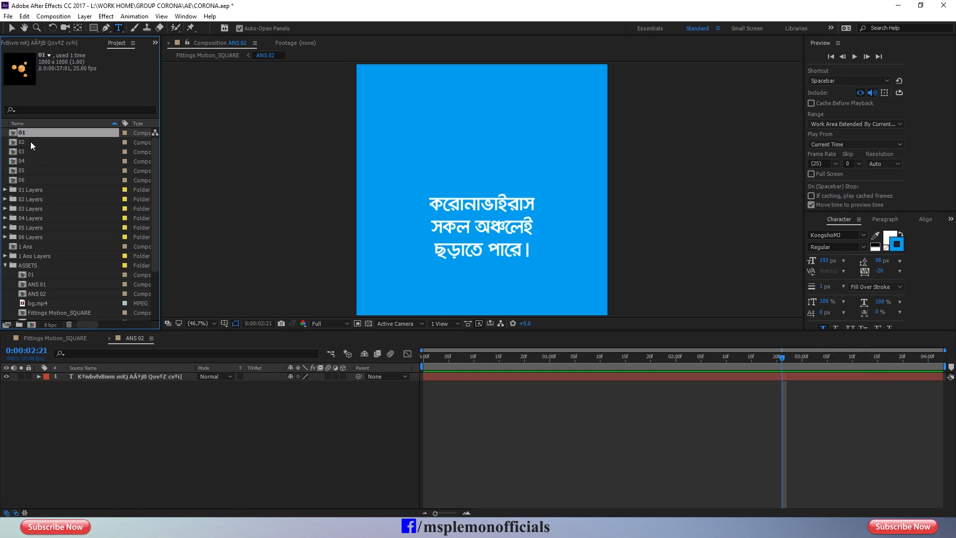
{"action": "left_click", "coordinate": [31, 142]}
{"action": "left_click_drag", "start_coordinate": [29, 142], "coordinate": [104, 371]}
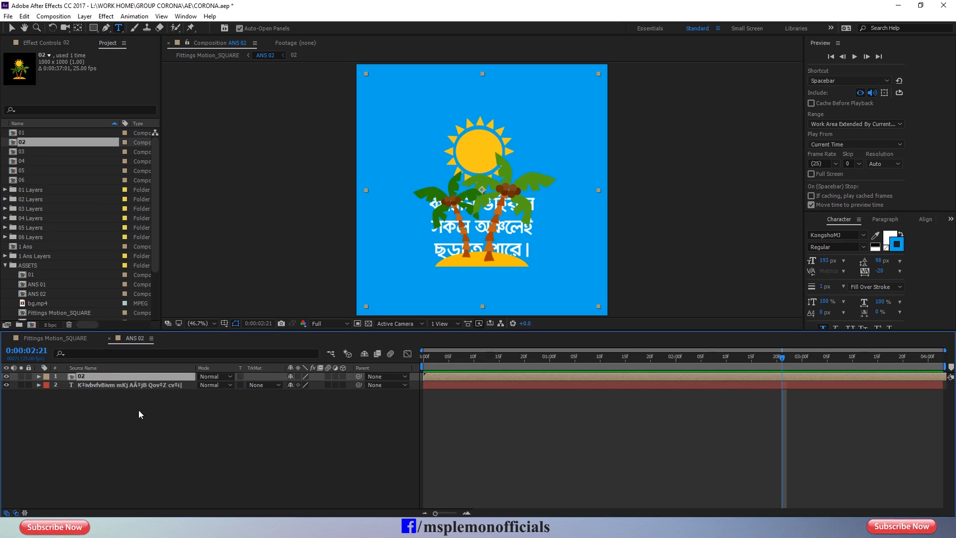
{"action": "key", "text": "s"}
{"action": "left_click_drag", "start_coordinate": [325, 385], "coordinate": [313, 386]}
{"action": "left_click", "coordinate": [202, 437]}
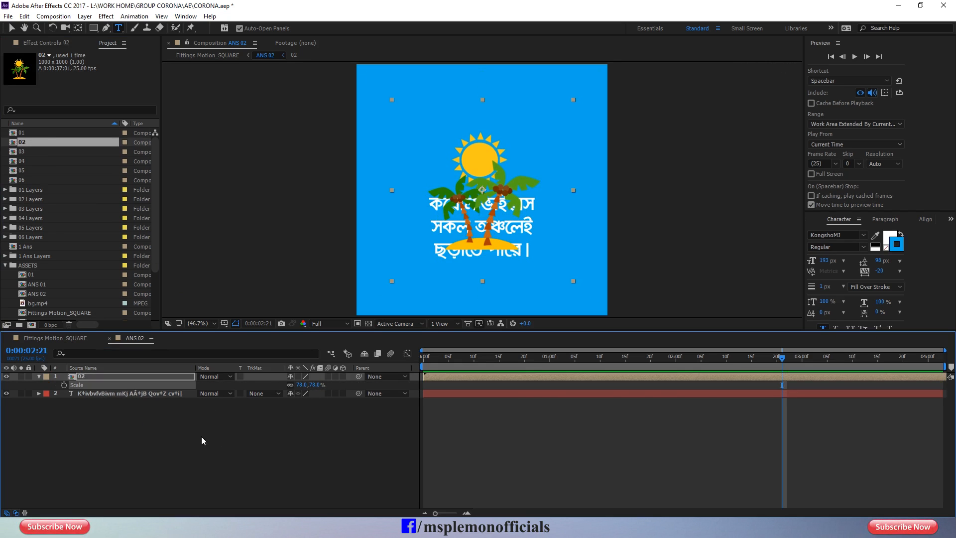
Move the 02 palm tree illustration up so its base sits just above the answer text.
{"action": "left_click", "coordinate": [38, 377]}
{"action": "left_click", "coordinate": [74, 377]}
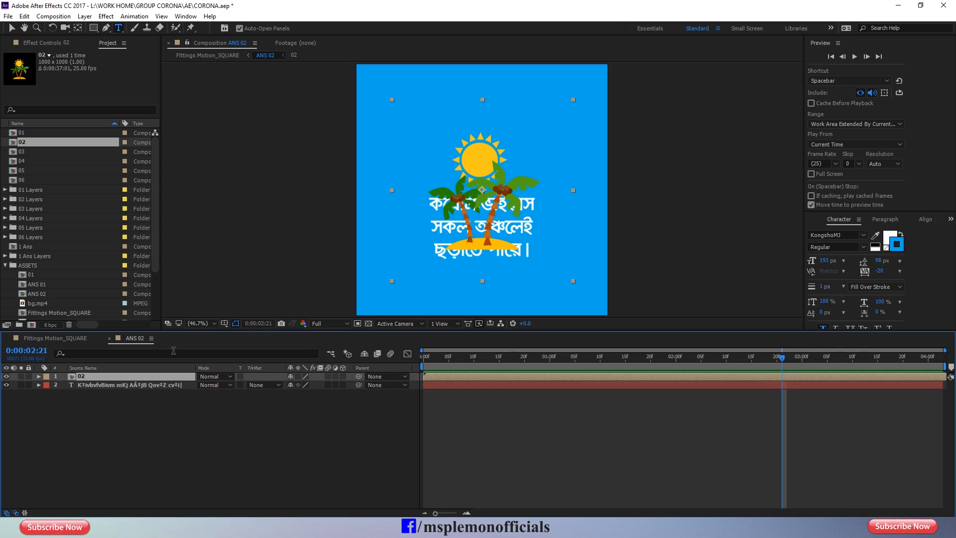
{"action": "key", "text": "v"}
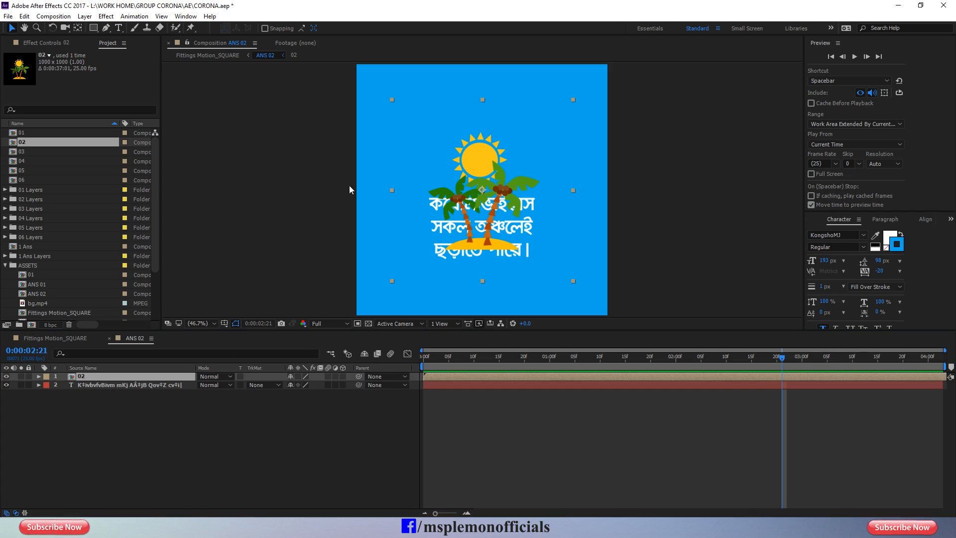
{"action": "left_click_drag", "start_coordinate": [483, 166], "coordinate": [480, 112]}
{"action": "left_click", "coordinate": [218, 430]}
Nudge the answer text layer straight down until it sits clear of the palm tree illustration.
{"action": "left_click", "coordinate": [124, 386]}
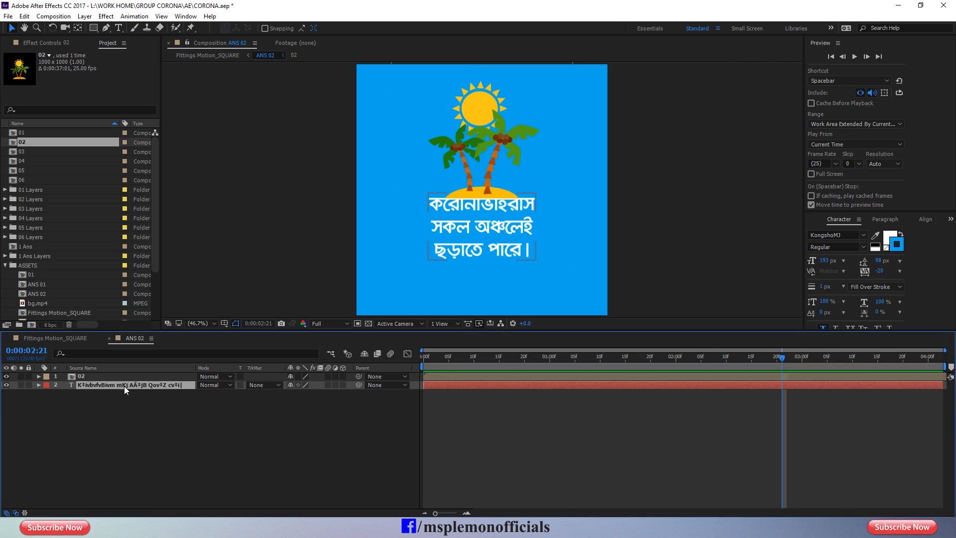
{"action": "key", "text": "Down"}
{"action": "key", "text": "Down"}
{"action": "key", "text": "Down"}
{"action": "key", "text": "Down"}
{"action": "key", "text": "Down"}
{"action": "key", "text": "Down"}
{"action": "key", "text": "Down"}
{"action": "key", "text": "Down"}
{"action": "key", "text": "Down"}
{"action": "key", "text": "Down"}
{"action": "key", "text": "Down"}
{"action": "key", "text": "Down"}
{"action": "key", "text": "Down"}
{"action": "key", "text": "Down"}
{"action": "key", "text": "Down"}
{"action": "key", "text": "Down"}
{"action": "key", "text": "Down"}
{"action": "key", "text": "Down"}
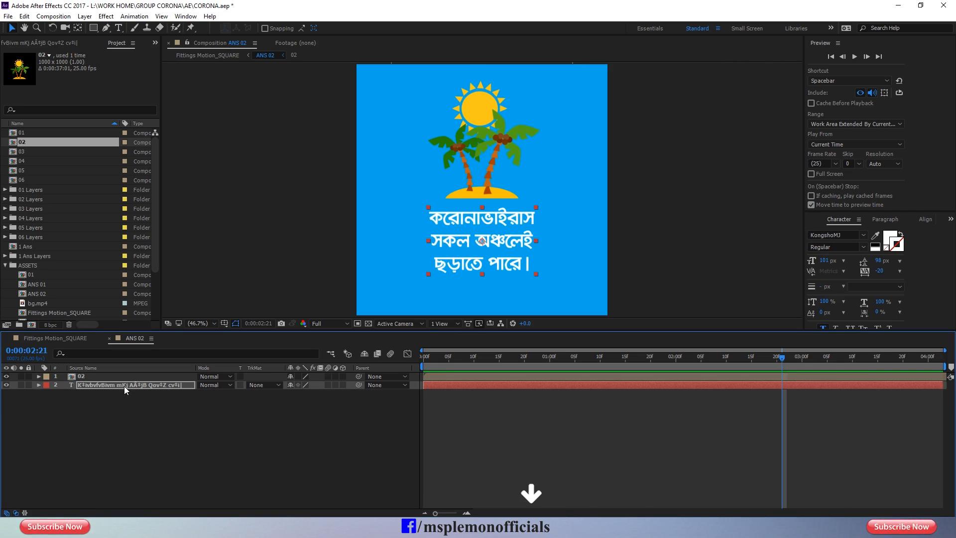
{"action": "key", "text": "Down"}
{"action": "key", "text": "Down"}
{"action": "key", "text": "Down"}
{"action": "key", "text": "Down"}
{"action": "key", "text": "Down"}
{"action": "key", "text": "Down"}
{"action": "key", "text": "Down"}
{"action": "key", "text": "Down"}
{"action": "key", "text": "Down"}
{"action": "key", "text": "Down"}
{"action": "key", "text": "Down"}
{"action": "key", "text": "Down"}
{"action": "key", "text": "Down"}
{"action": "key", "text": "Down"}
{"action": "key", "text": "Down"}
{"action": "key", "text": "Down"}
{"action": "key", "text": "Down"}
{"action": "left_click", "coordinate": [148, 409]}
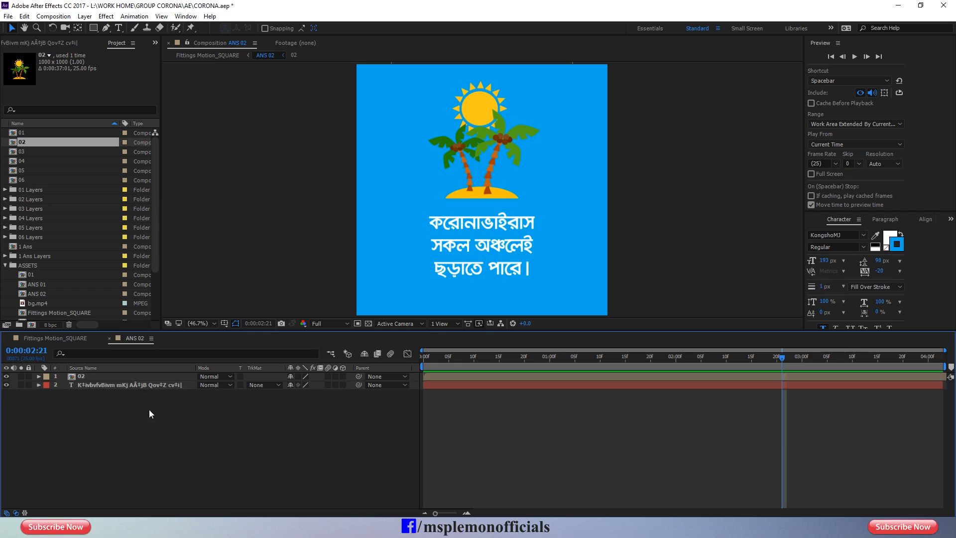
Close the ANS 02 composition and save the project.
{"action": "left_click", "coordinate": [109, 338]}
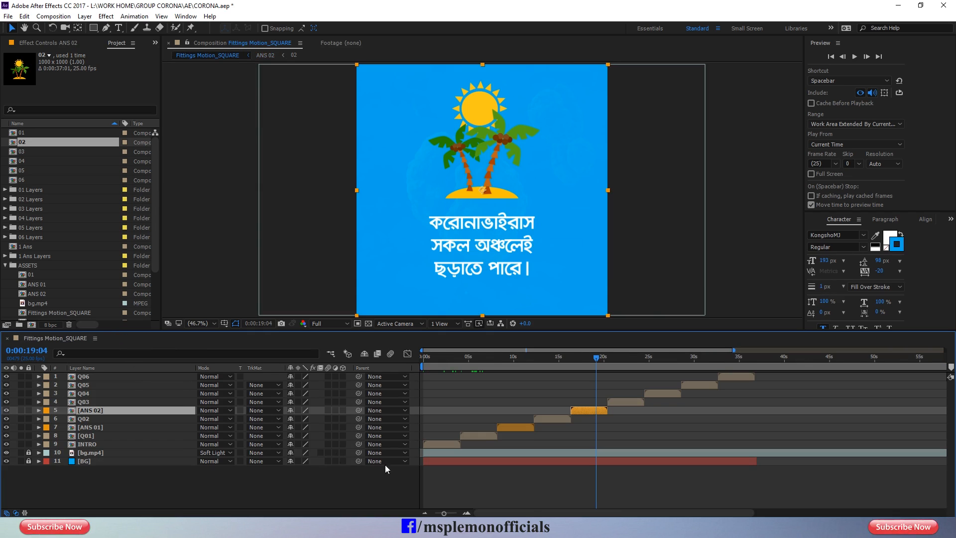
{"action": "left_click", "coordinate": [497, 490]}
{"action": "key", "text": "ctrl+s"}
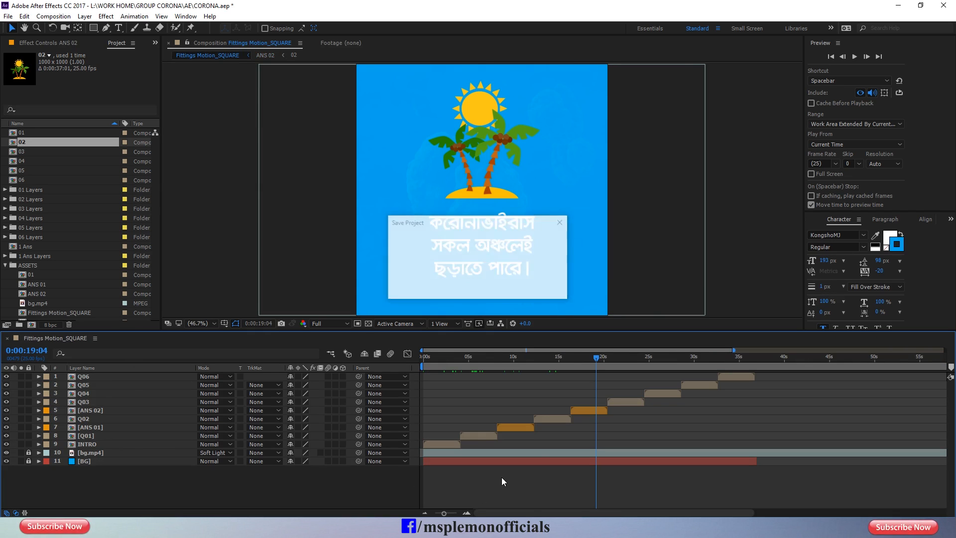
Duplicate the ANS 02 layer, stack the copy above Q03 and start it at Q03's end at 0:00:24:12.
{"action": "left_click", "coordinate": [611, 365]}
{"action": "left_click_drag", "start_coordinate": [611, 365], "coordinate": [632, 365]}
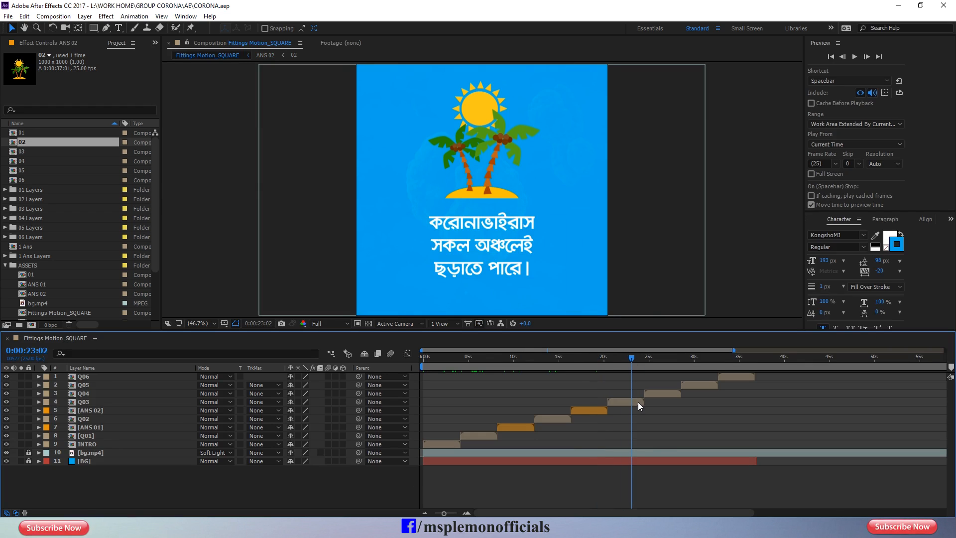
{"action": "left_click", "coordinate": [640, 402]}
{"action": "key", "text": "o"}
{"action": "left_click", "coordinate": [601, 411]}
{"action": "key", "text": "ctrl+d"}
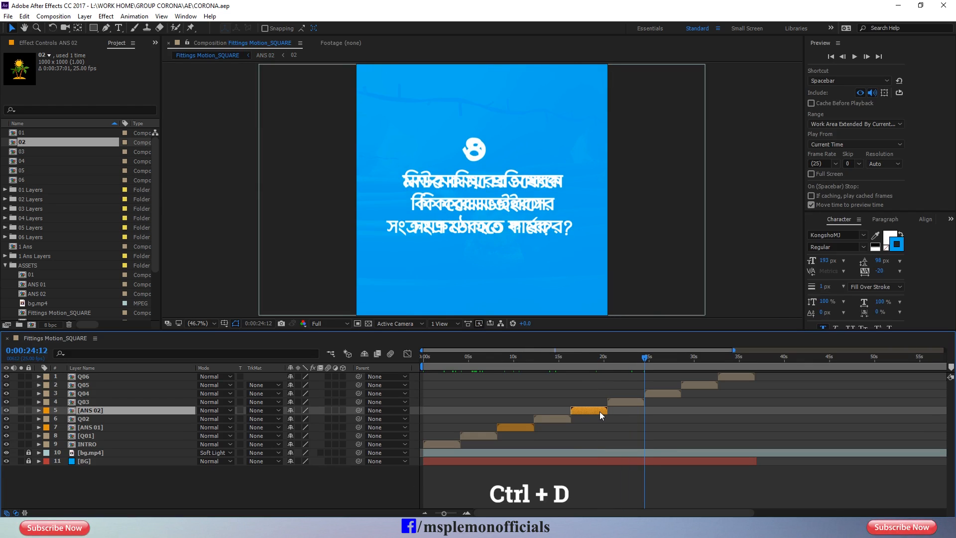
{"action": "key", "text": "ctrl+bracketright"}
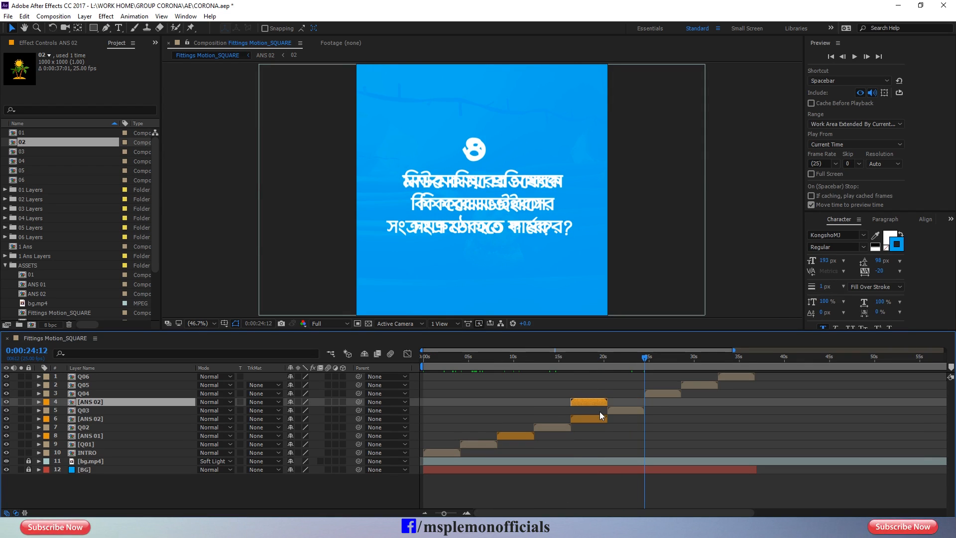
{"action": "key", "text": "bracketleft"}
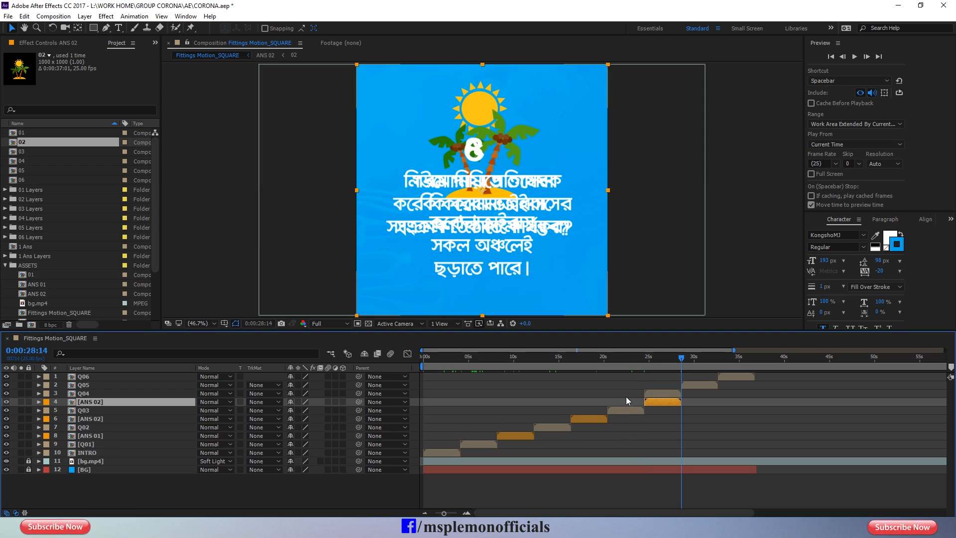
Shift the Q04, Q05 and Q06 layers later together so Q04 starts where the upper ANS 02 layer ends, at 0:00:28:14.
{"action": "key", "text": "o"}
{"action": "left_click", "coordinate": [666, 394]}
{"action": "left_click", "coordinate": [724, 378], "text": "shift"}
{"action": "left_click", "coordinate": [707, 383], "text": "shift"}
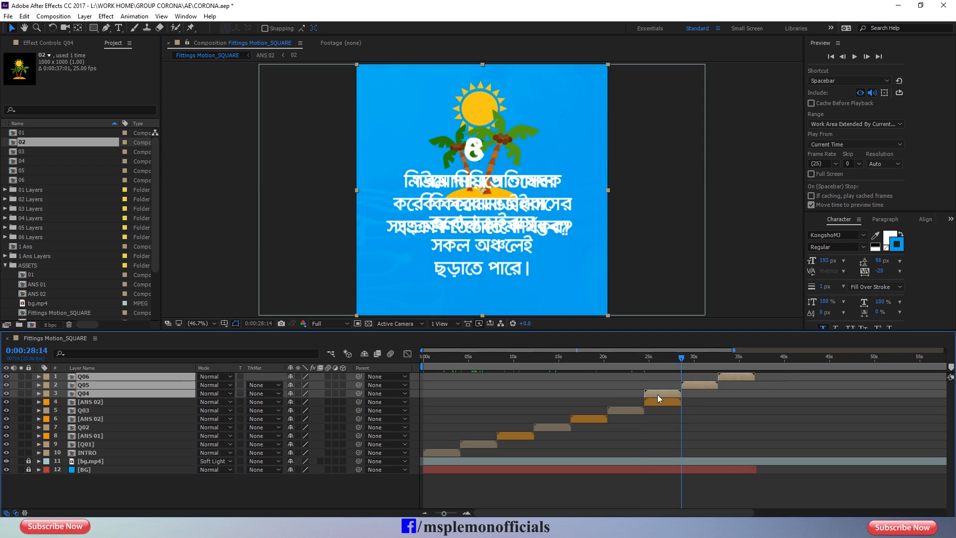
{"action": "left_click_drag", "start_coordinate": [658, 395], "coordinate": [692, 396]}
{"action": "key", "text": "equal"}
{"action": "key", "text": "equal"}
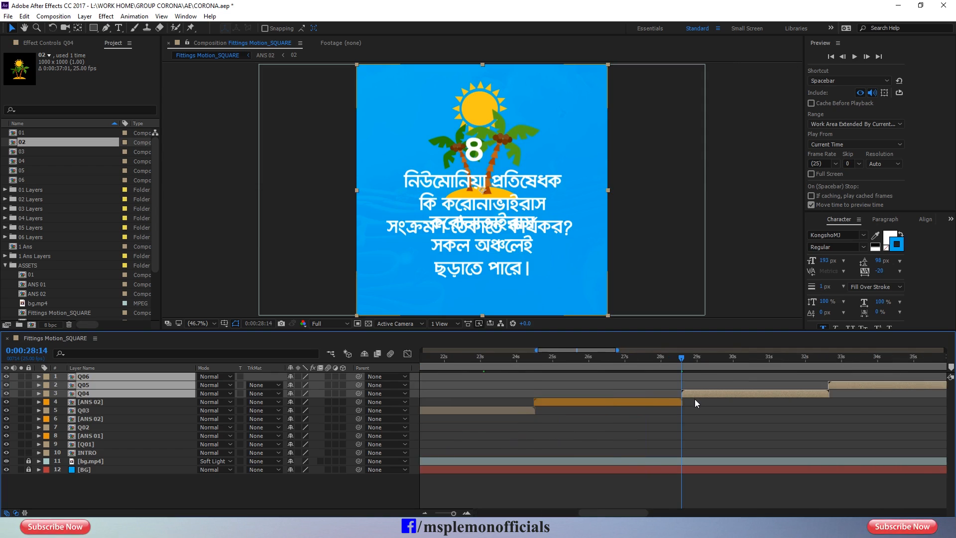
{"action": "key", "text": "minus"}
{"action": "key", "text": "minus"}
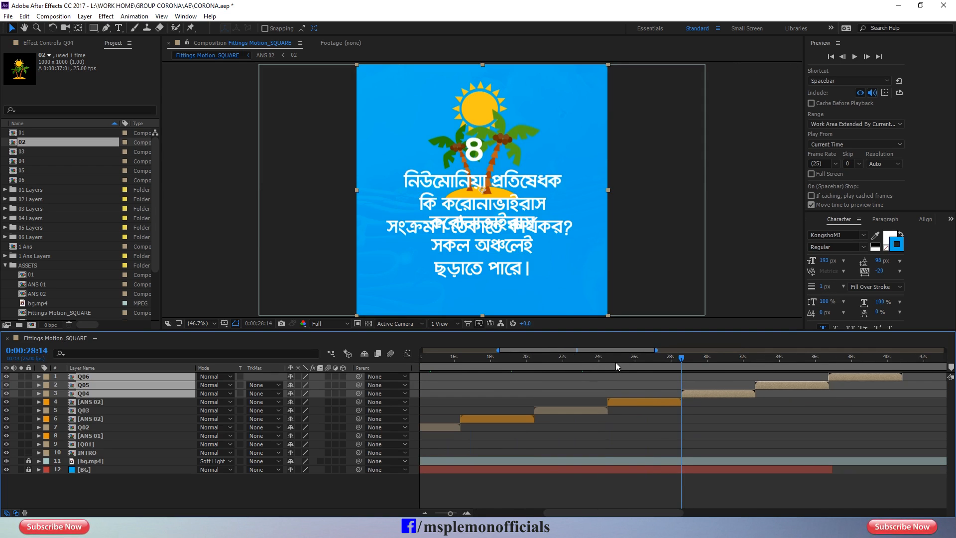
Duplicate the ANS 02 source composition, replace the ANS 02 layer following Q03 with the copy and save the project.
{"action": "left_click_drag", "start_coordinate": [615, 365], "coordinate": [654, 411]}
{"action": "left_click", "coordinate": [650, 403]}
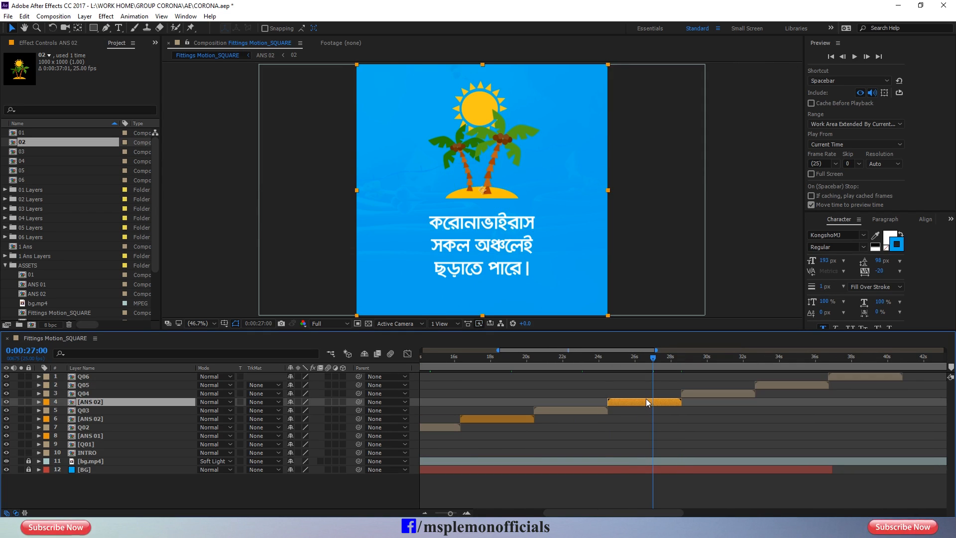
{"action": "right_click", "coordinate": [646, 401]}
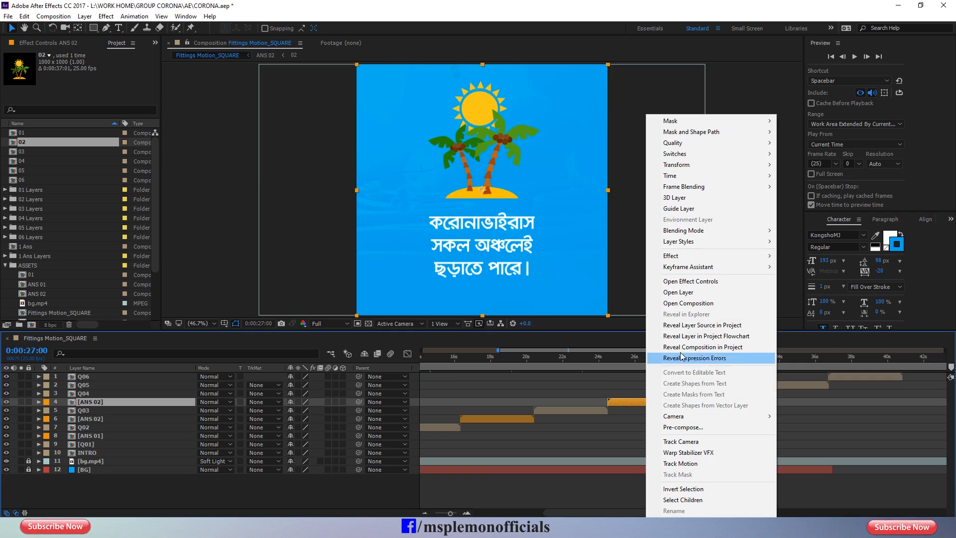
{"action": "left_click", "coordinate": [707, 326]}
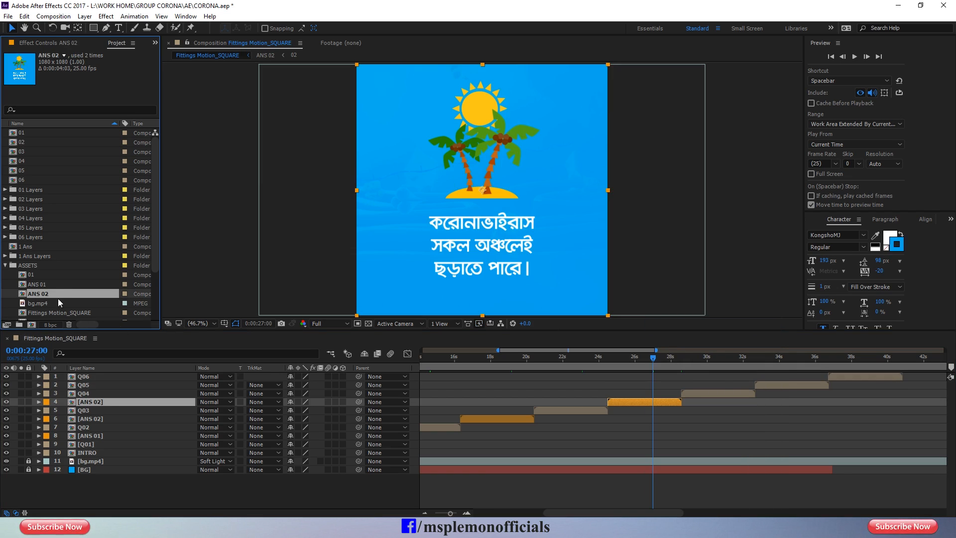
{"action": "key", "text": "ctrl+d"}
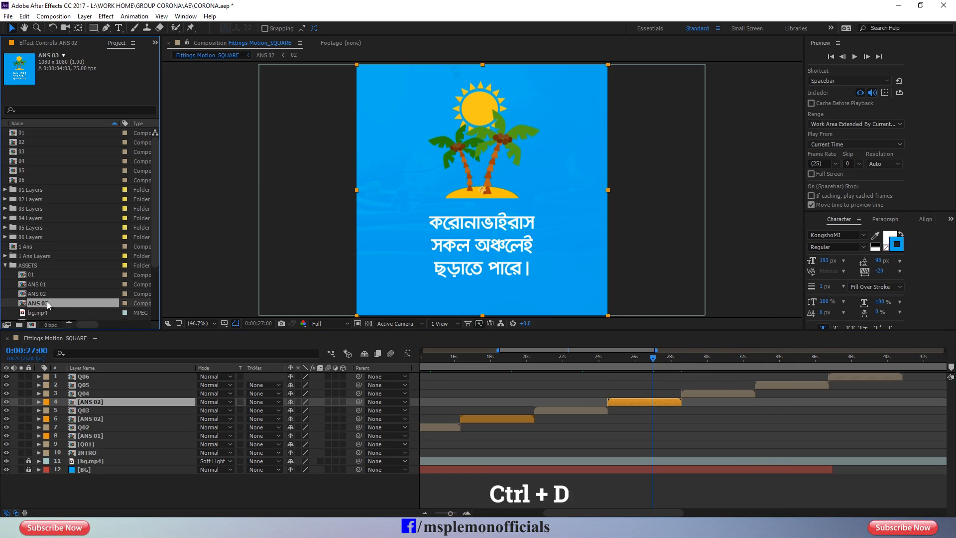
{"action": "left_click_drag", "start_coordinate": [47, 301], "coordinate": [100, 410]}
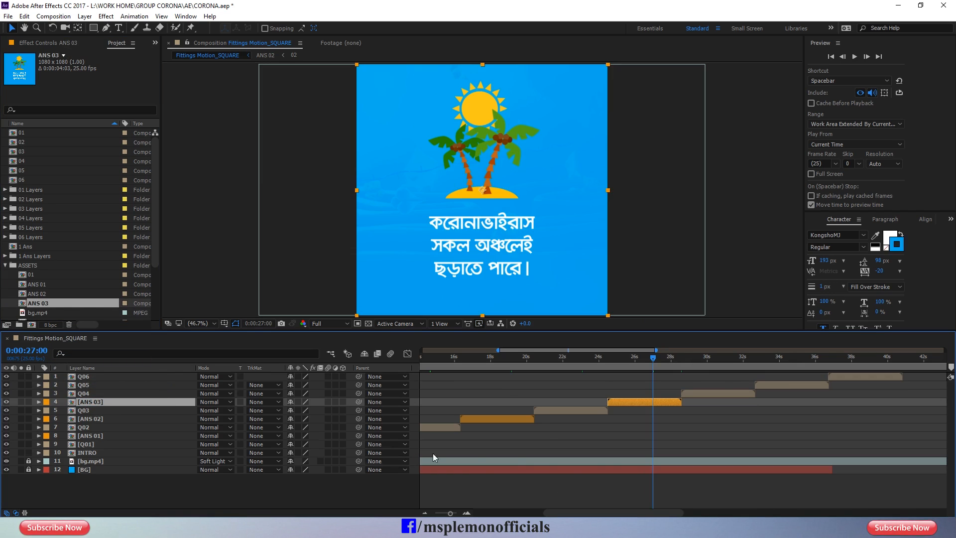
{"action": "left_click", "coordinate": [689, 420]}
{"action": "key", "text": "ctrl+s"}
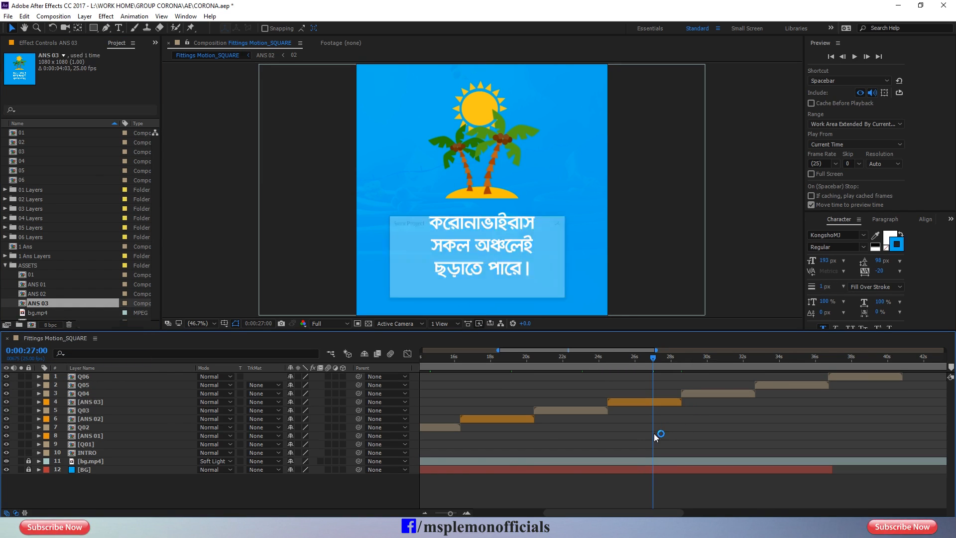
Open the ANS 03 composition and replace its text with the copied Bengali answer about mosquito bites.
{"action": "double_click", "coordinate": [647, 401]}
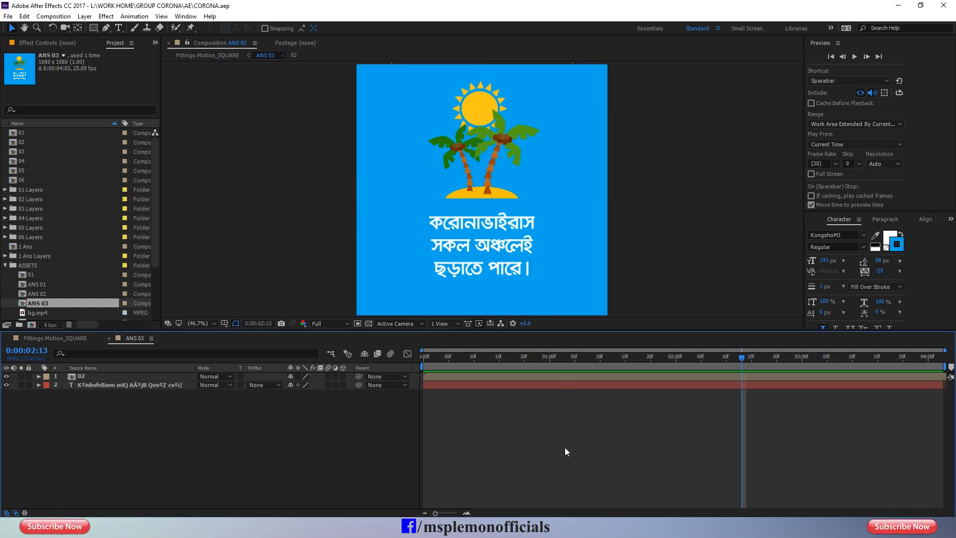
{"action": "double_click", "coordinate": [544, 386]}
{"action": "key", "text": "ctrl+v"}
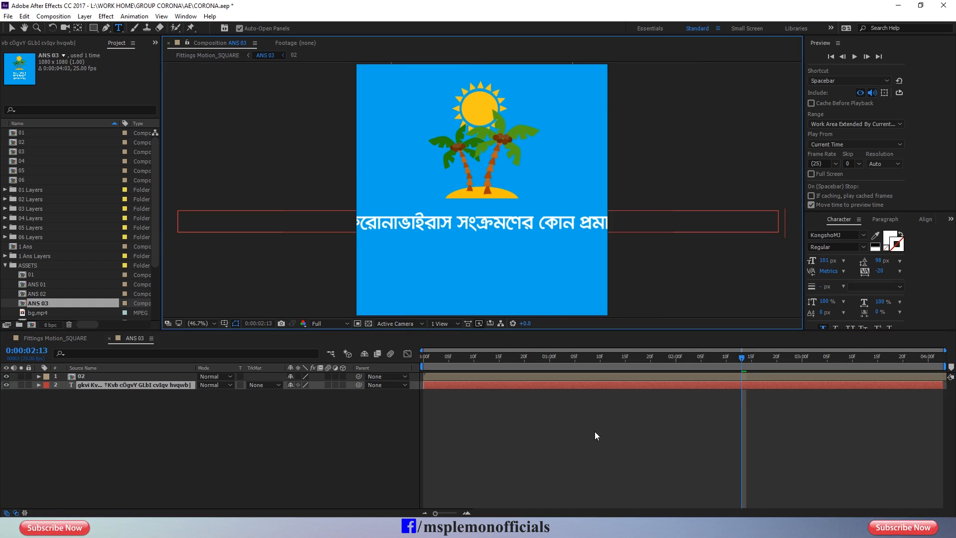
Break the answer text into four lines, after কামরের, করোনাভাইরাস and প্রমাণ, and finish editing the text.
{"action": "left_click", "coordinate": [460, 221]}
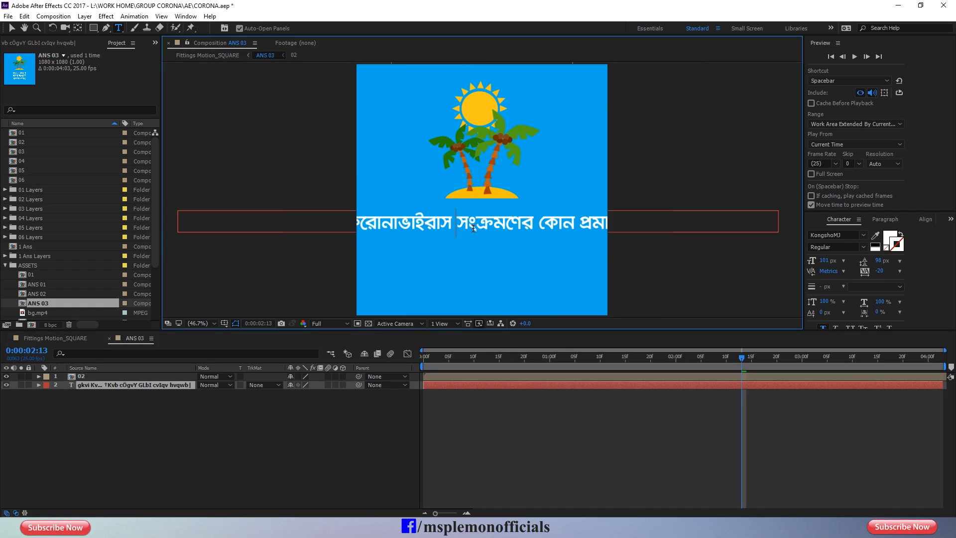
{"action": "key", "text": "Return"}
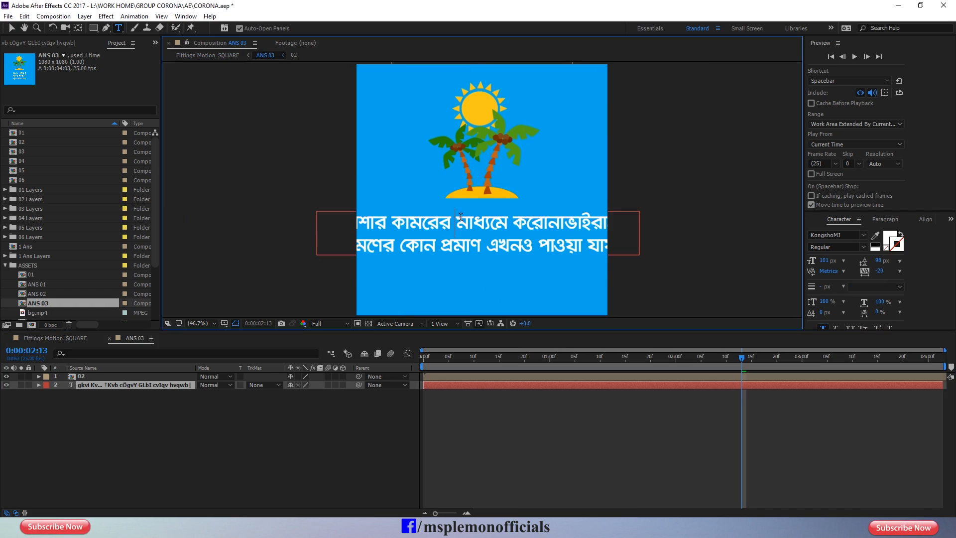
{"action": "key", "text": "Return"}
{"action": "left_click", "coordinate": [489, 275]}
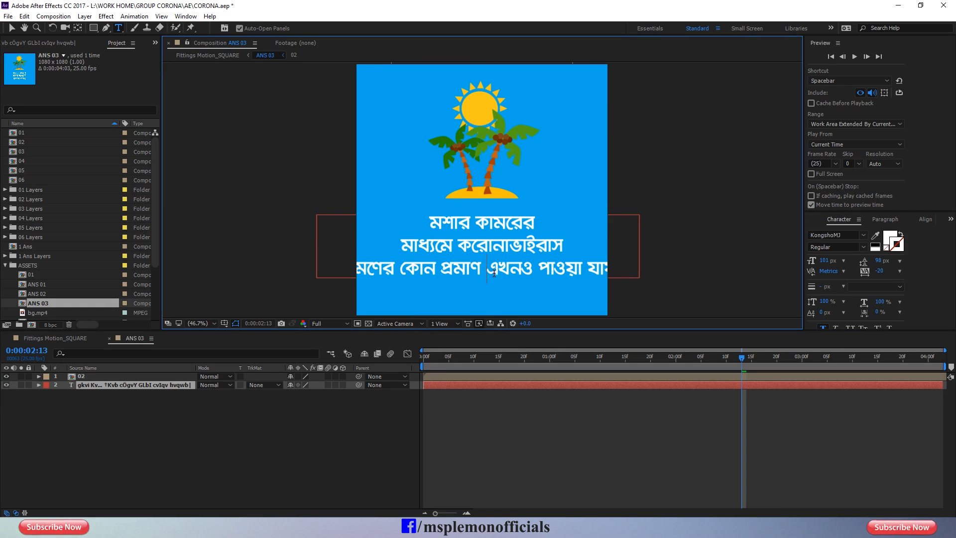
{"action": "key", "text": "Return"}
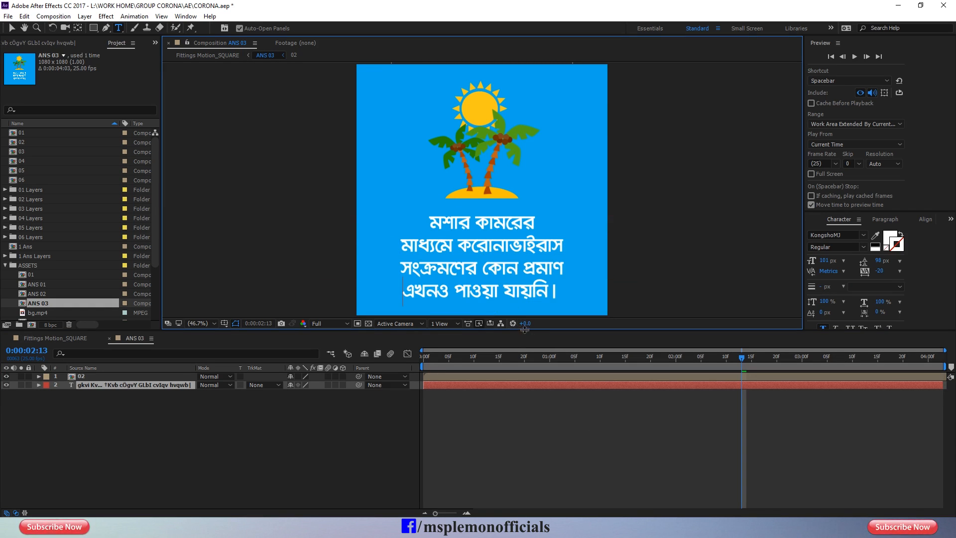
{"action": "left_click", "coordinate": [11, 28]}
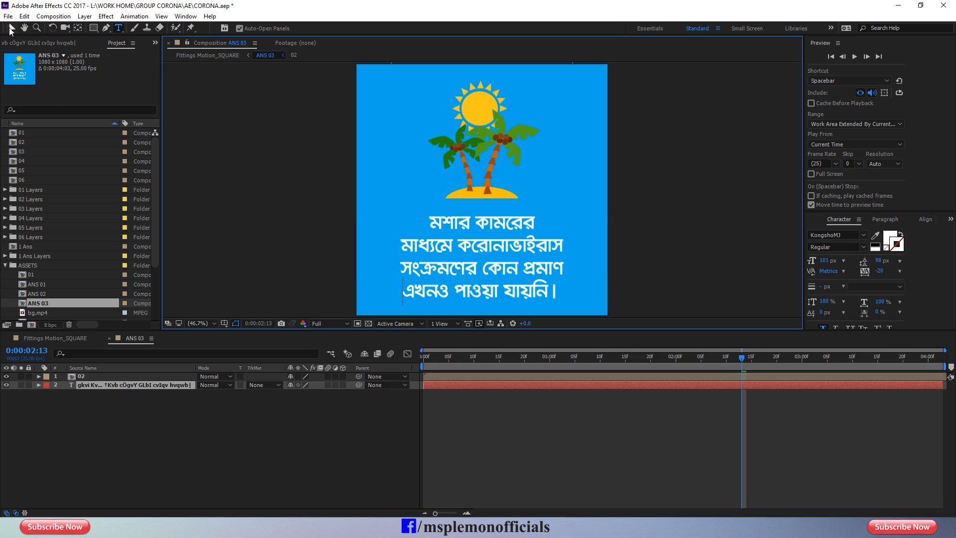
{"action": "left_click", "coordinate": [575, 452]}
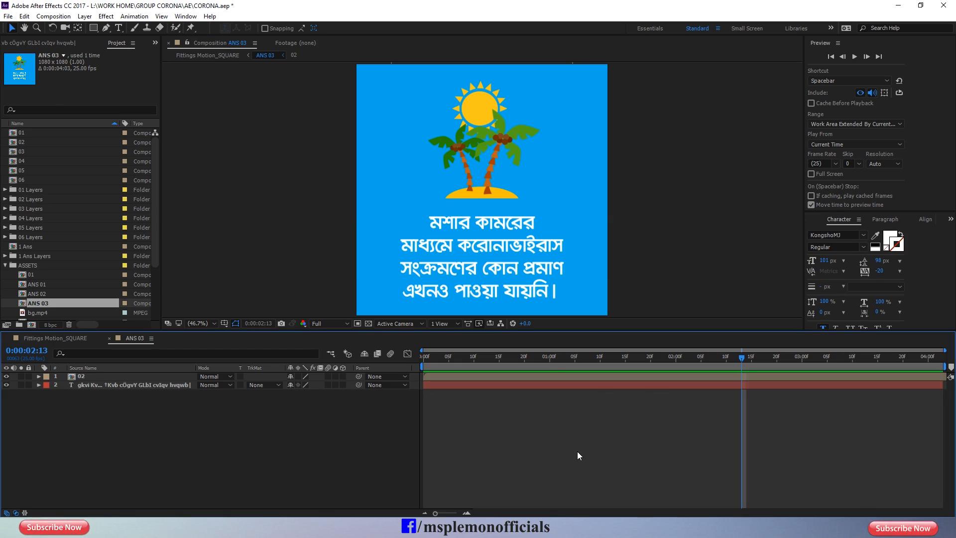
Delete the 02 palm tree layer from ANS 03 and add the 03 composition above the answer text layer.
{"action": "left_click", "coordinate": [435, 376]}
{"action": "key", "text": "Delete"}
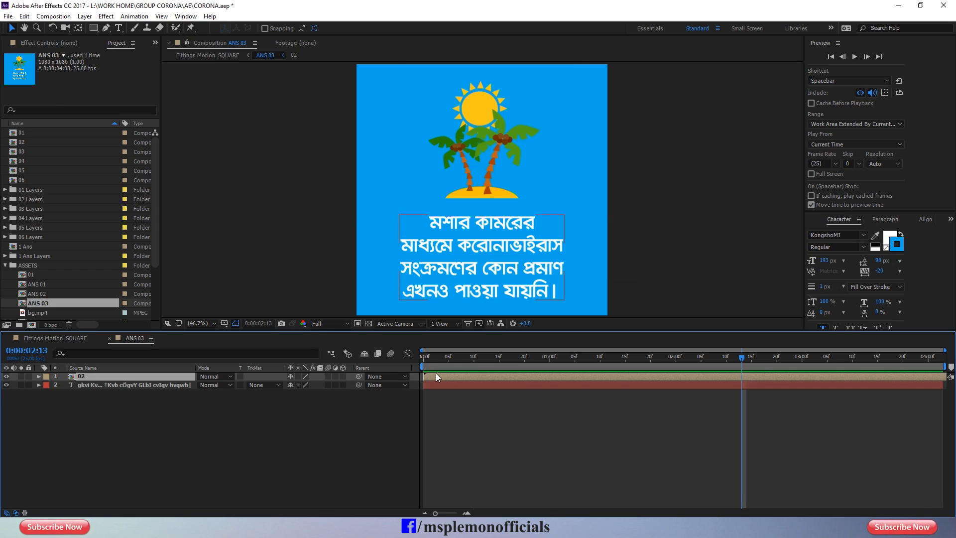
{"action": "left_click", "coordinate": [25, 151]}
{"action": "left_click", "coordinate": [23, 158]}
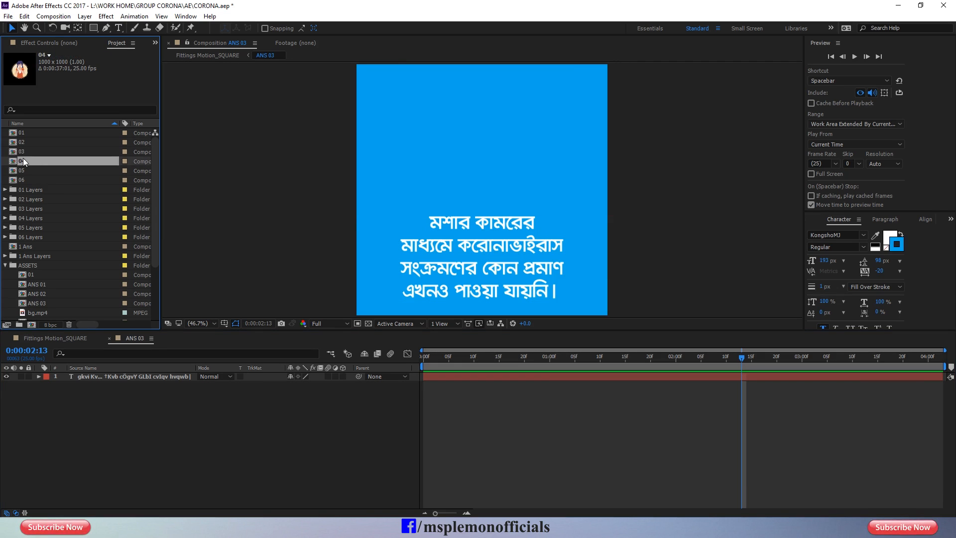
{"action": "left_click_drag", "start_coordinate": [25, 152], "coordinate": [97, 375]}
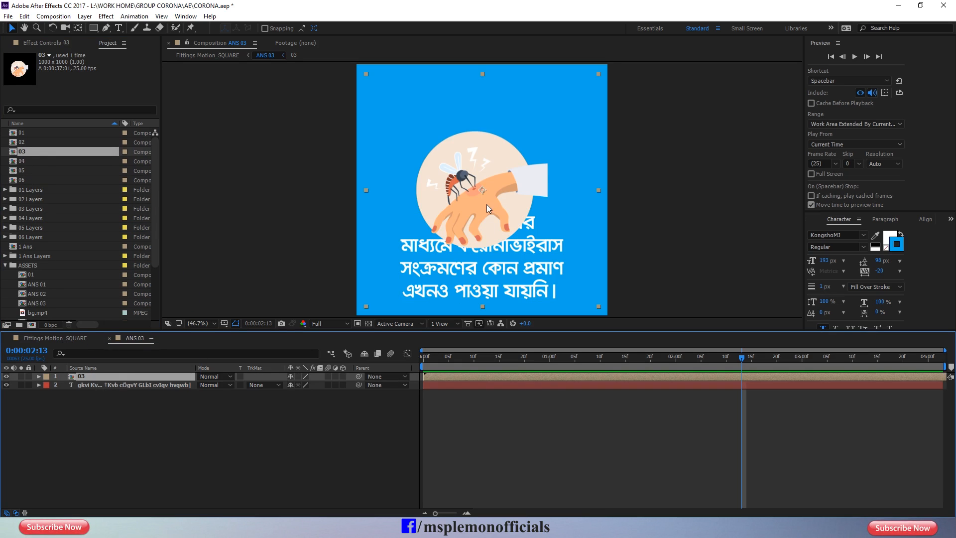
Move the 03 mosquito bite illustration up so it sits just above the answer text, then close the ANS 03 composition.
{"action": "left_click_drag", "start_coordinate": [487, 204], "coordinate": [486, 164]}
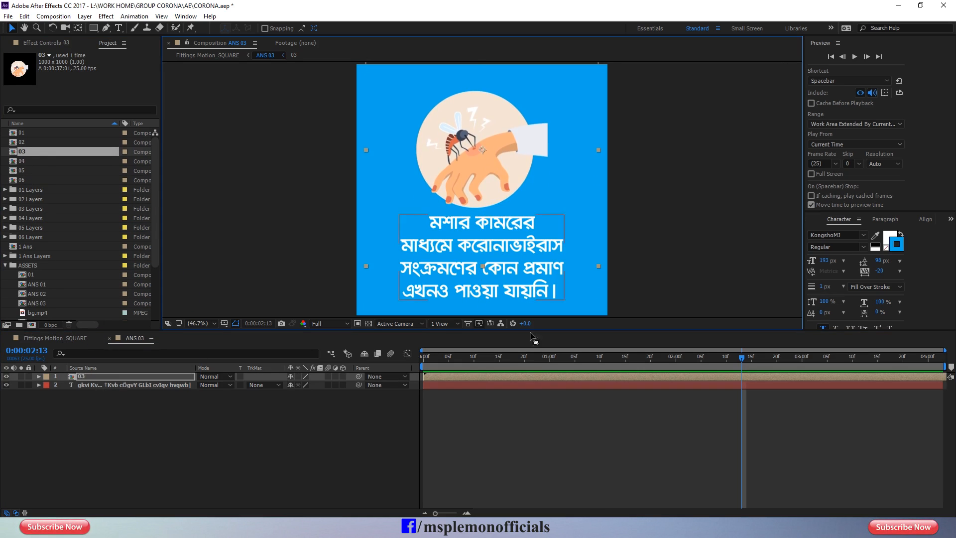
{"action": "left_click", "coordinate": [533, 442]}
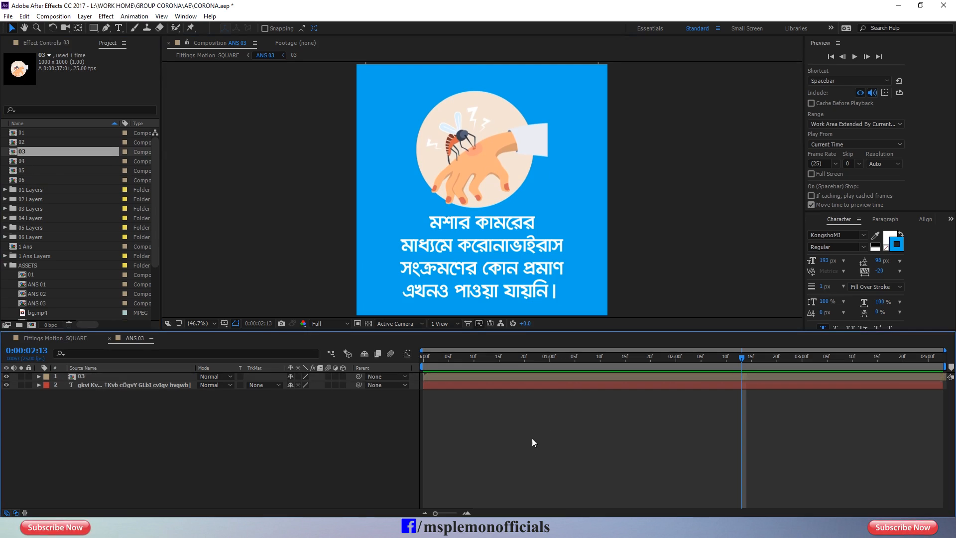
{"action": "left_click", "coordinate": [110, 339]}
Duplicate the ANS 03 layer, stack the copy above Q04 and start it at Q04's end at 0:00:32:16.
{"action": "left_click", "coordinate": [571, 358]}
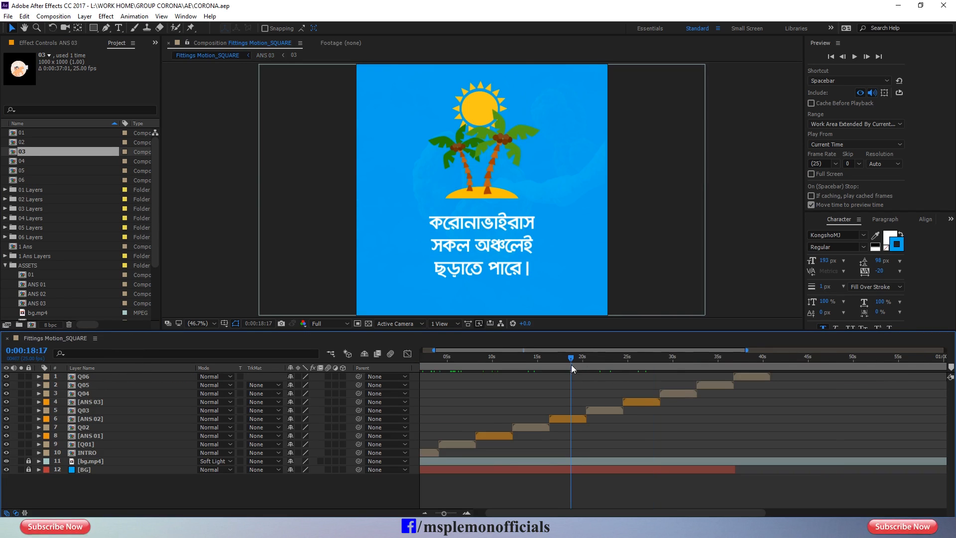
{"action": "left_click", "coordinate": [644, 363]}
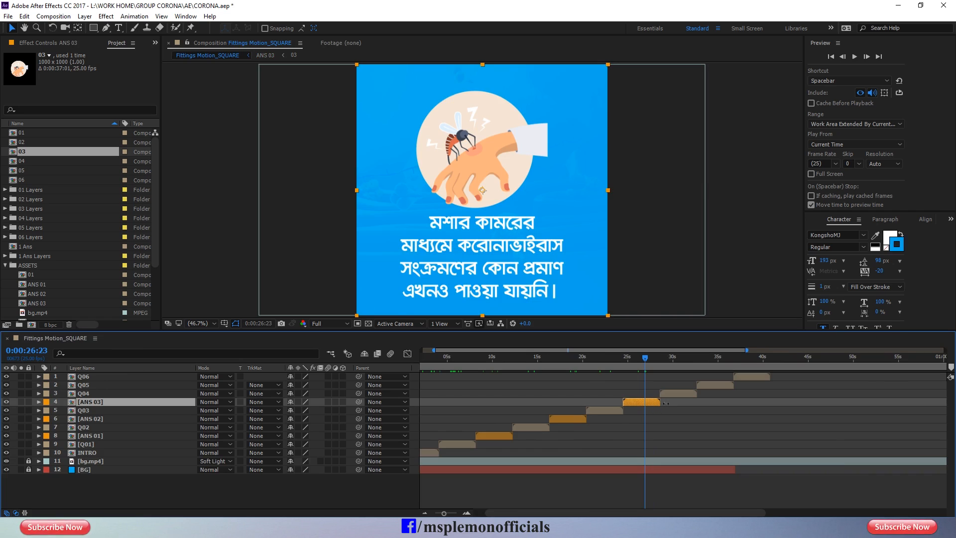
{"action": "key", "text": "ctrl+d"}
{"action": "key", "text": "ctrl+bracketright"}
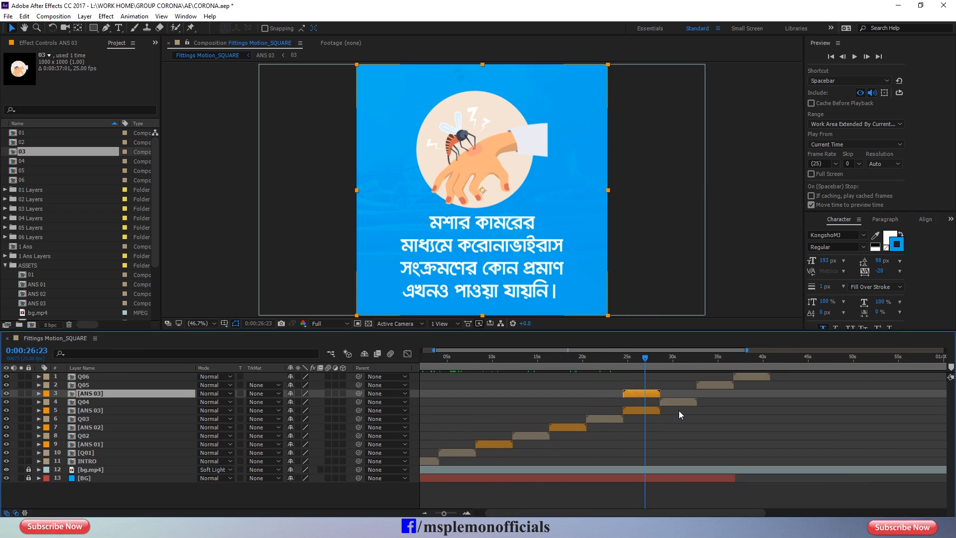
{"action": "left_click", "coordinate": [693, 401]}
{"action": "key", "text": "o"}
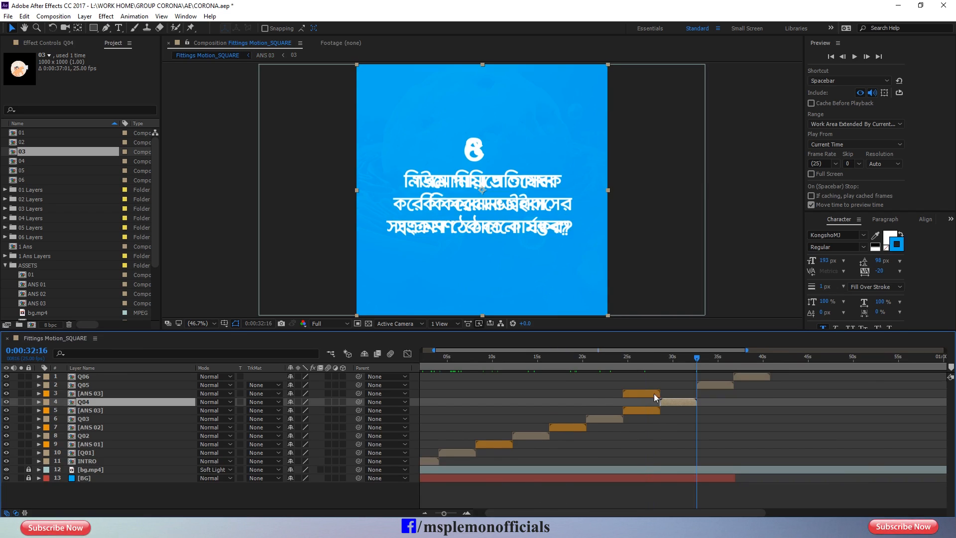
{"action": "left_click", "coordinate": [646, 392]}
{"action": "key", "text": "bracketleft"}
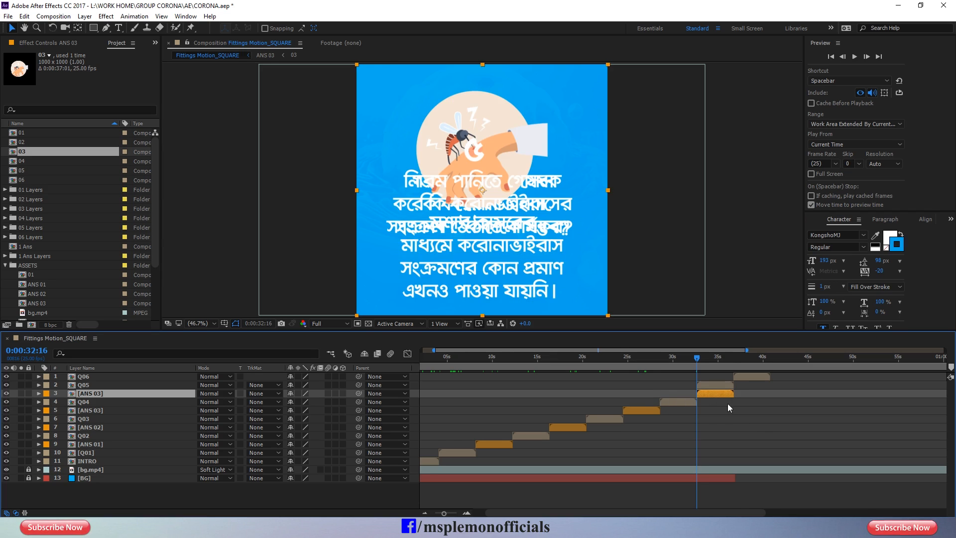
Shift the Q05 and Q06 layers later together so Q05 starts where the upper ANS 03 layer ends, at 0:00:36:18.
{"action": "key", "text": "o"}
{"action": "left_click", "coordinate": [730, 385]}
{"action": "left_click", "coordinate": [746, 377], "text": "shift"}
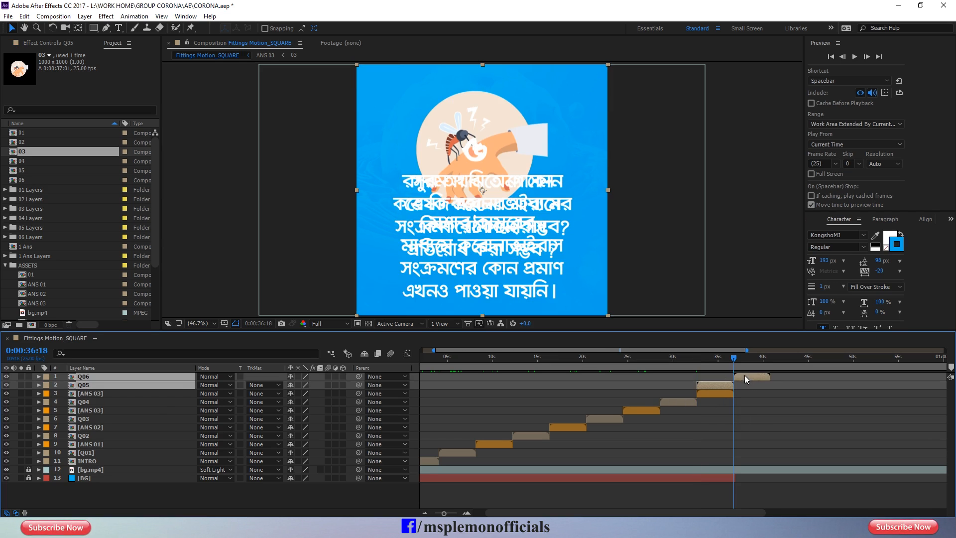
{"action": "left_click_drag", "start_coordinate": [715, 385], "coordinate": [742, 387]}
{"action": "left_click", "coordinate": [764, 415]}
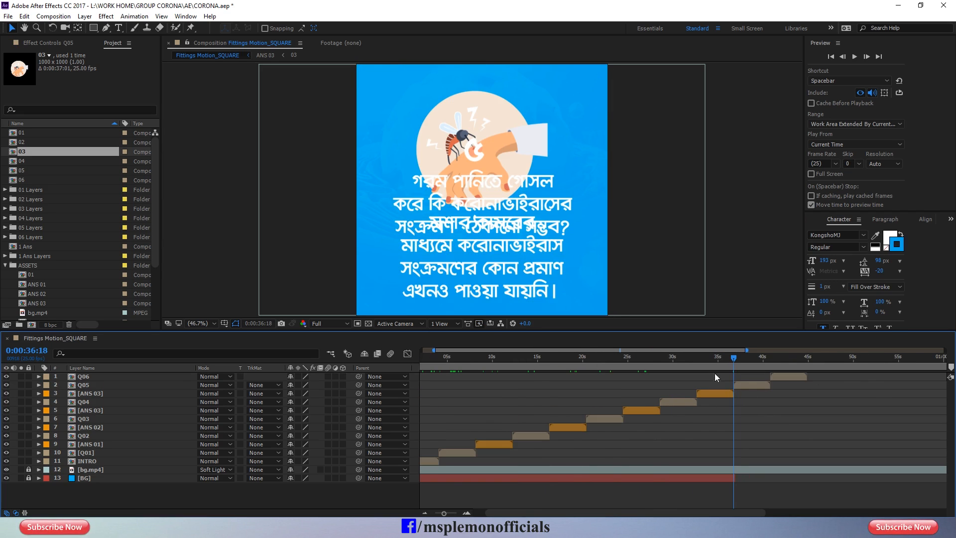
Duplicate the ANS 03 source composition and replace the ANS 03 layer following Q04 with the copy.
{"action": "left_click_drag", "start_coordinate": [713, 358], "coordinate": [720, 358]}
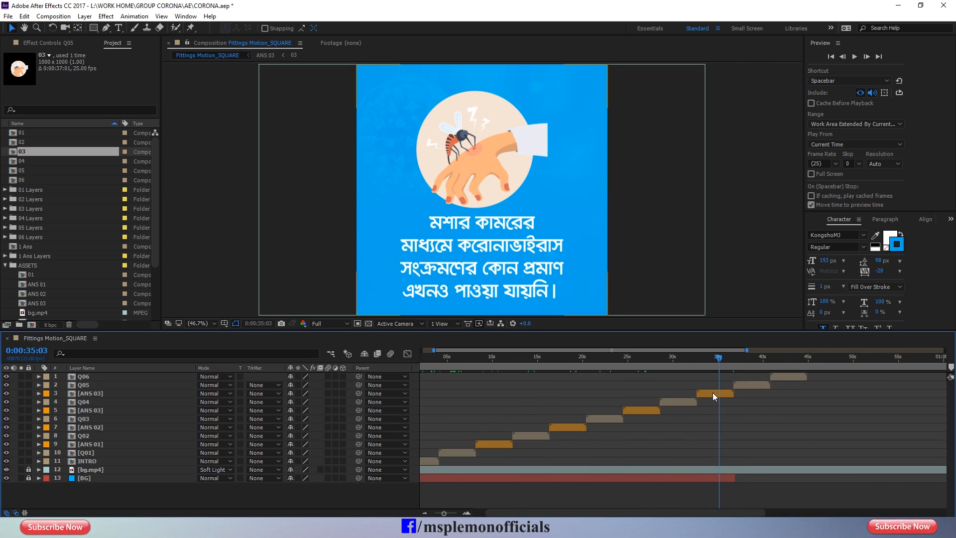
{"action": "left_click", "coordinate": [712, 393]}
{"action": "right_click", "coordinate": [713, 393]}
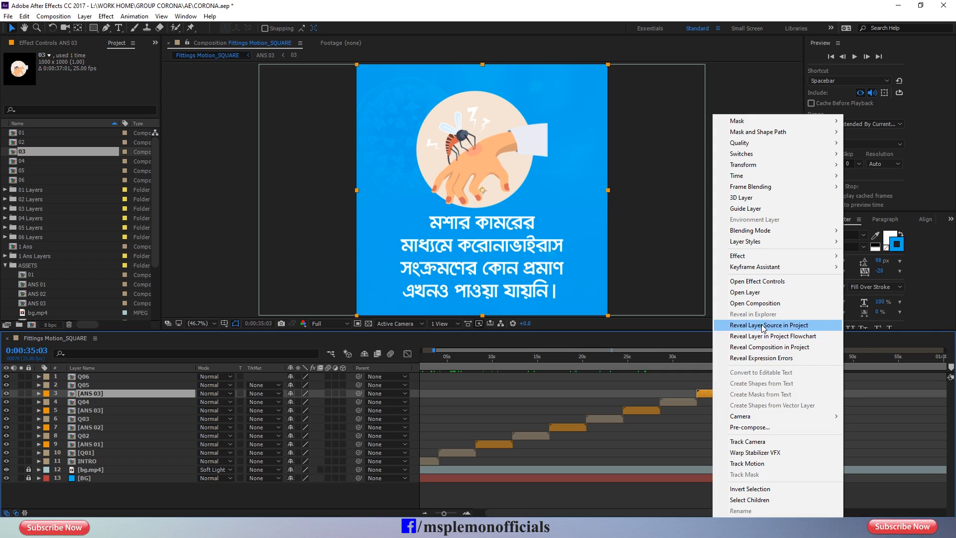
{"action": "left_click", "coordinate": [762, 325]}
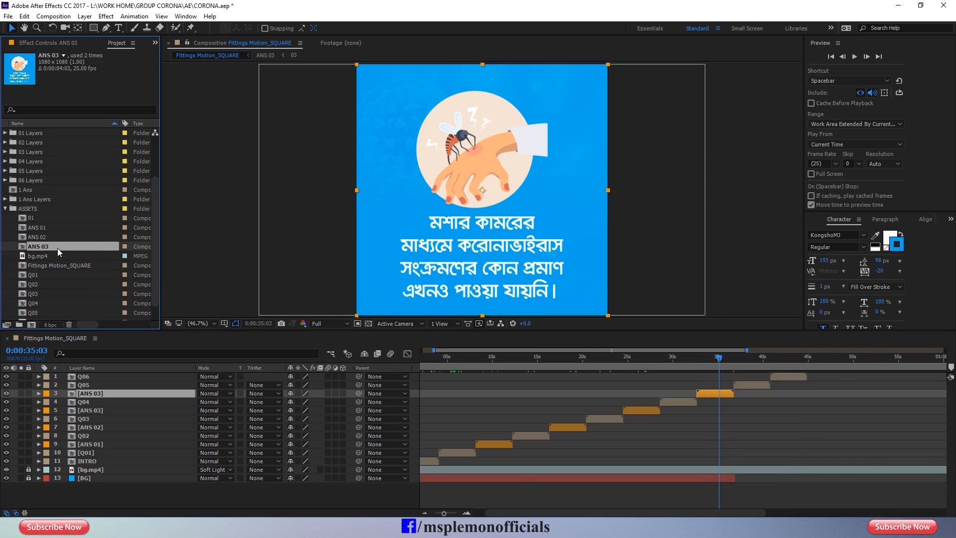
{"action": "key", "text": "ctrl+d"}
{"action": "left_click_drag", "start_coordinate": [46, 257], "coordinate": [88, 394]}
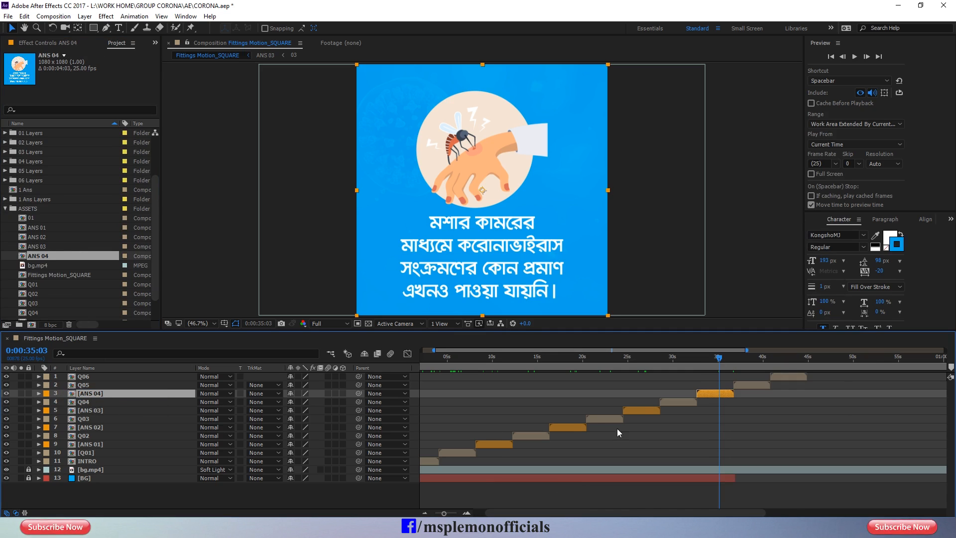
Replace the mosquito answer text in the ANS 04 composition with the copied answer about pneumonia vaccines.
{"action": "double_click", "coordinate": [716, 393]}
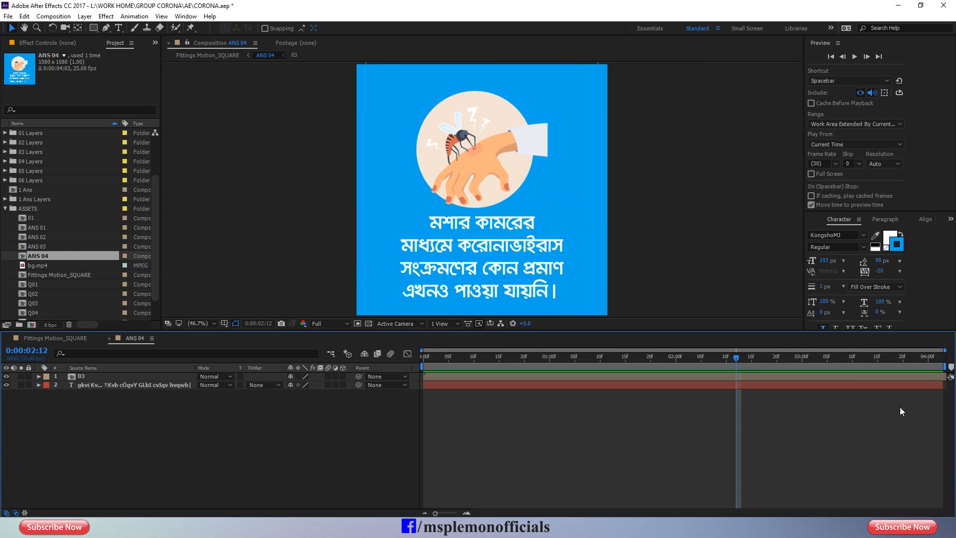
{"action": "double_click", "coordinate": [571, 385]}
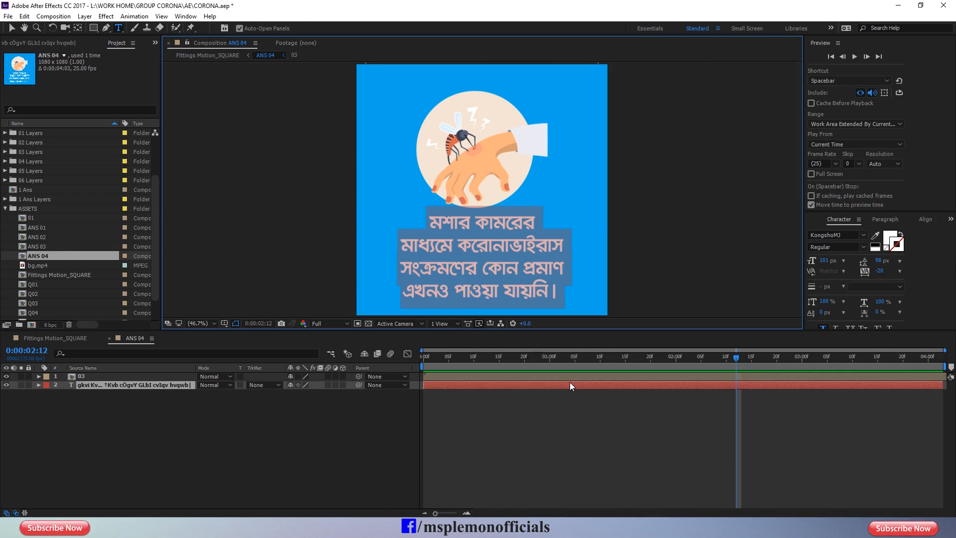
{"action": "key", "text": "ctrl+v"}
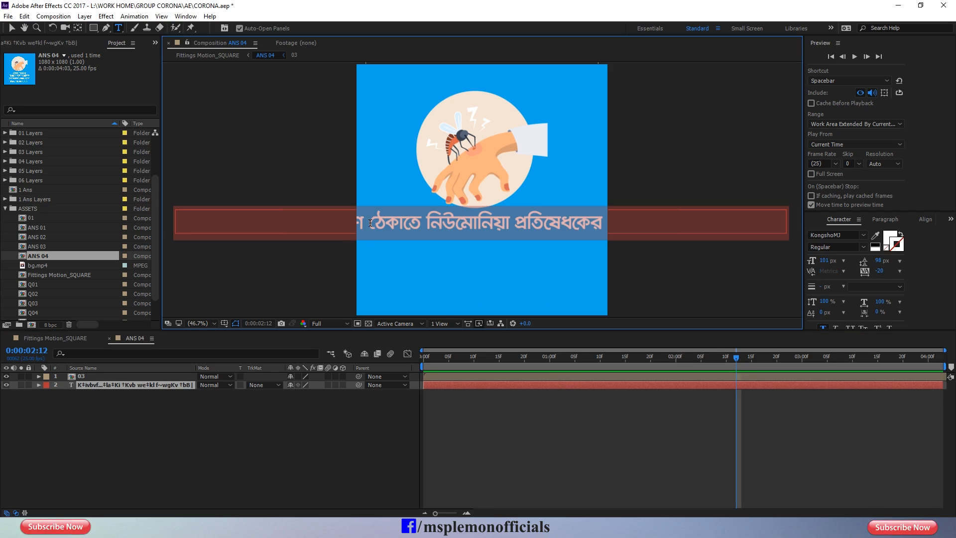
Break the ANS 04 text into three lines after সংক্রমণ and প্রতিষেধকের, then save the project and close the composition.
{"action": "left_click", "coordinate": [370, 223]}
{"action": "key", "text": "Return"}
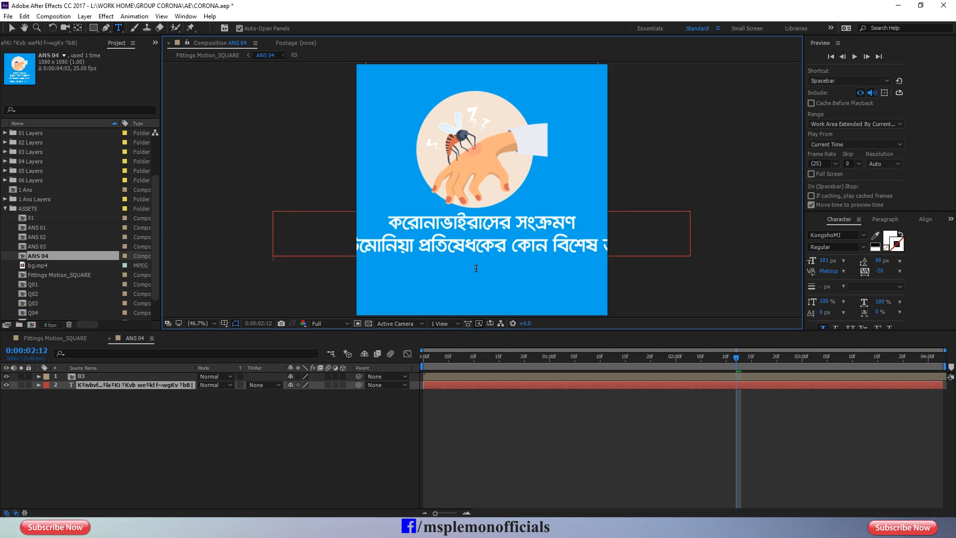
{"action": "left_click", "coordinate": [516, 246]}
{"action": "key", "text": "BackSpace"}
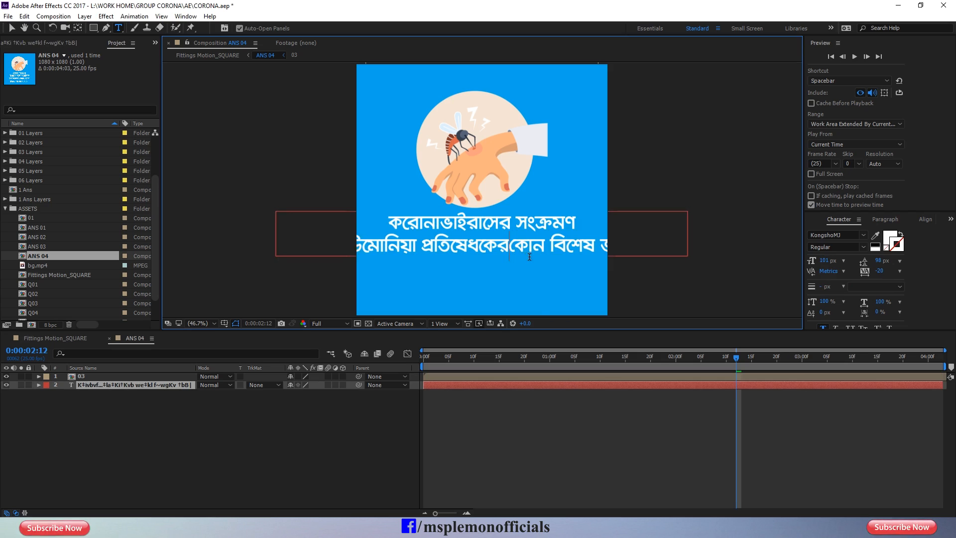
{"action": "key", "text": "Return"}
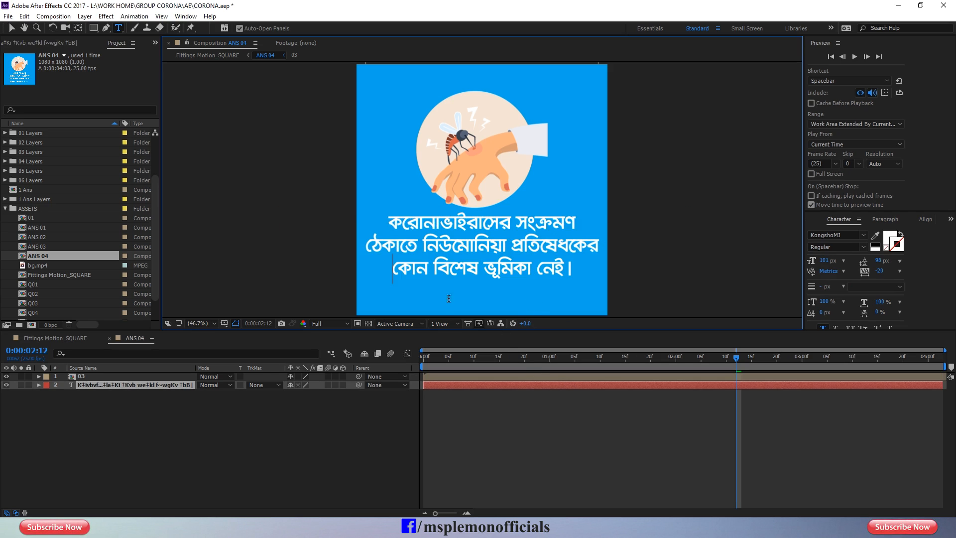
{"action": "left_click", "coordinate": [454, 387]}
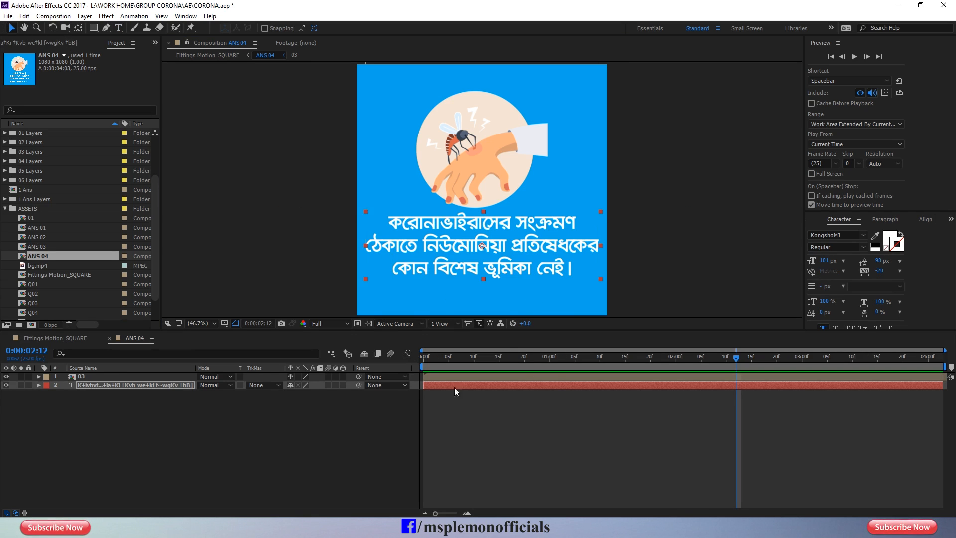
{"action": "left_click", "coordinate": [497, 434]}
{"action": "key", "text": "ctrl+s"}
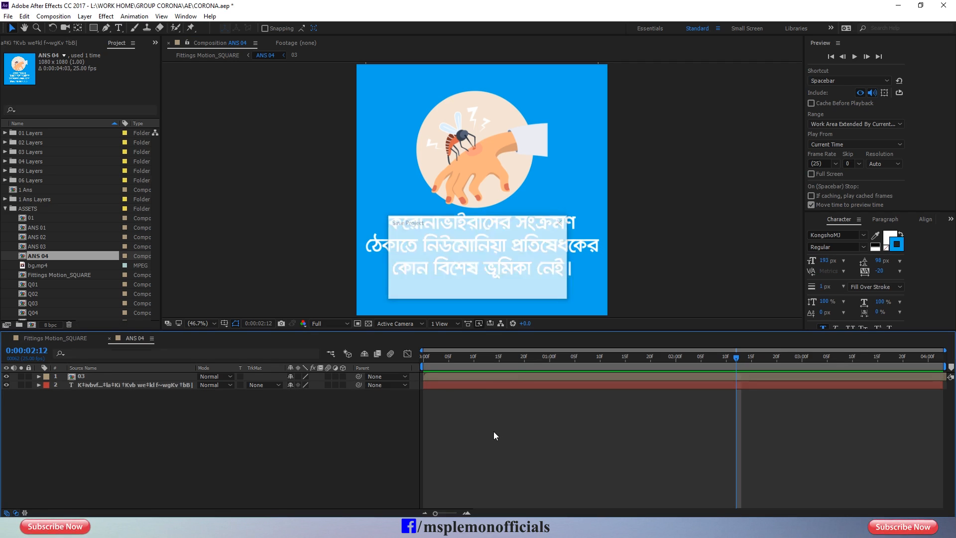
{"action": "left_click", "coordinate": [109, 338]}
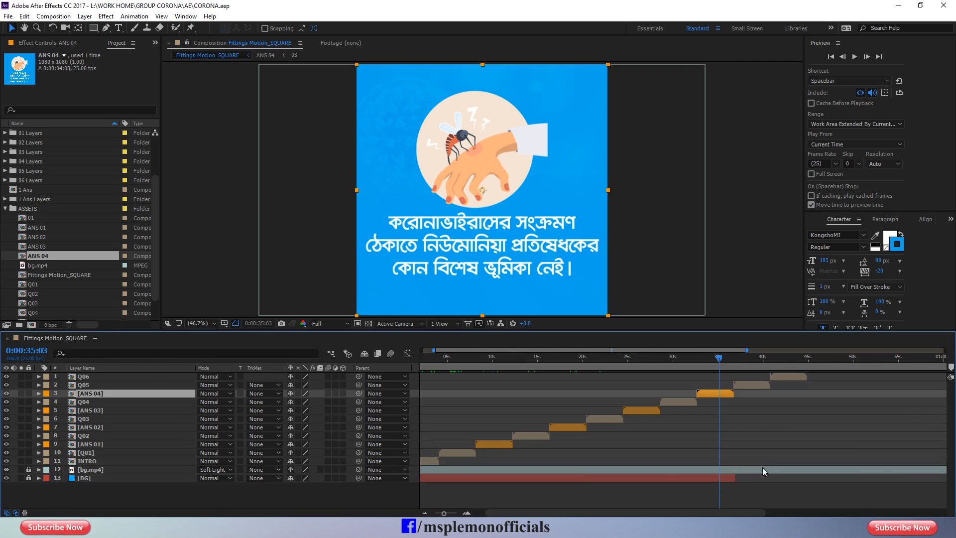
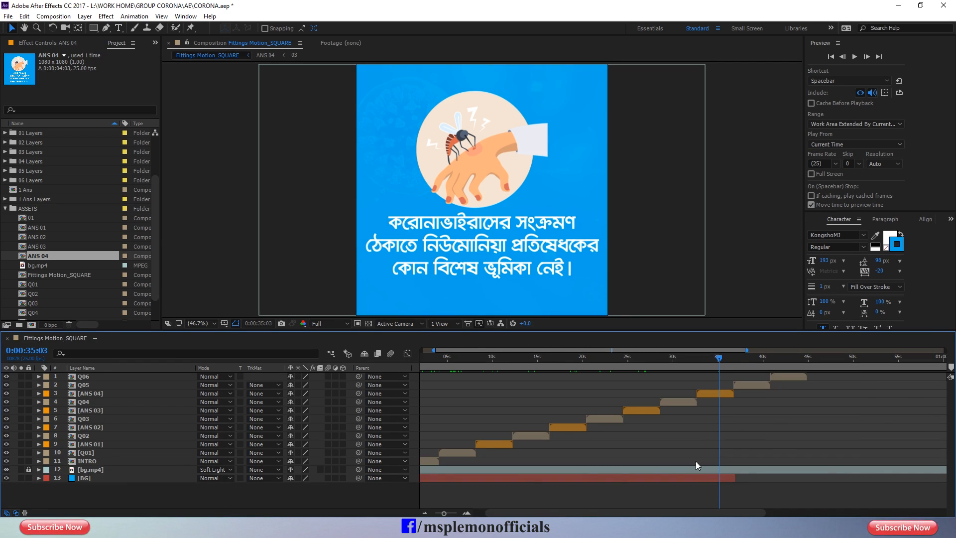
Extend the blue BG layer to the end of the main composition's timeline and lock it.
{"action": "left_click_drag", "start_coordinate": [735, 478], "coordinate": [943, 478]}
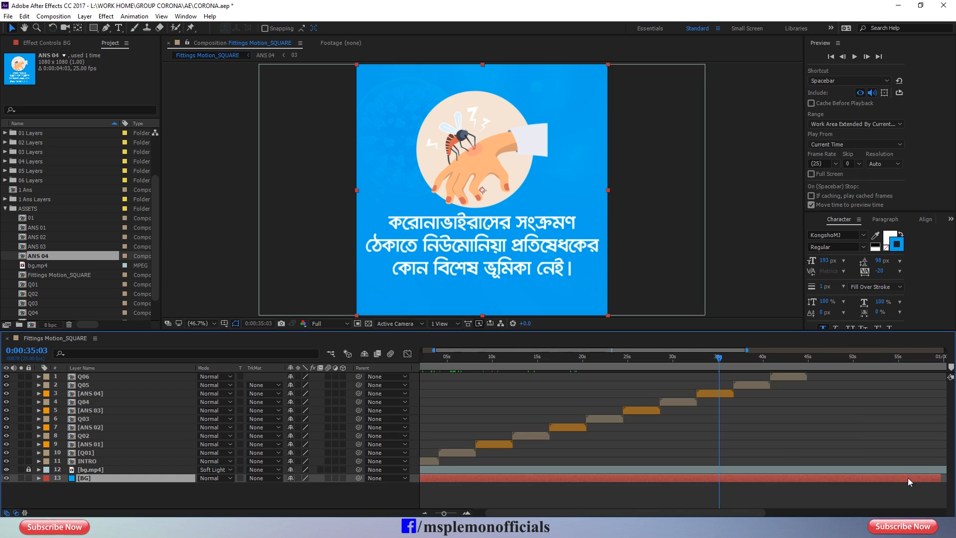
{"action": "key", "text": "minus"}
{"action": "key", "text": "minus"}
{"action": "left_click_drag", "start_coordinate": [743, 478], "coordinate": [944, 478]}
{"action": "left_click", "coordinate": [28, 478]}
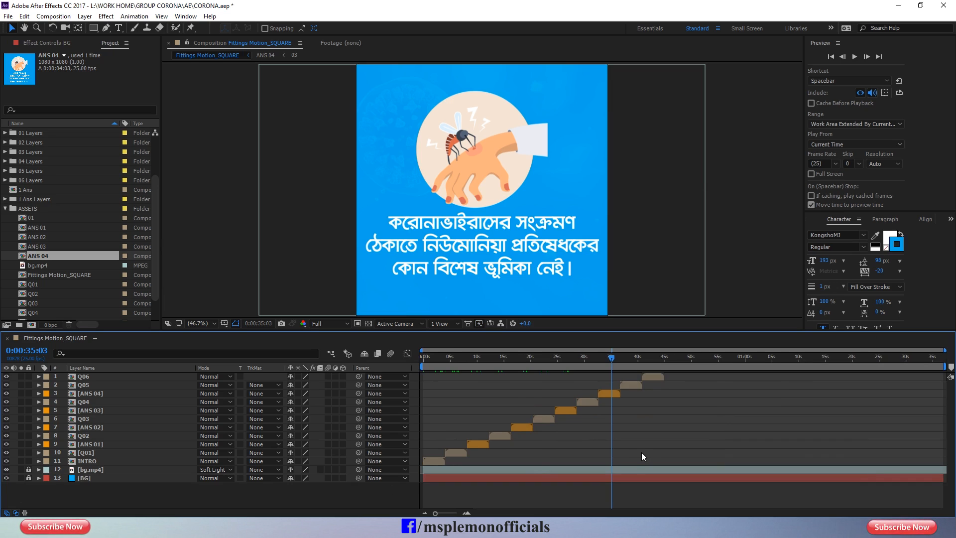
Replace the 03 mosquito illustration in the ANS 04 composition with the 04 composition, placed above the text layer.
{"action": "left_click_drag", "start_coordinate": [563, 356], "coordinate": [611, 360]}
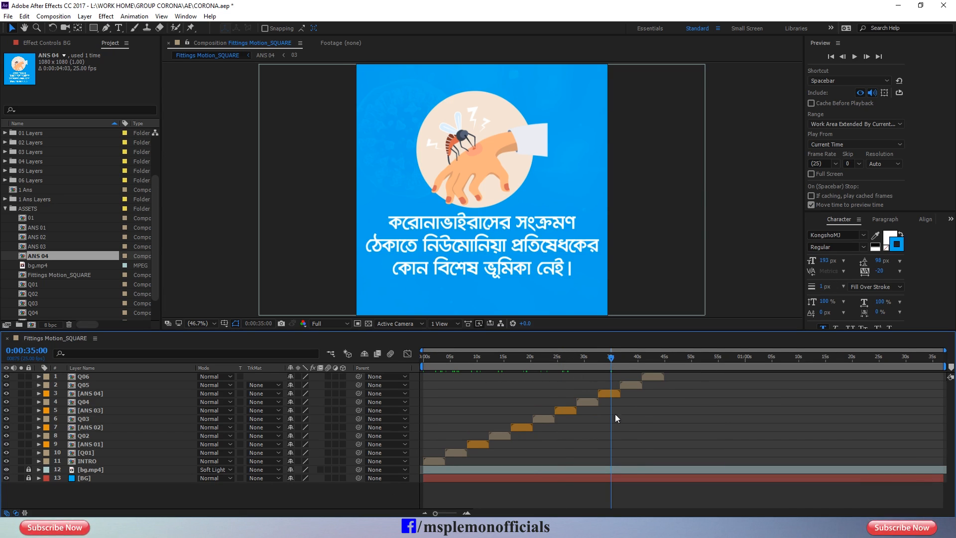
{"action": "double_click", "coordinate": [607, 394]}
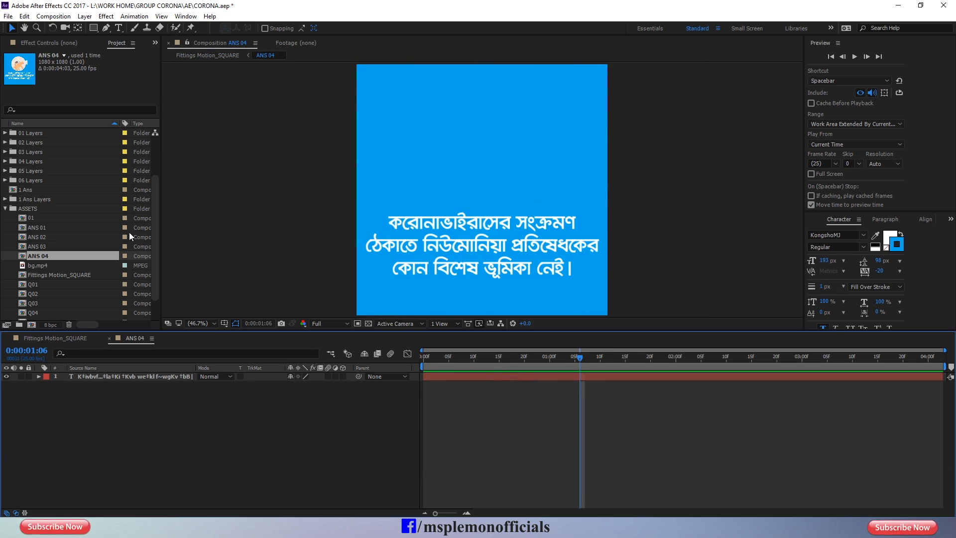
{"action": "scroll", "coordinate": [34, 214], "scroll_direction": "up", "scroll_amount": 3}
{"action": "left_click", "coordinate": [29, 161]}
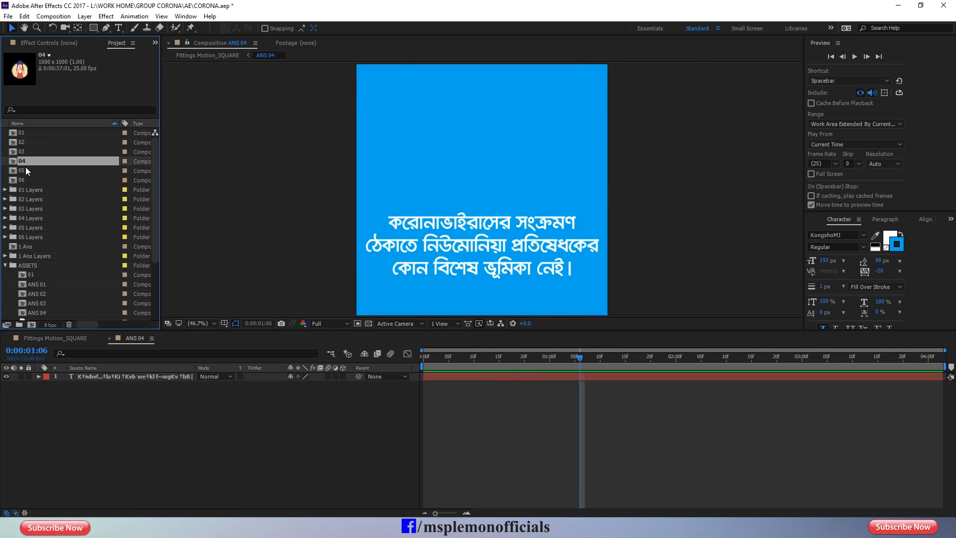
{"action": "left_click_drag", "start_coordinate": [29, 164], "coordinate": [124, 379]}
{"action": "left_click", "coordinate": [184, 417]}
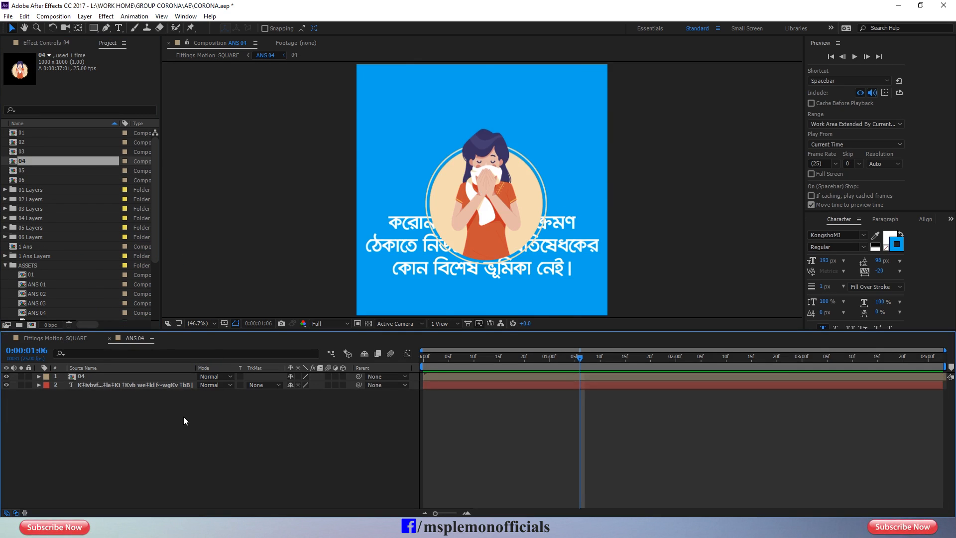
Move the 04 illustration of the sneezing woman up so it sits just above the answer text, then close the ANS 04 composition.
{"action": "left_click", "coordinate": [126, 376]}
{"action": "left_click_drag", "start_coordinate": [485, 207], "coordinate": [485, 153]}
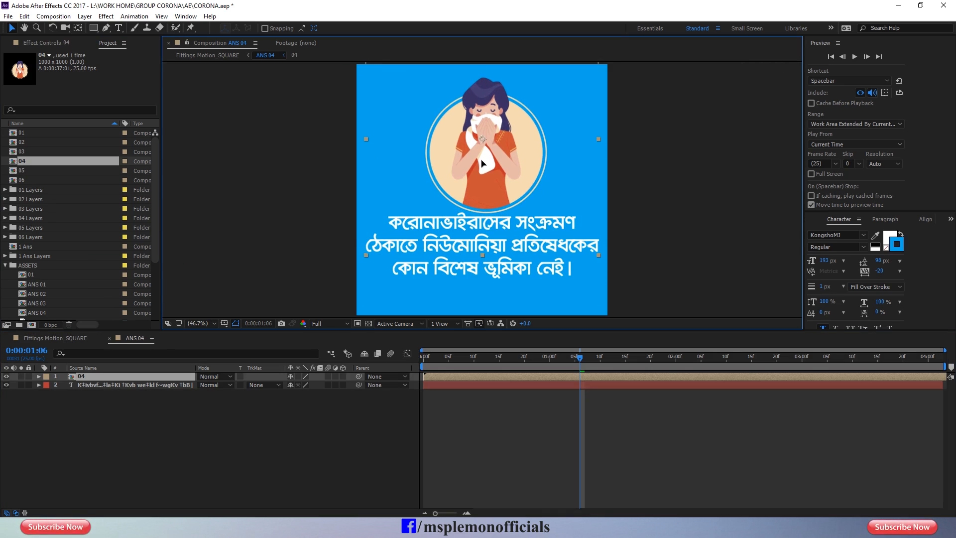
{"action": "key", "text": "Return"}
{"action": "left_click", "coordinate": [228, 452]}
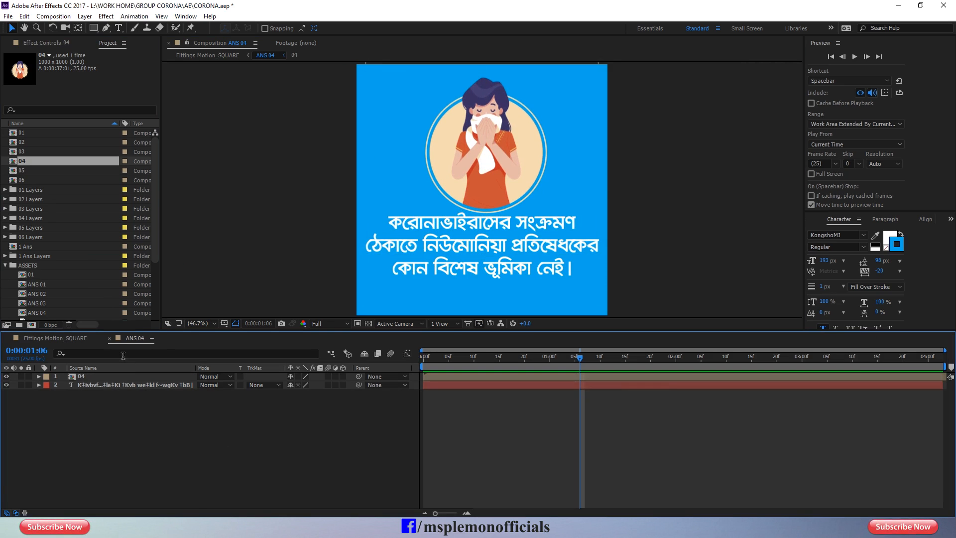
{"action": "left_click", "coordinate": [109, 339]}
{"action": "left_click", "coordinate": [638, 416]}
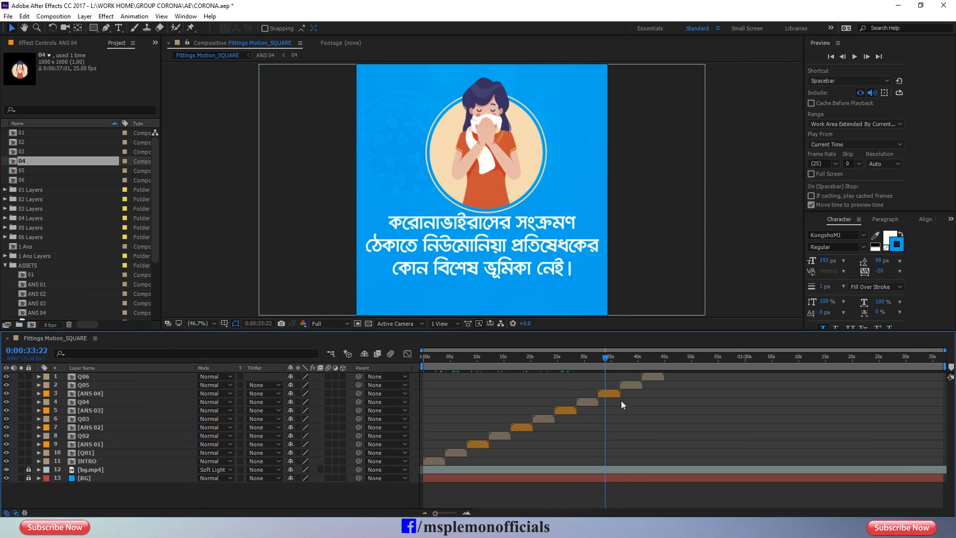
Duplicate the ANS 04 layer, stack the copy above Q05 and start it at Q05's end at 0:00:40:20.
{"action": "left_click", "coordinate": [614, 392]}
{"action": "key", "text": "o"}
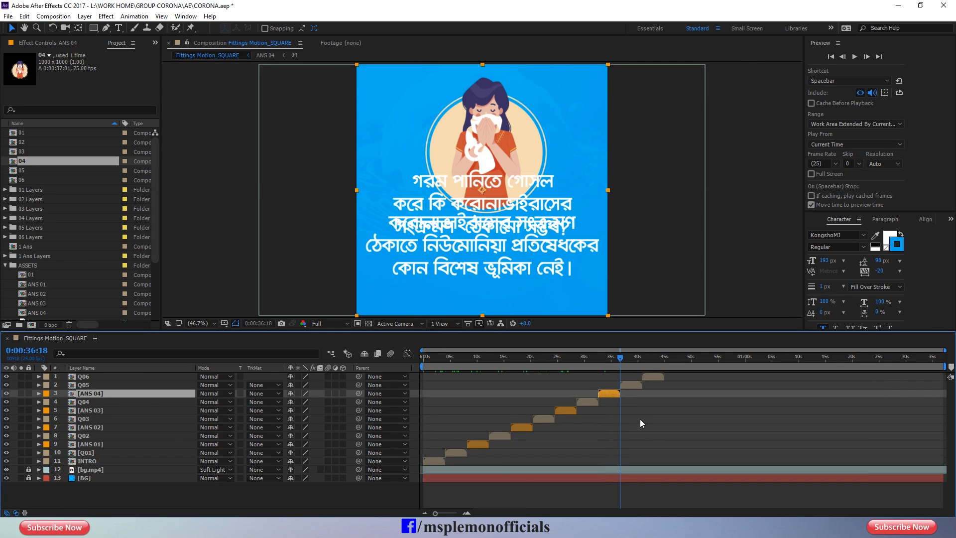
{"action": "key", "text": "ctrl+d"}
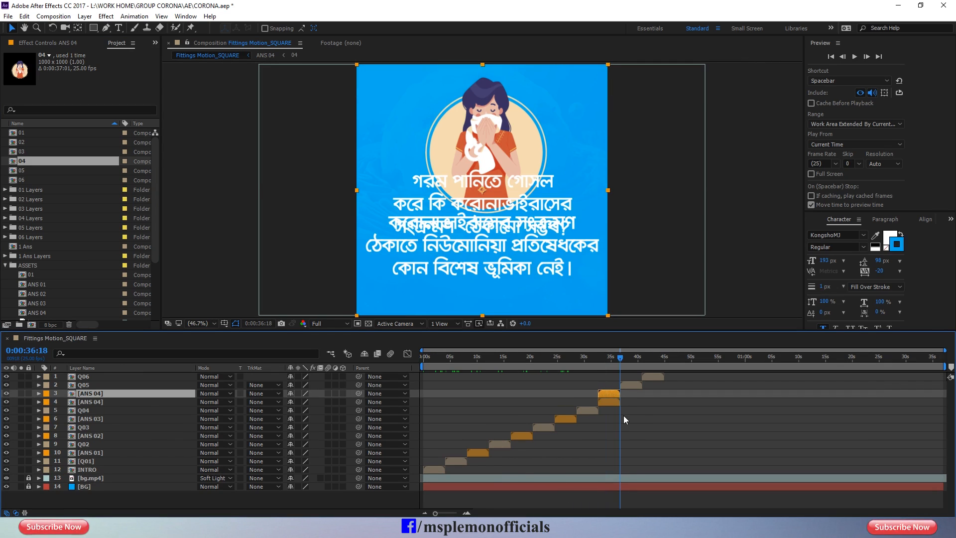
{"action": "key", "text": "ctrl+bracketright"}
{"action": "left_click", "coordinate": [623, 416]}
{"action": "left_click", "coordinate": [635, 393]}
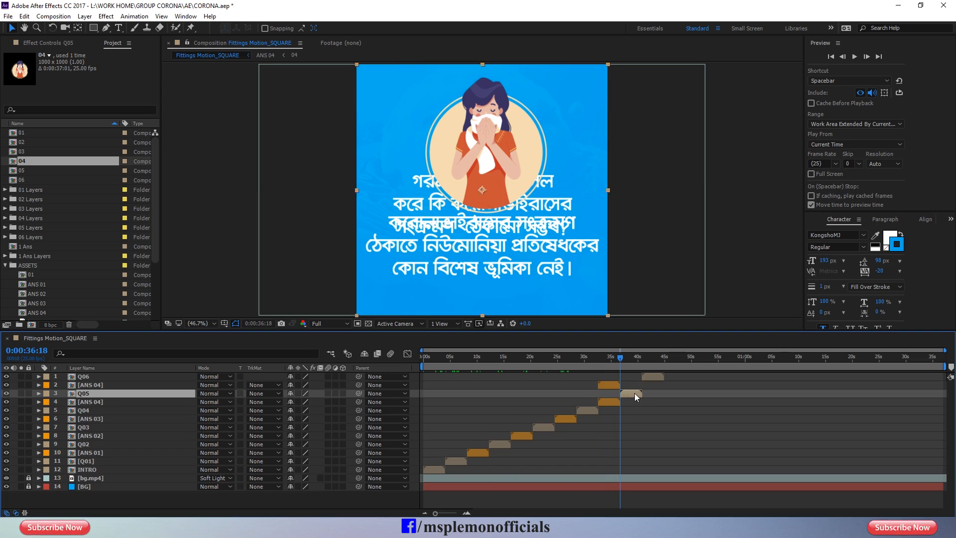
{"action": "key", "text": "o"}
{"action": "left_click", "coordinate": [611, 384]}
{"action": "key", "text": "bracketleft"}
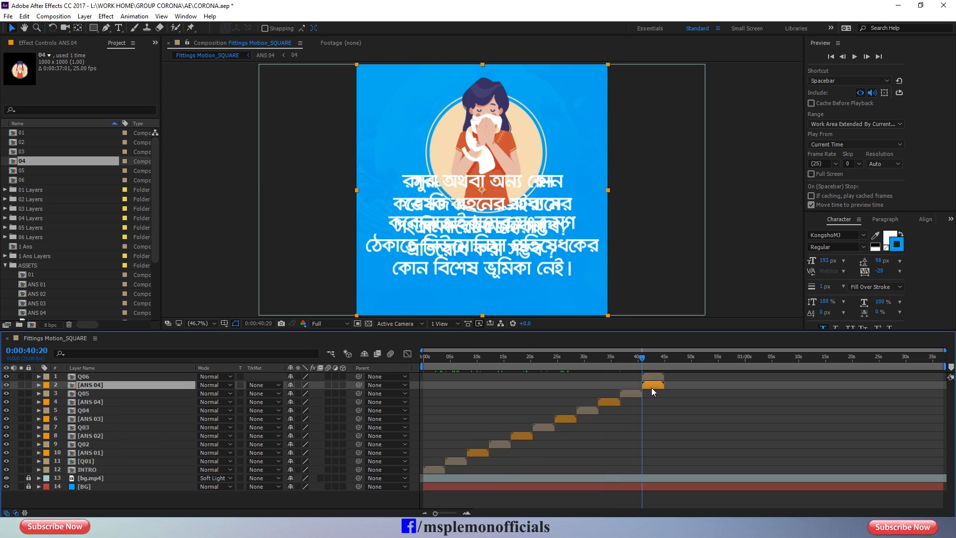
Shift the Q06 layer later so it starts where the upper ANS 04 layer ends, at 0:00:44:22.
{"action": "key", "text": "o"}
{"action": "left_click", "coordinate": [662, 376]}
{"action": "key", "text": "bracketleft"}
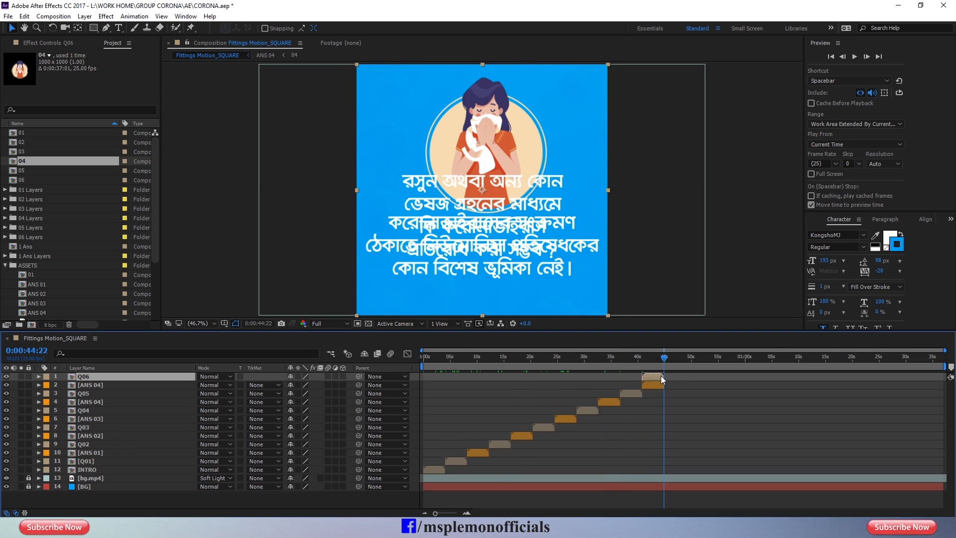
{"action": "left_click", "coordinate": [651, 359]}
{"action": "left_click", "coordinate": [683, 405]}
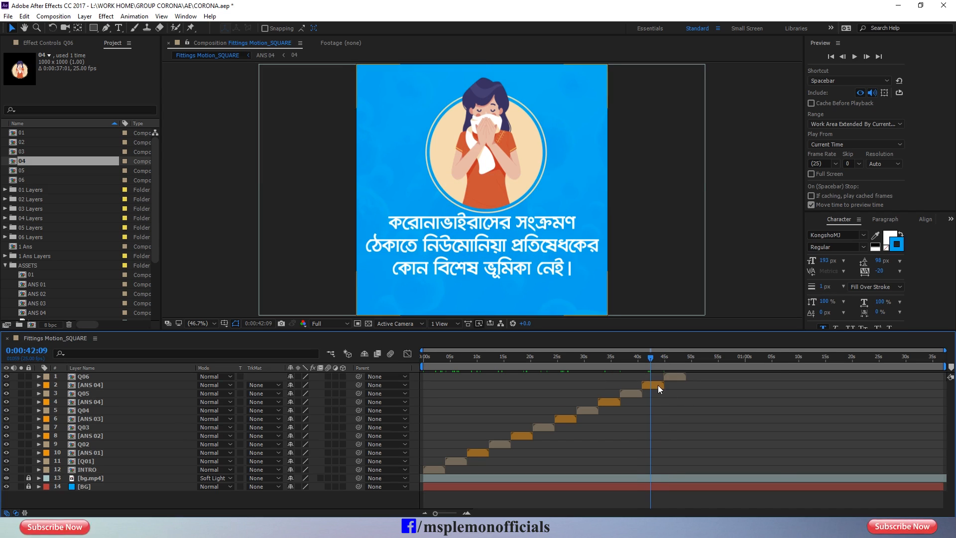
Duplicate the ANS 04 source composition and replace the ANS 04 layer following Q05 with the copy.
{"action": "left_click", "coordinate": [659, 385]}
{"action": "right_click", "coordinate": [650, 386]}
{"action": "left_click", "coordinate": [697, 347]}
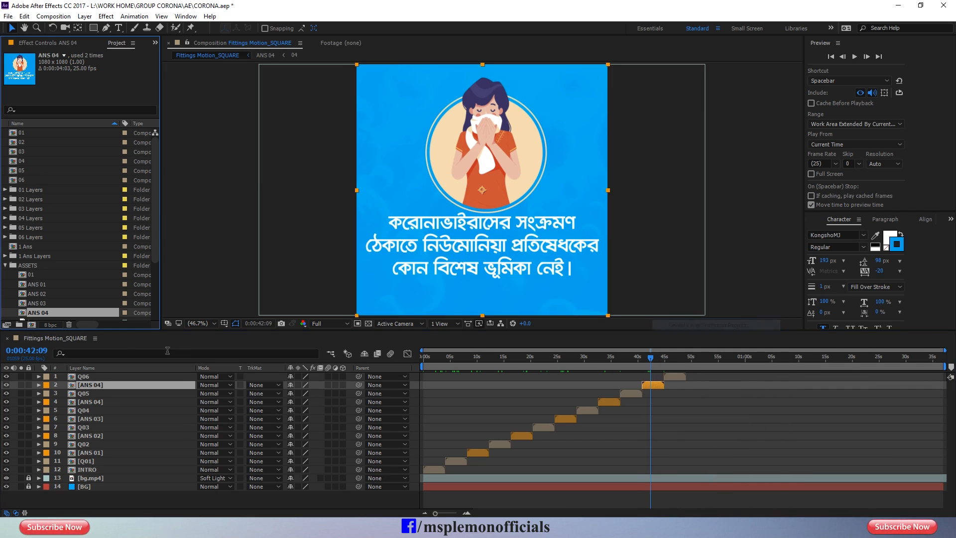
{"action": "scroll", "coordinate": [100, 252], "scroll_direction": "down", "scroll_amount": 2}
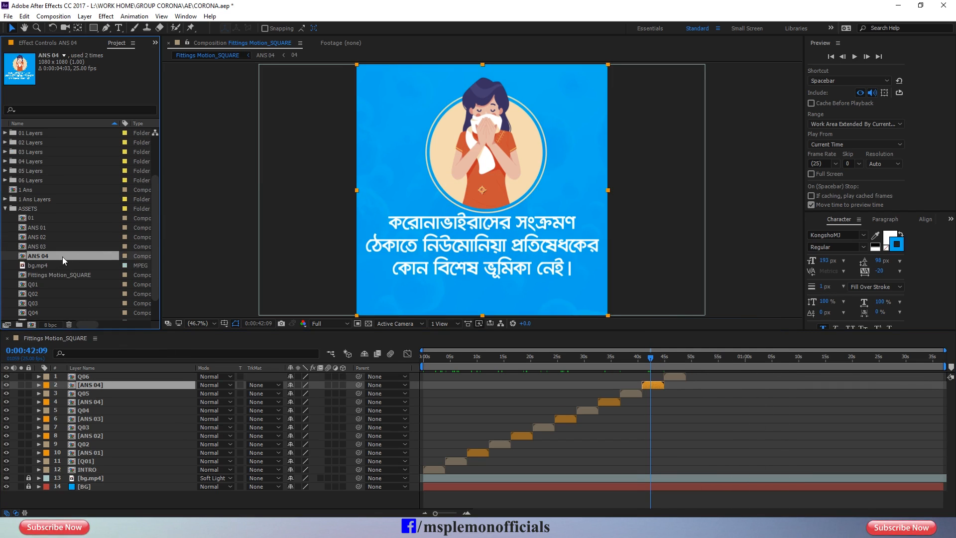
{"action": "key", "text": "ctrl+d"}
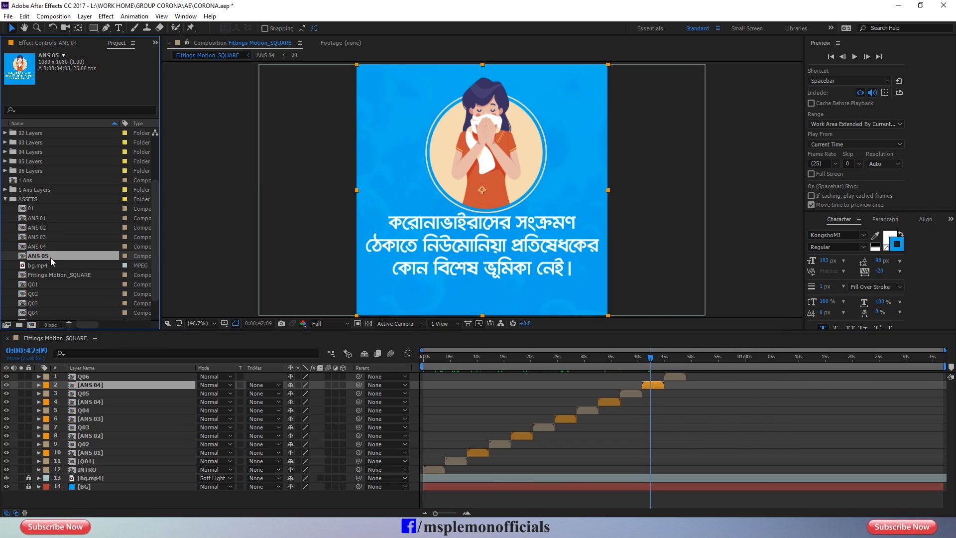
{"action": "left_click_drag", "start_coordinate": [104, 372], "coordinate": [101, 386]}
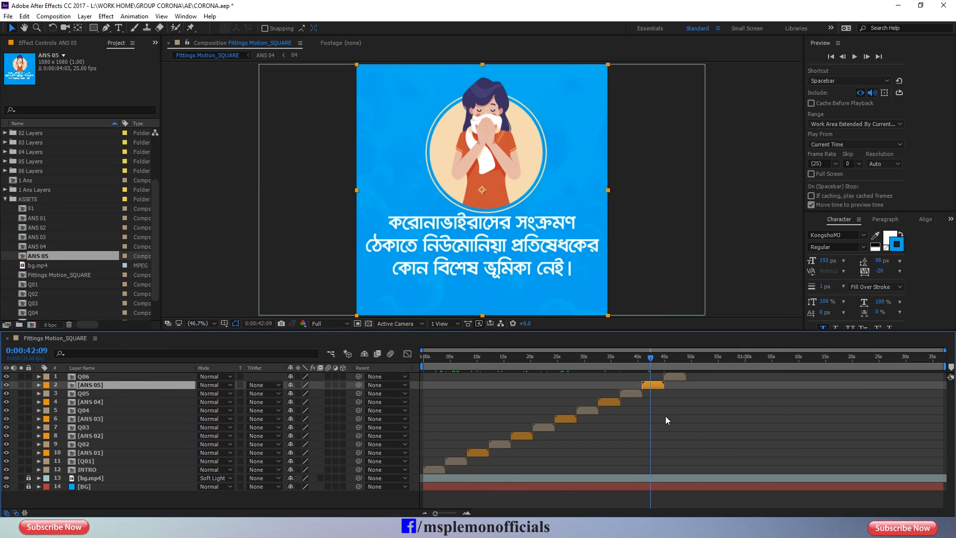
Replace the ANS 05 text with the copied hot-water bathing sentence and break it into three lines after করে and করোনাভাইরাসের.
{"action": "double_click", "coordinate": [653, 385]}
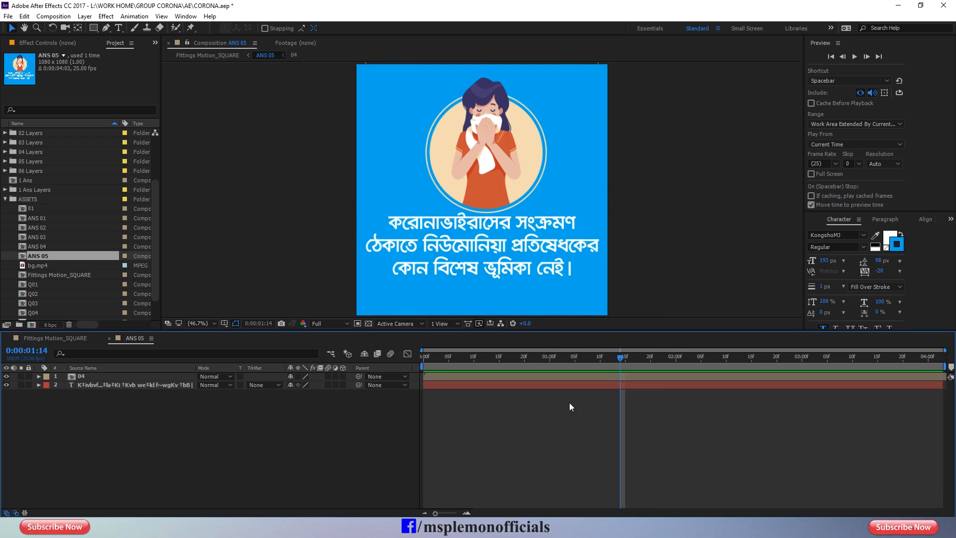
{"action": "double_click", "coordinate": [557, 386]}
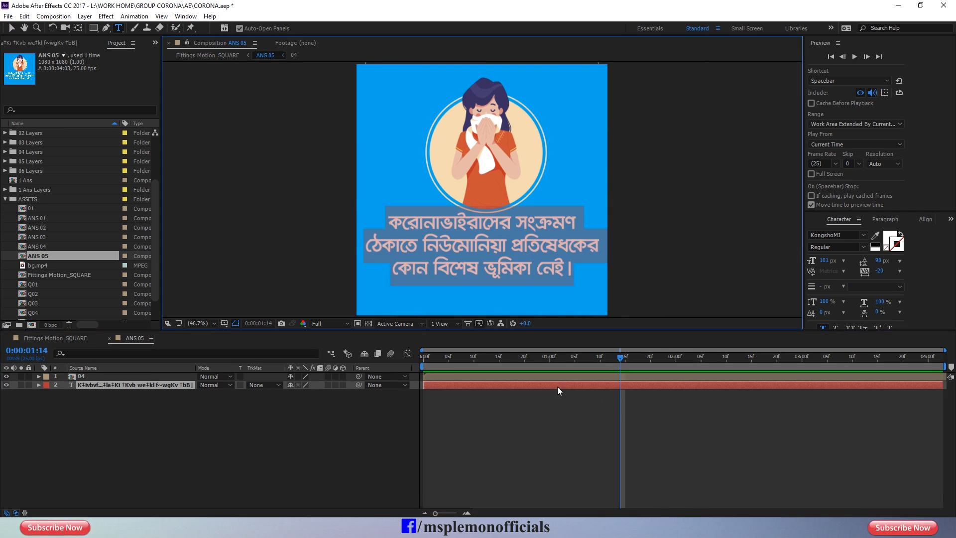
{"action": "key", "text": "ctrl+v"}
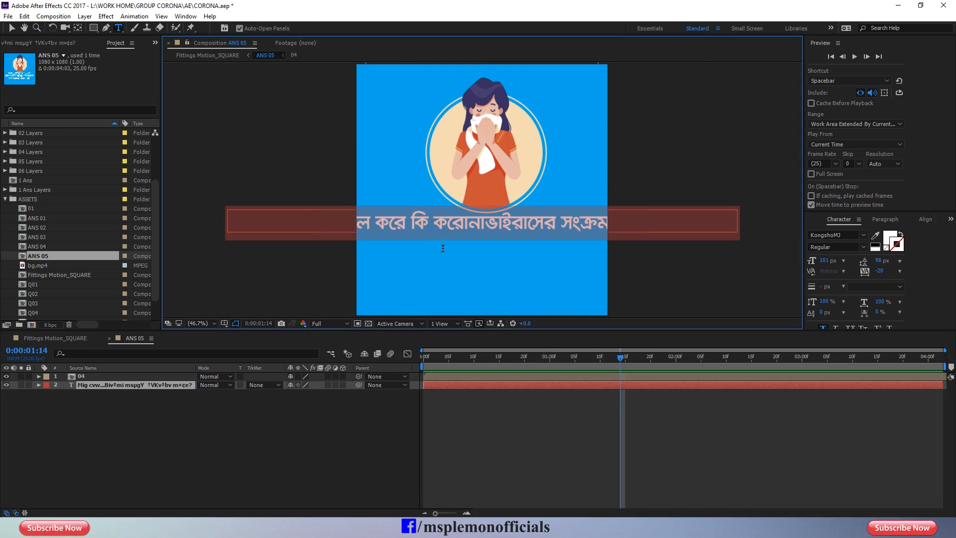
{"action": "left_click", "coordinate": [411, 221]}
{"action": "key", "text": "Return"}
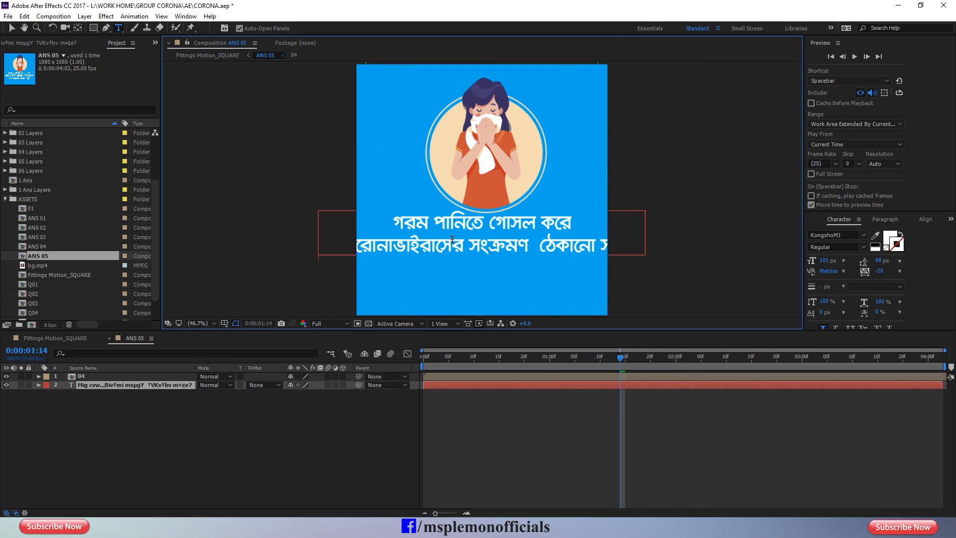
{"action": "key", "text": "Return"}
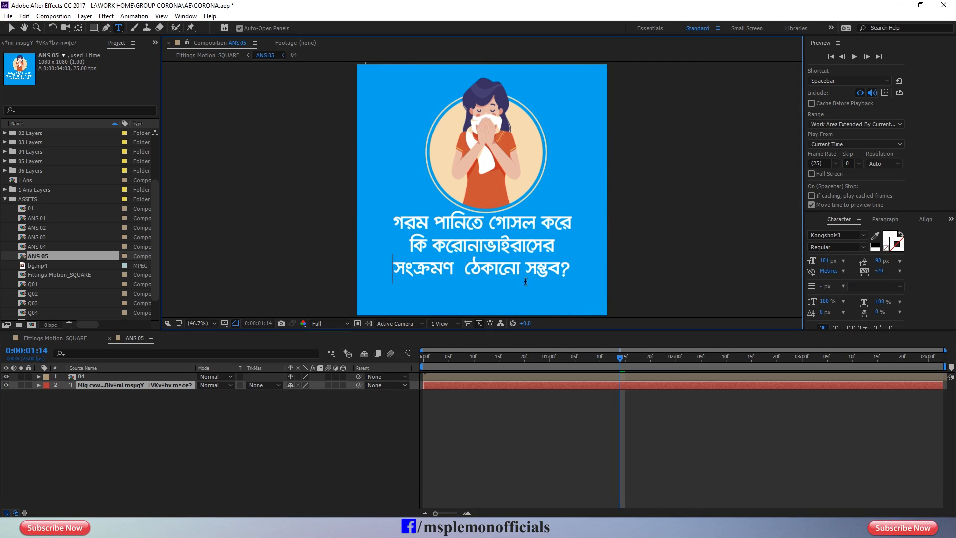
{"action": "left_click", "coordinate": [539, 429]}
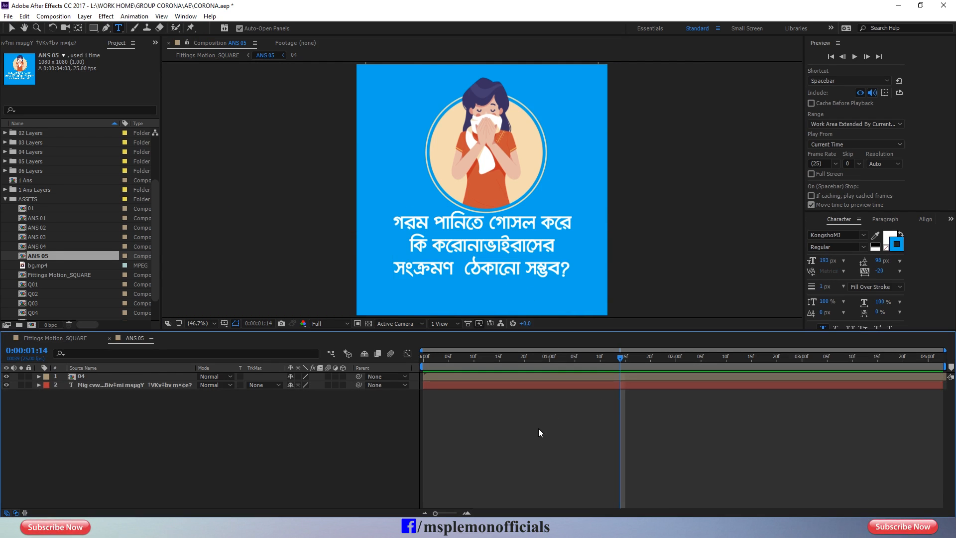
Replace illustration 04 in ANS 05 with the 05 bathtub composition, position it above the text, and save the project.
{"action": "left_click", "coordinate": [462, 375]}
{"action": "key", "text": "Delete"}
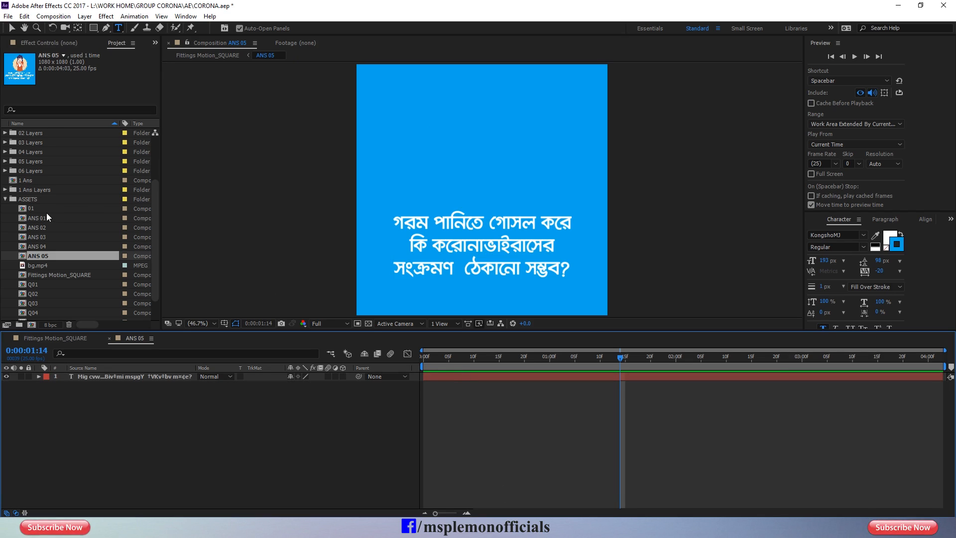
{"action": "scroll", "coordinate": [47, 213], "scroll_direction": "up", "scroll_amount": 3}
{"action": "left_click", "coordinate": [28, 172]}
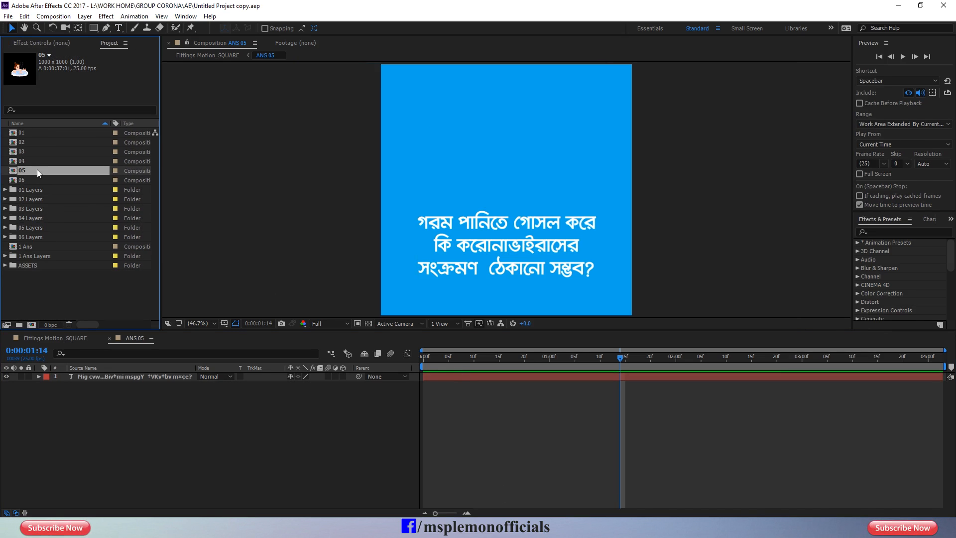
{"action": "left_click_drag", "start_coordinate": [37, 171], "coordinate": [106, 375]}
{"action": "left_click_drag", "start_coordinate": [513, 226], "coordinate": [513, 186]}
{"action": "left_click", "coordinate": [354, 439]}
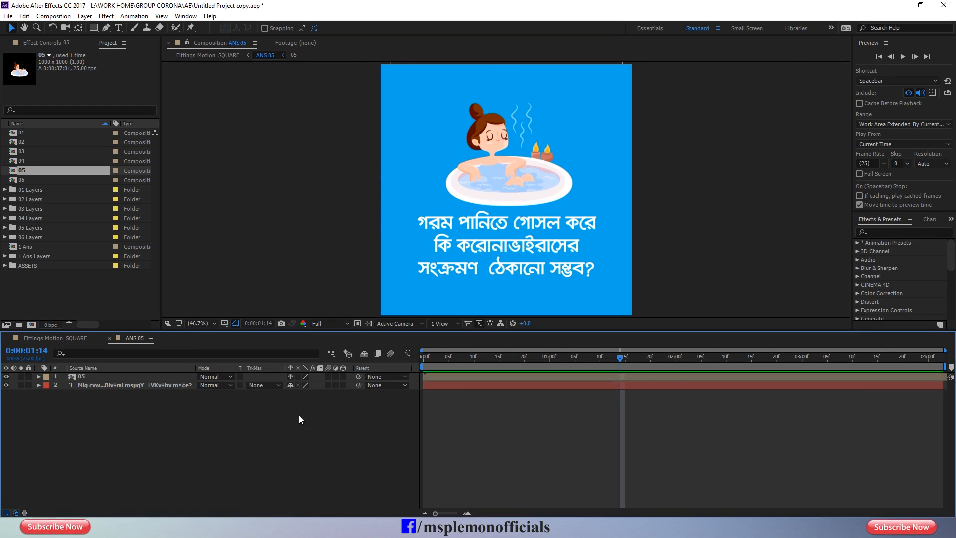
{"action": "left_click", "coordinate": [110, 339]}
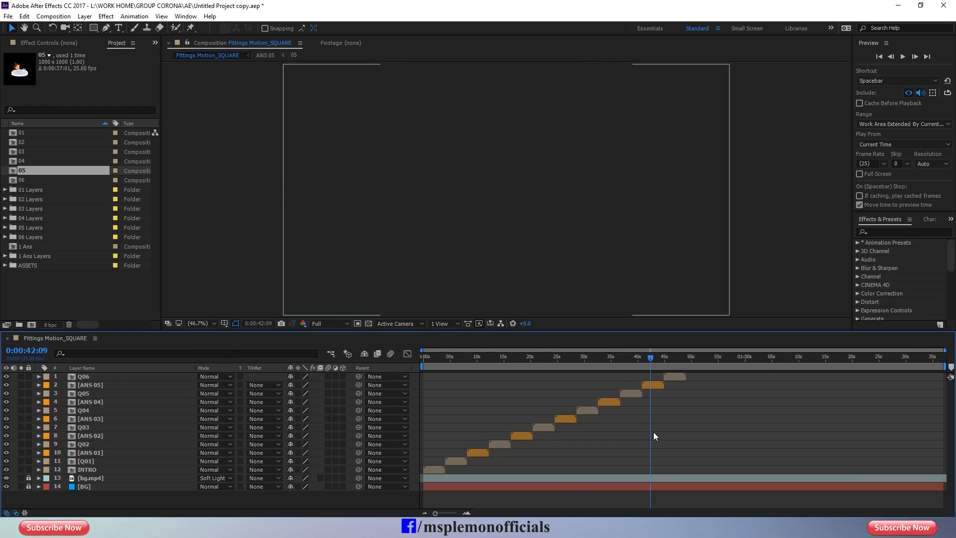
{"action": "key", "text": "ctrl+s"}
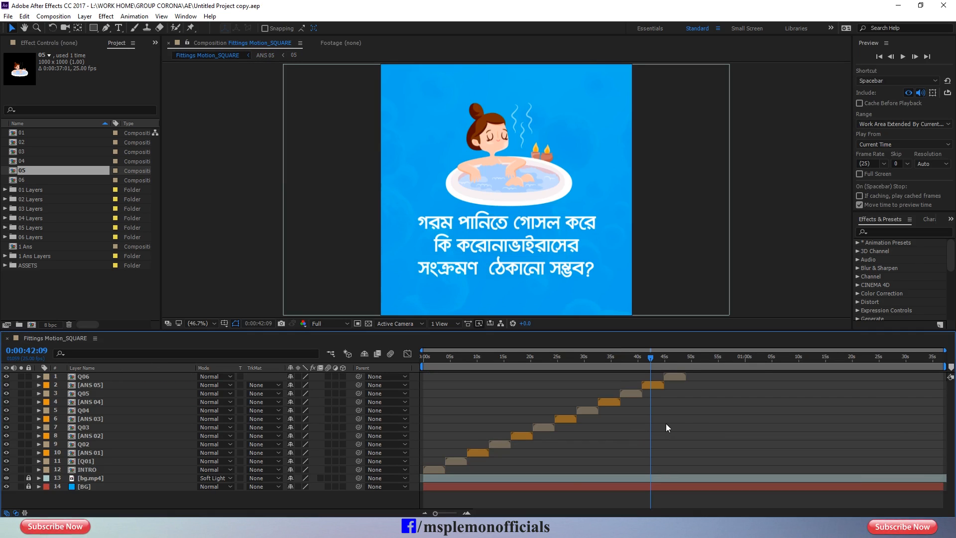
Duplicate the ANS 05 layer, stack the copy above Q06 and start it at Q06's end at 0:00:48:24.
{"action": "left_click", "coordinate": [661, 387]}
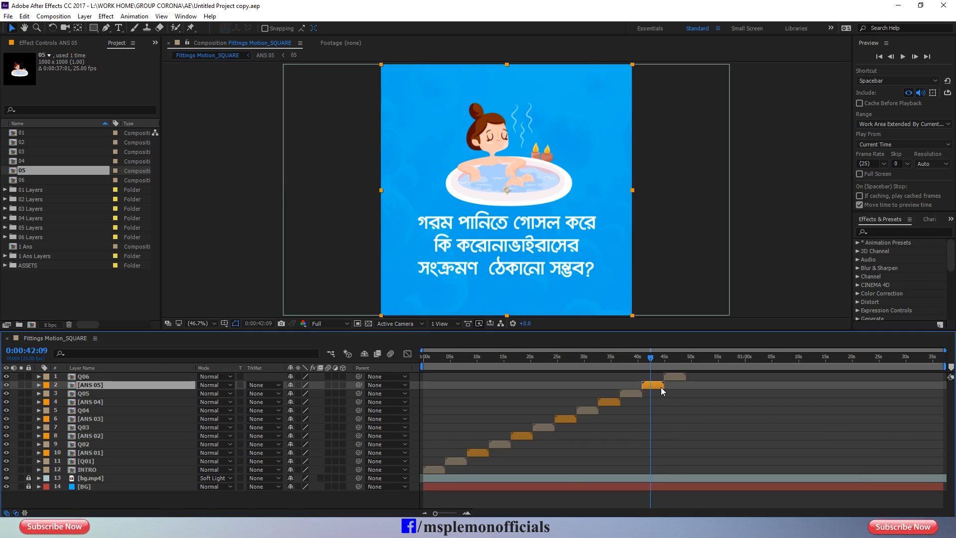
{"action": "key", "text": "o"}
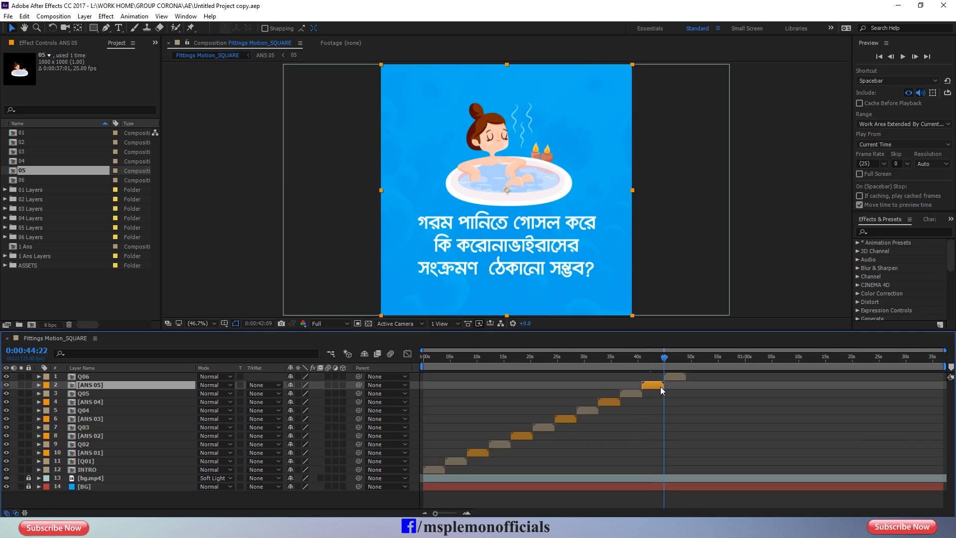
{"action": "key", "text": "ctrl+d"}
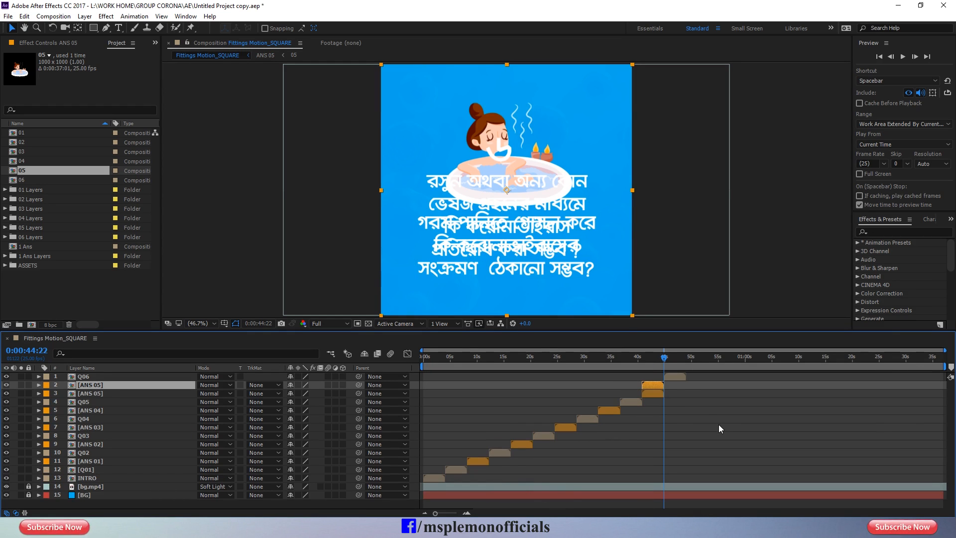
{"action": "key", "text": "ctrl+bracketright"}
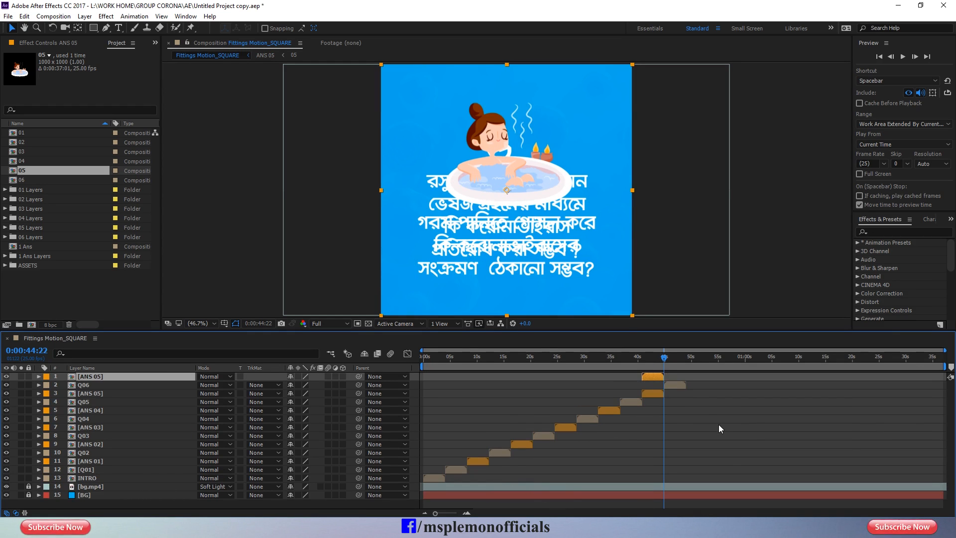
{"action": "left_click", "coordinate": [682, 385]}
{"action": "key", "text": "o"}
{"action": "left_click", "coordinate": [657, 378]}
{"action": "key", "text": "bracketleft"}
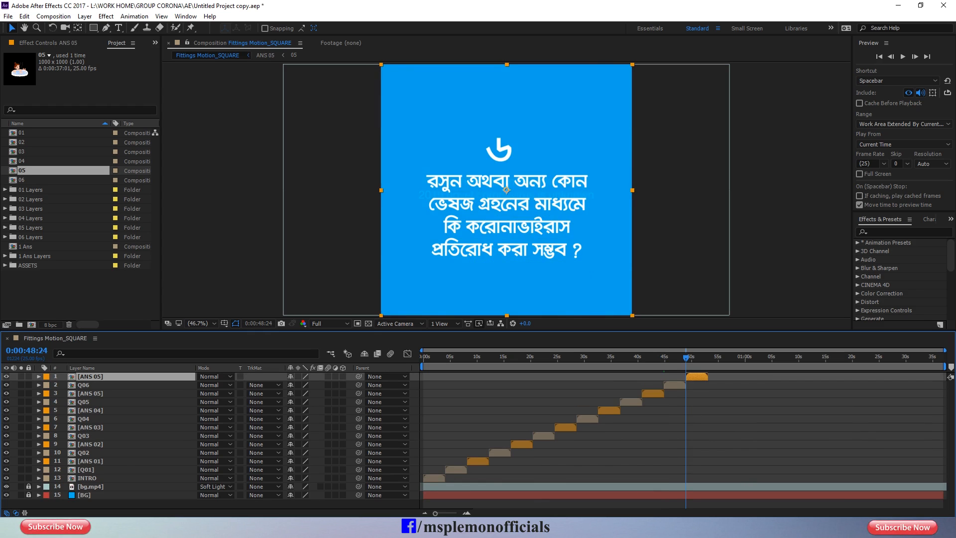
Duplicate the ANS 05 source composition, replace the ANS 05 layer following Q06 with the copy, and save the project.
{"action": "right_click", "coordinate": [698, 377]}
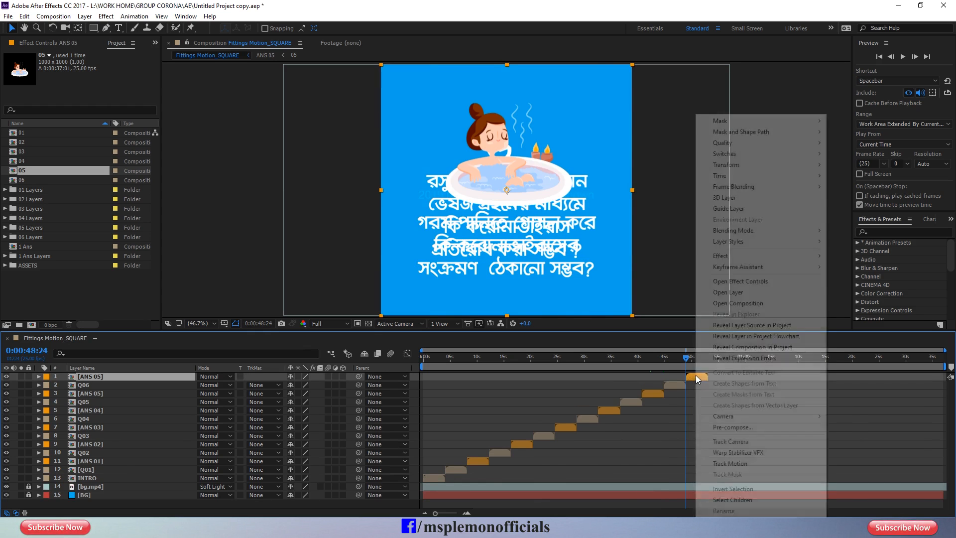
{"action": "left_click", "coordinate": [761, 326]}
{"action": "scroll", "coordinate": [68, 254], "scroll_direction": "down", "scroll_amount": 2}
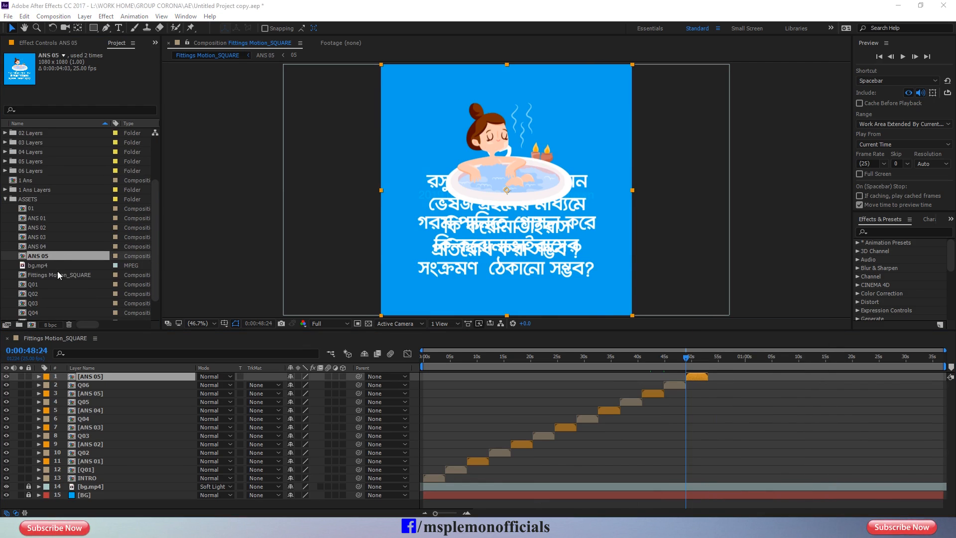
{"action": "left_click", "coordinate": [64, 256]}
{"action": "key", "text": "ctrl+d"}
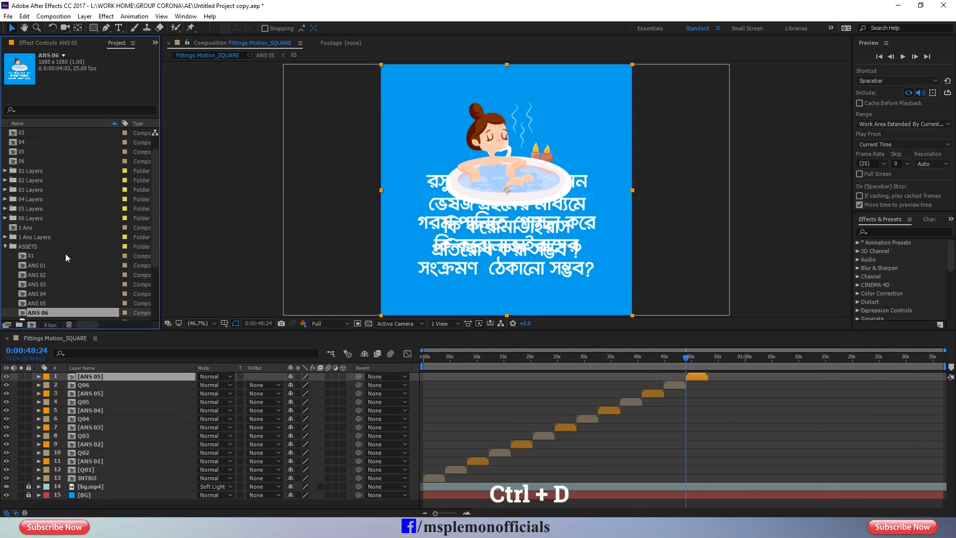
{"action": "left_click_drag", "start_coordinate": [53, 227], "coordinate": [120, 377]}
{"action": "key", "text": "ctrl+s"}
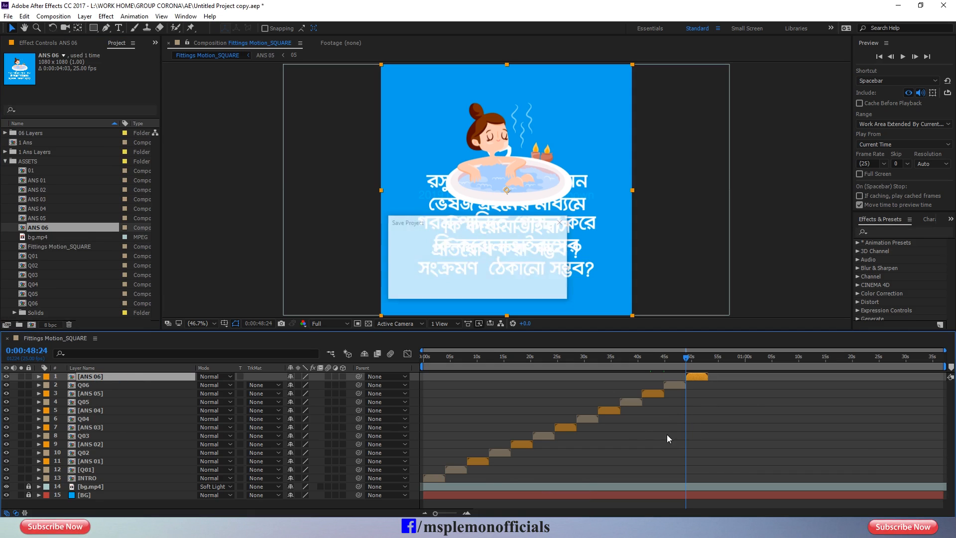
Delete the 05 bathtub illustration layer from the ANS 06 composition and return to the main composition.
{"action": "left_click_drag", "start_coordinate": [686, 359], "coordinate": [695, 363]}
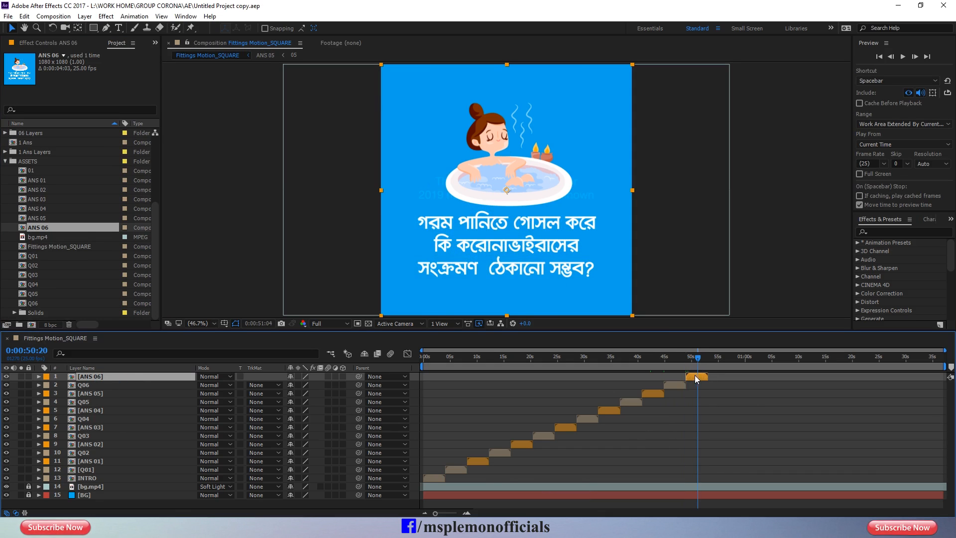
{"action": "double_click", "coordinate": [697, 377]}
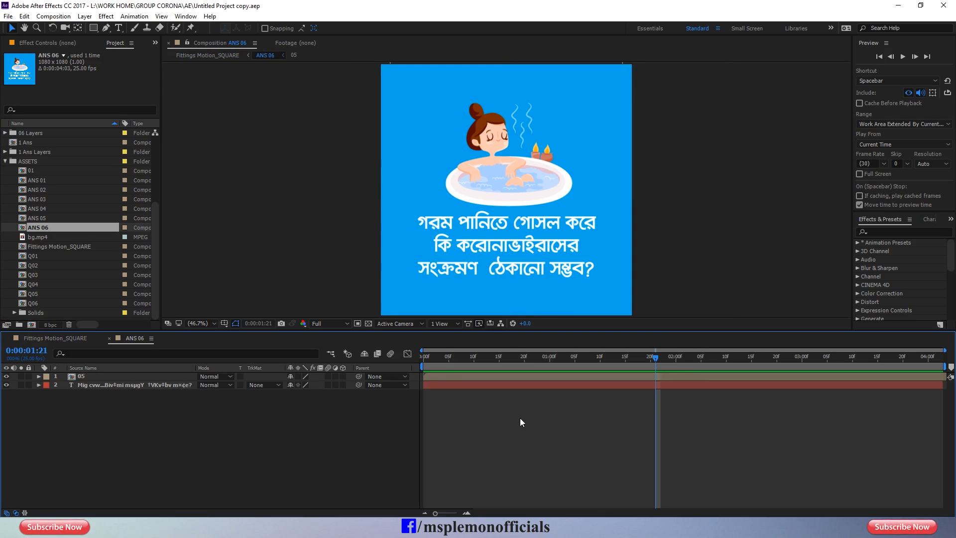
{"action": "left_click", "coordinate": [442, 376]}
{"action": "key", "text": "Delete"}
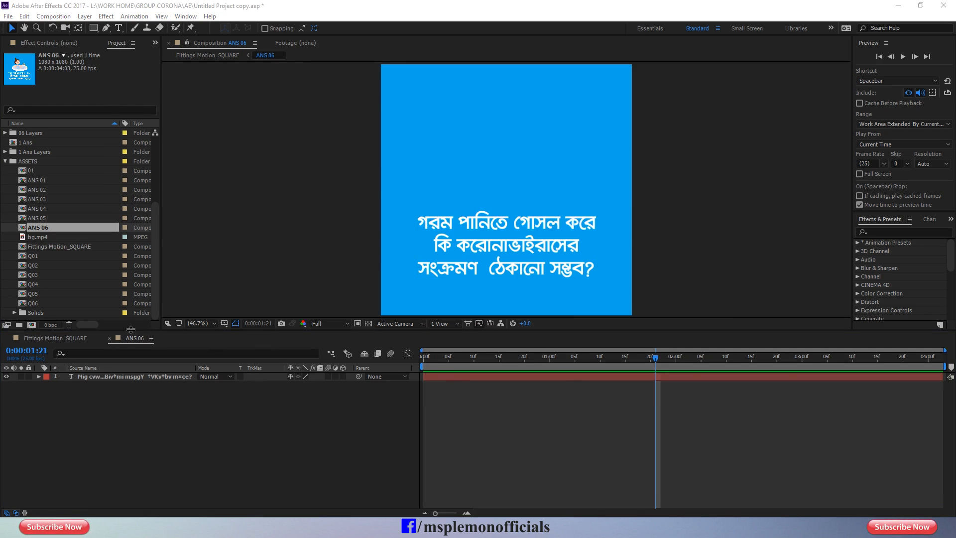
{"action": "left_click", "coordinate": [109, 339]}
Replace the ANS 05 text with the hot-water answer ending in সম্ভব না। and break it into three lines after গোসল and করোনাভাইরাসের.
{"action": "left_click_drag", "start_coordinate": [650, 363], "coordinate": [653, 363]}
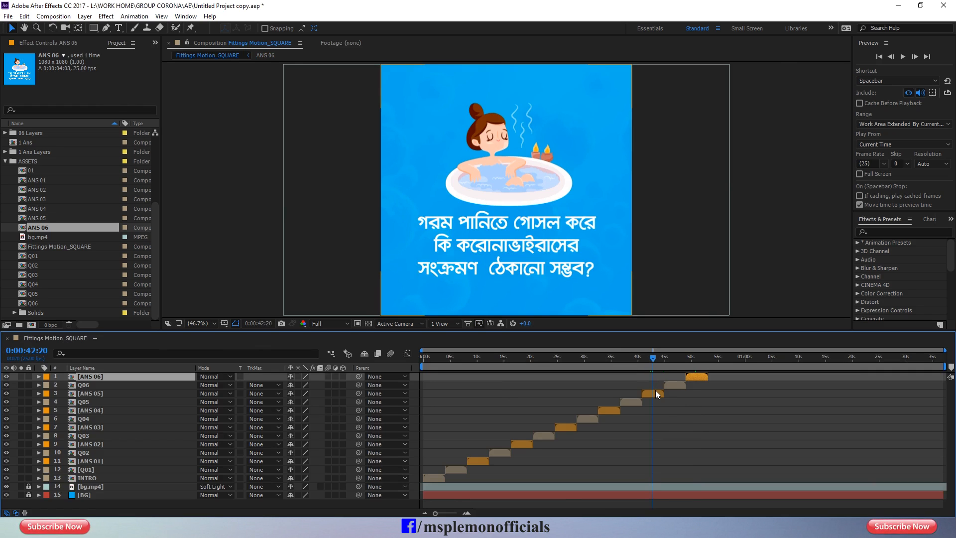
{"action": "left_click", "coordinate": [630, 360]}
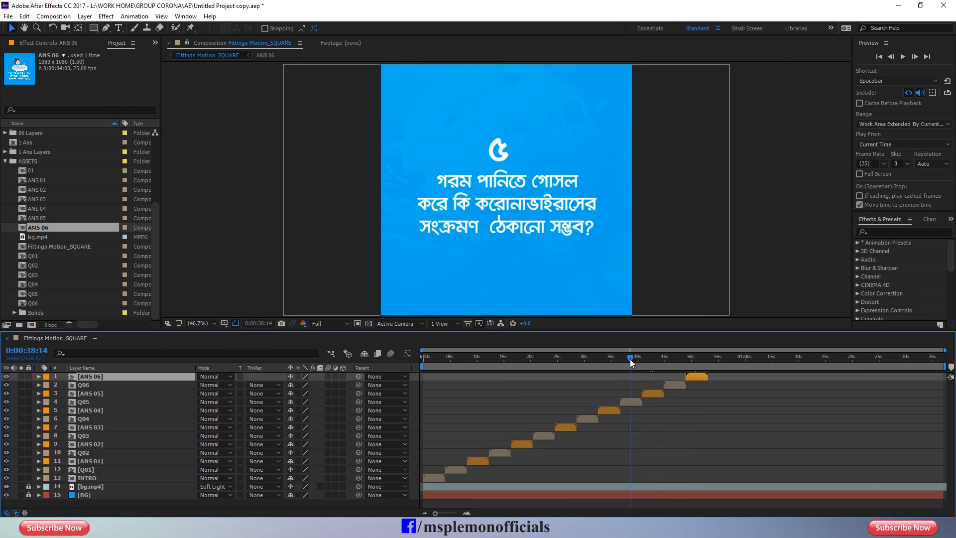
{"action": "left_click_drag", "start_coordinate": [630, 359], "coordinate": [652, 363]}
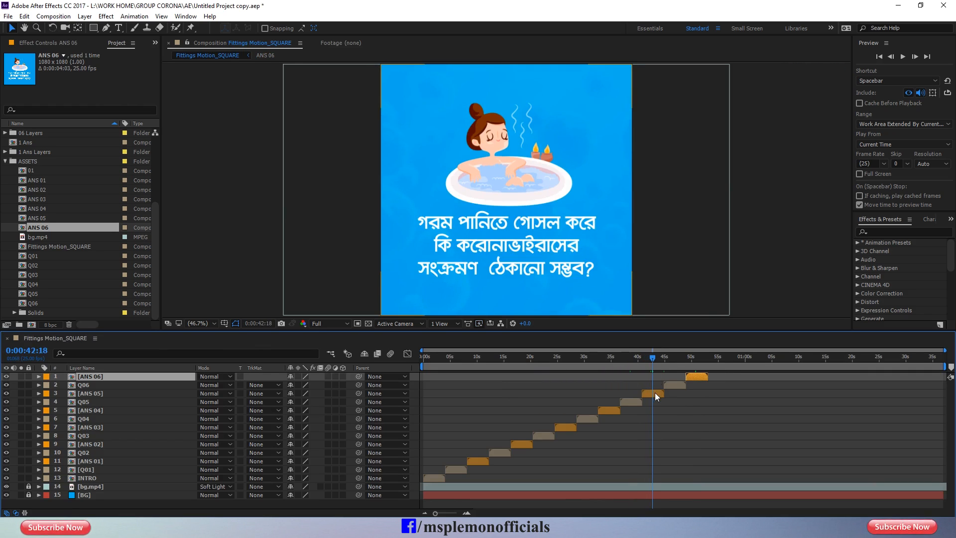
{"action": "left_click", "coordinate": [653, 392]}
{"action": "double_click", "coordinate": [606, 384]}
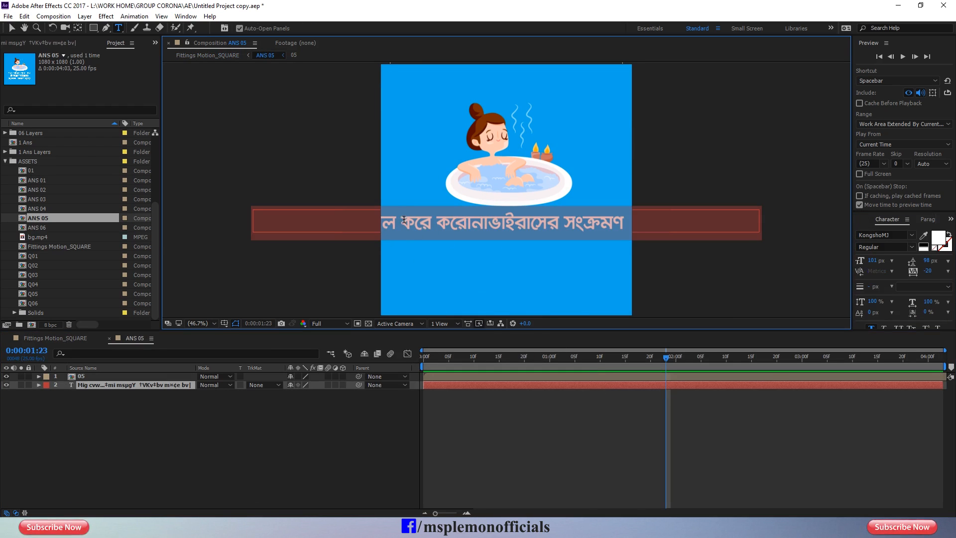
{"action": "left_click", "coordinate": [434, 227]}
{"action": "key", "text": "Return"}
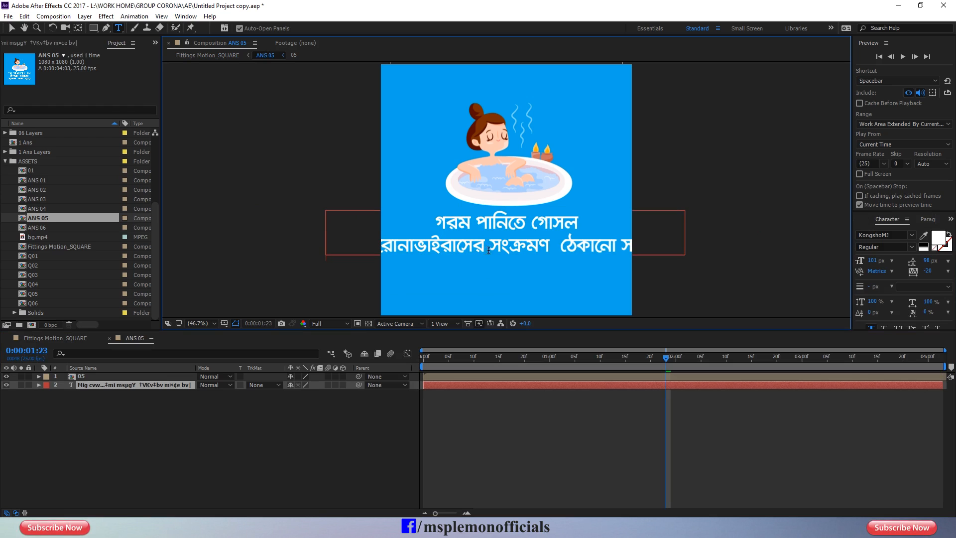
{"action": "key", "text": "Return"}
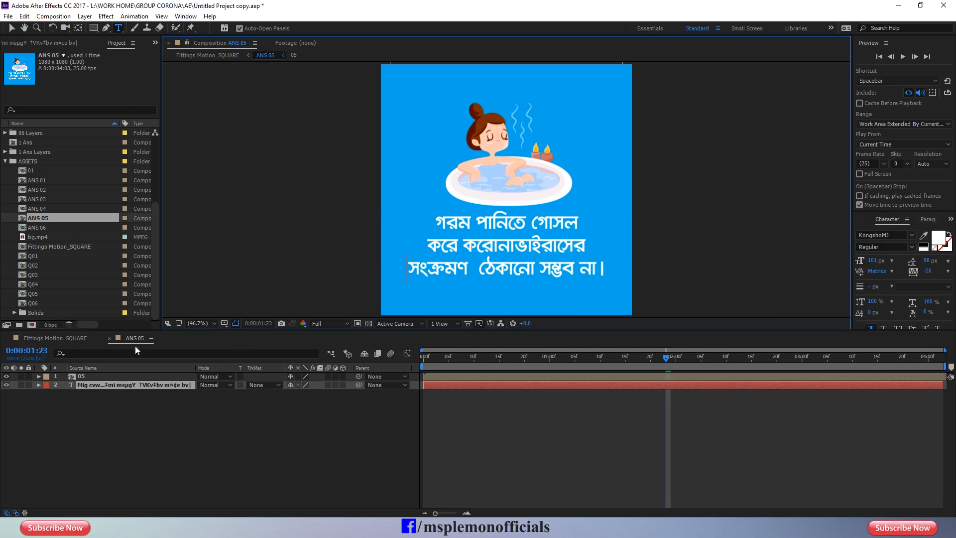
{"action": "left_click", "coordinate": [110, 338]}
Replace the text in the ANS 06 composition with the copied answer sentence about herbal remedies.
{"action": "left_click", "coordinate": [674, 359]}
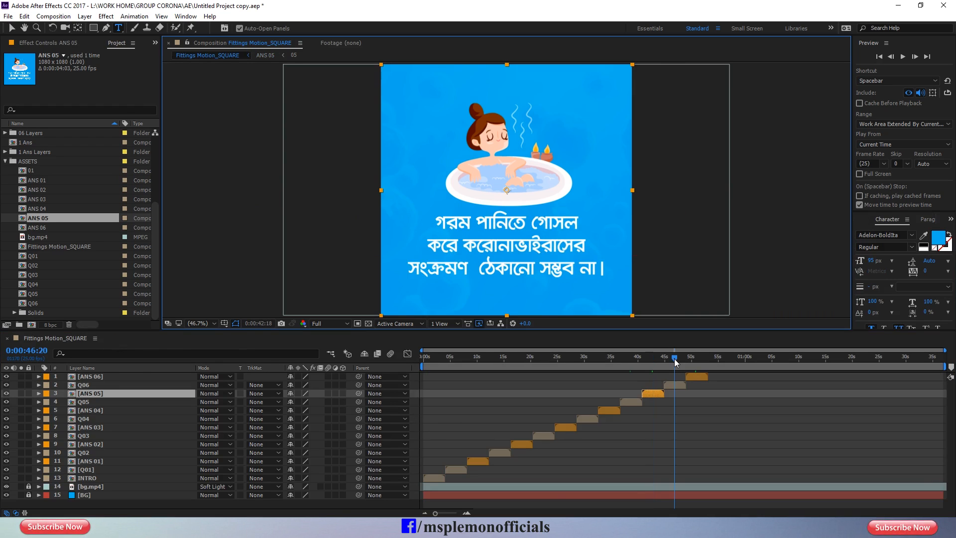
{"action": "mouse_move", "coordinate": [692, 360]}
{"action": "left_mouse_down"}
{"action": "mouse_move", "coordinate": [712, 369]}
{"action": "mouse_move", "coordinate": [701, 361]}
{"action": "mouse_move", "coordinate": [693, 370]}
{"action": "left_mouse_up"}
{"action": "double_click", "coordinate": [692, 375]}
{"action": "double_click", "coordinate": [608, 377]}
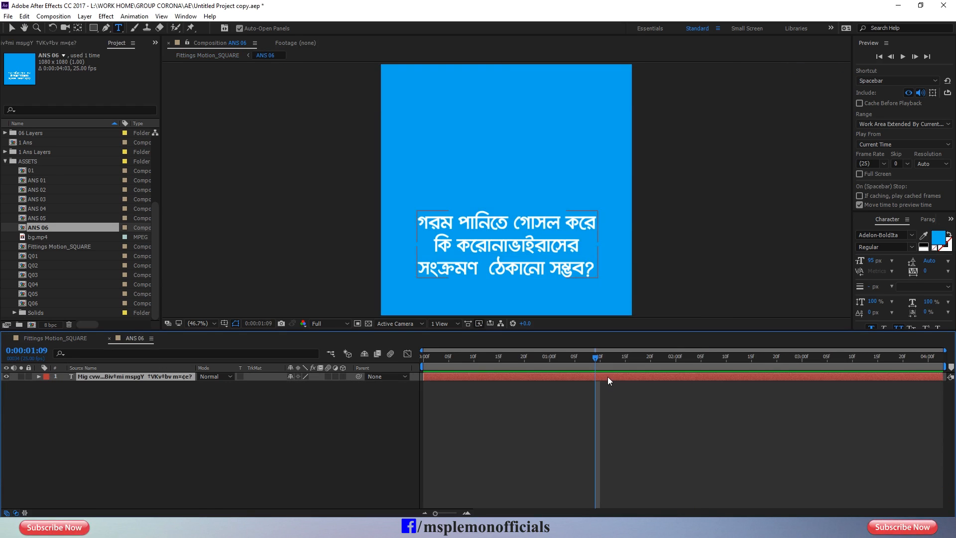
{"action": "key", "text": "ctrl+v"}
{"action": "double_click", "coordinate": [593, 375]}
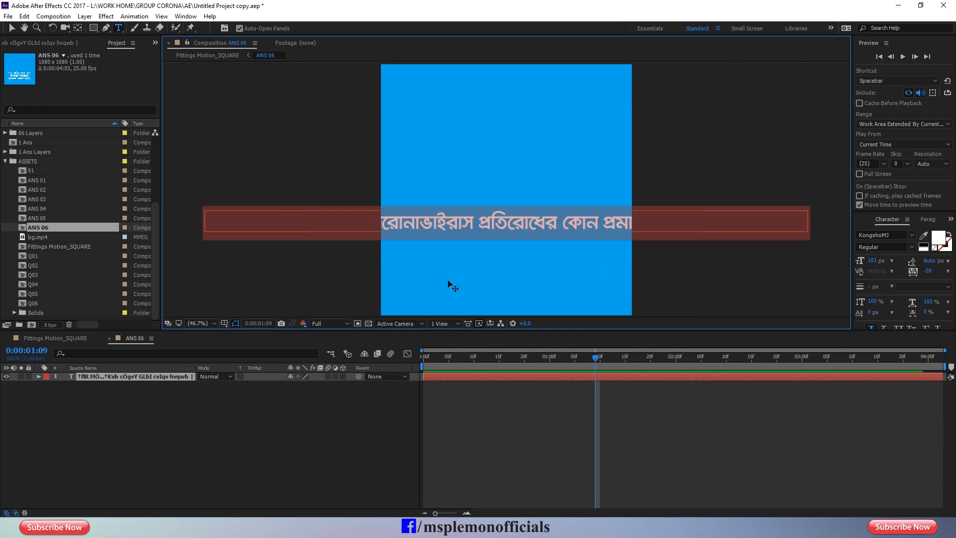
Break the ANS 06 text into four lines after মাধ্যমে, প্রতিরোধের and এখনও, and shift the block up slightly.
{"action": "left_click", "coordinate": [482, 222]}
{"action": "key", "text": "Return"}
{"action": "key", "text": "Return"}
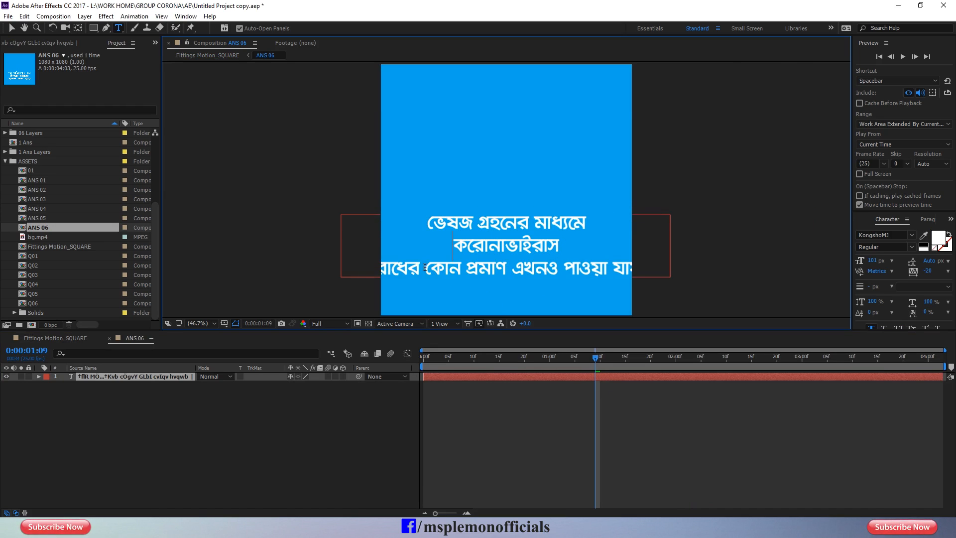
{"action": "left_click", "coordinate": [453, 284]}
{"action": "key", "text": "Return"}
{"action": "key", "text": "BackSpace"}
{"action": "left_click", "coordinate": [524, 305]}
{"action": "key", "text": "Return"}
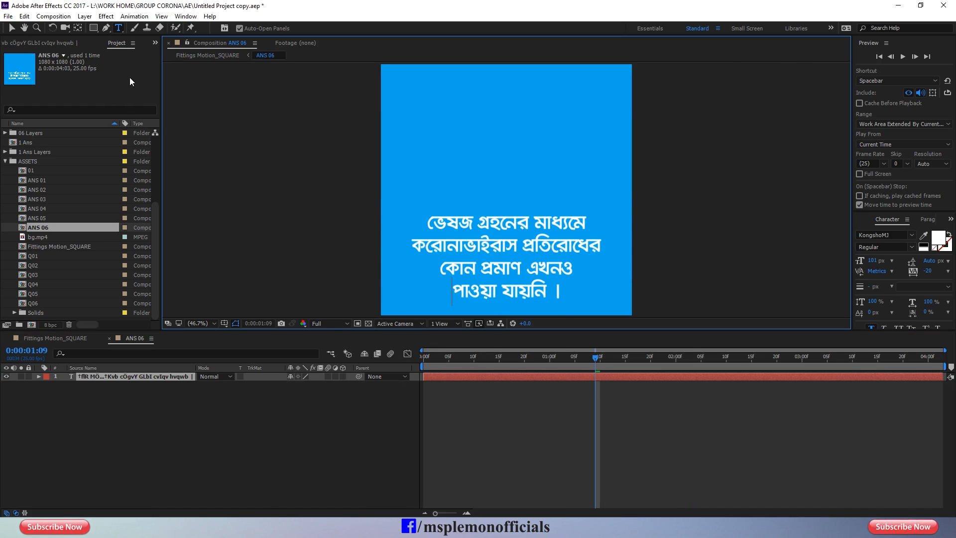
{"action": "left_click", "coordinate": [12, 28]}
{"action": "left_click", "coordinate": [563, 391]}
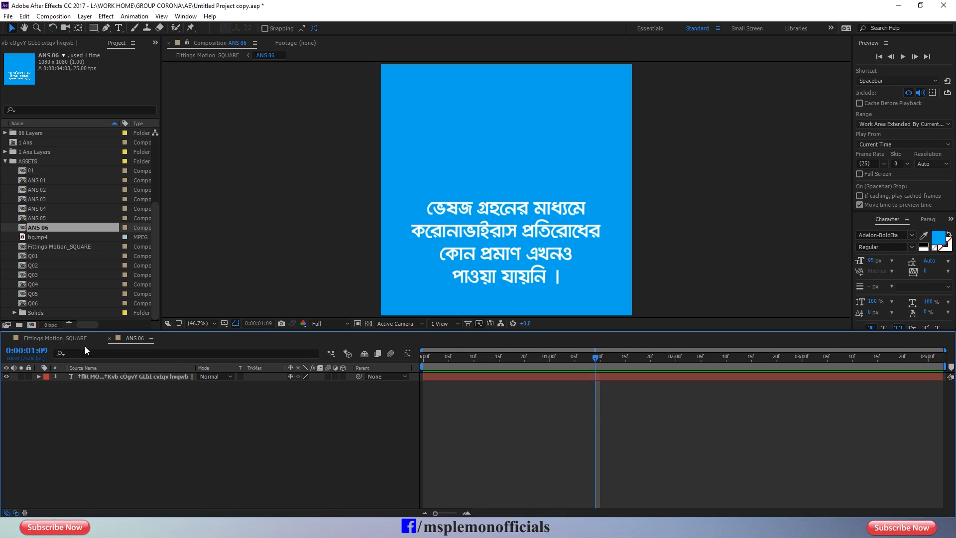
Add the 06 herbs-and-flowers composition above the text layer in ANS 06 and move it up in the frame.
{"action": "left_click", "coordinate": [82, 340]}
{"action": "left_click", "coordinate": [653, 359]}
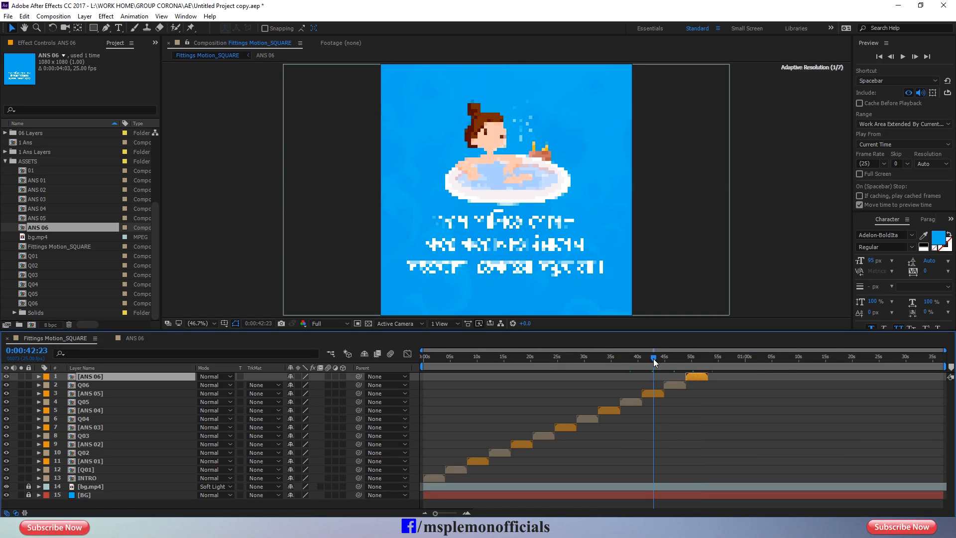
{"action": "left_click", "coordinate": [695, 359]}
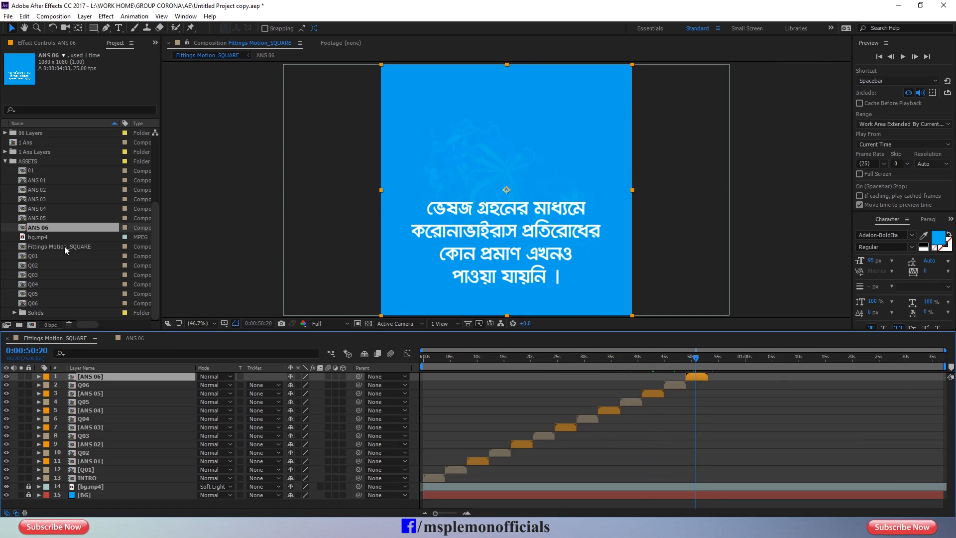
{"action": "scroll", "coordinate": [49, 179], "scroll_direction": "up", "scroll_amount": 4}
{"action": "left_click", "coordinate": [31, 179]}
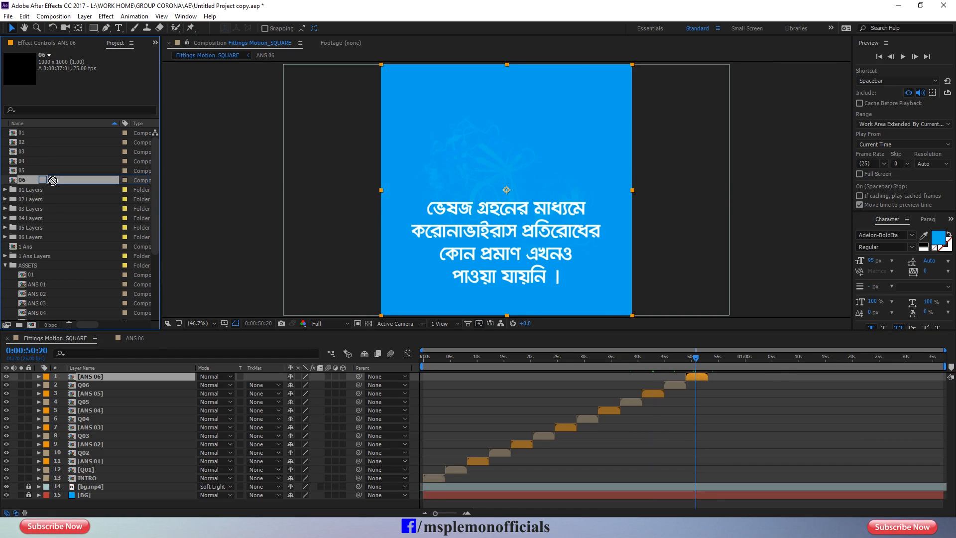
{"action": "double_click", "coordinate": [90, 377]}
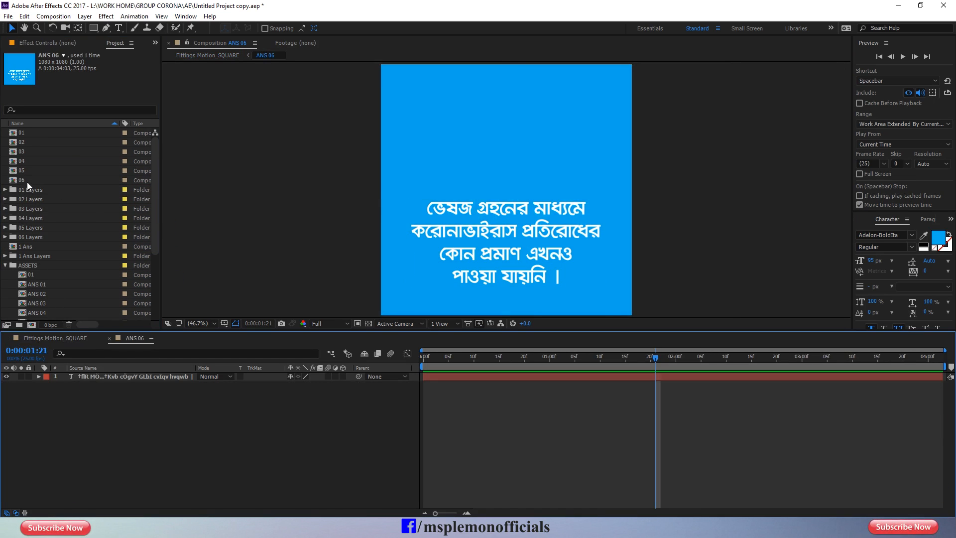
{"action": "left_click_drag", "start_coordinate": [27, 180], "coordinate": [82, 373]}
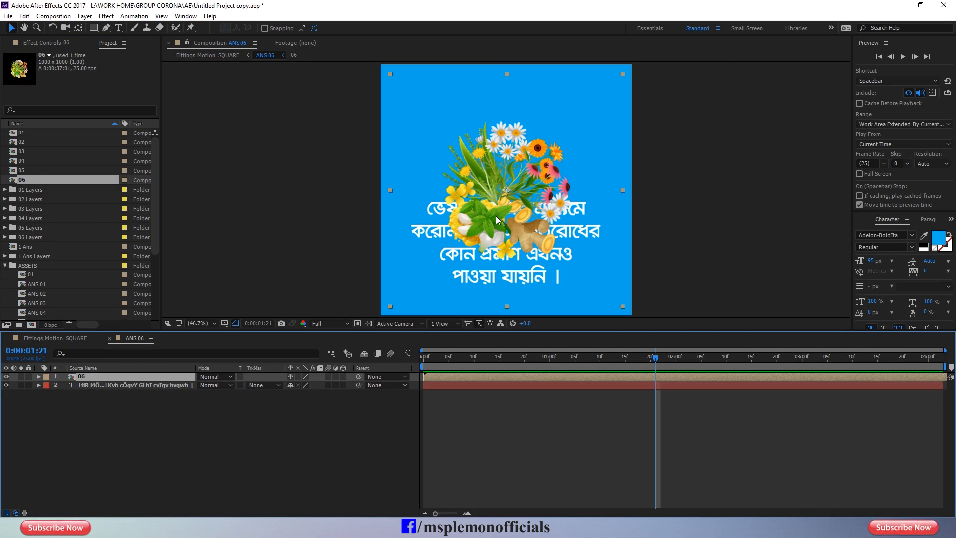
{"action": "left_click_drag", "start_coordinate": [496, 217], "coordinate": [496, 175]}
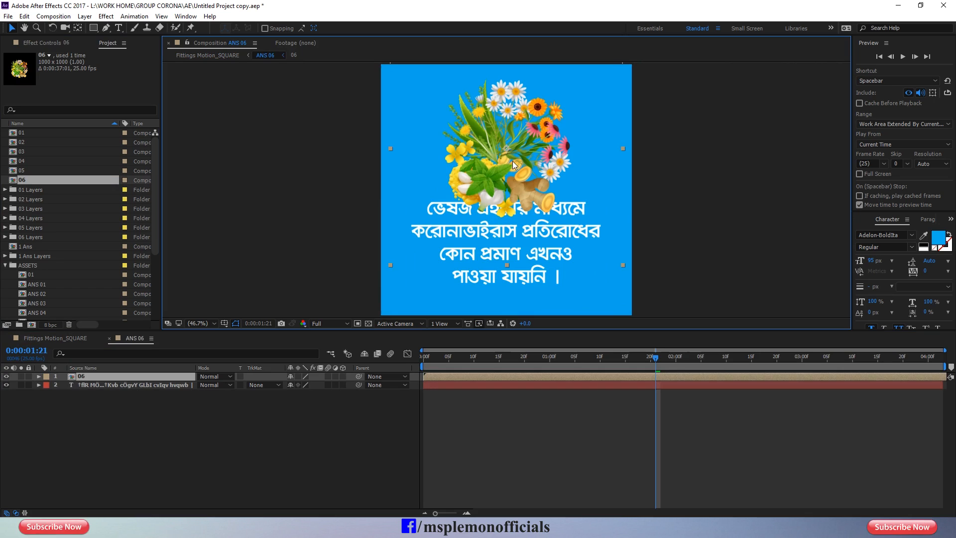
Move the ANS 06 text block down below the herbs-and-flowers illustration, close that composition and save the project.
{"action": "left_click", "coordinate": [504, 410]}
{"action": "left_click", "coordinate": [133, 384]}
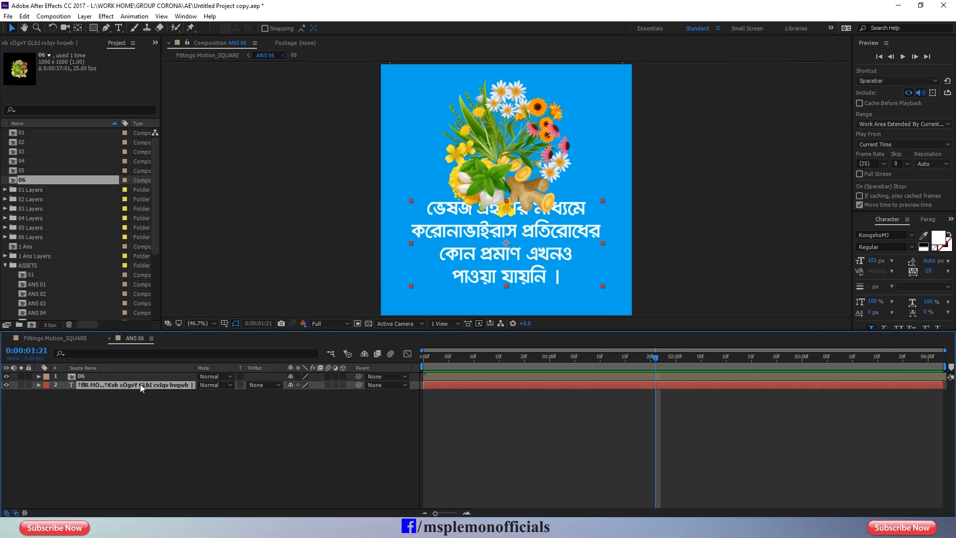
{"action": "key", "text": "shift+Down"}
{"action": "key", "text": "shift+Down"}
{"action": "key", "text": "shift+Down"}
{"action": "key", "text": "shift+Down"}
{"action": "key", "text": "shift+Down"}
{"action": "key", "text": "shift+Down"}
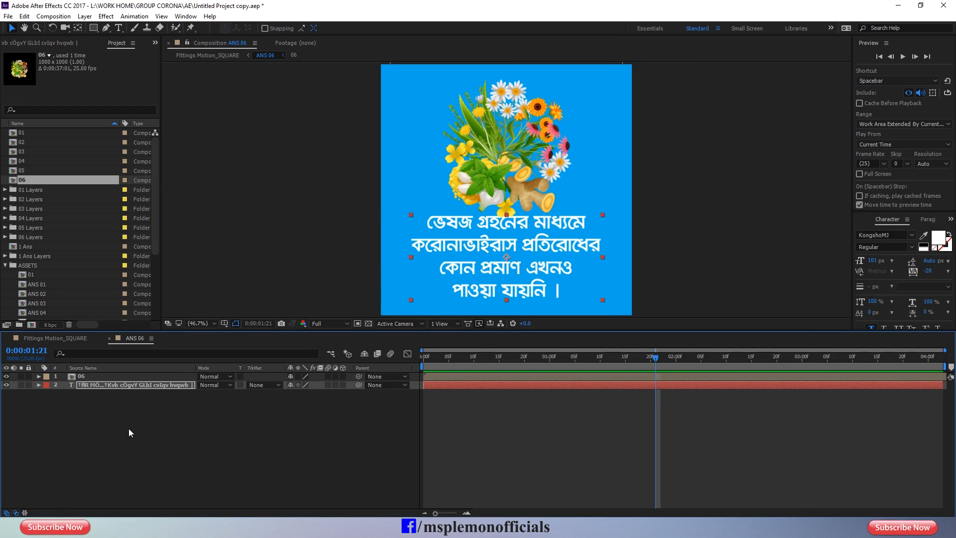
{"action": "left_click", "coordinate": [129, 433]}
{"action": "left_click", "coordinate": [109, 338]}
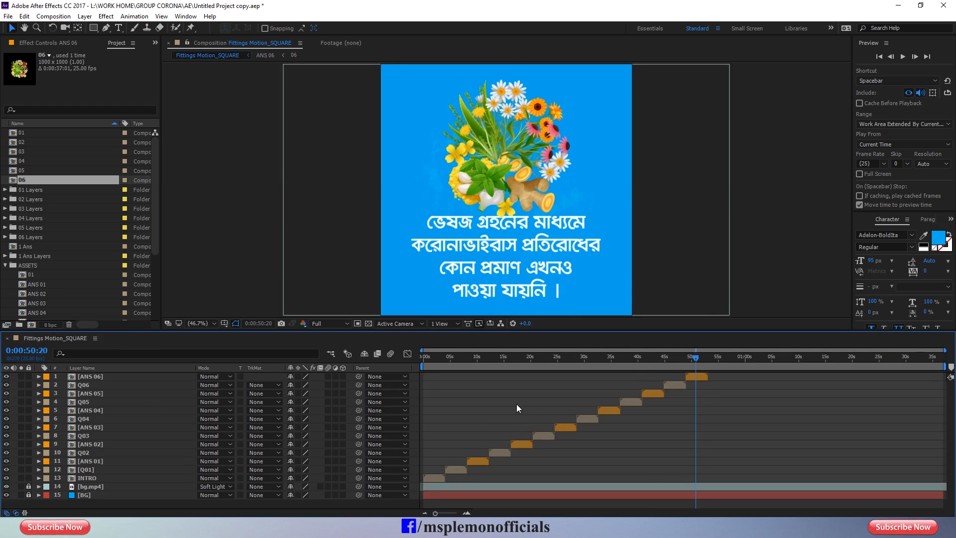
{"action": "key", "text": "ctrl+s"}
Open the INTRO pre-composition from the start of the timeline and set its background color to dark gray 2E2E2E.
{"action": "left_click_drag", "start_coordinate": [441, 368], "coordinate": [357, 364]}
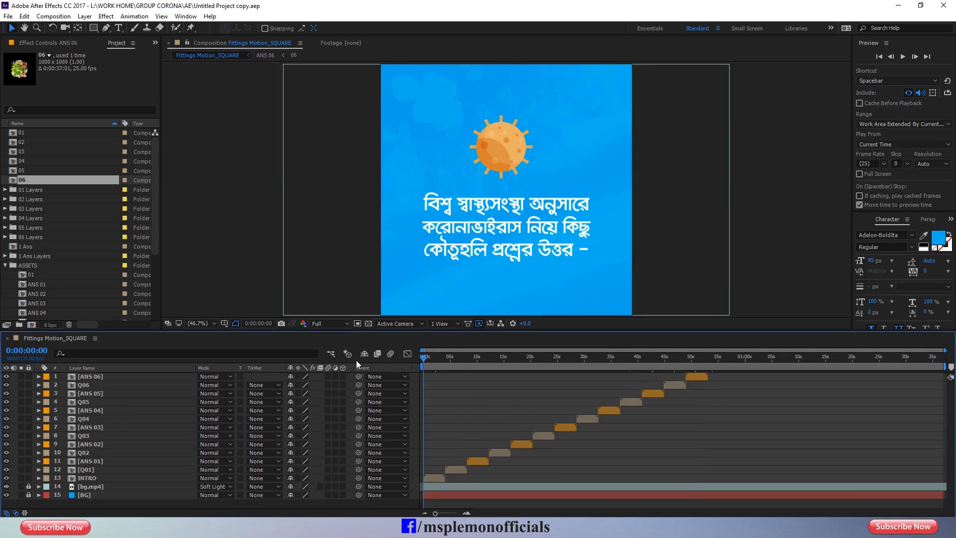
{"action": "key", "text": "equal"}
{"action": "key", "text": "equal"}
{"action": "key", "text": "equal"}
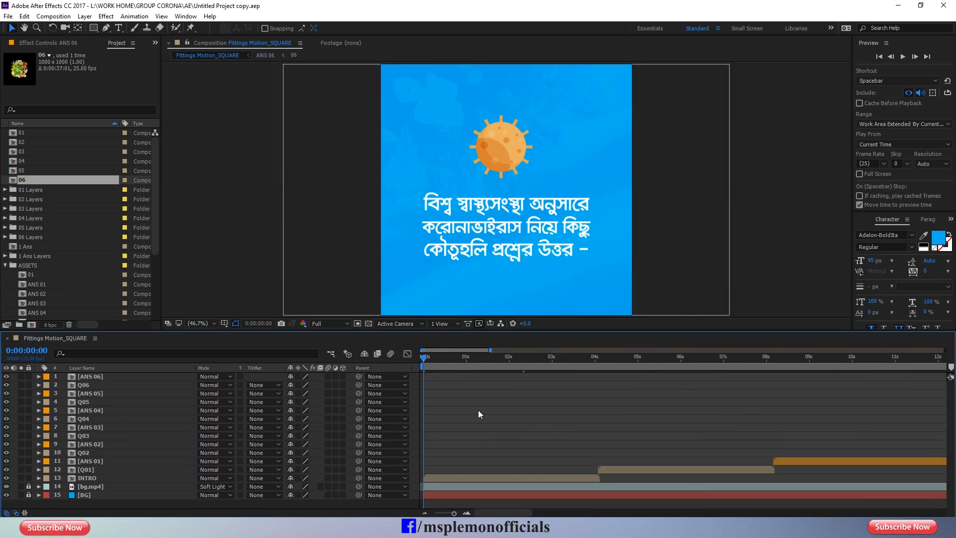
{"action": "left_click", "coordinate": [441, 479]}
{"action": "double_click", "coordinate": [440, 477]}
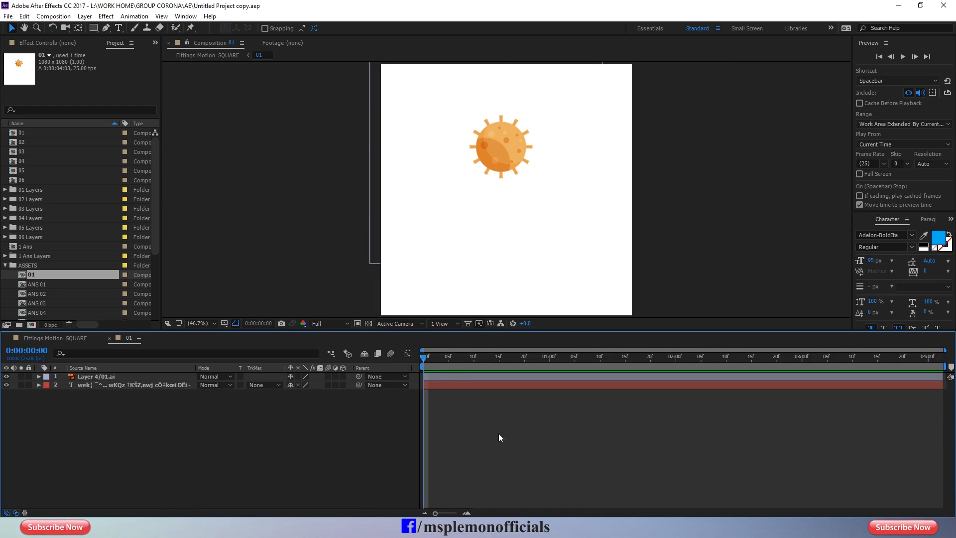
{"action": "key", "text": "ctrl+k"}
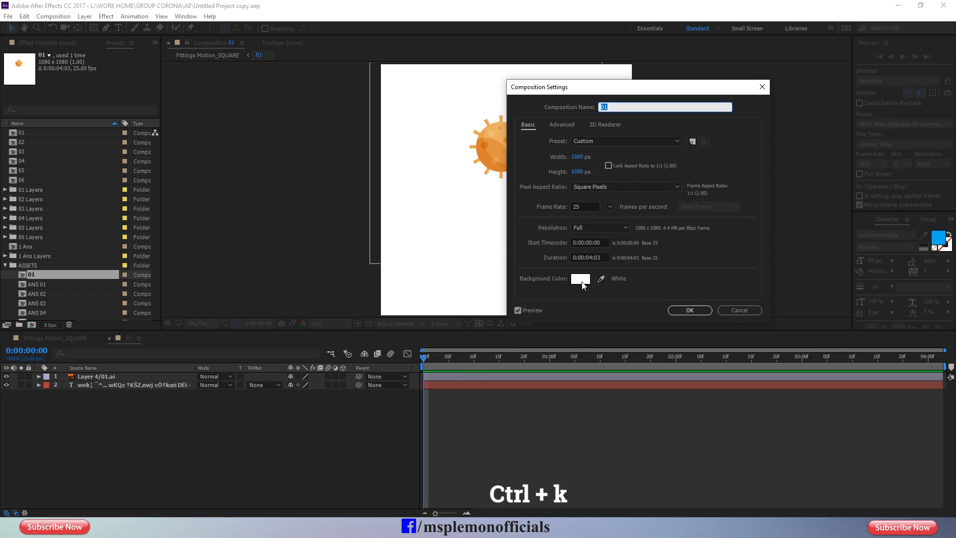
{"action": "left_click", "coordinate": [580, 278]}
{"action": "type", "text": "2E2E2E"}
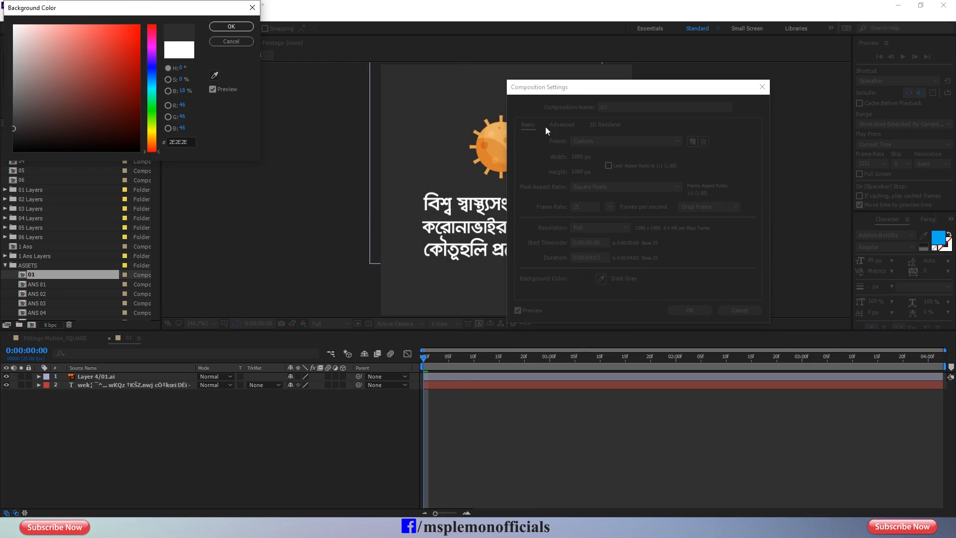
{"action": "left_click", "coordinate": [231, 26]}
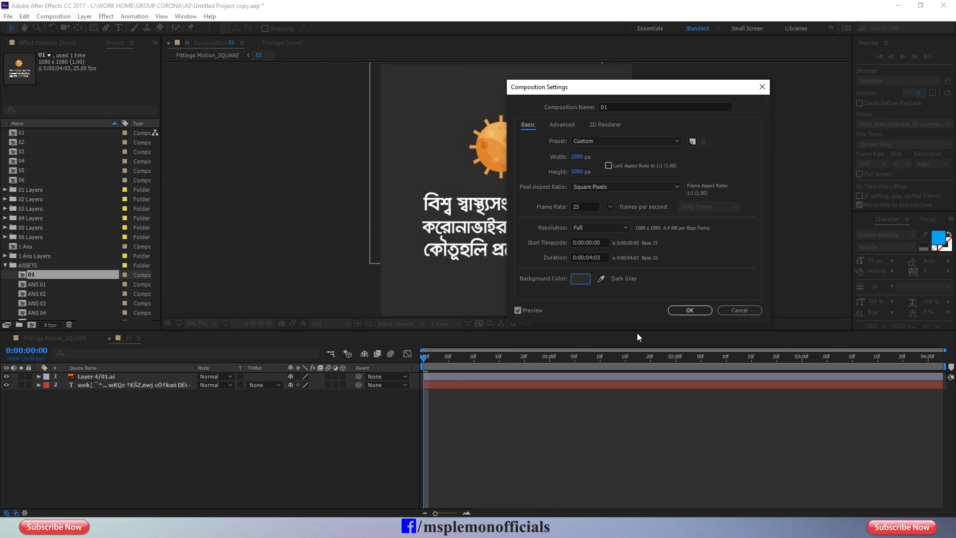
{"action": "left_click", "coordinate": [689, 311]}
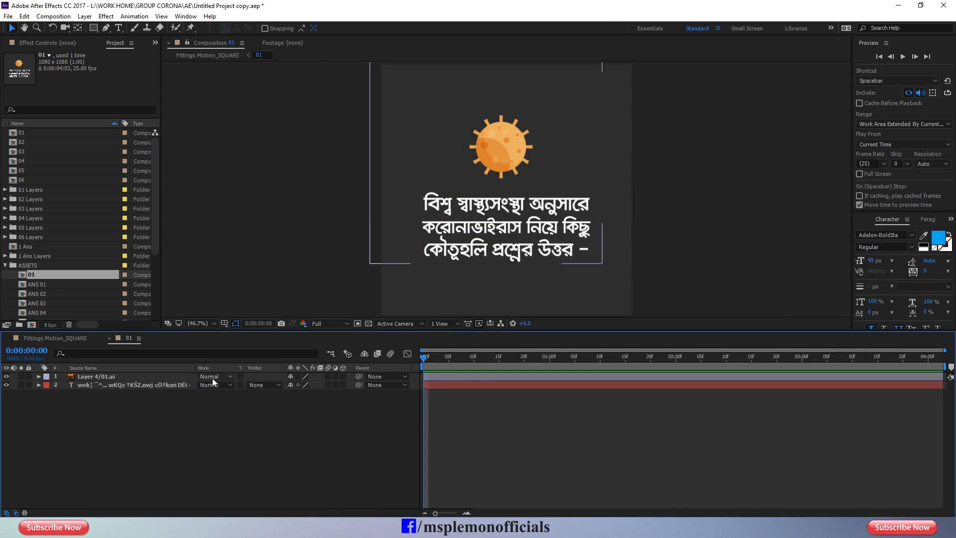
Move the anchor point of the Layer 4/01.ai layer to the center of the virus graphic and save the project.
{"action": "left_click", "coordinate": [123, 380]}
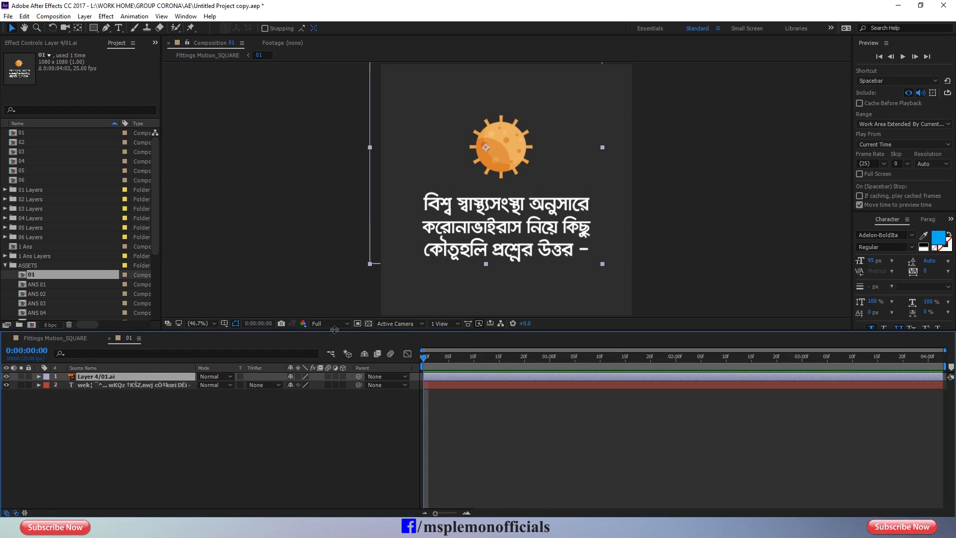
{"action": "key", "text": "y"}
{"action": "left_click_drag", "start_coordinate": [487, 146], "coordinate": [502, 146]}
{"action": "left_click", "coordinate": [12, 29]}
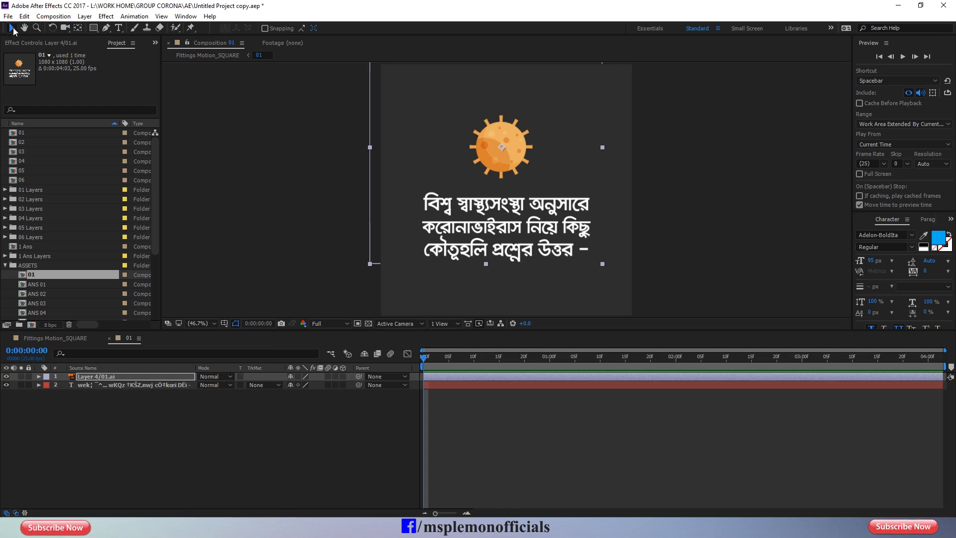
{"action": "left_click", "coordinate": [495, 447]}
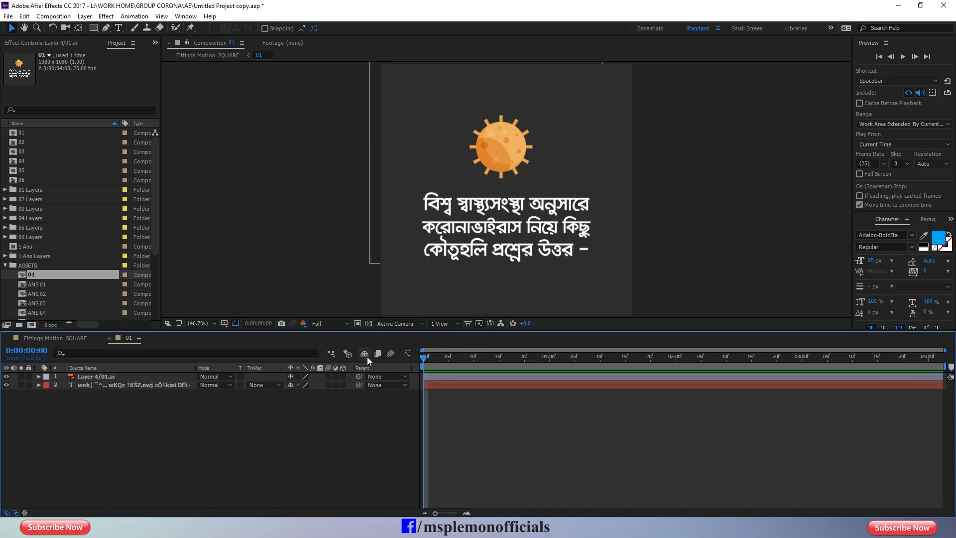
{"action": "key", "text": "ctrl+s"}
Apply the Wave Warp 2 effect preset from Animation Composer to the virus layer and preview its motion.
{"action": "left_click", "coordinate": [437, 378]}
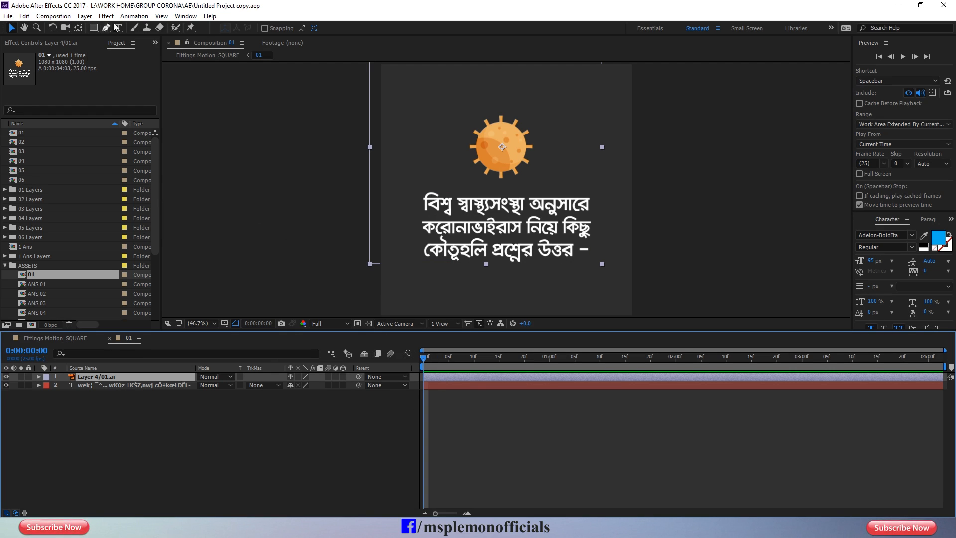
{"action": "left_click", "coordinate": [186, 16]}
{"action": "left_click", "coordinate": [219, 79]}
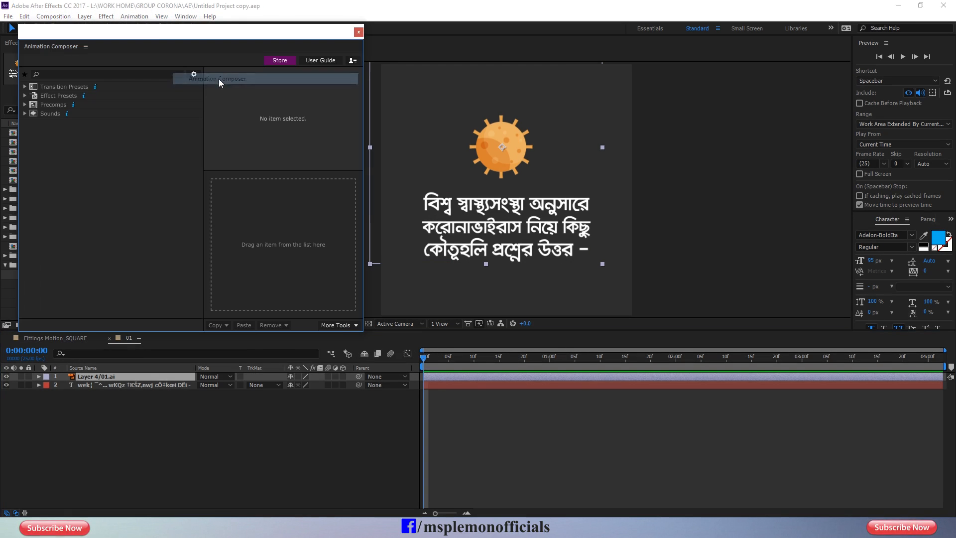
{"action": "left_click", "coordinate": [25, 87]}
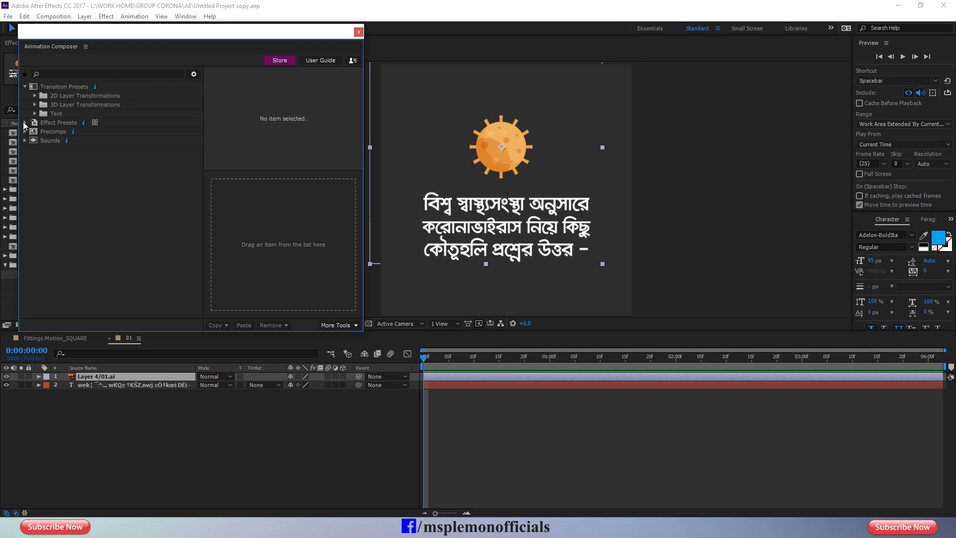
{"action": "left_click", "coordinate": [95, 123]}
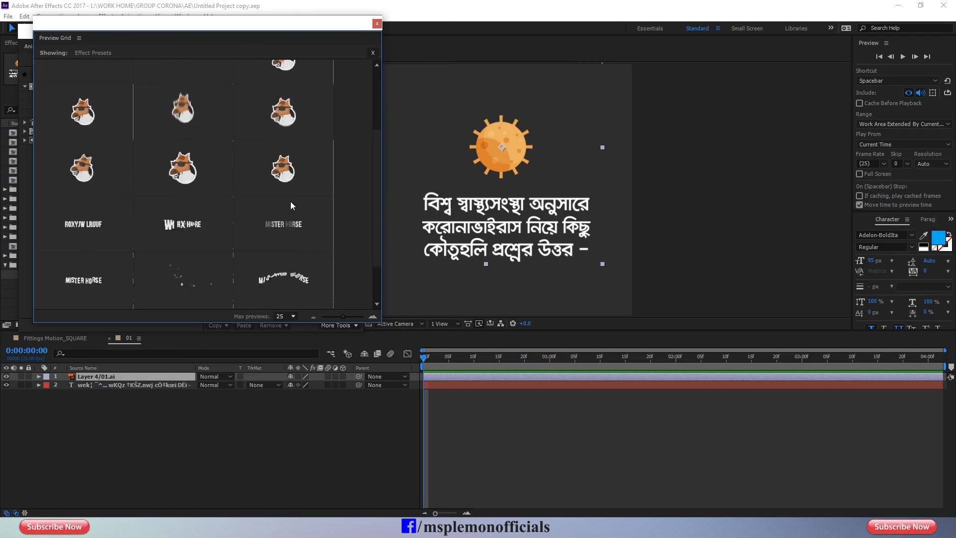
{"action": "left_click", "coordinate": [286, 180]}
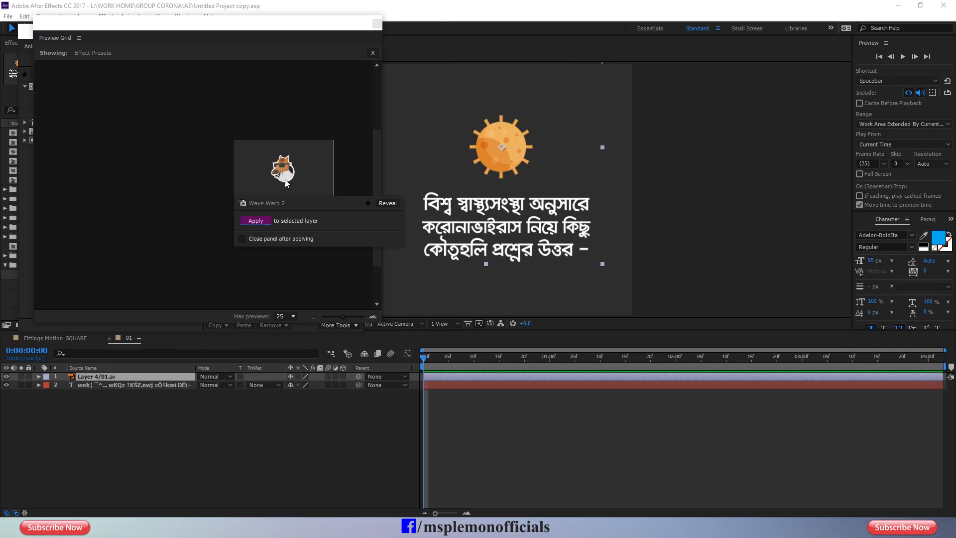
{"action": "left_click", "coordinate": [248, 222]}
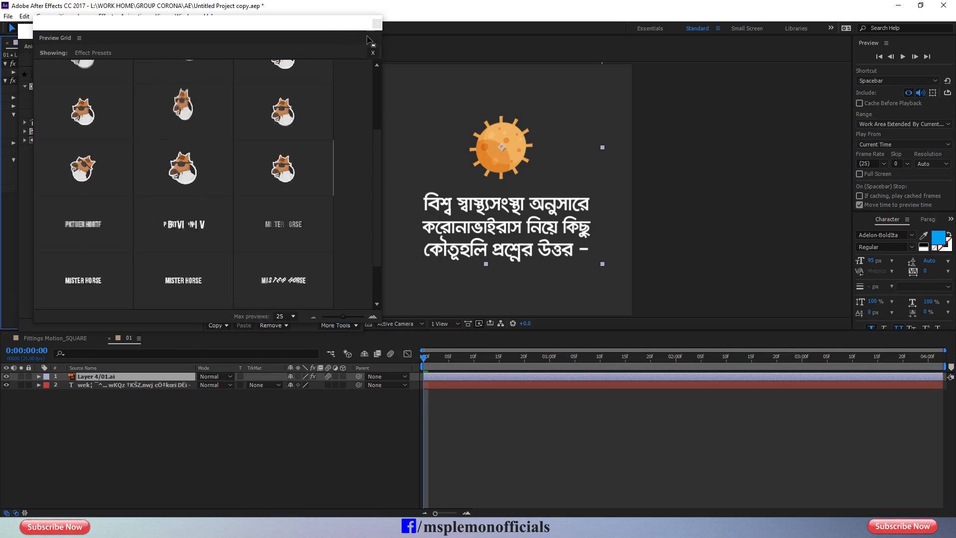
{"action": "left_click_drag", "start_coordinate": [308, 30], "coordinate": [261, 24]}
{"action": "left_click", "coordinate": [668, 470]}
{"action": "key", "text": "space"}
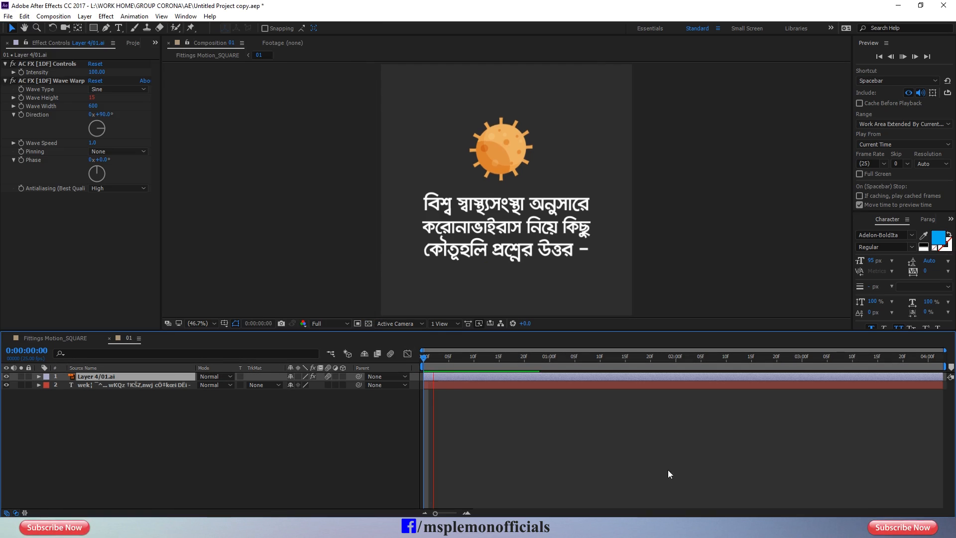
{"action": "left_click_drag", "start_coordinate": [460, 357], "coordinate": [479, 366]}
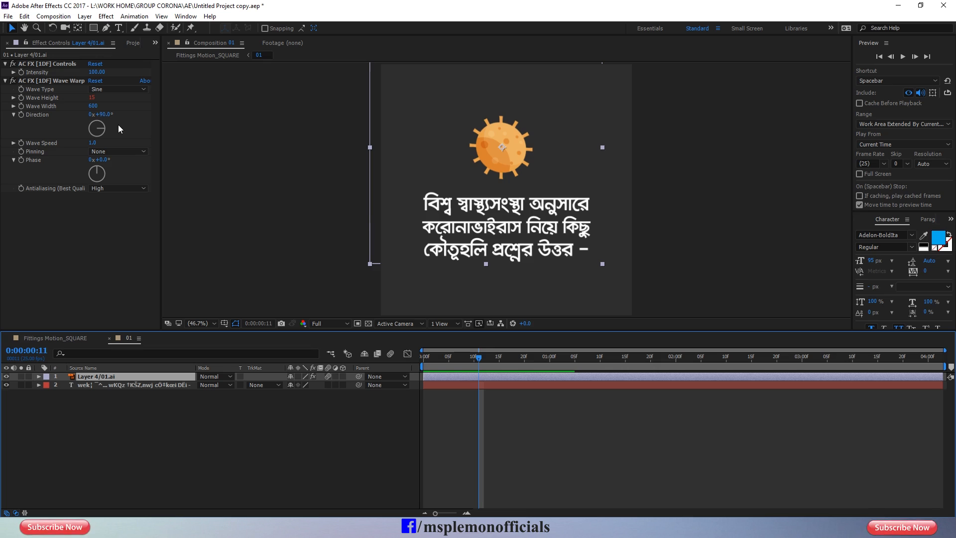
Set the virus layer's Wave Warp speed to 0.5 and play back the slower motion.
{"action": "left_click", "coordinate": [93, 143]}
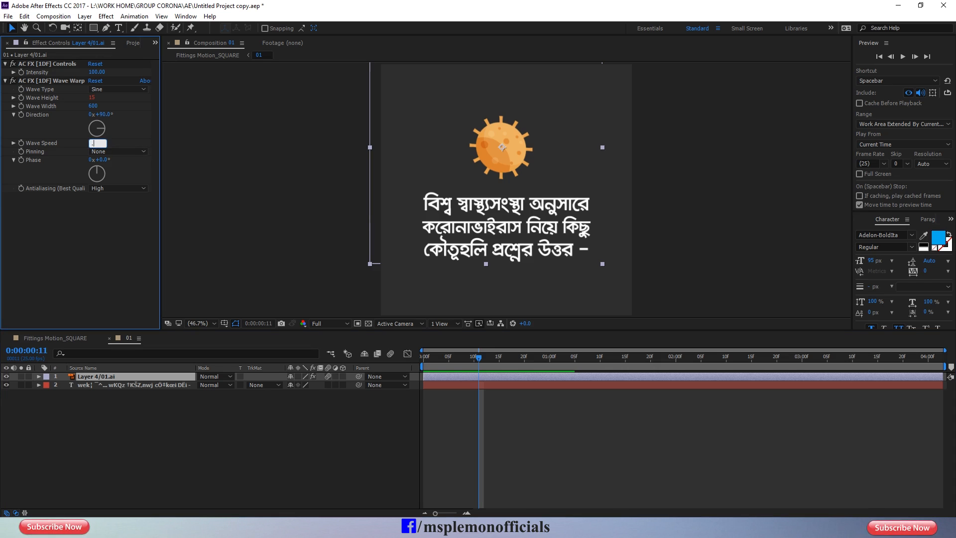
{"action": "key", "text": "Return"}
{"action": "key", "text": "space"}
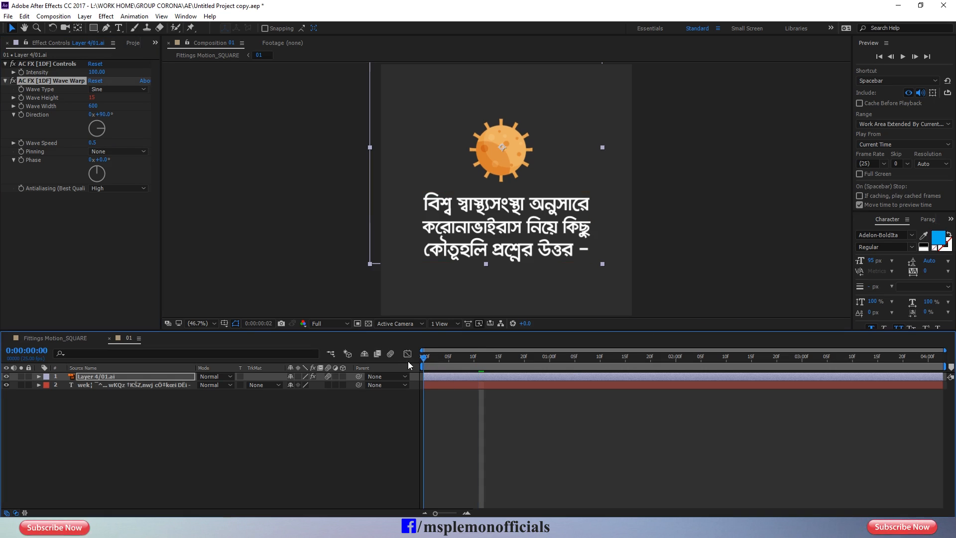
{"action": "left_click", "coordinate": [467, 376]}
Lower the preview resolution to Quarter and play back the intro's wave animation from the start.
{"action": "left_click", "coordinate": [329, 323]}
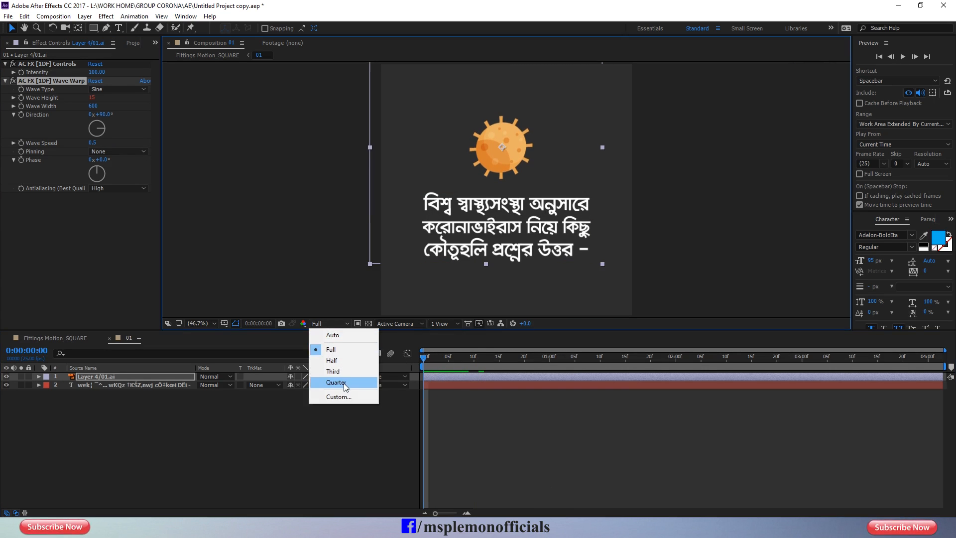
{"action": "left_click", "coordinate": [344, 383]}
{"action": "key", "text": "space"}
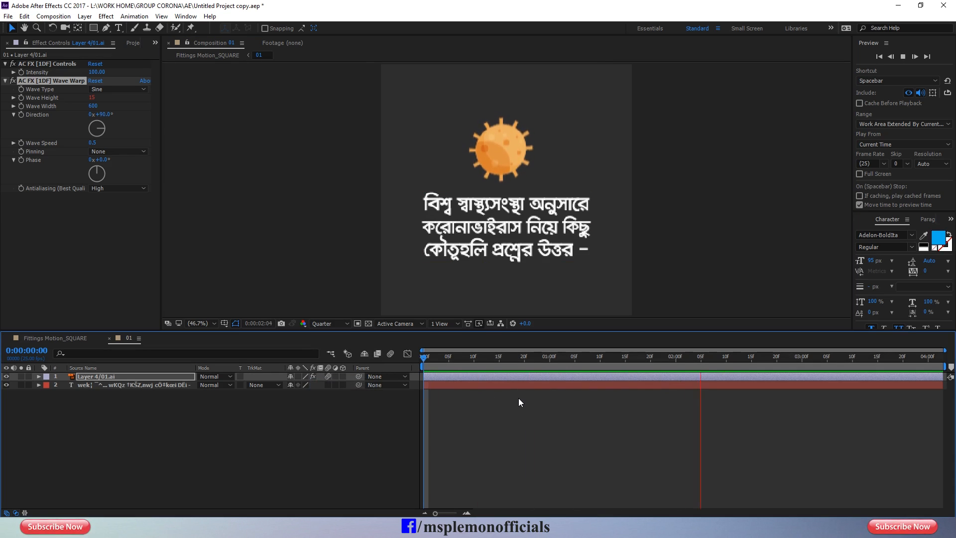
{"action": "left_click", "coordinate": [453, 363]}
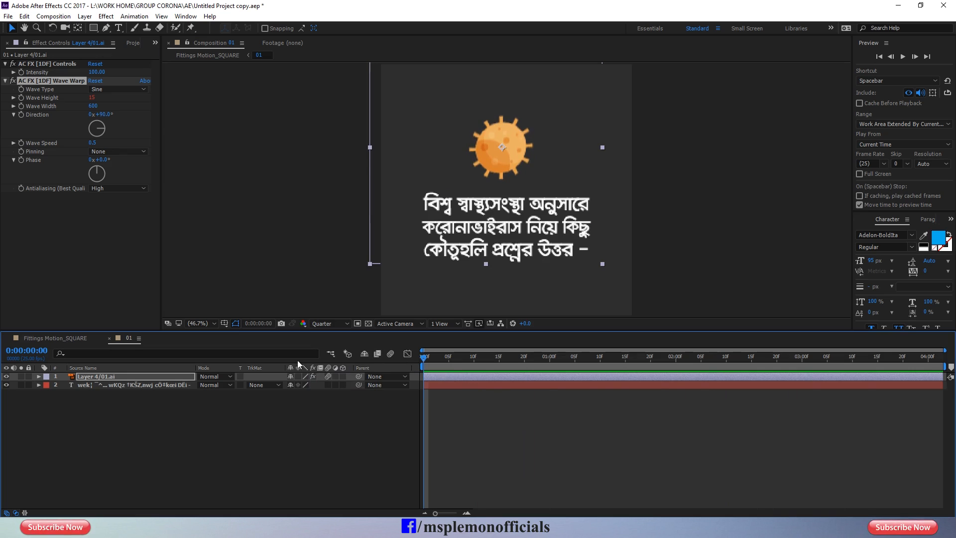
{"action": "key", "text": "space"}
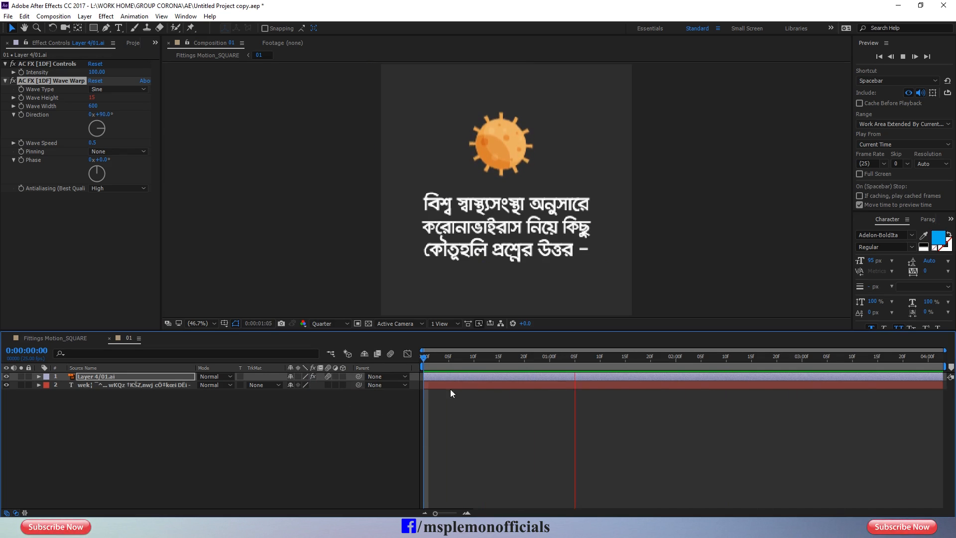
{"action": "key", "text": "space"}
{"action": "key", "text": "space"}
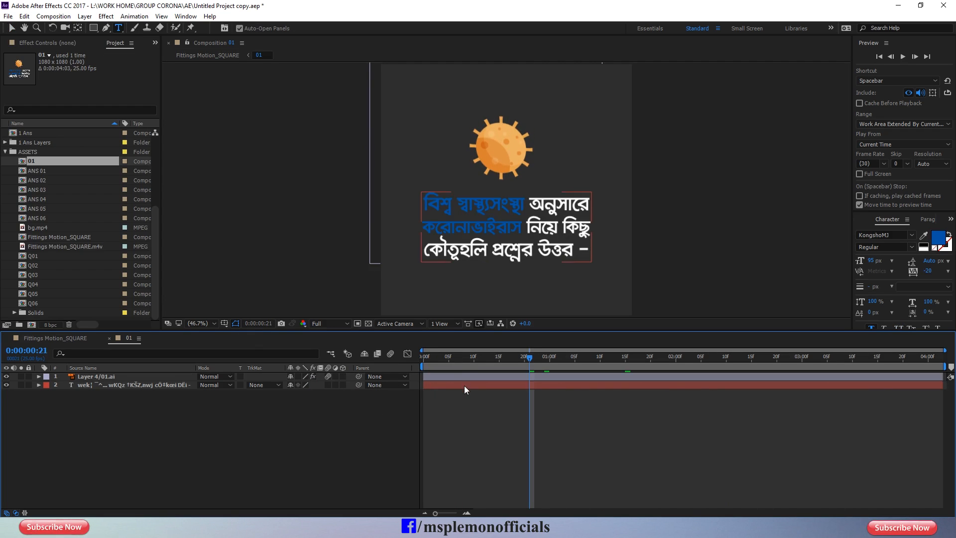
Try dark red 760013 as the text color of the words বিশ্ব স্বাস্থ্যসংস্থা in the intro text.
{"action": "double_click", "coordinate": [465, 386]}
{"action": "left_click_drag", "start_coordinate": [422, 202], "coordinate": [524, 202]}
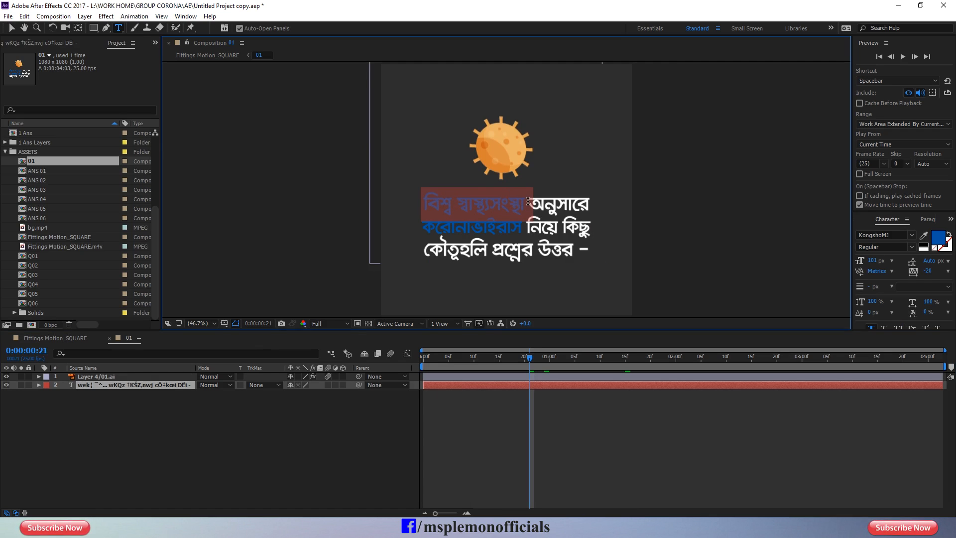
{"action": "left_click", "coordinate": [934, 239]}
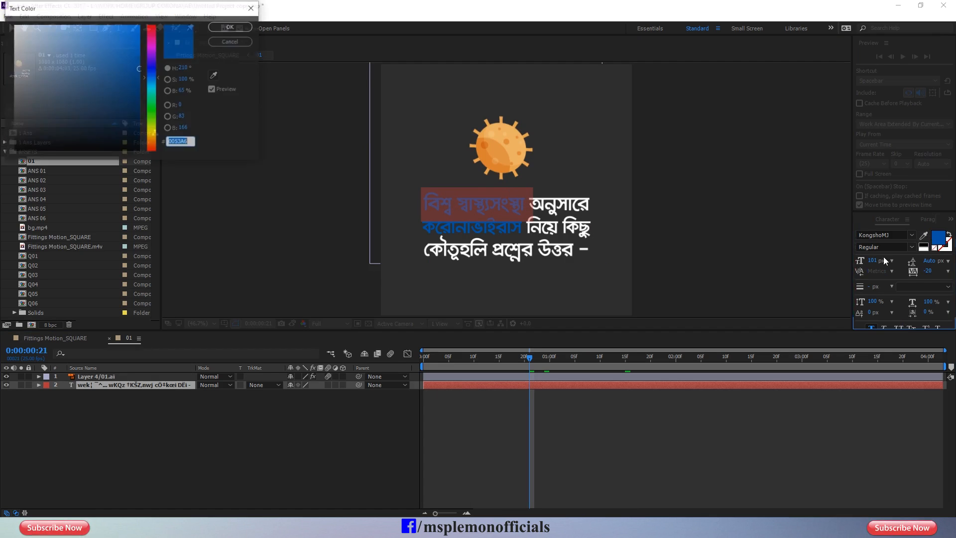
{"action": "left_click_drag", "start_coordinate": [152, 61], "coordinate": [157, 28]}
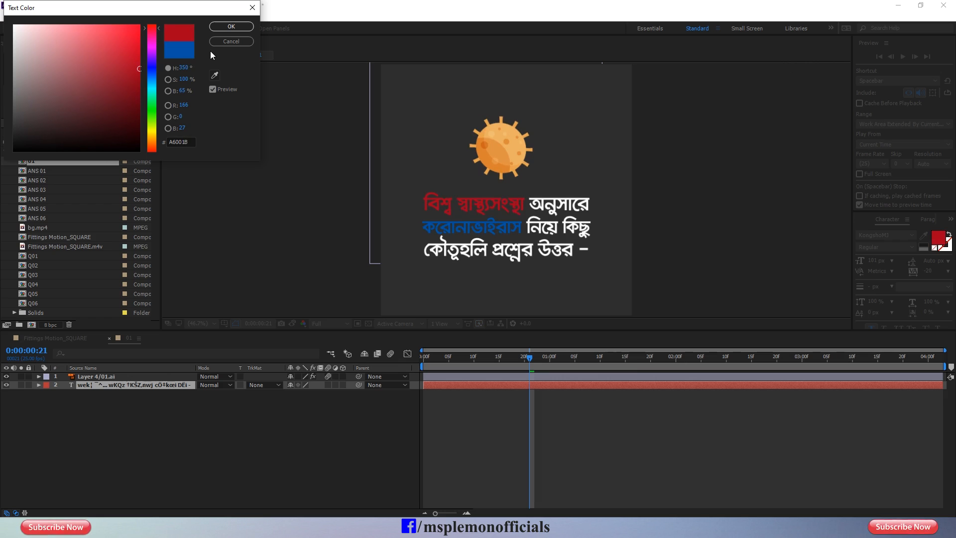
{"action": "left_click", "coordinate": [141, 93]}
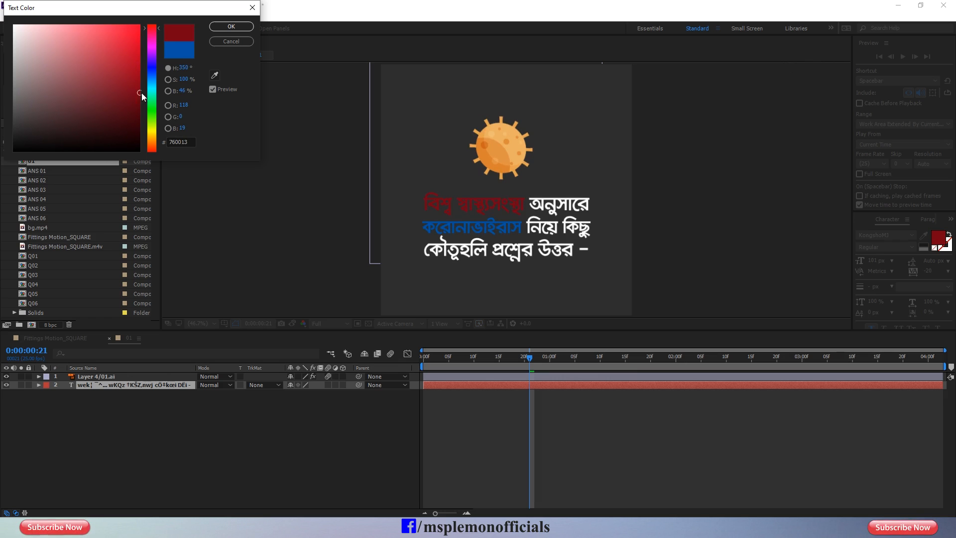
{"action": "left_click", "coordinate": [230, 27]}
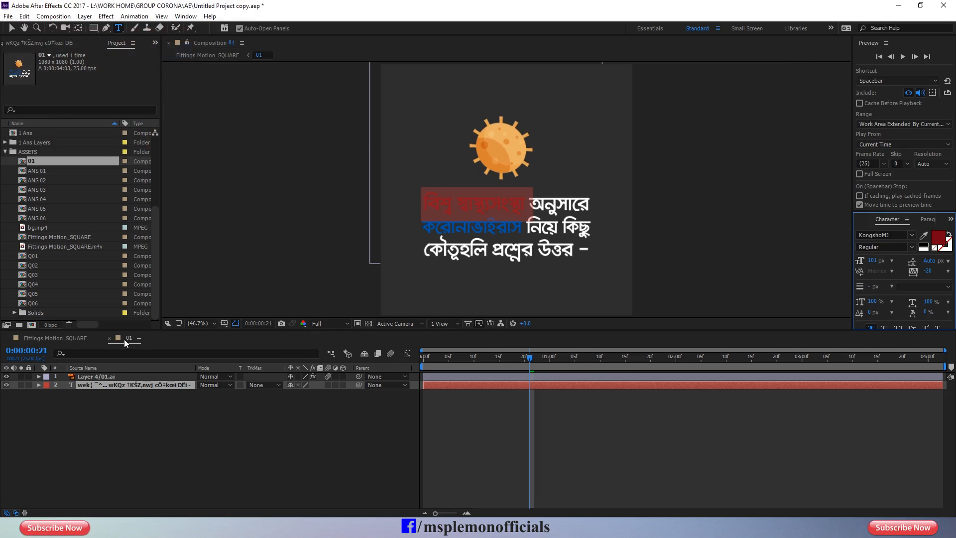
Return to the Fittings Motion_SQUARE composition and view the intro's highlighted words over the blue background.
{"action": "left_click", "coordinate": [73, 337]}
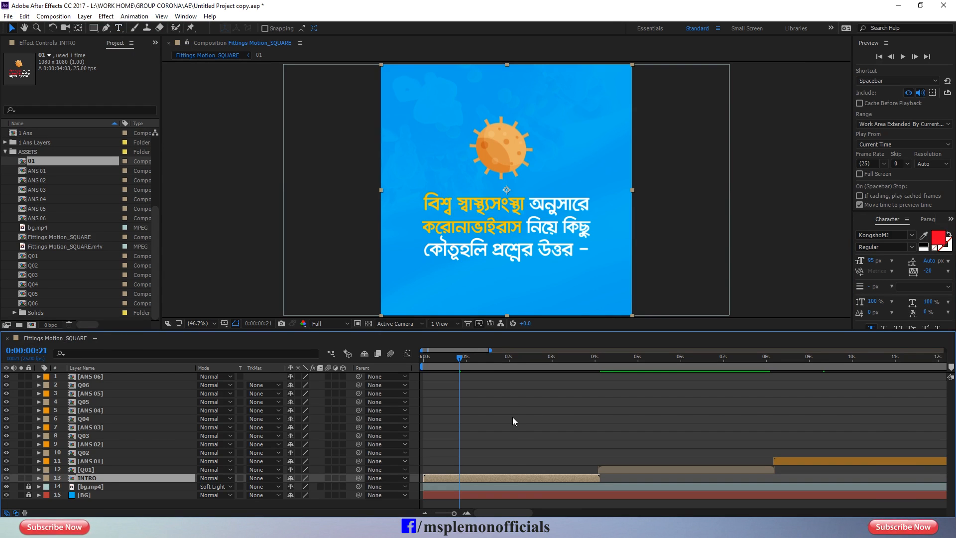
{"action": "left_click", "coordinate": [510, 460]}
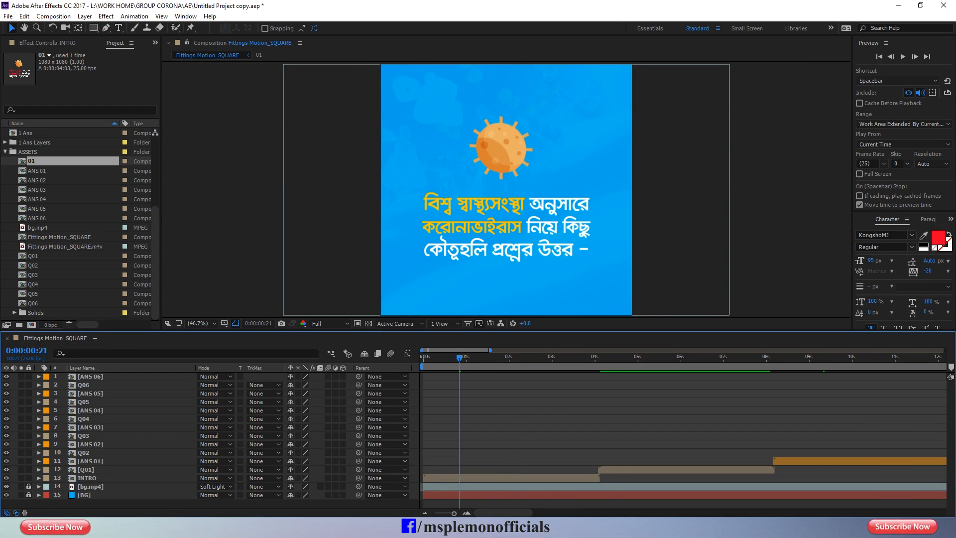
Switch to Chrome and search Google for "world health organization" in a new tab.
{"action": "mouse_move", "coordinate": [502, 527]}
{"action": "left_click", "coordinate": [555, 484]}
{"action": "left_click", "coordinate": [254, 9]}
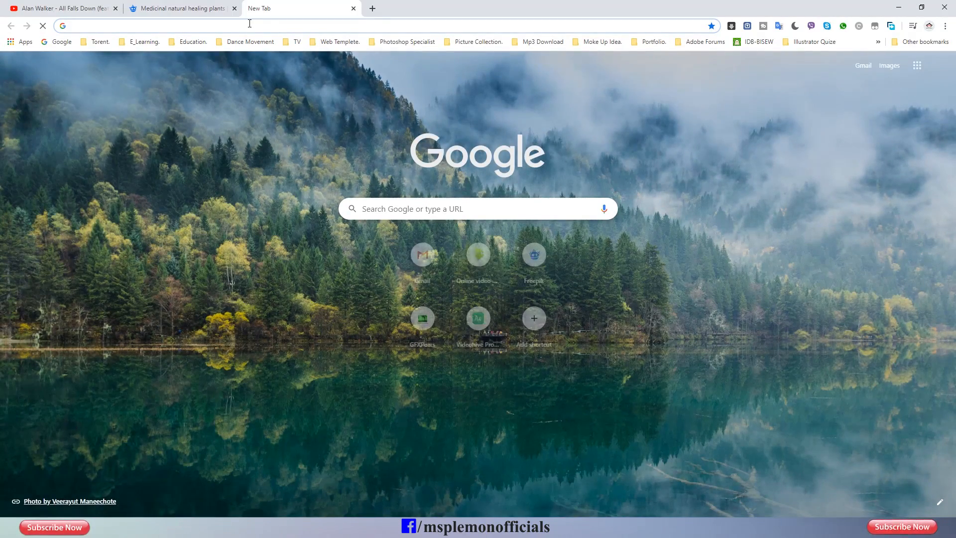
{"action": "type", "text": "worl"}
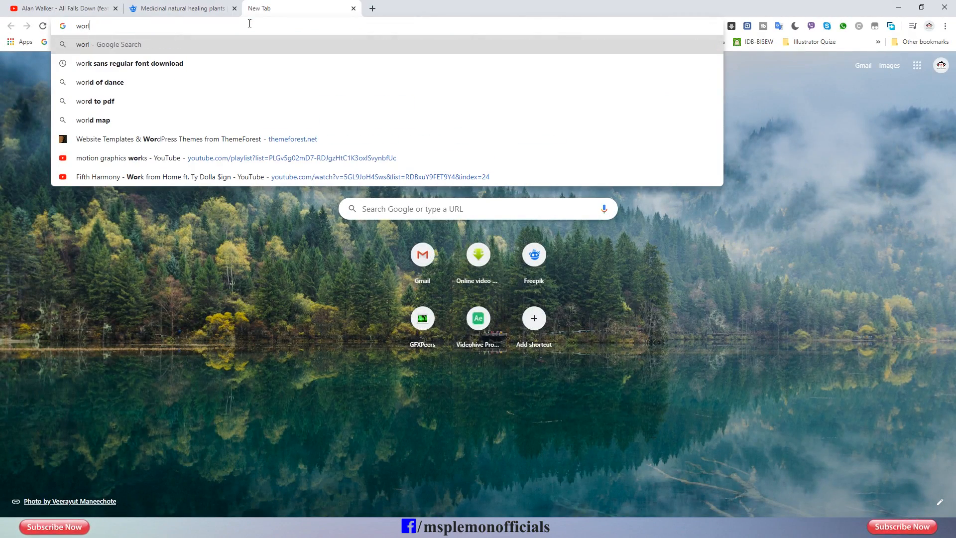
{"action": "type", "text": "d heal"}
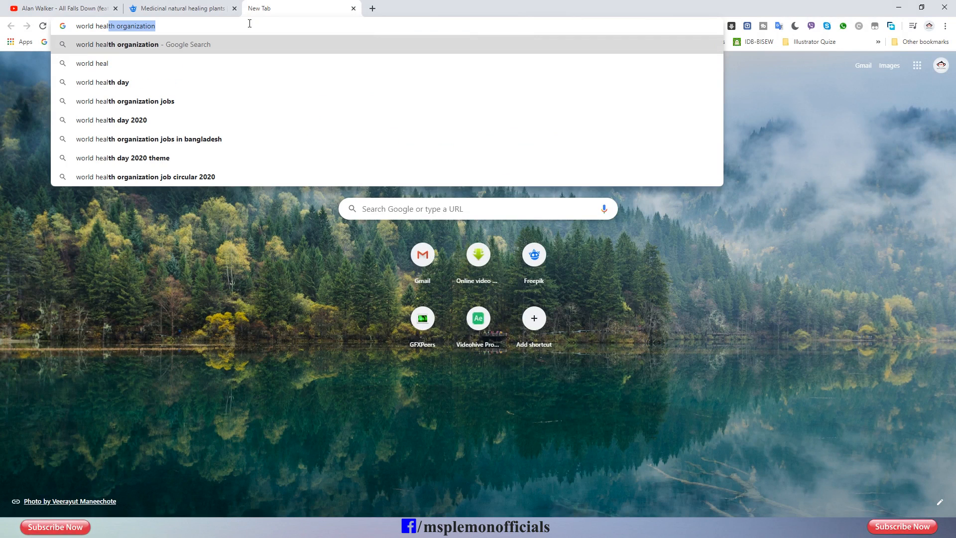
{"action": "type", "text": "th"}
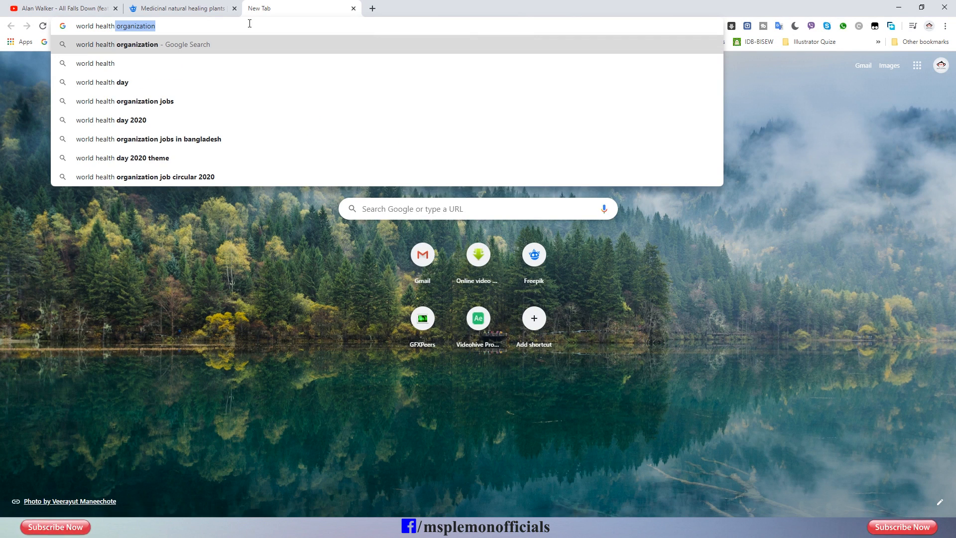
{"action": "key", "text": "Return"}
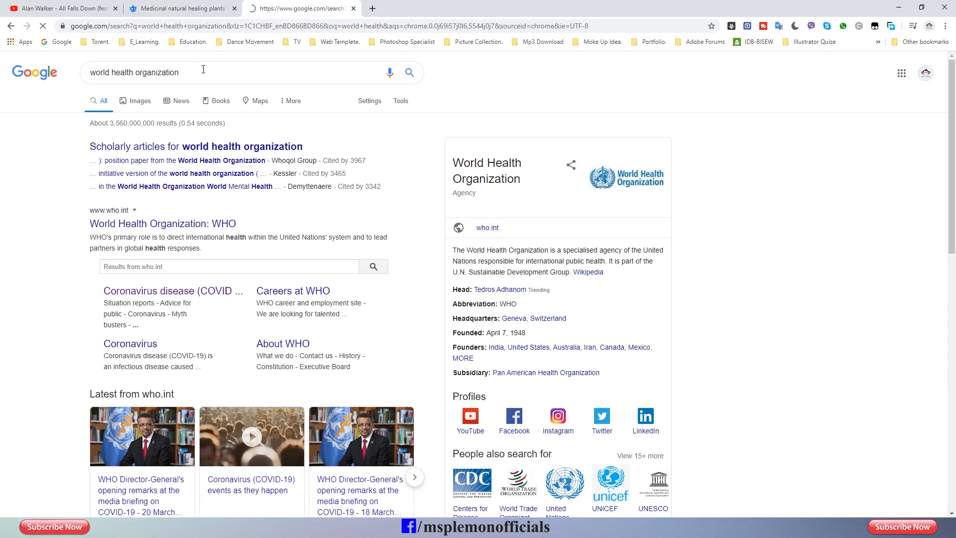
Refine the search to "world health organization logo png" and show its image results.
{"action": "type", "text": "logo"}
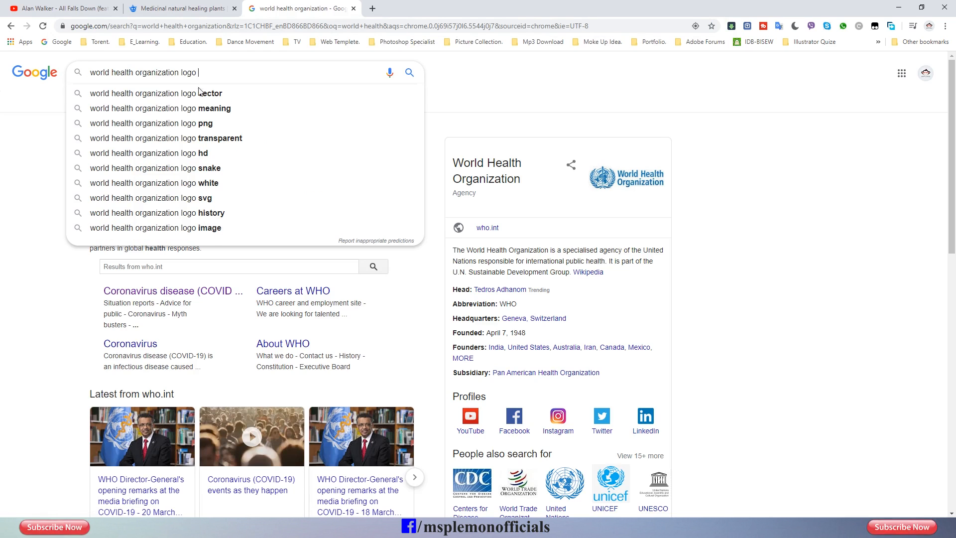
{"action": "left_click", "coordinate": [202, 123]}
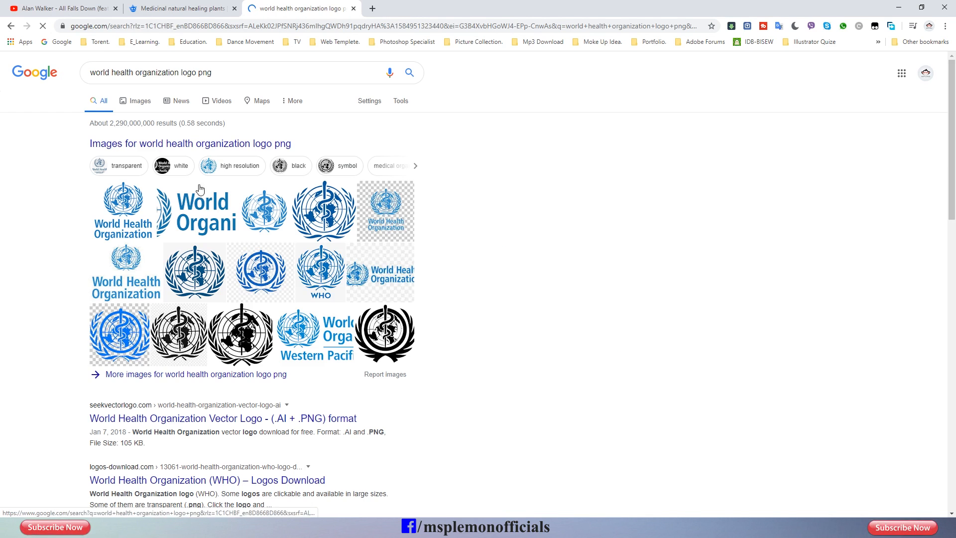
{"action": "left_click", "coordinate": [143, 104]}
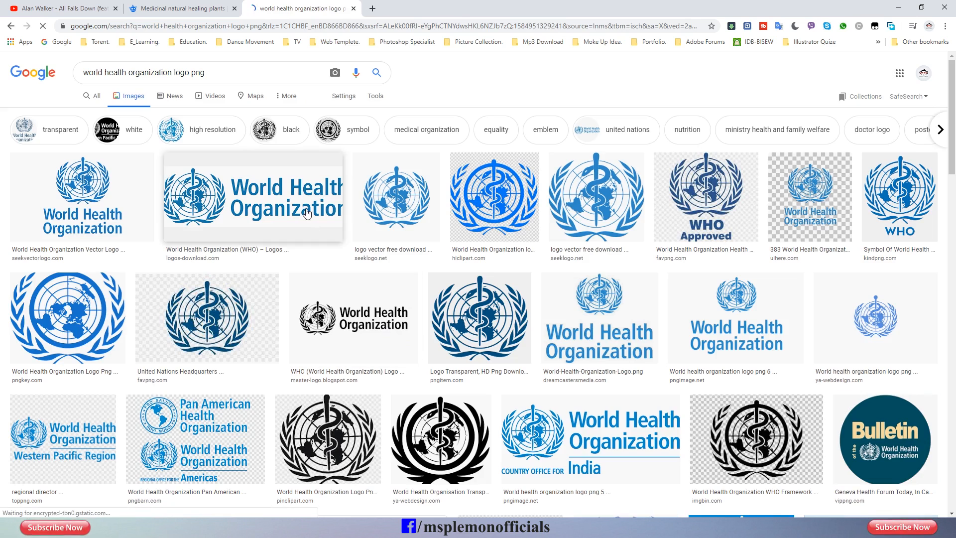
Save the wide World Health Organization logo from Logos Download, dismissing Free Download Manager's own download.
{"action": "left_click", "coordinate": [253, 197]}
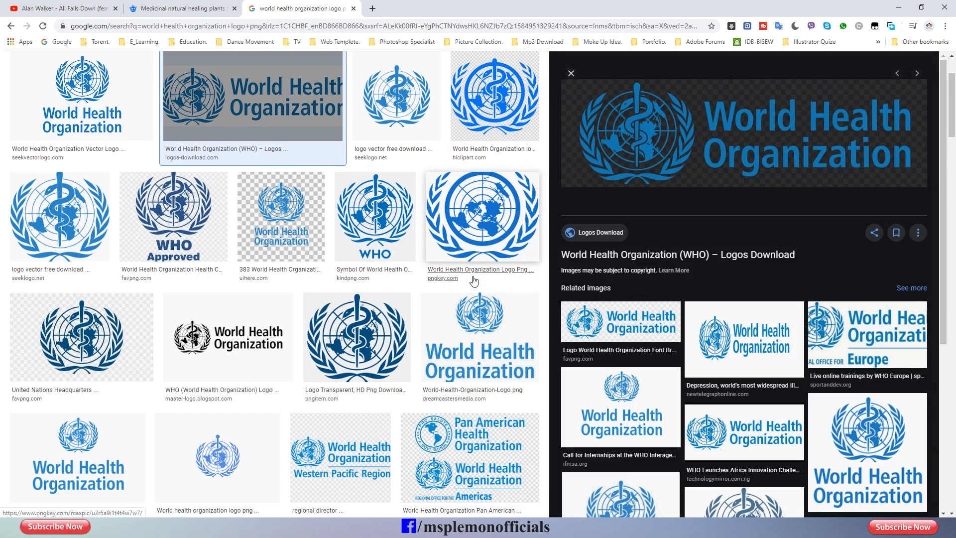
{"action": "right_click", "coordinate": [690, 126]}
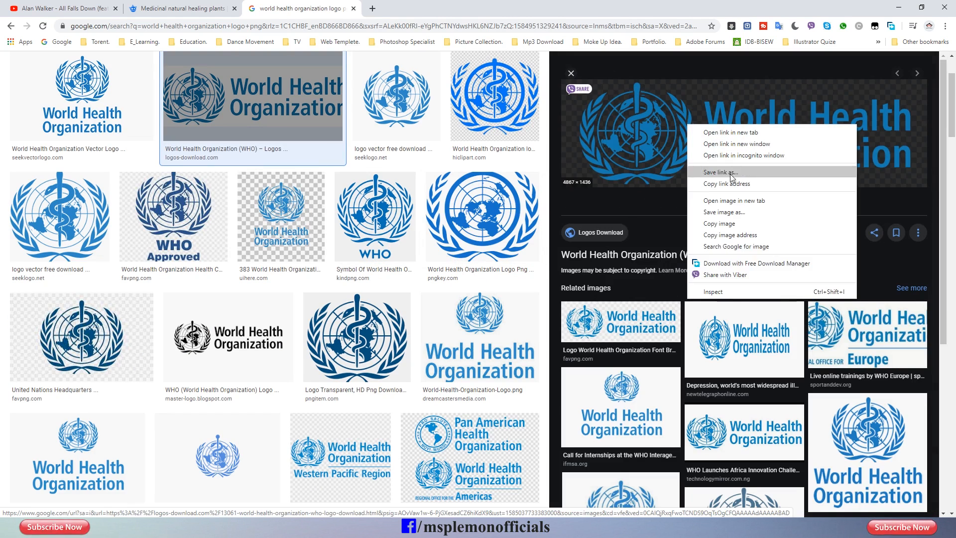
{"action": "left_click", "coordinate": [716, 213]}
{"action": "left_click", "coordinate": [768, 314]}
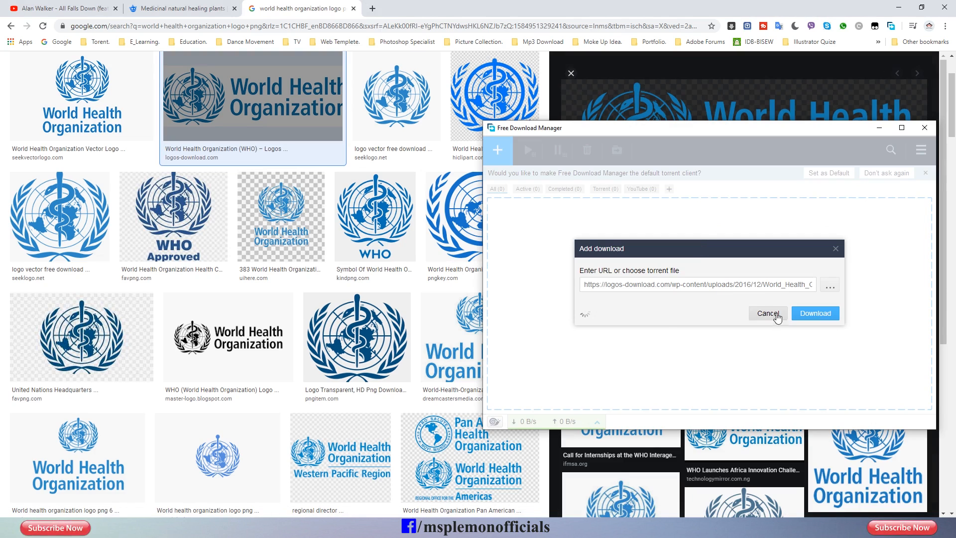
{"action": "left_click", "coordinate": [924, 128]}
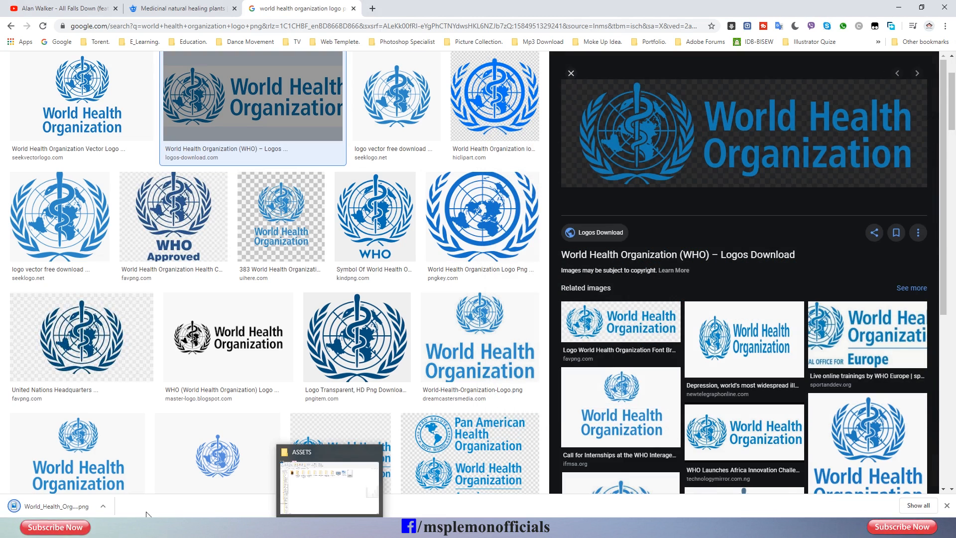
Show the downloaded World Health Organization logo PNG in the ASSETS folder and import it into the After Effects project.
{"action": "left_click", "coordinate": [102, 506]}
{"action": "left_click", "coordinate": [131, 471]}
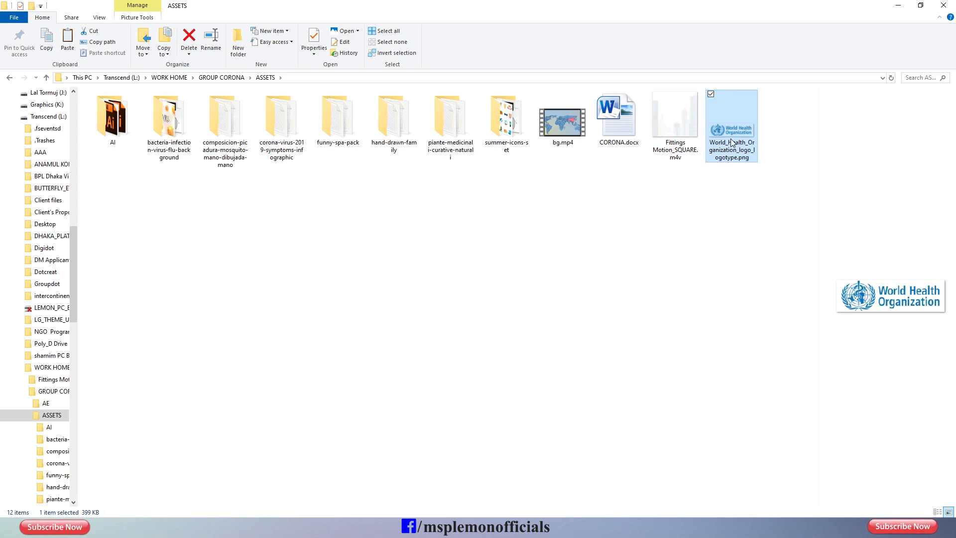
{"action": "left_click_drag", "start_coordinate": [731, 124], "coordinate": [429, 528]}
{"action": "left_click_drag", "start_coordinate": [404, 499], "coordinate": [88, 231]}
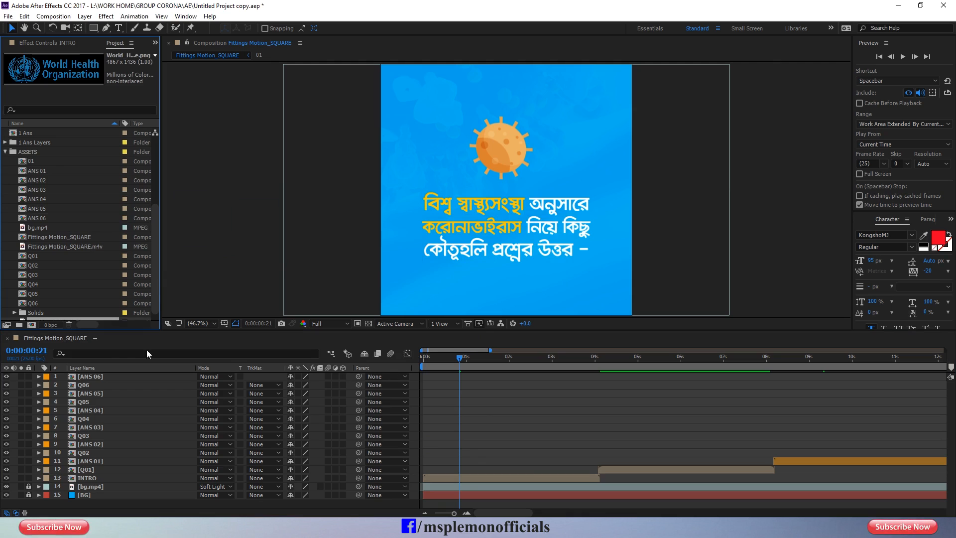
Open the INTRO layer's composition 01 and add the World Health Organization logo above its other layers.
{"action": "double_click", "coordinate": [456, 478]}
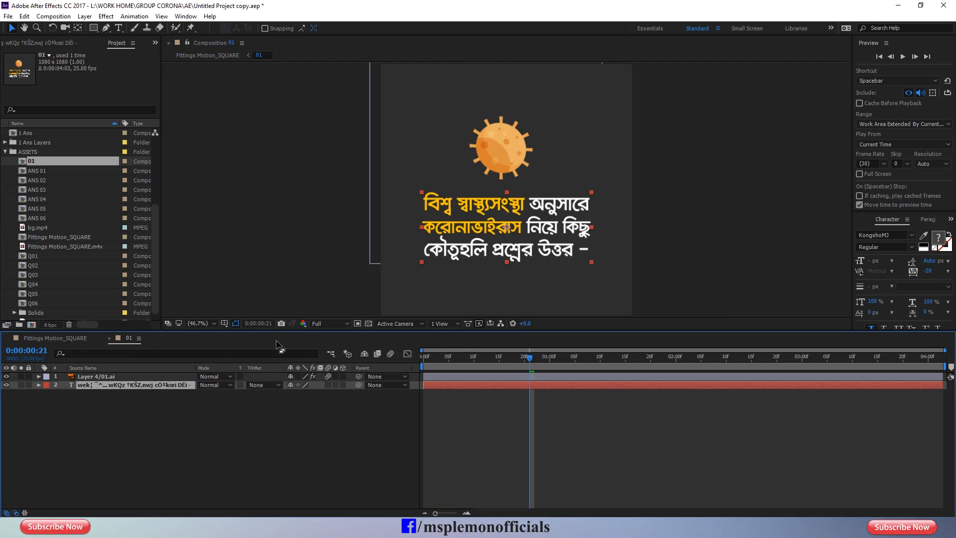
{"action": "scroll", "coordinate": [96, 247], "scroll_direction": "down", "scroll_amount": 1}
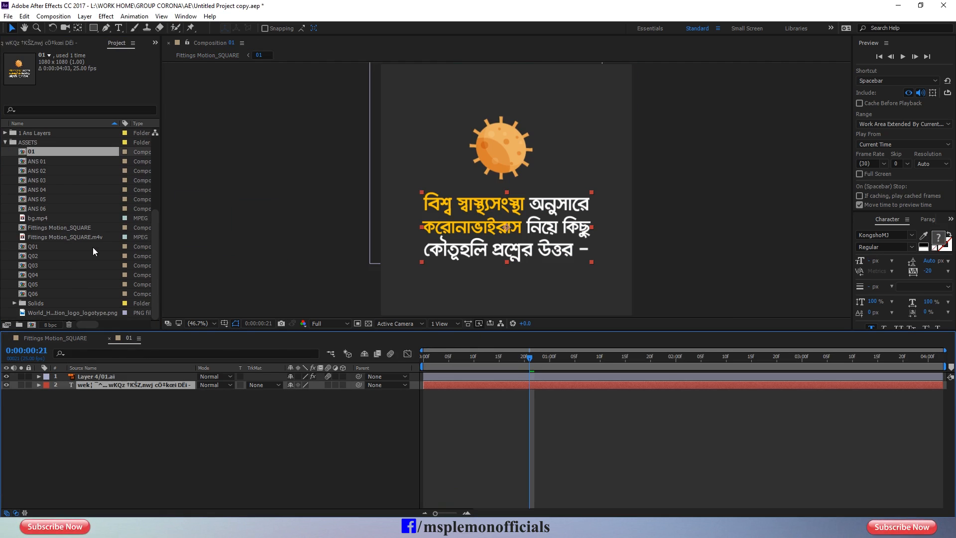
{"action": "left_click_drag", "start_coordinate": [69, 312], "coordinate": [124, 370]}
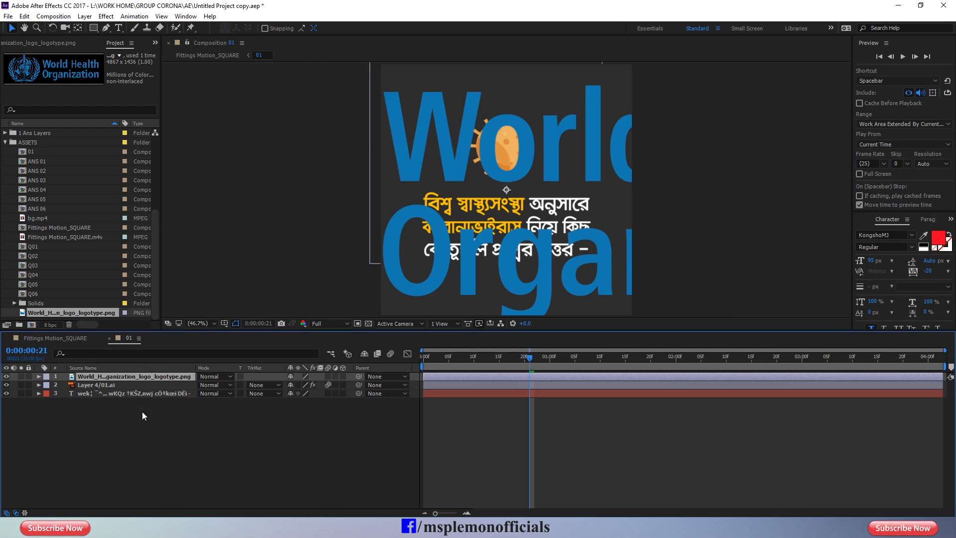
Scale the World Health Organization logo to 11% and shift it slightly so the emblem and name fit in the frame.
{"action": "key", "text": "s"}
{"action": "left_click_drag", "start_coordinate": [322, 386], "coordinate": [277, 385]}
{"action": "left_click_drag", "start_coordinate": [507, 189], "coordinate": [496, 187]}
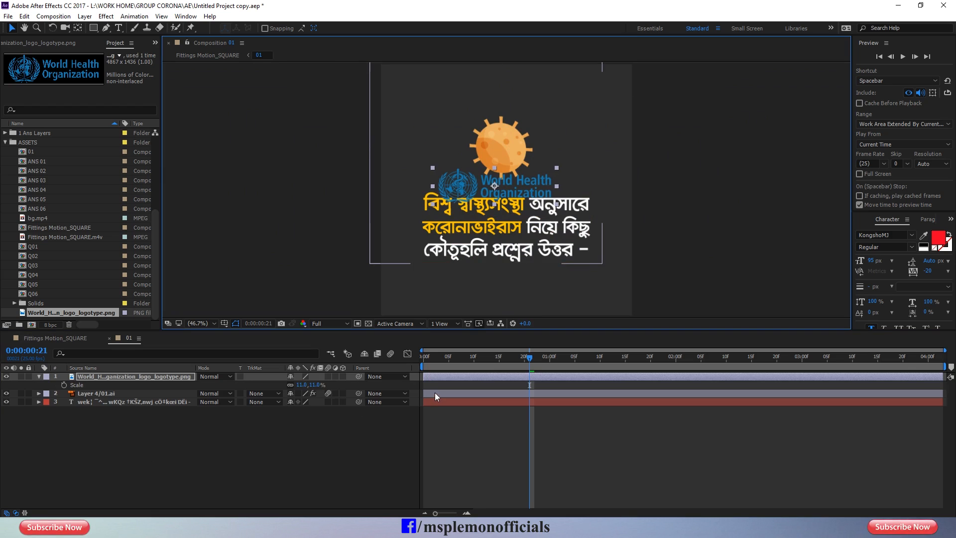
Move the orange virus illustration up and place the logo between it and the Bengali text.
{"action": "left_click", "coordinate": [501, 150]}
{"action": "left_click_drag", "start_coordinate": [501, 133], "coordinate": [501, 118]}
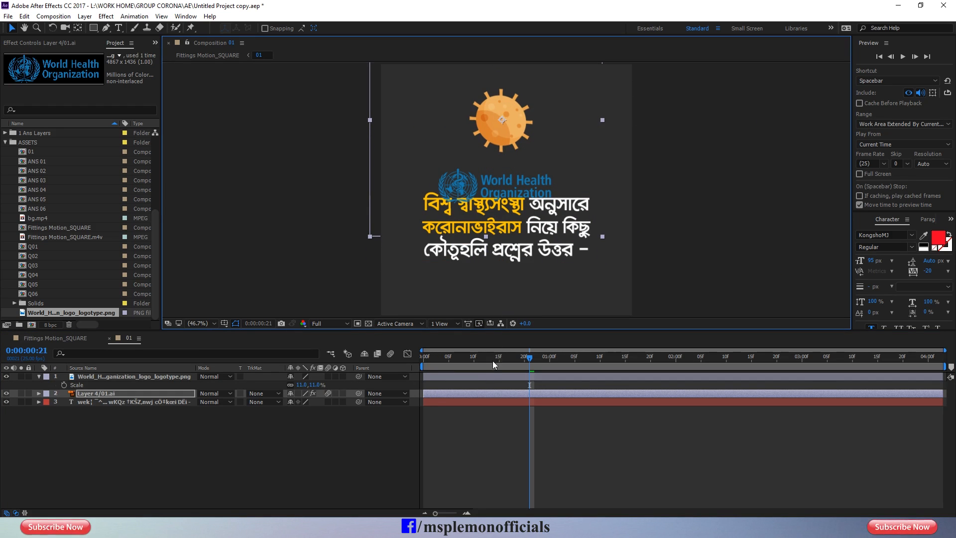
{"action": "left_click", "coordinate": [474, 380]}
{"action": "left_click_drag", "start_coordinate": [504, 186], "coordinate": [506, 170]}
{"action": "left_click", "coordinate": [452, 421]}
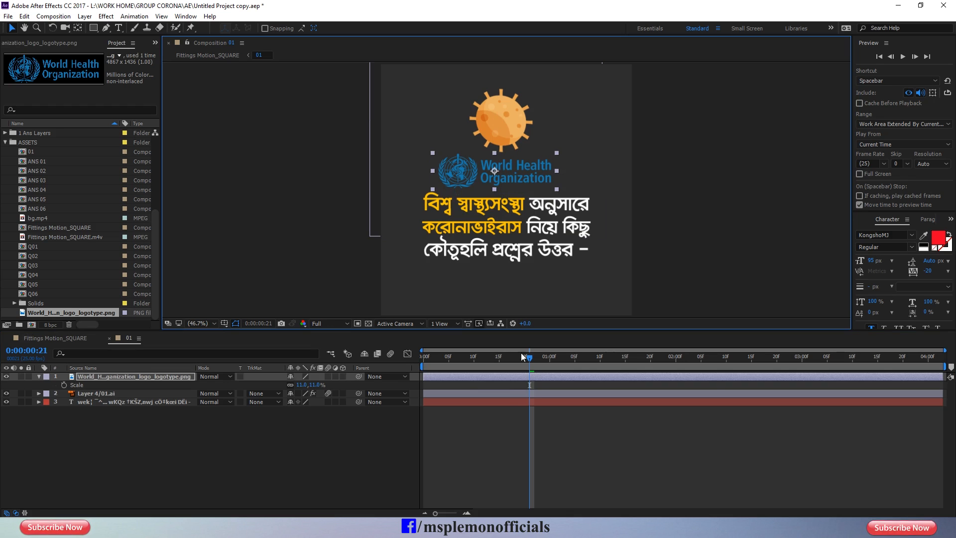
{"action": "left_click", "coordinate": [39, 377]}
Move the Bengali text layer down by about 60 px to leave room beneath the logo.
{"action": "left_click", "coordinate": [108, 395]}
{"action": "key", "text": "shift+Down"}
{"action": "key", "text": "shift+Down"}
{"action": "key", "text": "shift+Down"}
{"action": "key", "text": "shift+Down"}
{"action": "key", "text": "shift+Down"}
{"action": "key", "text": "shift+Down"}
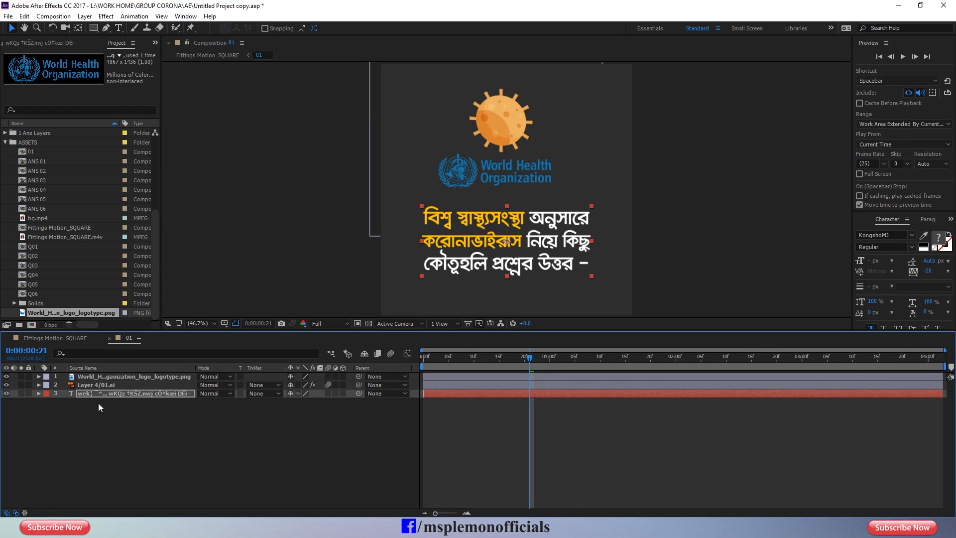
Set the scale of the virus layer, Layer 4/01.ai, to 80%.
{"action": "left_click", "coordinate": [191, 436]}
{"action": "left_click", "coordinate": [112, 386]}
{"action": "key", "text": "s"}
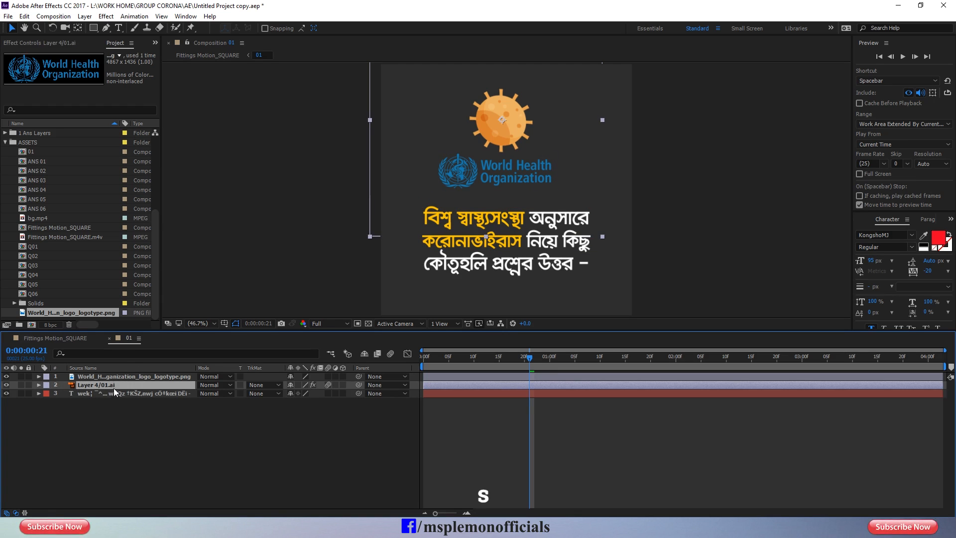
{"action": "type", "text": "80"}
{"action": "key", "text": "Return"}
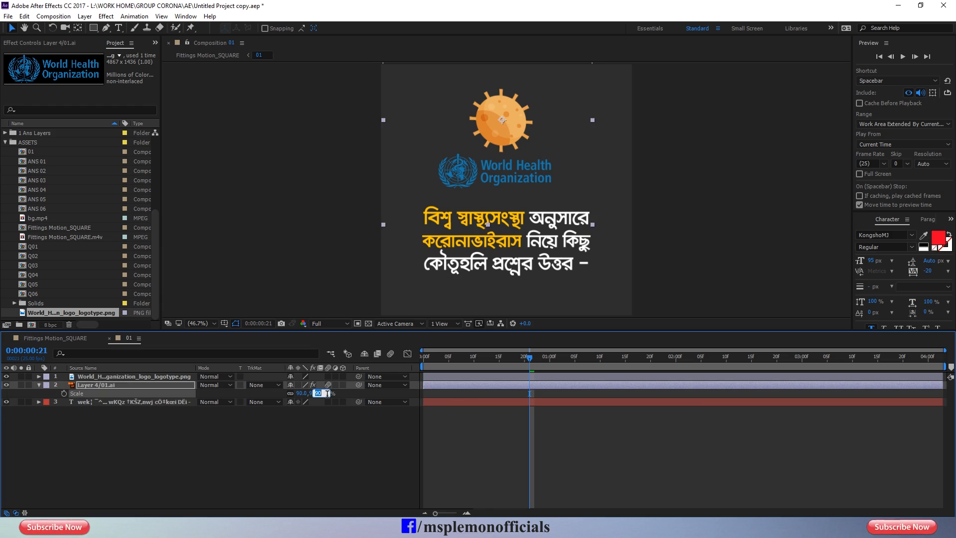
{"action": "left_click", "coordinate": [292, 442]}
{"action": "left_click", "coordinate": [39, 385]}
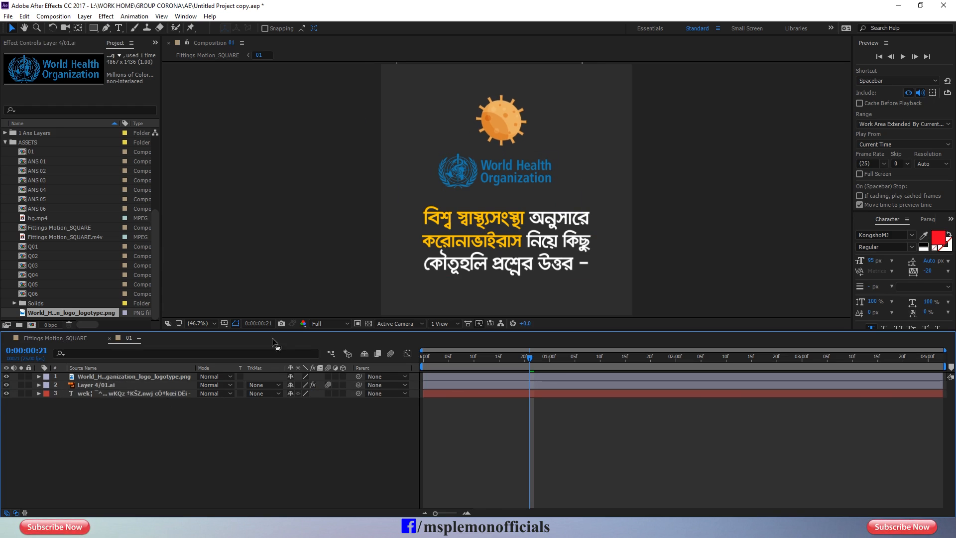
Set the World Health Organization logo's scale to 12% and nudge it up slightly.
{"action": "left_click", "coordinate": [121, 385]}
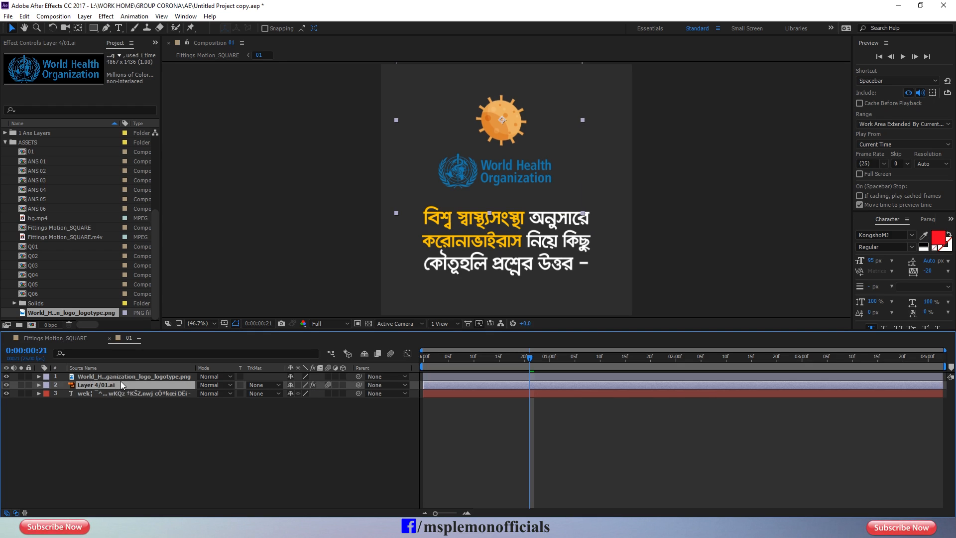
{"action": "left_click", "coordinate": [121, 378]}
{"action": "key", "text": "s"}
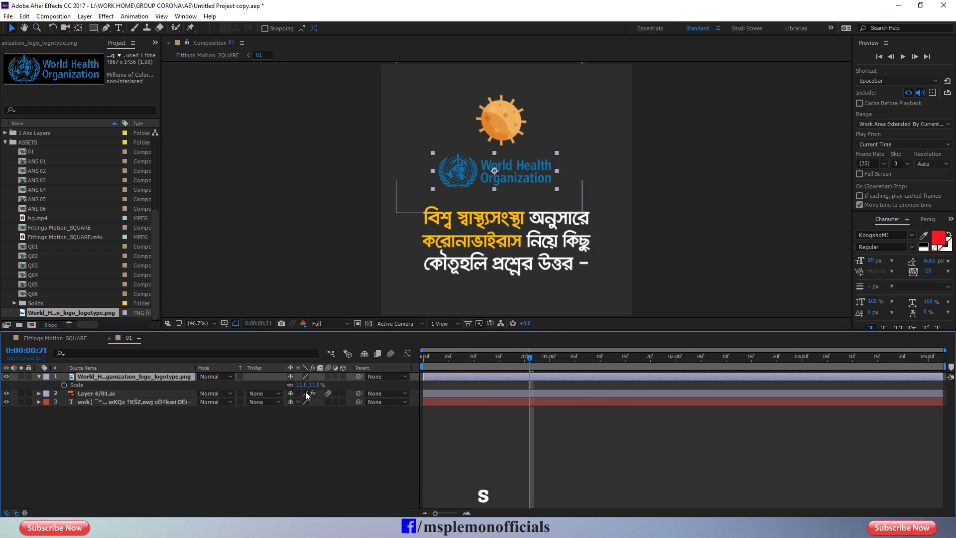
{"action": "key", "text": "Return"}
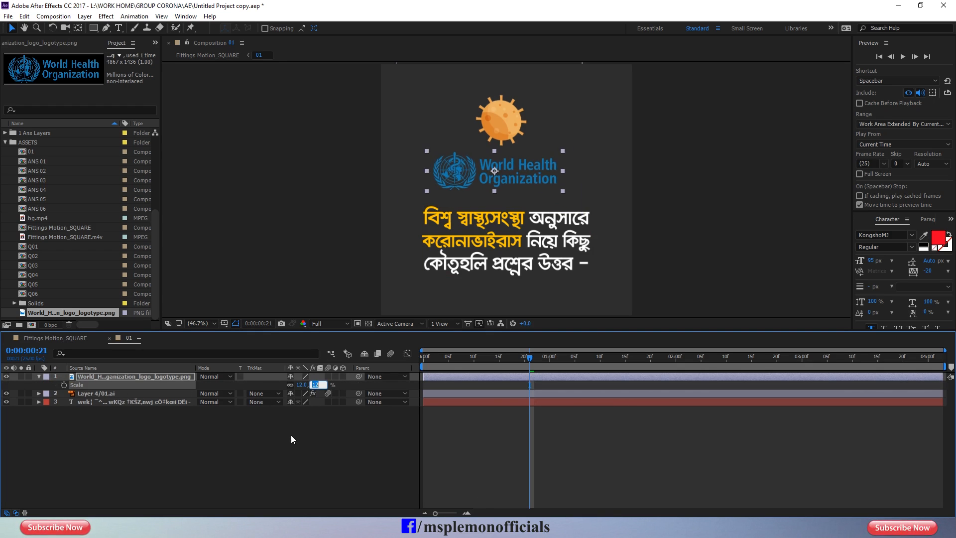
{"action": "left_click", "coordinate": [55, 402]}
{"action": "left_click", "coordinate": [43, 378]}
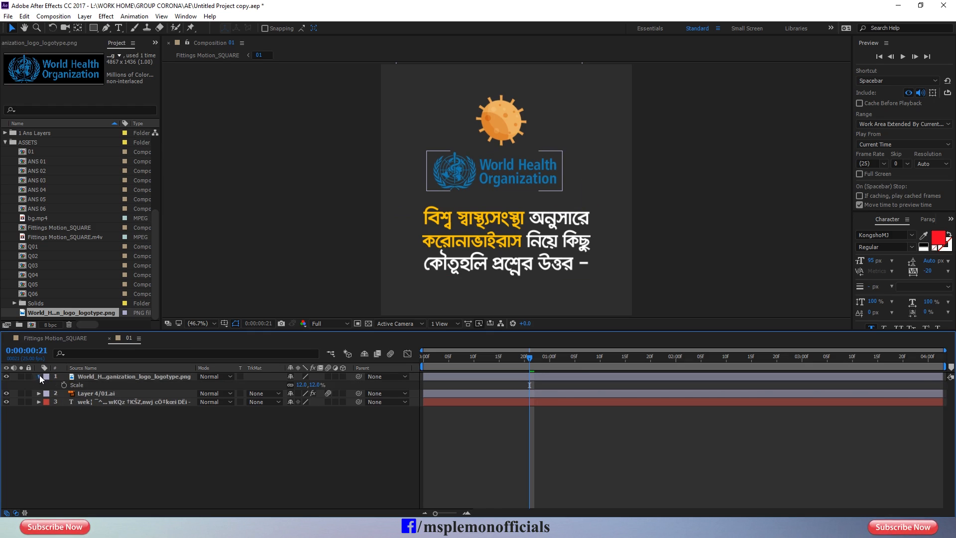
{"action": "left_click", "coordinate": [39, 377]}
{"action": "key", "text": "Return"}
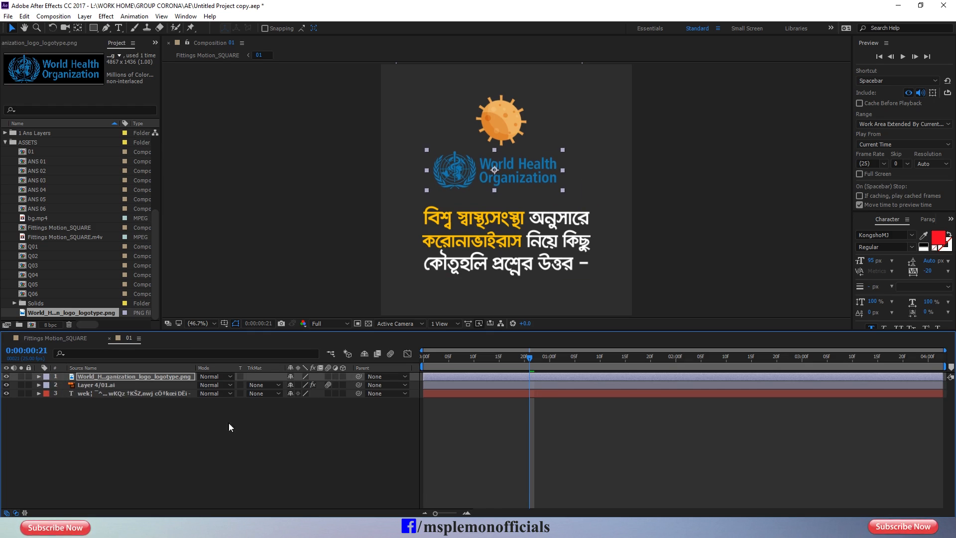
Deselect the logo layer, return to the start of composition 01 and save the project.
{"action": "left_click", "coordinate": [282, 441]}
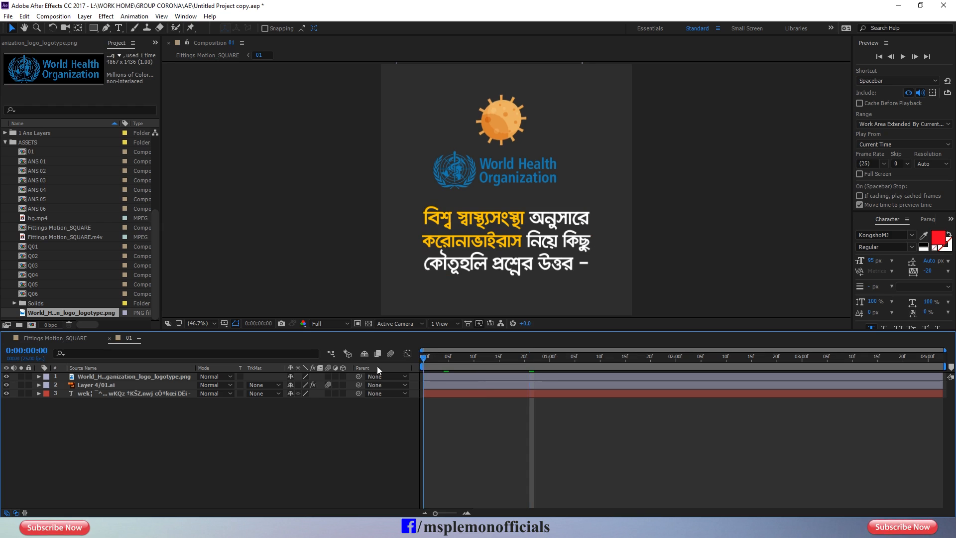
{"action": "key", "text": "Home"}
{"action": "key", "text": "ctrl+s"}
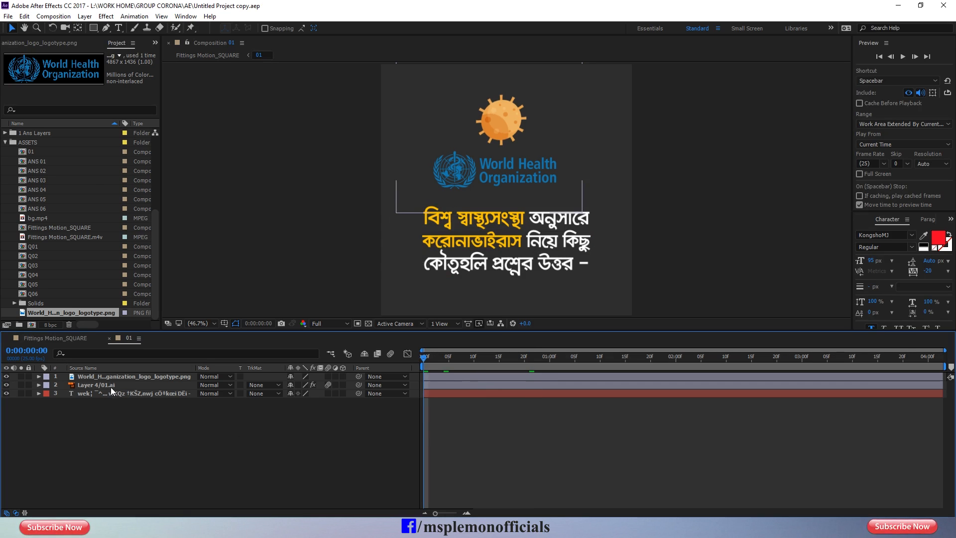
Apply the Fill effect to the World Health Organization logo layer and set its colour to white.
{"action": "left_click", "coordinate": [112, 376]}
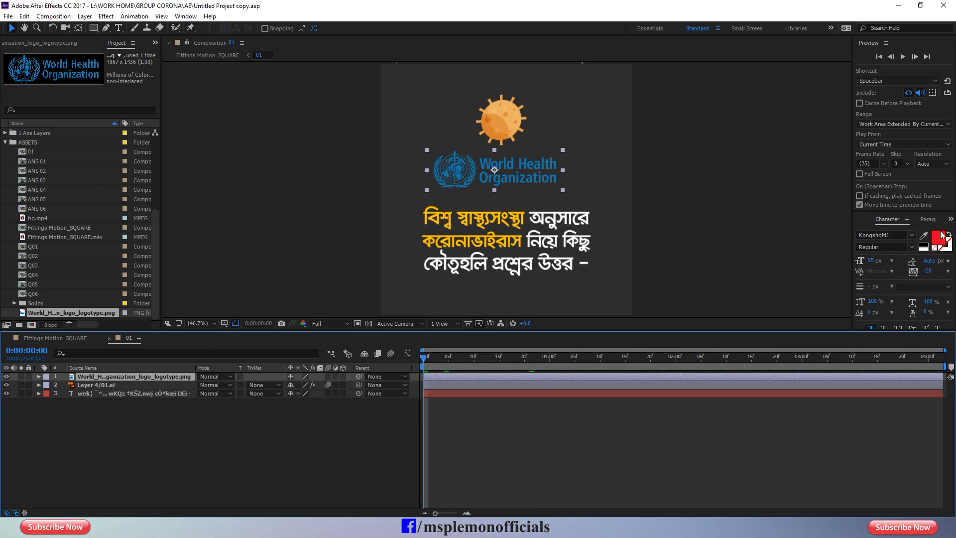
{"action": "key", "text": "ctrl+5"}
{"action": "left_click", "coordinate": [920, 230]}
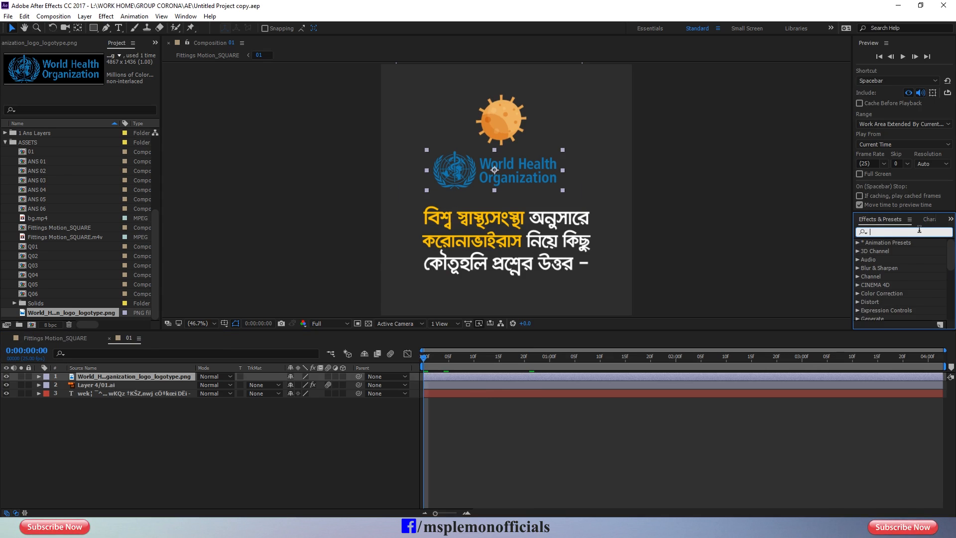
{"action": "type", "text": "fill"}
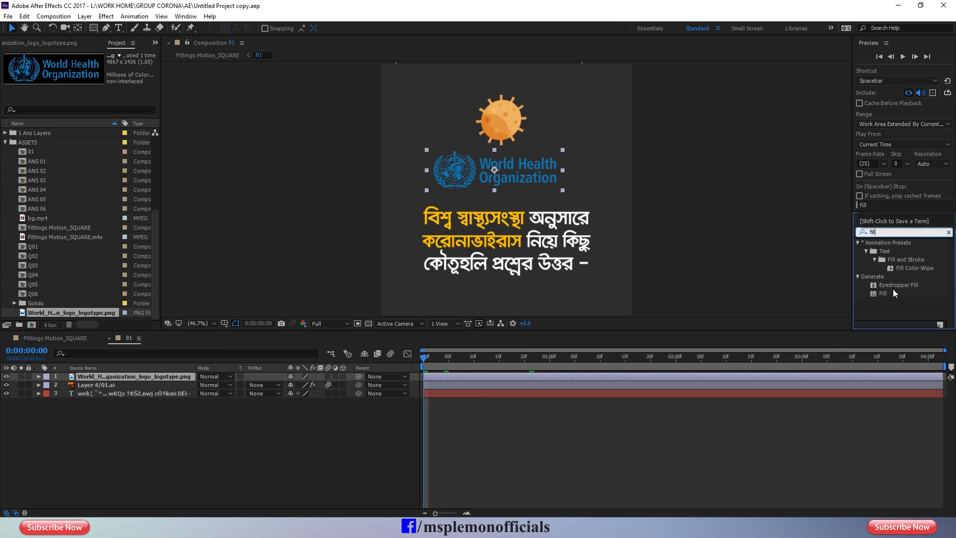
{"action": "double_click", "coordinate": [893, 294]}
{"action": "left_click", "coordinate": [93, 90]}
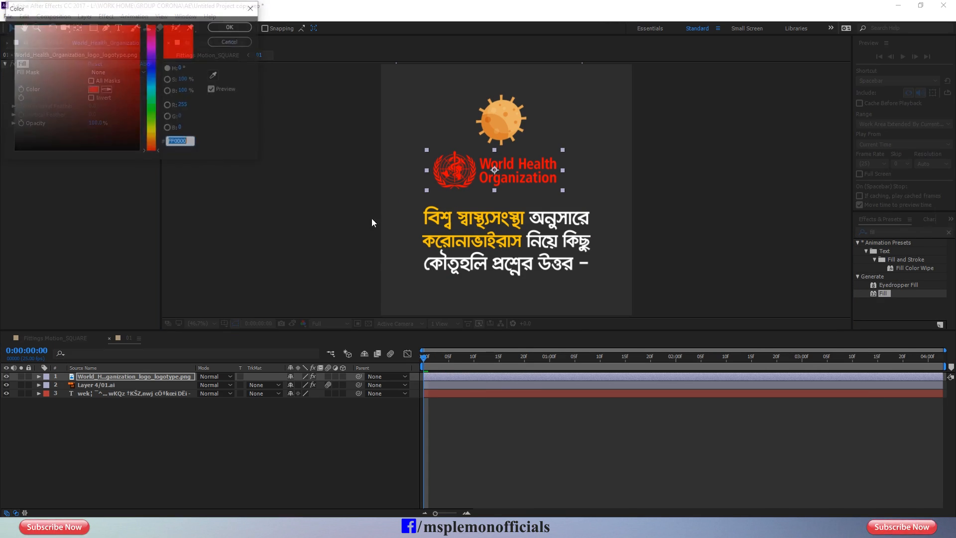
{"action": "left_click_drag", "start_coordinate": [97, 92], "coordinate": [1, 12]}
{"action": "left_click", "coordinate": [231, 27]}
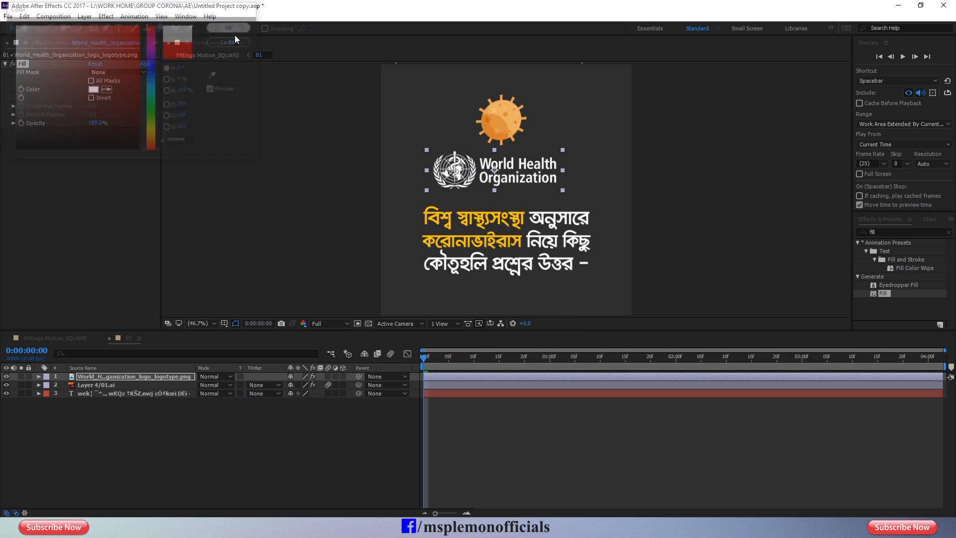
Set the font style of the whole Bengali text layer to Bold.
{"action": "double_click", "coordinate": [510, 394]}
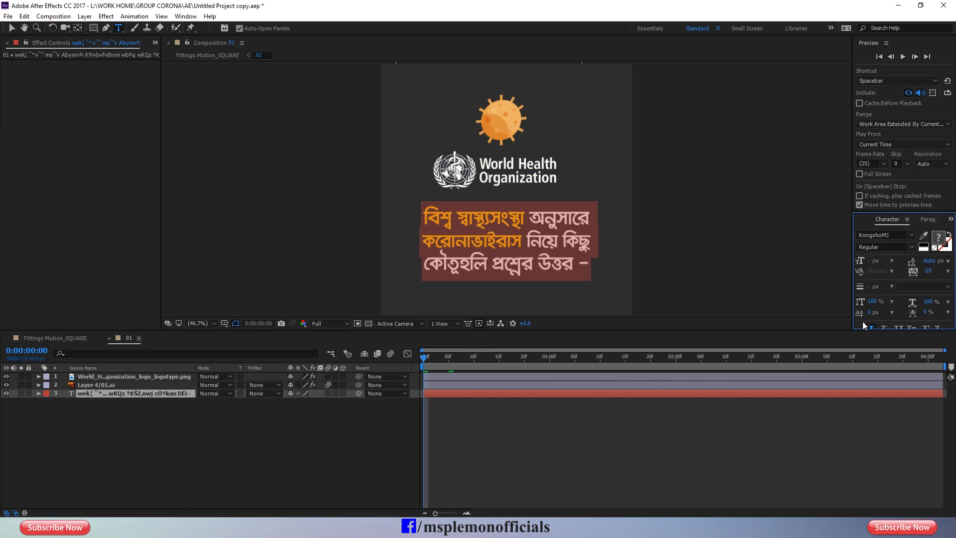
{"action": "left_click", "coordinate": [909, 248]}
{"action": "left_click", "coordinate": [895, 282]}
{"action": "left_click", "coordinate": [491, 485]}
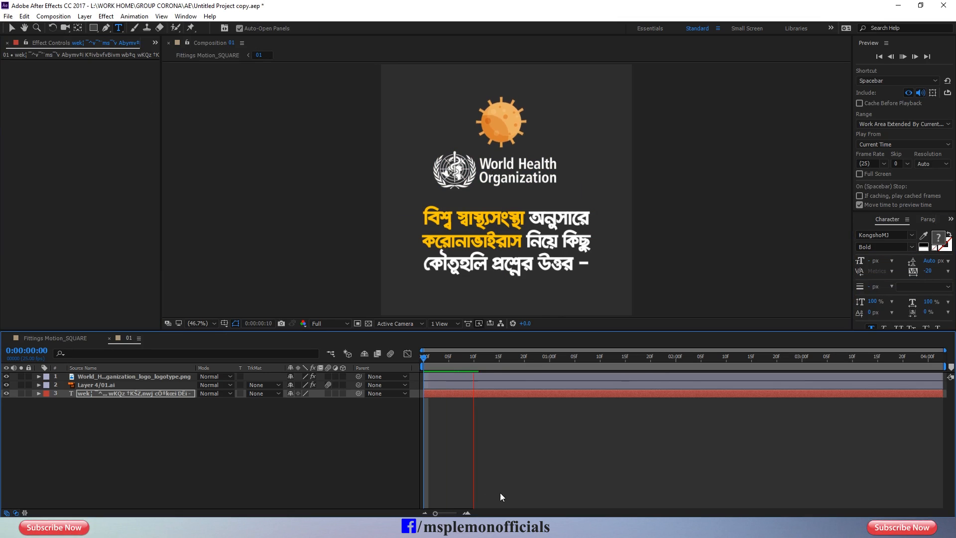
Add the expression wiggle(2,3) to the Position property of the World Health Organization logo layer.
{"action": "left_click", "coordinate": [435, 394]}
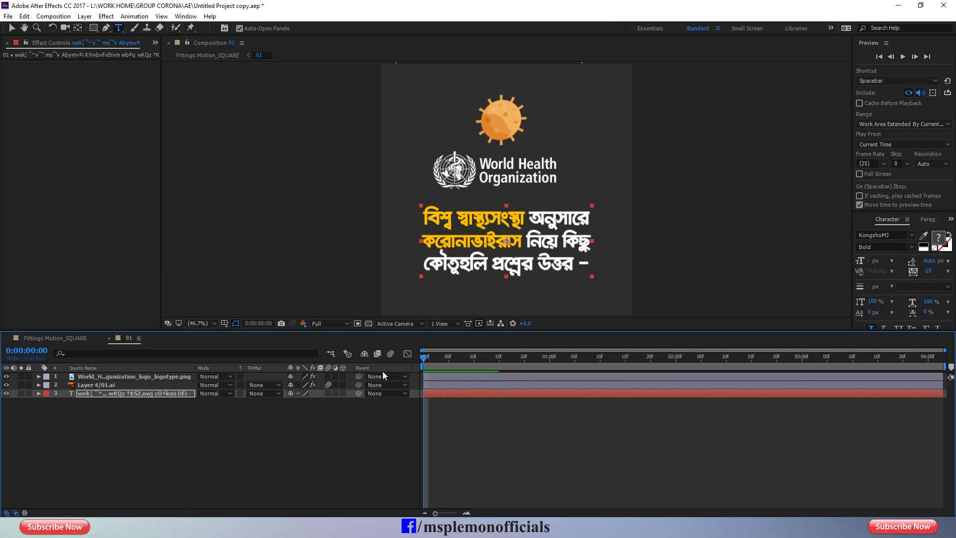
{"action": "left_click", "coordinate": [440, 384]}
{"action": "left_click", "coordinate": [442, 377]}
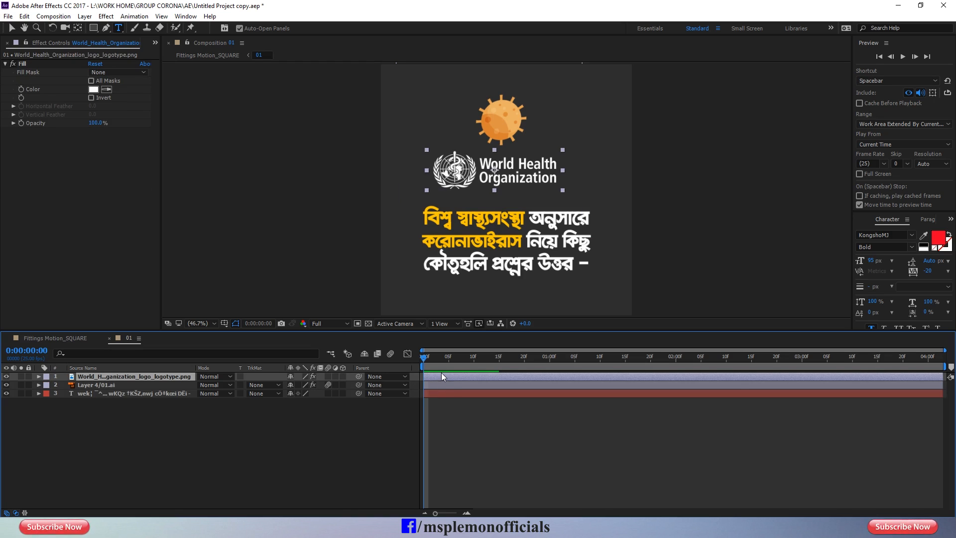
{"action": "key", "text": "p"}
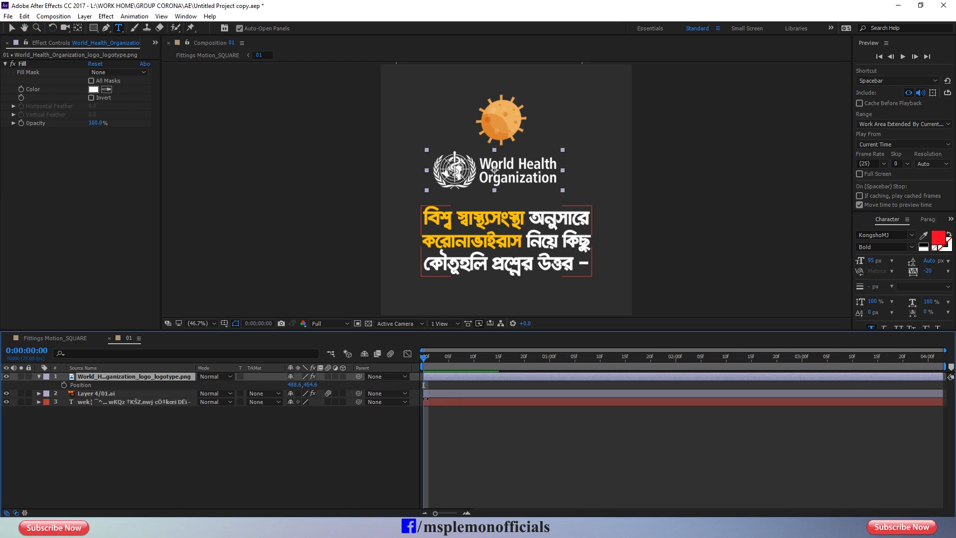
{"action": "key", "text": "p"}
{"action": "key", "text": "p"}
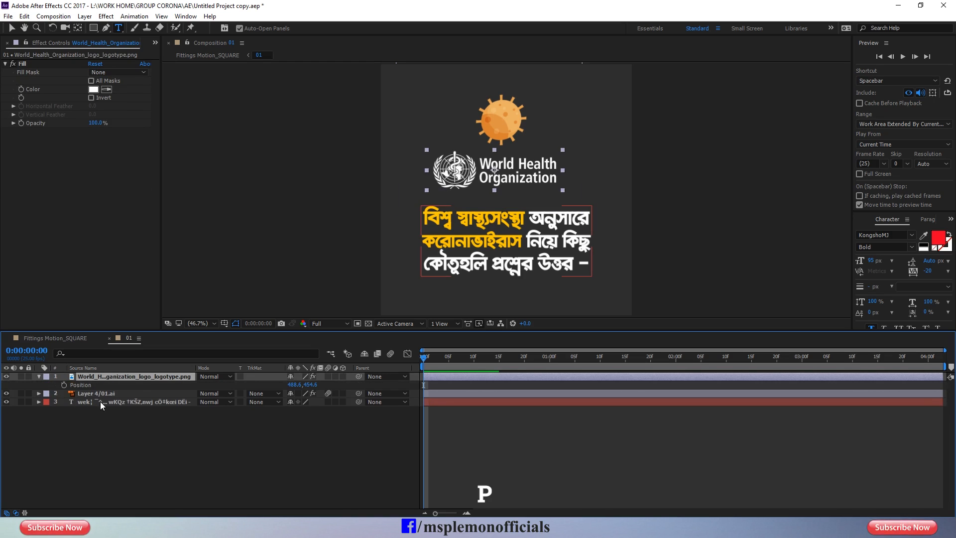
{"action": "left_click", "coordinate": [64, 385], "text": "alt"}
{"action": "type", "text": "wiggle(2,3"}
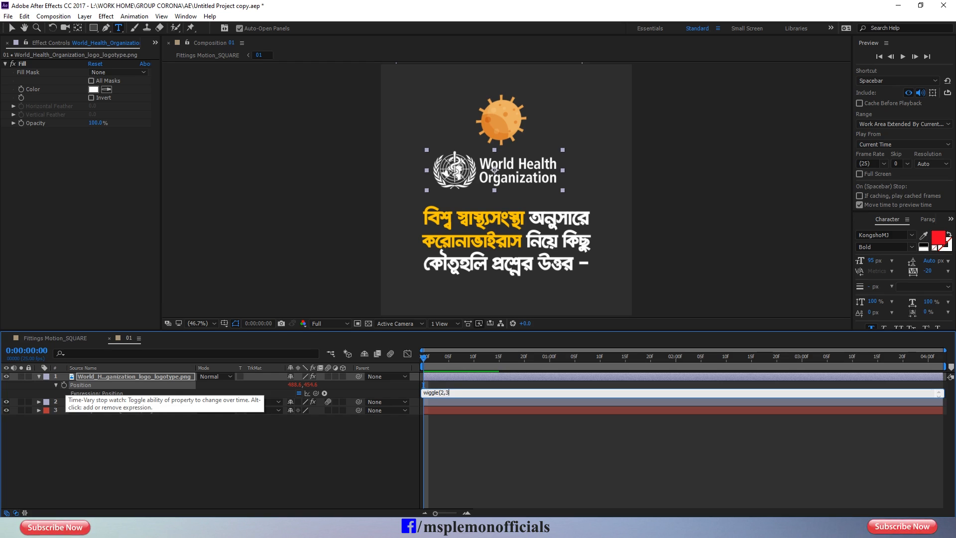
{"action": "left_click", "coordinate": [39, 377]}
Play back composition 01, then close it and play back the intro in the Fittings Motion_SQUARE composition.
{"action": "key", "text": "space"}
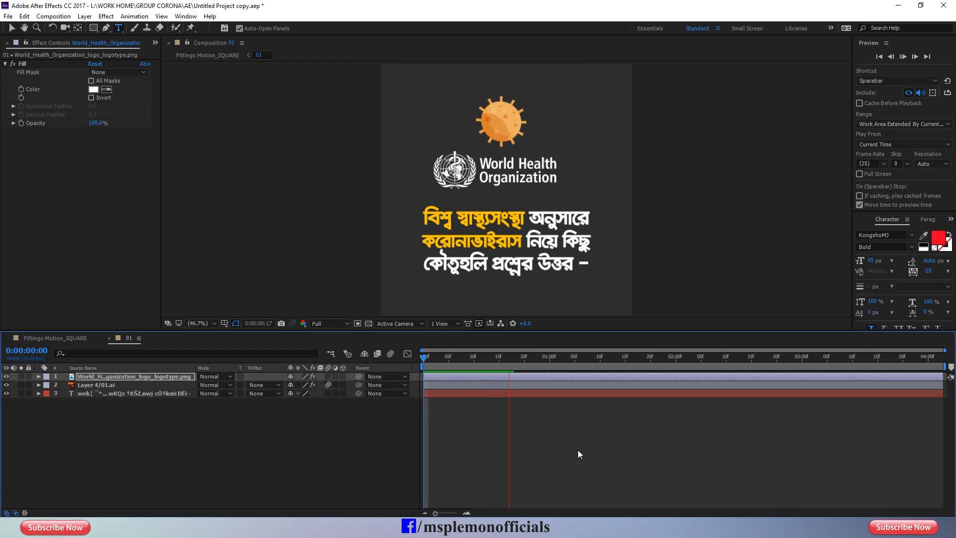
{"action": "left_click_drag", "start_coordinate": [428, 367], "coordinate": [488, 368]}
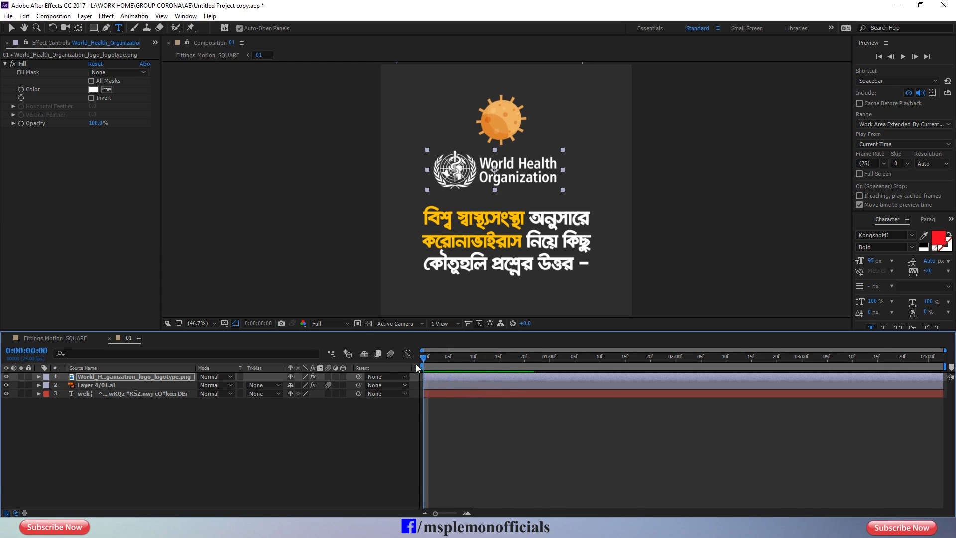
{"action": "left_click", "coordinate": [105, 339]}
{"action": "key", "text": "space"}
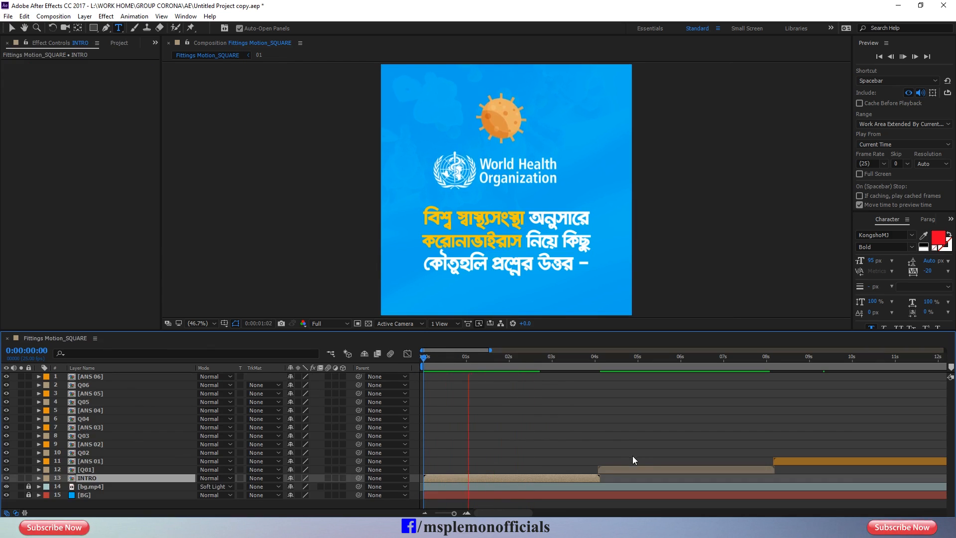
{"action": "key", "text": "space"}
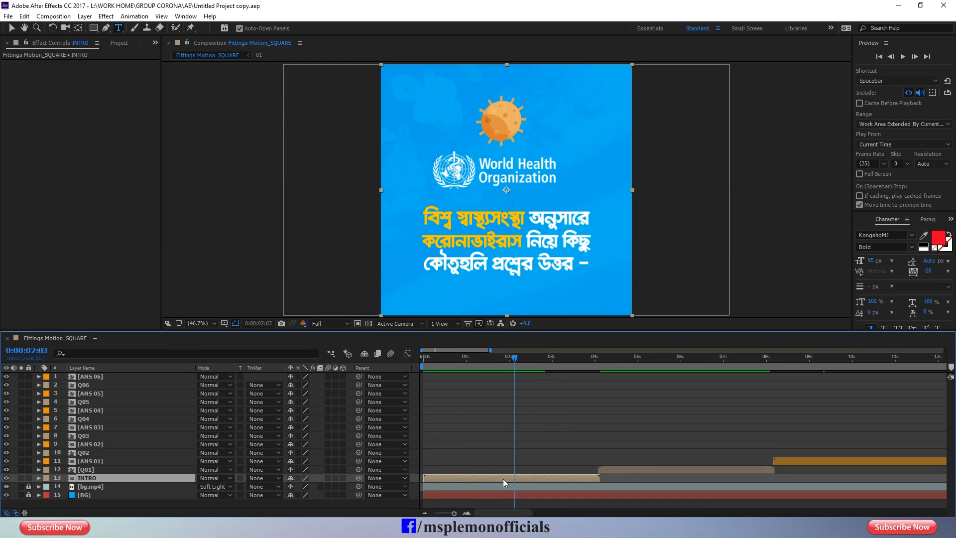
Open the Animation Composer for the Bengali text layer inside the INTRO composition.
{"action": "double_click", "coordinate": [503, 479]}
{"action": "left_click", "coordinate": [471, 377]}
{"action": "left_click", "coordinate": [124, 395]}
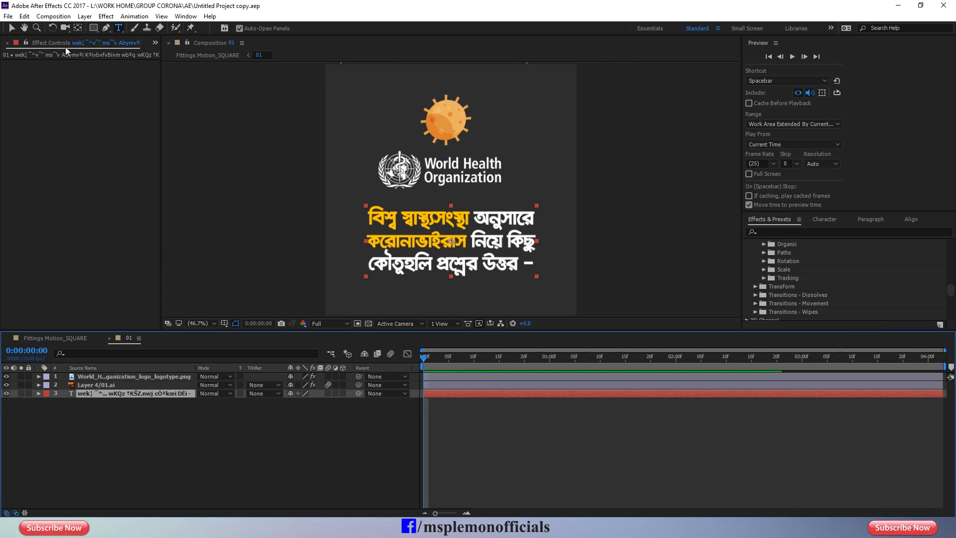
{"action": "left_click", "coordinate": [11, 29]}
{"action": "left_click", "coordinate": [186, 17]}
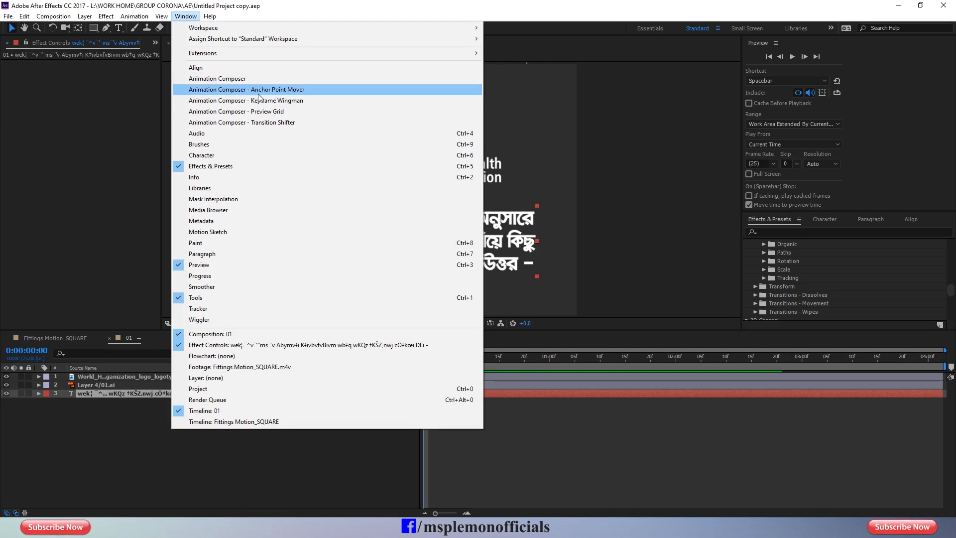
{"action": "left_click", "coordinate": [243, 80]}
Apply the Bottom variant of the Fade & Position Start Together 2 text transition to the Bengali text as an In animation.
{"action": "left_click", "coordinate": [57, 88]}
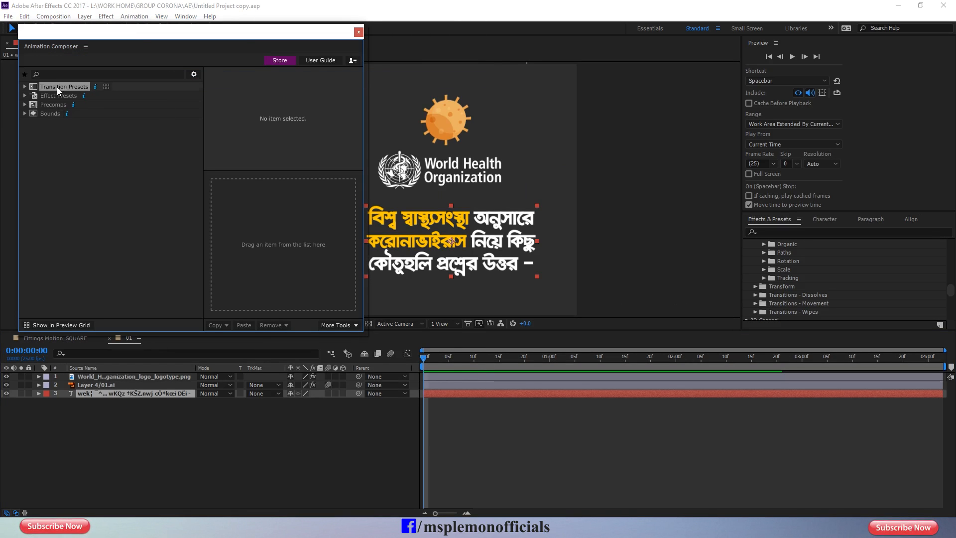
{"action": "left_click", "coordinate": [25, 86]}
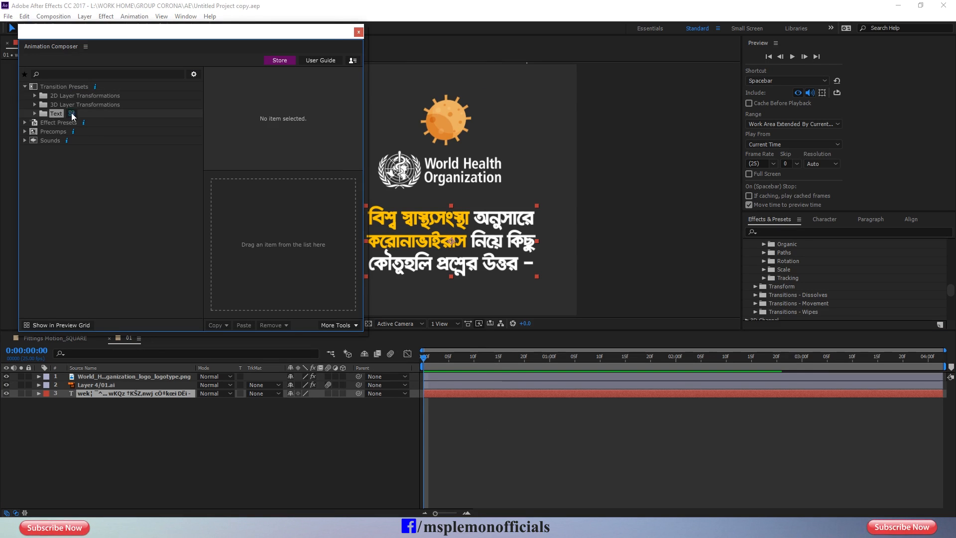
{"action": "left_click", "coordinate": [73, 115]}
{"action": "left_click", "coordinate": [261, 278]}
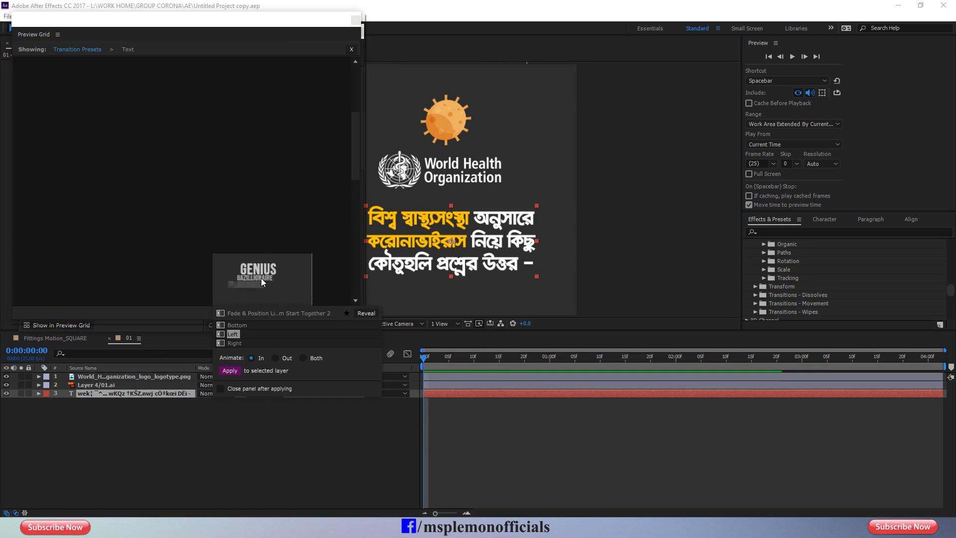
{"action": "left_click", "coordinate": [236, 325]}
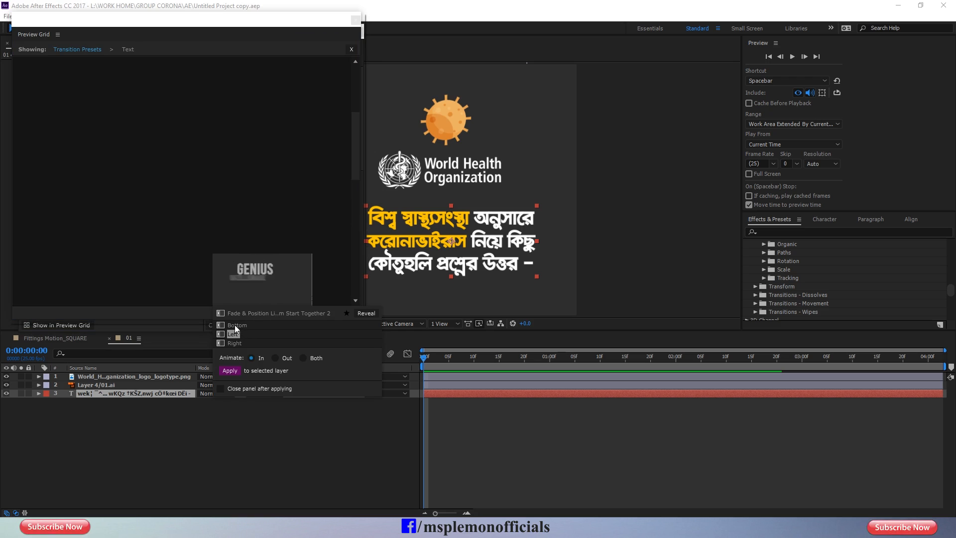
{"action": "left_click", "coordinate": [230, 371]}
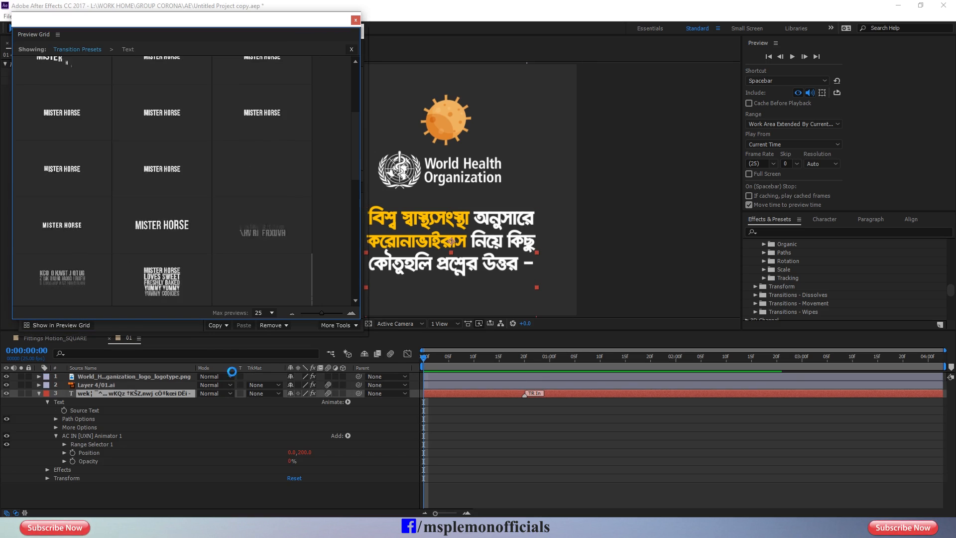
{"action": "left_click", "coordinate": [39, 393]}
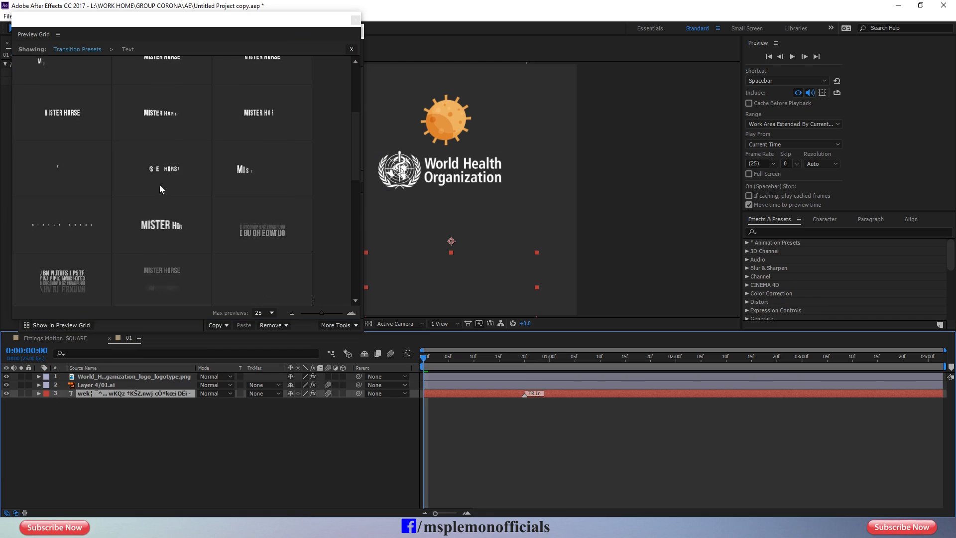
{"action": "left_click", "coordinate": [356, 20]}
{"action": "left_click", "coordinate": [359, 32]}
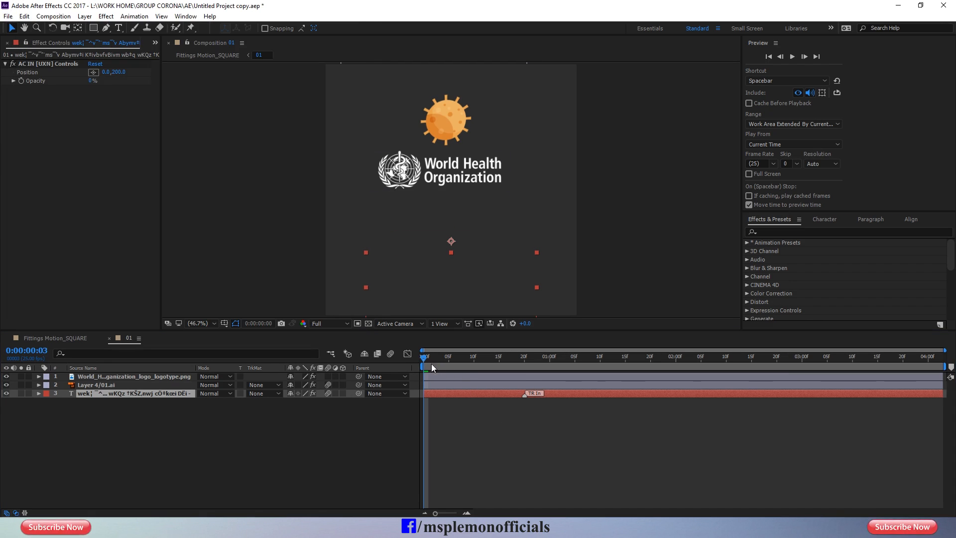
Play back the Bengali text's entrance transition in composition 01 and deselect the text layer.
{"action": "left_click", "coordinate": [642, 442]}
{"action": "key", "text": "space"}
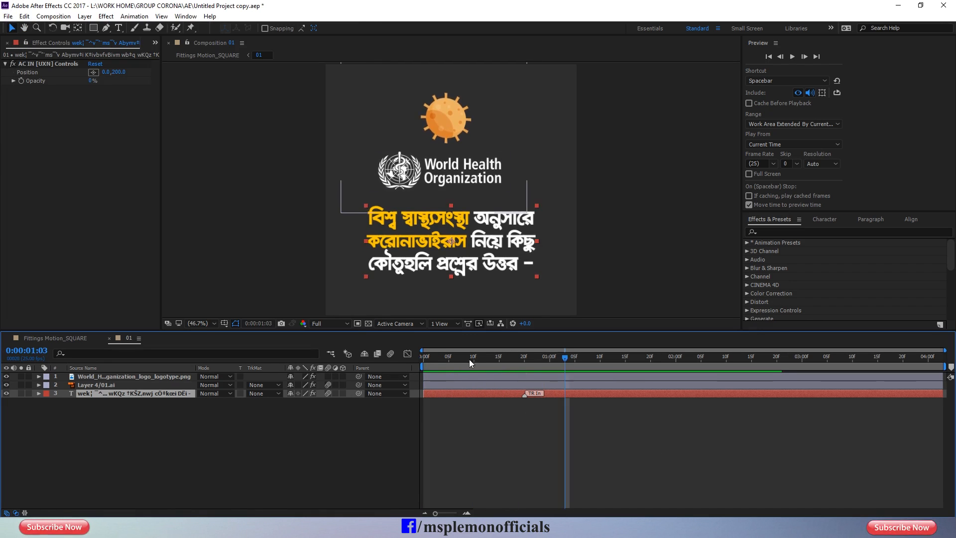
{"action": "key", "text": "space"}
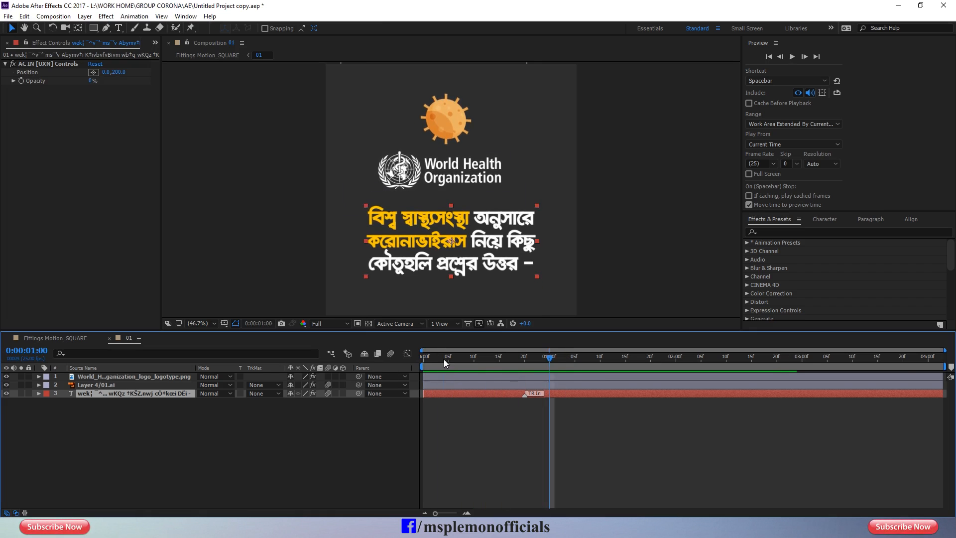
{"action": "left_click", "coordinate": [511, 431]}
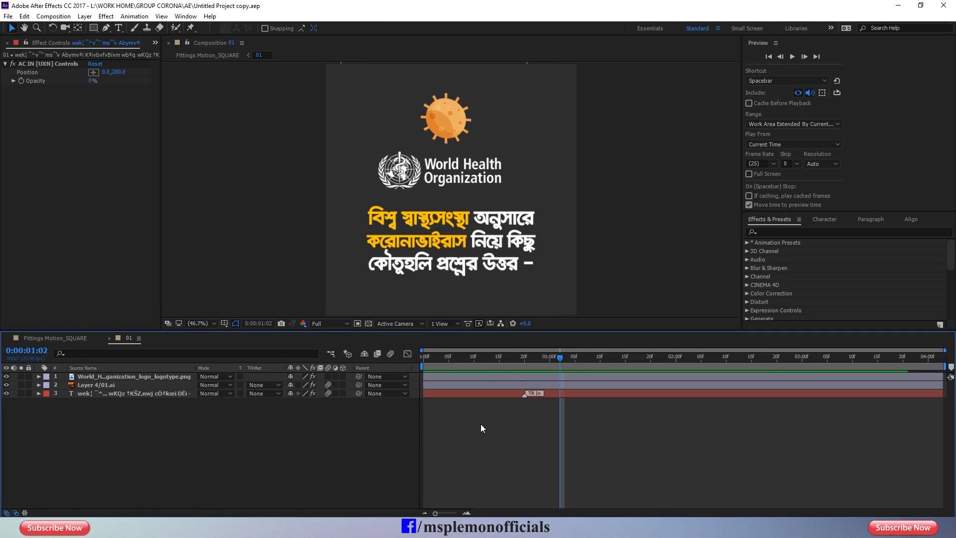
Draw a rectangle shape around the yellow words in the first Bengali line and slightly reduce its height.
{"action": "left_click", "coordinate": [93, 28]}
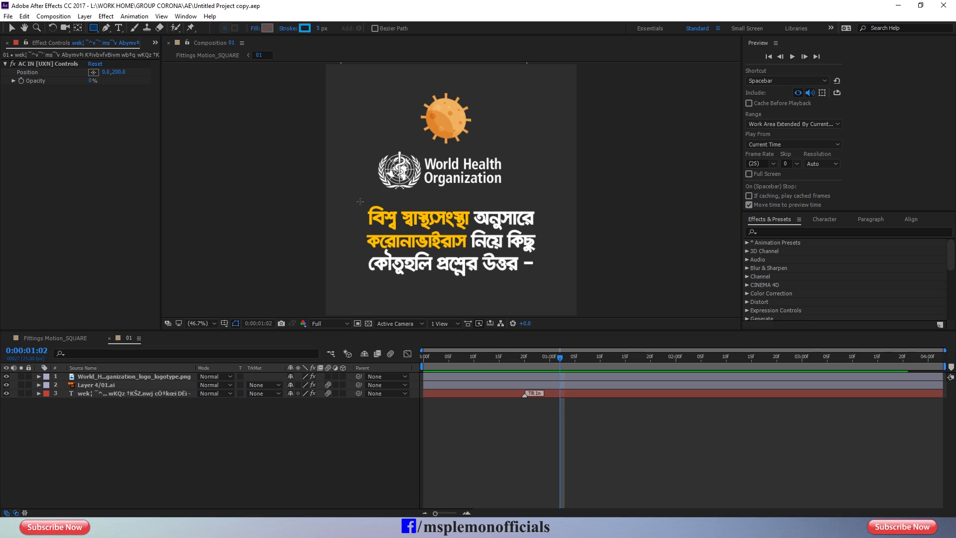
{"action": "mouse_move", "coordinate": [360, 202]}
{"action": "left_mouse_down"}
{"action": "mouse_move", "coordinate": [398, 224]}
{"action": "mouse_move", "coordinate": [472, 231]}
{"action": "left_mouse_up"}
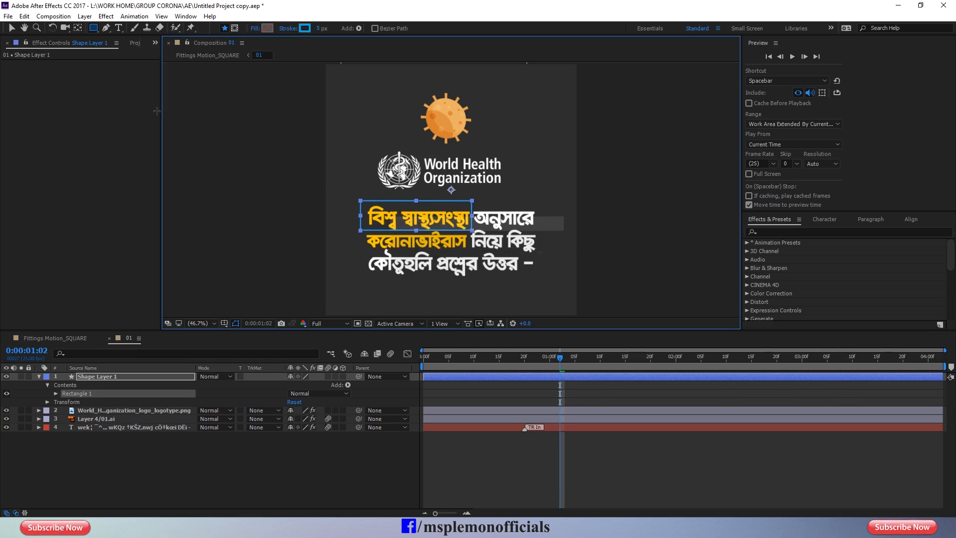
{"action": "left_click", "coordinate": [11, 27]}
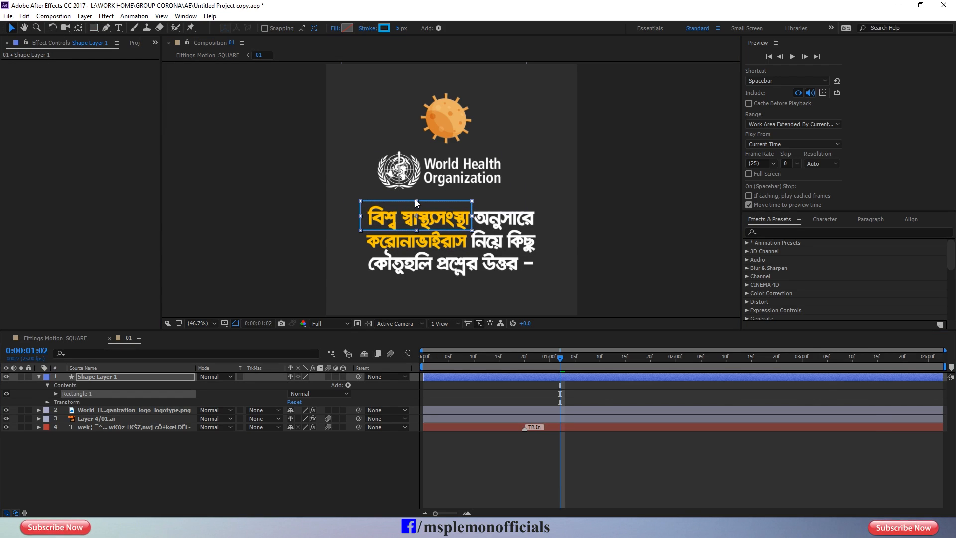
{"action": "left_click_drag", "start_coordinate": [416, 200], "coordinate": [417, 202]}
Nudge the rectangle shape layer slightly down and right so it fits closely around the first line's yellow words.
{"action": "left_click", "coordinate": [556, 379]}
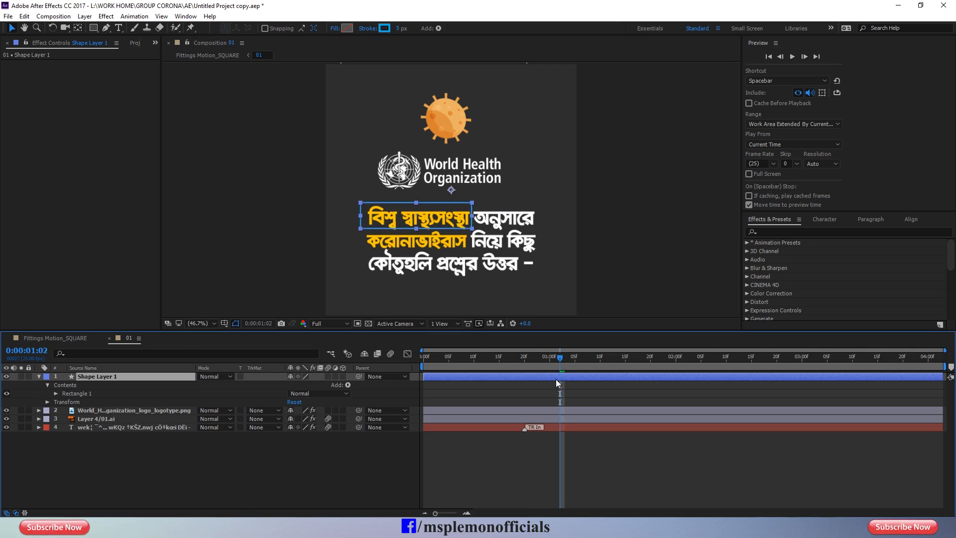
{"action": "key", "text": "Down"}
{"action": "key", "text": "Down"}
{"action": "key", "text": "Down"}
{"action": "key", "text": "Down"}
{"action": "key", "text": "Down"}
{"action": "key", "text": "Down"}
{"action": "key", "text": "Down"}
{"action": "key", "text": "Down"}
{"action": "key", "text": "Down"}
{"action": "key", "text": "Down"}
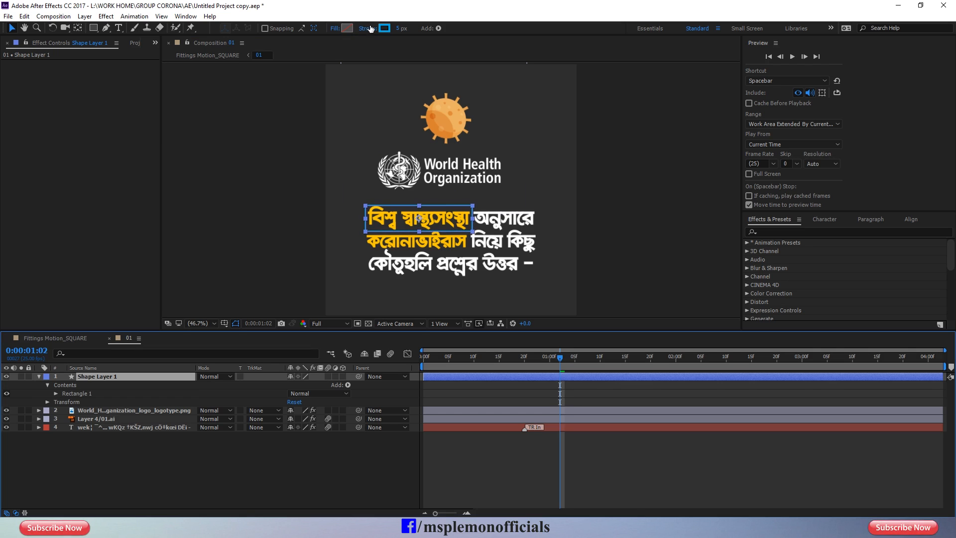
Set the rectangle shape's stroke to None.
{"action": "left_click", "coordinate": [369, 29]}
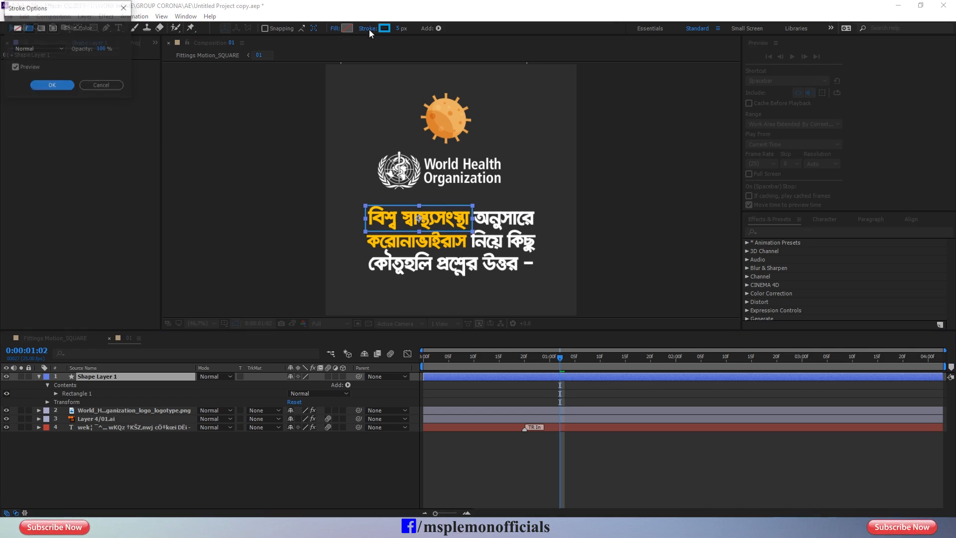
{"action": "left_click", "coordinate": [16, 27]}
{"action": "left_click", "coordinate": [50, 86]}
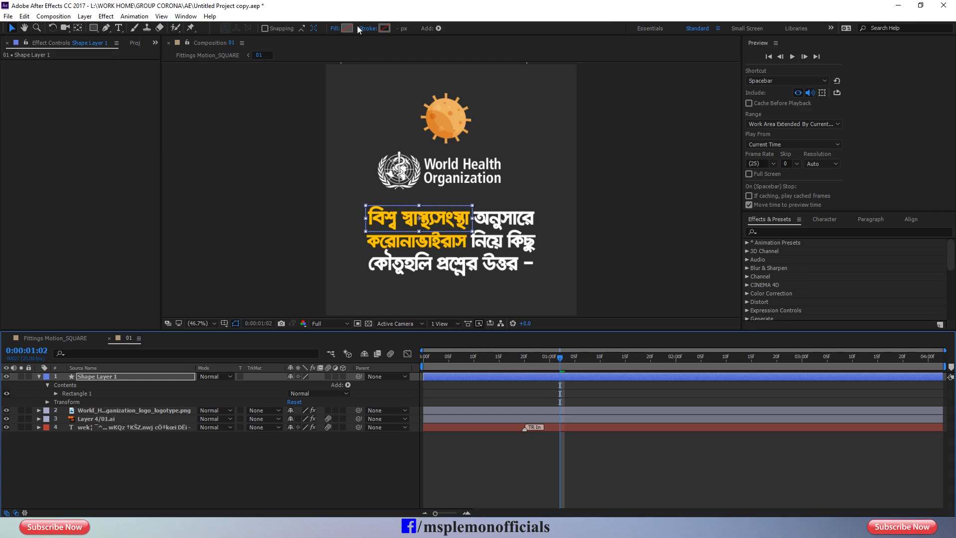
Give the rectangle shape a solid white fill and send its layer to the back, behind the Bengali text.
{"action": "left_click", "coordinate": [335, 29]}
{"action": "left_click", "coordinate": [29, 28]}
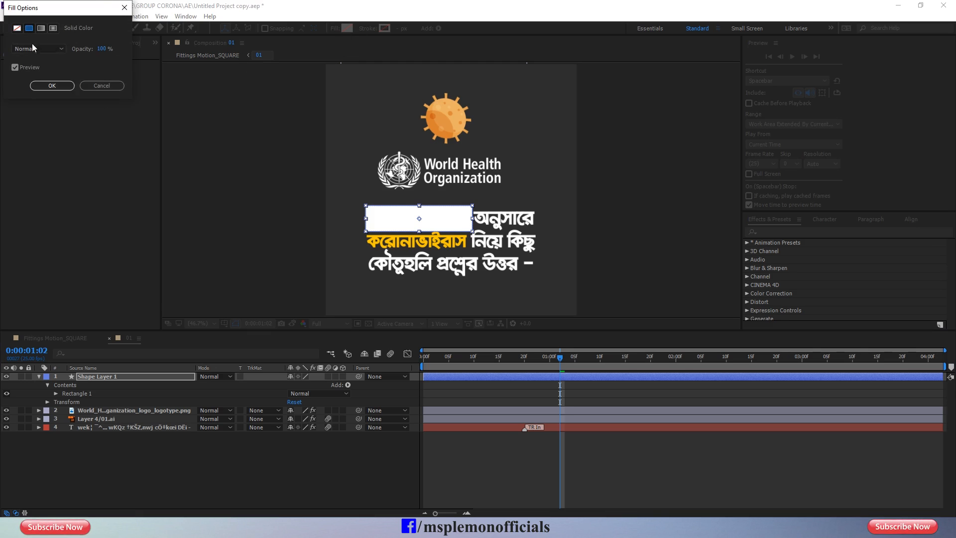
{"action": "left_click", "coordinate": [52, 85]}
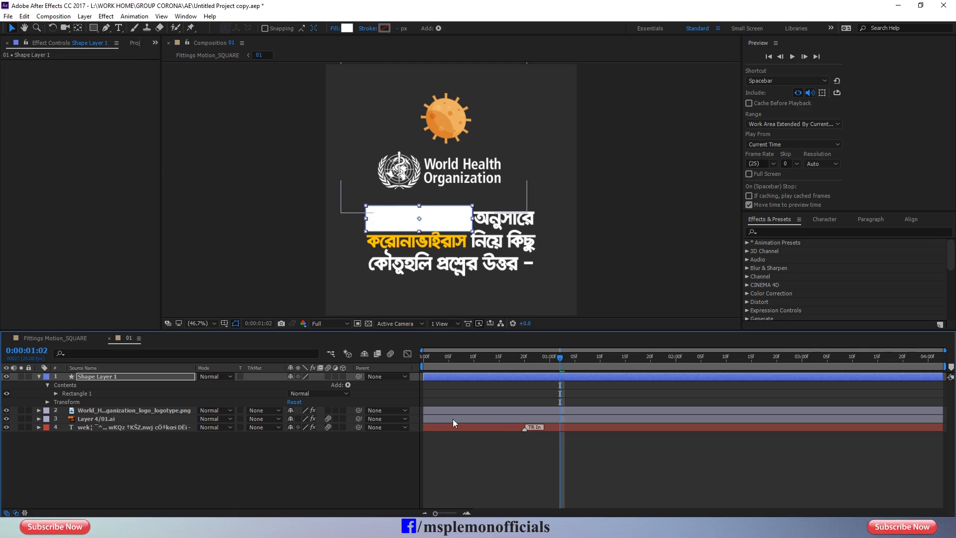
{"action": "left_click", "coordinate": [38, 378]}
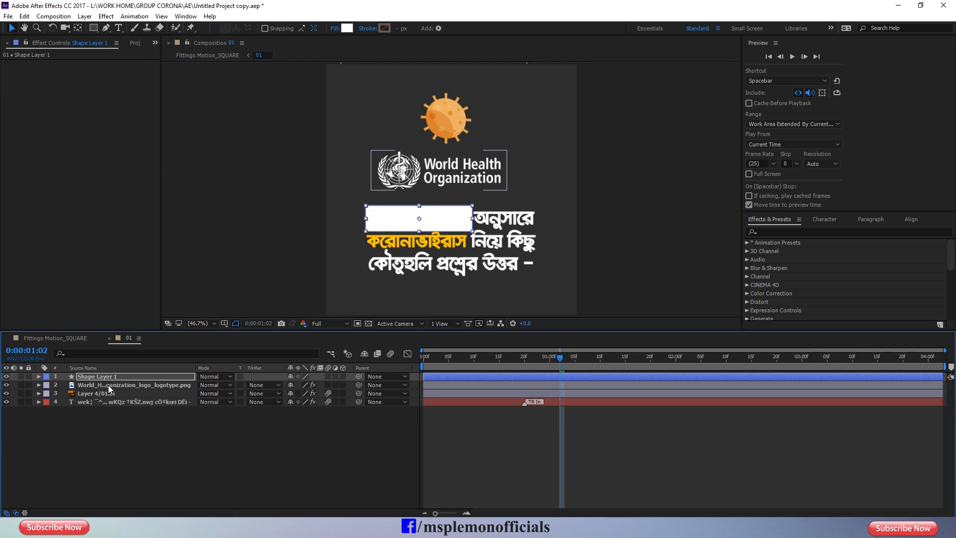
{"action": "key", "text": "ctrl+shift+bracketleft"}
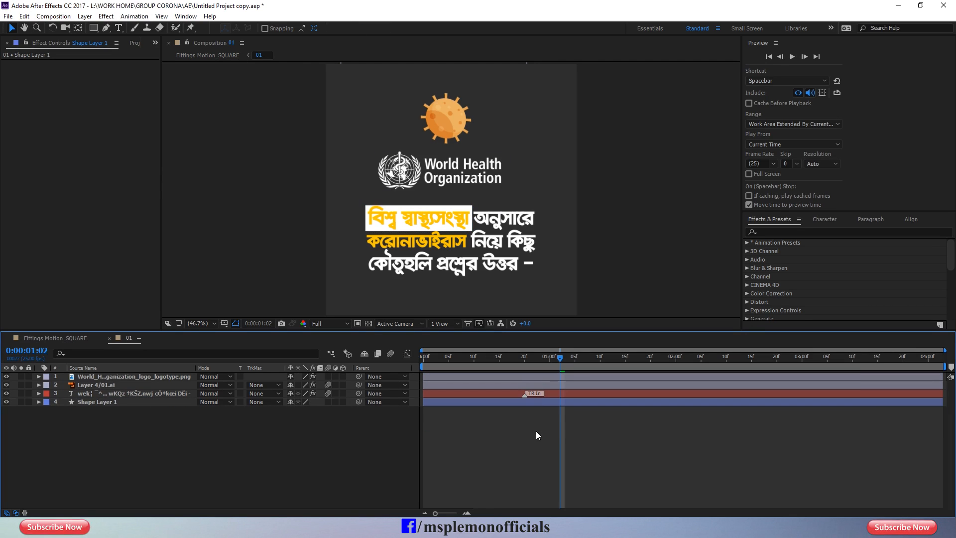
Duplicate the white rectangle layer, then move and widen the copy so it covers the third Bengali line.
{"action": "left_click", "coordinate": [537, 402]}
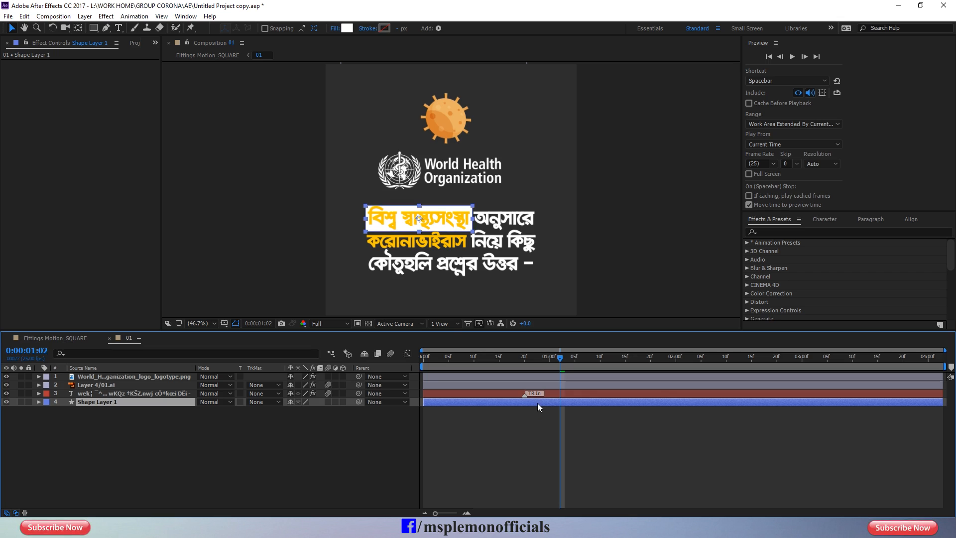
{"action": "key", "text": "ctrl+d"}
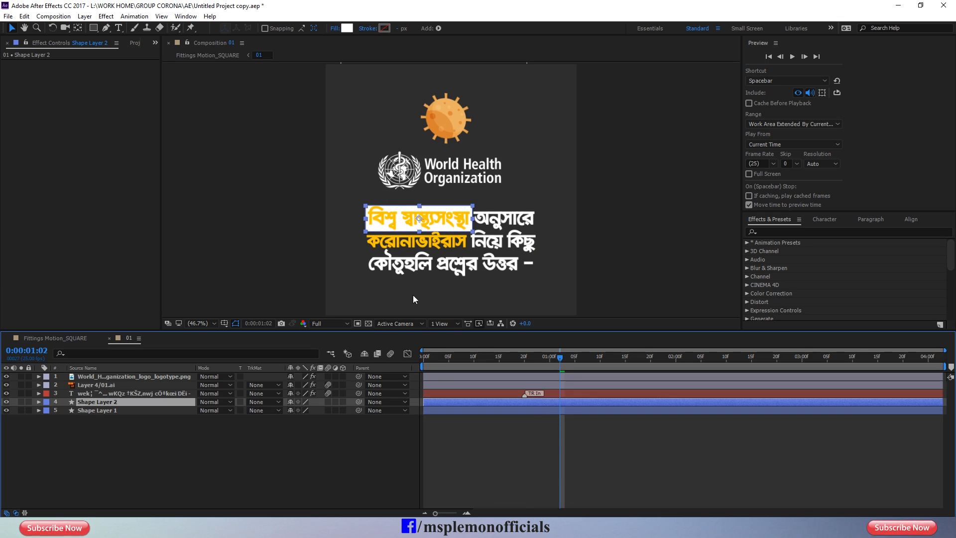
{"action": "left_click_drag", "start_coordinate": [471, 229], "coordinate": [536, 270]}
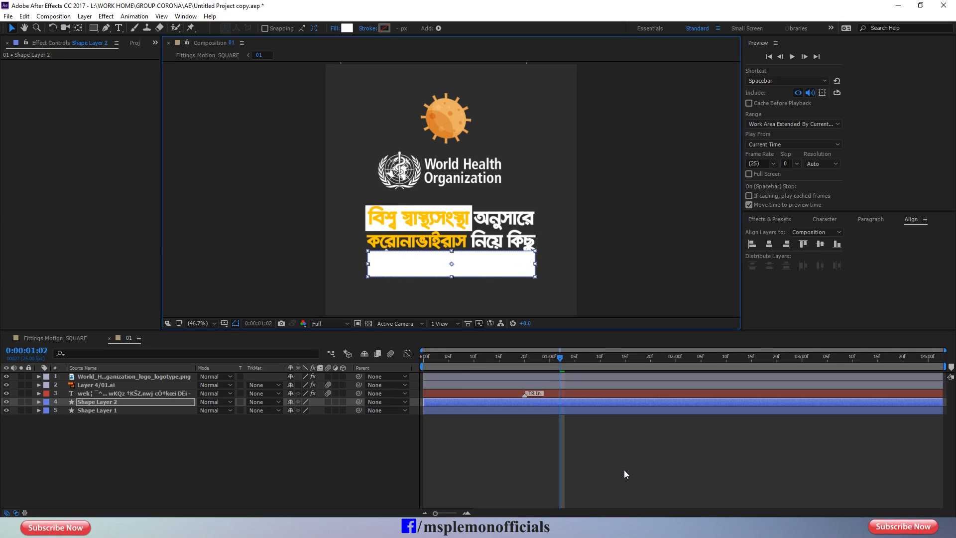
Recolour the third line of the Bengali text layer dark grey so it contrasts with the white rectangle.
{"action": "double_click", "coordinate": [505, 393]}
{"action": "left_click", "coordinate": [384, 259]}
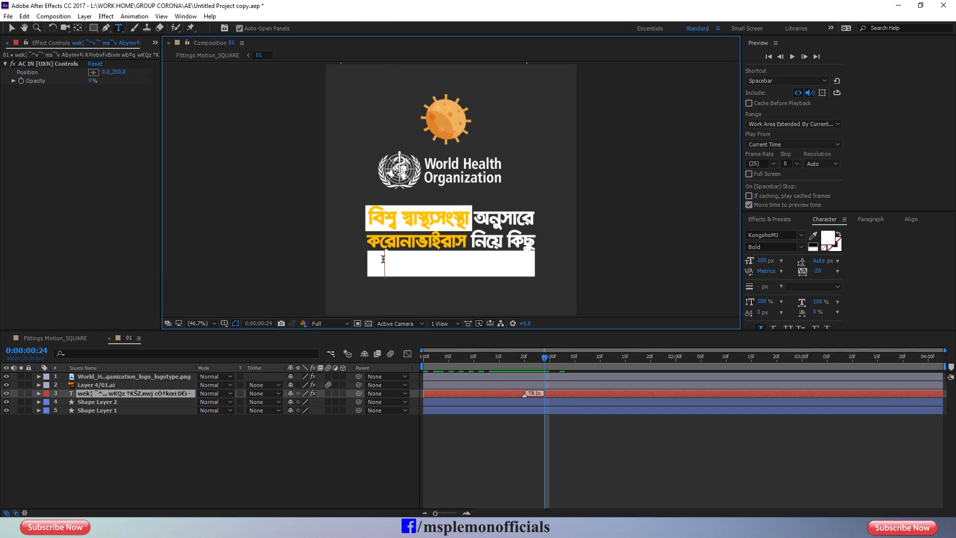
{"action": "left_click_drag", "start_coordinate": [365, 260], "coordinate": [560, 276]}
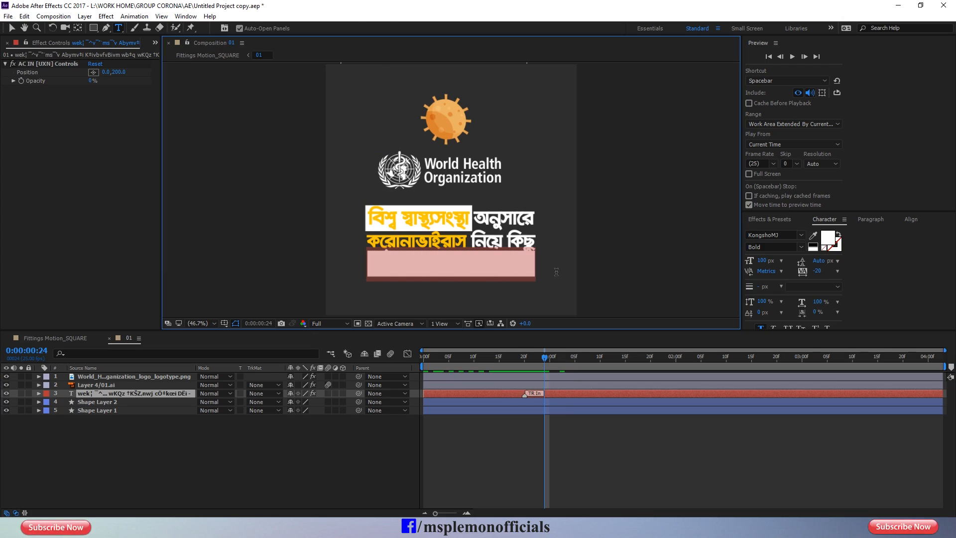
{"action": "left_click", "coordinate": [813, 245]}
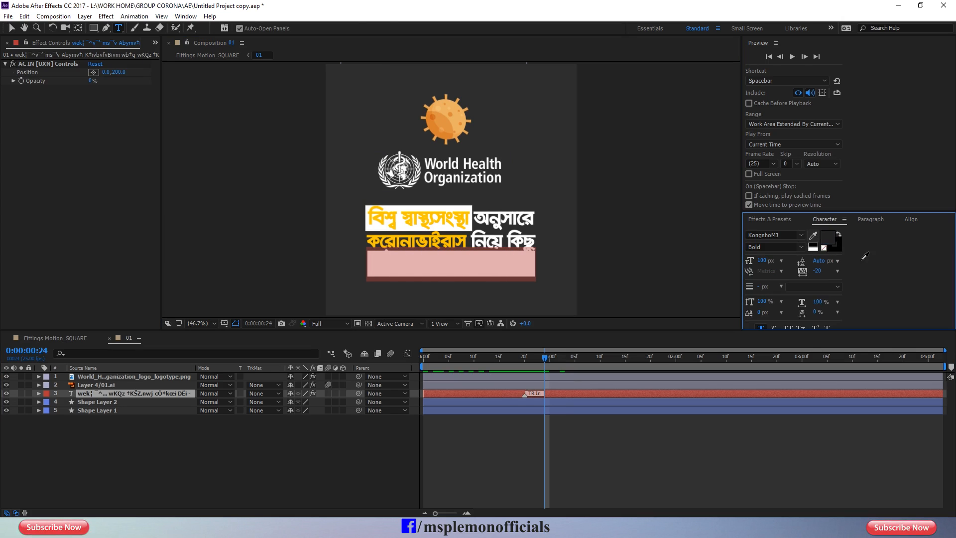
{"action": "left_click", "coordinate": [609, 479]}
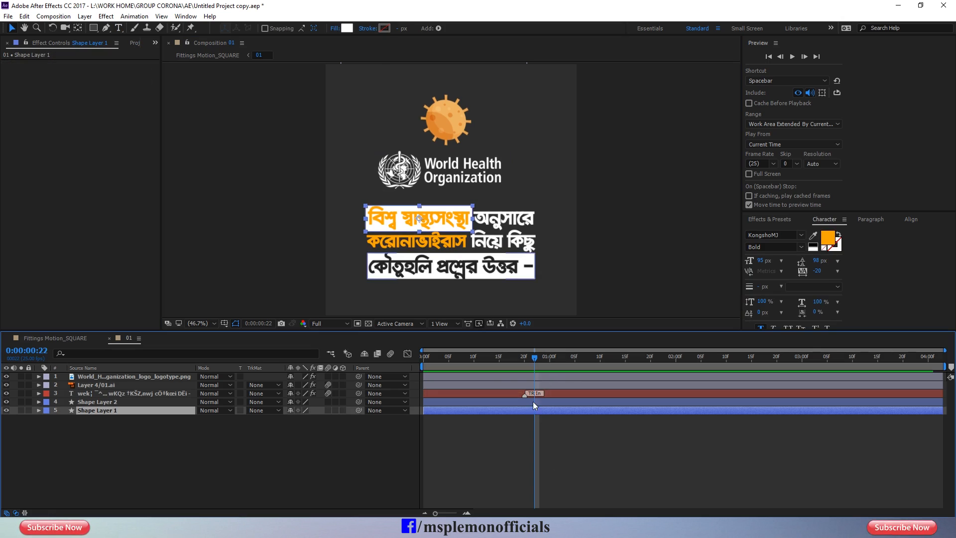
Trim the start of both rectangle shape layers to 0:00:00:20.
{"action": "left_click", "coordinate": [533, 402]}
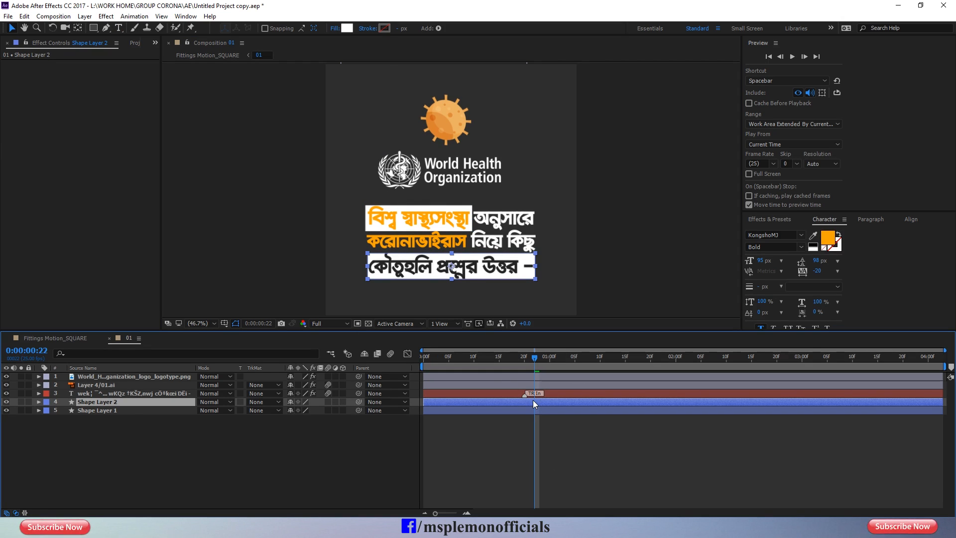
{"action": "left_click", "coordinate": [526, 359]}
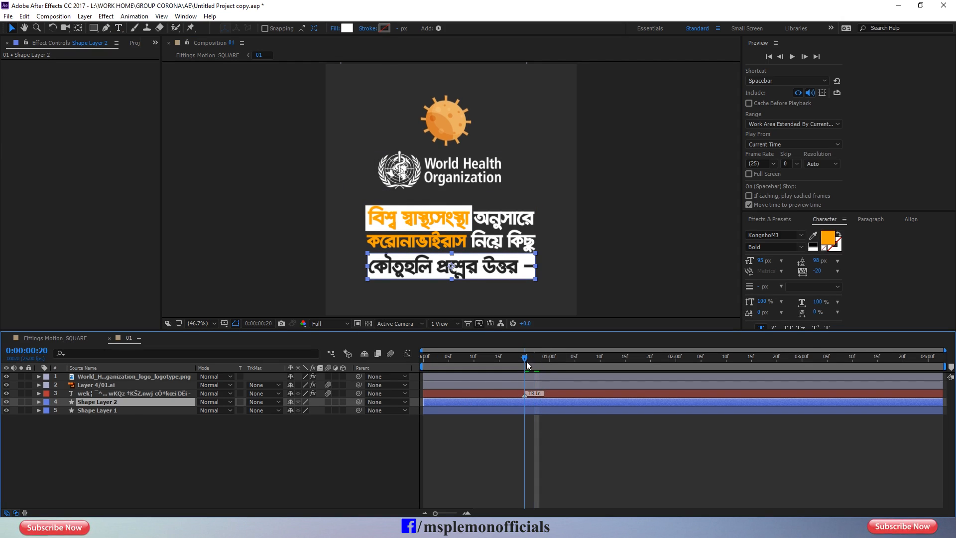
{"action": "left_click", "coordinate": [531, 410], "text": "shift"}
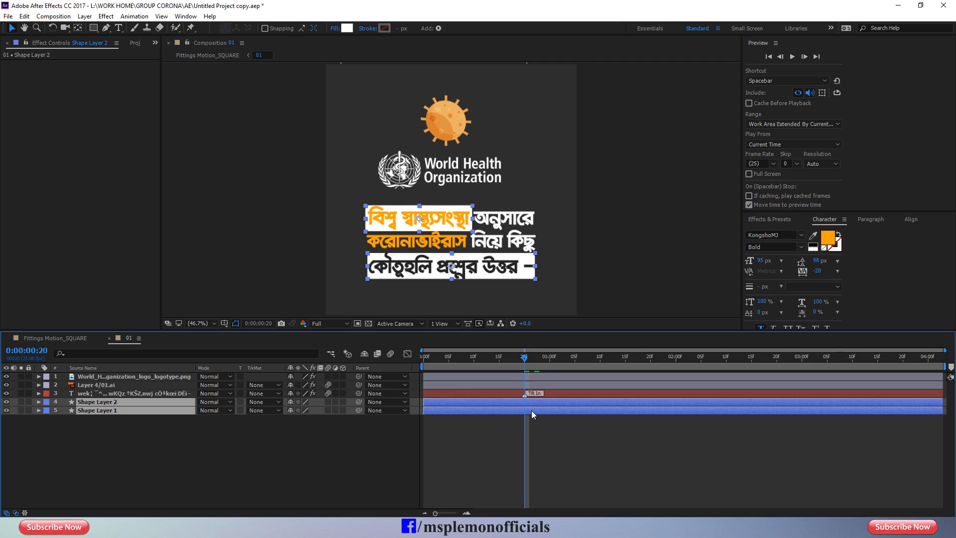
{"action": "key", "text": "alt+bracketleft"}
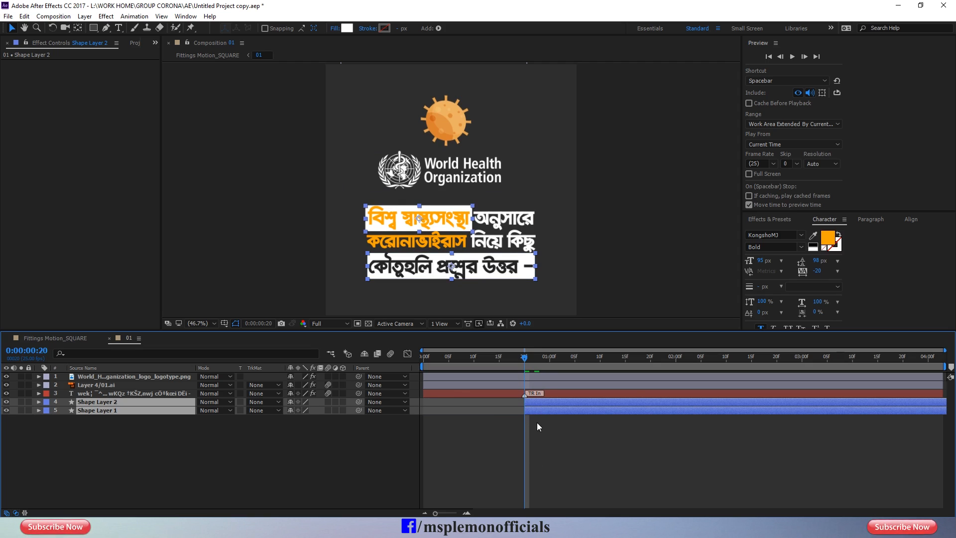
Reveal the Scale of both rectangle layers and snap the first-line rectangle's anchor point to the middle of its left edge.
{"action": "key", "text": "s"}
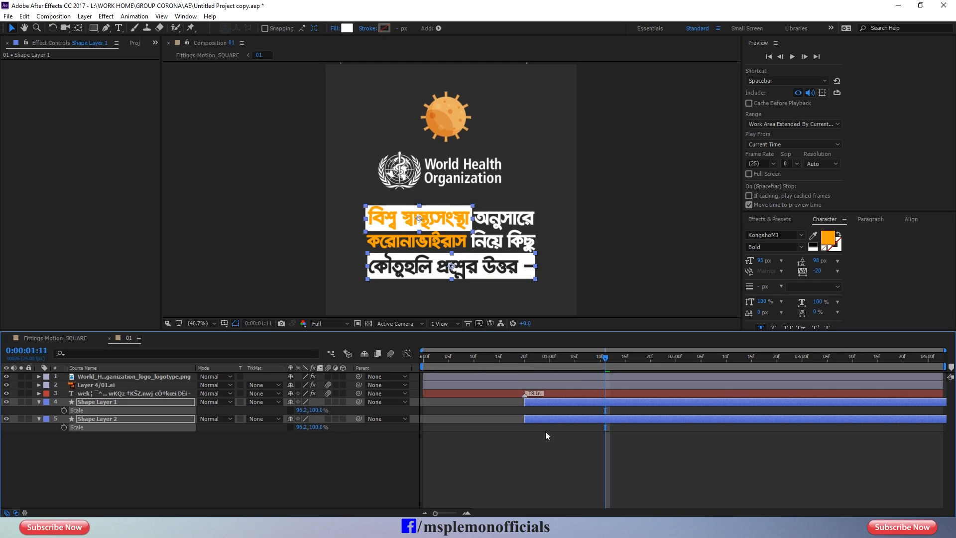
{"action": "left_click", "coordinate": [547, 434]}
{"action": "left_click", "coordinate": [567, 403]}
{"action": "left_click", "coordinate": [566, 419], "text": "shift"}
{"action": "left_click", "coordinate": [557, 409]}
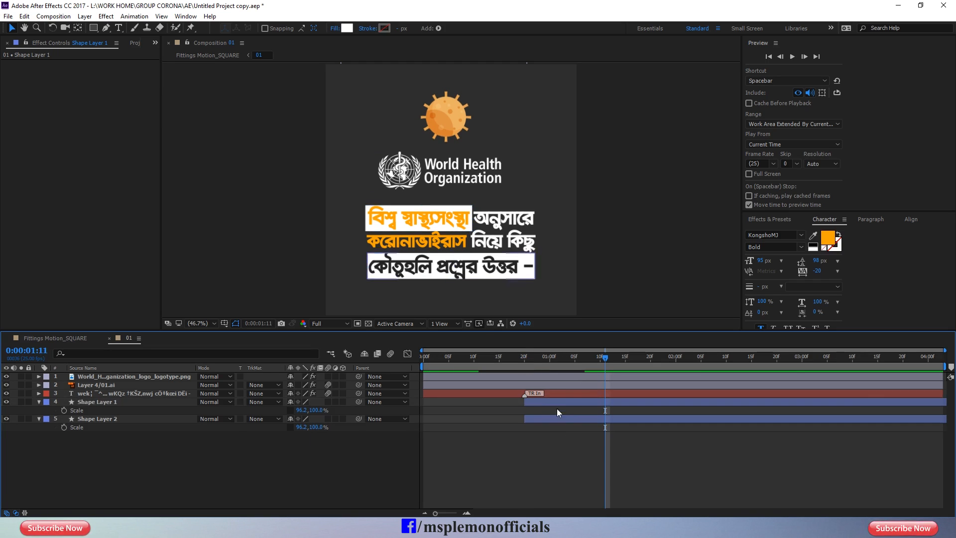
{"action": "left_click", "coordinate": [559, 401]}
{"action": "key", "text": "y"}
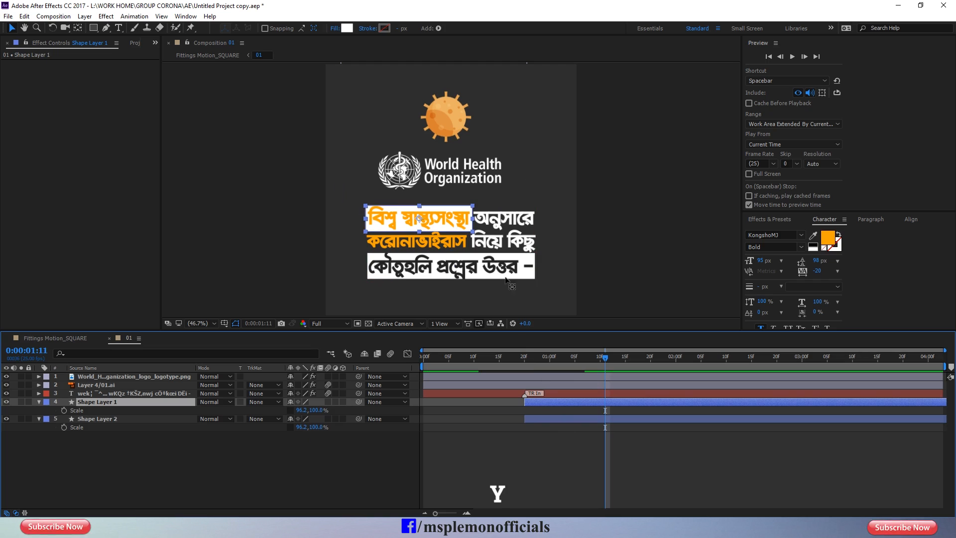
{"action": "left_click_drag", "start_coordinate": [420, 219], "coordinate": [366, 218]}
{"action": "left_click", "coordinate": [230, 29]}
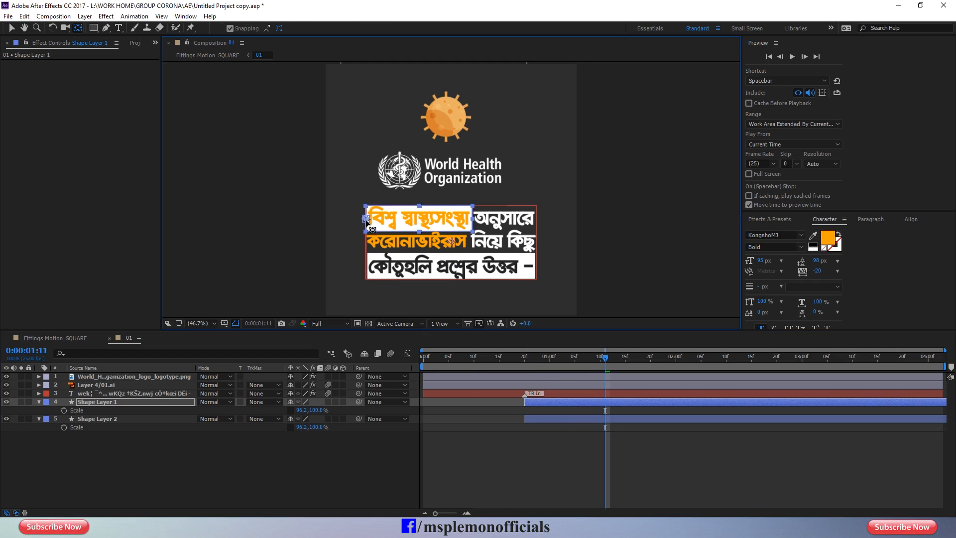
Snap the third-line rectangle's anchor point to the middle of its left edge.
{"action": "left_click", "coordinate": [558, 419]}
{"action": "left_click_drag", "start_coordinate": [451, 269], "coordinate": [377, 275]}
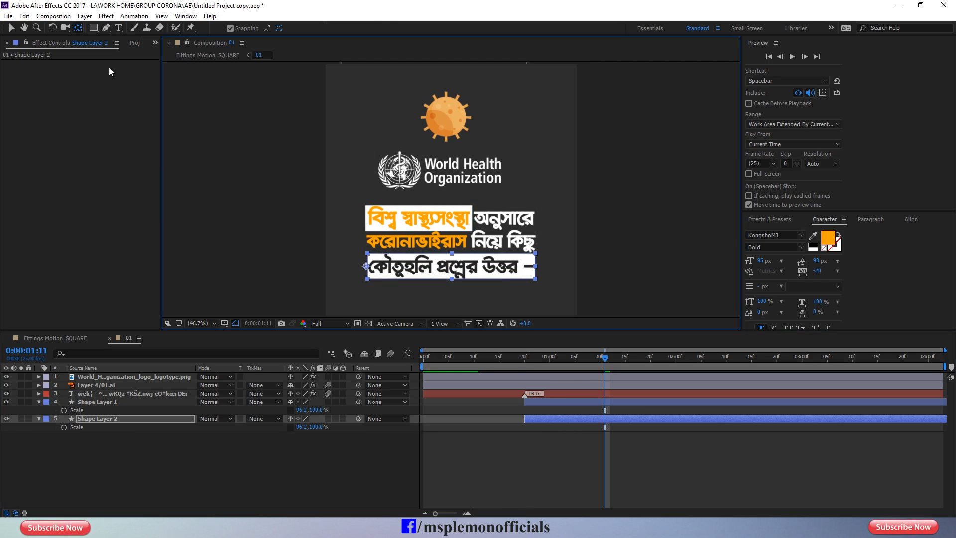
{"action": "left_click", "coordinate": [13, 29]}
{"action": "left_click", "coordinate": [546, 432]}
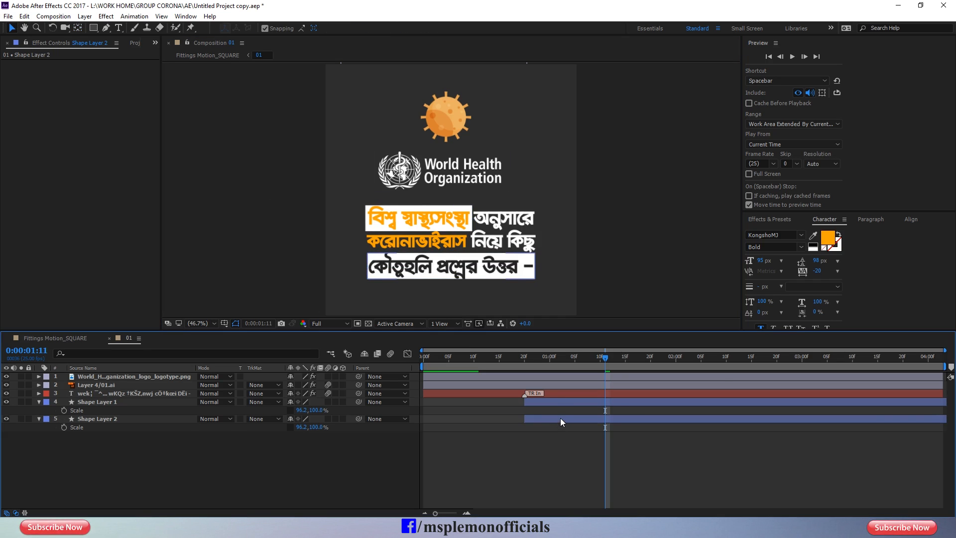
Keyframe both rectangles' Scale at 0:00:01:11 and set their horizontal scale to 0% at the layers' start, 0:00:00:20.
{"action": "left_click", "coordinate": [561, 420]}
{"action": "left_click", "coordinate": [556, 403], "text": "shift"}
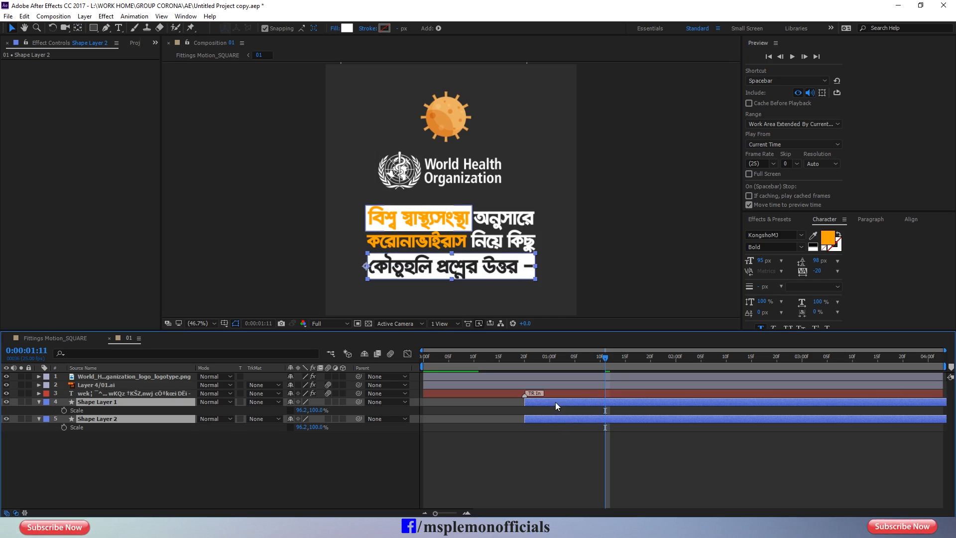
{"action": "left_click", "coordinate": [65, 411]}
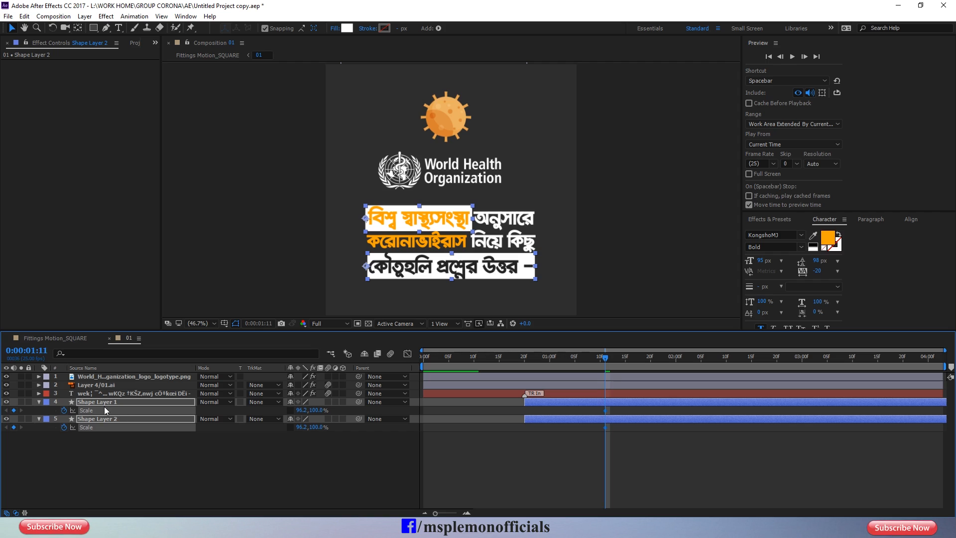
{"action": "key", "text": "i"}
{"action": "left_click", "coordinate": [300, 427]}
{"action": "type", "text": "0"}
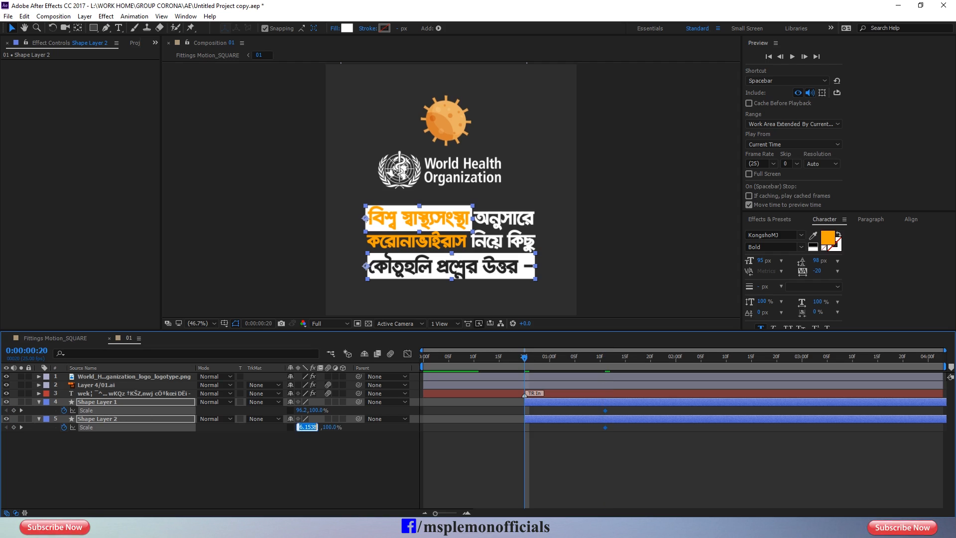
{"action": "key", "text": "Return"}
Apply Easy Ease to both rectangles' scale keyframes and reshape their speed curve to peak early and slow down gradually.
{"action": "left_click_drag", "start_coordinate": [619, 408], "coordinate": [504, 432]}
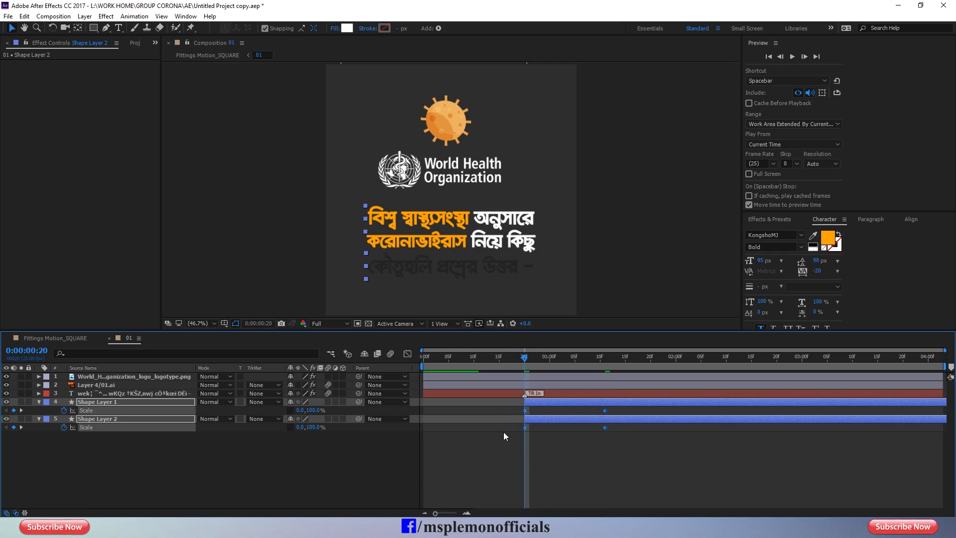
{"action": "key", "text": "F9"}
{"action": "left_click", "coordinate": [408, 354]}
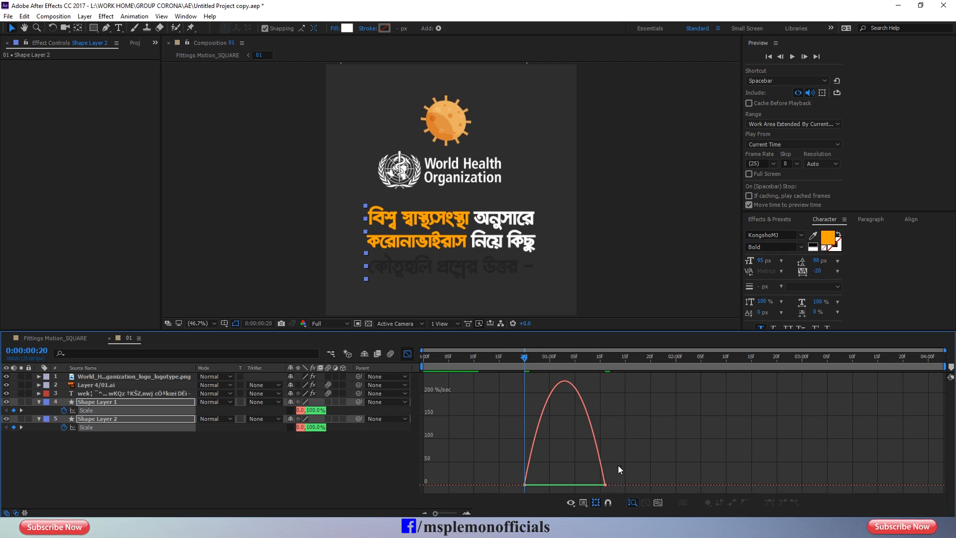
{"action": "left_click_drag", "start_coordinate": [619, 466], "coordinate": [553, 485]}
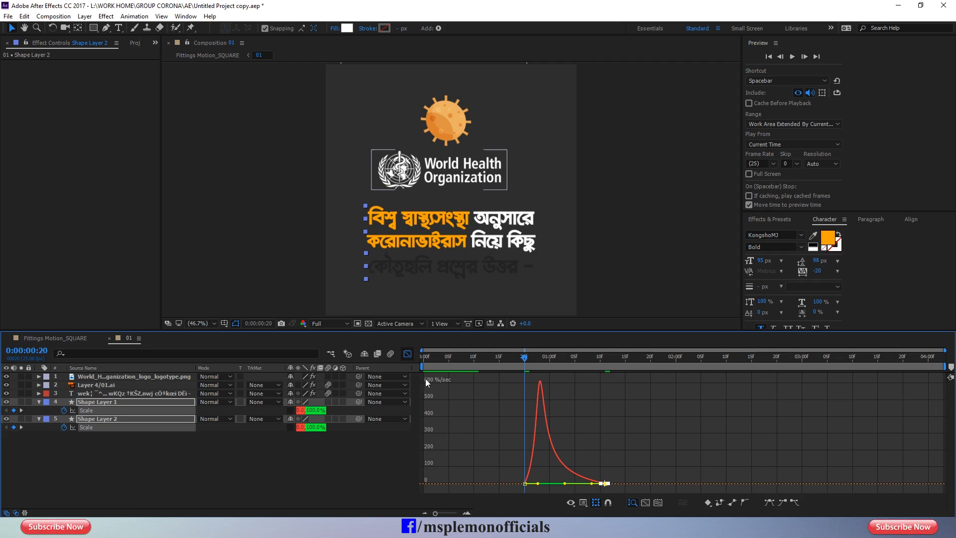
{"action": "left_click", "coordinate": [408, 355]}
Shift the first-line rectangle layer about eight frames earlier, to start at about 0:00:00:12, and preview from the beginning.
{"action": "left_click_drag", "start_coordinate": [538, 402], "coordinate": [498, 401]}
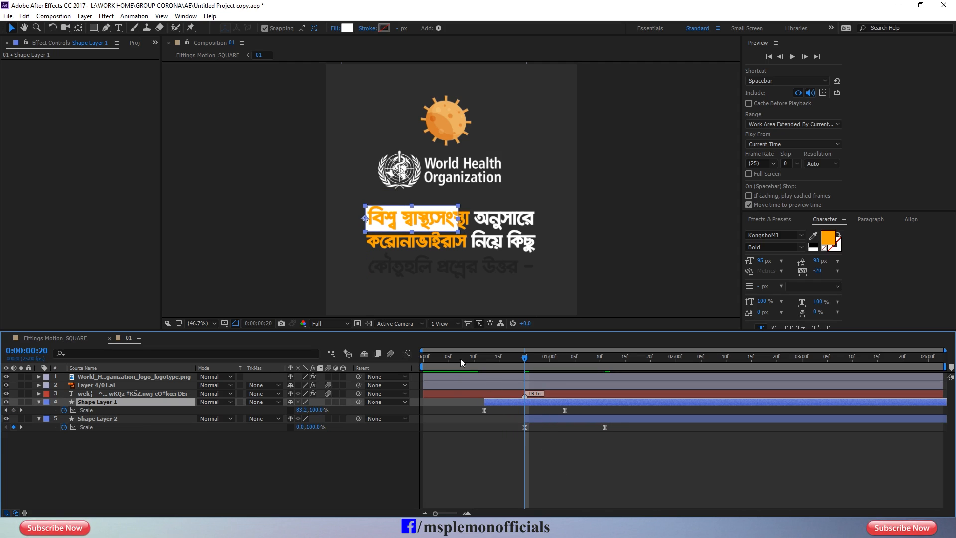
{"action": "key", "text": "Home"}
{"action": "key", "text": "space"}
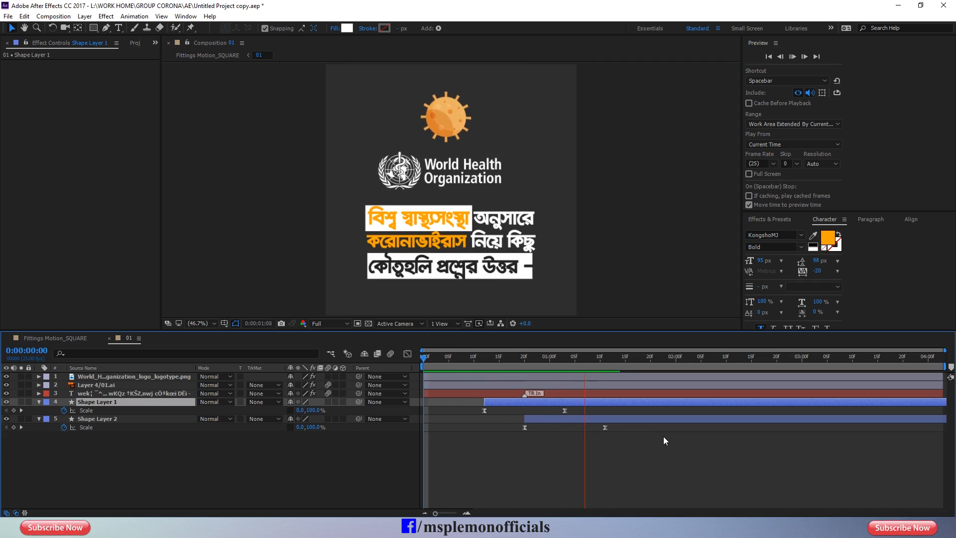
Move both rectangles' ending scale keyframes about four frames later, to about 0:00:01:07 and 0:00:01:15.
{"action": "left_click_drag", "start_coordinate": [631, 410], "coordinate": [625, 429]}
{"action": "left_click", "coordinate": [602, 457]}
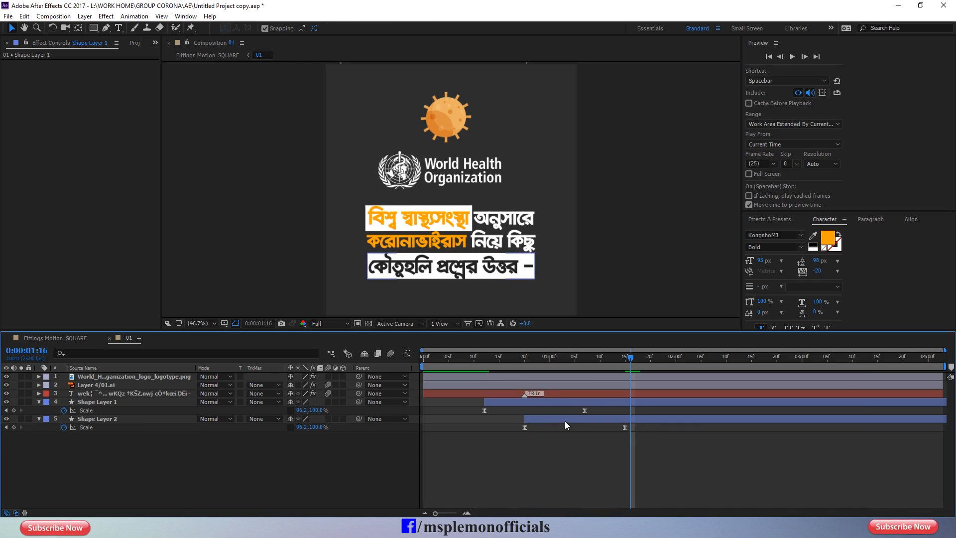
{"action": "left_click", "coordinate": [565, 420]}
{"action": "key", "text": "Page_Up"}
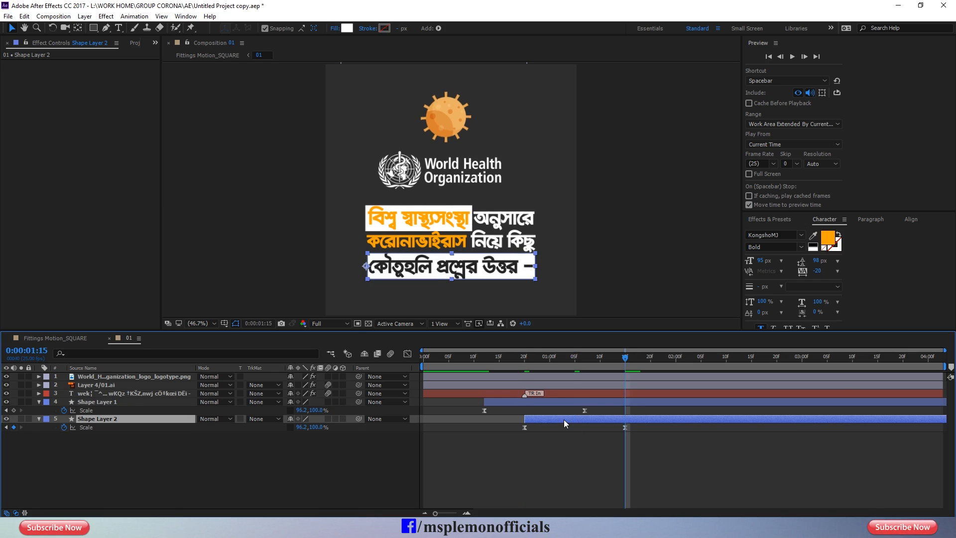
{"action": "left_click", "coordinate": [588, 441]}
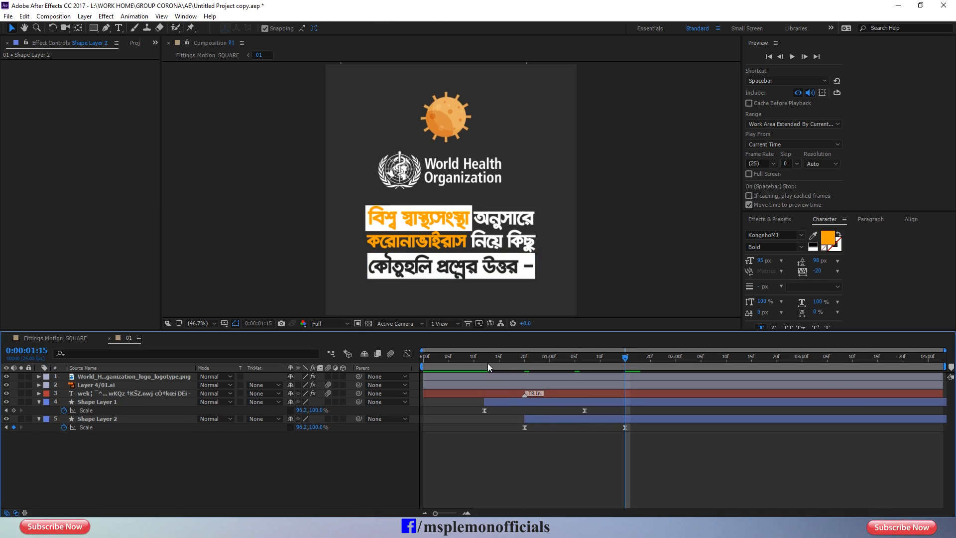
Play back the retimed highlight rectangles from the start of composition 01.
{"action": "left_click", "coordinate": [513, 404]}
{"action": "left_click_drag", "start_coordinate": [625, 356], "coordinate": [414, 364]}
{"action": "key", "text": "space"}
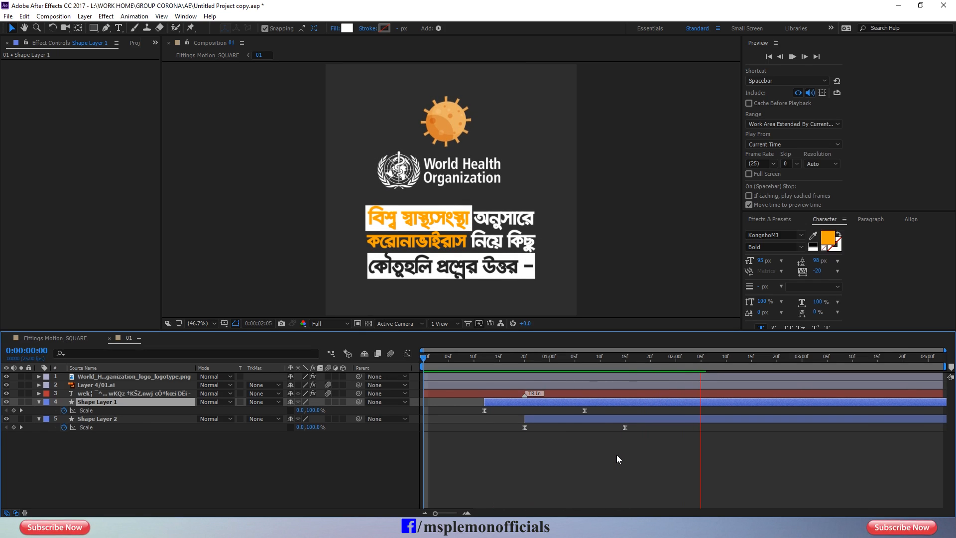
{"action": "key", "text": "space"}
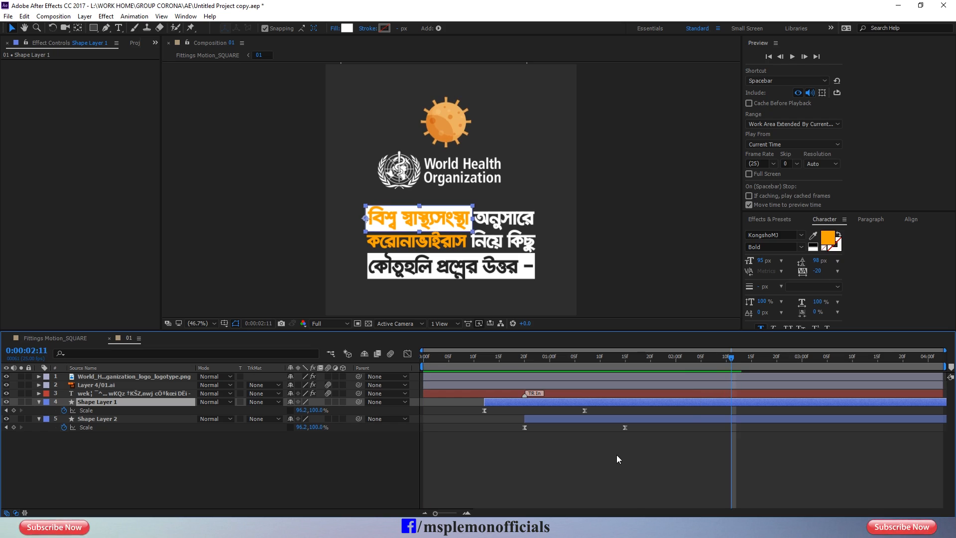
Save the project and close composition 01 to return to the Fittings Motion_SQUARE composition.
{"action": "key", "text": "ctrl+s"}
{"action": "left_click", "coordinate": [109, 338]}
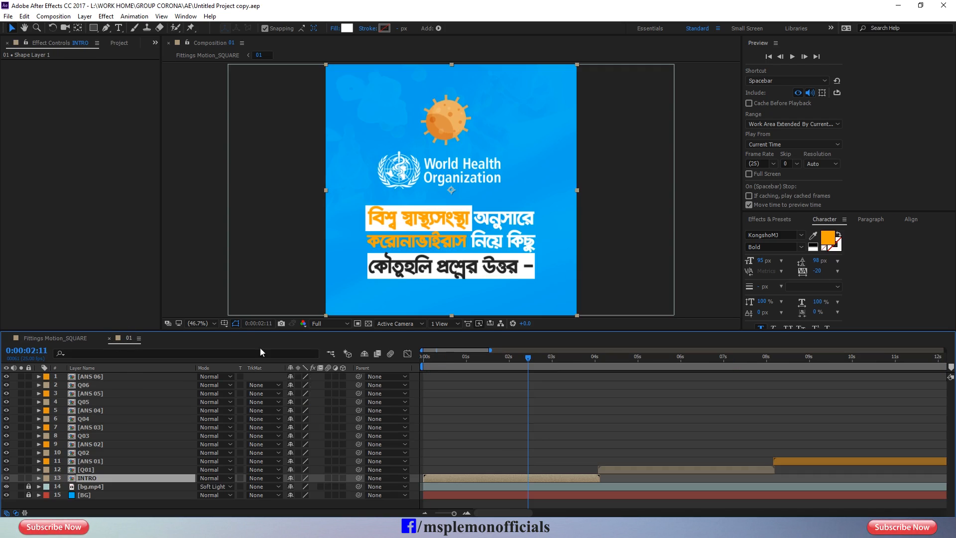
Play back the intro in the Fittings Motion_SQUARE composition and park the playhead at about 0:00:01:22.
{"action": "key", "text": "space"}
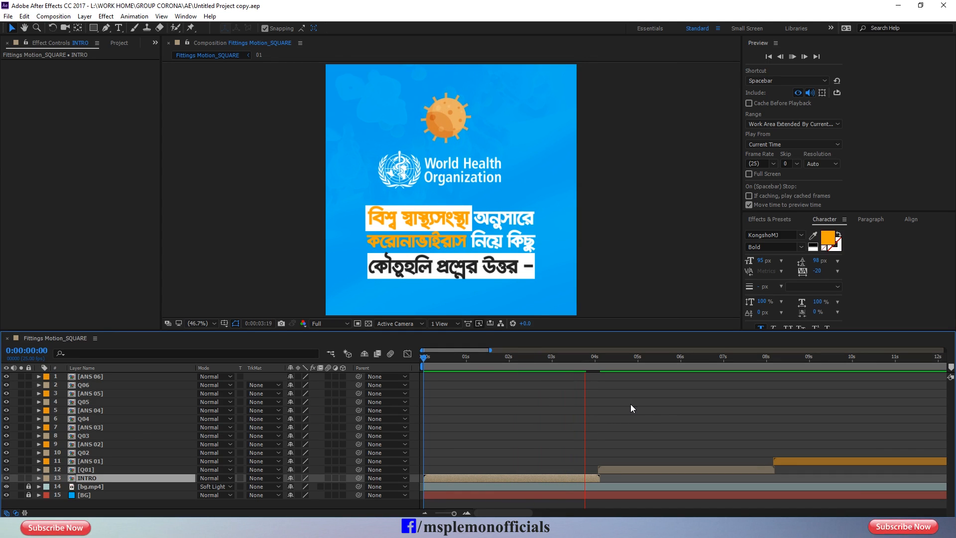
{"action": "left_click", "coordinate": [504, 359]}
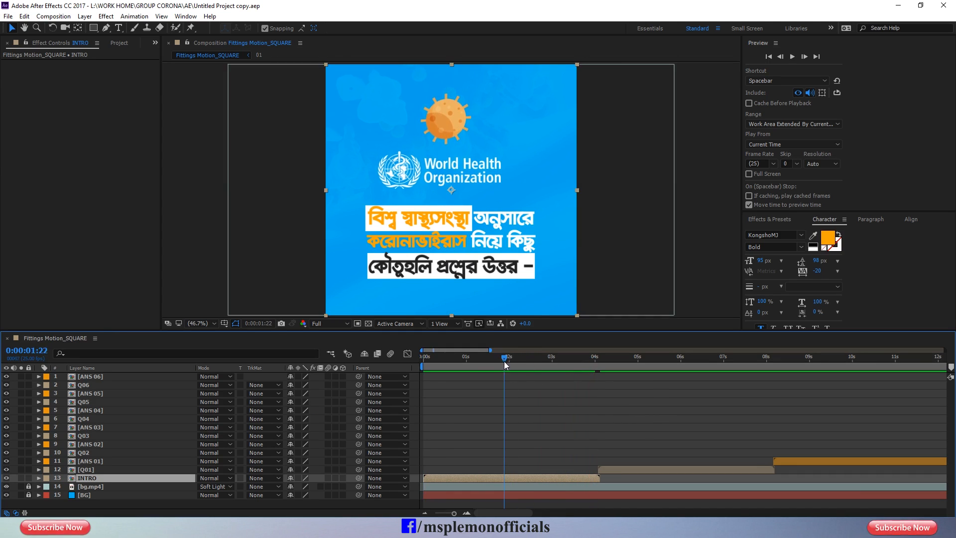
Open the INTRO composition and add a Drop Shadow effect with a distance of 2 to the Bengali text layer.
{"action": "double_click", "coordinate": [504, 479]}
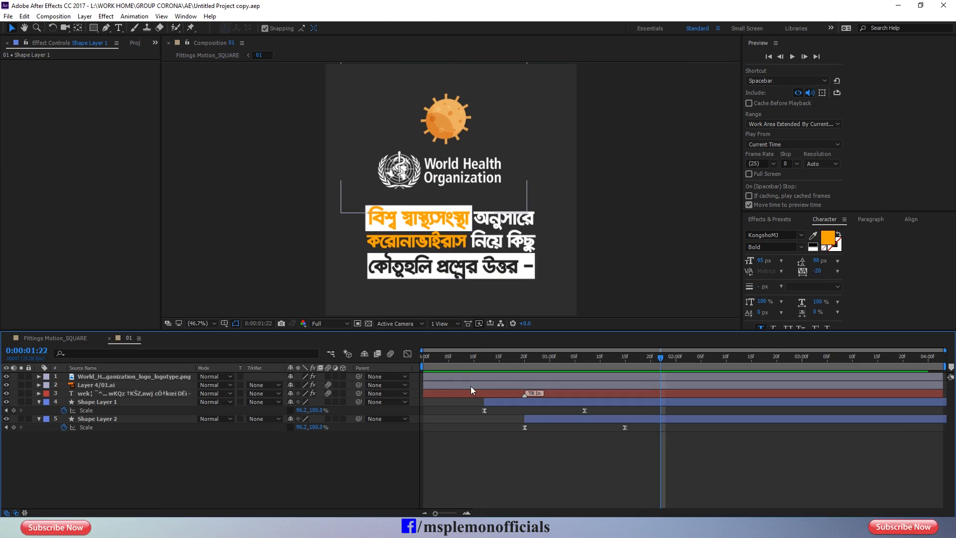
{"action": "left_click", "coordinate": [482, 393]}
{"action": "left_click", "coordinate": [873, 219]}
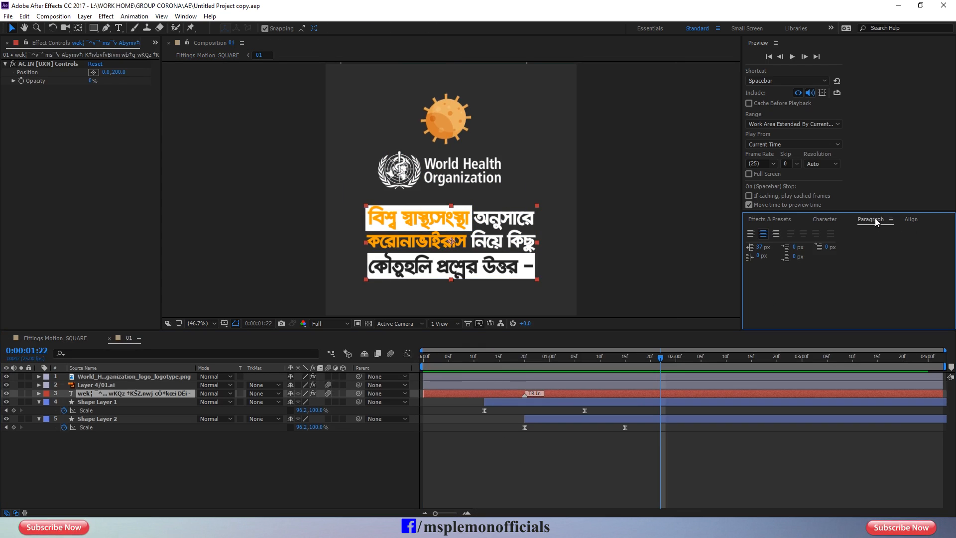
{"action": "left_click", "coordinate": [771, 219]}
{"action": "left_click", "coordinate": [793, 231]}
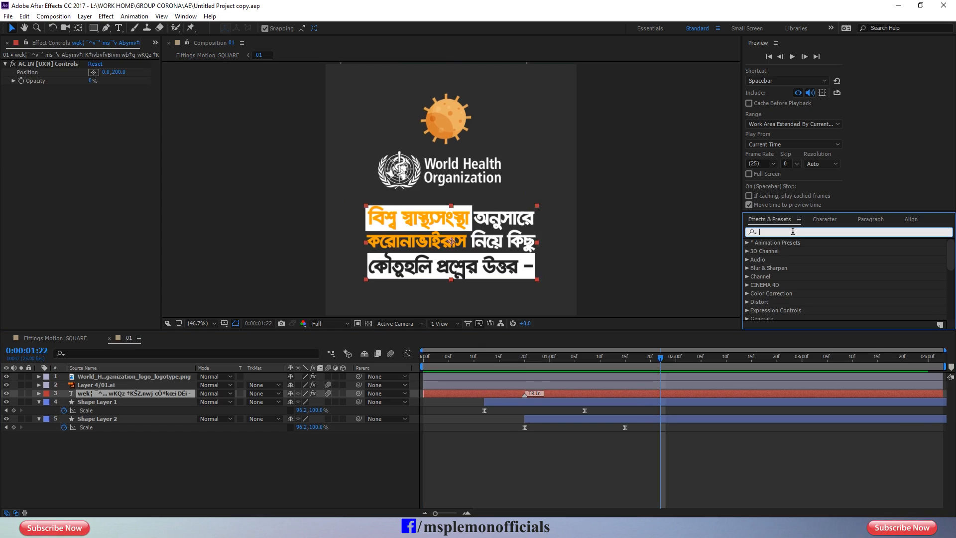
{"action": "type", "text": "drop"}
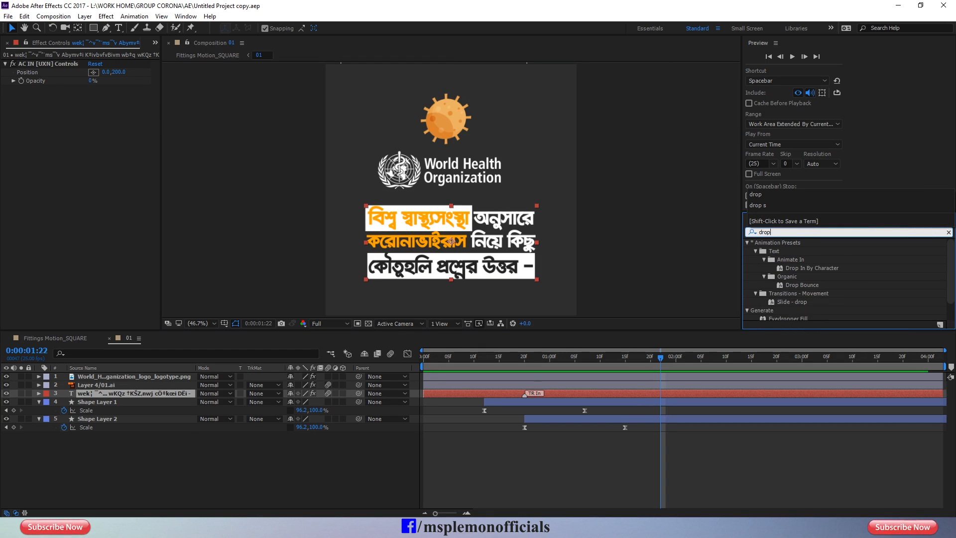
{"action": "double_click", "coordinate": [785, 301]}
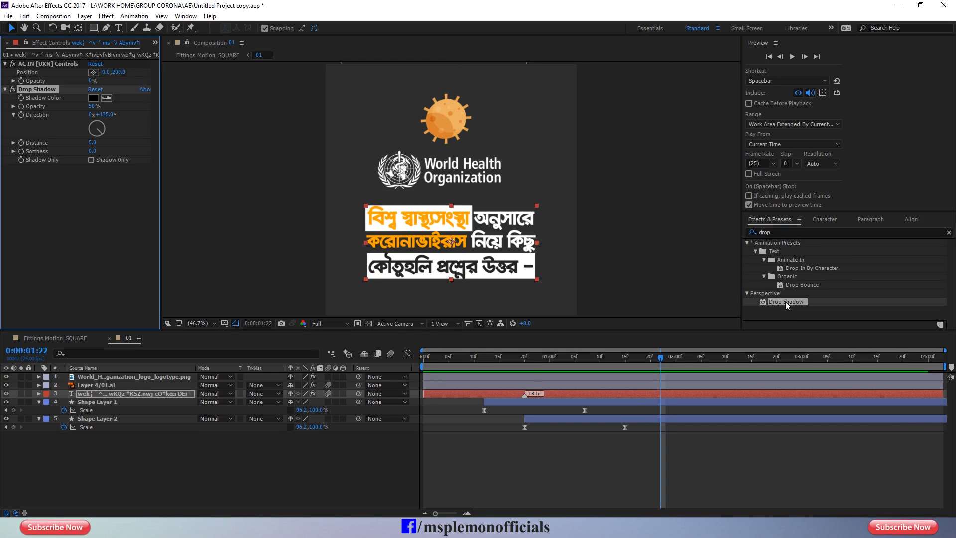
{"action": "left_click", "coordinate": [93, 143]}
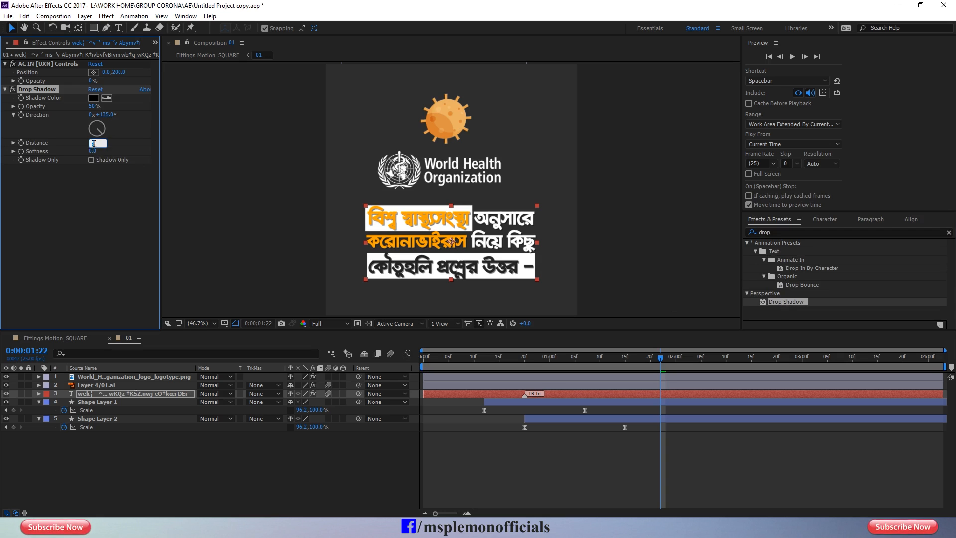
{"action": "type", "text": "2"}
{"action": "key", "text": "Return"}
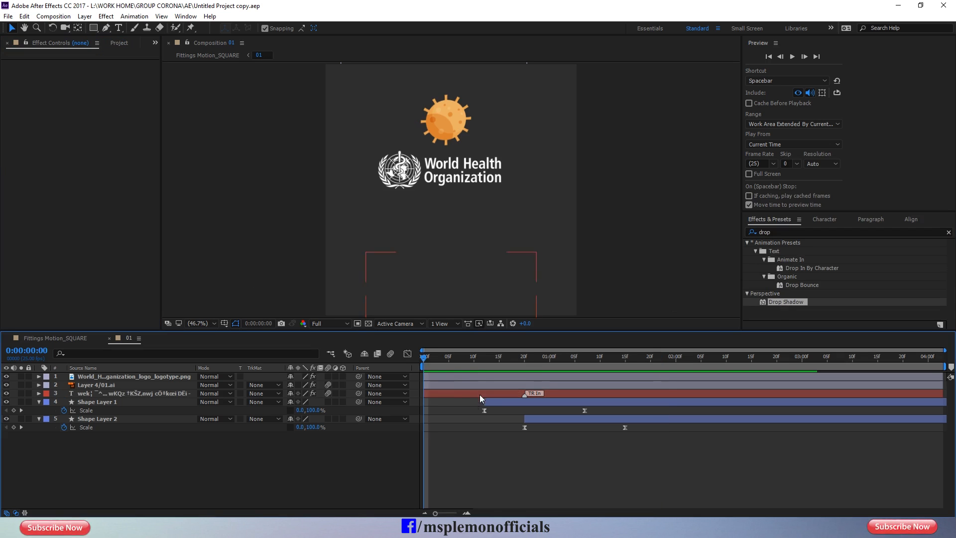
Add position keyframes to the WHO logo and virus layers at 0:00:00:00 and 0:00:00:20.
{"action": "left_click_drag", "start_coordinate": [445, 357], "coordinate": [414, 360]}
{"action": "left_click", "coordinate": [437, 377]}
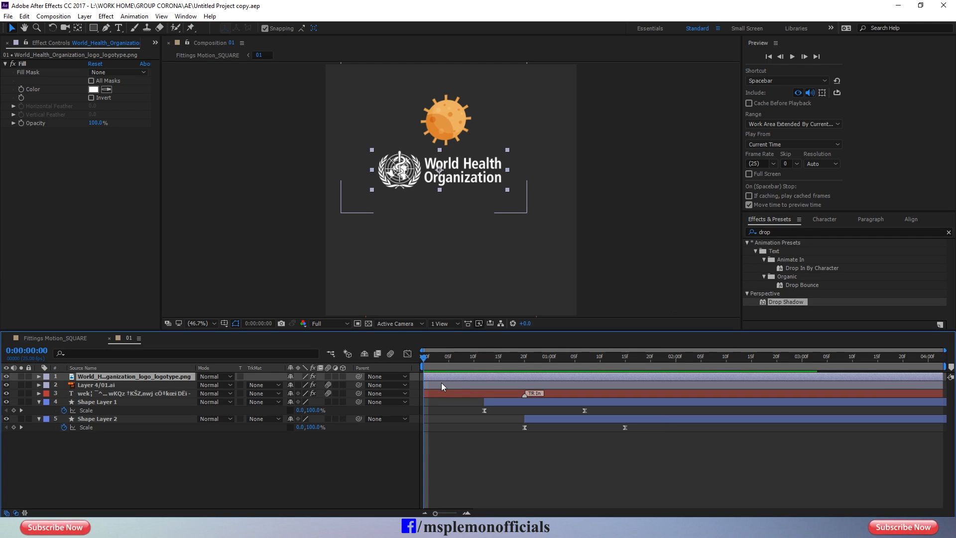
{"action": "left_click", "coordinate": [441, 385], "text": "shift"}
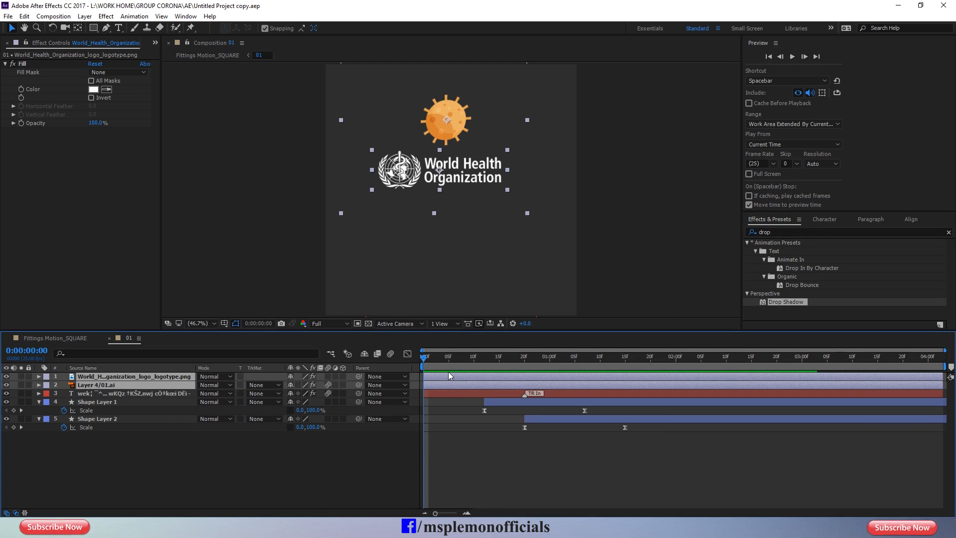
{"action": "key", "text": "p"}
{"action": "left_click", "coordinate": [64, 402]}
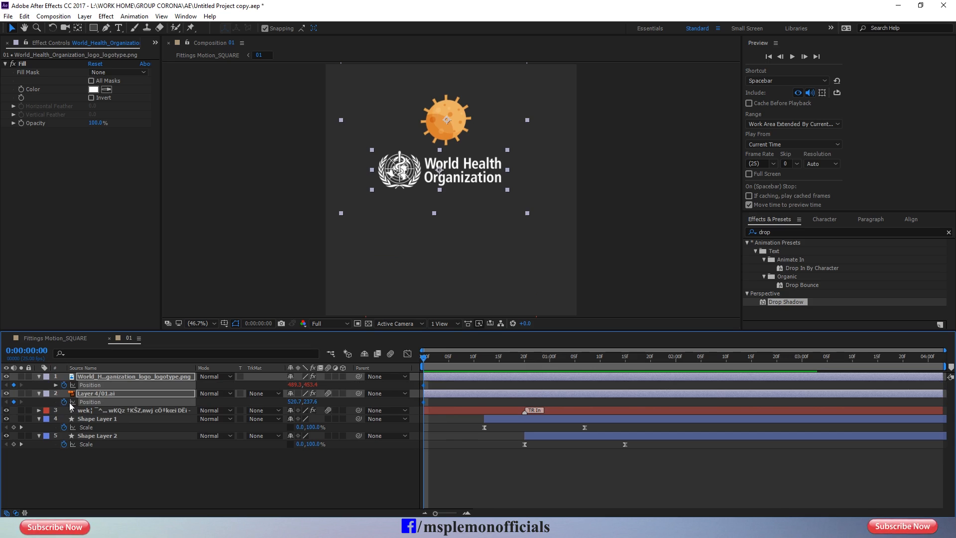
{"action": "key", "text": "shift+Page_Down"}
{"action": "key", "text": "shift+Page_Down"}
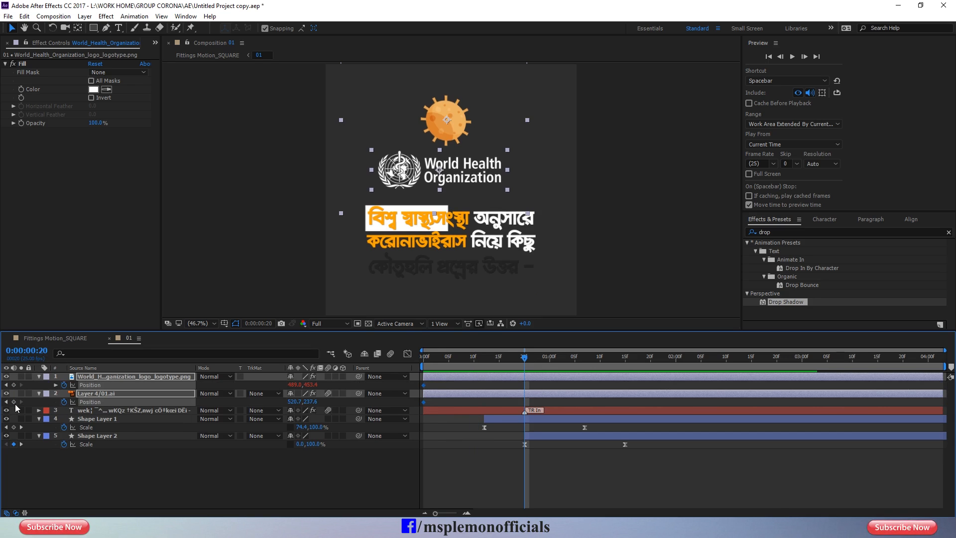
At 0:00:00:00, offset the WHO logo leftward to X about 259 and the virus rightward to X about 976.
{"action": "key", "text": "Home"}
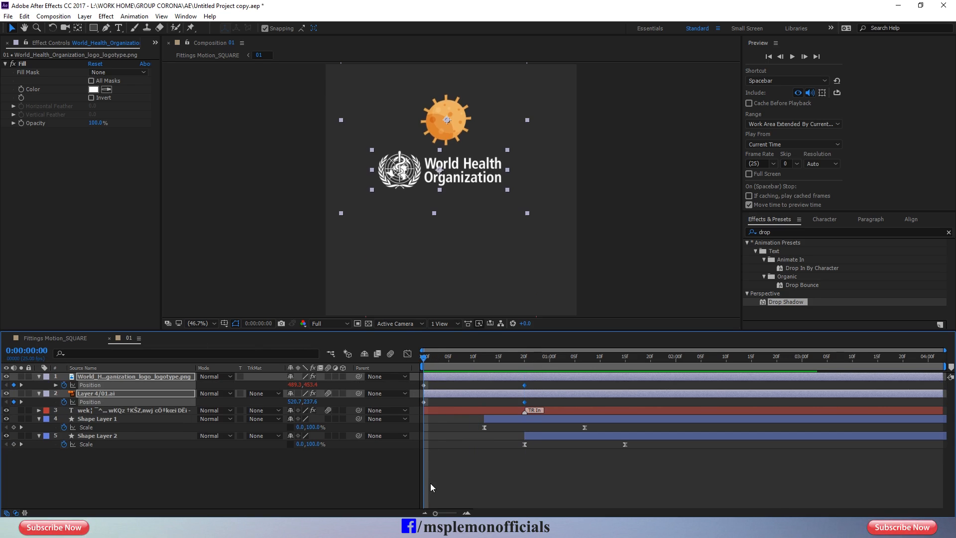
{"action": "left_click", "coordinate": [439, 377]}
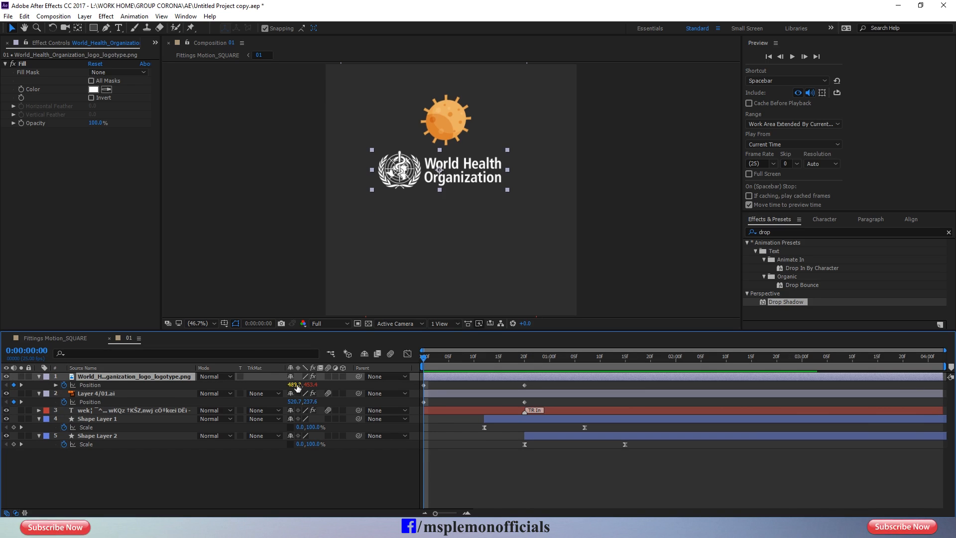
{"action": "left_click_drag", "start_coordinate": [294, 385], "coordinate": [185, 390]}
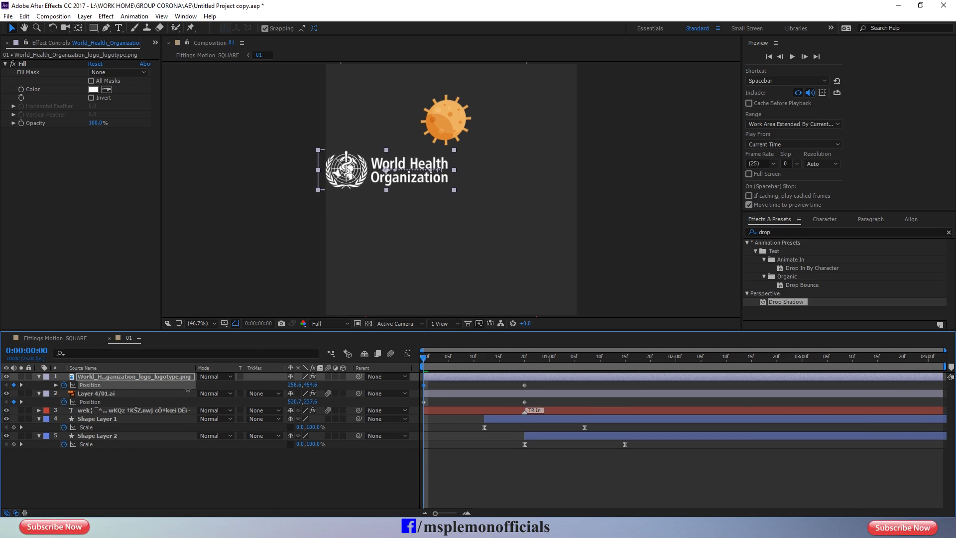
{"action": "left_click", "coordinate": [454, 396]}
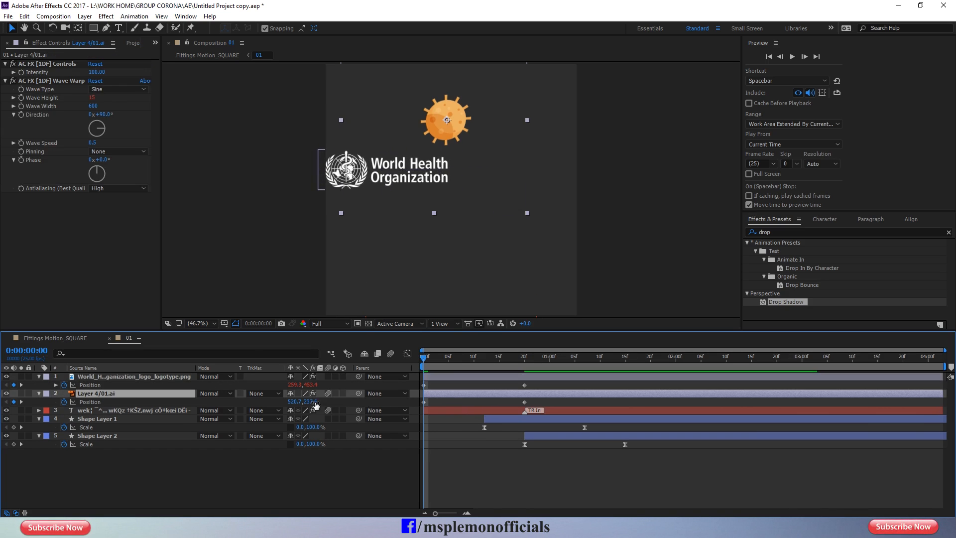
{"action": "left_click_drag", "start_coordinate": [299, 403], "coordinate": [414, 406]}
Apply Easy Ease to both layers' position keyframes and shape the speed curve for a fast start and long slowdown.
{"action": "key", "text": "F9"}
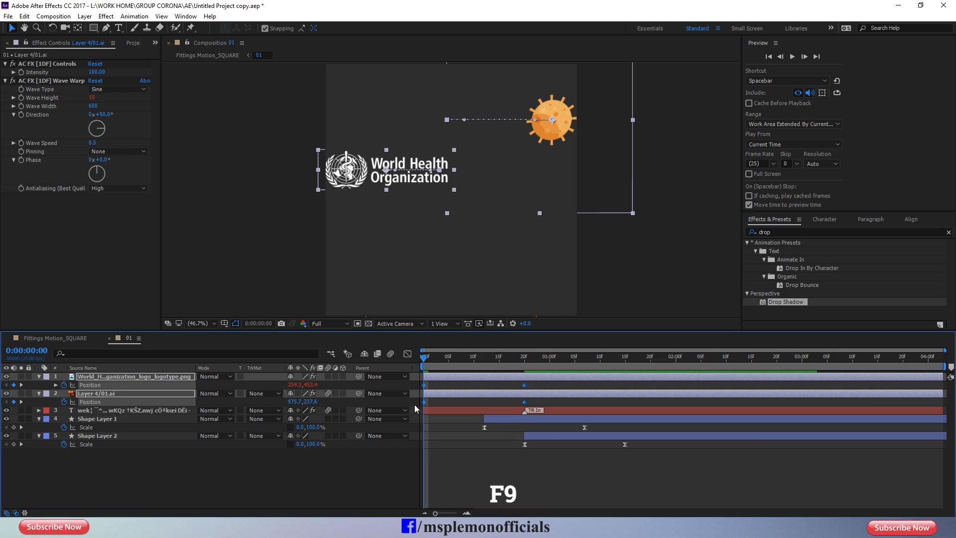
{"action": "left_click", "coordinate": [407, 353]}
{"action": "left_click_drag", "start_coordinate": [554, 428], "coordinate": [463, 482]}
{"action": "left_click", "coordinate": [408, 354]}
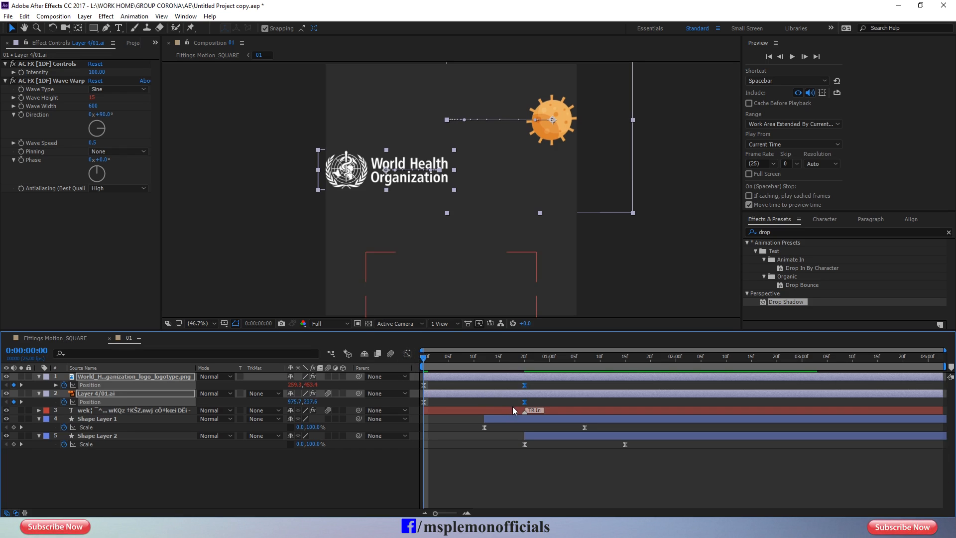
Keyframe the opacity of the WHO logo and virus layers from 0% at 0:00:00:00 to 100% at 0:00:00:20.
{"action": "key", "text": "t"}
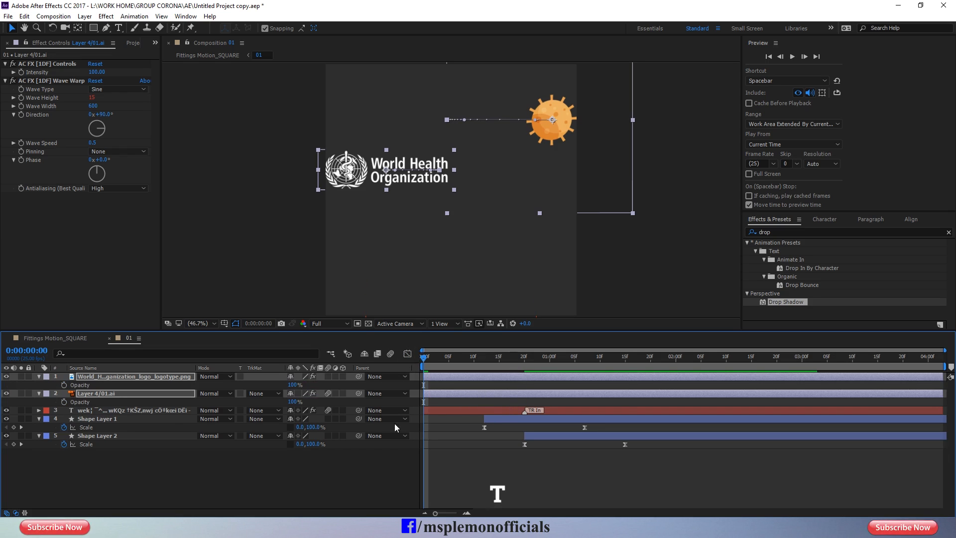
{"action": "left_click", "coordinate": [64, 402]}
{"action": "key", "text": "space"}
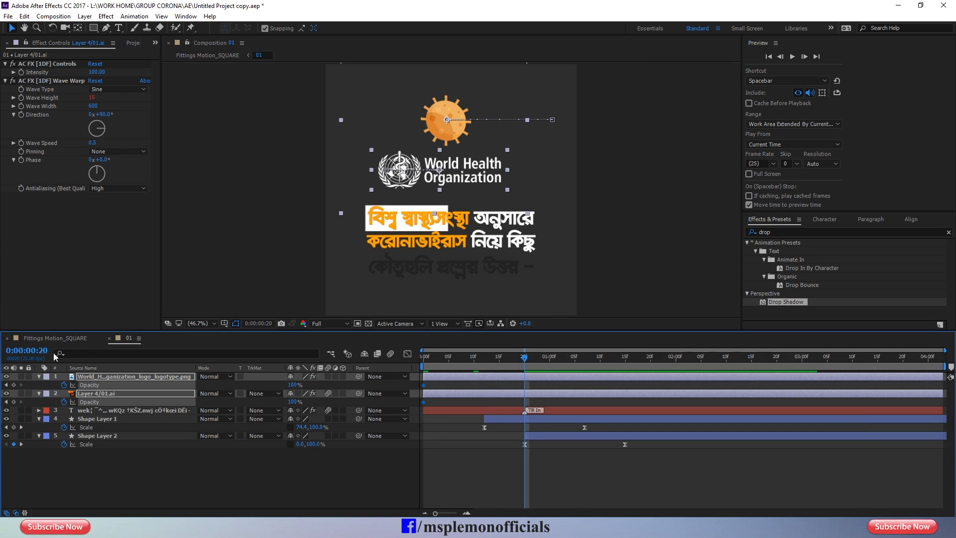
{"action": "left_click", "coordinate": [6, 402]}
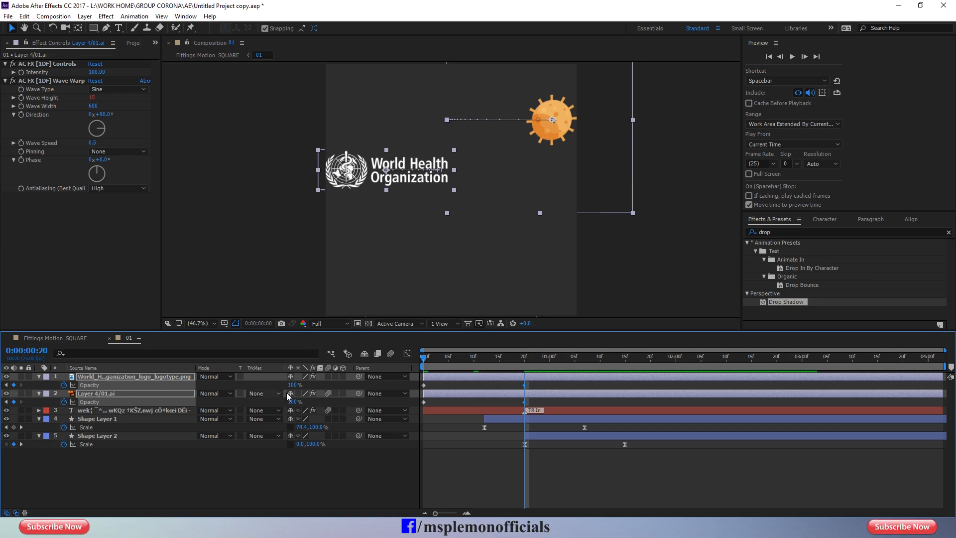
{"action": "left_click", "coordinate": [292, 402]}
{"action": "type", "text": "0"}
{"action": "key", "text": "Return"}
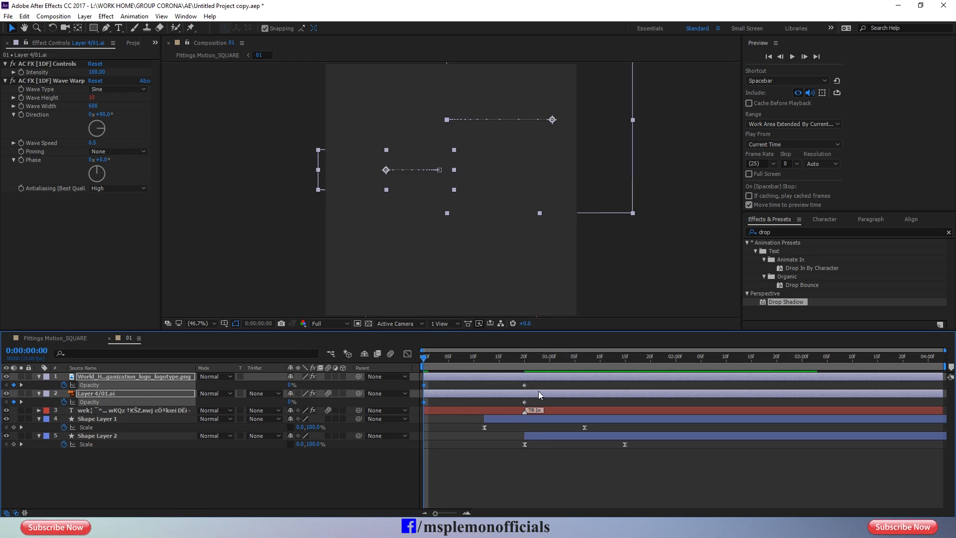
Apply Easy Ease to the opacity keyframes and shape their speed curve to peak early and slow gradually.
{"action": "key", "text": "F9"}
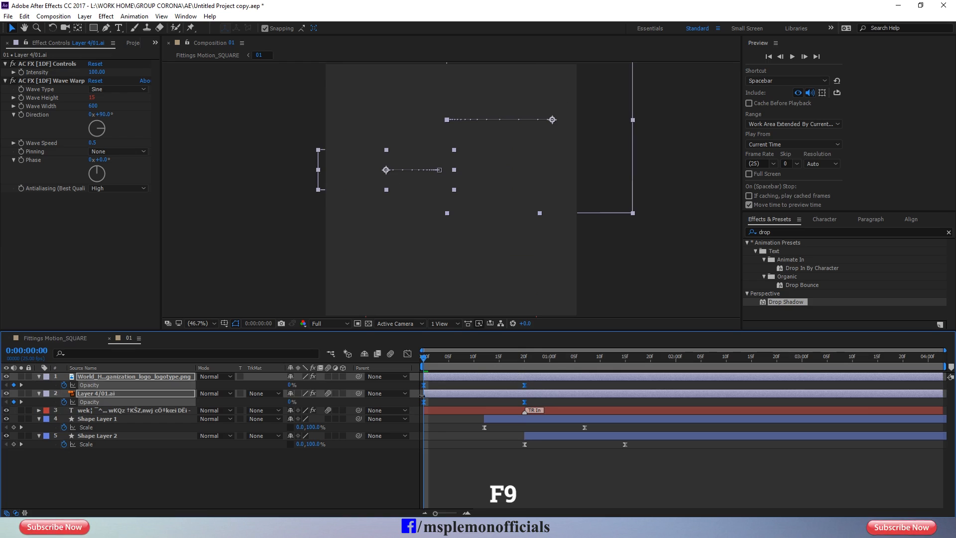
{"action": "left_click", "coordinate": [407, 353]}
{"action": "left_click_drag", "start_coordinate": [553, 457], "coordinate": [490, 482]}
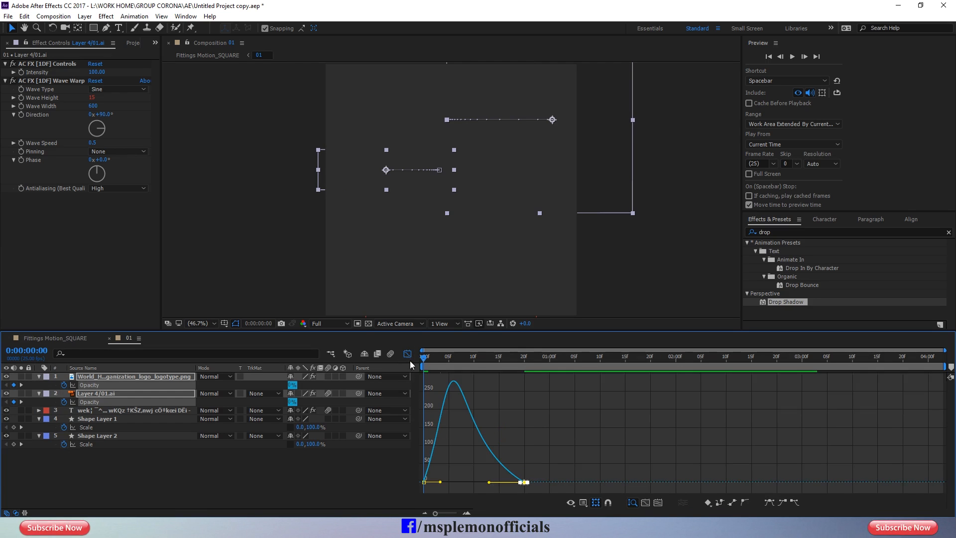
{"action": "left_click", "coordinate": [407, 354]}
Shift the WHO logo layer about three frames later than the virus layer and preview the staggered entrance.
{"action": "left_click", "coordinate": [491, 403]}
{"action": "left_click_drag", "start_coordinate": [476, 378], "coordinate": [353, 353]}
{"action": "key", "text": "space"}
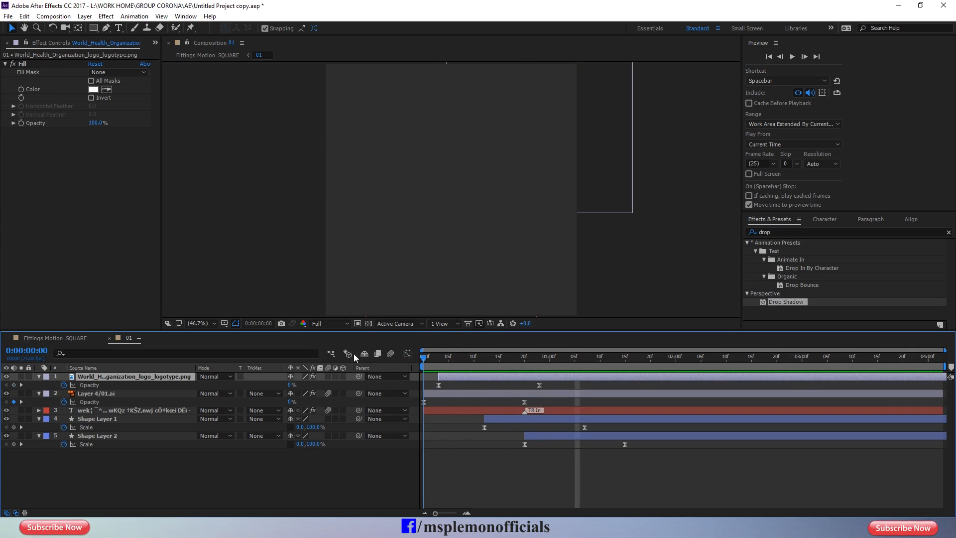
{"action": "key", "text": "space"}
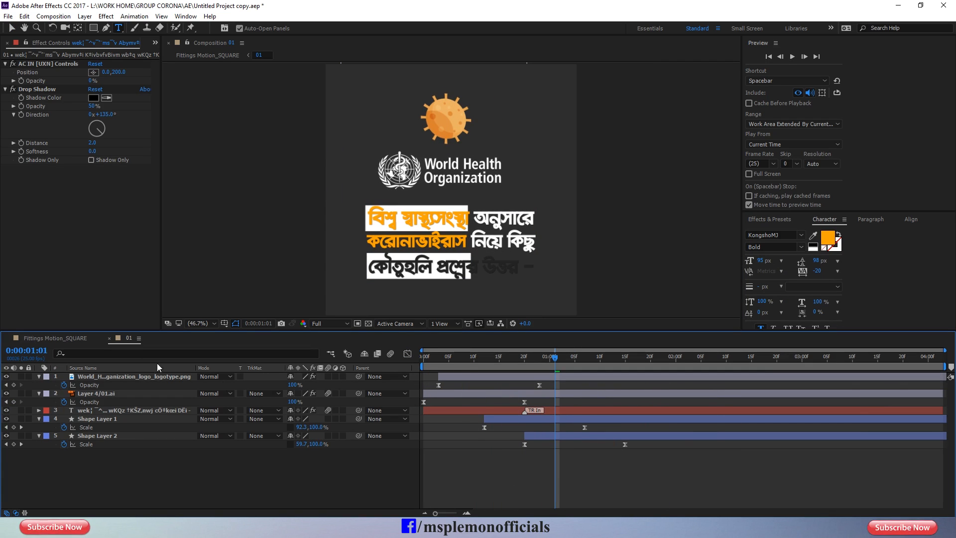
Close composition 01 and play back the Fittings Motion_SQUARE composition from the start into the first question.
{"action": "left_click", "coordinate": [109, 340]}
{"action": "left_click_drag", "start_coordinate": [463, 357], "coordinate": [397, 358]}
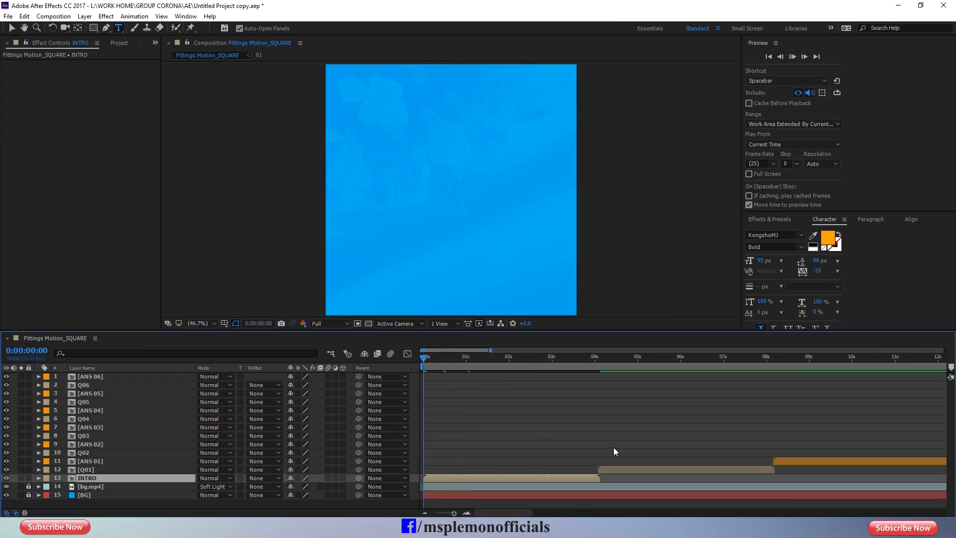
{"action": "key", "text": "space"}
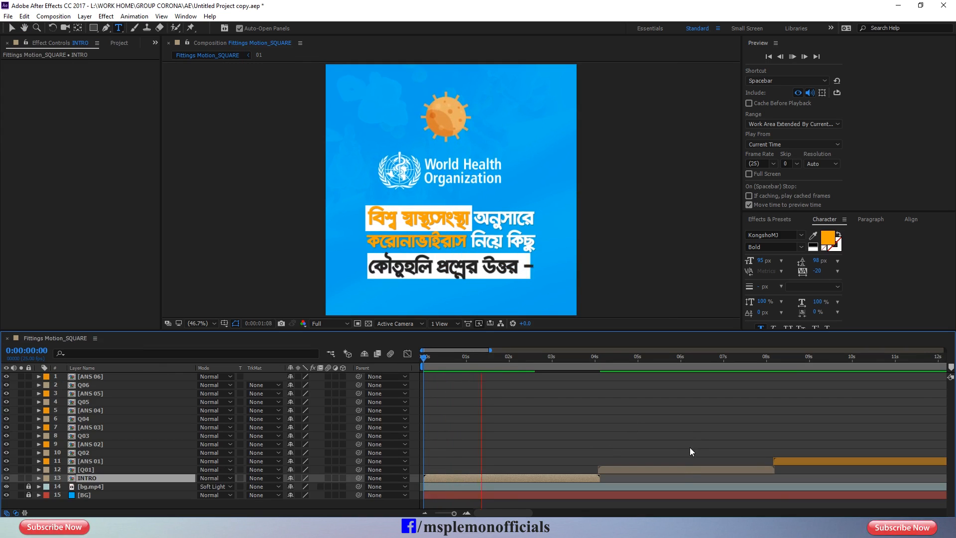
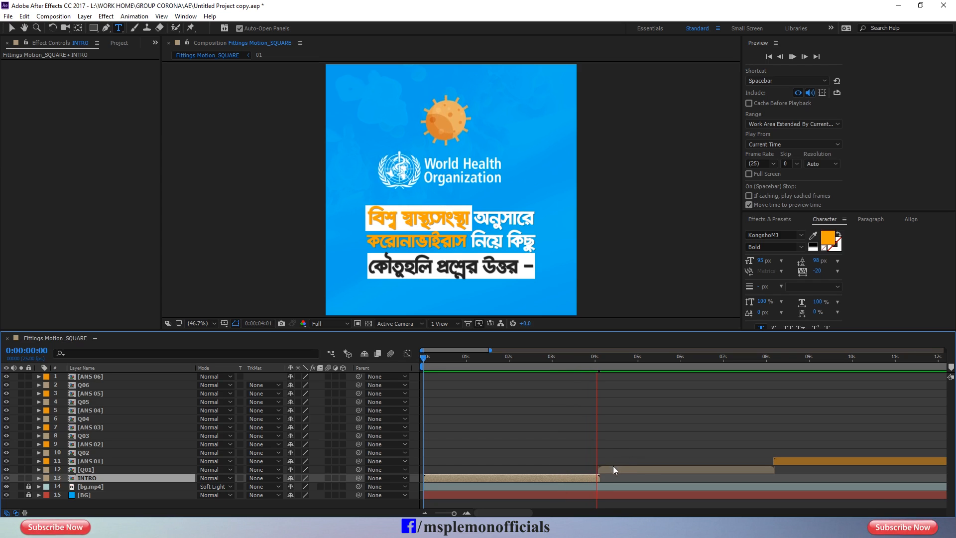
{"action": "key", "text": "space"}
{"action": "left_click", "coordinate": [651, 436]}
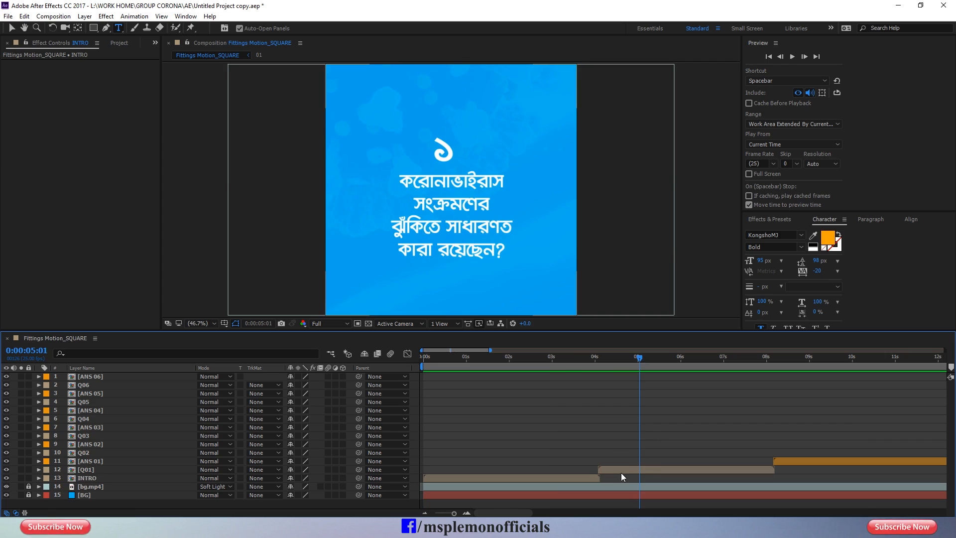
Open the Q01 composition and set the Bengali numeral layer's font style to Bold.
{"action": "double_click", "coordinate": [621, 471]}
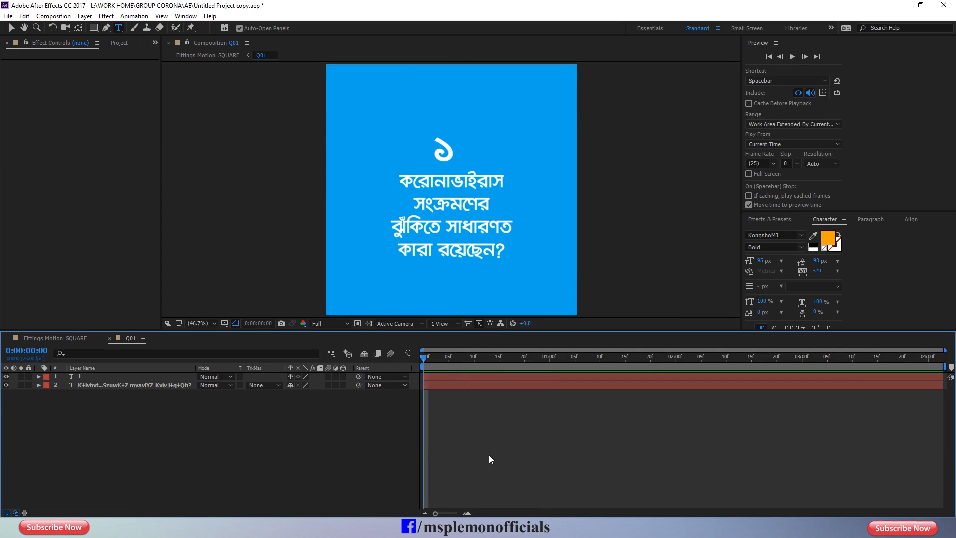
{"action": "left_click", "coordinate": [569, 377]}
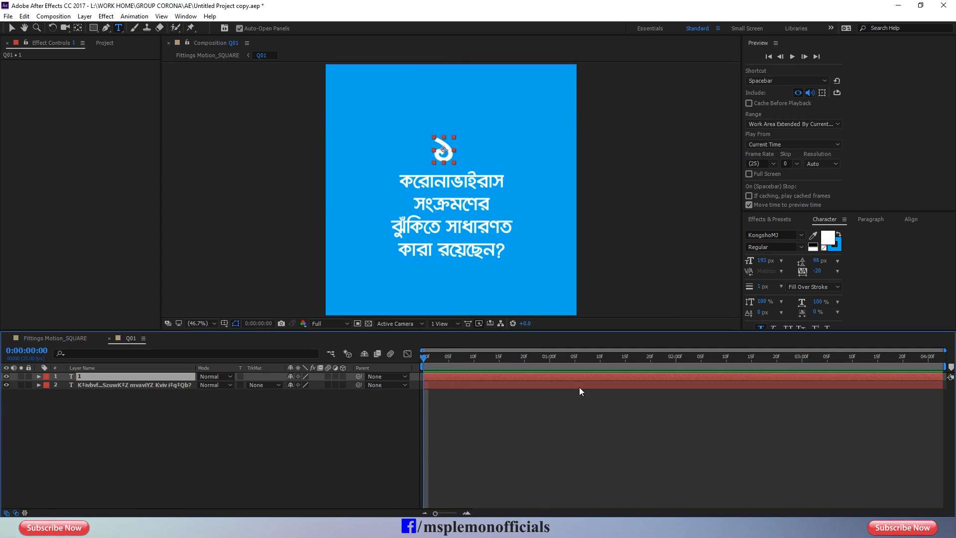
{"action": "left_click", "coordinate": [801, 247]}
{"action": "left_click", "coordinate": [775, 279]}
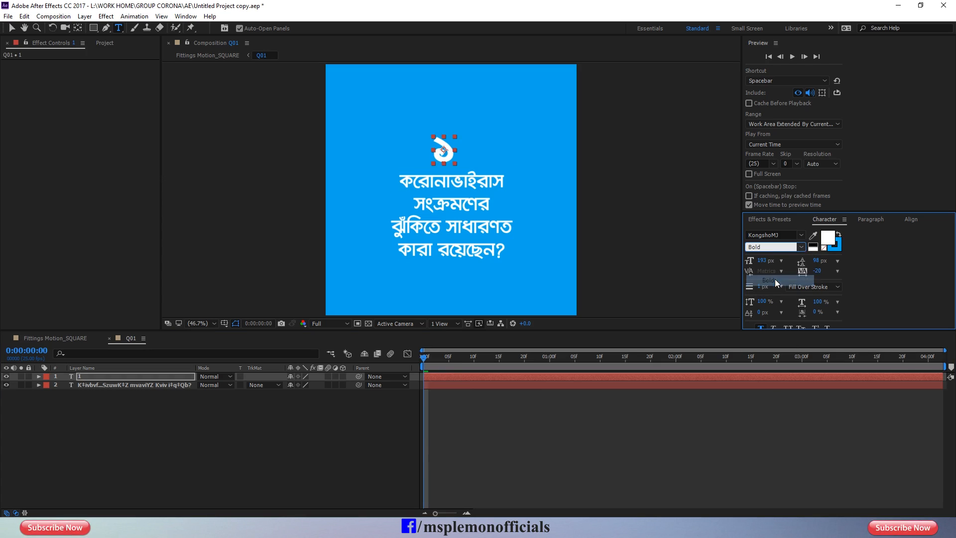
{"action": "left_click", "coordinate": [489, 448]}
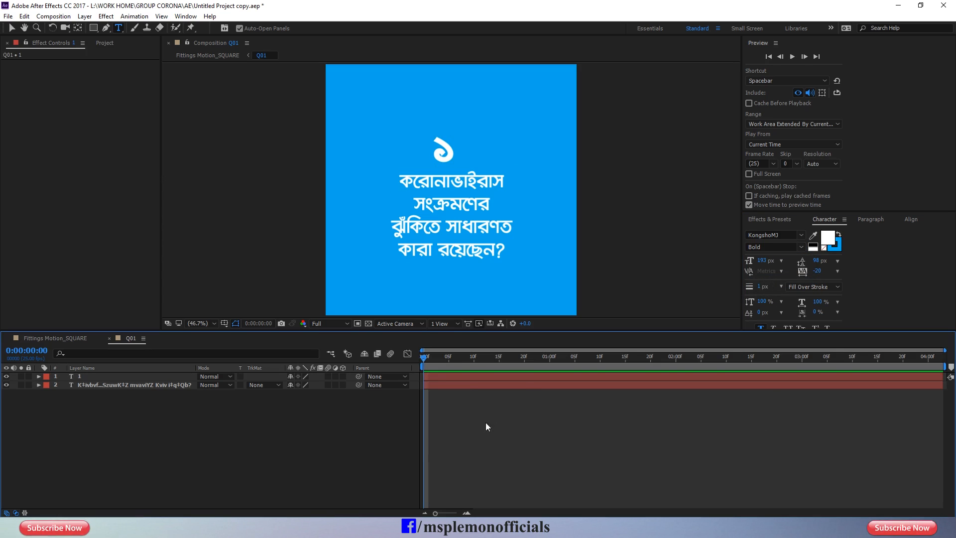
Set the Bengali question text layer's font style to Bold.
{"action": "left_click", "coordinate": [457, 384]}
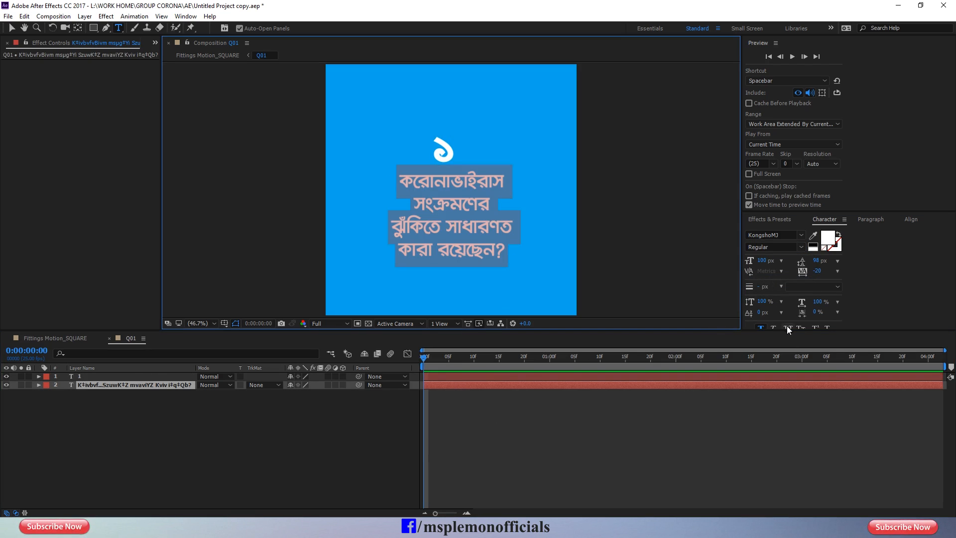
{"action": "left_click", "coordinate": [802, 247]}
{"action": "left_click", "coordinate": [776, 280]}
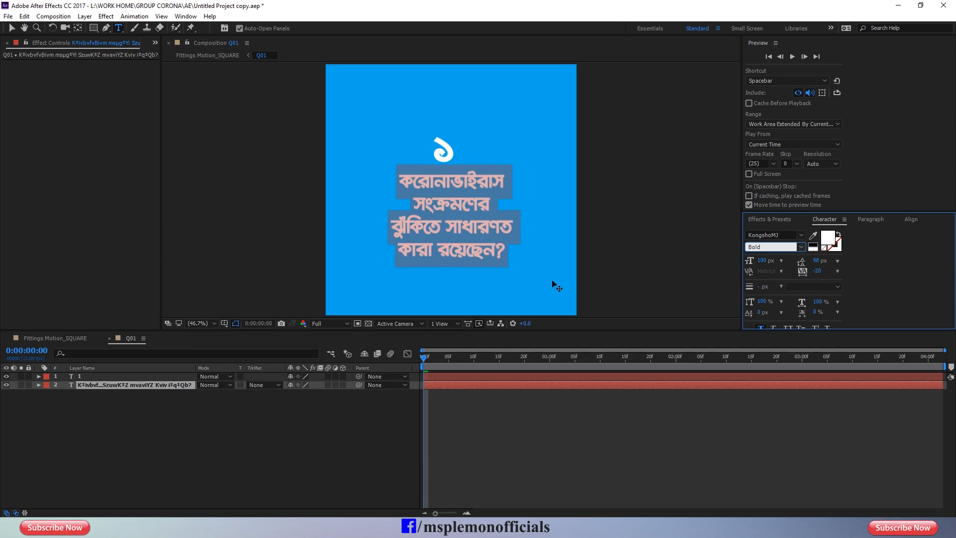
Change the fill colour of the Bengali numeral to dark grey.
{"action": "left_click", "coordinate": [12, 28]}
{"action": "left_click", "coordinate": [443, 417]}
{"action": "double_click", "coordinate": [441, 376]}
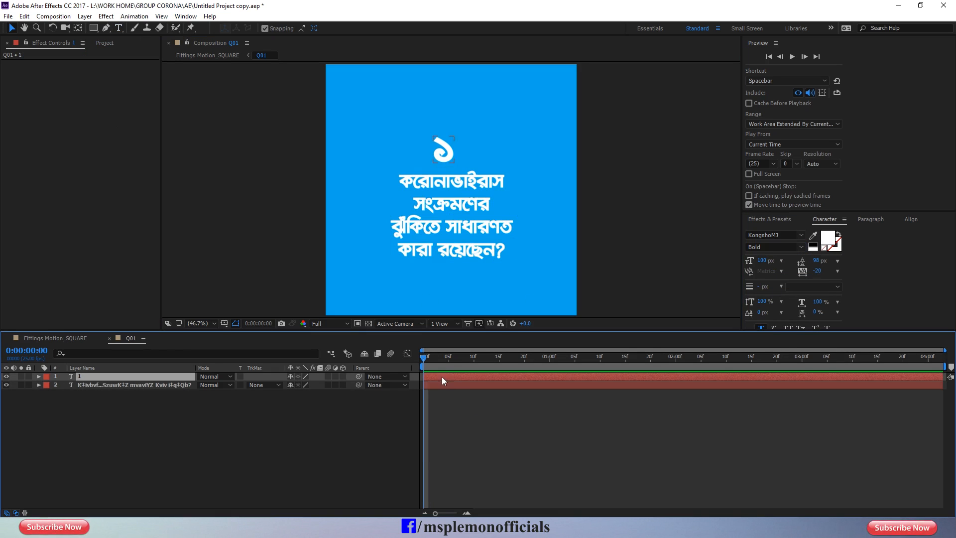
{"action": "left_click", "coordinate": [826, 237]}
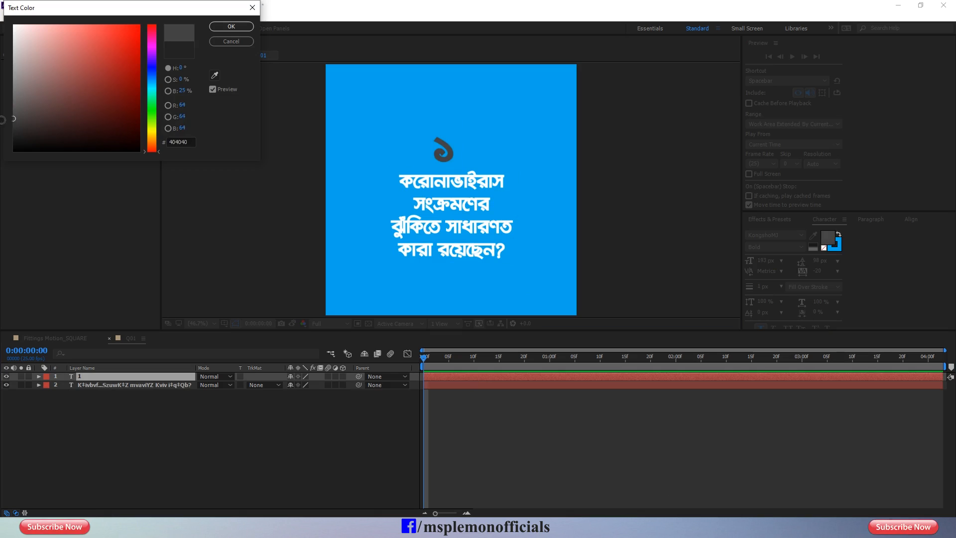
{"action": "left_click", "coordinate": [229, 30]}
Set the question's second line to a font size of 157 px and its third line to 100 px.
{"action": "left_click", "coordinate": [473, 428]}
{"action": "left_click_drag", "start_coordinate": [401, 203], "coordinate": [504, 204]}
{"action": "left_click_drag", "start_coordinate": [780, 260], "coordinate": [785, 260]}
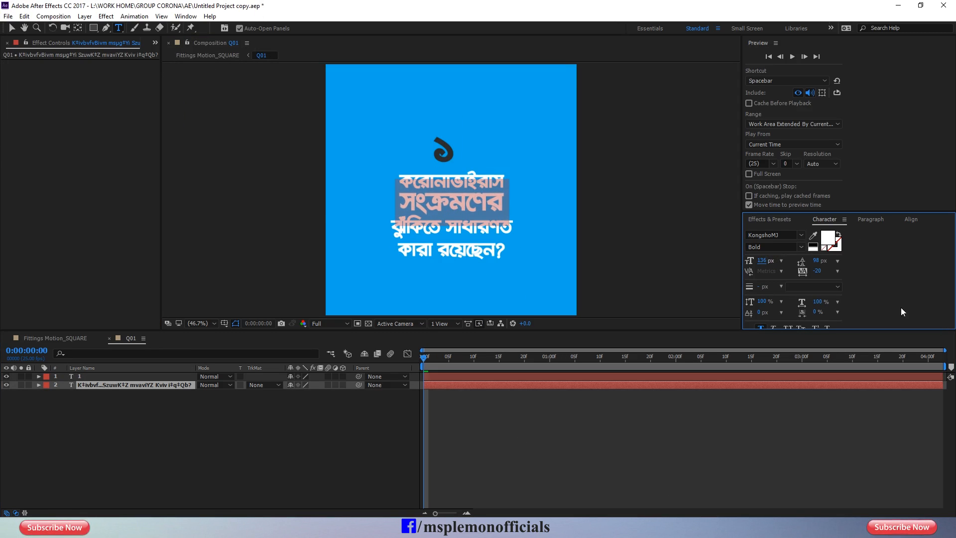
{"action": "left_click", "coordinate": [434, 240]}
{"action": "left_click_drag", "start_coordinate": [392, 232], "coordinate": [516, 234]}
{"action": "left_click_drag", "start_coordinate": [763, 261], "coordinate": [757, 260]}
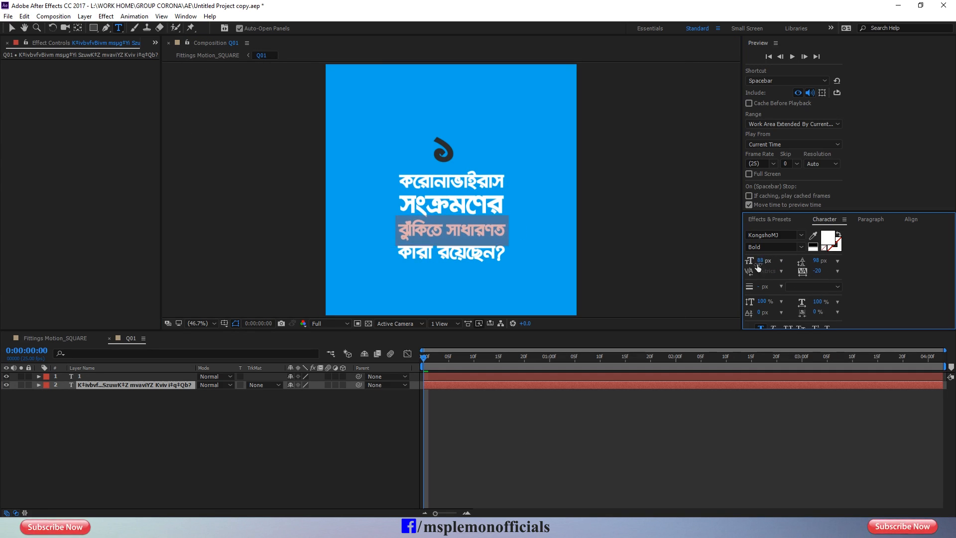
{"action": "left_click", "coordinate": [758, 260]}
{"action": "type", "text": "100"}
{"action": "left_click_drag", "start_coordinate": [400, 206], "coordinate": [508, 204]}
{"action": "left_click_drag", "start_coordinate": [762, 260], "coordinate": [769, 260]}
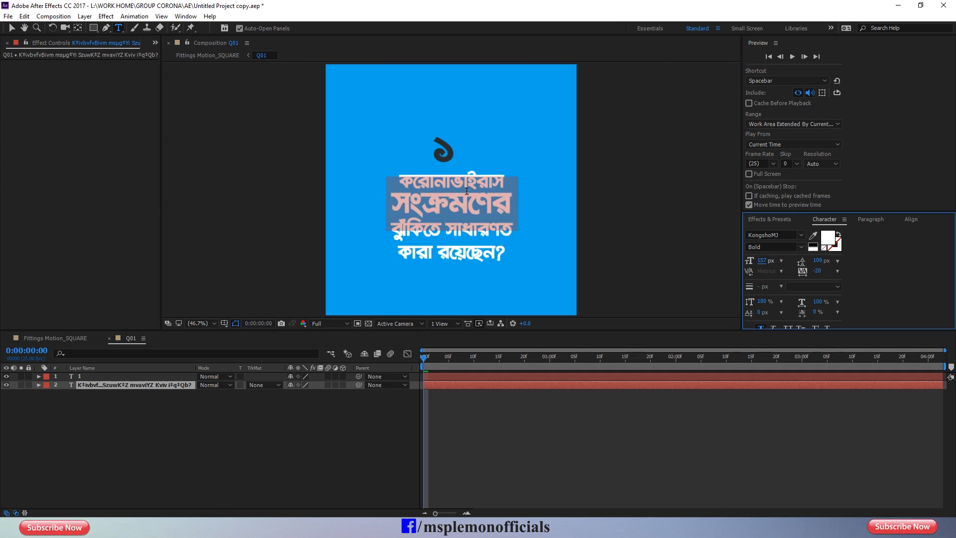
Enlarge the question's first line to 116 px and last line to 113 px, and set the text's tracking to 0.
{"action": "left_click_drag", "start_coordinate": [400, 181], "coordinate": [509, 181]}
{"action": "left_click_drag", "start_coordinate": [762, 260], "coordinate": [769, 259]}
{"action": "left_click_drag", "start_coordinate": [392, 251], "coordinate": [513, 251]}
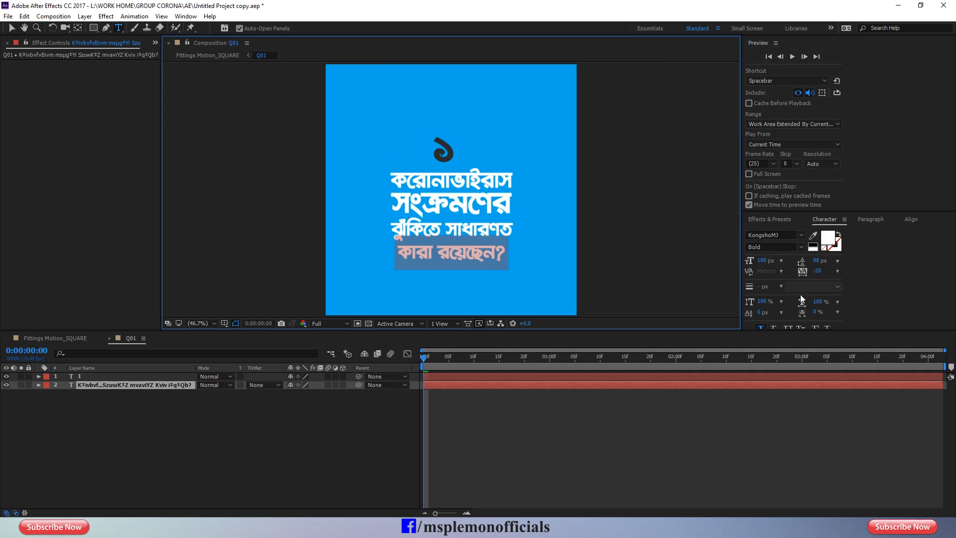
{"action": "left_click_drag", "start_coordinate": [761, 261], "coordinate": [828, 271]}
{"action": "double_click", "coordinate": [811, 385]}
Set the question text's leading to 123 px on the second line, 108 px on the third and 105 px on the last.
{"action": "left_click_drag", "start_coordinate": [392, 205], "coordinate": [512, 204]}
{"action": "left_click_drag", "start_coordinate": [819, 262], "coordinate": [825, 261]}
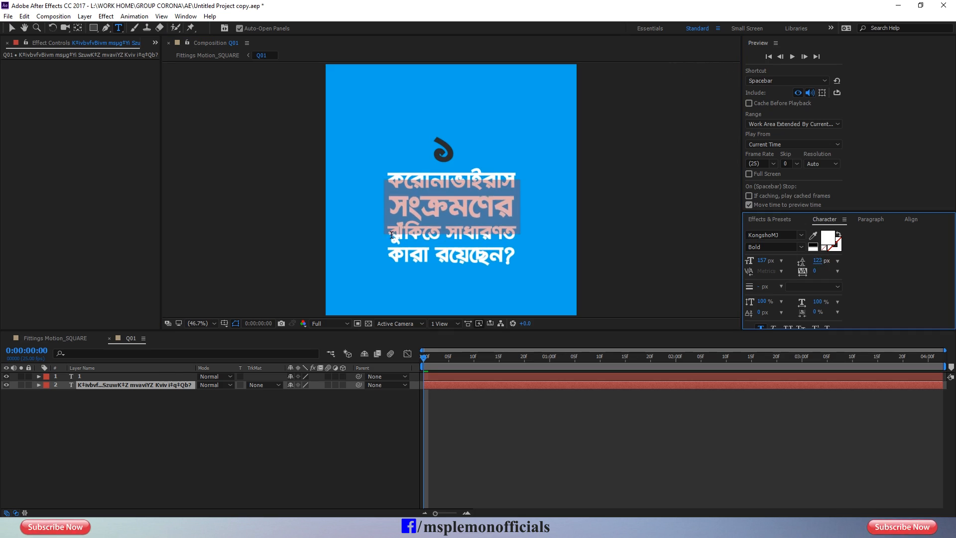
{"action": "left_click_drag", "start_coordinate": [392, 235], "coordinate": [514, 234]}
{"action": "left_click_drag", "start_coordinate": [818, 262], "coordinate": [824, 261]}
{"action": "left_click_drag", "start_coordinate": [392, 259], "coordinate": [519, 269]}
{"action": "left_click_drag", "start_coordinate": [817, 262], "coordinate": [824, 261]}
Center the question text layer horizontally in the composition.
{"action": "left_click", "coordinate": [447, 386]}
{"action": "left_click", "coordinate": [11, 29]}
{"action": "left_click", "coordinate": [911, 219]}
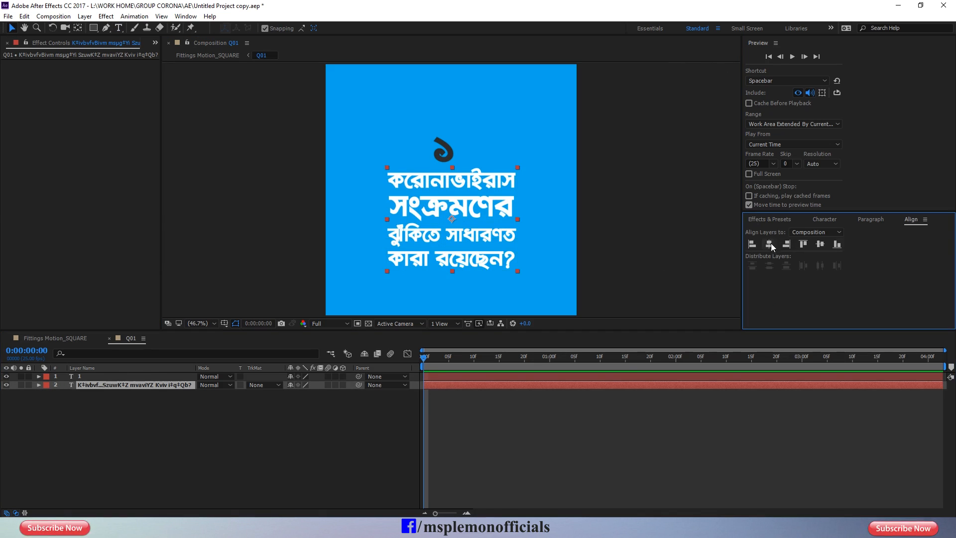
{"action": "left_click", "coordinate": [770, 244]}
Widen the gap between the texts by nudging the question down about 30 px and the numeral up.
{"action": "left_click", "coordinate": [528, 385]}
{"action": "key", "text": "shift+Down"}
{"action": "key", "text": "shift+Down"}
{"action": "key", "text": "shift+Down"}
{"action": "left_click", "coordinate": [463, 377]}
{"action": "key", "text": "shift+Up"}
{"action": "key", "text": "shift+Up"}
{"action": "key", "text": "shift+Up"}
Set the Bengali numeral's font size to 250 px and save the project.
{"action": "left_click", "coordinate": [478, 391]}
{"action": "double_click", "coordinate": [473, 377]}
{"action": "left_click_drag", "start_coordinate": [762, 261], "coordinate": [772, 261]}
{"action": "left_click", "coordinate": [762, 261]}
{"action": "type", "text": "250"}
{"action": "key", "text": "Return"}
{"action": "left_click", "coordinate": [462, 387]}
{"action": "left_click", "coordinate": [453, 377]}
{"action": "left_click", "coordinate": [472, 429]}
{"action": "key", "text": "ctrl+s"}
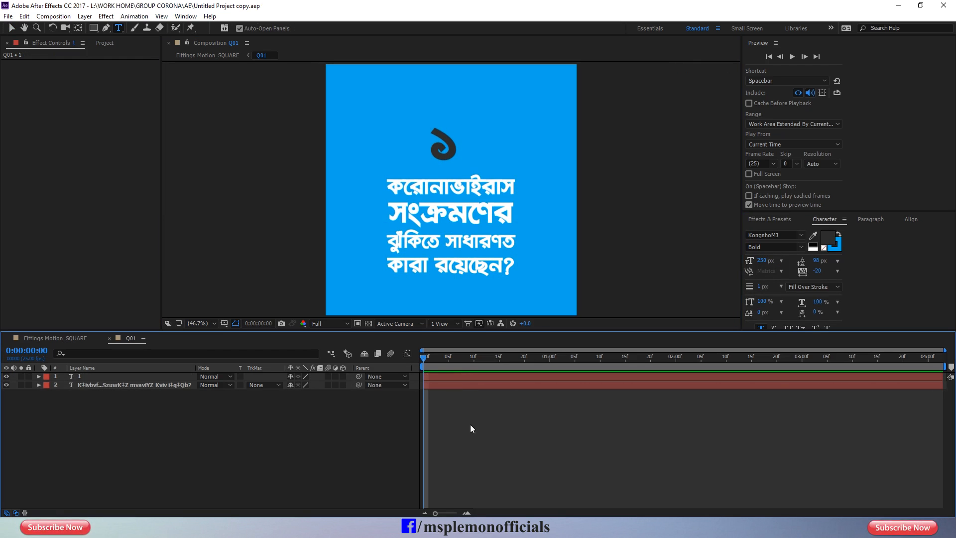
Return to the Fittings Motion_SQUARE composition and shift the Q01 layer about one frame later.
{"action": "left_click", "coordinate": [70, 340]}
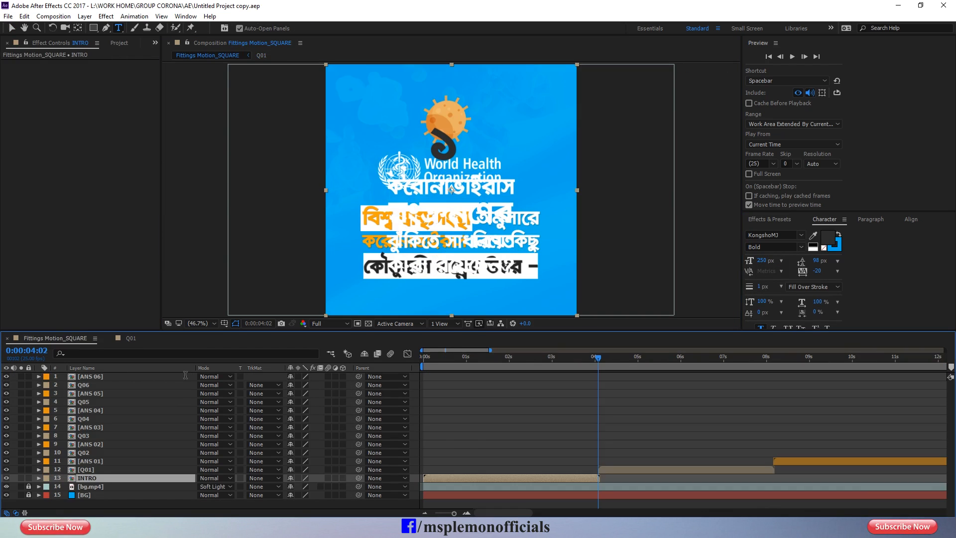
{"action": "left_click", "coordinate": [476, 441]}
{"action": "left_click_drag", "start_coordinate": [606, 469], "coordinate": [607, 469]}
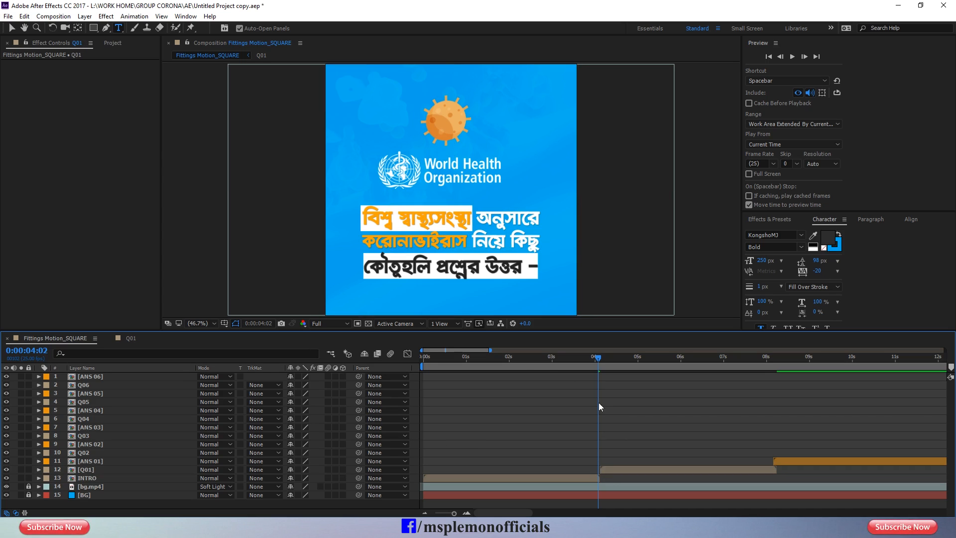
Sample the orange of the intro's highlighted text as the fill colour and copy its hex code FFA200.
{"action": "left_click_drag", "start_coordinate": [539, 366], "coordinate": [561, 371]}
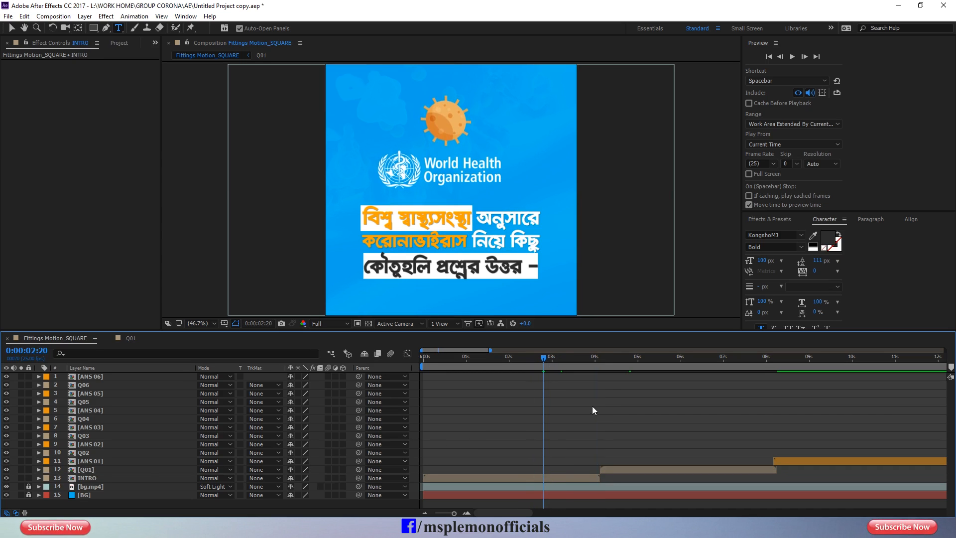
{"action": "left_click", "coordinate": [813, 236]}
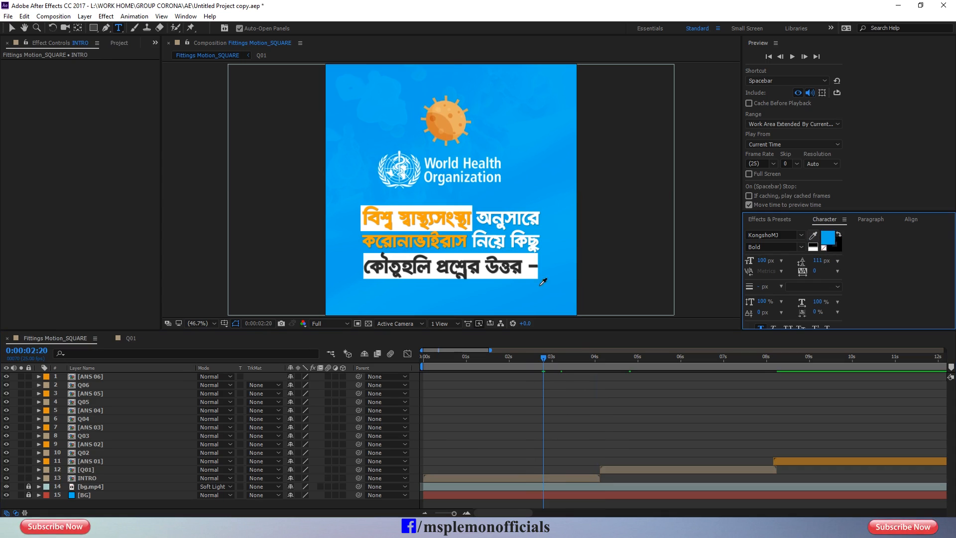
{"action": "left_click", "coordinate": [424, 232]}
{"action": "left_click", "coordinate": [826, 242]}
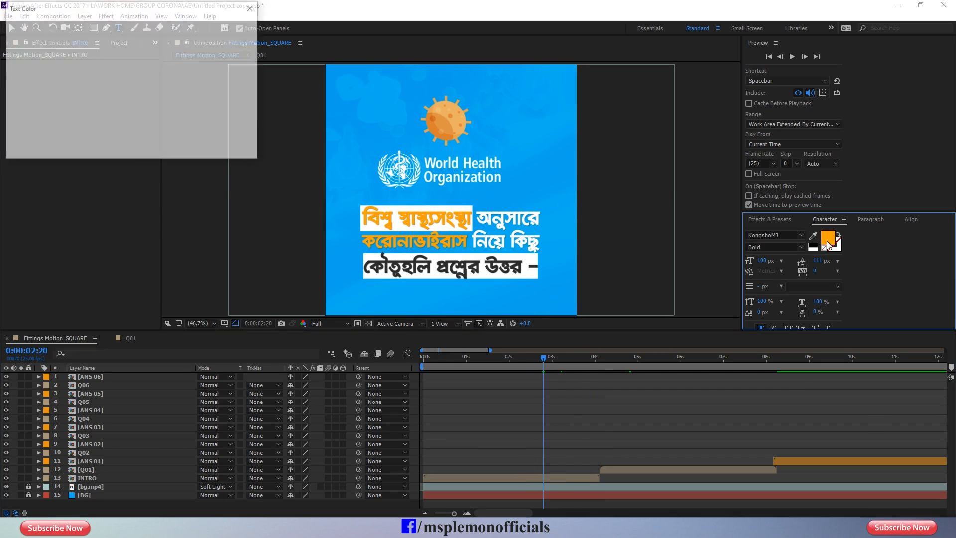
{"action": "key", "text": "ctrl+c"}
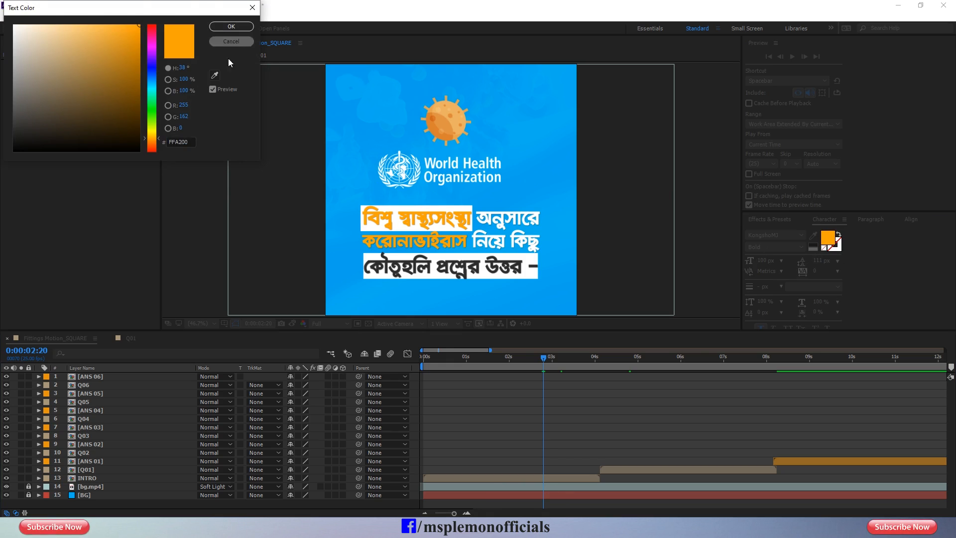
{"action": "key", "text": "Return"}
In the Q01 composition, set the fill colour of the question's first line to orange FFA200.
{"action": "left_click", "coordinate": [131, 338]}
{"action": "left_click_drag", "start_coordinate": [474, 362], "coordinate": [509, 371]}
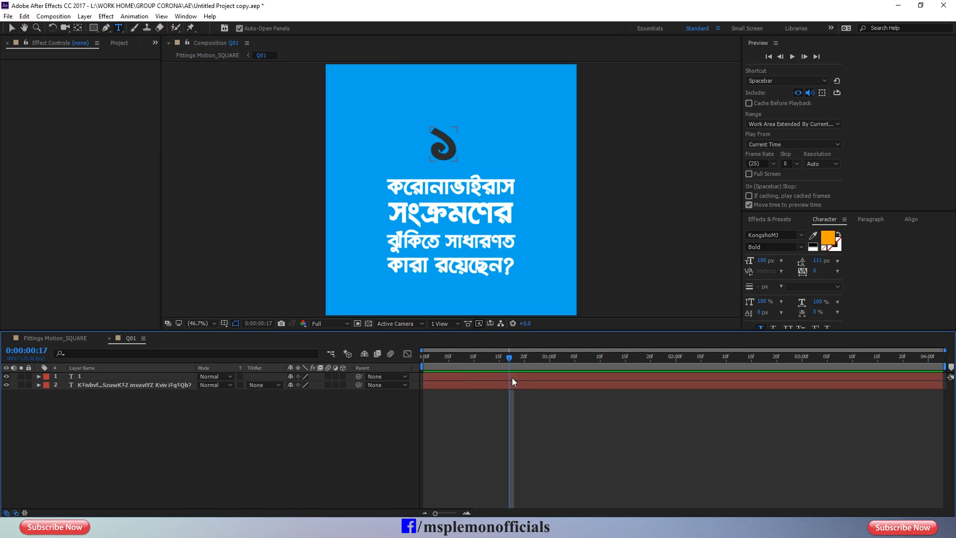
{"action": "double_click", "coordinate": [501, 386]}
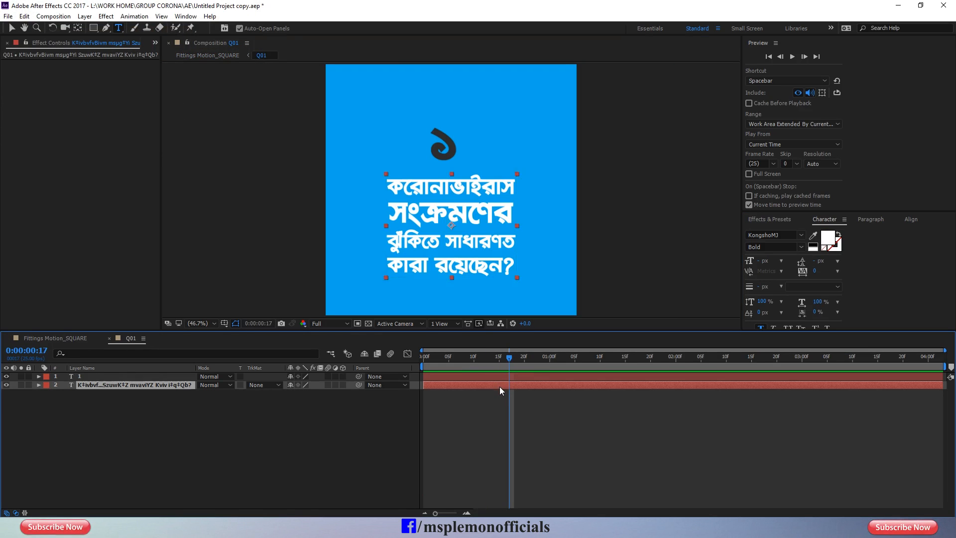
{"action": "left_click", "coordinate": [442, 186]}
{"action": "left_click_drag", "start_coordinate": [389, 210], "coordinate": [514, 214]}
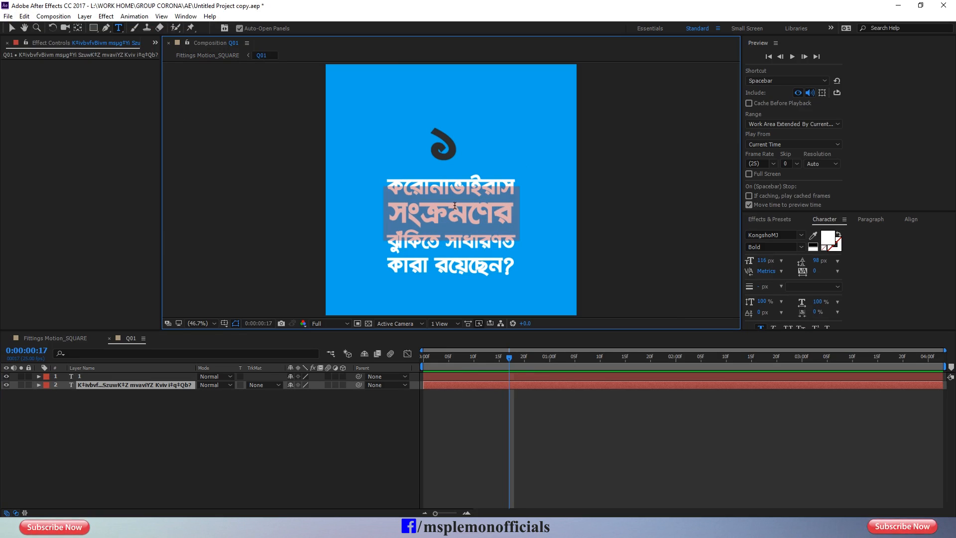
{"action": "left_click_drag", "start_coordinate": [390, 184], "coordinate": [537, 183]}
{"action": "left_click", "coordinate": [828, 239]}
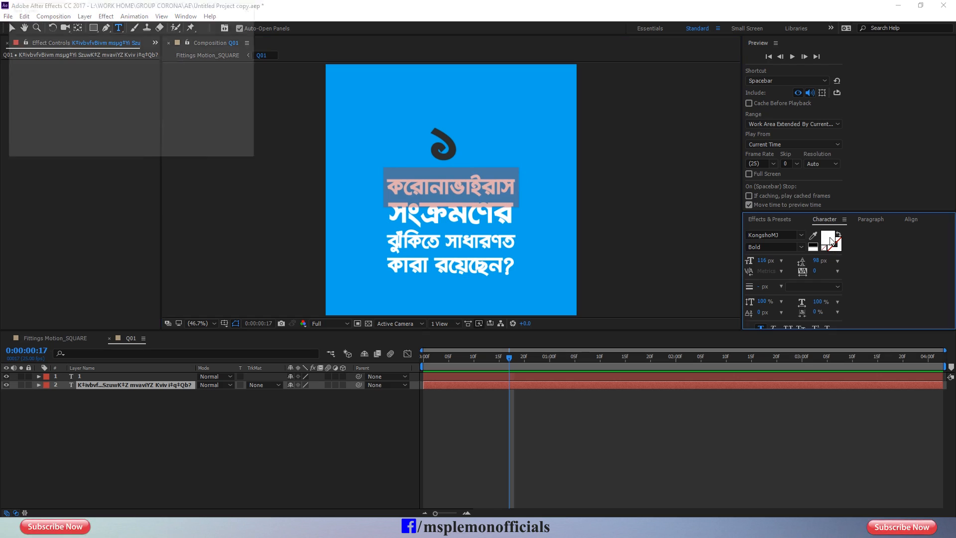
{"action": "key", "text": "ctrl+v"}
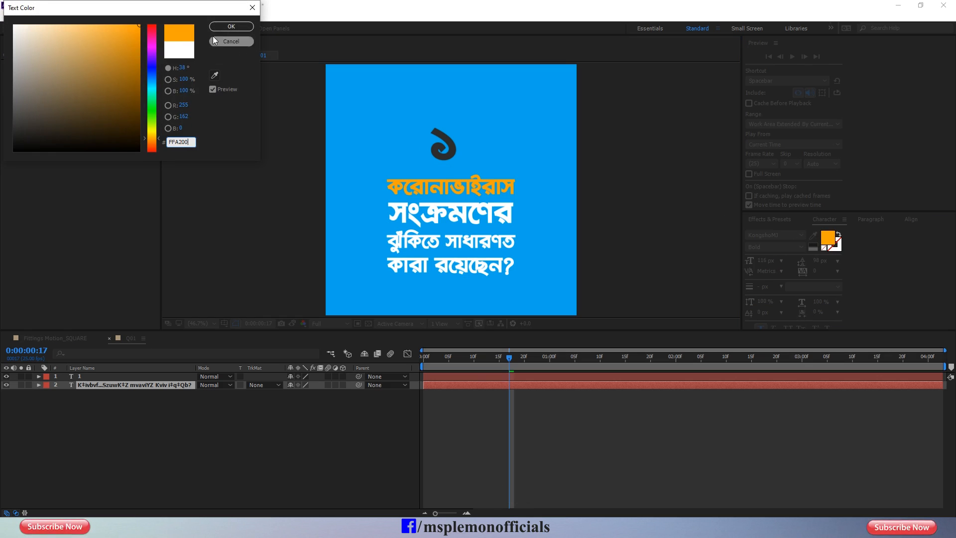
{"action": "left_click", "coordinate": [227, 26]}
Change the fill colour of the first word in the question's third line to dark grey 3C3C3C.
{"action": "left_click", "coordinate": [418, 223]}
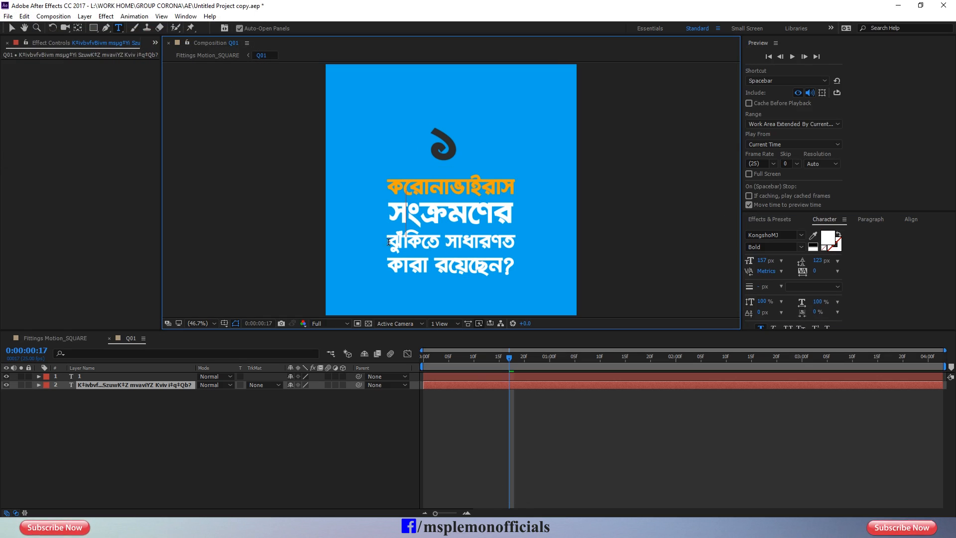
{"action": "left_click_drag", "start_coordinate": [389, 242], "coordinate": [441, 243]}
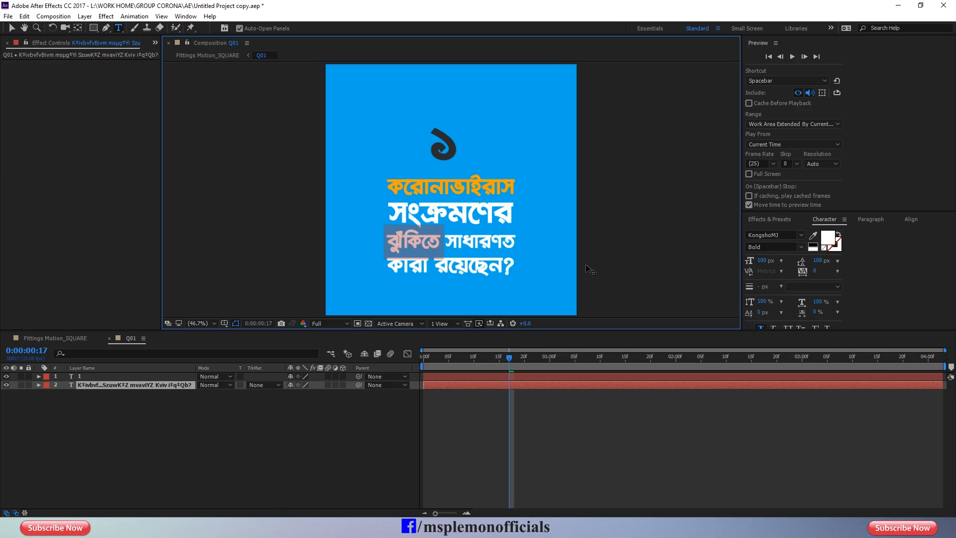
{"action": "left_click", "coordinate": [813, 245]}
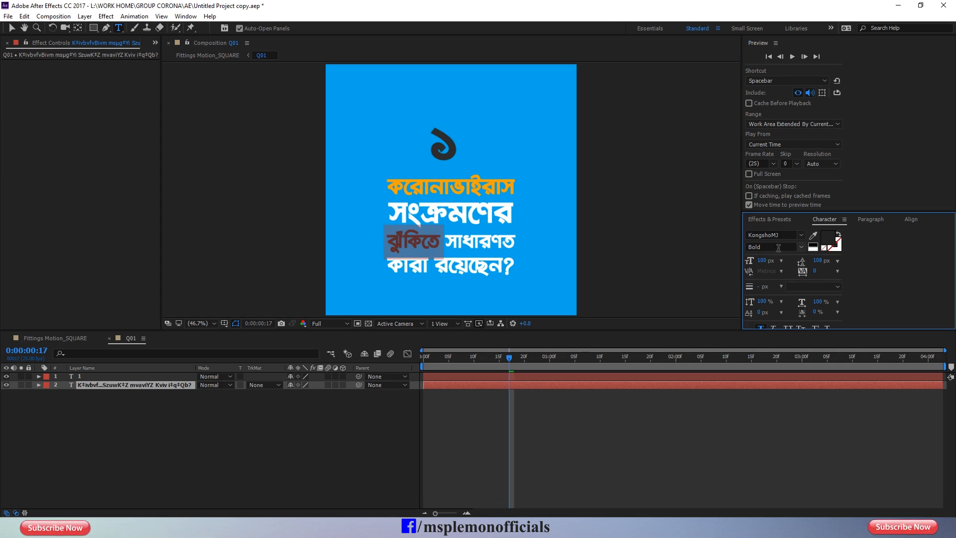
{"action": "left_click", "coordinate": [831, 240]}
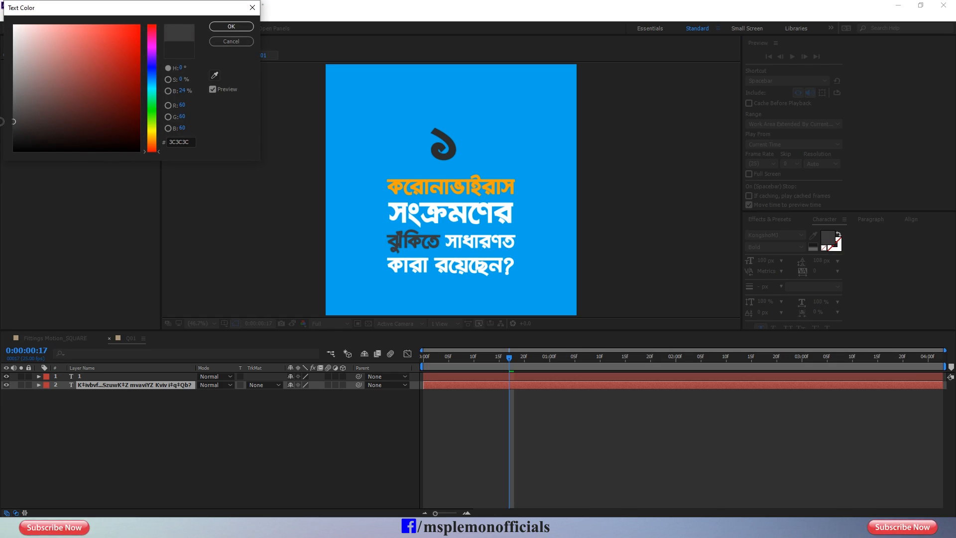
{"action": "left_click", "coordinate": [231, 27]}
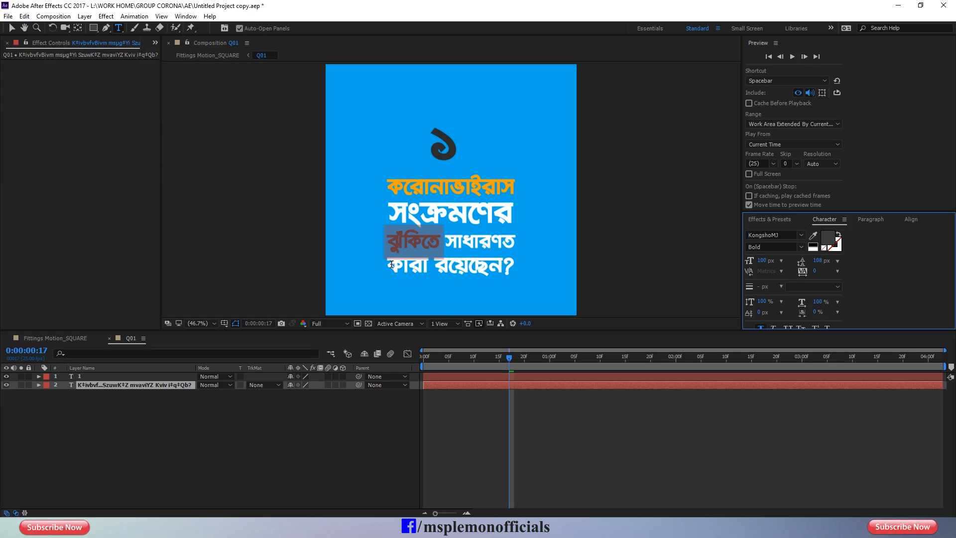
Set the question's last line to orange FFA200, save the project and return to the start of the composition.
{"action": "left_click_drag", "start_coordinate": [392, 265], "coordinate": [699, 267]}
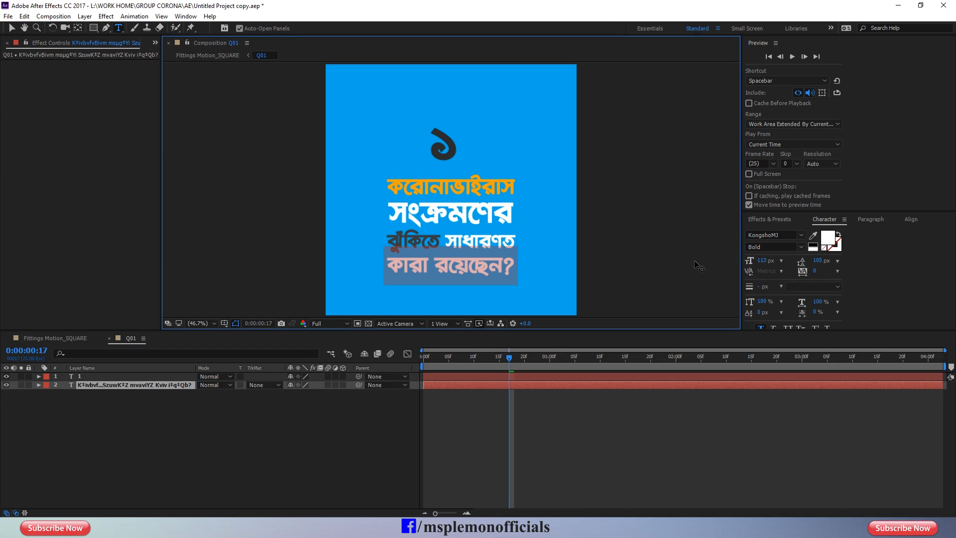
{"action": "left_click", "coordinate": [827, 243]}
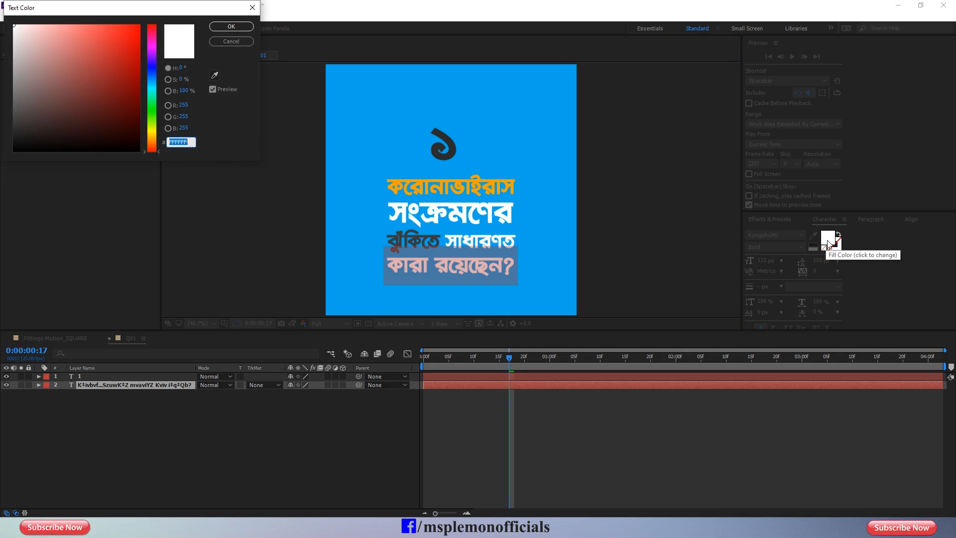
{"action": "key", "text": "ctrl+v"}
{"action": "key", "text": "Return"}
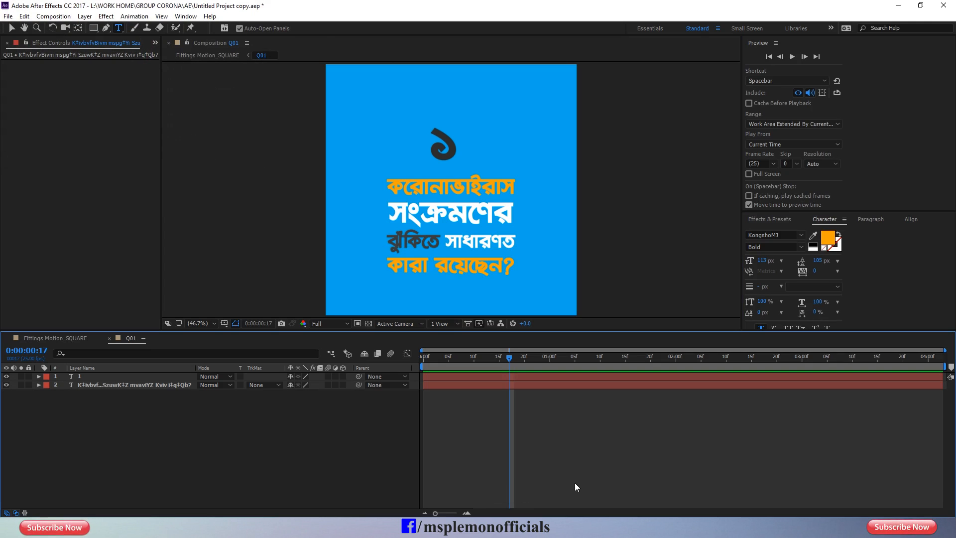
{"action": "key", "text": "v"}
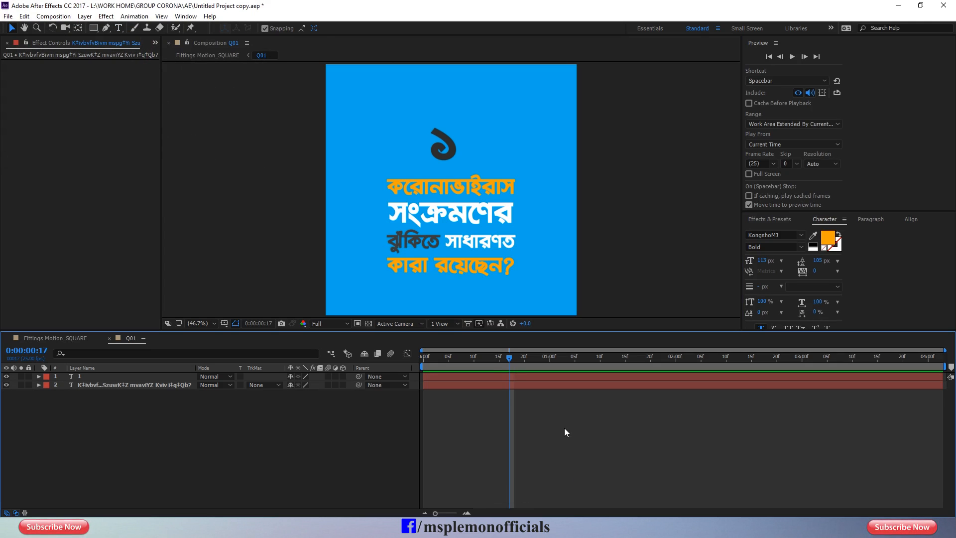
{"action": "key", "text": "ctrl+s"}
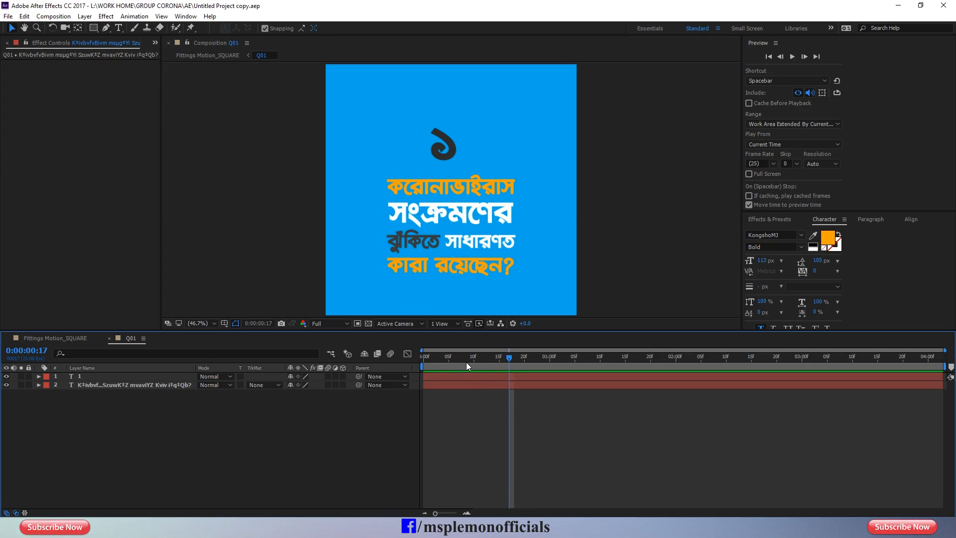
{"action": "key", "text": "Home"}
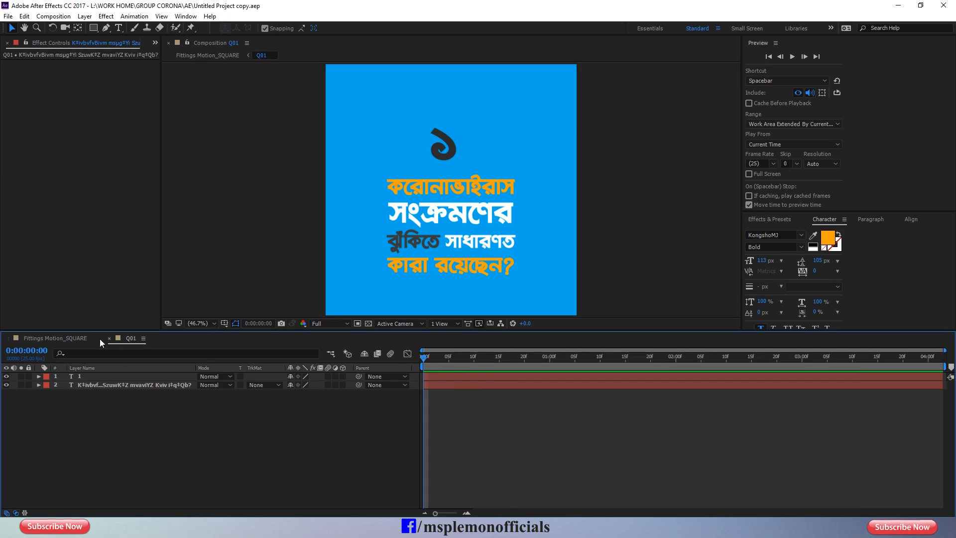
Open composition 01 from the INTRO layer and reveal the keyframed properties of all its layers.
{"action": "left_click", "coordinate": [80, 339]}
{"action": "double_click", "coordinate": [458, 480]}
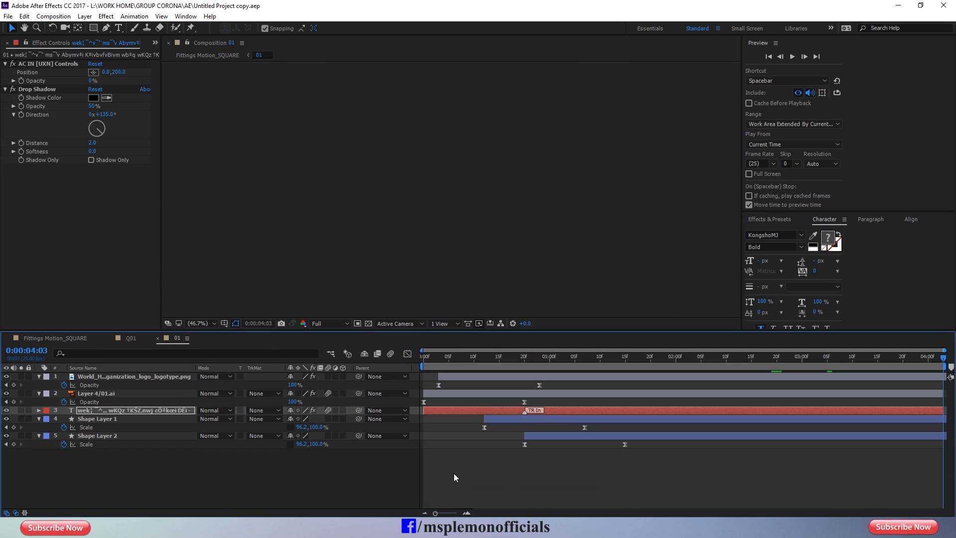
{"action": "left_click", "coordinate": [454, 478]}
{"action": "key", "text": "ctrl+a"}
{"action": "key", "text": "u"}
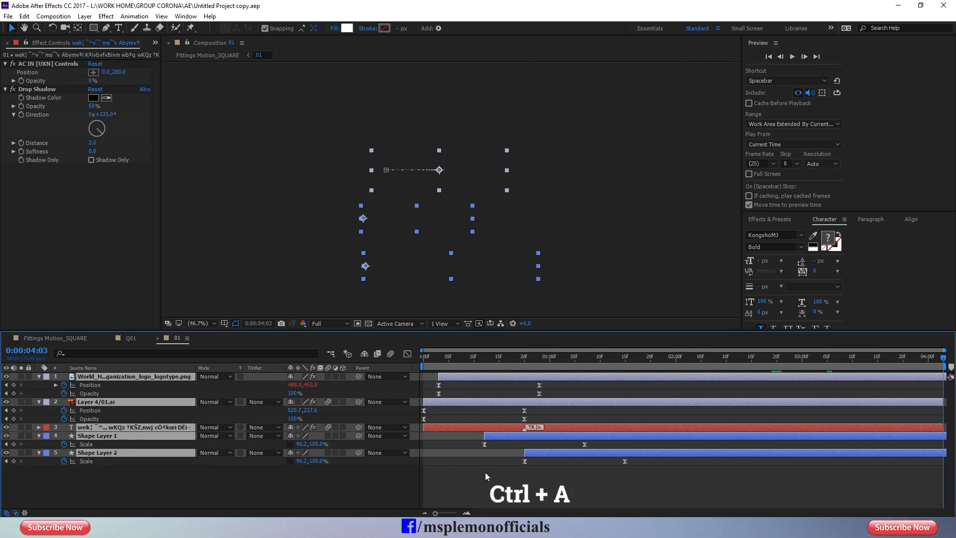
Collapse the layer properties in composition 01 and copy all Animation Composer presets from its text layer.
{"action": "key", "text": "u"}
{"action": "left_click", "coordinate": [493, 472]}
{"action": "left_click", "coordinate": [468, 393]}
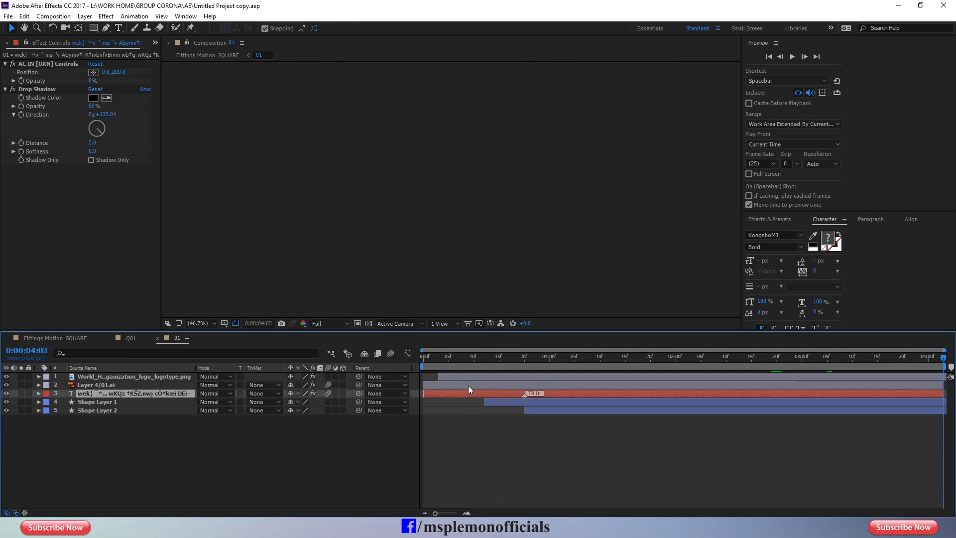
{"action": "left_click", "coordinate": [188, 16]}
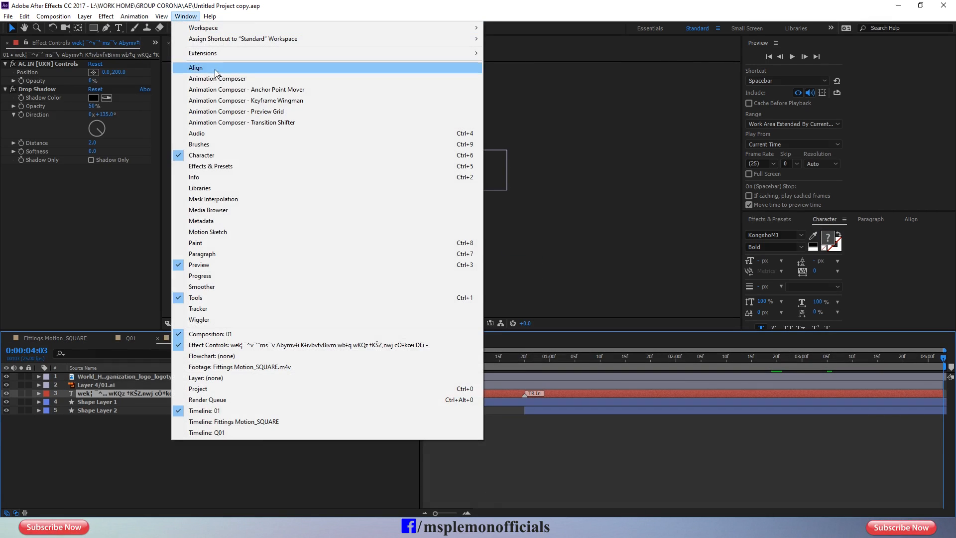
{"action": "left_click", "coordinate": [216, 85]}
{"action": "left_click", "coordinate": [217, 325]}
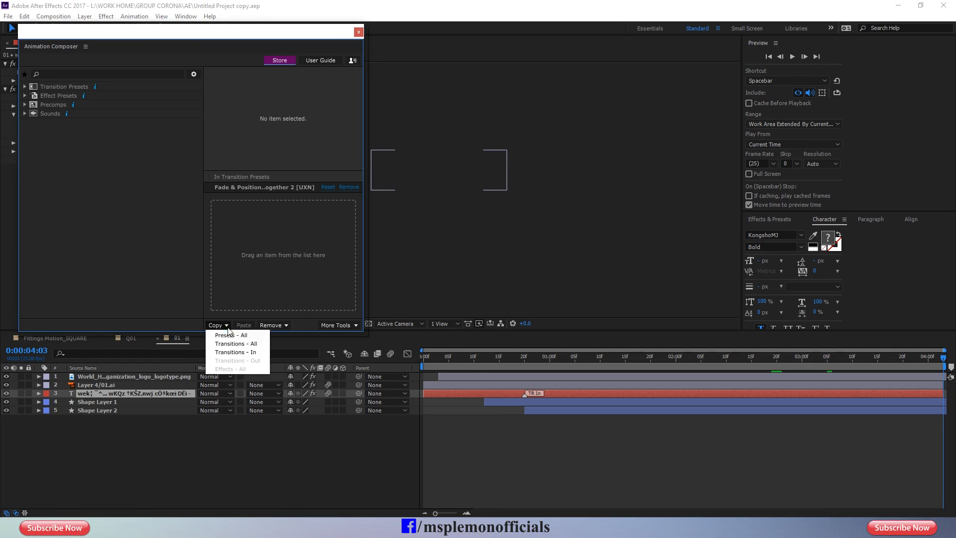
{"action": "left_click", "coordinate": [227, 336]}
{"action": "left_click", "coordinate": [358, 33]}
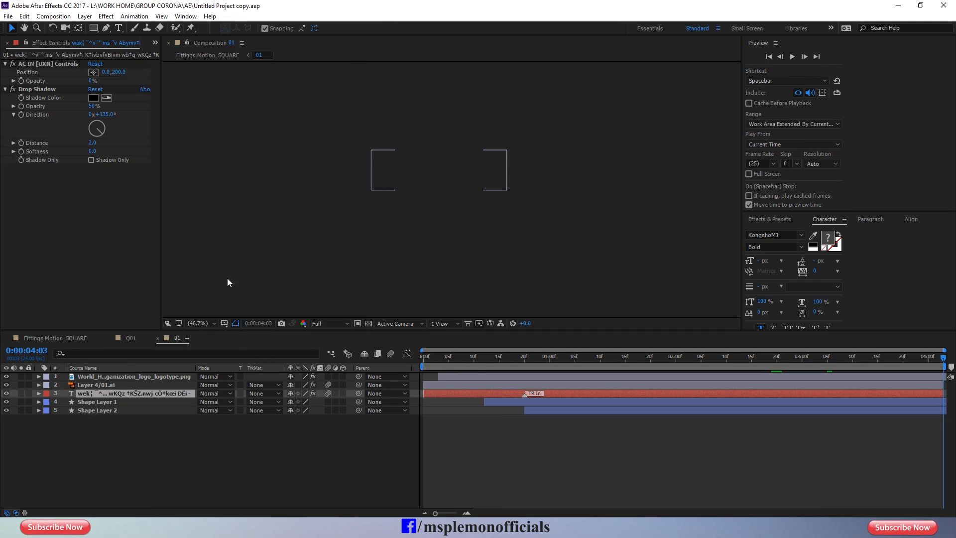
Paste the copied Animation Composer transition onto the question text layer in Q01 and preview its entrance.
{"action": "left_click", "coordinate": [135, 340]}
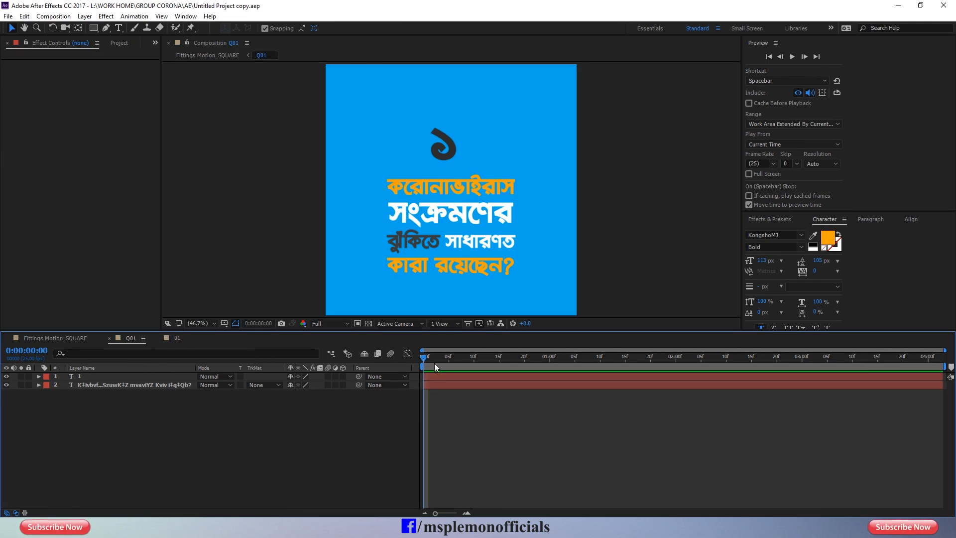
{"action": "left_click", "coordinate": [427, 387]}
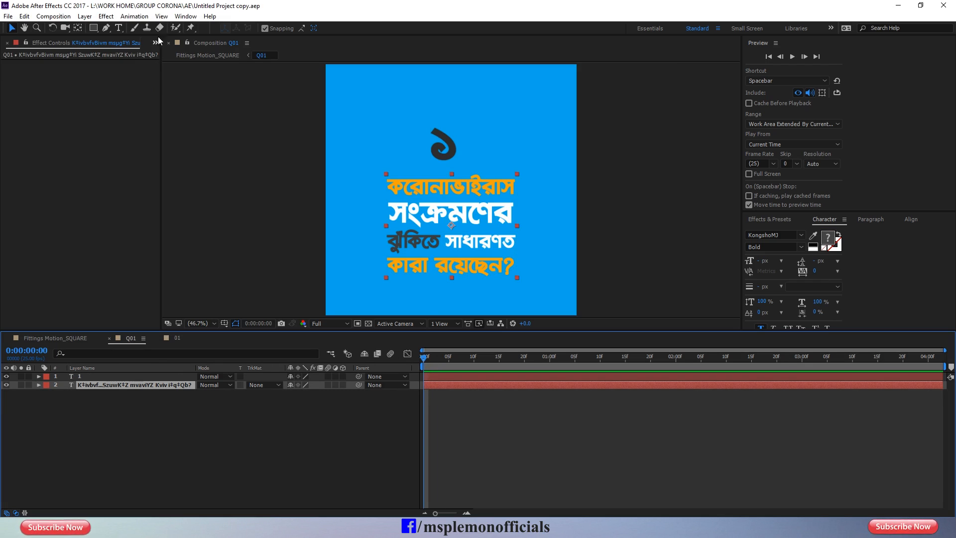
{"action": "left_click", "coordinate": [185, 16]}
{"action": "left_click", "coordinate": [234, 82]}
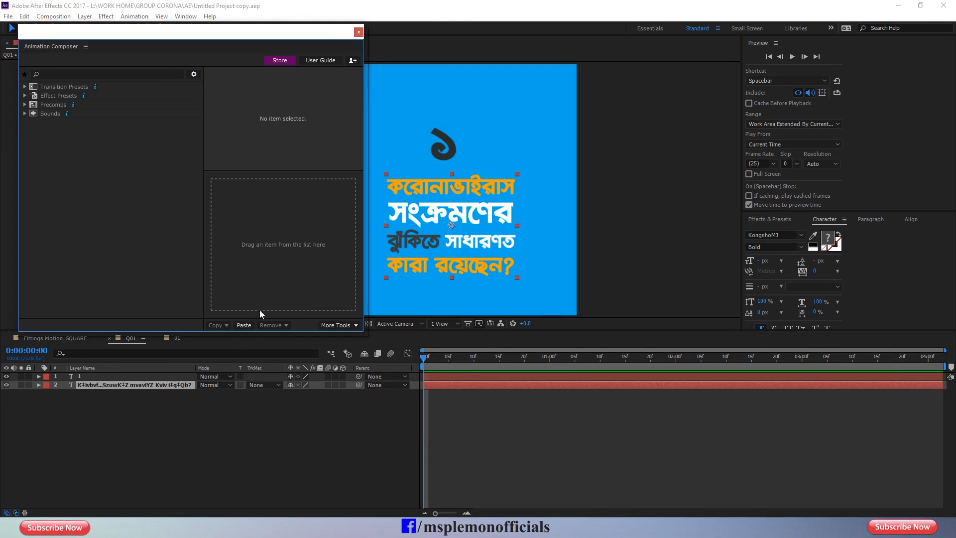
{"action": "left_click", "coordinate": [244, 325]}
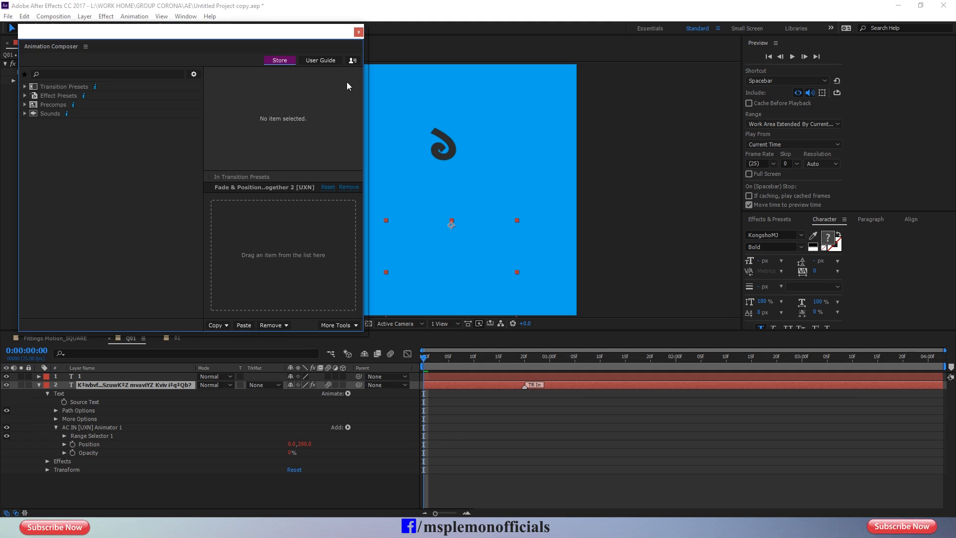
{"action": "left_click", "coordinate": [358, 33]}
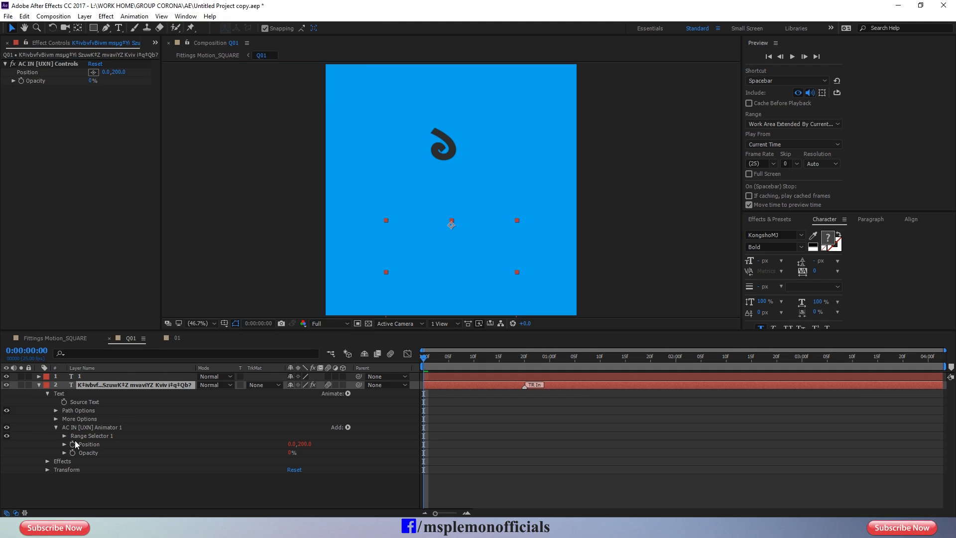
{"action": "left_click", "coordinate": [40, 385]}
{"action": "key", "text": "space"}
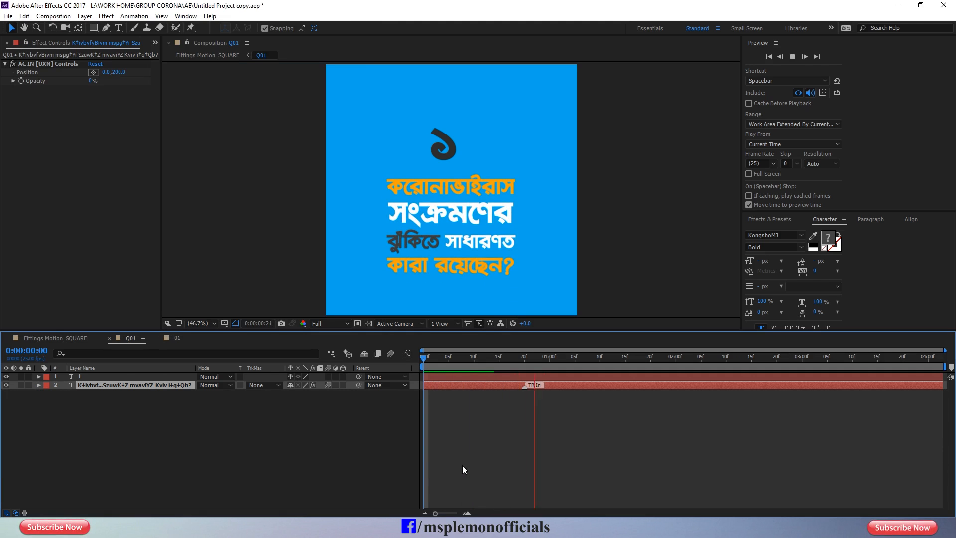
{"action": "key", "text": "space"}
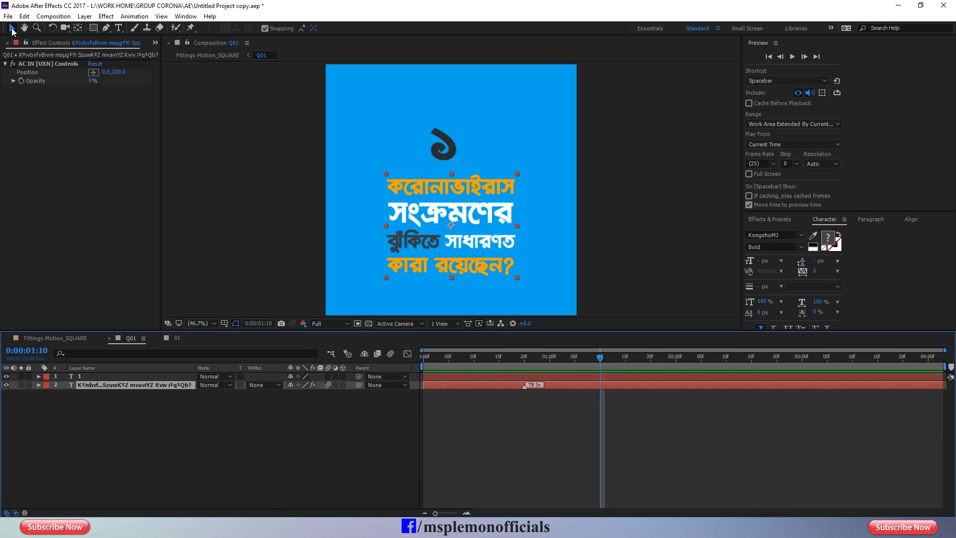
Copy Shape Layer 1 and Shape Layer 2 from composition 01 into the Q01 composition.
{"action": "left_click", "coordinate": [485, 448]}
{"action": "left_click", "coordinate": [178, 338]}
{"action": "left_click", "coordinate": [523, 402]}
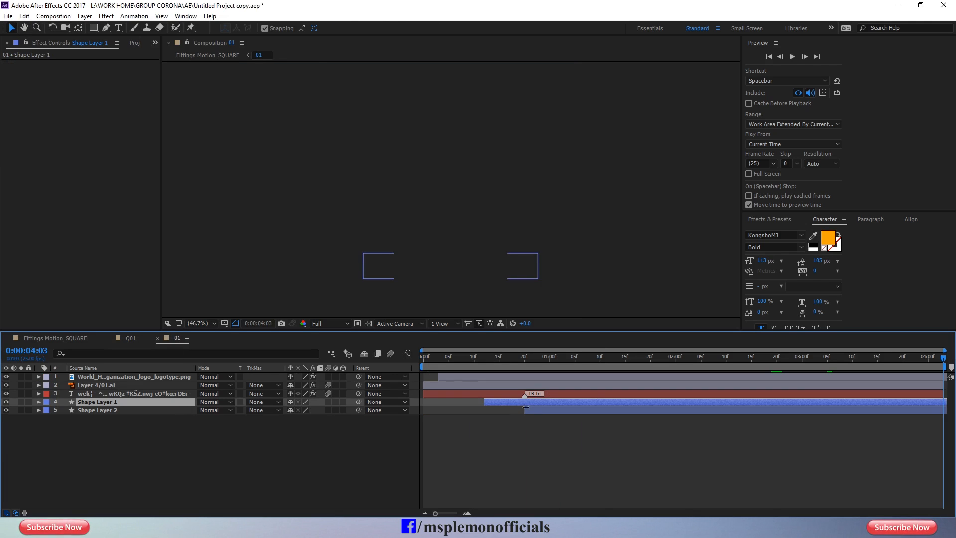
{"action": "left_click", "coordinate": [530, 411], "text": "shift"}
{"action": "key", "text": "ctrl+c"}
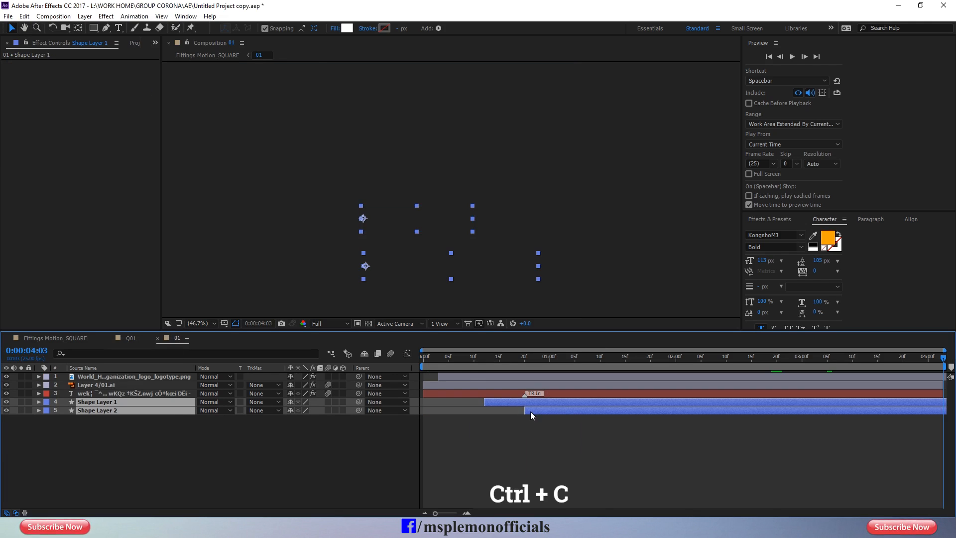
{"action": "left_click", "coordinate": [131, 339]}
{"action": "key", "text": "ctrl+v"}
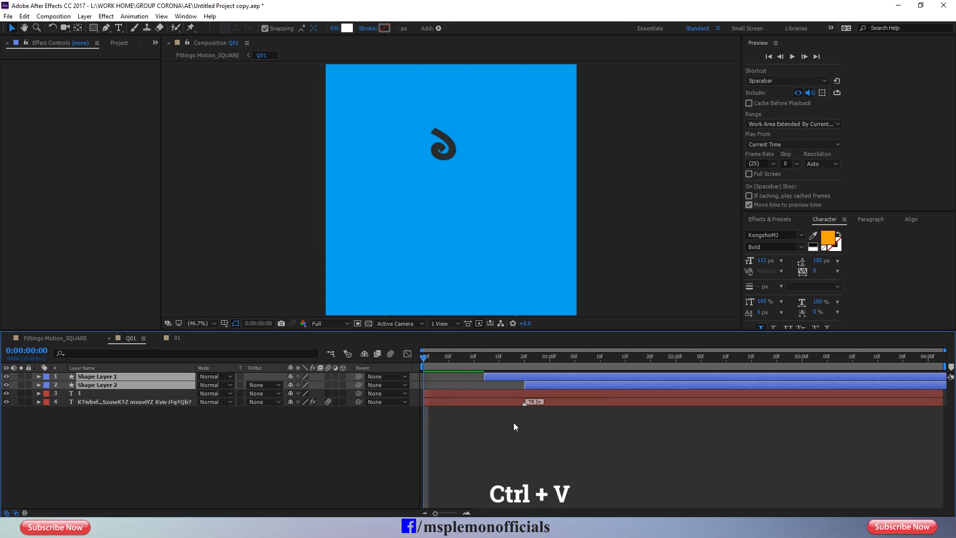
Reorder the Q01 layers so both text layers sit above the two shape layers, and preview the animation.
{"action": "left_click_drag", "start_coordinate": [130, 393], "coordinate": [130, 433]}
{"action": "left_click", "coordinate": [290, 464]}
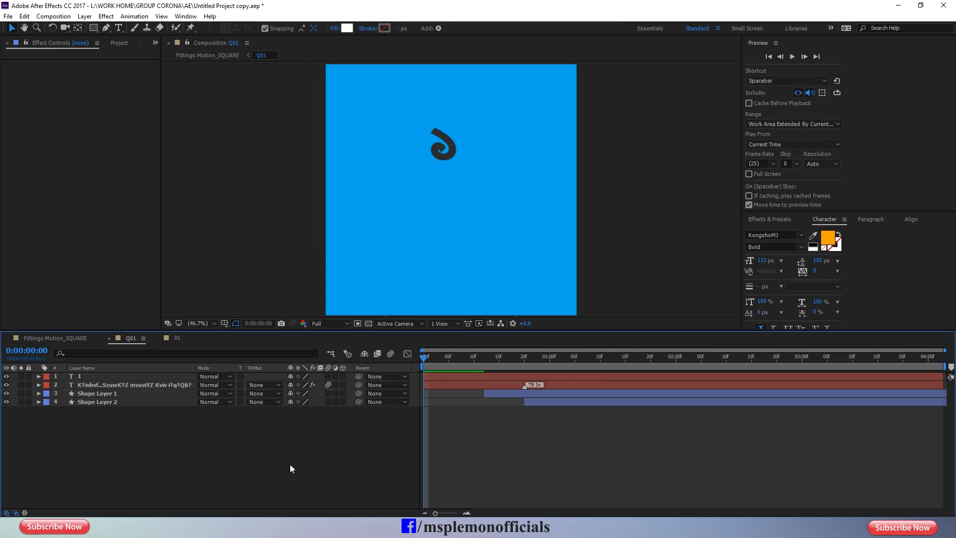
{"action": "key", "text": "space"}
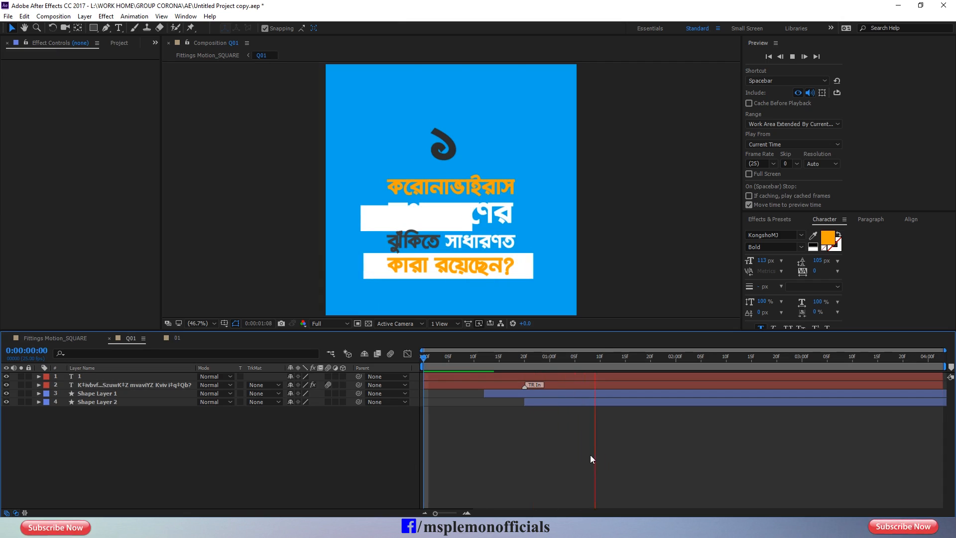
Move Shape Layer 1 behind the question's second line, aligning its left edge with the start of the text.
{"action": "left_click", "coordinate": [542, 394]}
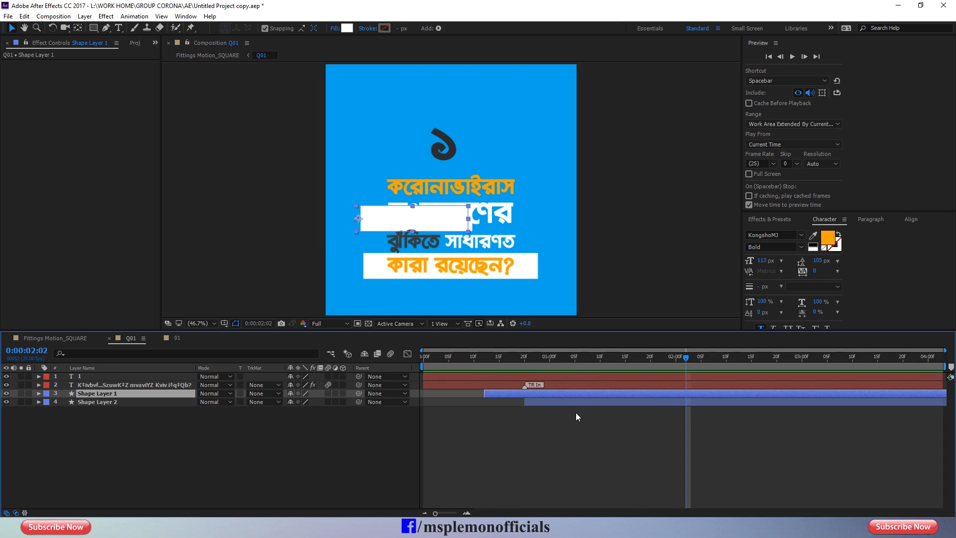
{"action": "key", "text": "shift+Left"}
{"action": "key", "text": "shift+Up"}
{"action": "key", "text": "shift+Down"}
{"action": "key", "text": "shift+Down"}
{"action": "key", "text": "shift+Down"}
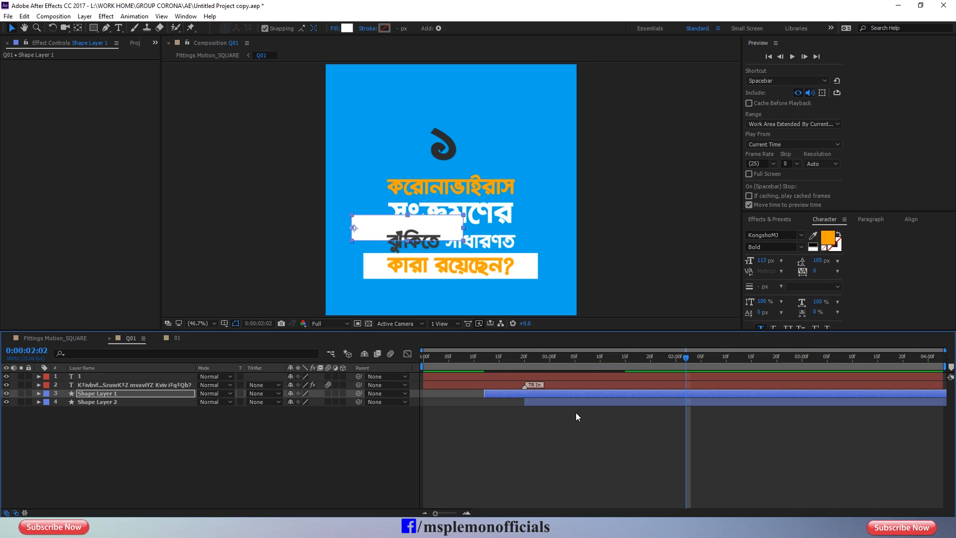
{"action": "key", "text": "shift+Up"}
{"action": "key", "text": "shift+Up"}
{"action": "key", "text": "shift+Up"}
{"action": "key", "text": "shift+Up"}
{"action": "key", "text": "shift+Up"}
{"action": "key", "text": "shift+Up"}
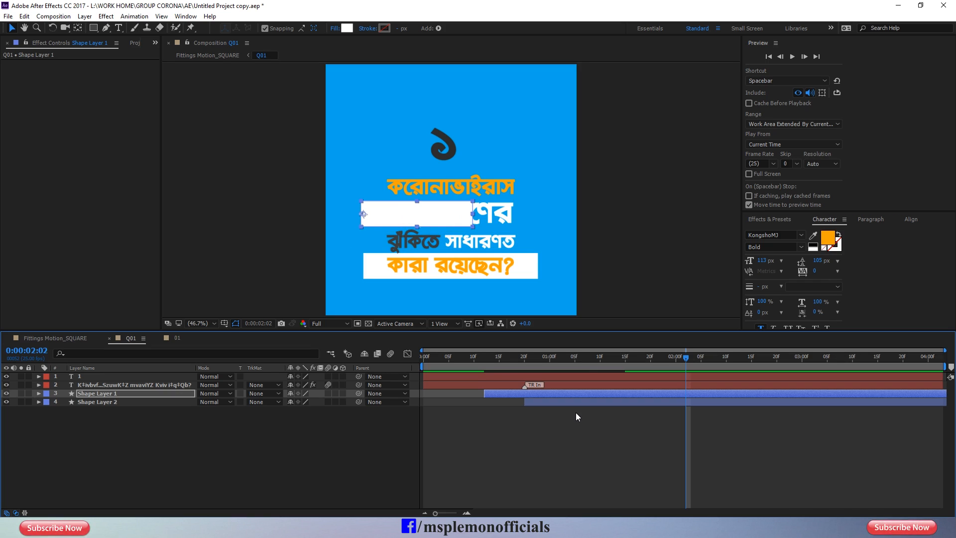
{"action": "key", "text": "shift+Right"}
{"action": "key", "text": "shift+Left"}
{"action": "key", "text": "shift+Left"}
{"action": "key", "text": "shift+Left"}
{"action": "key", "text": "shift+Left"}
At Shape Layer 1's ending scale keyframe, widen the bar to 112.8% horizontally so it spans the second line.
{"action": "key", "text": "u"}
{"action": "key", "text": "j"}
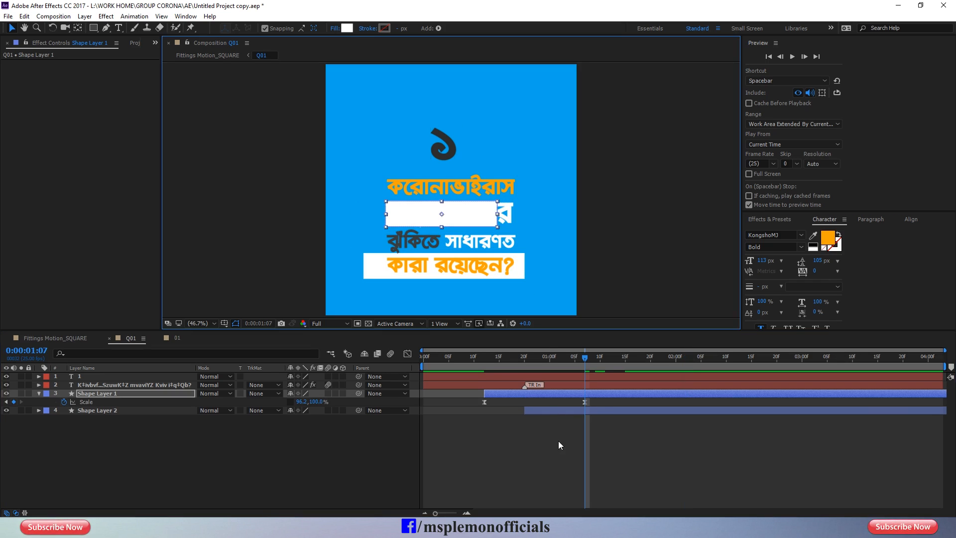
{"action": "left_click", "coordinate": [558, 440]}
{"action": "left_click", "coordinate": [566, 395]}
{"action": "left_click_drag", "start_coordinate": [498, 215], "coordinate": [509, 213]}
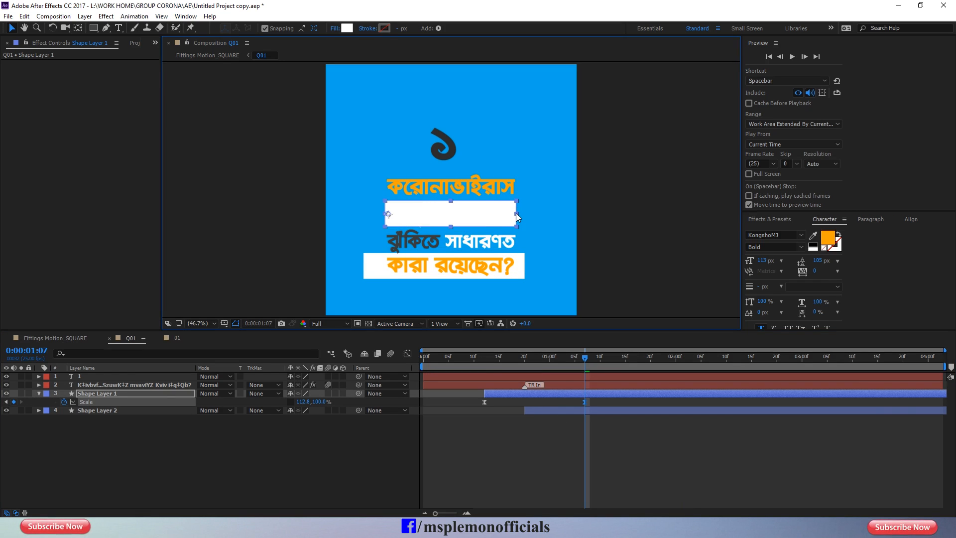
{"action": "left_click", "coordinate": [564, 470]}
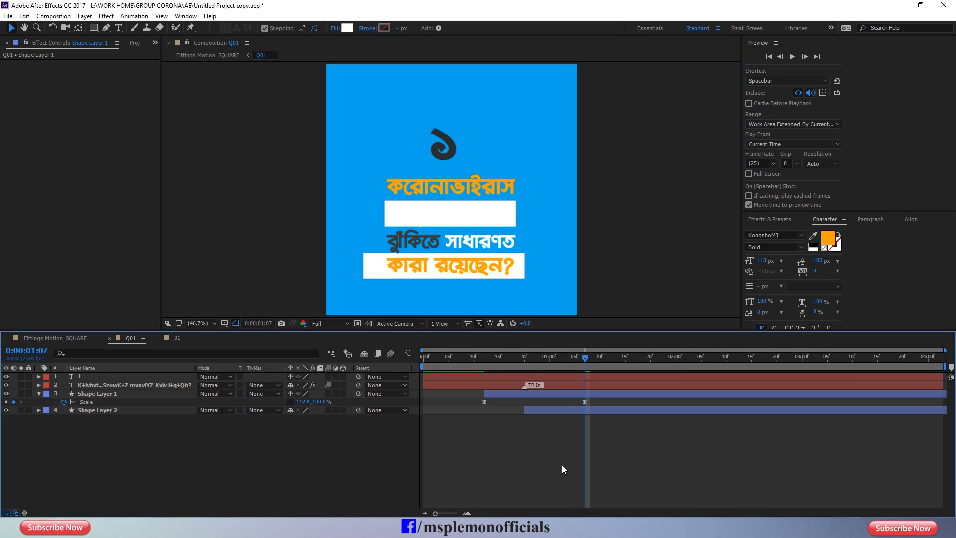
Move the anchor points of Shape Layer 1 and Shape Layer 2 onto the left edges of their bars.
{"action": "left_click", "coordinate": [563, 393]}
{"action": "key", "text": "y"}
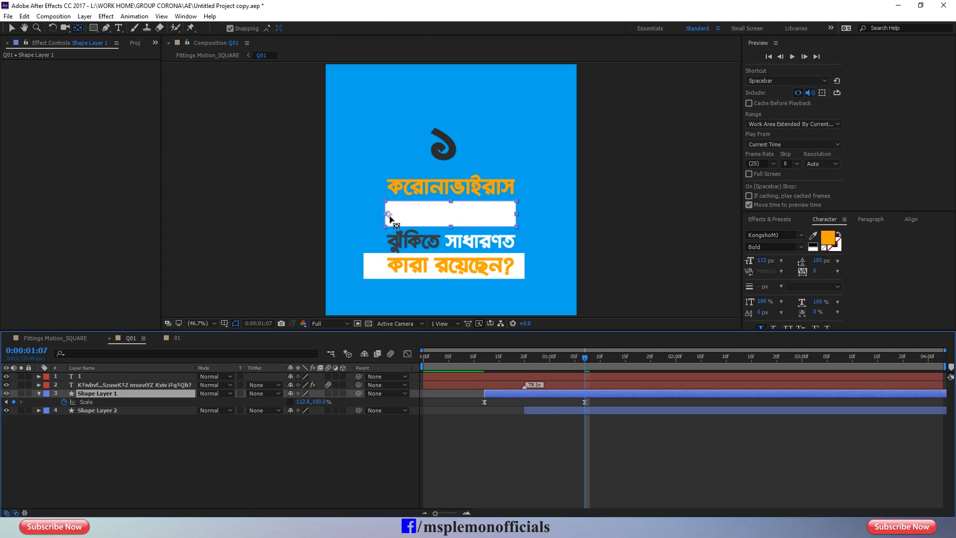
{"action": "left_click_drag", "start_coordinate": [389, 215], "coordinate": [385, 215]}
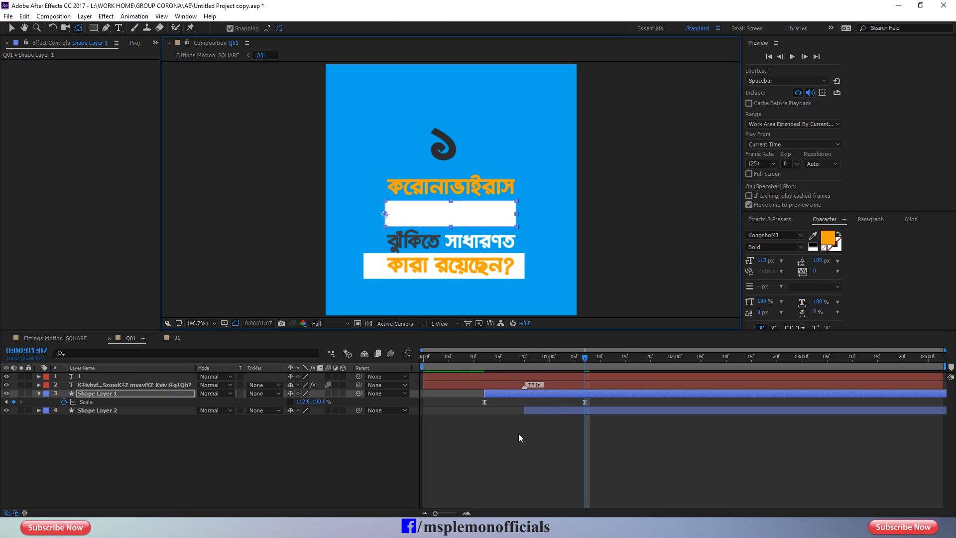
{"action": "left_click", "coordinate": [538, 410]}
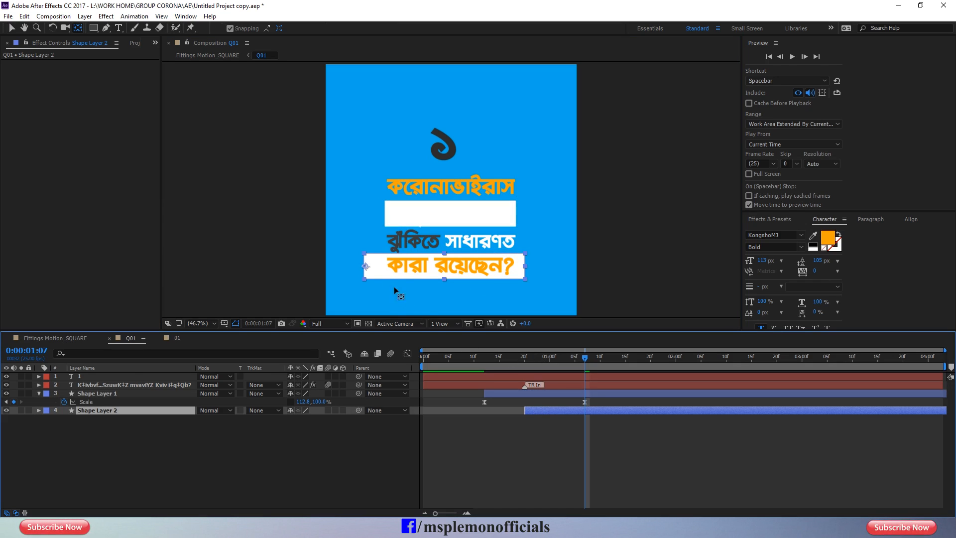
{"action": "left_click_drag", "start_coordinate": [367, 271], "coordinate": [363, 269]}
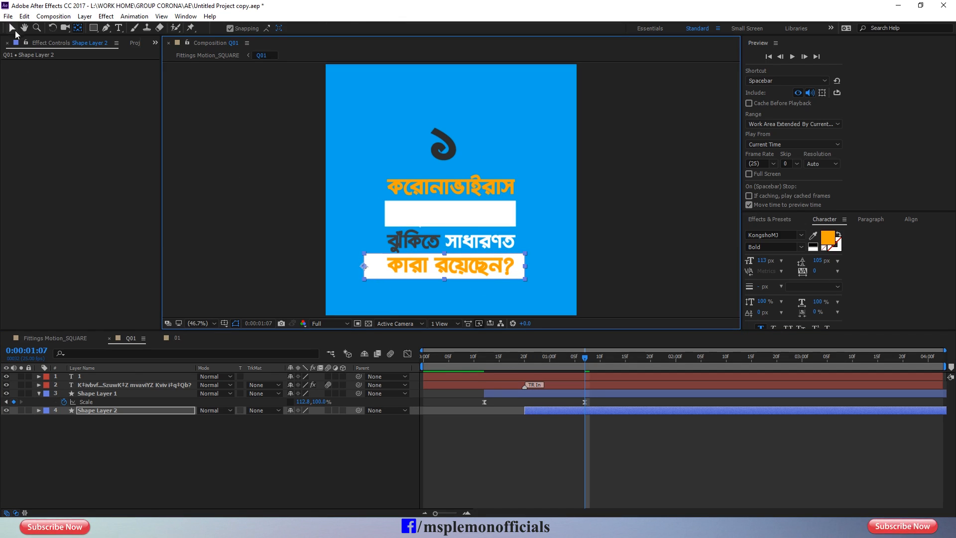
{"action": "left_click", "coordinate": [12, 27]}
Reveal Shape Layer 2's scale keyframes and shift its bar right until its left edge meets the last line's start.
{"action": "left_click", "coordinate": [540, 442]}
{"action": "left_click", "coordinate": [572, 410]}
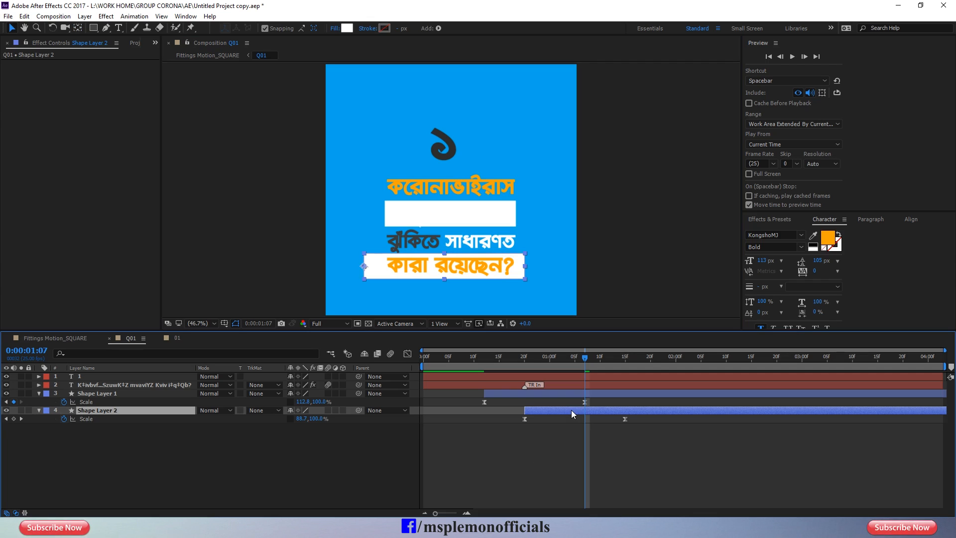
{"action": "key", "text": "Right"}
{"action": "key", "text": "Right"}
{"action": "key", "text": "Right"}
{"action": "key", "text": "Right"}
{"action": "key", "text": "Right"}
{"action": "key", "text": "Right"}
{"action": "key", "text": "Right"}
{"action": "key", "text": "Right"}
{"action": "key", "text": "Right"}
{"action": "key", "text": "Right"}
{"action": "key", "text": "Right"}
{"action": "key", "text": "Right"}
{"action": "key", "text": "Right"}
{"action": "key", "text": "Right"}
{"action": "key", "text": "Right"}
{"action": "key", "text": "Right"}
{"action": "key", "text": "Right"}
{"action": "key", "text": "Right"}
{"action": "key", "text": "Right"}
{"action": "key", "text": "Right"}
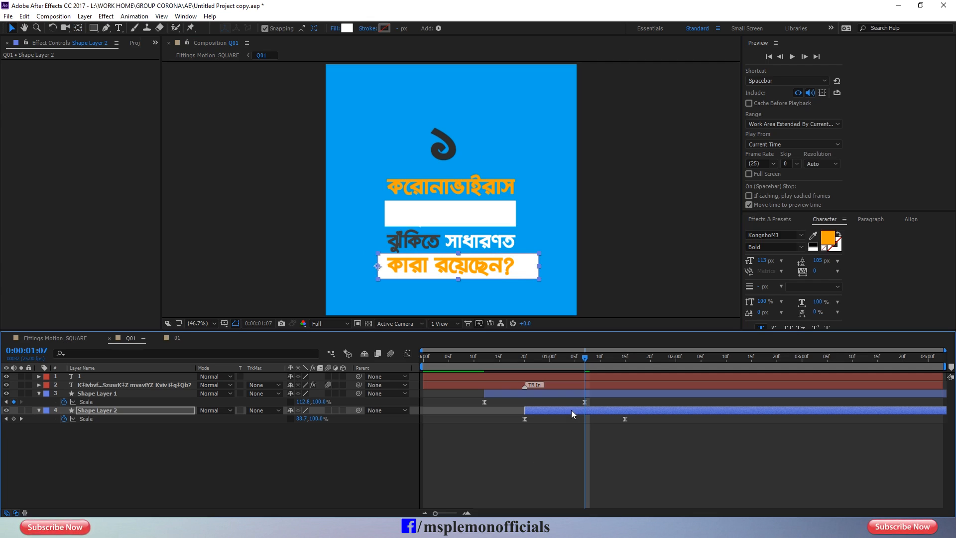
{"action": "key", "text": "Right"}
{"action": "key", "text": "Right"}
{"action": "key", "text": "Right"}
{"action": "key", "text": "Right"}
{"action": "key", "text": "Right"}
{"action": "key", "text": "Right"}
{"action": "key", "text": "Right"}
{"action": "key", "text": "Right"}
{"action": "key", "text": "Right"}
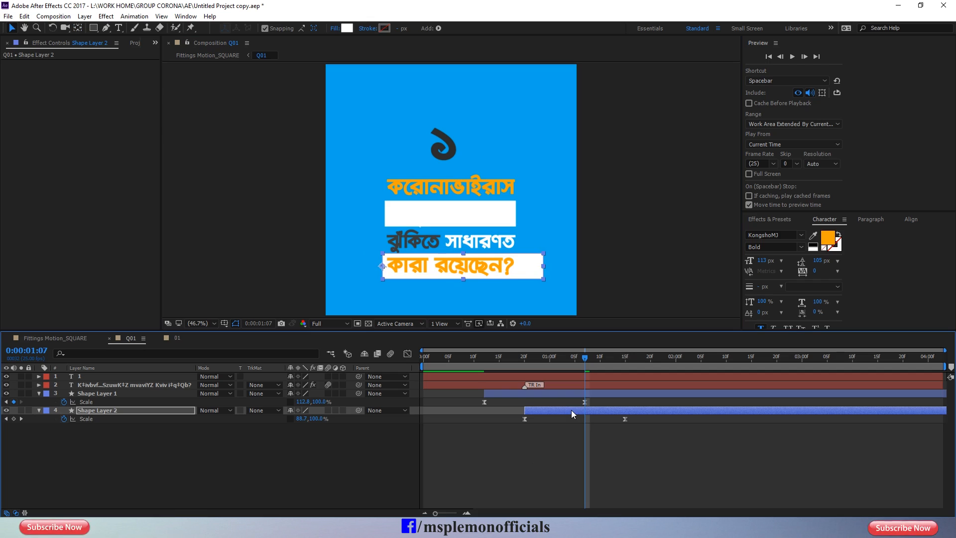
At Shape Layer 2's ending scale keyframe, narrow the bar to 74.2% horizontally to fit the last line.
{"action": "key", "text": "k"}
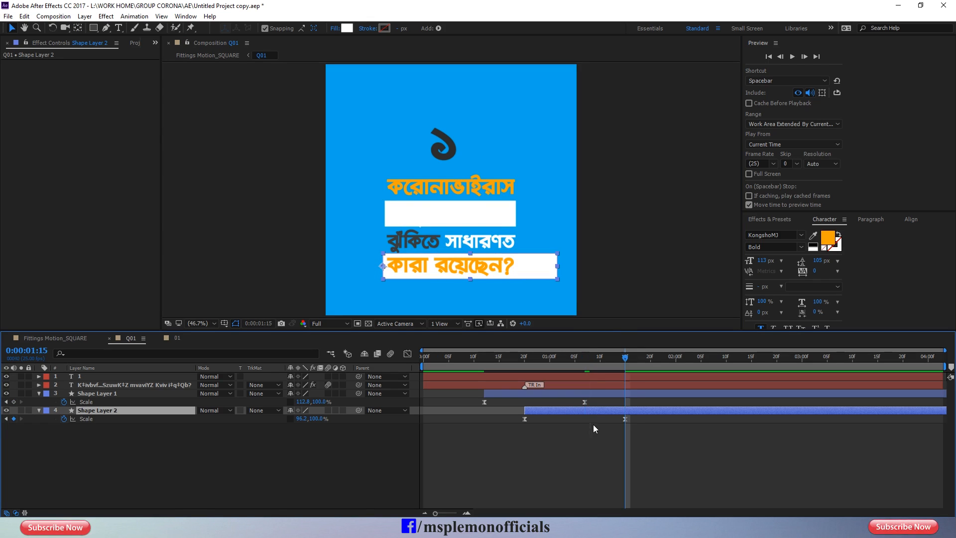
{"action": "left_click_drag", "start_coordinate": [557, 266], "coordinate": [524, 267]}
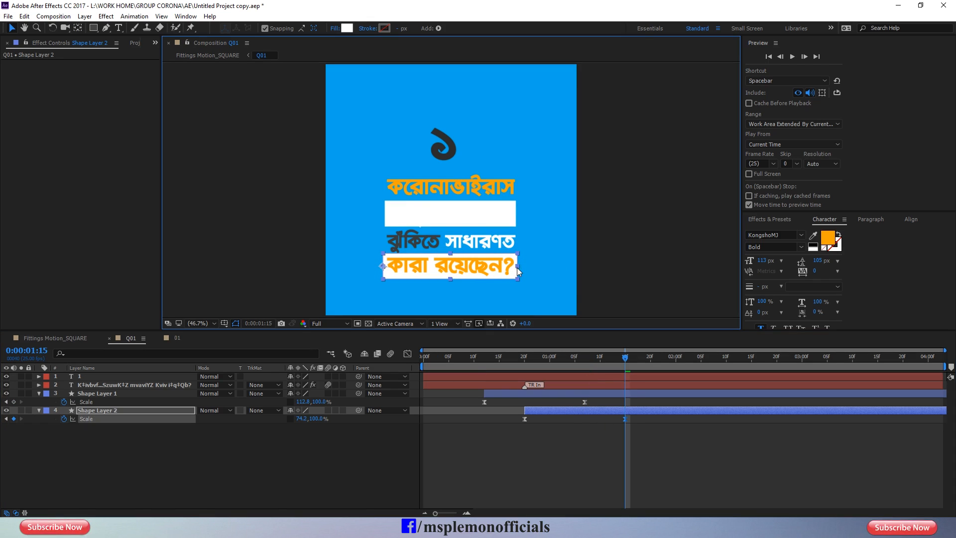
{"action": "left_click", "coordinate": [575, 454]}
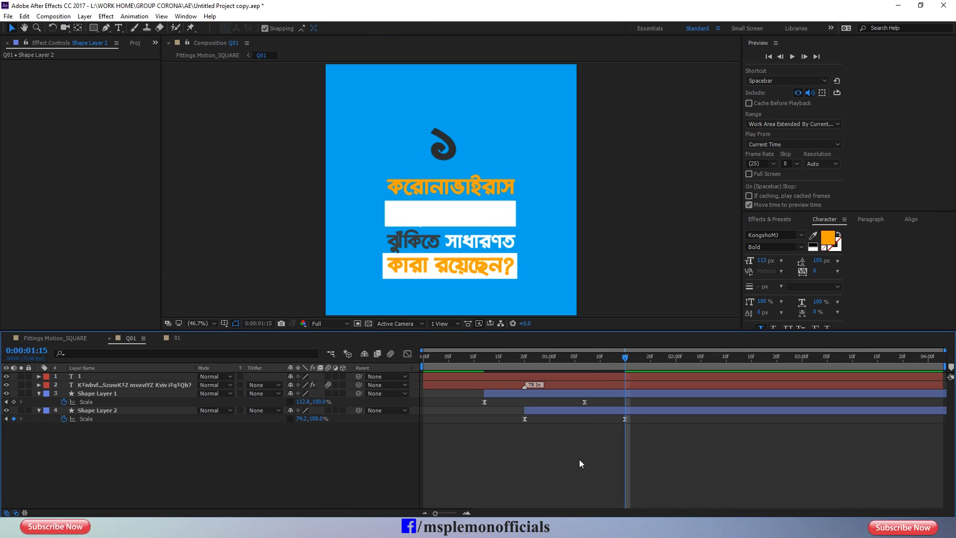
Recolour the question's second line dark grey, sampling the colour from the first word of the third line.
{"action": "left_click", "coordinate": [603, 386]}
{"action": "double_click", "coordinate": [593, 387]}
{"action": "left_click", "coordinate": [391, 214]}
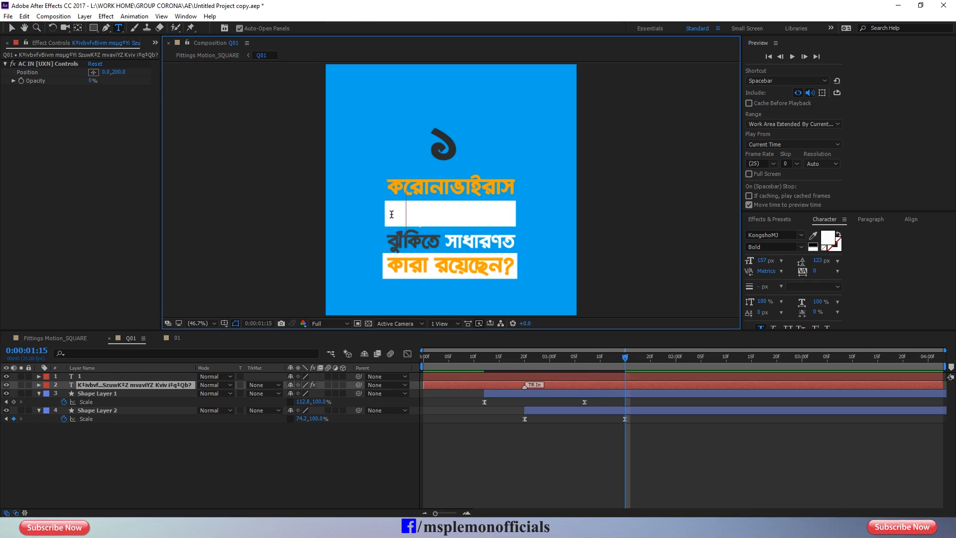
{"action": "left_click_drag", "start_coordinate": [384, 212], "coordinate": [521, 212]}
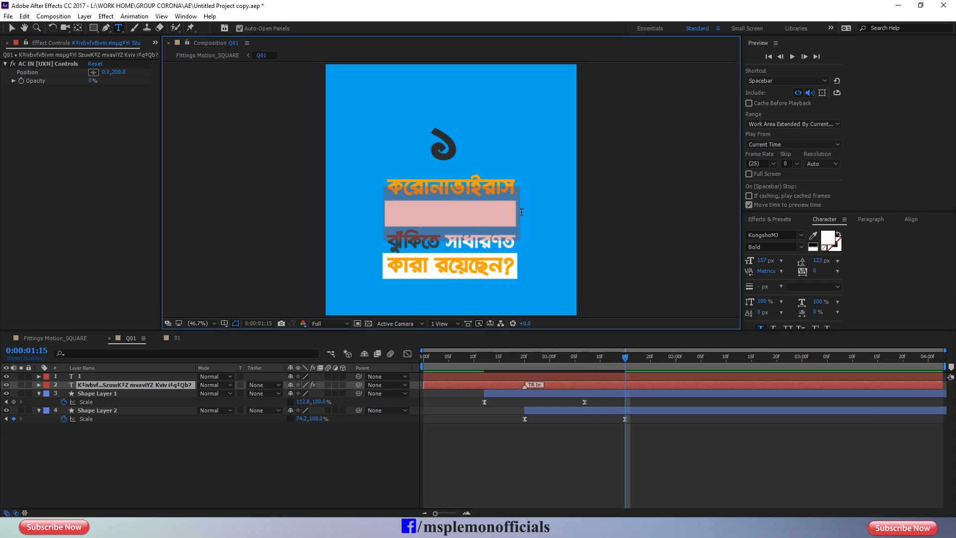
{"action": "left_click", "coordinate": [814, 236]}
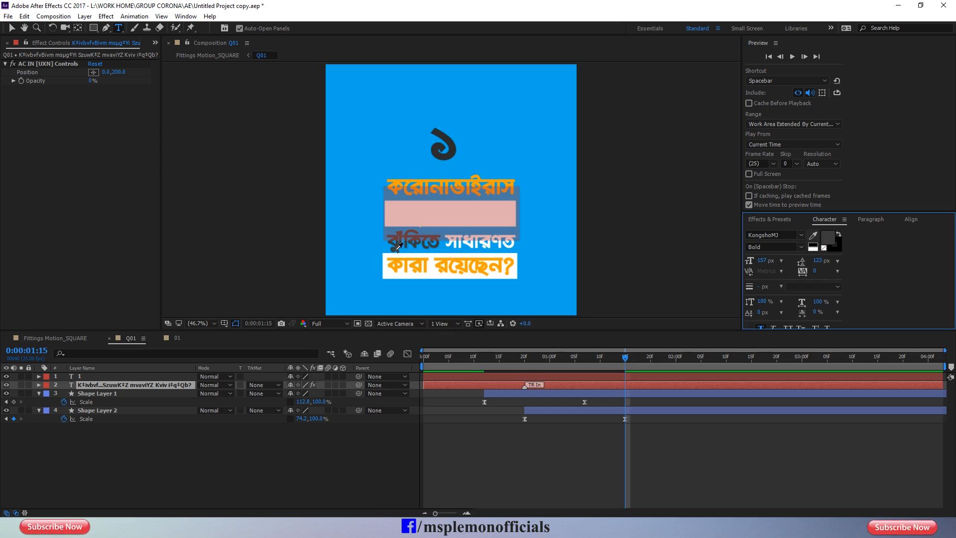
{"action": "left_click", "coordinate": [396, 248]}
{"action": "left_click", "coordinate": [498, 457]}
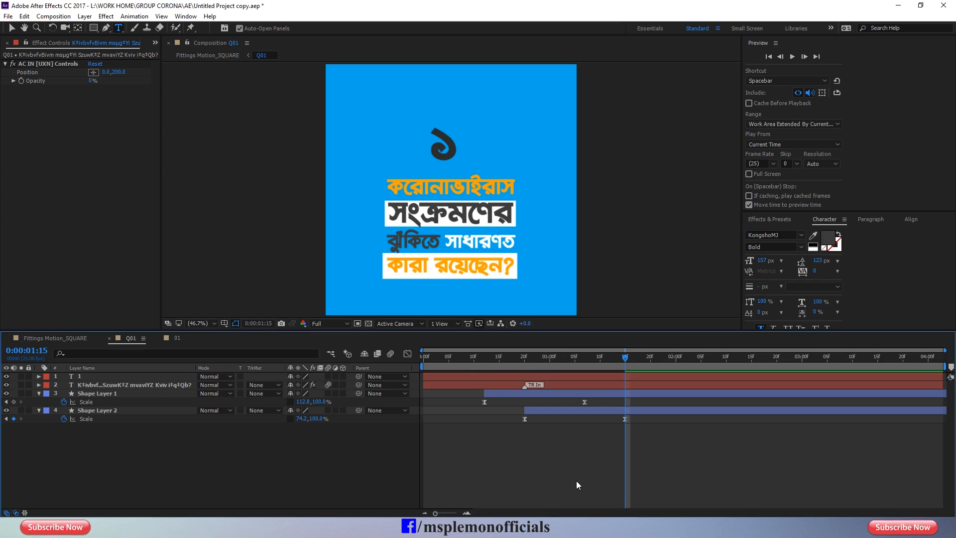
Collapse the keyframes of Shape Layer 1 and Shape Layer 2 and preview Q01 from the beginning.
{"action": "left_click", "coordinate": [521, 393]}
{"action": "left_click", "coordinate": [531, 411], "text": "shift"}
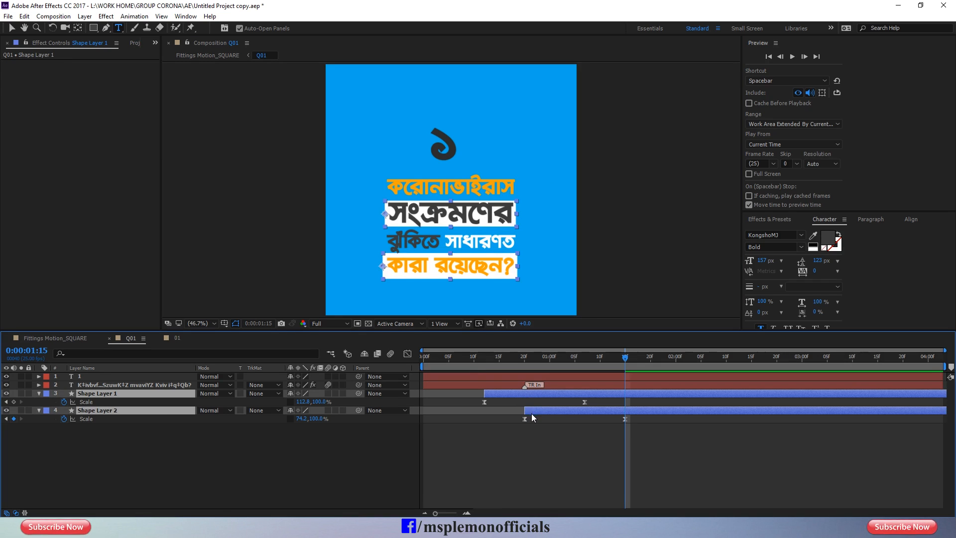
{"action": "key", "text": "u"}
{"action": "left_click", "coordinate": [559, 441]}
{"action": "key", "text": "Home"}
{"action": "key", "text": "space"}
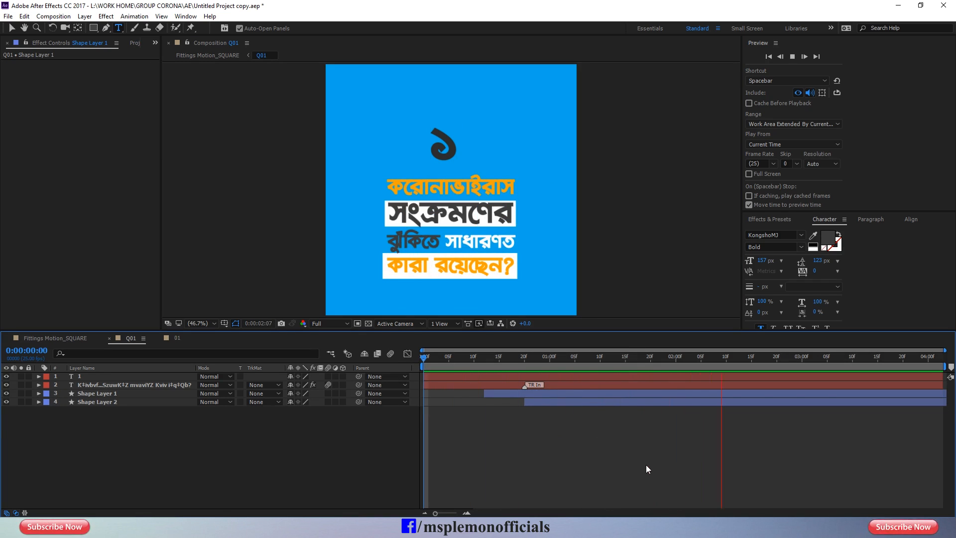
{"action": "key", "text": "space"}
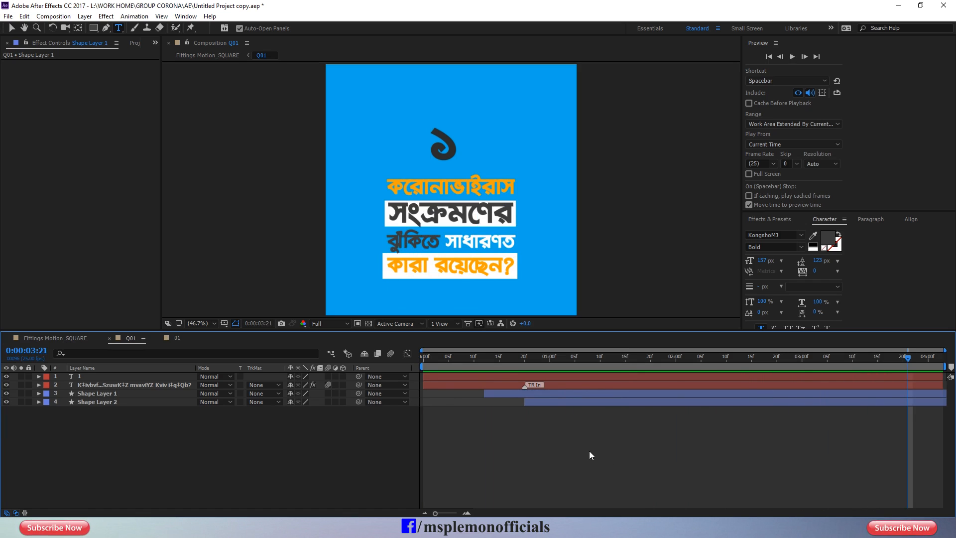
Duplicate Shape Layer 2 and nudge the copy's bar straight up until it sits behind the third line.
{"action": "left_click", "coordinate": [551, 394]}
{"action": "left_click", "coordinate": [550, 400]}
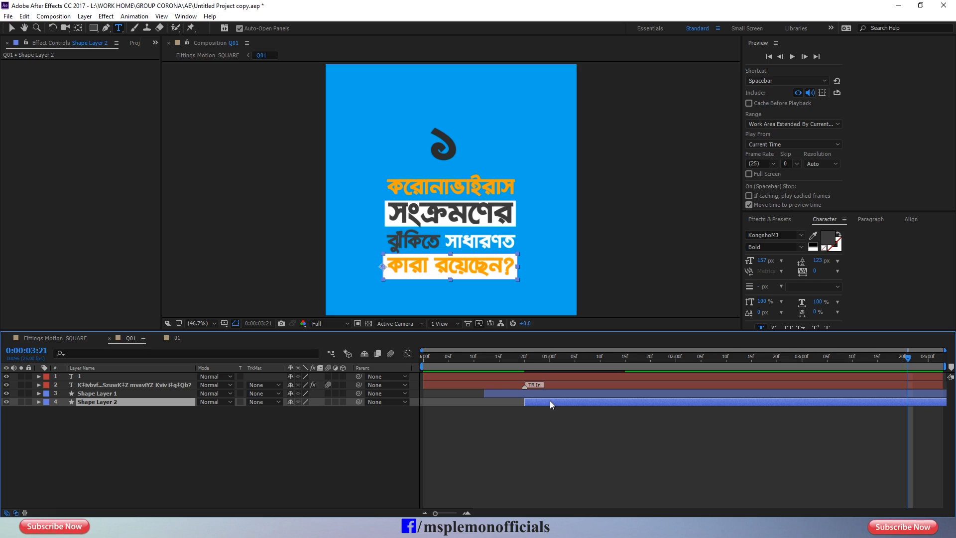
{"action": "key", "text": "ctrl+d"}
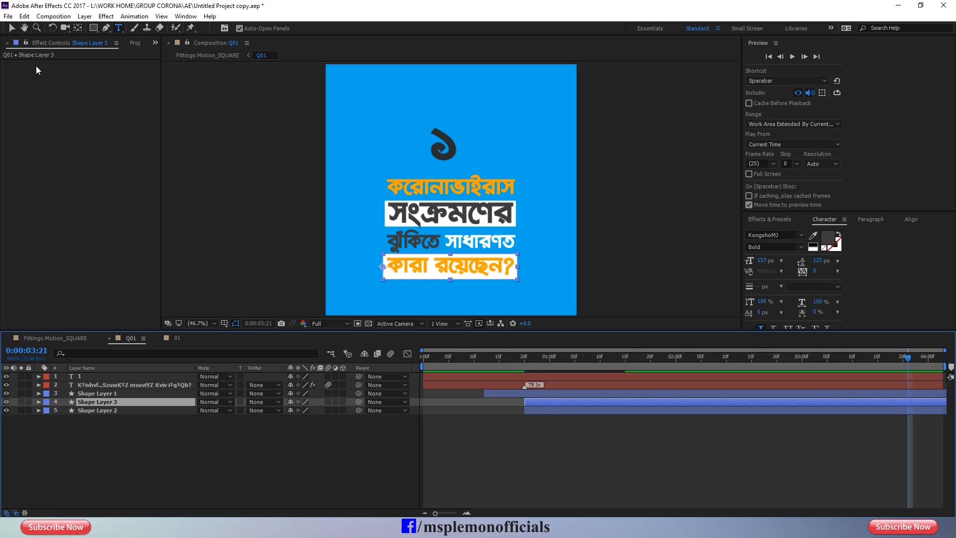
{"action": "left_click", "coordinate": [12, 28]}
{"action": "left_click_drag", "start_coordinate": [424, 266], "coordinate": [422, 253]}
{"action": "key", "text": "ctrl+z"}
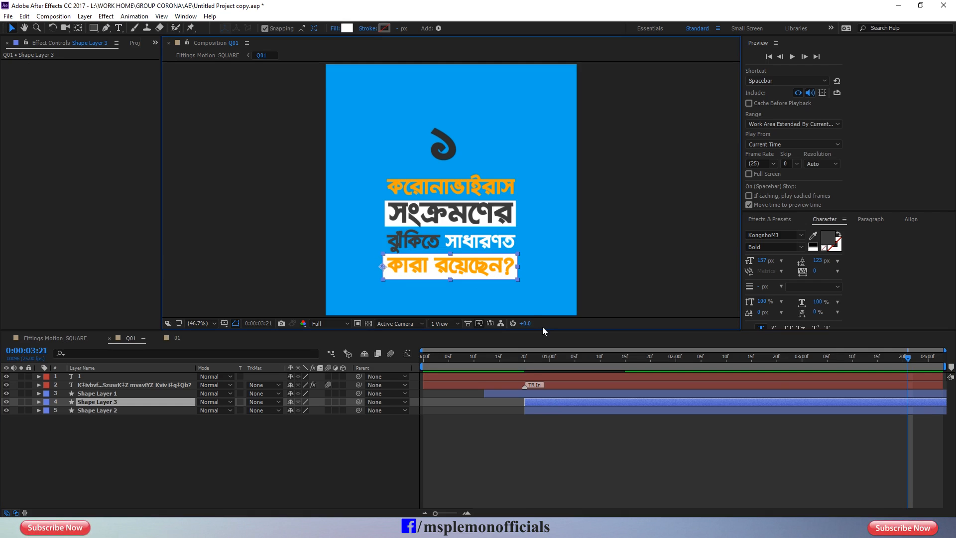
{"action": "key", "text": "shift+Up"}
{"action": "key", "text": "shift+Up"}
{"action": "key", "text": "shift+Up"}
{"action": "key", "text": "shift+Up"}
{"action": "key", "text": "shift+Up"}
{"action": "key", "text": "shift+Up"}
{"action": "key", "text": "shift+Up"}
{"action": "key", "text": "shift+Up"}
{"action": "key", "text": "shift+Up"}
{"action": "key", "text": "shift+Up"}
{"action": "key", "text": "shift+Up"}
{"action": "key", "text": "shift+Up"}
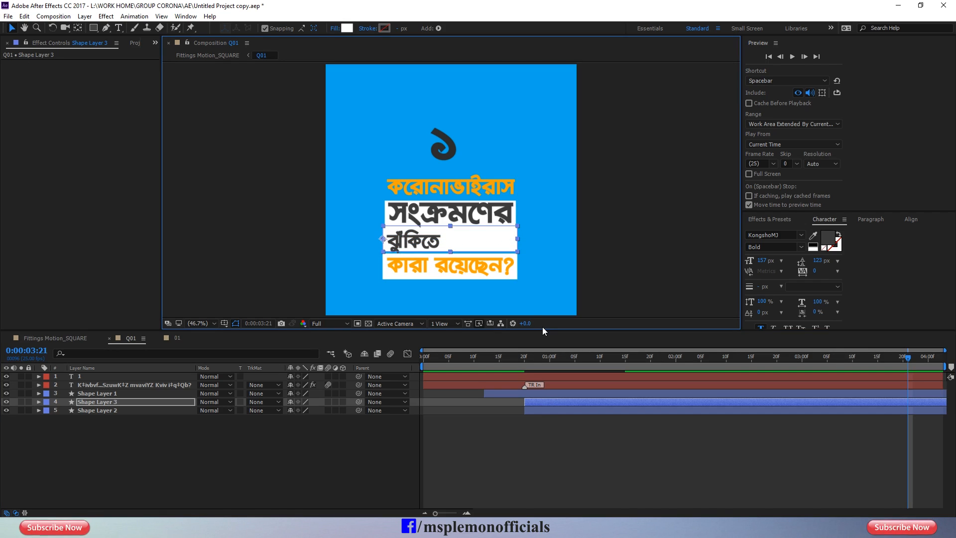
{"action": "key", "text": "Down"}
{"action": "key", "text": "Down"}
{"action": "key", "text": "Down"}
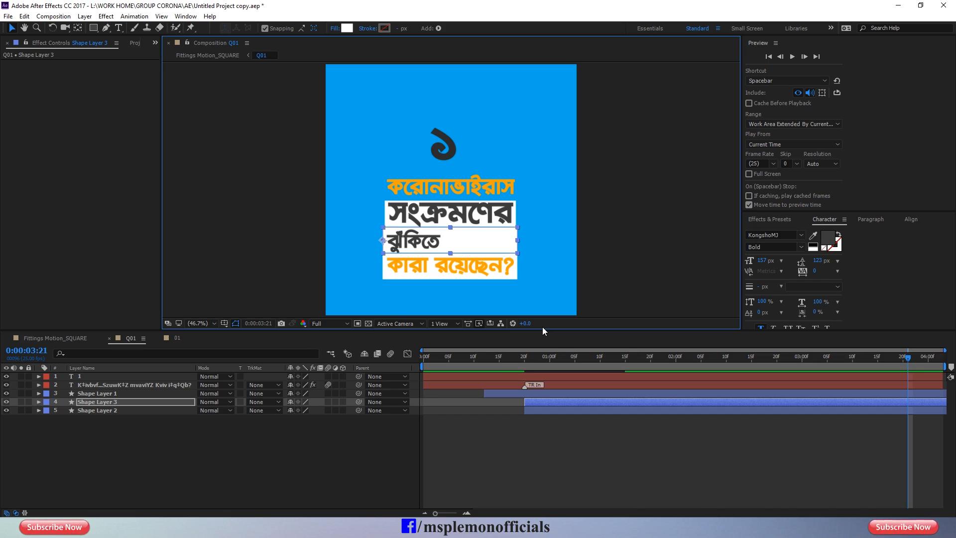
At Shape Layer 3's ending scale keyframe, narrow the bar to 33.9% horizontally to fit the third line's first word.
{"action": "left_click", "coordinate": [634, 403]}
{"action": "key", "text": "s"}
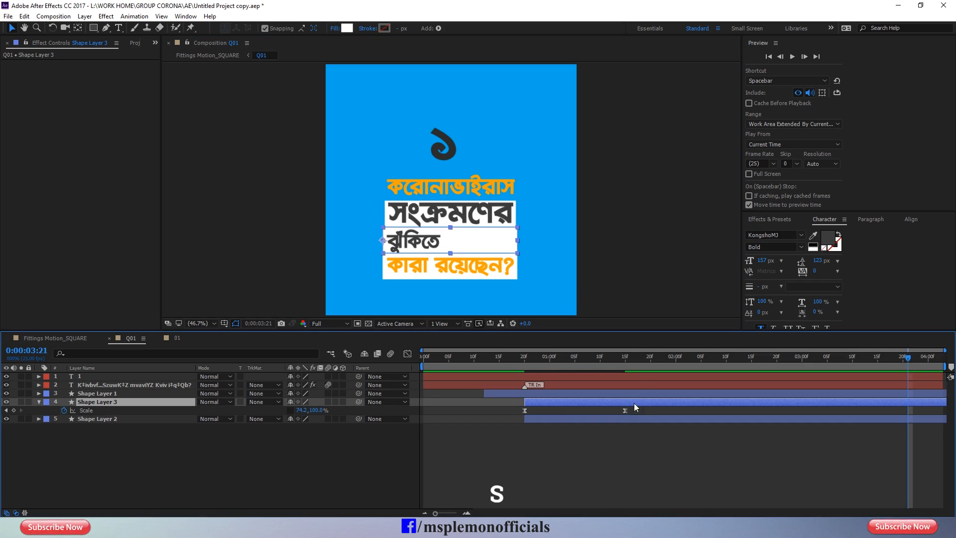
{"action": "left_click_drag", "start_coordinate": [636, 361], "coordinate": [627, 366]}
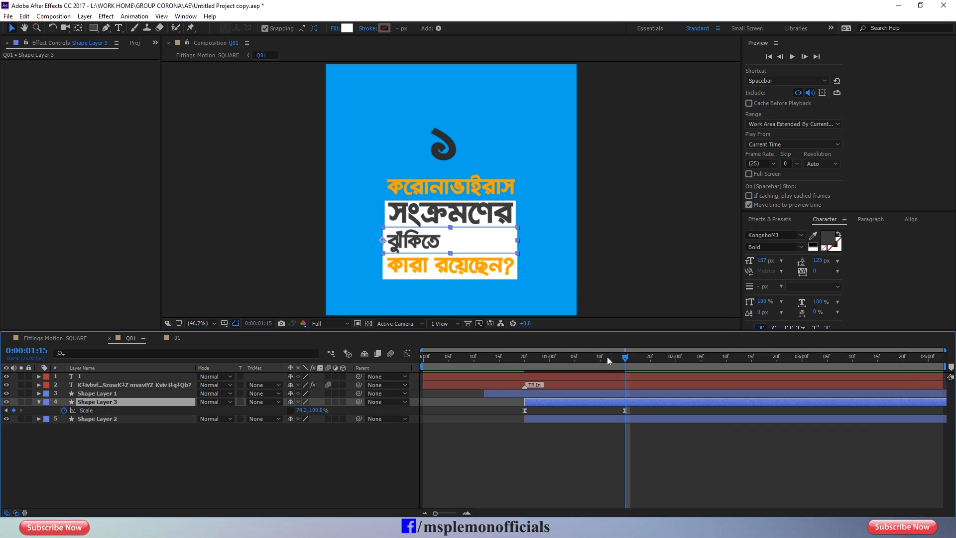
{"action": "left_click_drag", "start_coordinate": [518, 241], "coordinate": [478, 245]}
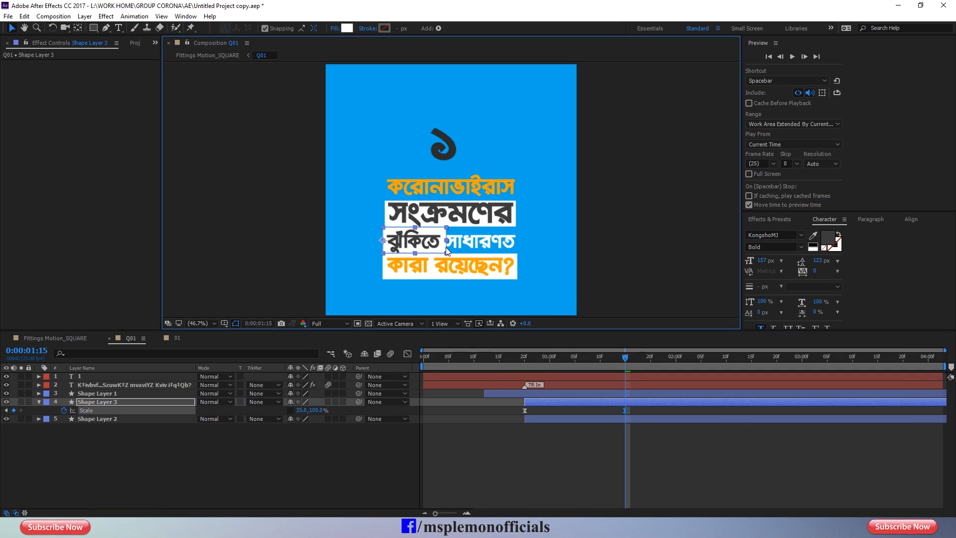
{"action": "left_click_drag", "start_coordinate": [445, 248], "coordinate": [444, 249]}
{"action": "left_click", "coordinate": [556, 464]}
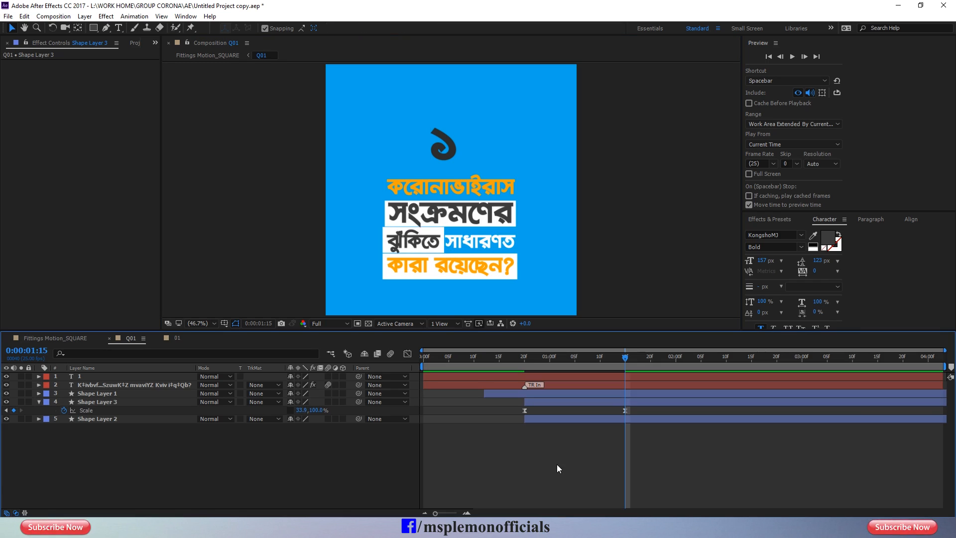
Nudge the bars of Shape Layer 3 and Shape Layer 1 horizontally to align their left edges with the last line's bar.
{"action": "left_click", "coordinate": [625, 403]}
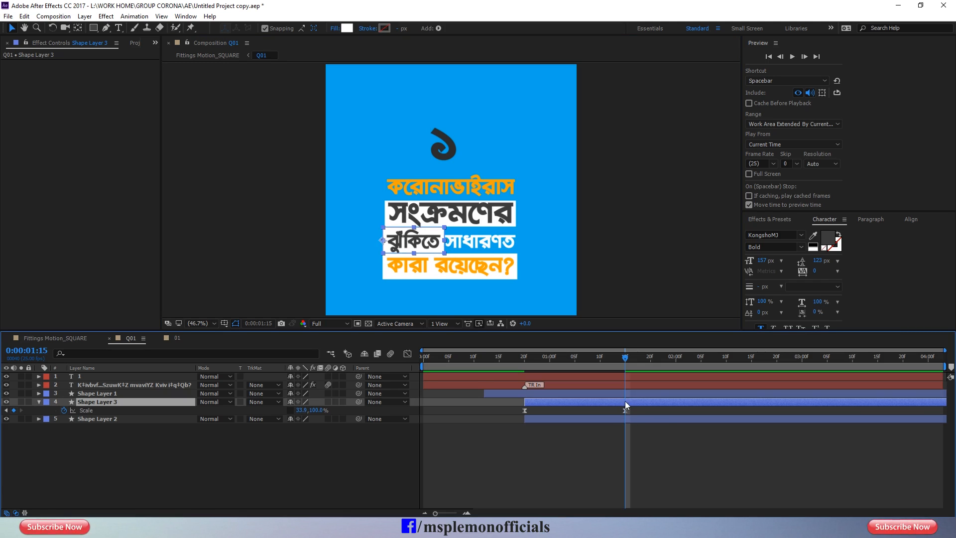
{"action": "key", "text": "Return"}
{"action": "left_click", "coordinate": [702, 492]}
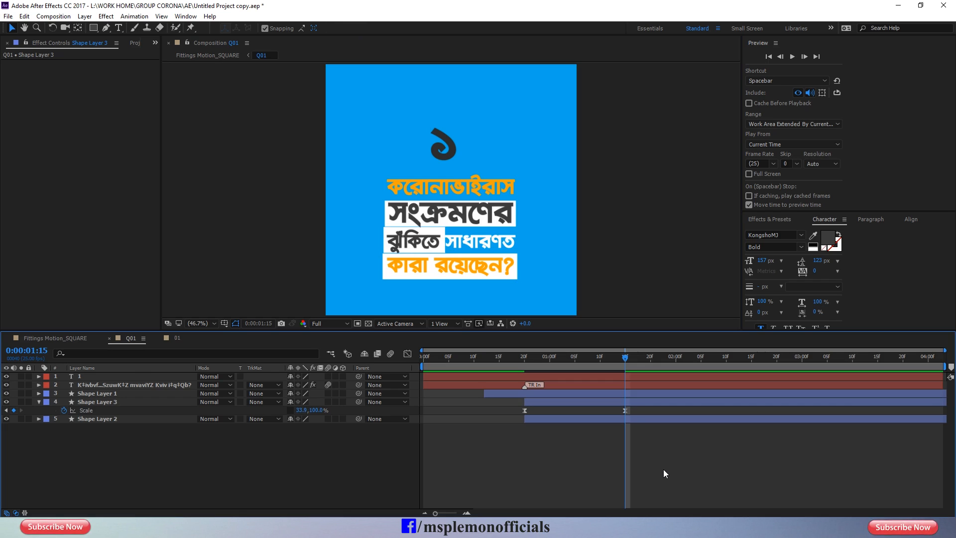
{"action": "left_click", "coordinate": [635, 400]}
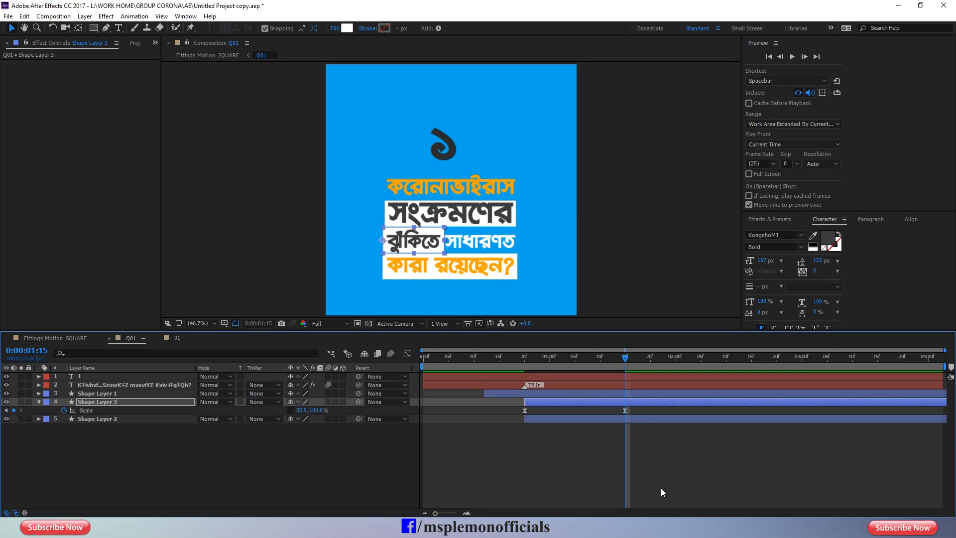
{"action": "left_click", "coordinate": [661, 487]}
{"action": "left_click", "coordinate": [628, 395]}
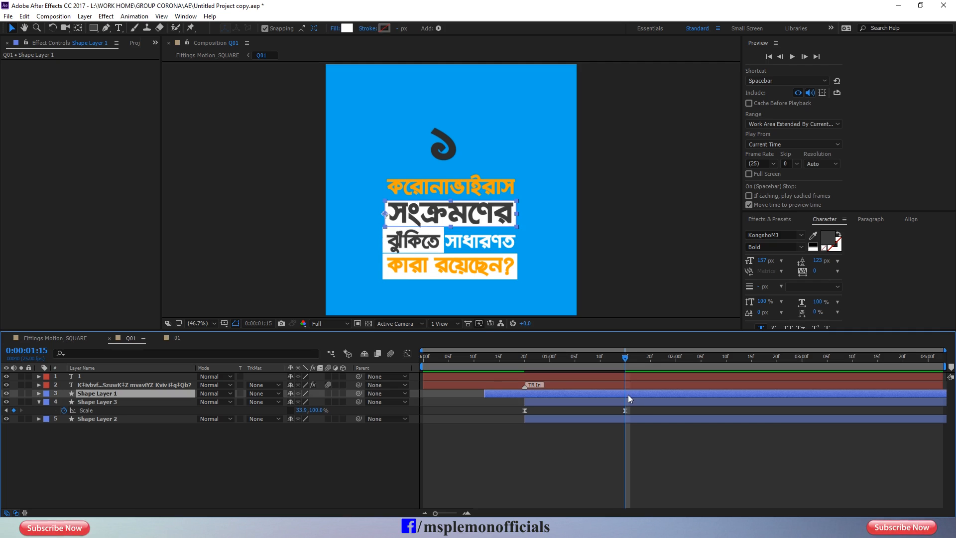
{"action": "key", "text": "Return"}
{"action": "left_click", "coordinate": [660, 469]}
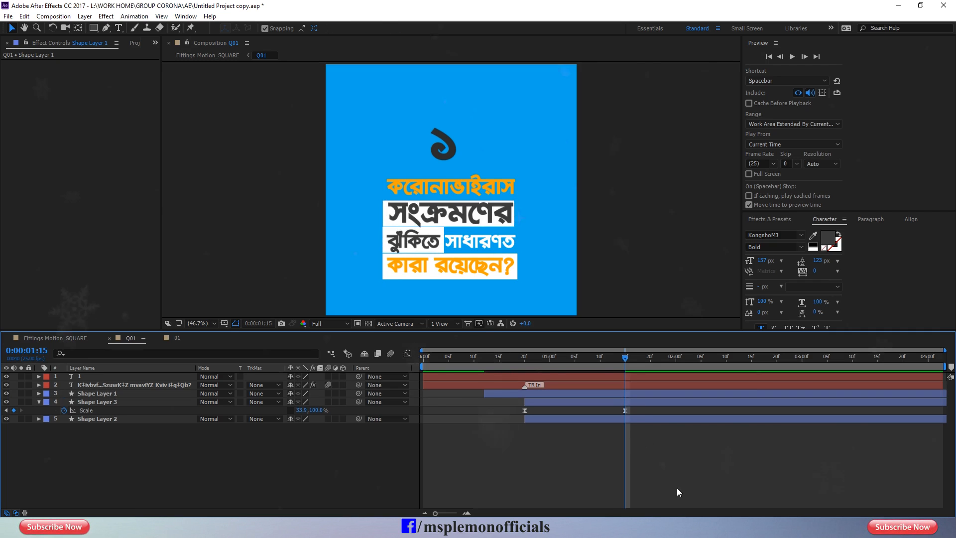
{"action": "left_click", "coordinate": [629, 395]}
{"action": "left_click", "coordinate": [663, 476]}
{"action": "left_click", "coordinate": [664, 479]}
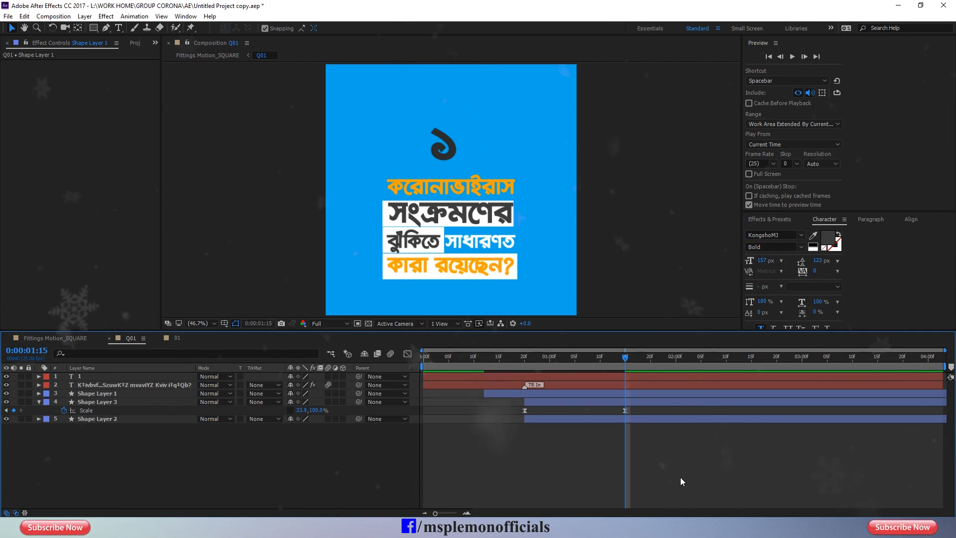
At Shape Layer 1's ending scale keyframe, widen the bar to 115.4% horizontally to cover the whole second line.
{"action": "left_click", "coordinate": [638, 395]}
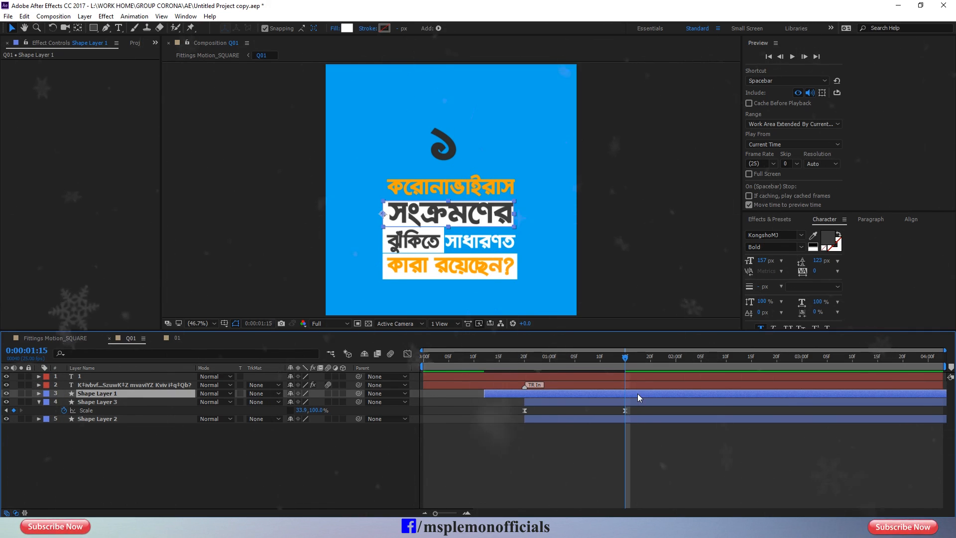
{"action": "key", "text": "u"}
{"action": "key", "text": "j"}
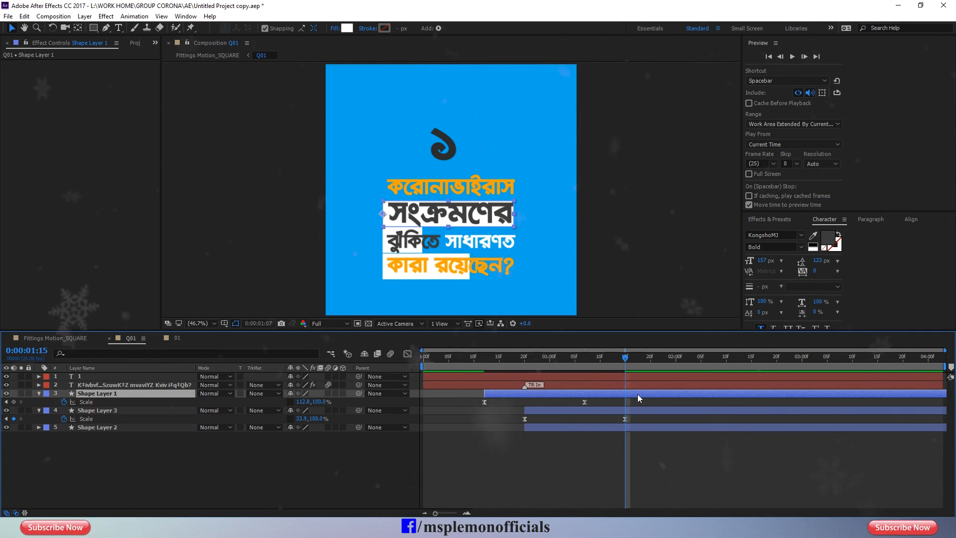
{"action": "left_click_drag", "start_coordinate": [513, 215], "coordinate": [516, 214]}
{"action": "left_click", "coordinate": [608, 463]}
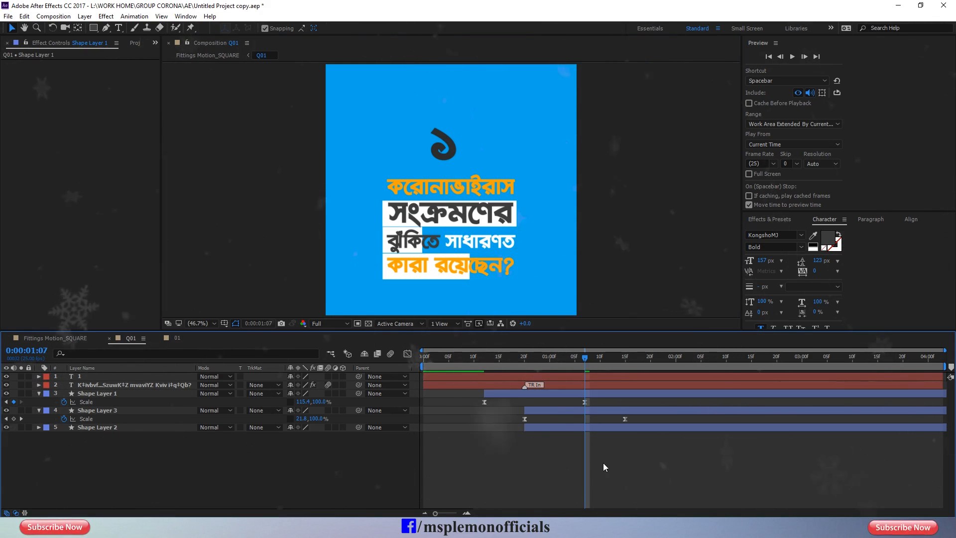
{"action": "left_click", "coordinate": [584, 394]}
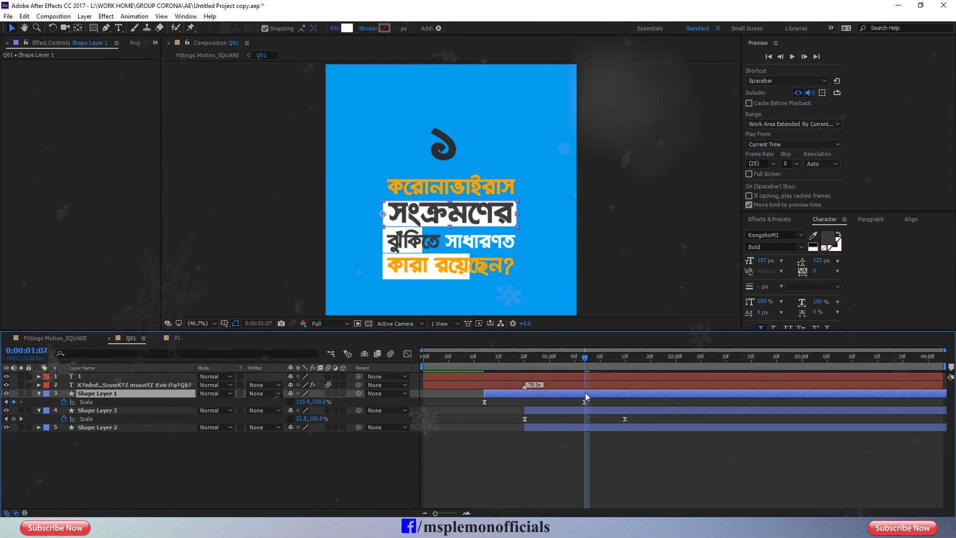
{"action": "left_click", "coordinate": [609, 470]}
Check the bars' timing in playback and delay Shape Layer 2 so it starts at 1 second.
{"action": "key", "text": "space"}
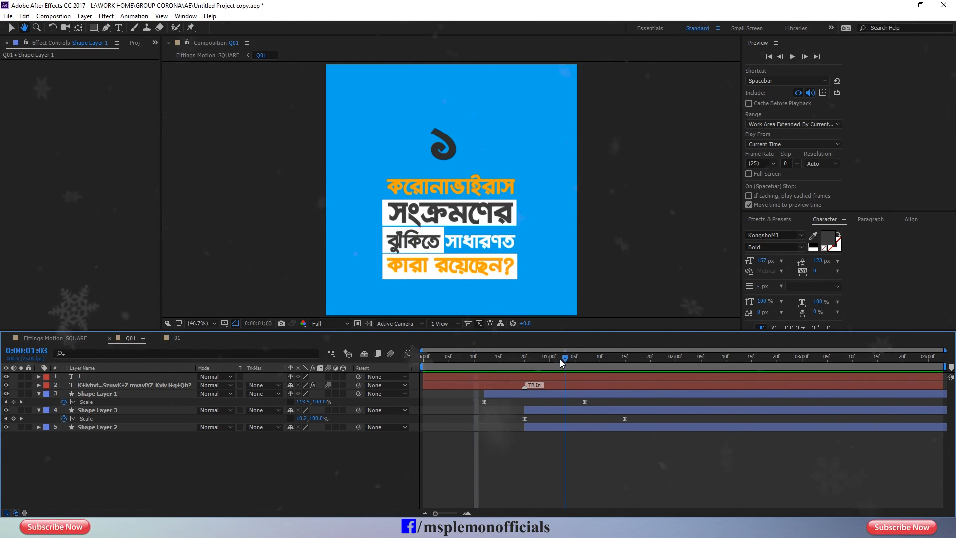
{"action": "key", "text": "space"}
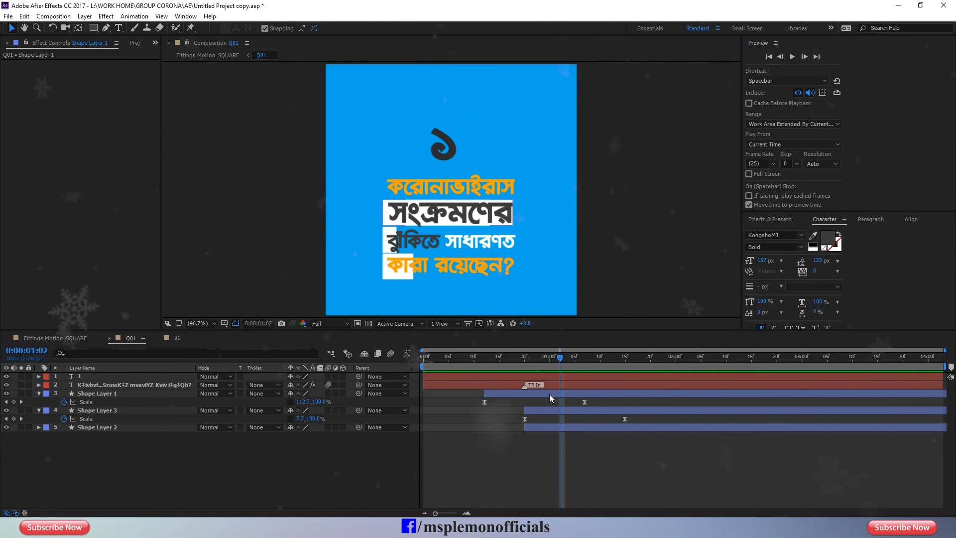
{"action": "left_click_drag", "start_coordinate": [553, 429], "coordinate": [571, 429]}
Preview Q01 again to check the staggered timing of the three highlight bars.
{"action": "key", "text": "space"}
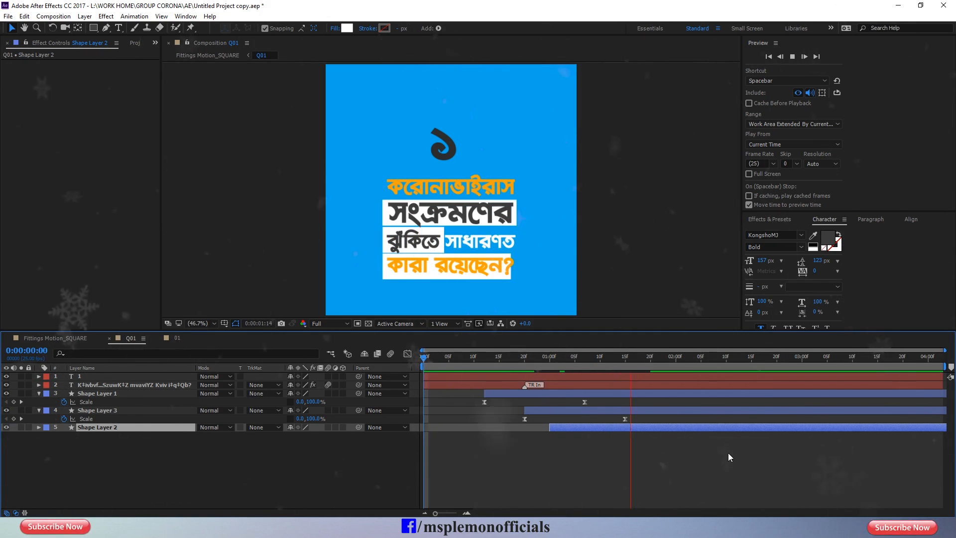
{"action": "left_click", "coordinate": [539, 363]}
{"action": "left_click_drag", "start_coordinate": [539, 364], "coordinate": [663, 368]}
{"action": "key", "text": "space"}
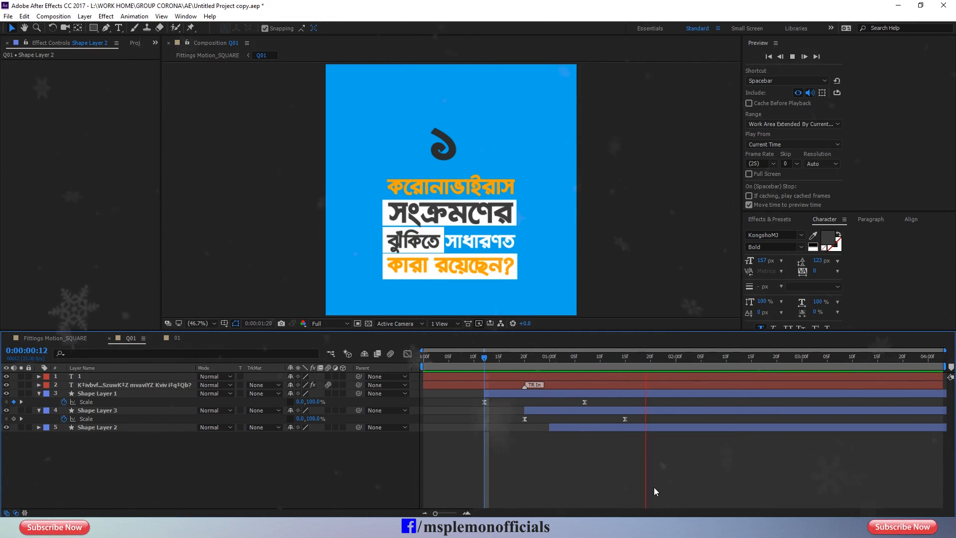
{"action": "key", "text": "space"}
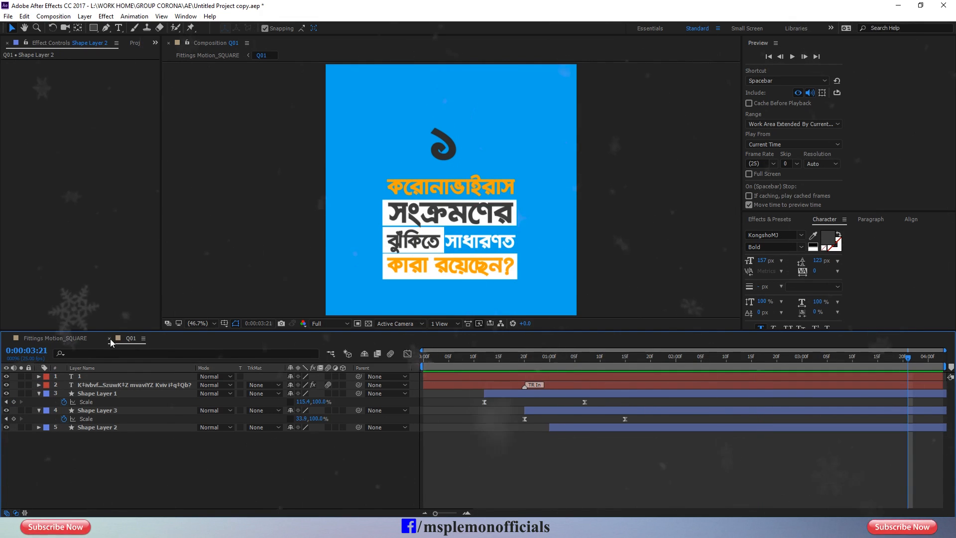
Return to the Fittings Motion_SQUARE composition and preview the sequence from the intro through the first question into its answer.
{"action": "left_click", "coordinate": [158, 338]}
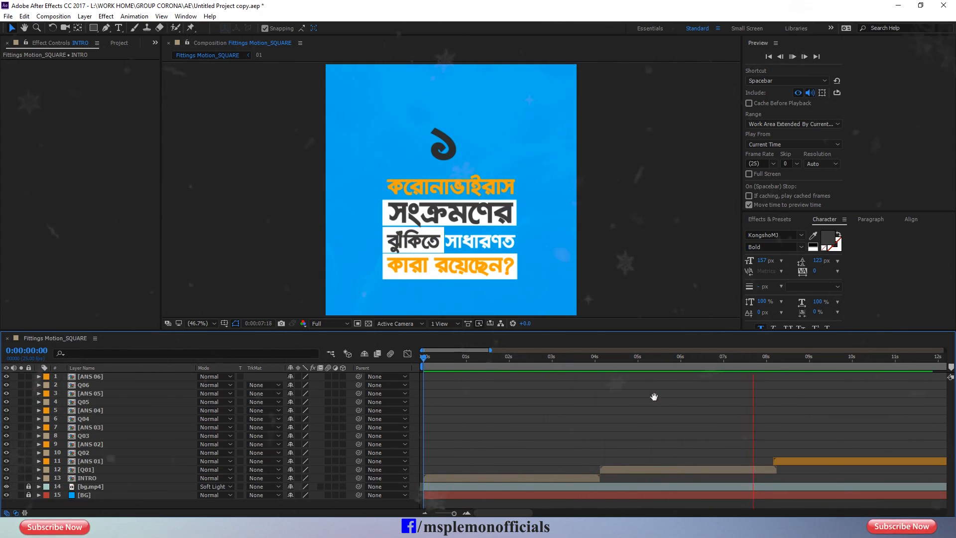
{"action": "key", "text": "space"}
{"action": "key", "text": "minus"}
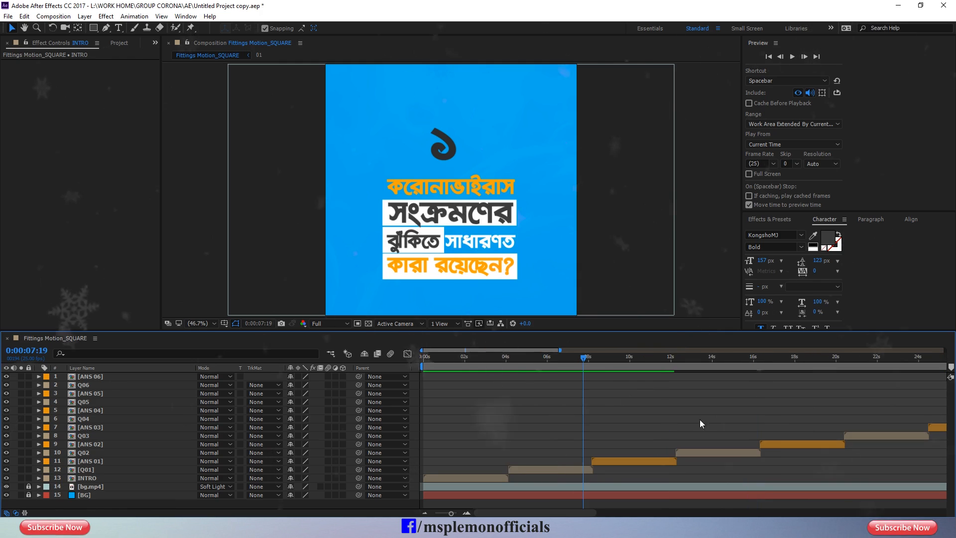
{"action": "key", "text": "space"}
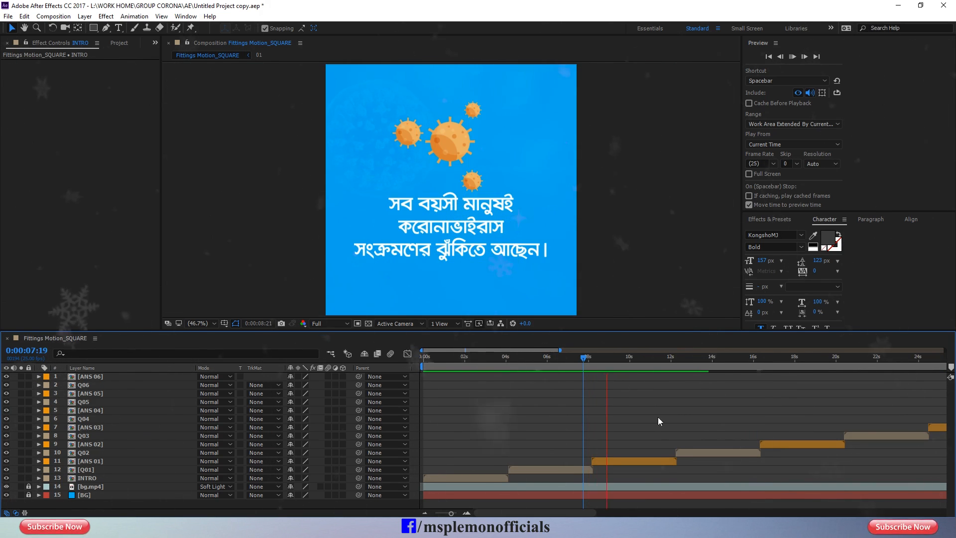
{"action": "key", "text": "space"}
Inspect the cut where the INTRO layer ends and Q01 begins.
{"action": "left_click", "coordinate": [507, 477]}
{"action": "key", "text": "o"}
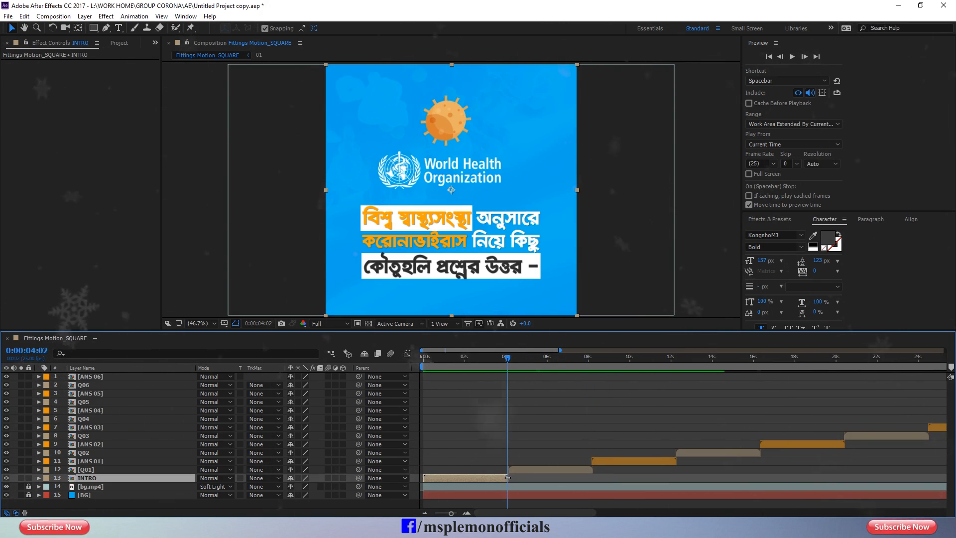
{"action": "key", "text": "equal"}
{"action": "key", "text": "minus"}
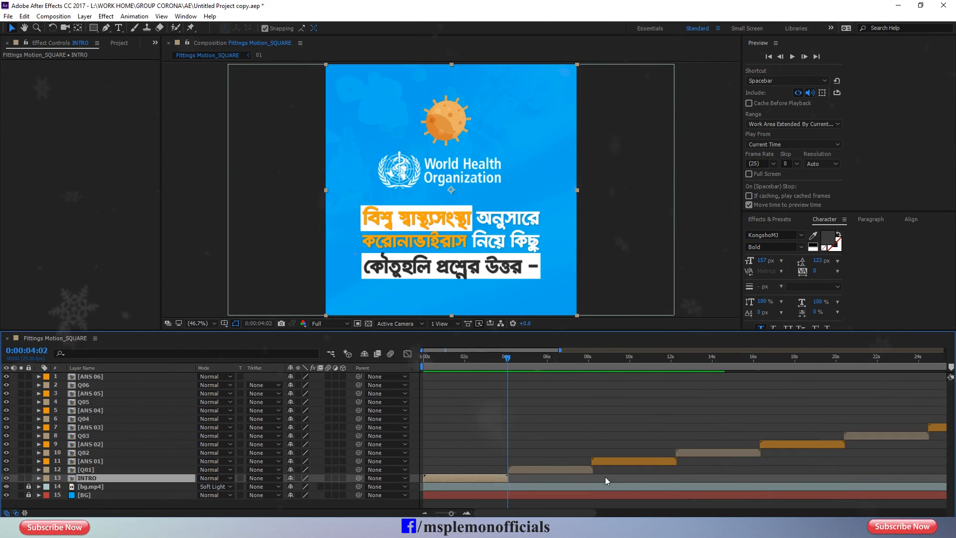
Shift the ANS 01 layer to start at 8 seconds 6 frames, right after Q01 ends.
{"action": "left_click", "coordinate": [590, 470]}
{"action": "key", "text": "o"}
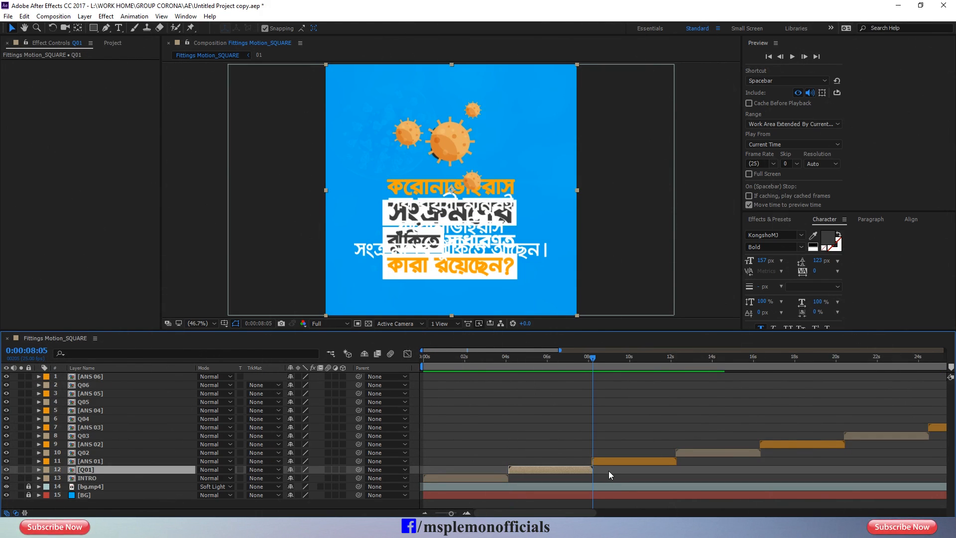
{"action": "key", "text": "equal"}
{"action": "key", "text": "equal"}
{"action": "key", "text": "equal"}
{"action": "left_click", "coordinate": [599, 461]}
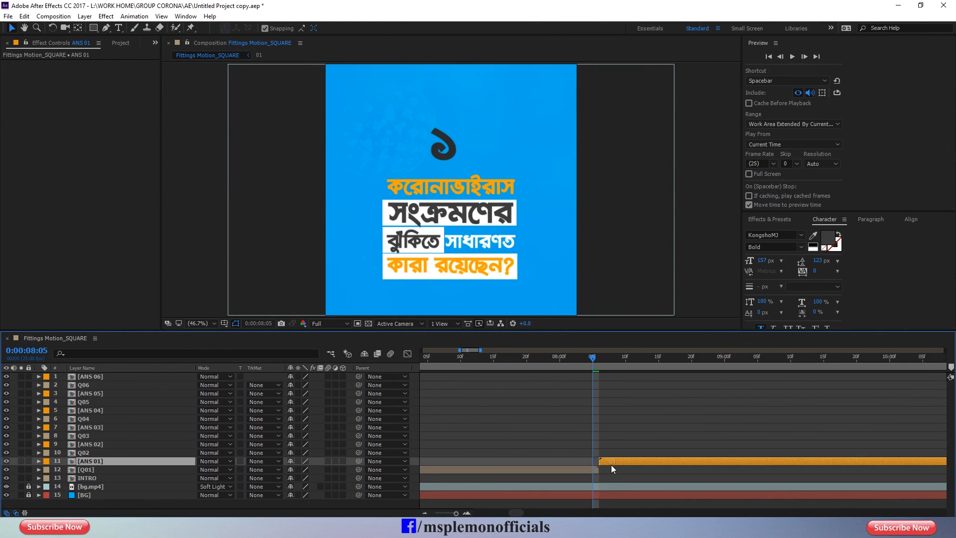
{"action": "key", "text": "minus"}
{"action": "key", "text": "minus"}
{"action": "key", "text": "minus"}
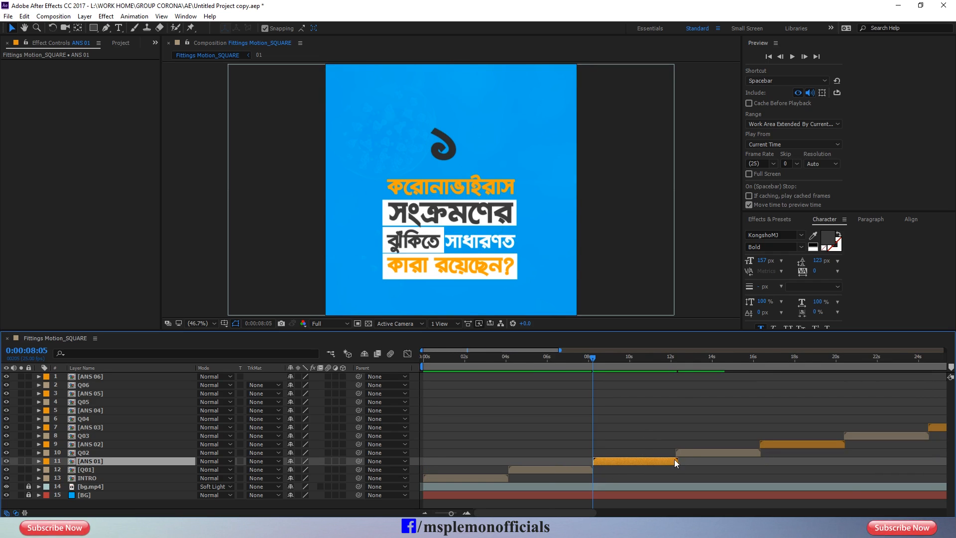
Shift the Q02 layer to start right after ANS 01 ends.
{"action": "key", "text": "o"}
{"action": "left_click", "coordinate": [681, 452]}
{"action": "key", "text": "equal"}
{"action": "key", "text": "equal"}
{"action": "key", "text": "equal"}
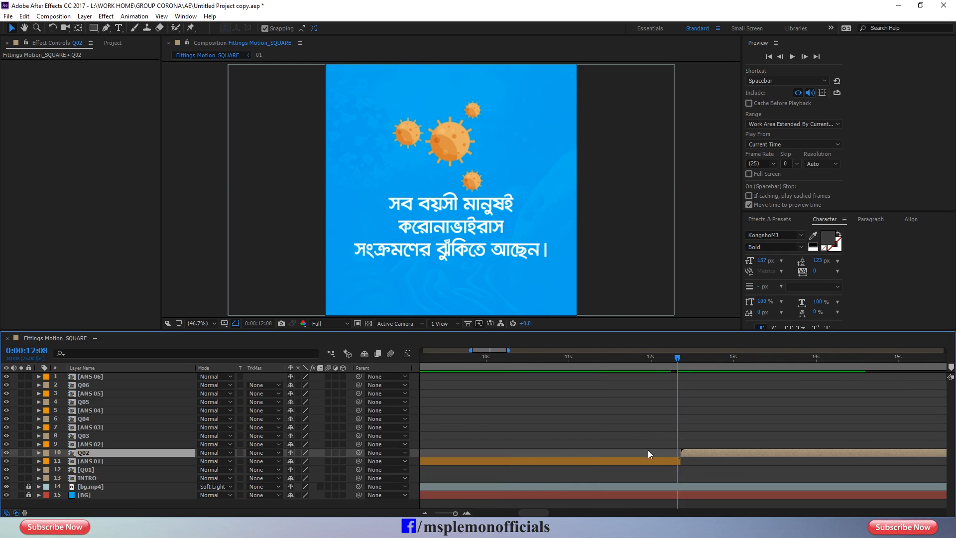
{"action": "key", "text": "minus"}
{"action": "key", "text": "minus"}
{"action": "key", "text": "minus"}
Preview the transition from the first question into its answer.
{"action": "left_click", "coordinate": [516, 366]}
{"action": "key", "text": "space"}
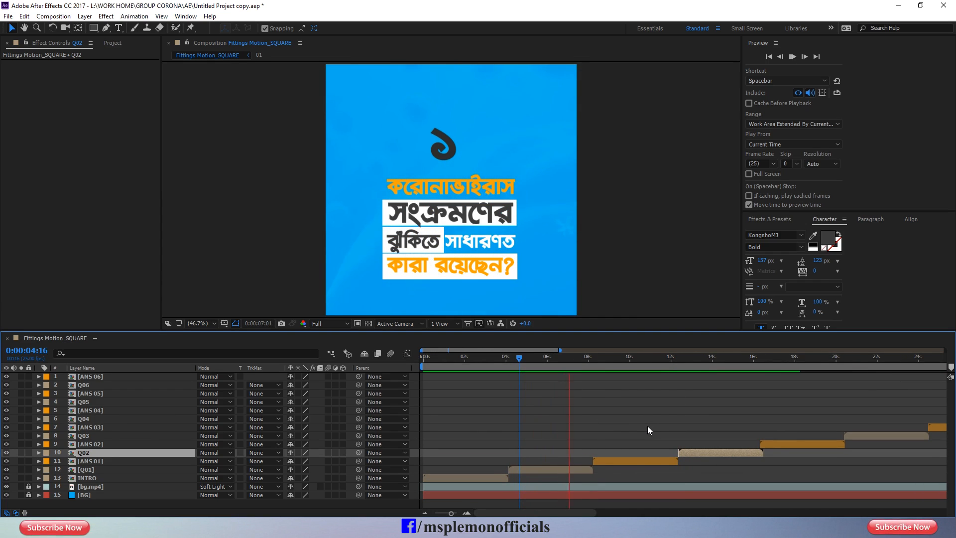
{"action": "key", "text": "space"}
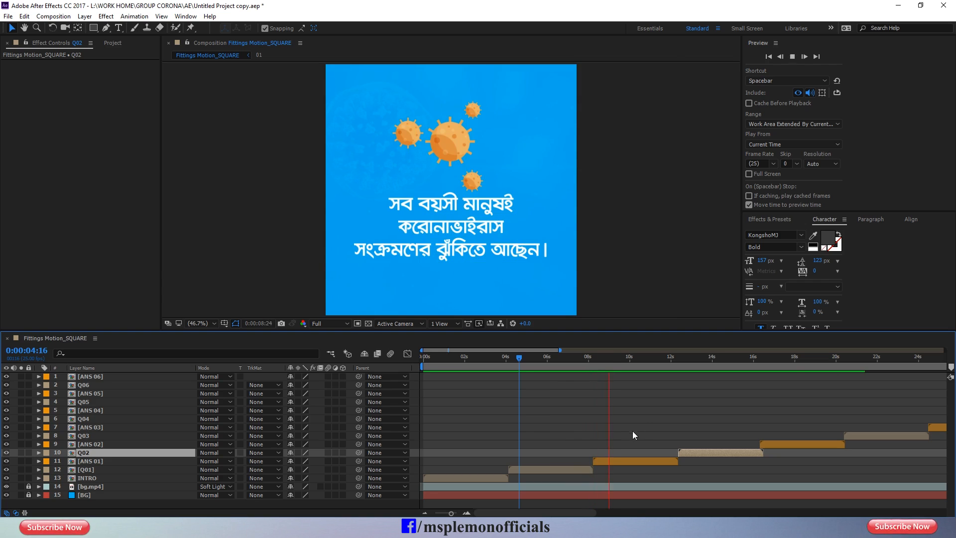
{"action": "key", "text": "space"}
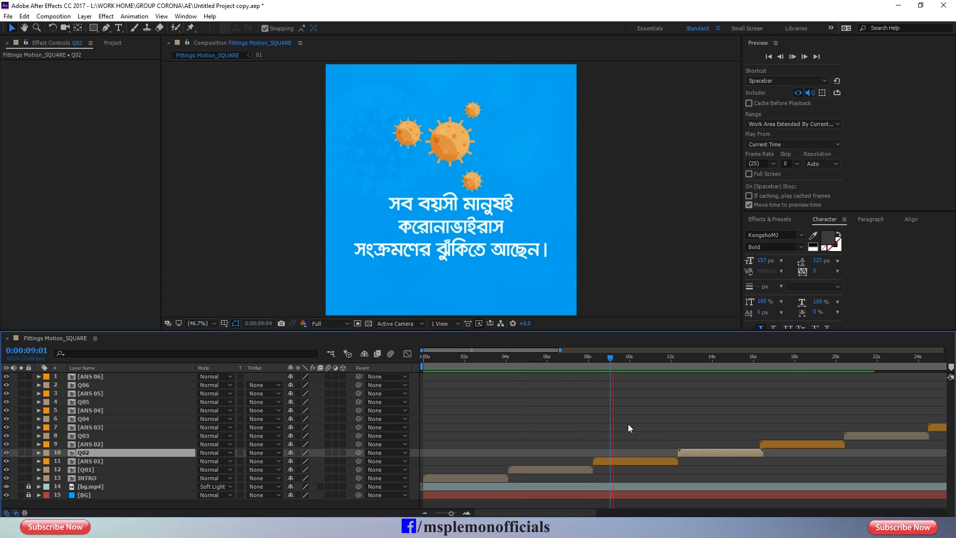
{"action": "key", "text": "space"}
{"action": "left_click", "coordinate": [630, 419]}
{"action": "left_click", "coordinate": [632, 459]}
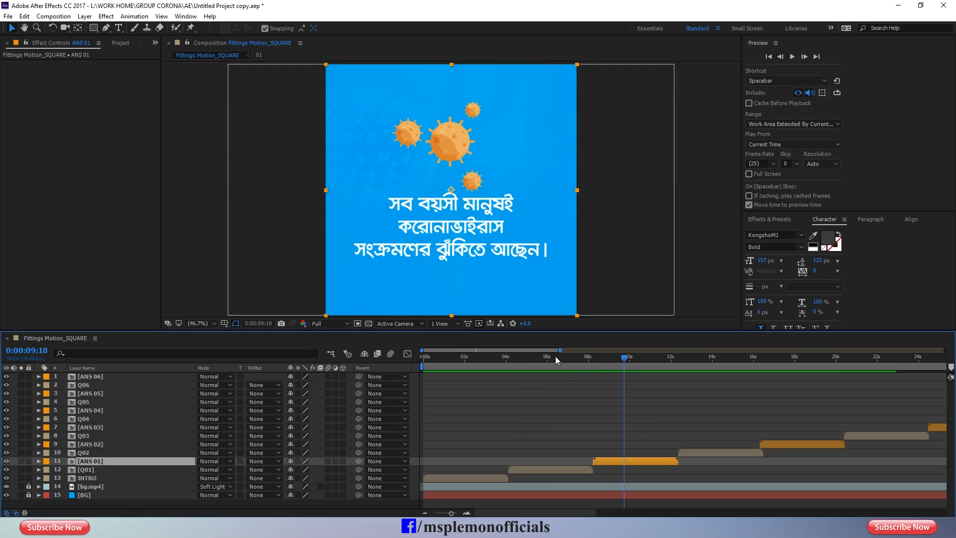
{"action": "left_click_drag", "start_coordinate": [555, 357], "coordinate": [603, 358]}
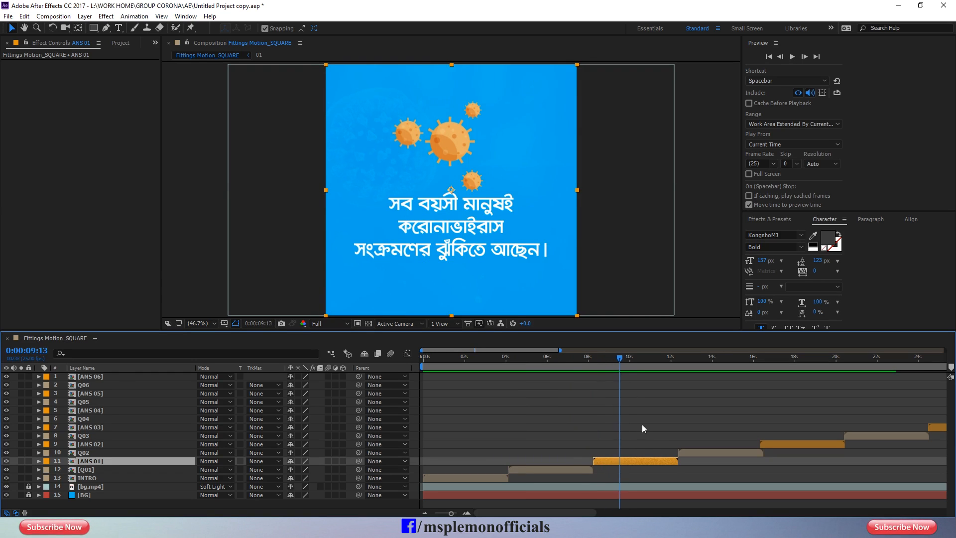
Open the ANS 01 composition and set its answer text to KongshoMJ Bold.
{"action": "double_click", "coordinate": [632, 462]}
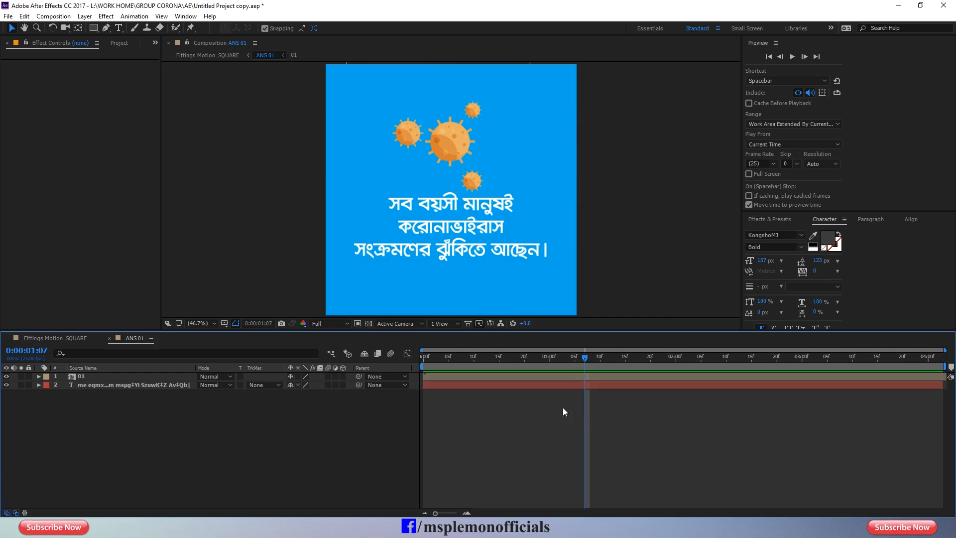
{"action": "double_click", "coordinate": [543, 385]}
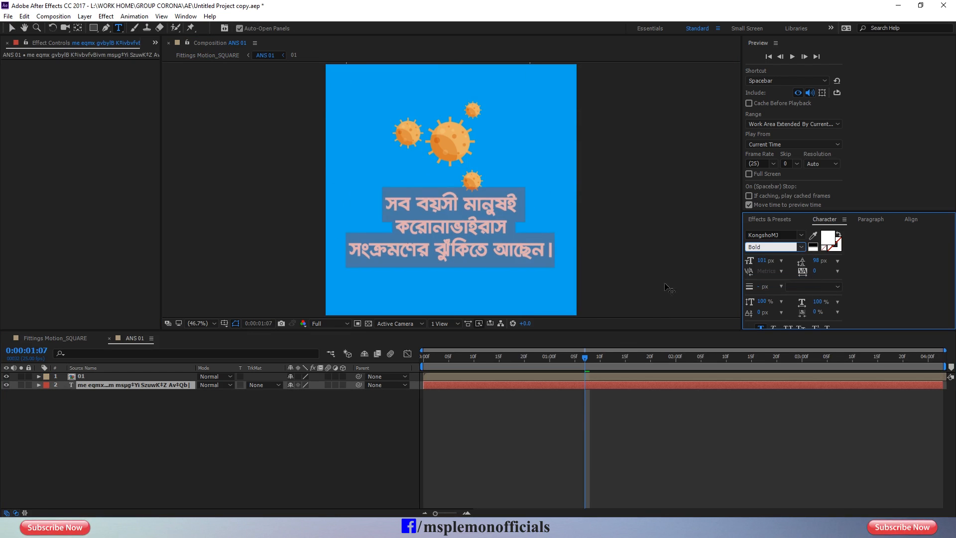
{"action": "left_click", "coordinate": [432, 233]}
{"action": "double_click", "coordinate": [527, 384]}
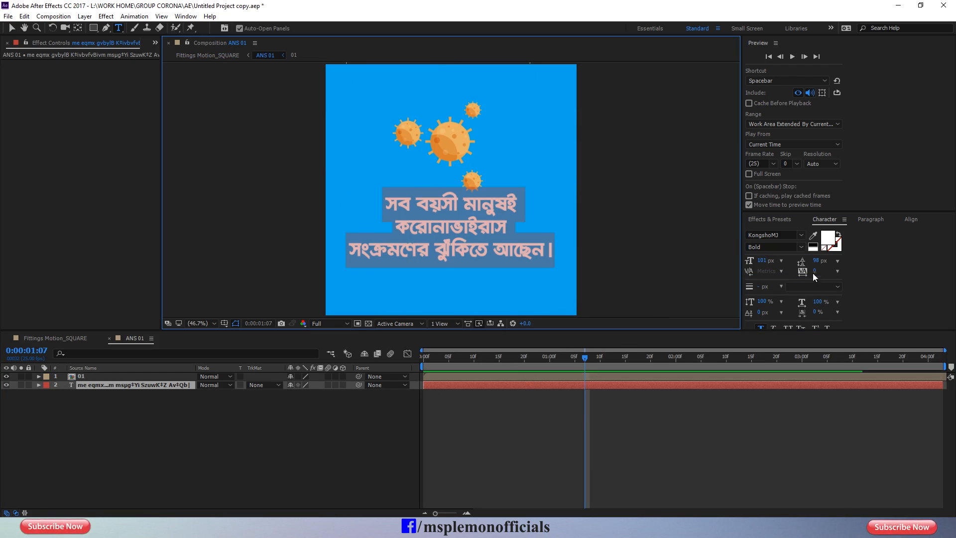
Set the answer text's leading to 106 px and enlarge its second line to 118 px.
{"action": "left_click_drag", "start_coordinate": [816, 260], "coordinate": [820, 261]}
{"action": "left_click_drag", "start_coordinate": [396, 231], "coordinate": [509, 228]}
{"action": "left_click_drag", "start_coordinate": [762, 260], "coordinate": [770, 262]}
Reduce the answer's third line to 64 px with 83 px leading.
{"action": "left_click_drag", "start_coordinate": [350, 259], "coordinate": [552, 255]}
{"action": "left_click_drag", "start_coordinate": [762, 261], "coordinate": [747, 261]}
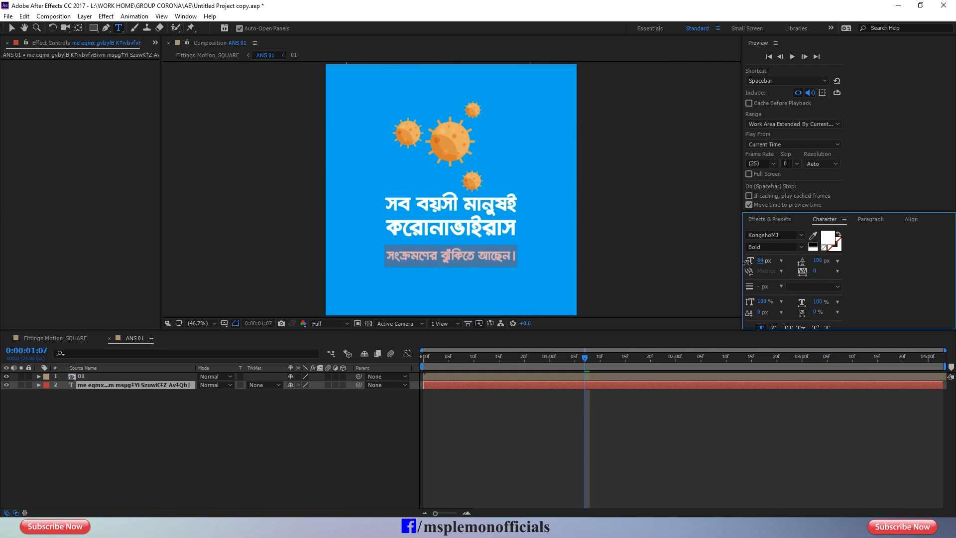
{"action": "left_click_drag", "start_coordinate": [818, 260], "coordinate": [806, 261]}
{"action": "left_click", "coordinate": [483, 418]}
{"action": "double_click", "coordinate": [479, 385]}
{"action": "left_click", "coordinate": [429, 229]}
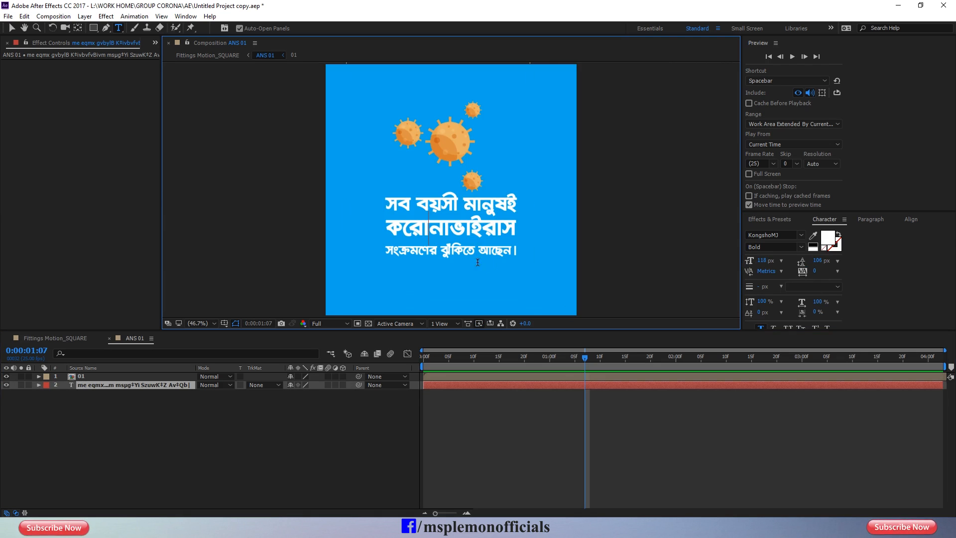
Enlarge the first two words of the third line to 76 px, leaving the last word smaller.
{"action": "left_click_drag", "start_coordinate": [386, 227], "coordinate": [629, 239]}
{"action": "left_click_drag", "start_coordinate": [385, 250], "coordinate": [474, 250]}
{"action": "left_click_drag", "start_coordinate": [767, 260], "coordinate": [772, 260]}
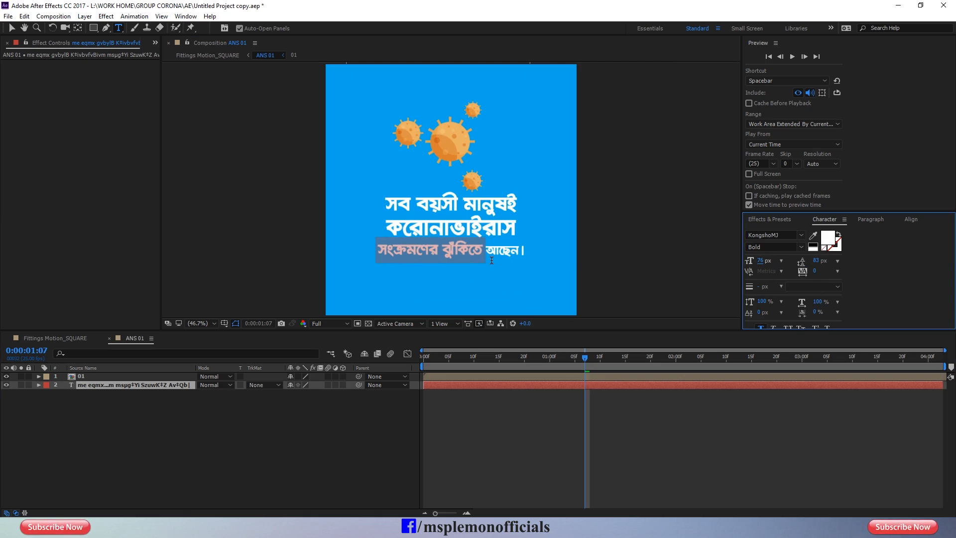
{"action": "left_click_drag", "start_coordinate": [485, 254], "coordinate": [528, 252]}
Set the second line's font size to 131 px and enlarge the first line to nearly match its width.
{"action": "left_click_drag", "start_coordinate": [385, 228], "coordinate": [524, 230]}
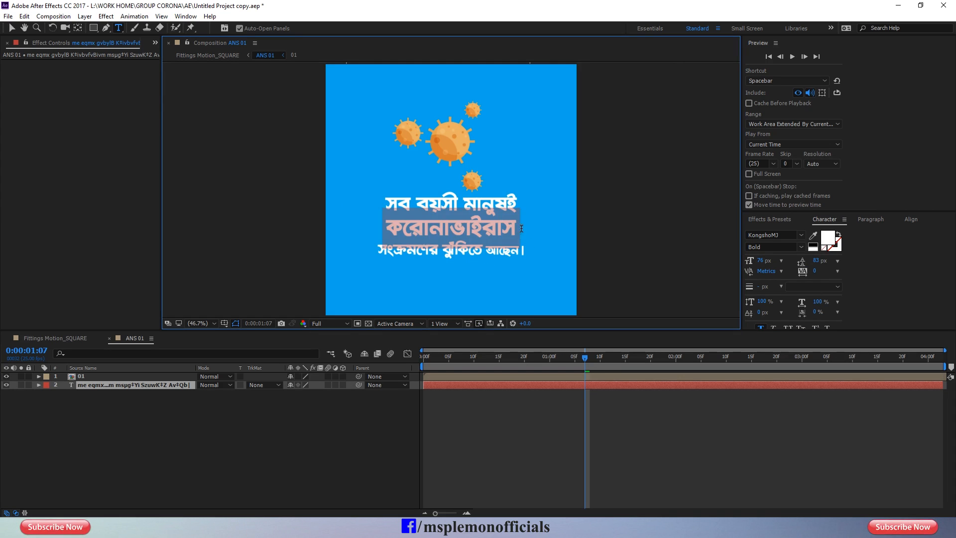
{"action": "left_click_drag", "start_coordinate": [764, 261], "coordinate": [768, 261]}
{"action": "left_click_drag", "start_coordinate": [382, 202], "coordinate": [523, 203]}
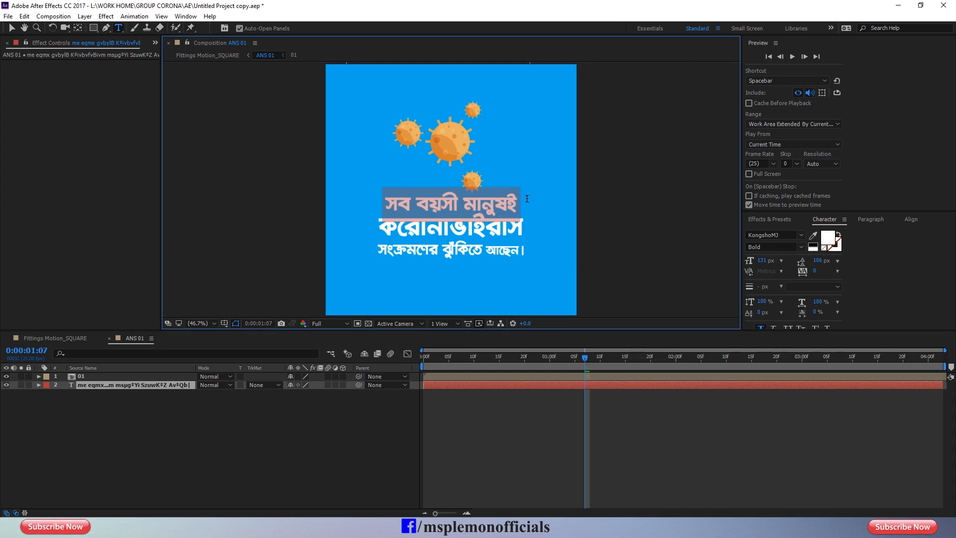
{"action": "left_click_drag", "start_coordinate": [763, 260], "coordinate": [770, 261]}
Increase the leading of the answer's second and third lines to open up the line spacing.
{"action": "left_click_drag", "start_coordinate": [381, 228], "coordinate": [526, 229]}
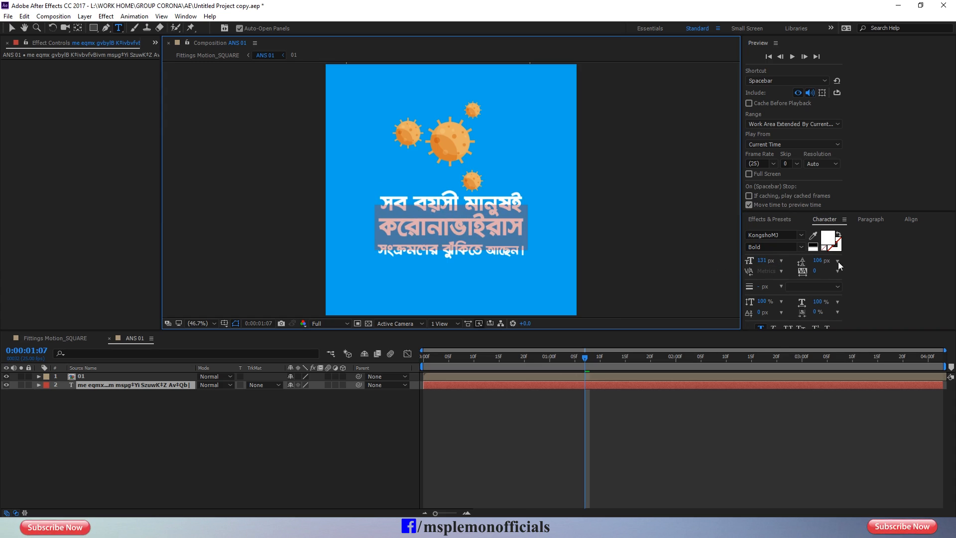
{"action": "left_click_drag", "start_coordinate": [817, 261], "coordinate": [829, 260]}
{"action": "left_click_drag", "start_coordinate": [440, 255], "coordinate": [389, 254]}
{"action": "left_click_drag", "start_coordinate": [540, 260], "coordinate": [543, 260]}
{"action": "left_click_drag", "start_coordinate": [816, 260], "coordinate": [820, 261]}
{"action": "left_click", "coordinate": [482, 431]}
Move the answer text down 60 px, away from the virus graphic.
{"action": "key", "text": "v"}
{"action": "left_click", "coordinate": [477, 386]}
{"action": "key", "text": "shift+Down"}
{"action": "key", "text": "shift+Down"}
{"action": "key", "text": "shift+Down"}
{"action": "key", "text": "shift+Down"}
{"action": "key", "text": "shift+Down"}
{"action": "key", "text": "shift+Down"}
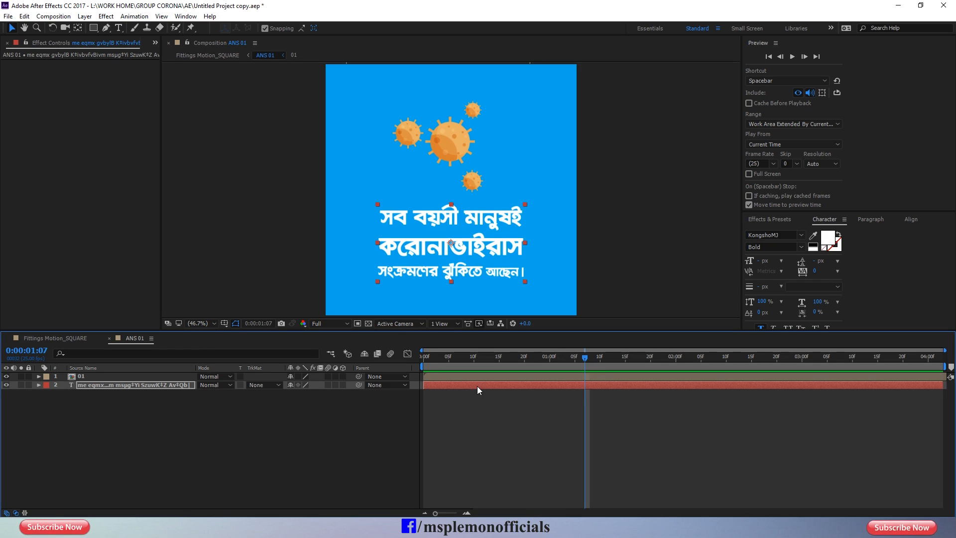
{"action": "left_click", "coordinate": [483, 434]}
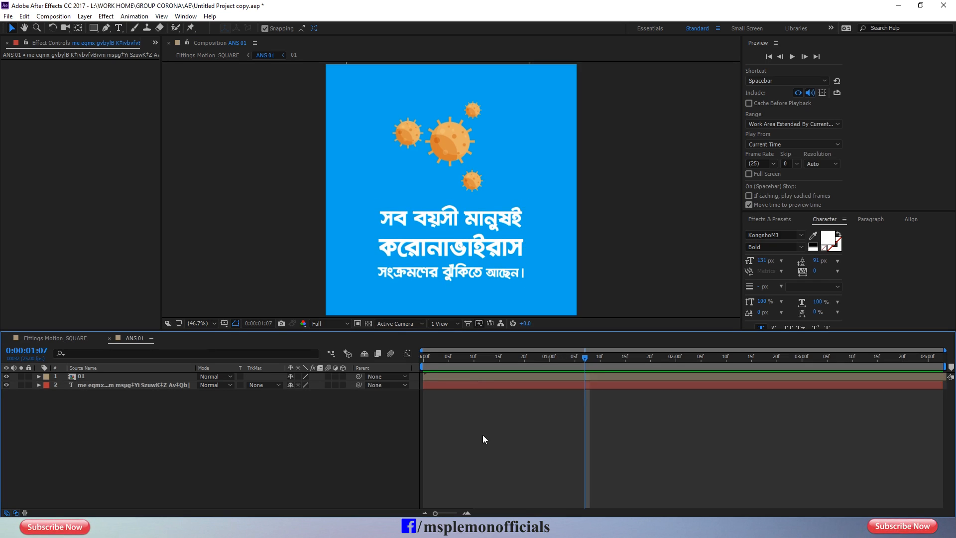
Move the 01 virus graphic down 20 px and scale it to 91%.
{"action": "left_click", "coordinate": [476, 378]}
{"action": "key", "text": "shift+Down"}
{"action": "key", "text": "shift+Down"}
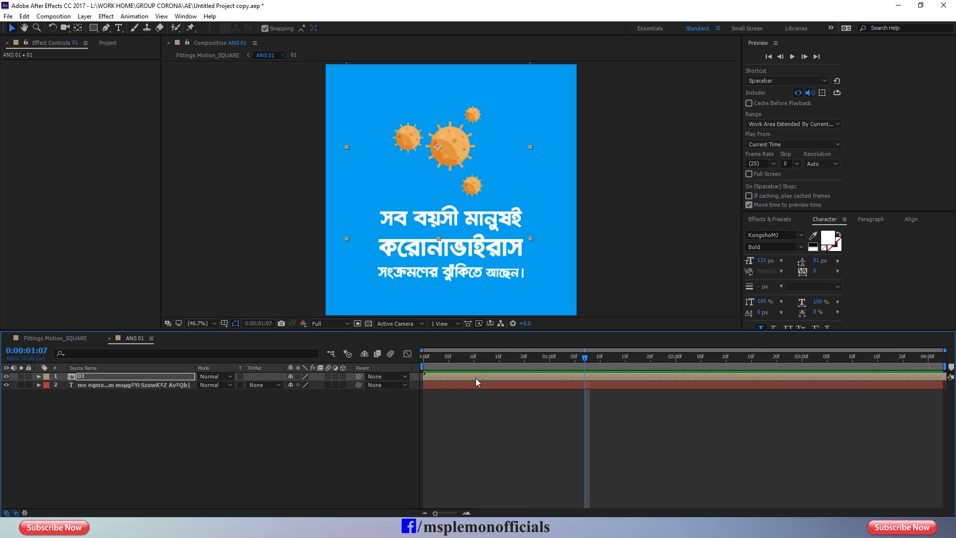
{"action": "key", "text": "s"}
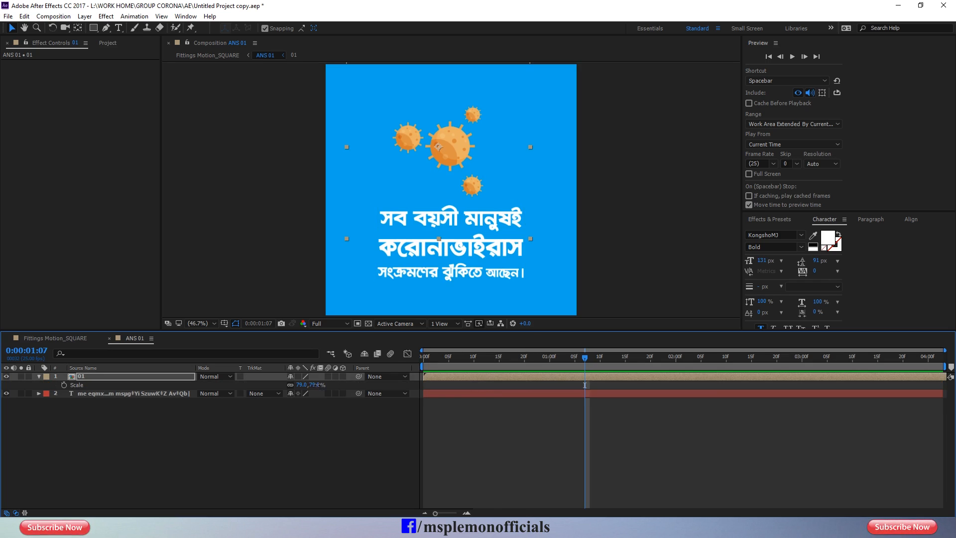
{"action": "left_click", "coordinate": [314, 385]}
{"action": "type", "text": "89"}
{"action": "key", "text": "Return"}
{"action": "type", "text": "91"}
{"action": "key", "text": "Return"}
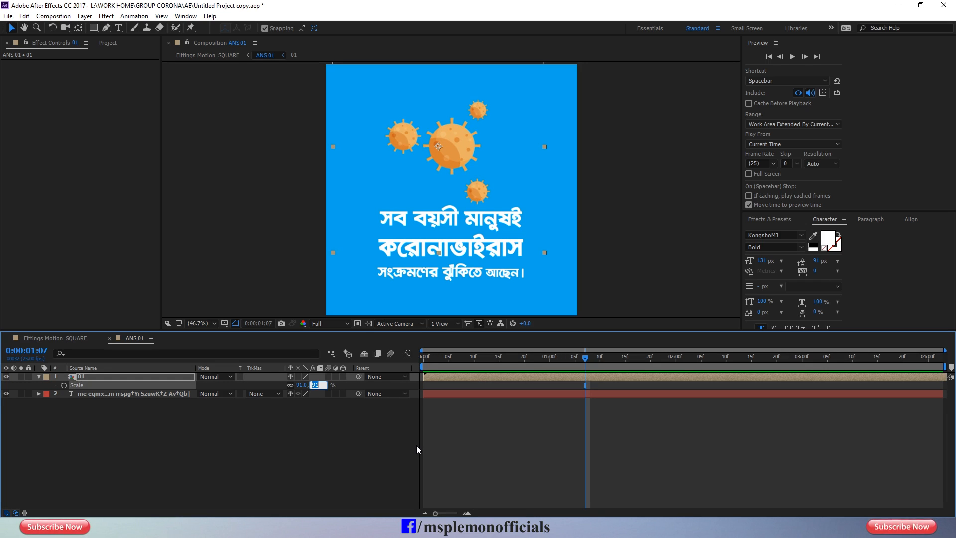
{"action": "left_click", "coordinate": [259, 464]}
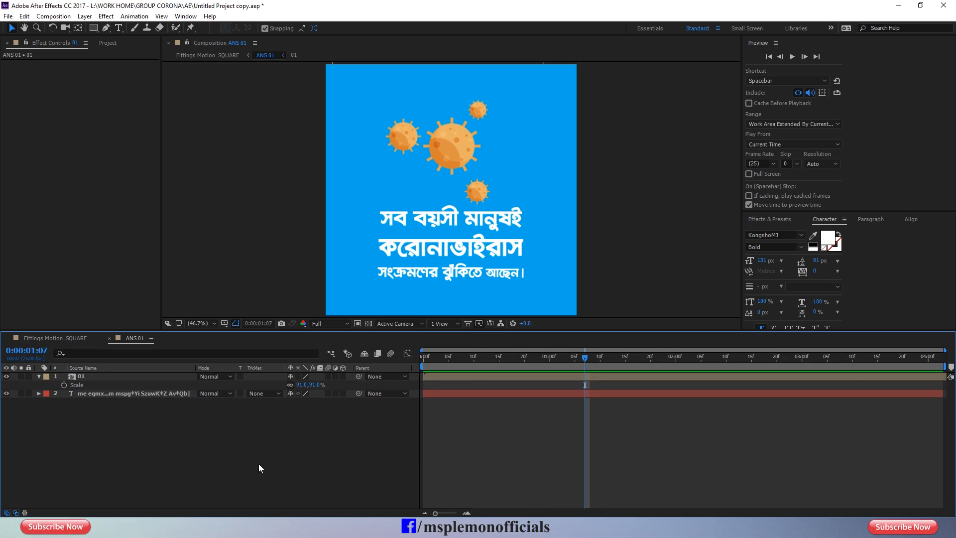
Raise the lower small virus in the 01 graphic slightly to clear the text.
{"action": "left_click", "coordinate": [39, 377]}
{"action": "left_click", "coordinate": [96, 377]}
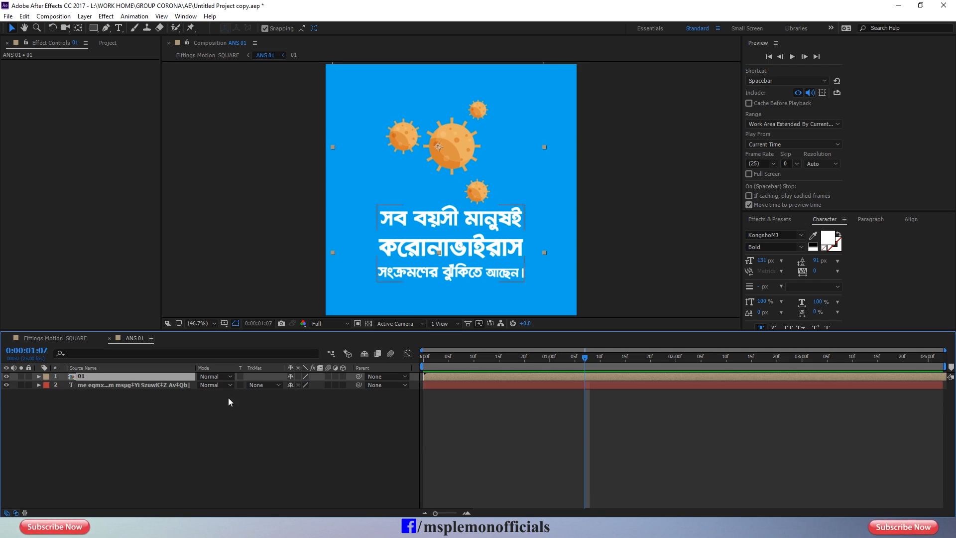
{"action": "left_click", "coordinate": [494, 446]}
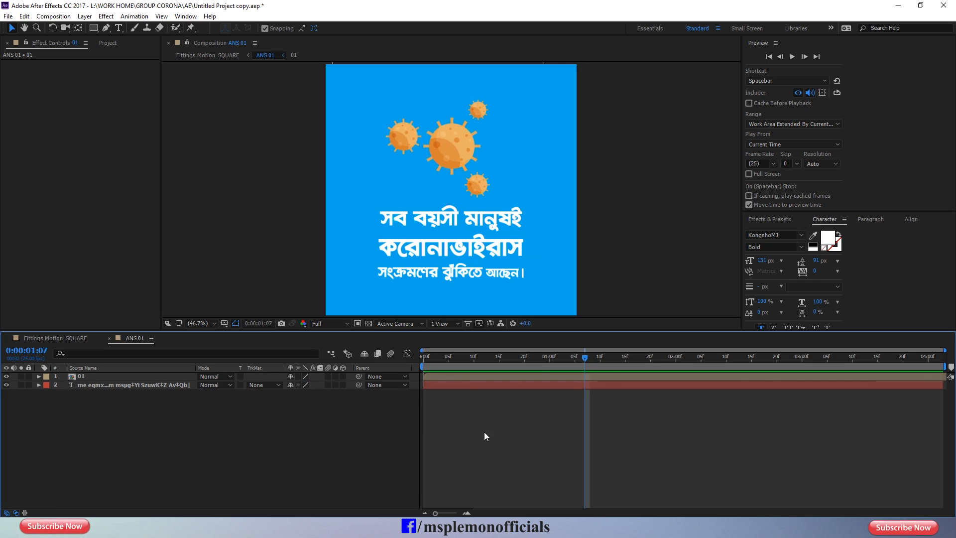
Preview the revised answer in ANS 01 and in Fittings Motion_SQUARE, and save the project.
{"action": "key", "text": "Home"}
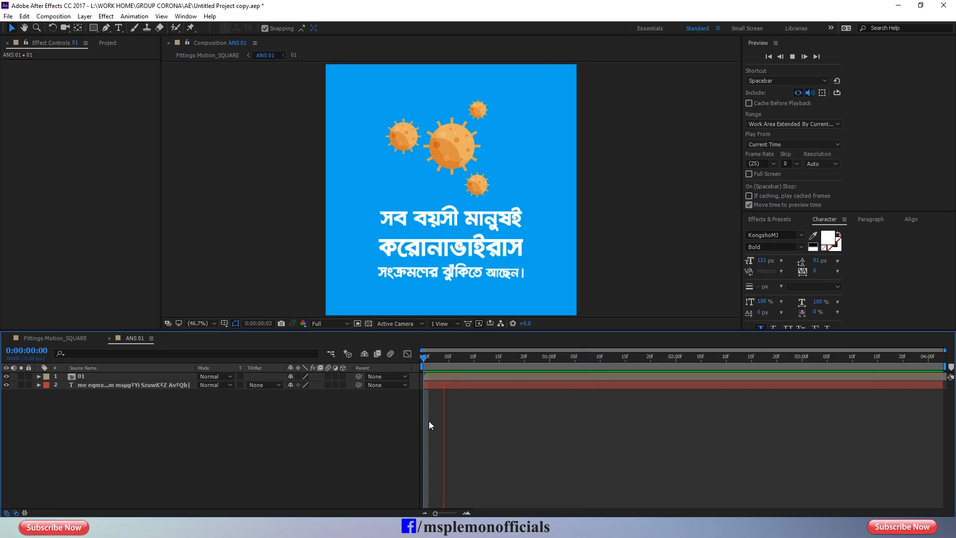
{"action": "key", "text": "space"}
{"action": "left_click", "coordinate": [53, 339]}
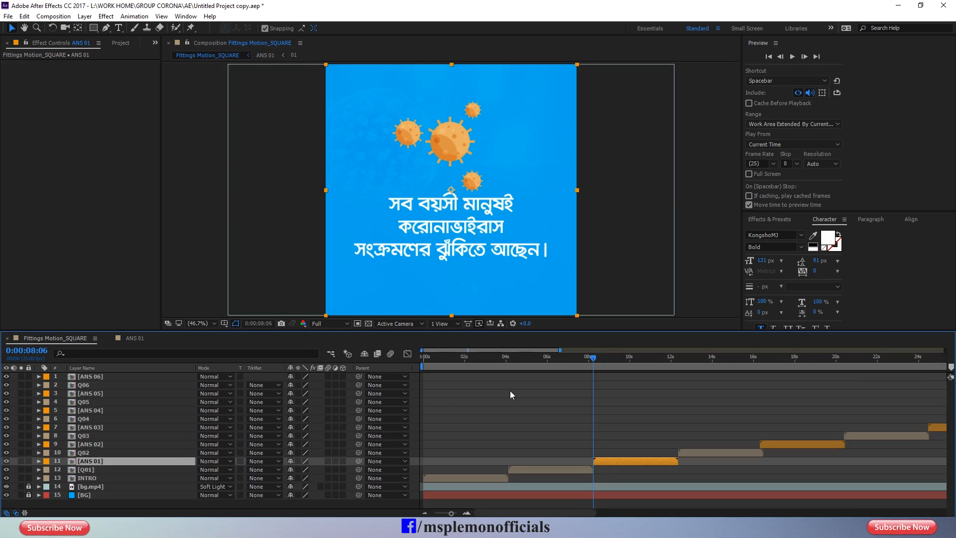
{"action": "left_click_drag", "start_coordinate": [527, 358], "coordinate": [586, 381]}
{"action": "left_click", "coordinate": [543, 409]}
{"action": "key", "text": "space"}
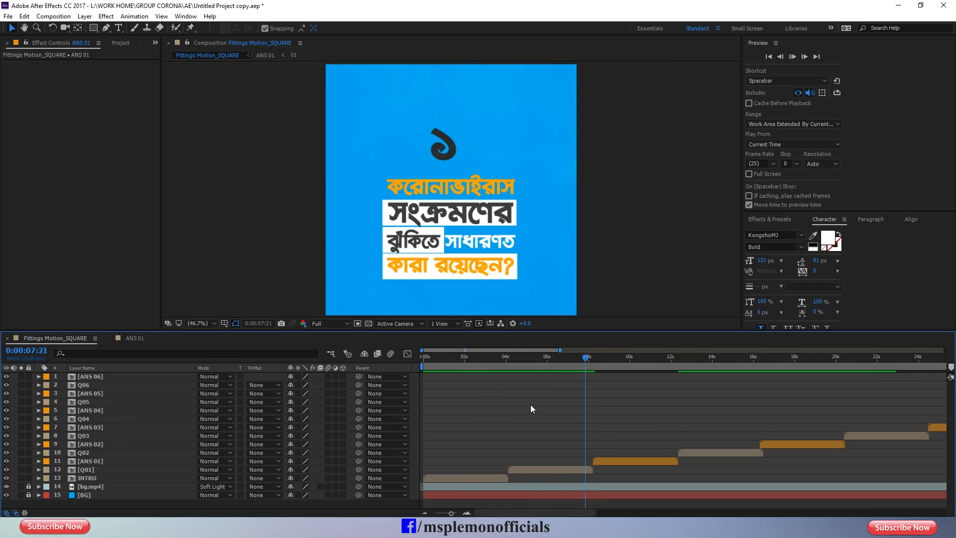
{"action": "key", "text": "space"}
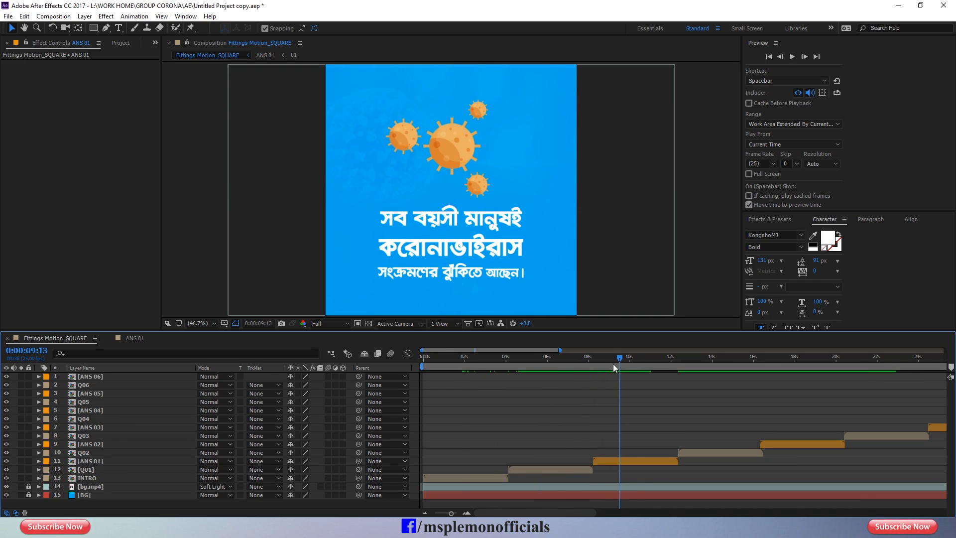
{"action": "left_click_drag", "start_coordinate": [618, 362], "coordinate": [639, 362]}
{"action": "key", "text": "ctrl+s"}
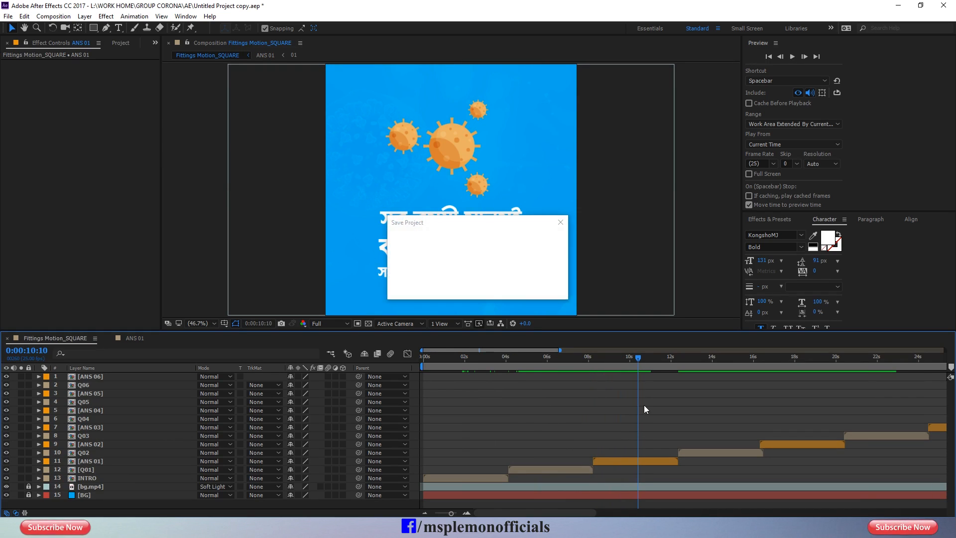
Recolour the first line of the answer text in ANS 01 to dark grey 3D3D3D.
{"action": "double_click", "coordinate": [623, 461]}
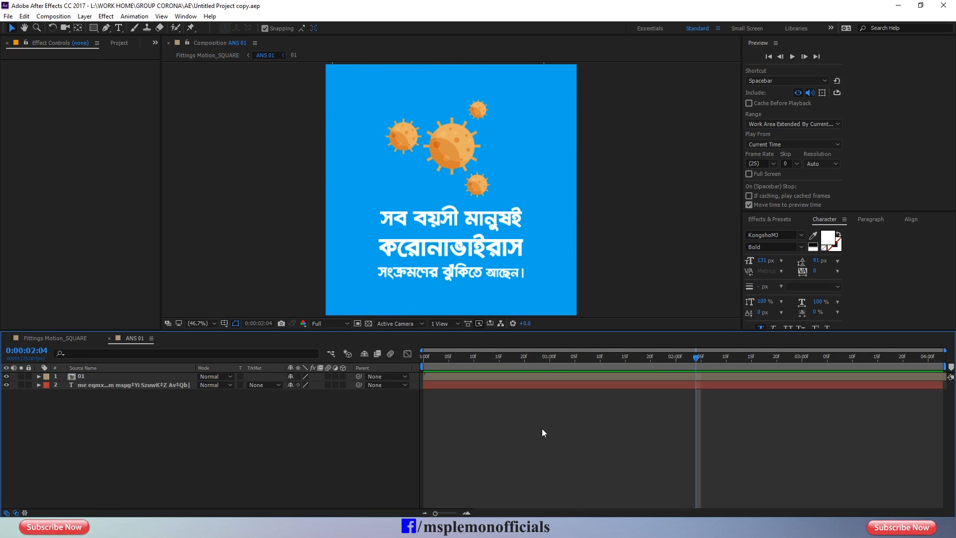
{"action": "double_click", "coordinate": [510, 387]}
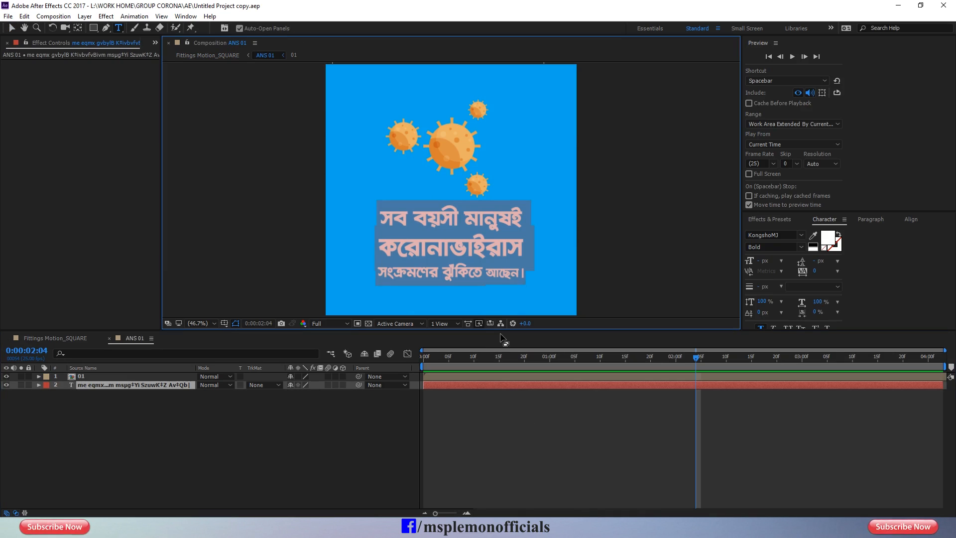
{"action": "left_click", "coordinate": [479, 218]}
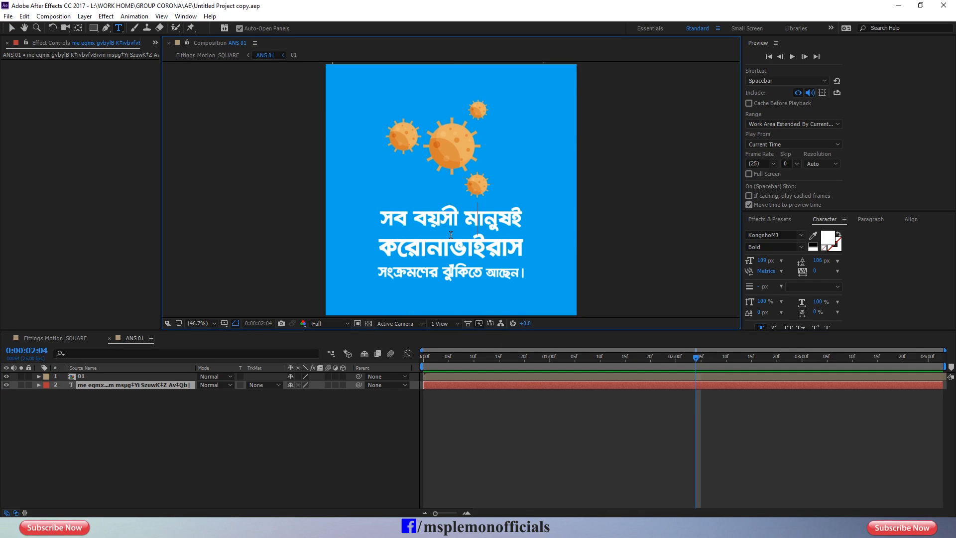
{"action": "left_click_drag", "start_coordinate": [382, 216], "coordinate": [522, 212]}
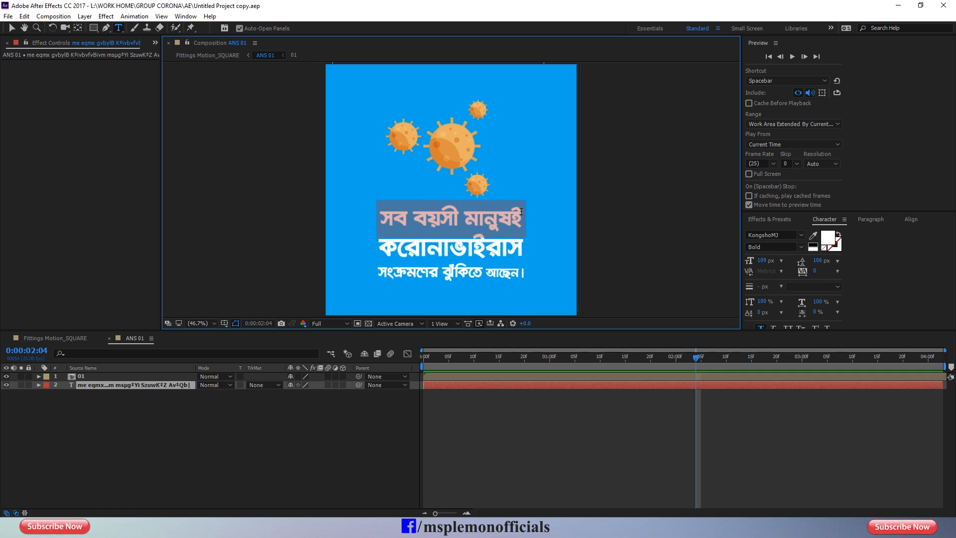
{"action": "left_click", "coordinate": [828, 240]}
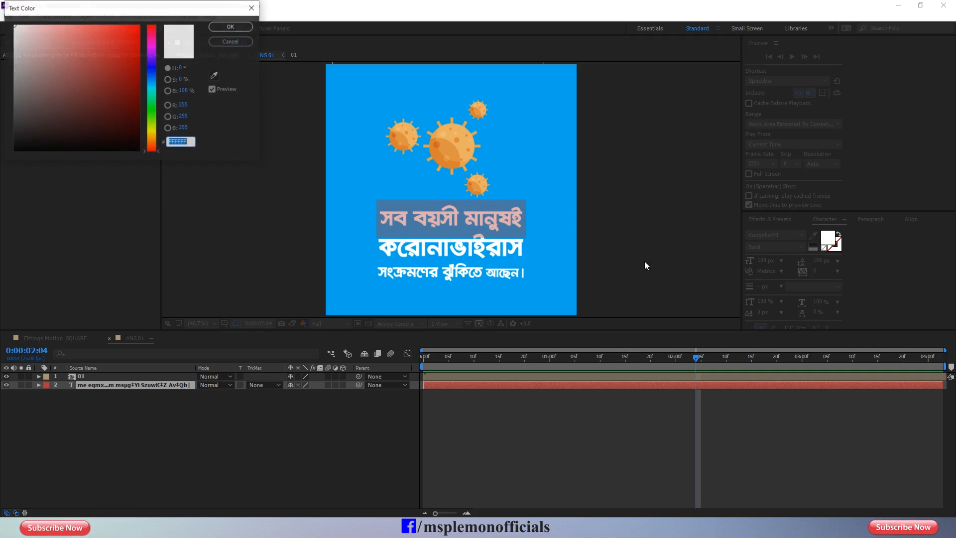
{"action": "left_click_drag", "start_coordinate": [47, 143], "coordinate": [3, 121]}
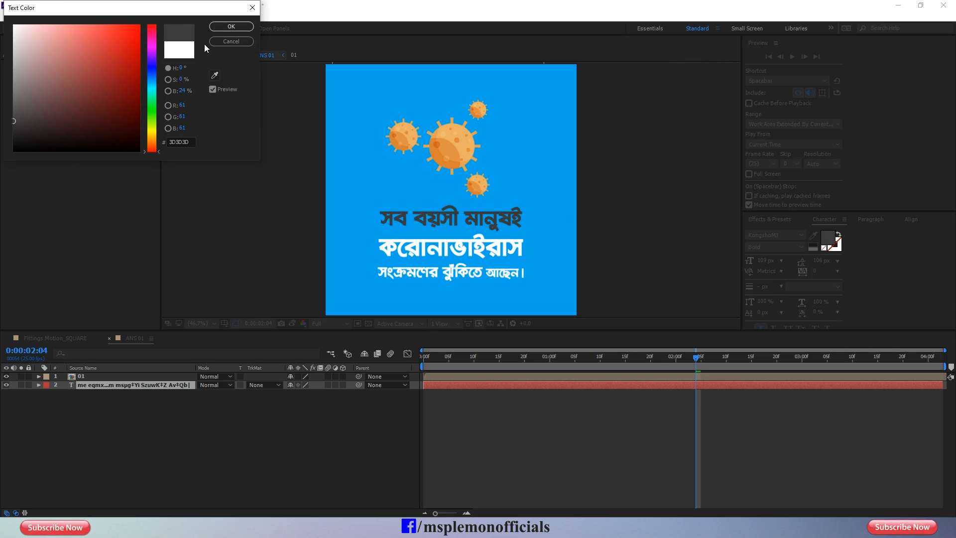
{"action": "left_click", "coordinate": [228, 27]}
{"action": "left_click", "coordinate": [503, 446]}
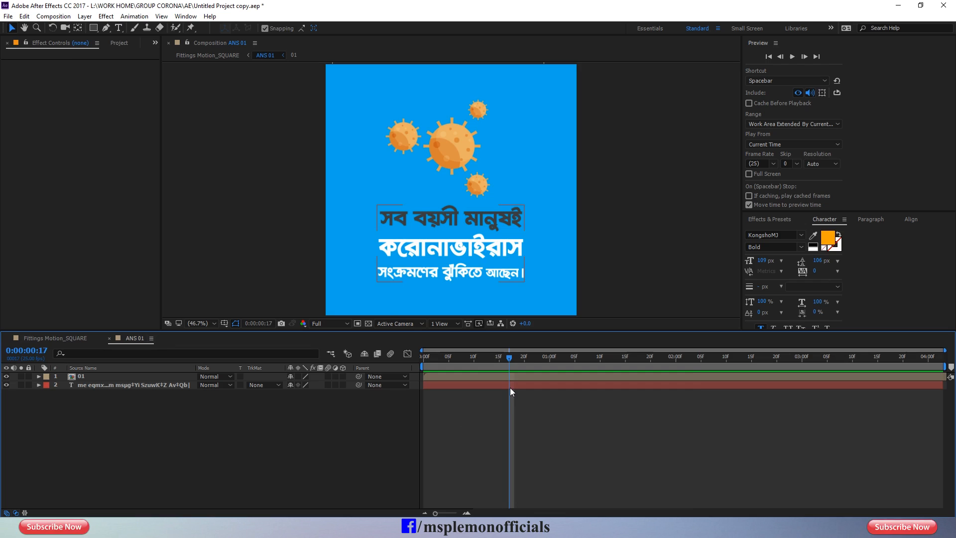
Recolour the first two words of the answer's third line to dark grey 383838.
{"action": "double_click", "coordinate": [510, 387]}
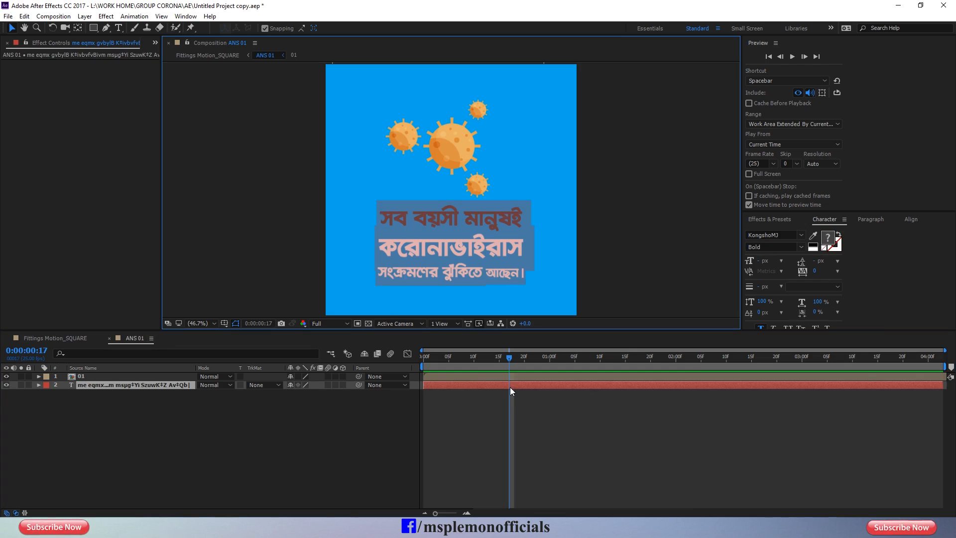
{"action": "left_click_drag", "start_coordinate": [378, 272], "coordinate": [485, 271]}
{"action": "left_click", "coordinate": [834, 239]}
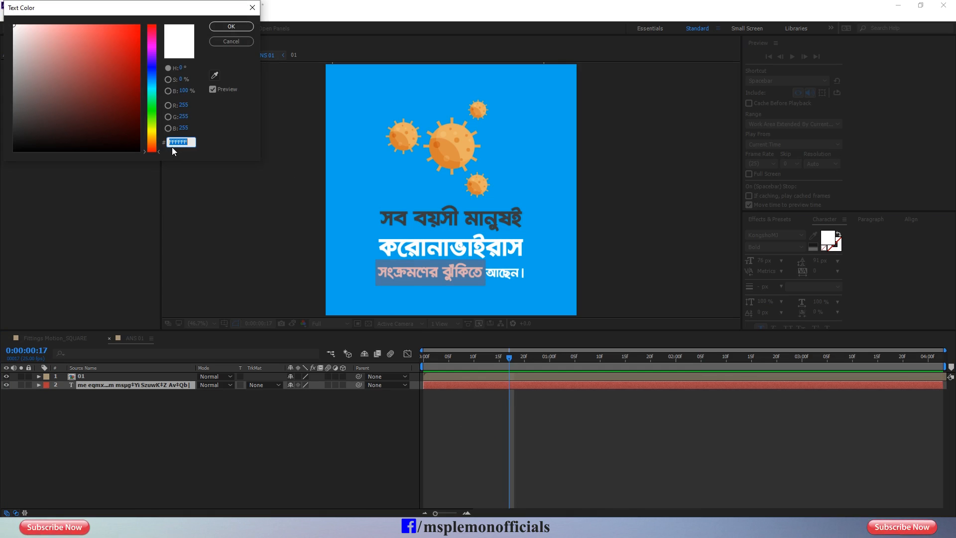
{"action": "left_click_drag", "start_coordinate": [87, 105], "coordinate": [2, 128]}
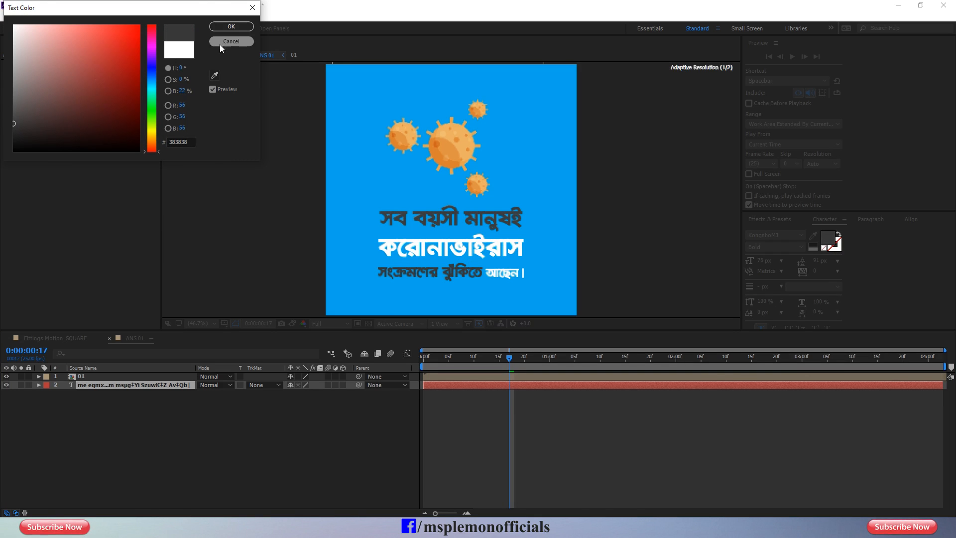
{"action": "left_click", "coordinate": [231, 26]}
Recolour the answer's middle line to orange FFA200.
{"action": "left_click_drag", "start_coordinate": [378, 243], "coordinate": [529, 247]}
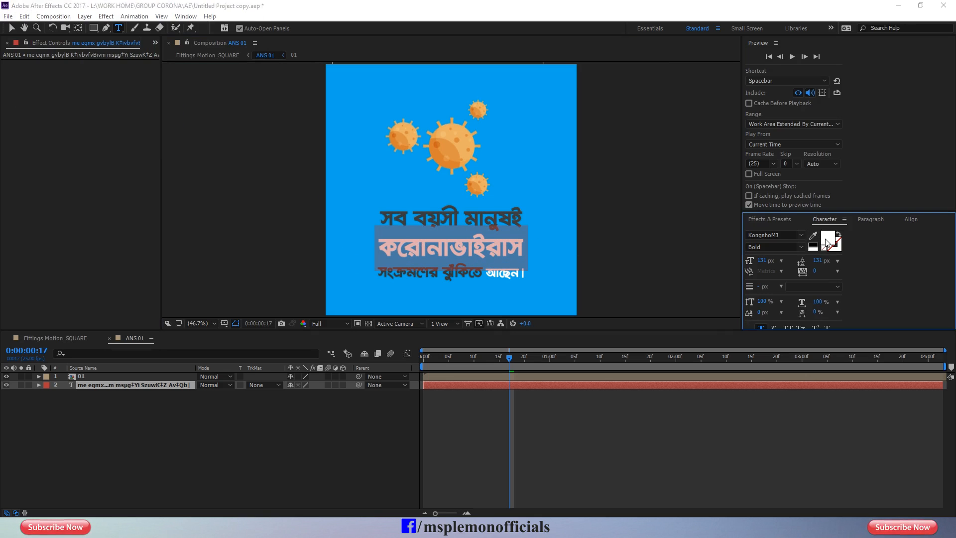
{"action": "left_click", "coordinate": [828, 239]}
{"action": "type", "text": "FFA200"}
{"action": "left_click", "coordinate": [212, 28]}
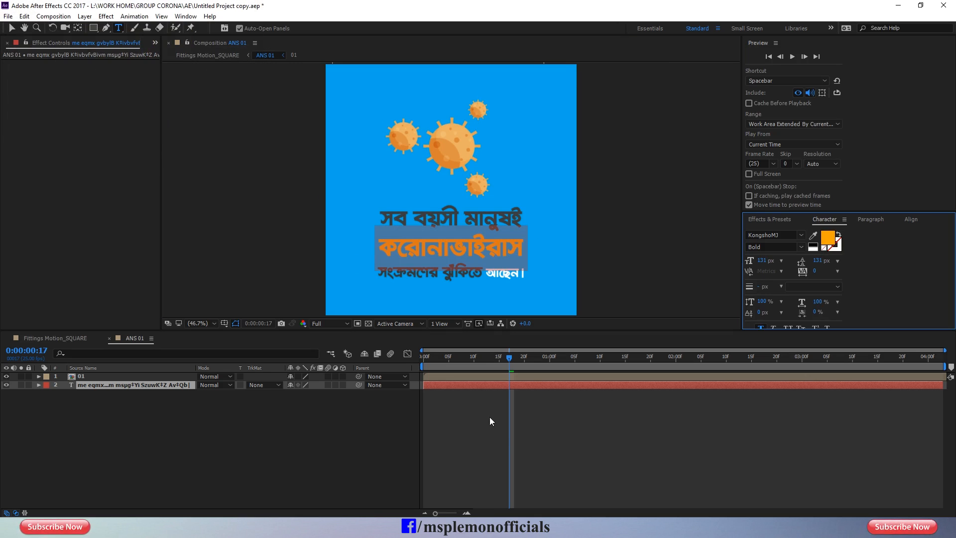
{"action": "left_click", "coordinate": [560, 444]}
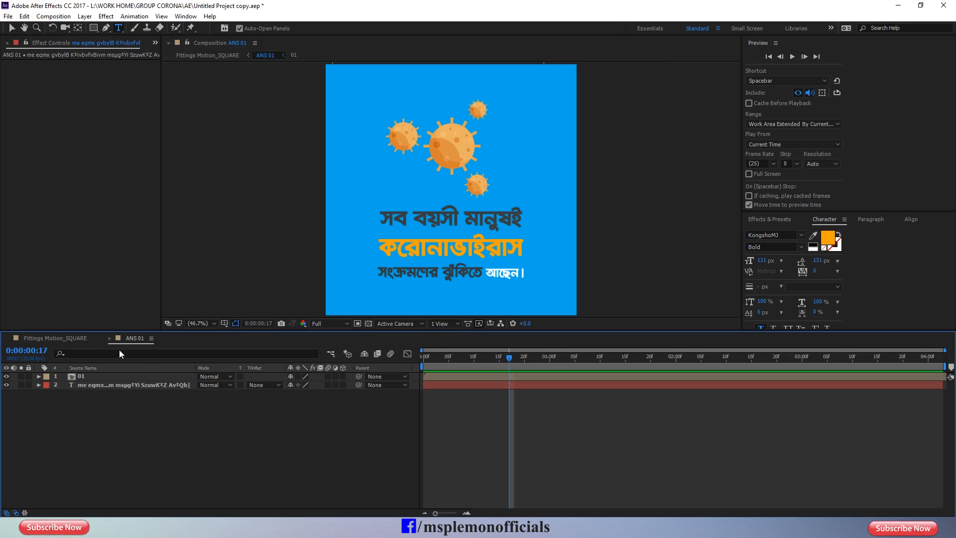
Copy Shape Layer 1, Shape Layer 3 and Shape Layer 2 from the Q01 composition.
{"action": "left_click", "coordinate": [83, 337]}
{"action": "double_click", "coordinate": [563, 469]}
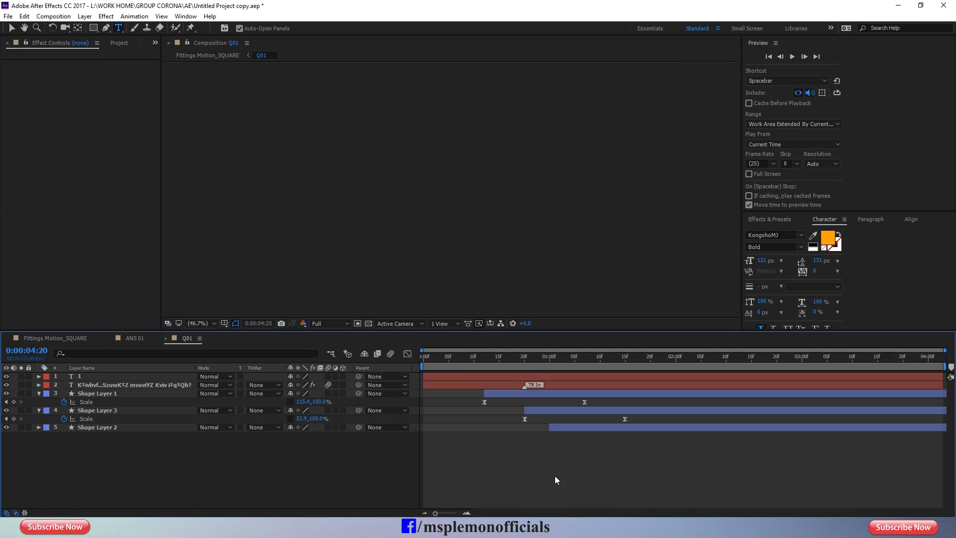
{"action": "left_click", "coordinate": [547, 396]}
{"action": "left_click", "coordinate": [573, 429], "text": "shift"}
{"action": "key", "text": "ctrl+c"}
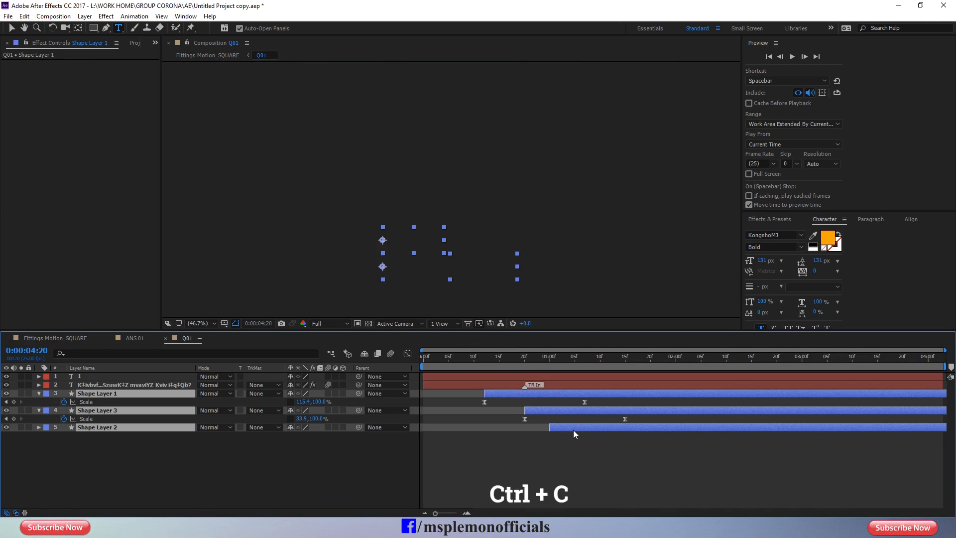
Paste the copied shape layers into ANS 01 at the first frame and place them beneath the answer text layer.
{"action": "left_click", "coordinate": [164, 339]}
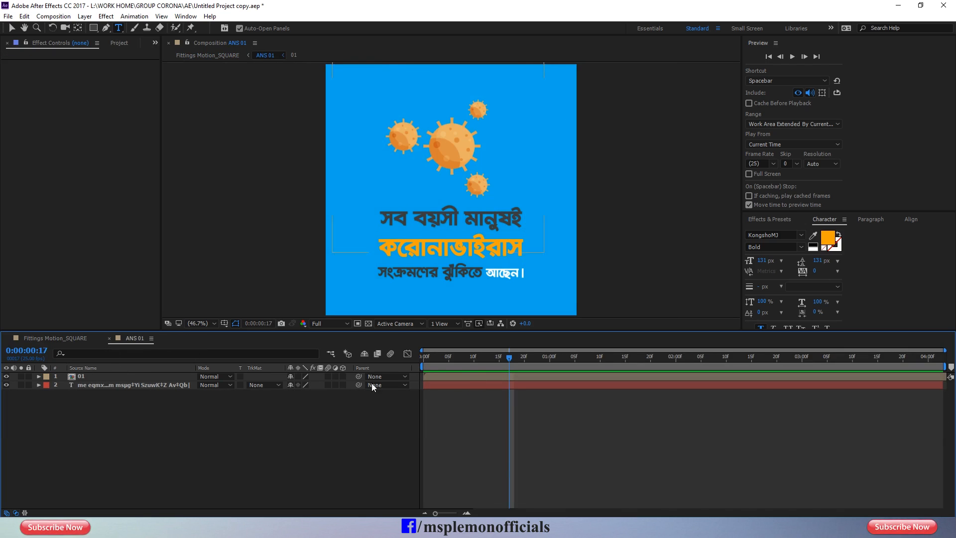
{"action": "key", "text": "Home"}
{"action": "left_click", "coordinate": [127, 385]}
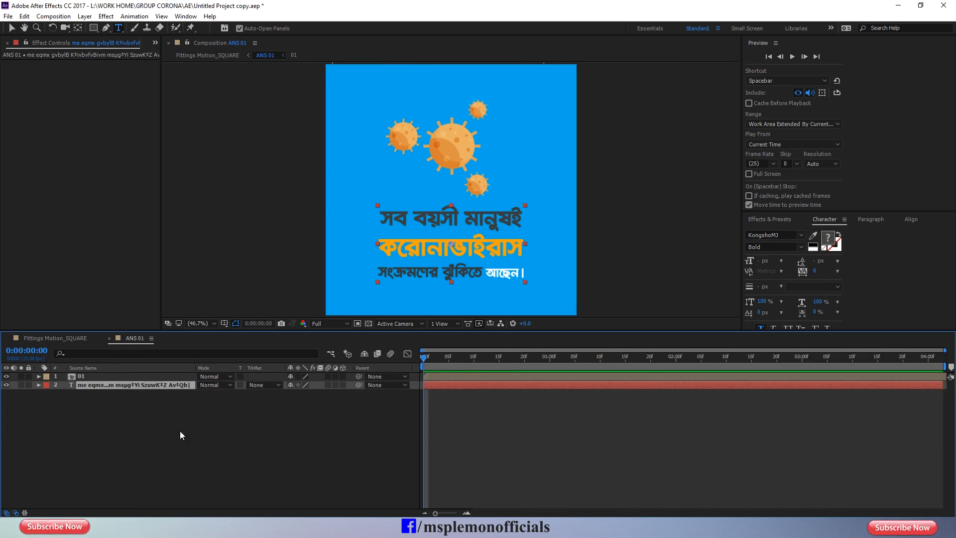
{"action": "key", "text": "ctrl+v"}
{"action": "left_click_drag", "start_coordinate": [128, 395], "coordinate": [125, 434]}
Preview the highlight boxes in ANS 01 and delete Shape Layer 3 from behind the answer's middle line.
{"action": "left_click", "coordinate": [463, 454]}
{"action": "left_click_drag", "start_coordinate": [465, 366], "coordinate": [664, 370]}
{"action": "key", "text": "space"}
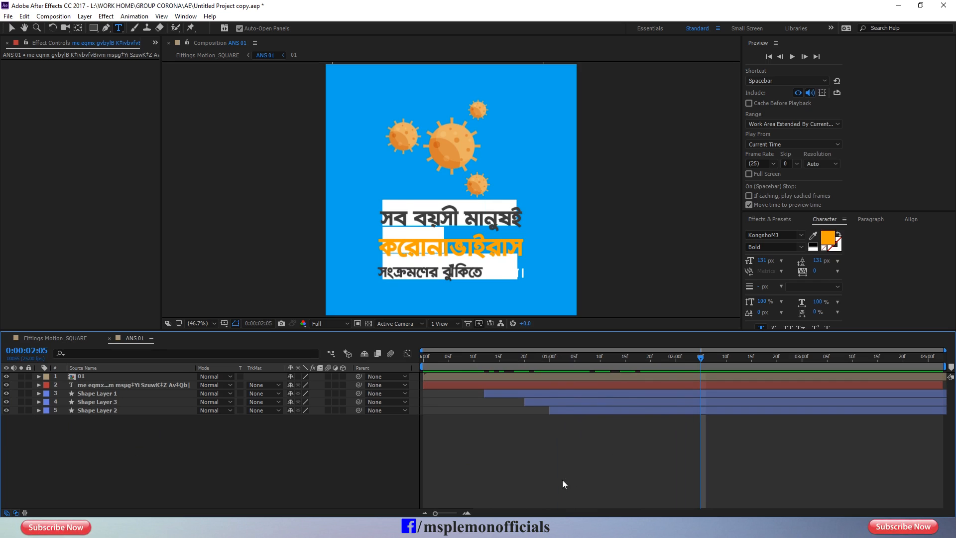
{"action": "left_click", "coordinate": [548, 402]}
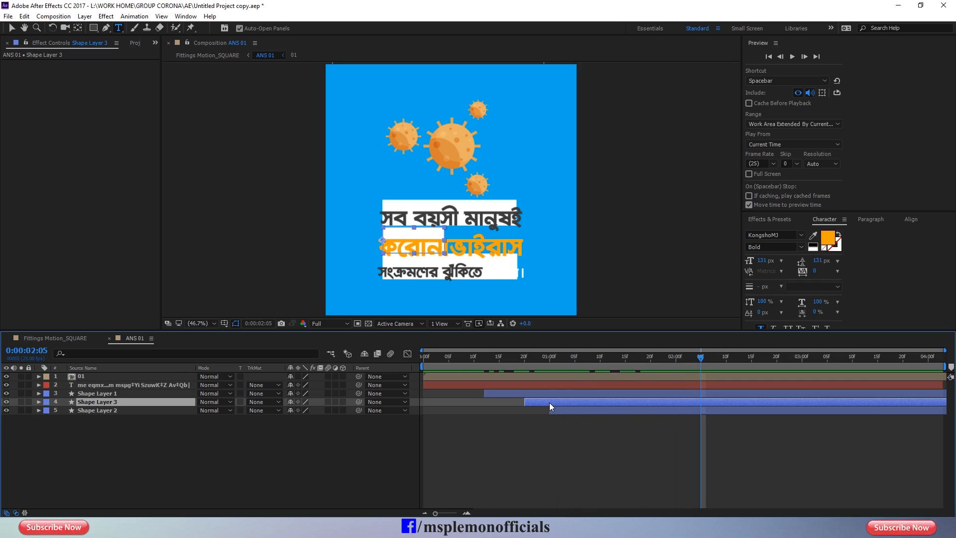
{"action": "key", "text": "Delete"}
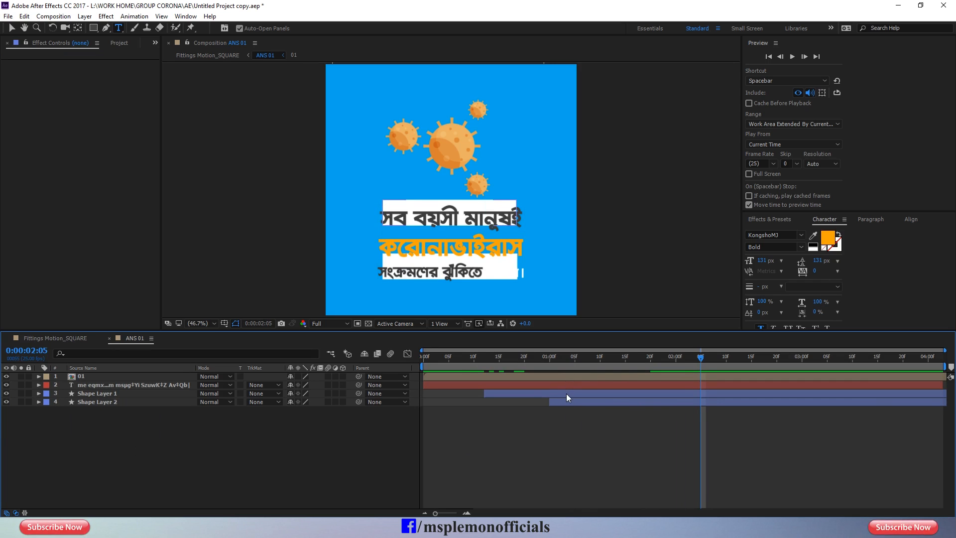
Align Shape Layer 1 behind the first text line and set its end scale keyframe at 0:00:01:07 to about 128.2, 115.4%.
{"action": "left_click", "coordinate": [567, 393]}
{"action": "key", "text": "u"}
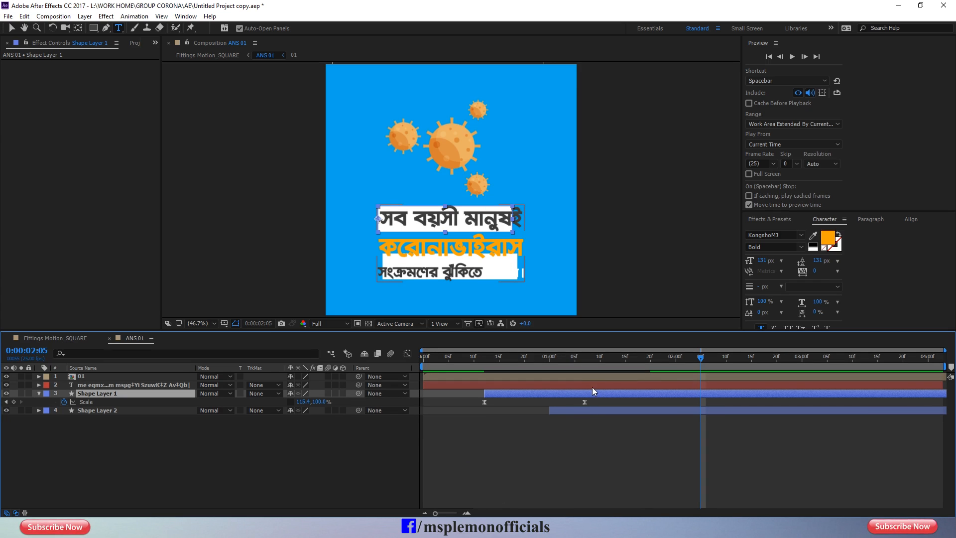
{"action": "key", "text": "j"}
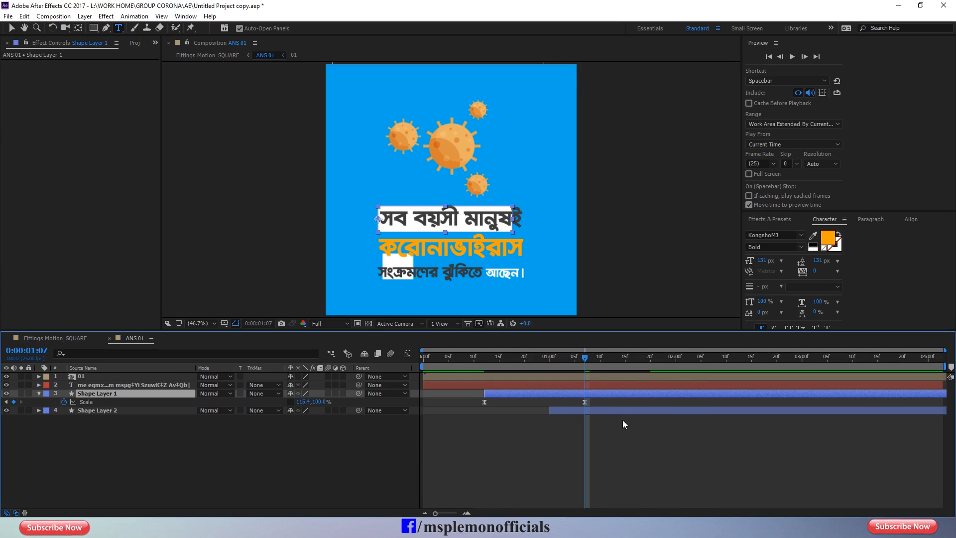
{"action": "left_click", "coordinate": [12, 28]}
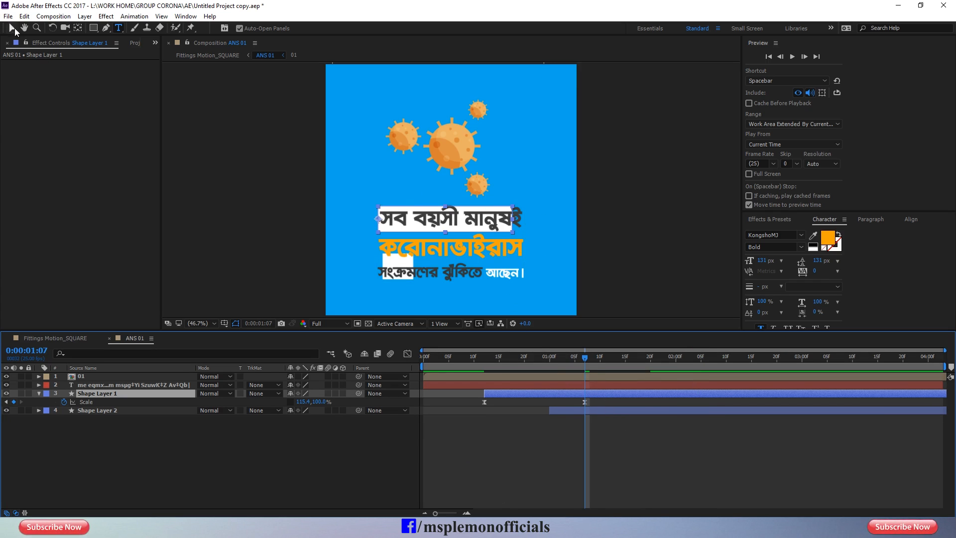
{"action": "left_click_drag", "start_coordinate": [511, 219], "coordinate": [523, 220]}
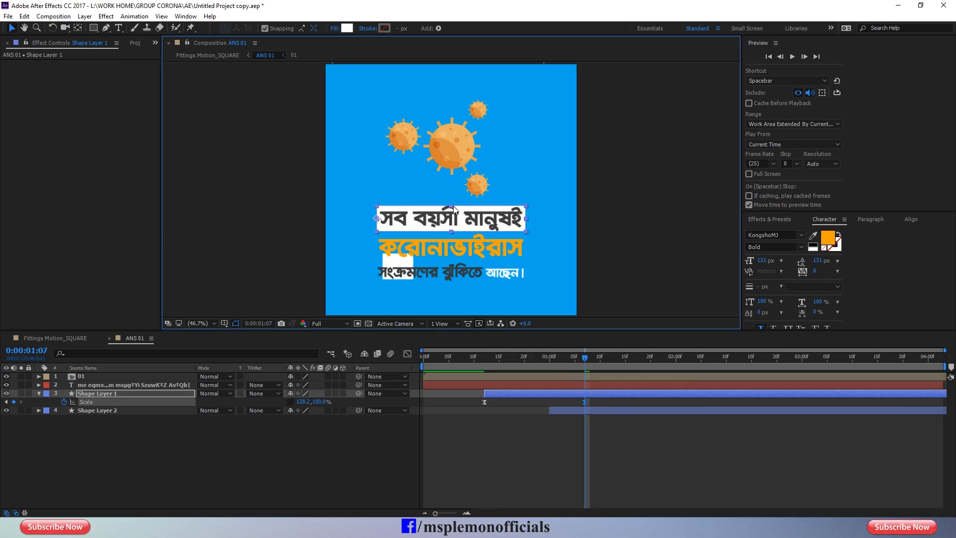
{"action": "left_click_drag", "start_coordinate": [451, 204], "coordinate": [452, 204]}
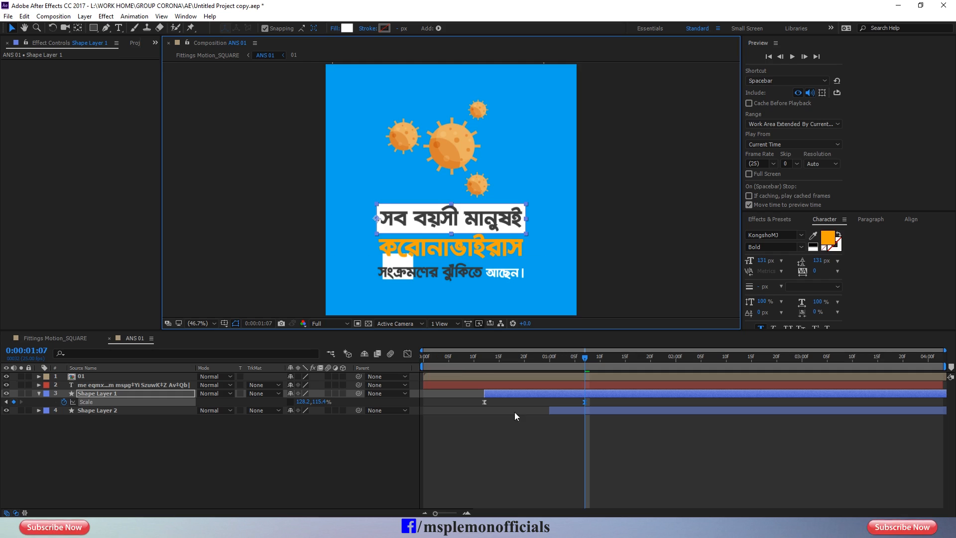
{"action": "left_click", "coordinate": [499, 456]}
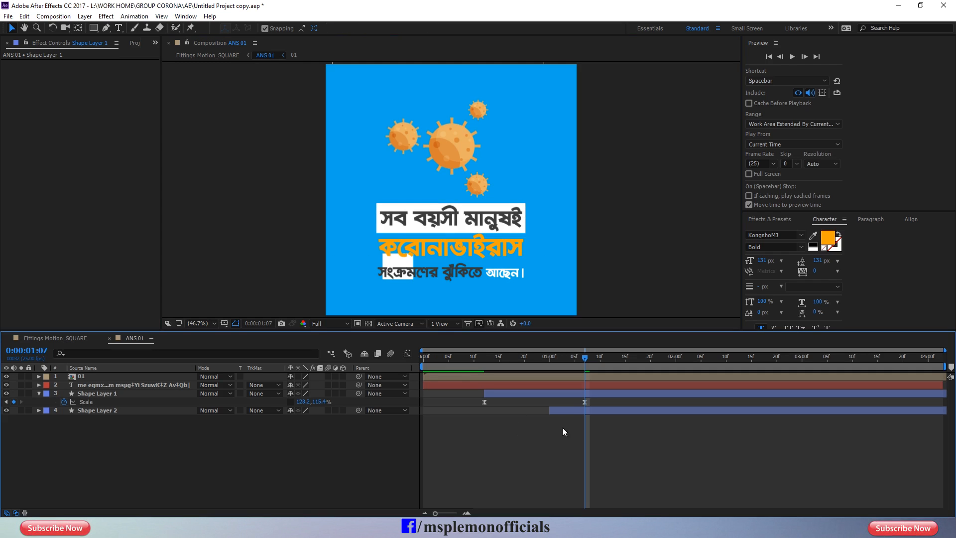
Align Shape Layer 2 behind the third line's dark words and set its end scale keyframe at 0:00:01:20 to about 59.4% width.
{"action": "left_click", "coordinate": [572, 412]}
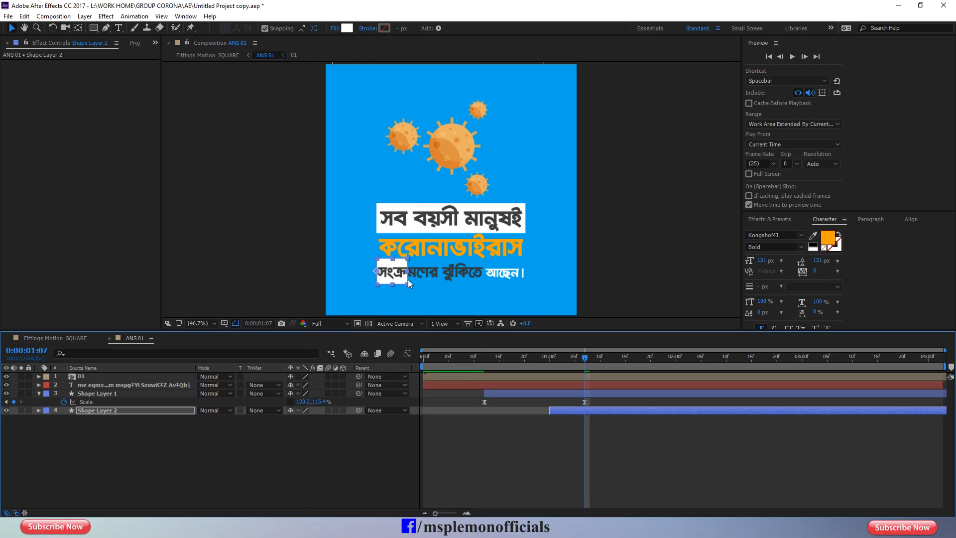
{"action": "key", "text": "u"}
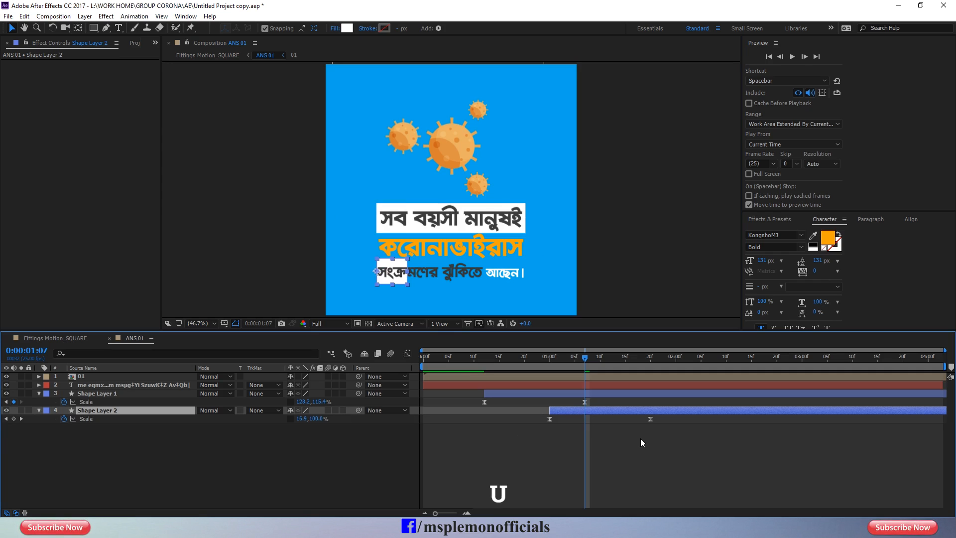
{"action": "key", "text": "k"}
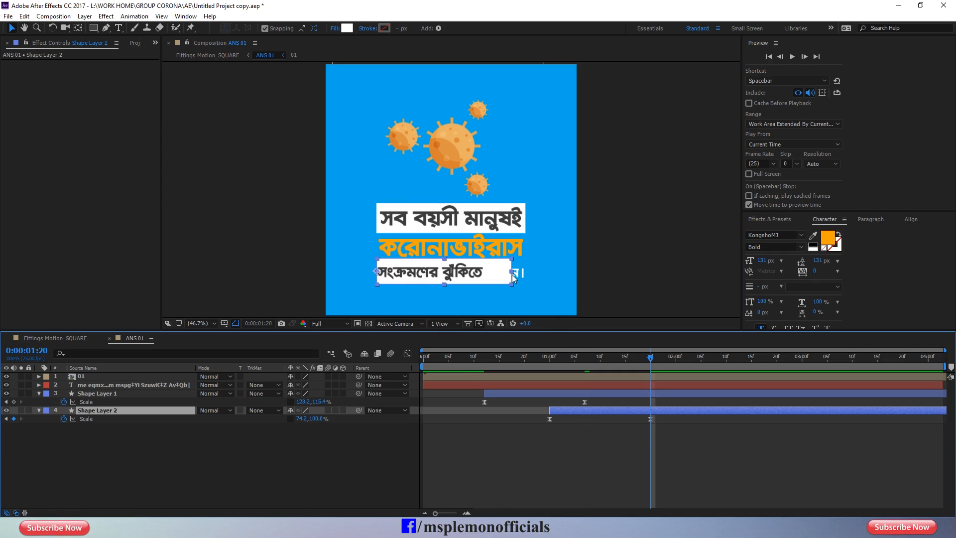
{"action": "left_click_drag", "start_coordinate": [512, 274], "coordinate": [477, 276]}
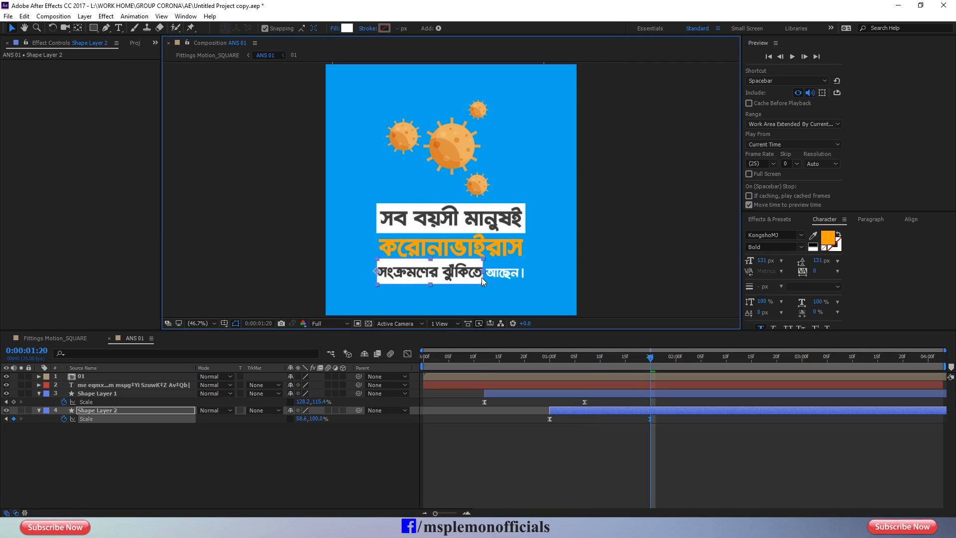
{"action": "left_click", "coordinate": [543, 472]}
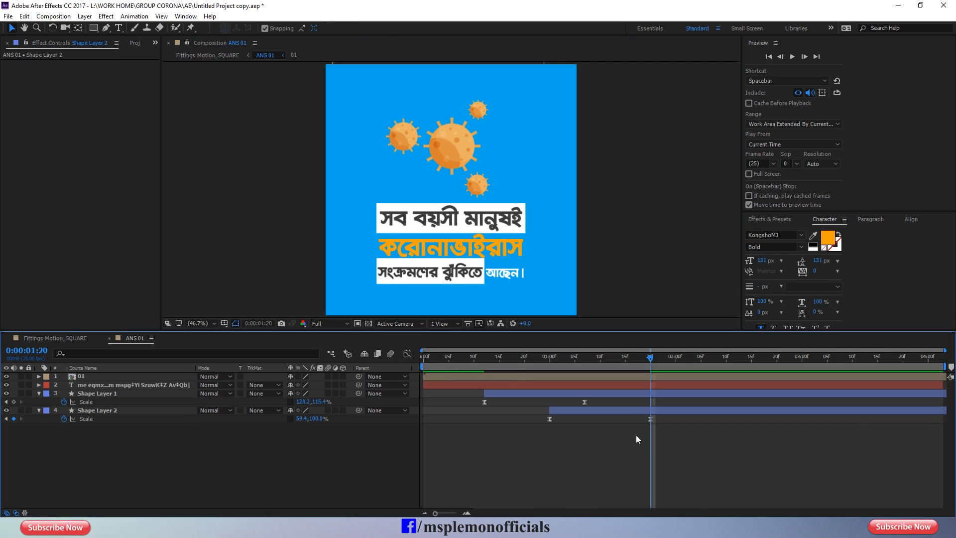
{"action": "left_click", "coordinate": [641, 409]}
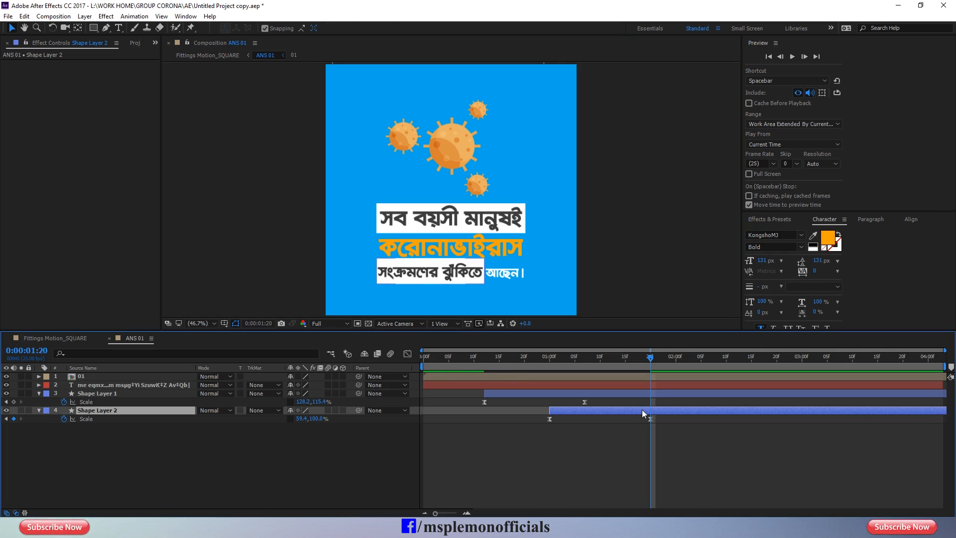
{"action": "left_click", "coordinate": [649, 458]}
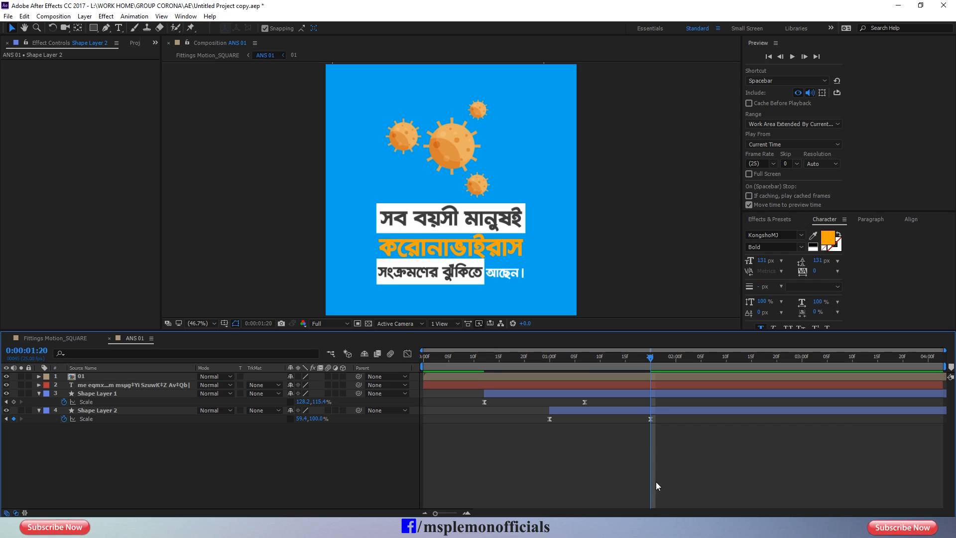
Collapse the layers' keyframe rows in ANS 01 and preview the highlight box animation from the first frame.
{"action": "key", "text": "Home"}
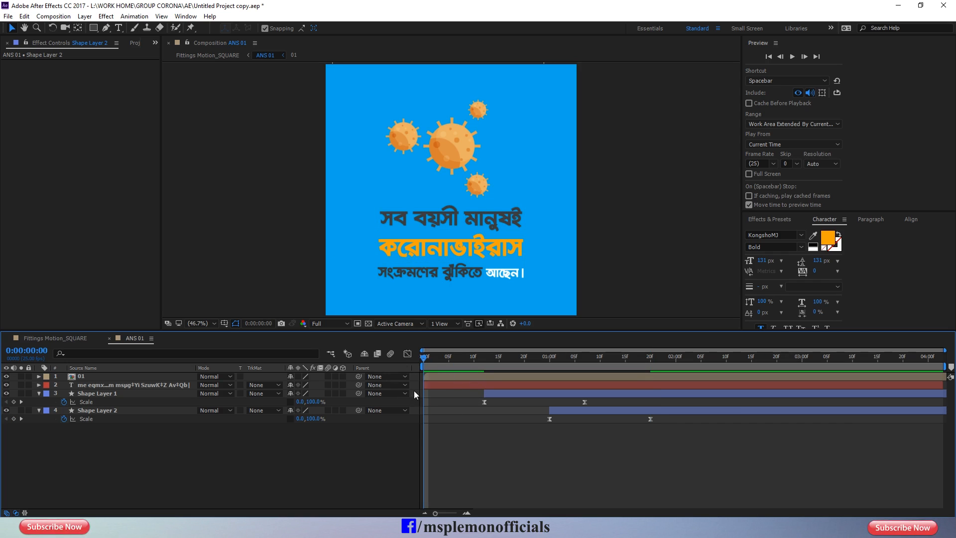
{"action": "key", "text": "ctrl+a"}
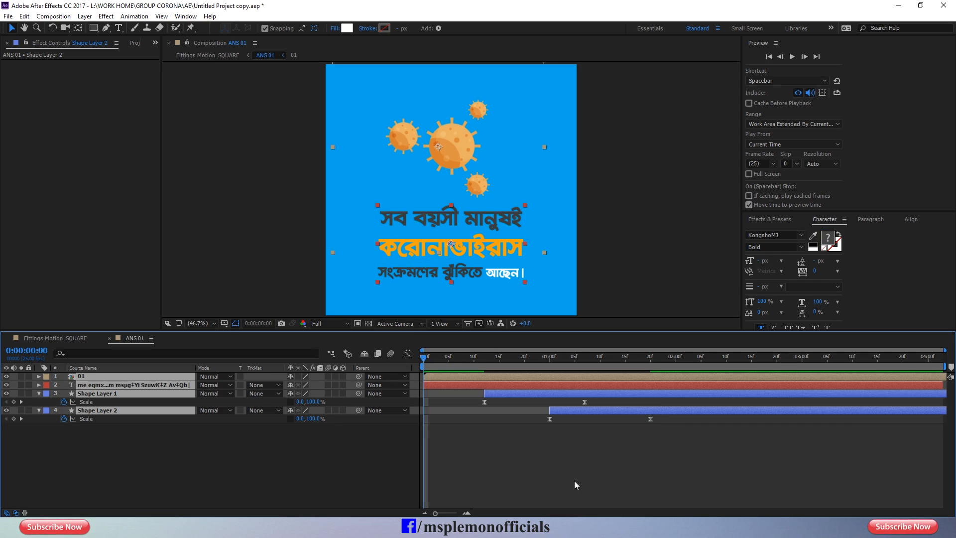
{"action": "key", "text": "u"}
{"action": "left_click", "coordinate": [563, 461]}
{"action": "key", "text": "space"}
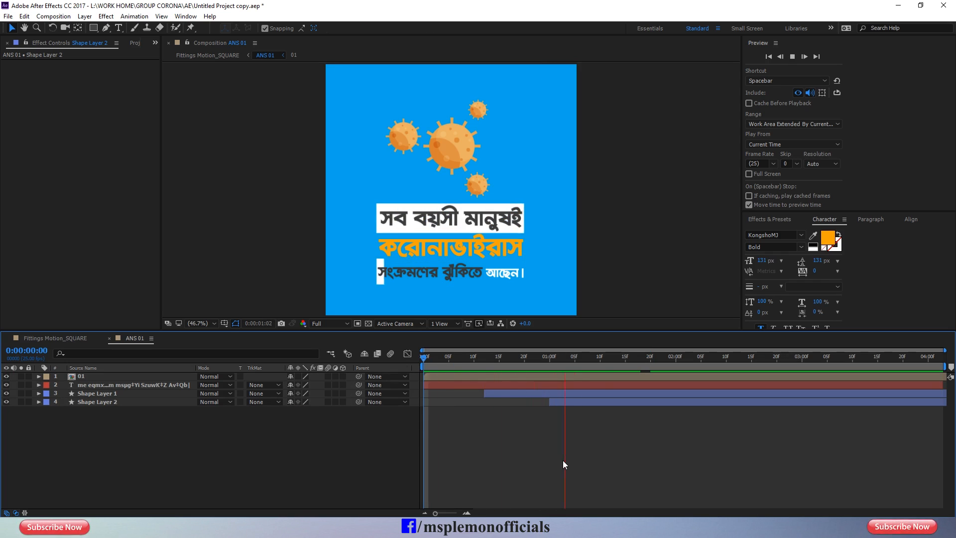
{"action": "key", "text": "space"}
{"action": "left_click_drag", "start_coordinate": [459, 359], "coordinate": [422, 364]}
{"action": "key", "text": "space"}
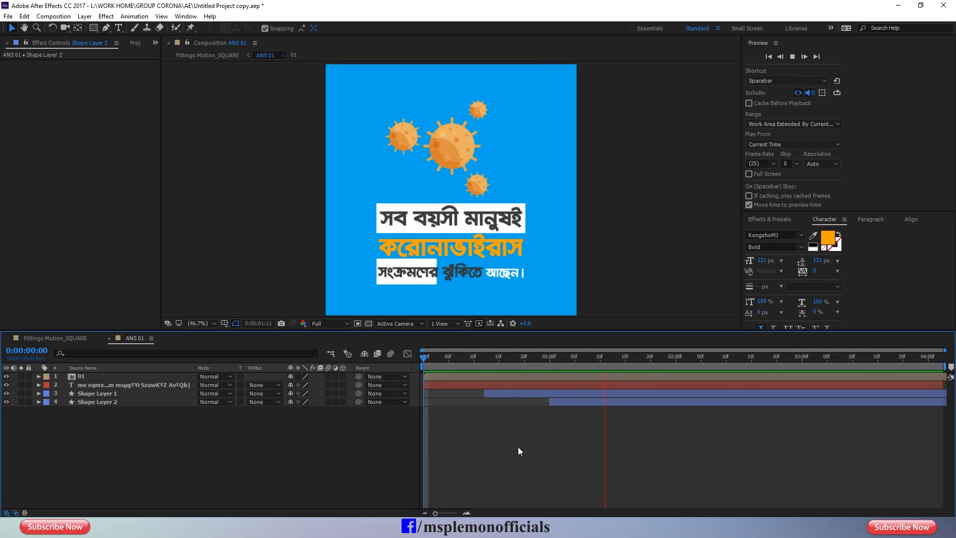
{"action": "key", "text": "space"}
Return to the Fittings Motion_SQUARE composition and open the Q01 precomp from its timeline.
{"action": "left_click", "coordinate": [489, 385]}
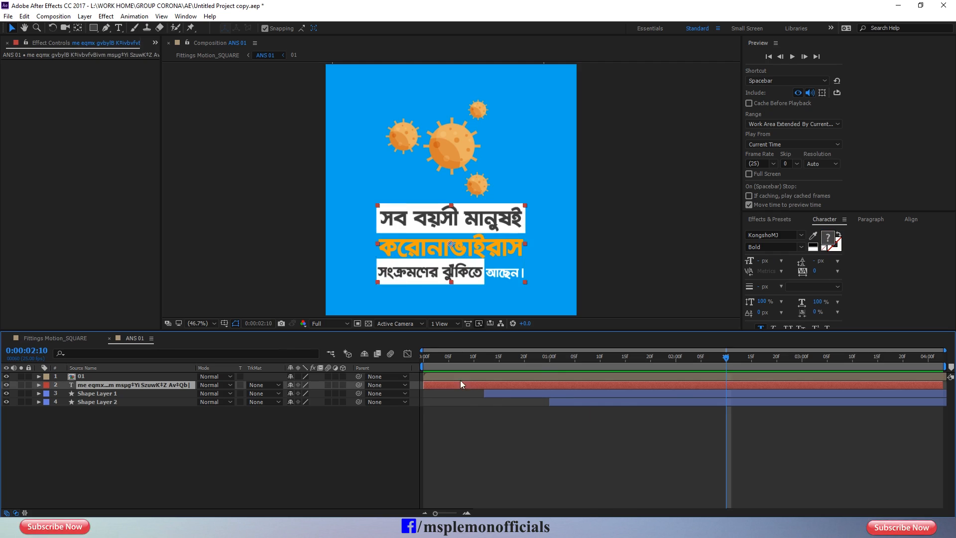
{"action": "key", "text": "Home"}
{"action": "left_click", "coordinate": [188, 17]}
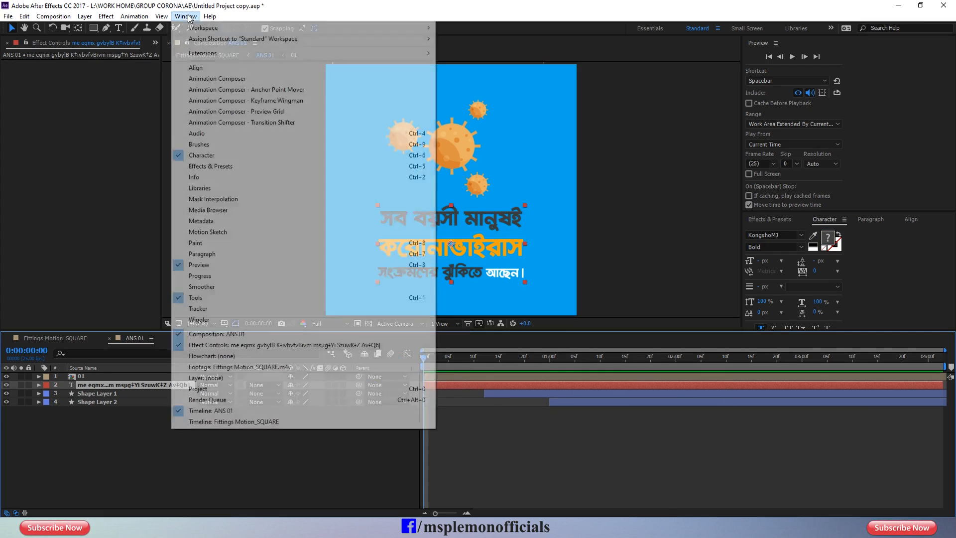
{"action": "left_click", "coordinate": [243, 452]}
{"action": "left_click", "coordinate": [89, 340]}
{"action": "left_click_drag", "start_coordinate": [499, 358], "coordinate": [533, 364]}
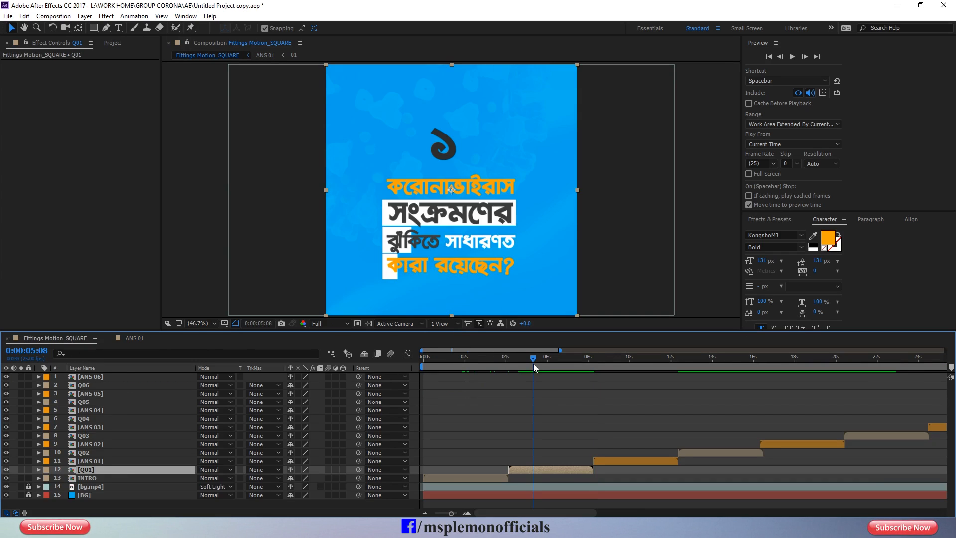
{"action": "double_click", "coordinate": [544, 467]}
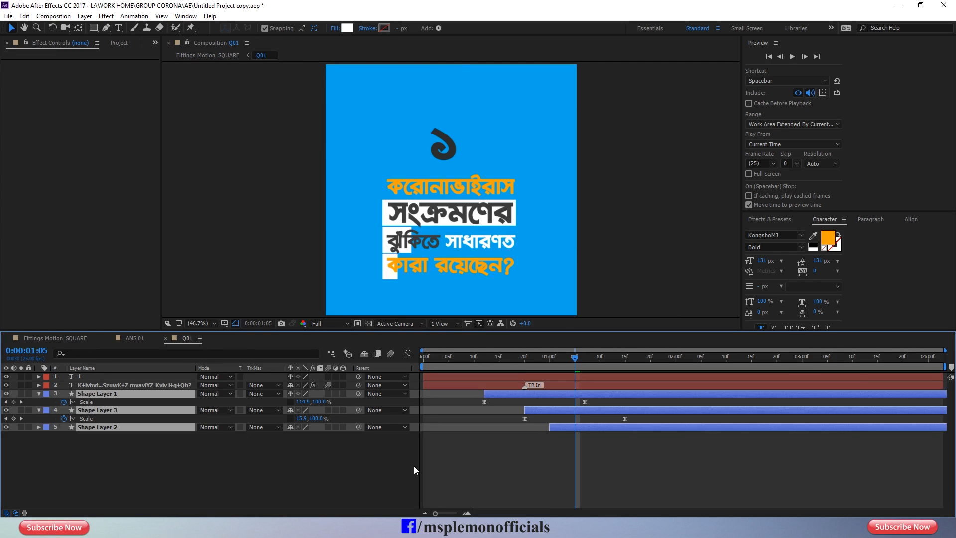
Copy all Animation Composer presets from Q01's question text layer, including its Fade & Position in transition.
{"action": "left_click", "coordinate": [543, 384]}
{"action": "left_click", "coordinate": [185, 16]}
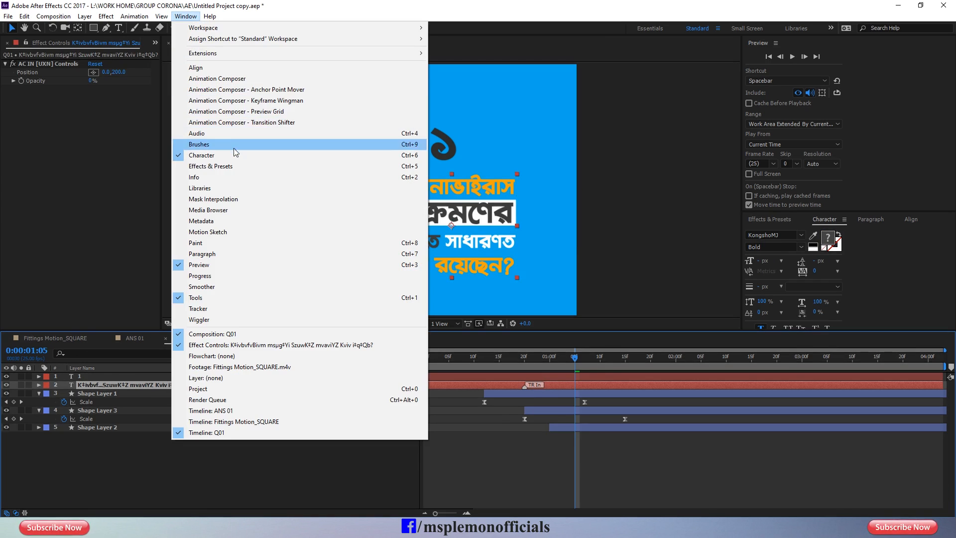
{"action": "left_click", "coordinate": [224, 81]}
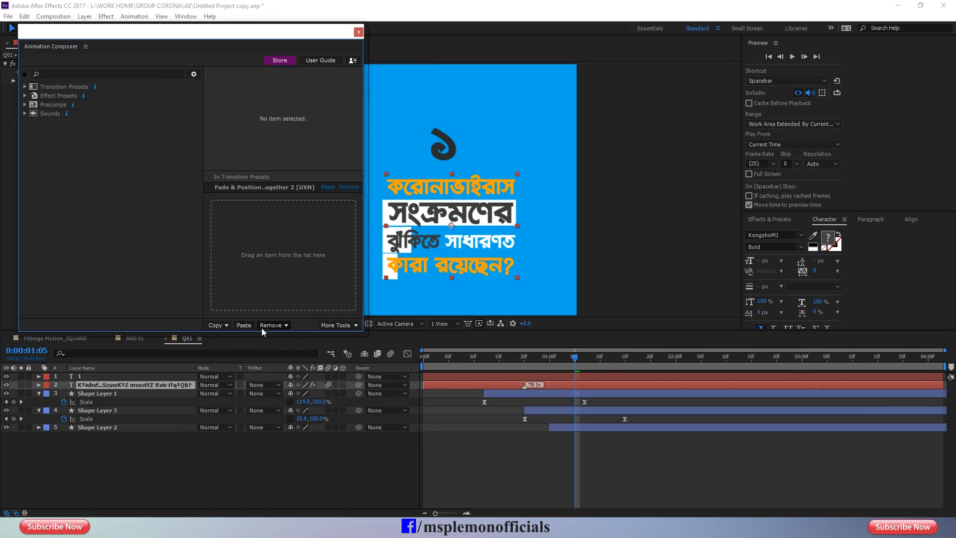
{"action": "left_click", "coordinate": [221, 325]}
{"action": "left_click", "coordinate": [222, 335]}
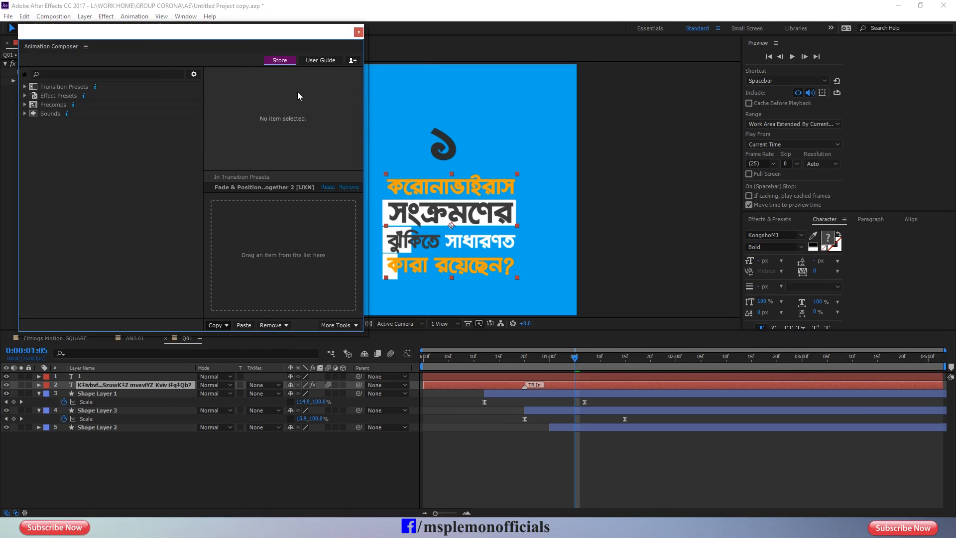
{"action": "left_click_drag", "start_coordinate": [274, 32], "coordinate": [263, 12]}
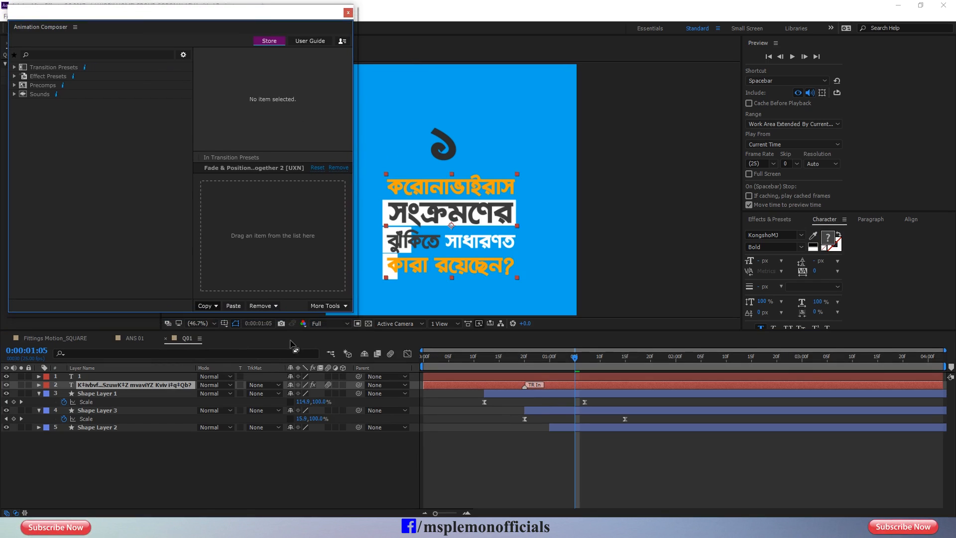
Paste the copied Animation Composer transition onto the answer text layer in ANS 01 and close Animation Composer.
{"action": "left_click", "coordinate": [141, 343]}
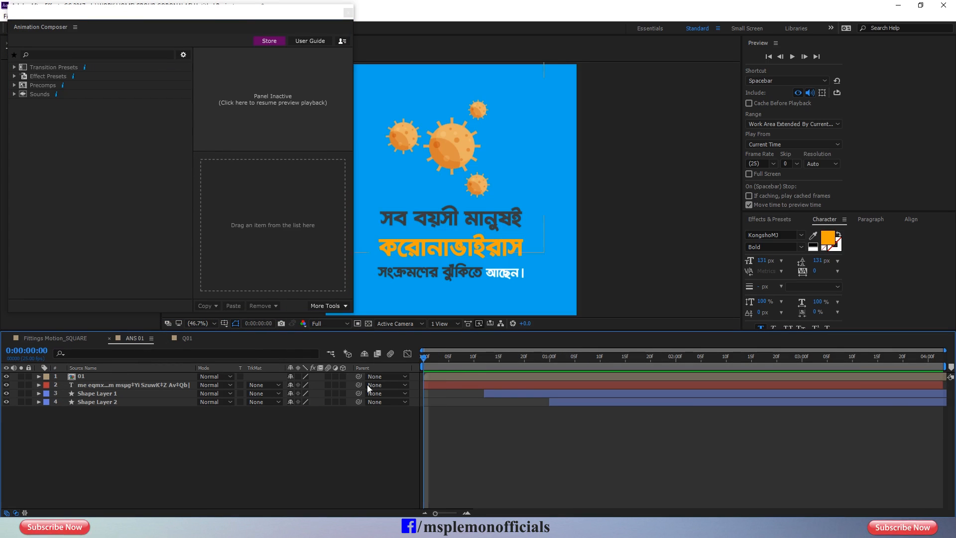
{"action": "left_click", "coordinate": [429, 389]}
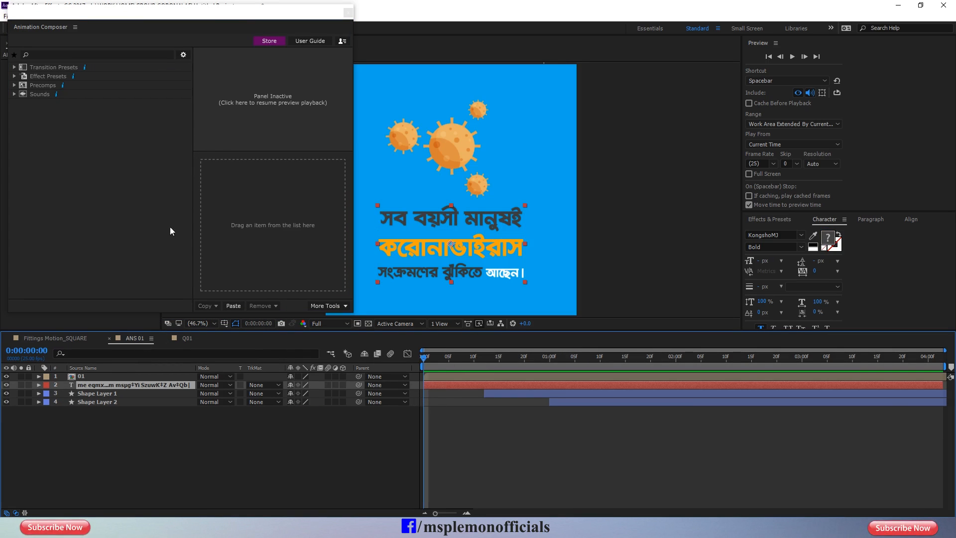
{"action": "left_click", "coordinate": [233, 307]}
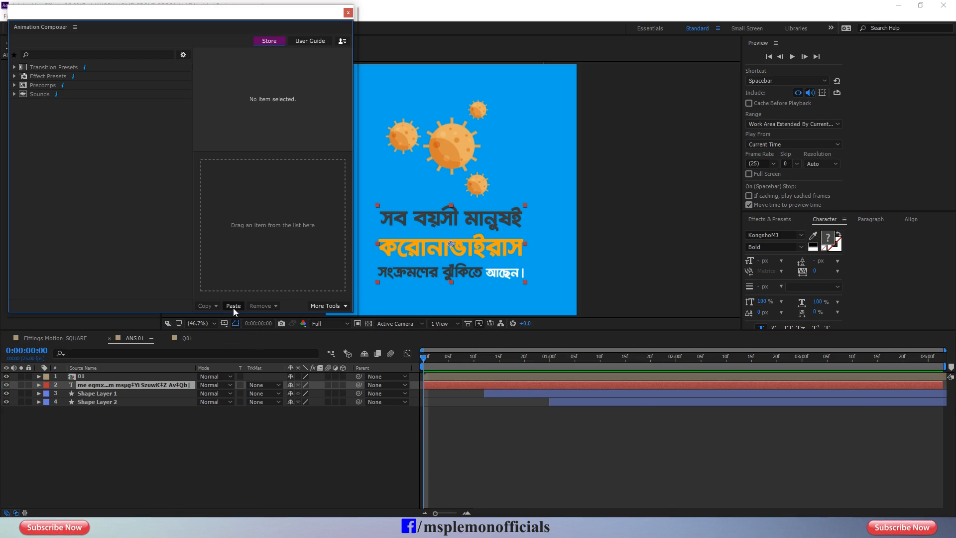
{"action": "left_click", "coordinate": [39, 385]}
{"action": "left_click", "coordinate": [348, 13]}
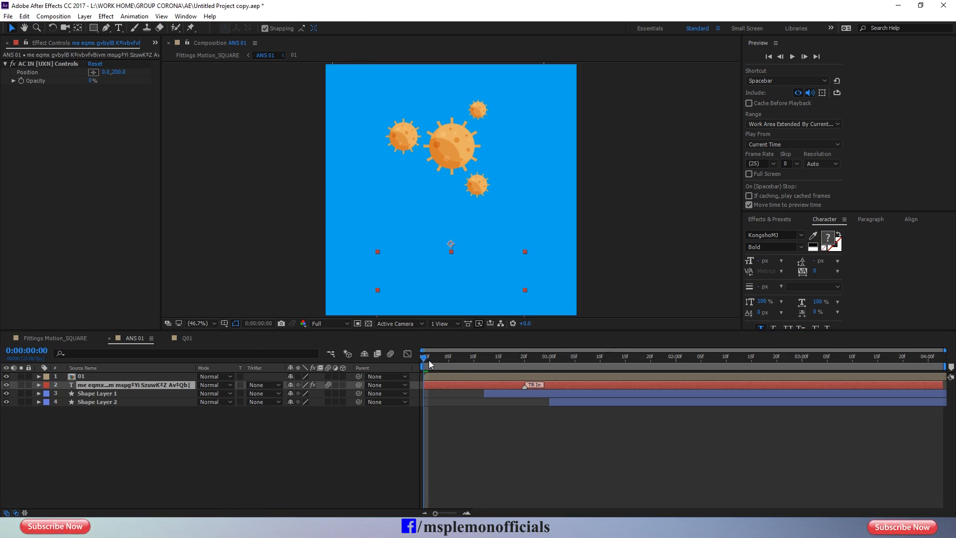
Preview ANS 01 to check the answer text's entrance against the timing of the highlight boxes.
{"action": "key", "text": "space"}
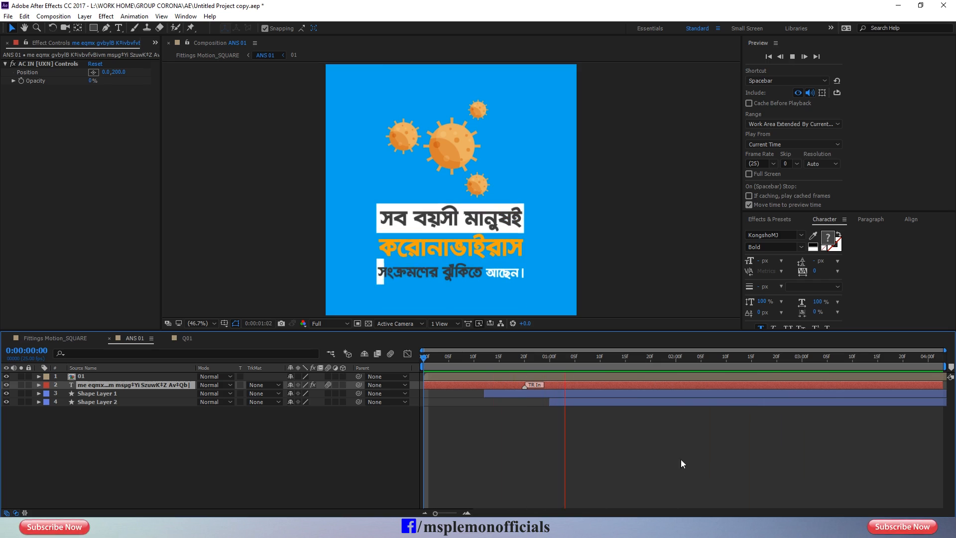
{"action": "left_click", "coordinate": [597, 460]}
{"action": "left_click", "coordinate": [588, 395]}
{"action": "key", "text": "u"}
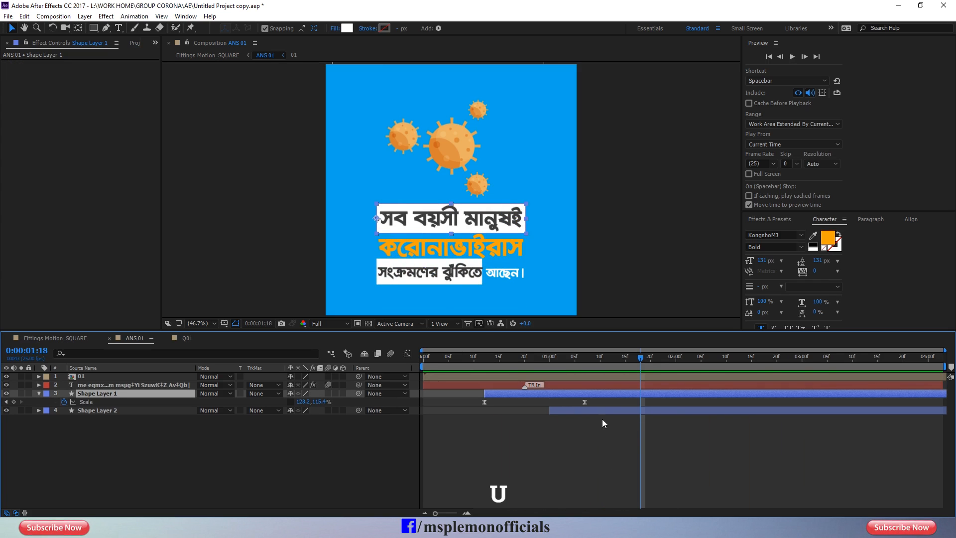
{"action": "key", "text": "u"}
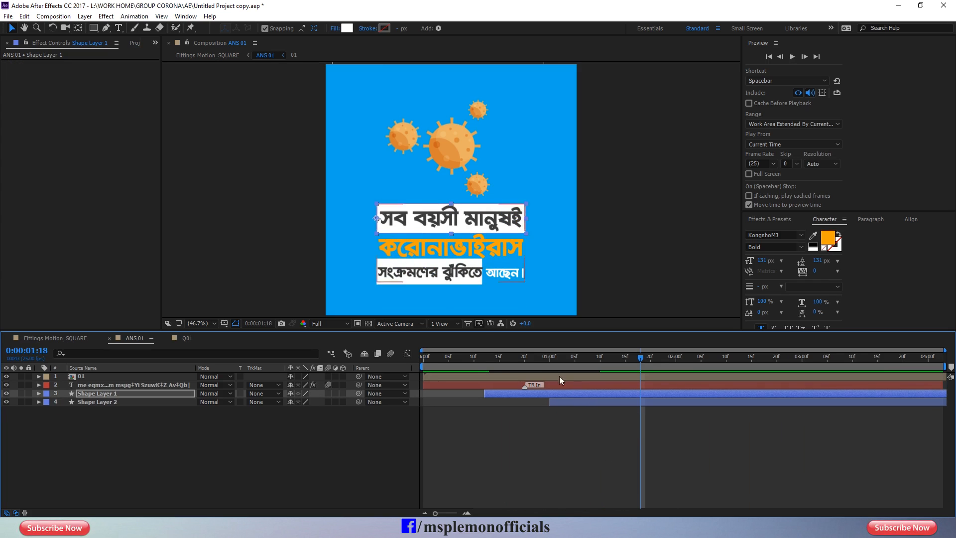
{"action": "left_click", "coordinate": [466, 359]}
{"action": "key", "text": "space"}
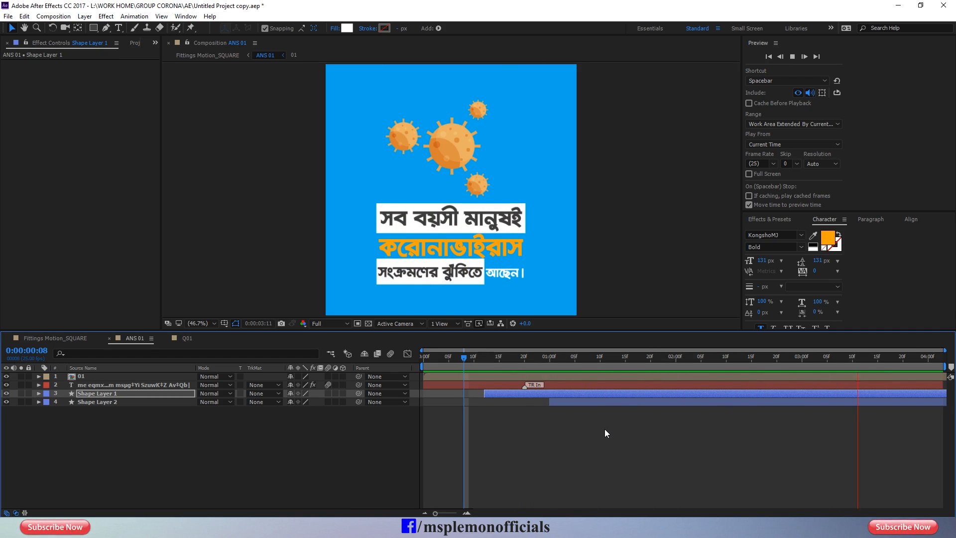
{"action": "key", "text": "space"}
{"action": "key", "text": "Home"}
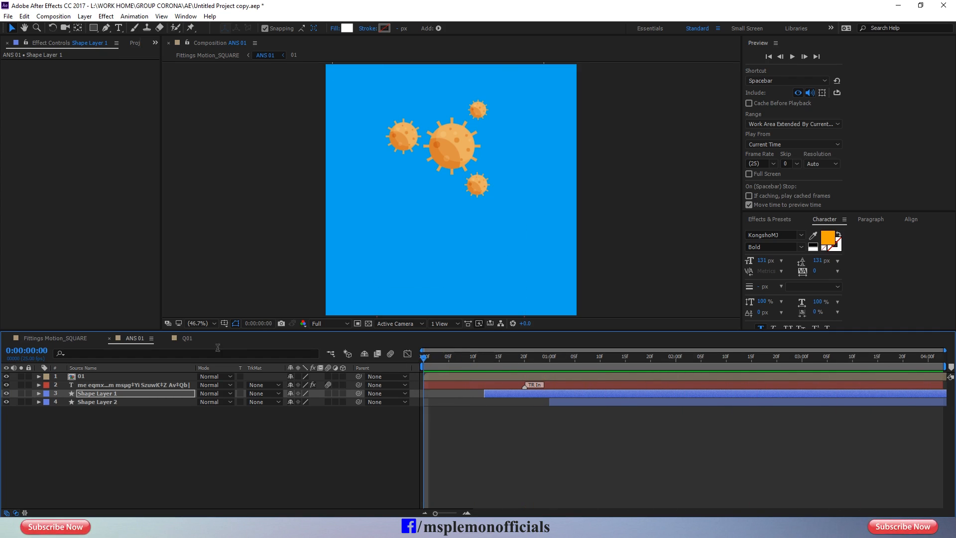
{"action": "key", "text": "space"}
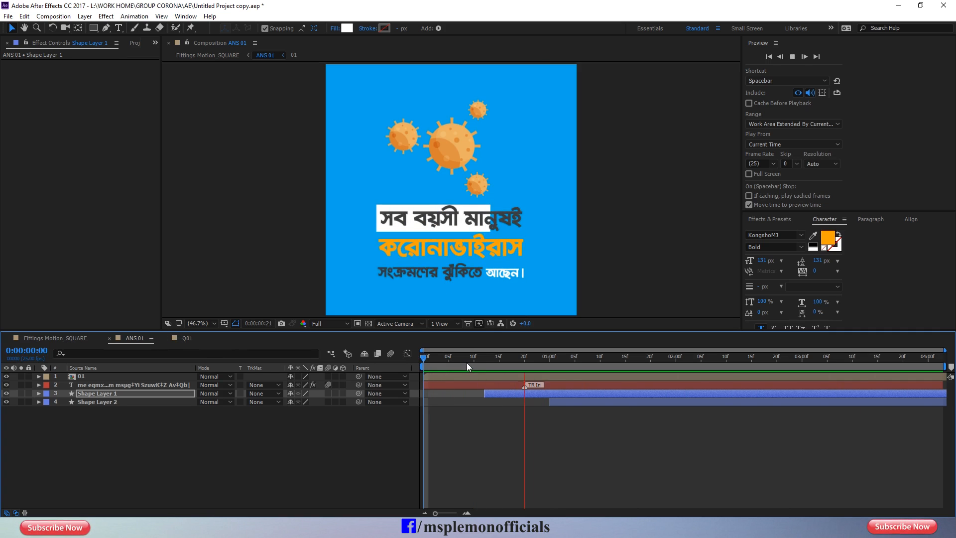
{"action": "key", "text": "space"}
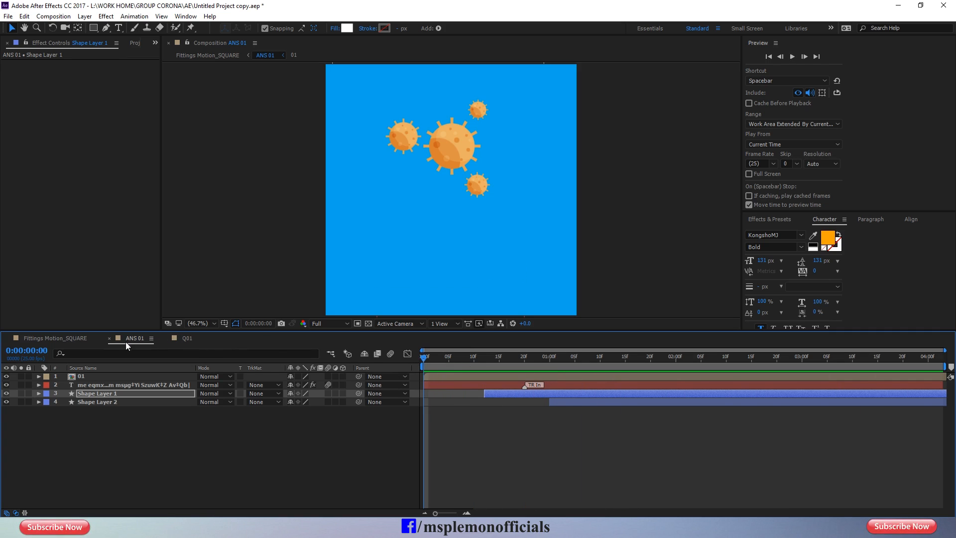
Open the INTRO precomp from Fittings Motion_SQUARE and copy all Animation Composer presets from its Layer 4/01.ai virus layer.
{"action": "left_click", "coordinate": [70, 342]}
{"action": "left_click", "coordinate": [462, 358]}
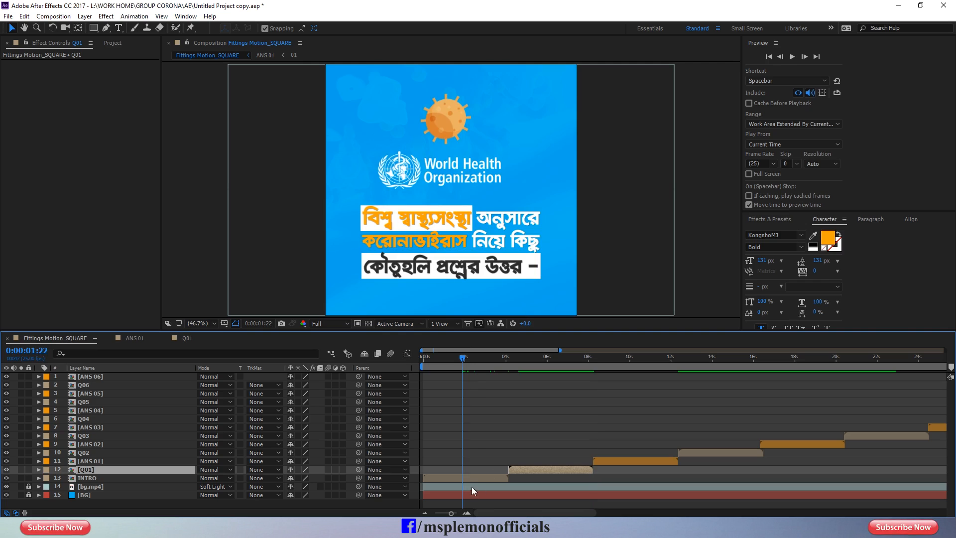
{"action": "double_click", "coordinate": [467, 479]}
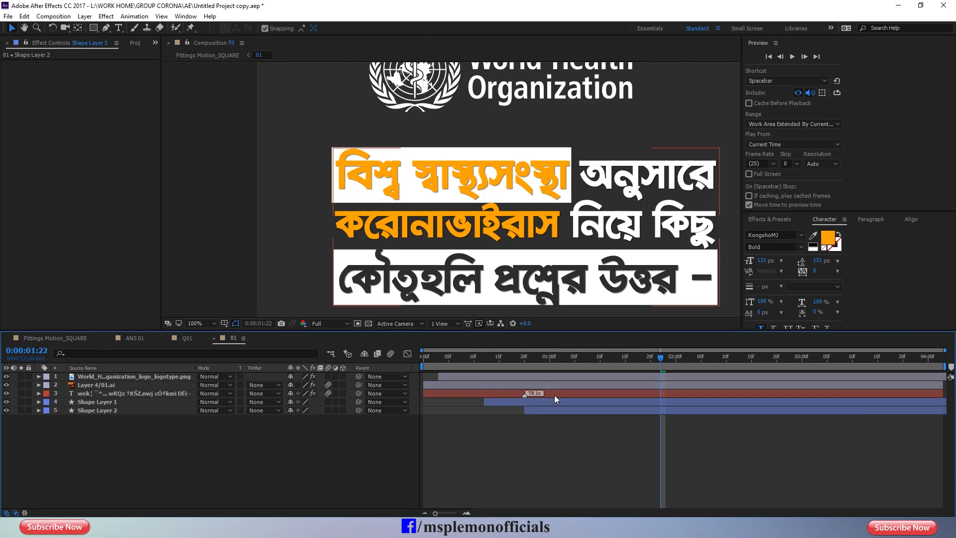
{"action": "left_click", "coordinate": [106, 384]}
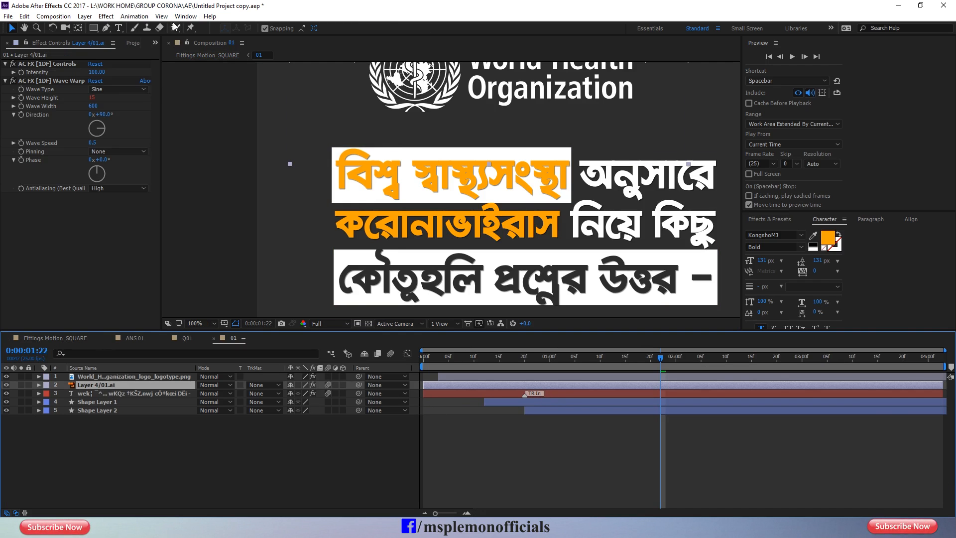
{"action": "left_click", "coordinate": [186, 16]}
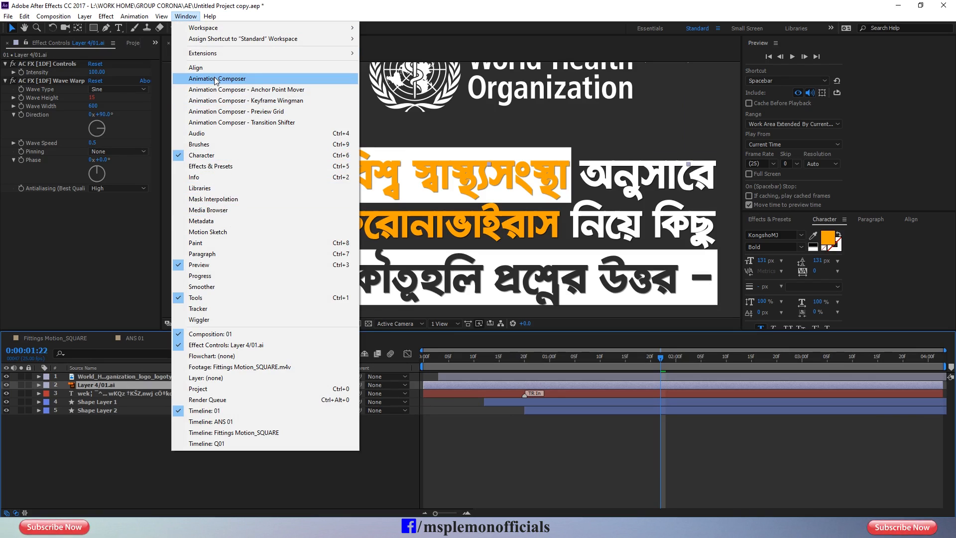
{"action": "left_click", "coordinate": [216, 79]}
{"action": "left_click", "coordinate": [213, 306]}
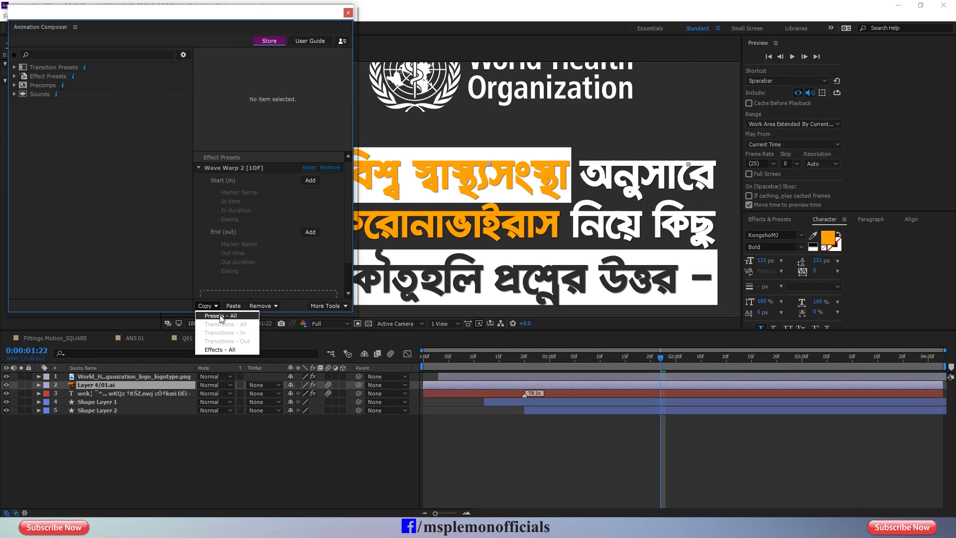
{"action": "left_click", "coordinate": [220, 317]}
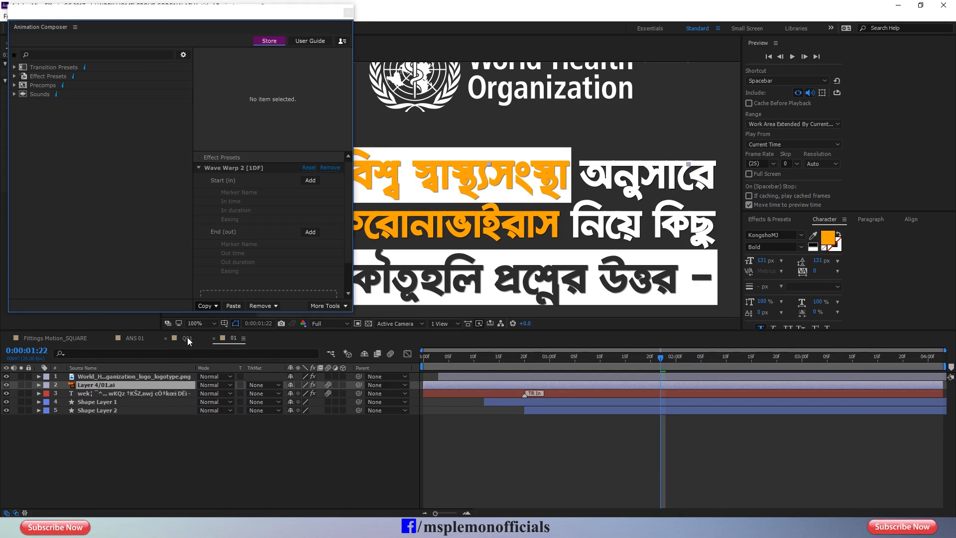
Paste the copied Wave Warp 2 preset onto the 01 virus layer in ANS 01 and close Animation Composer.
{"action": "left_click", "coordinate": [187, 338]}
{"action": "left_click_drag", "start_coordinate": [527, 367], "coordinate": [587, 368]}
{"action": "left_click", "coordinate": [141, 339]}
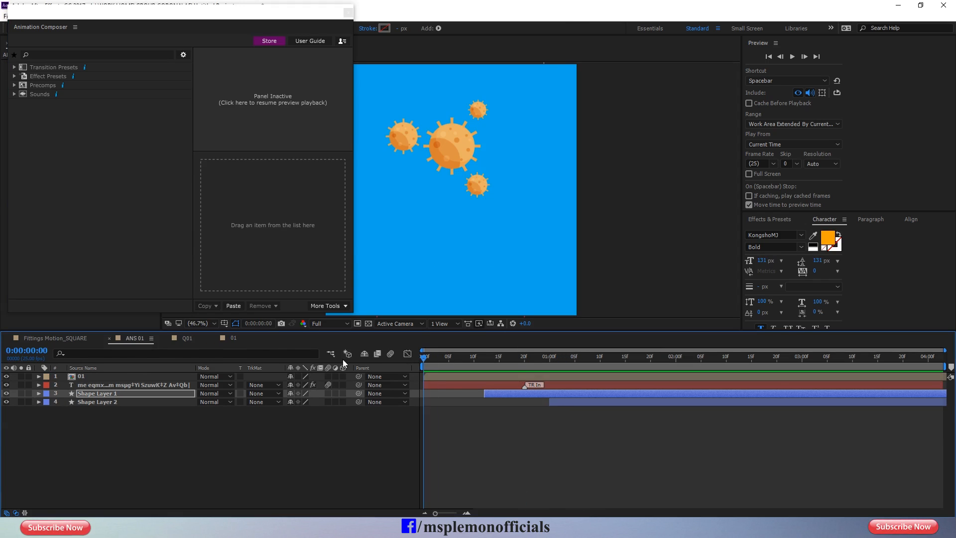
{"action": "left_click", "coordinate": [436, 377]}
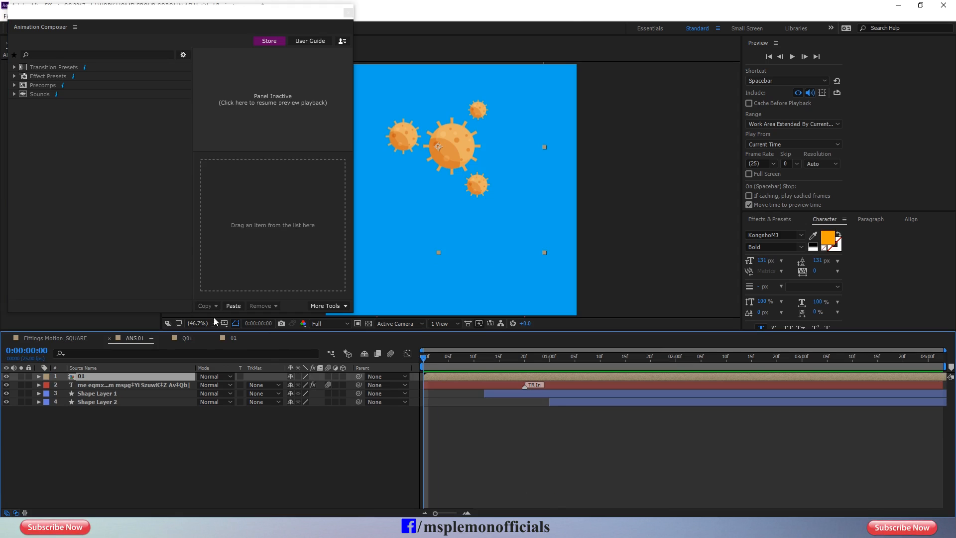
{"action": "left_click", "coordinate": [234, 306]}
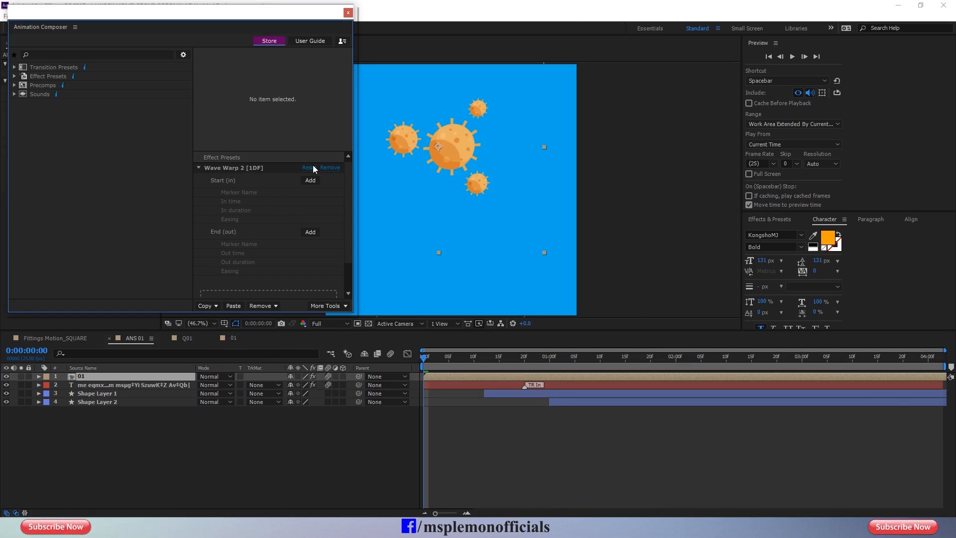
{"action": "left_click", "coordinate": [348, 13]}
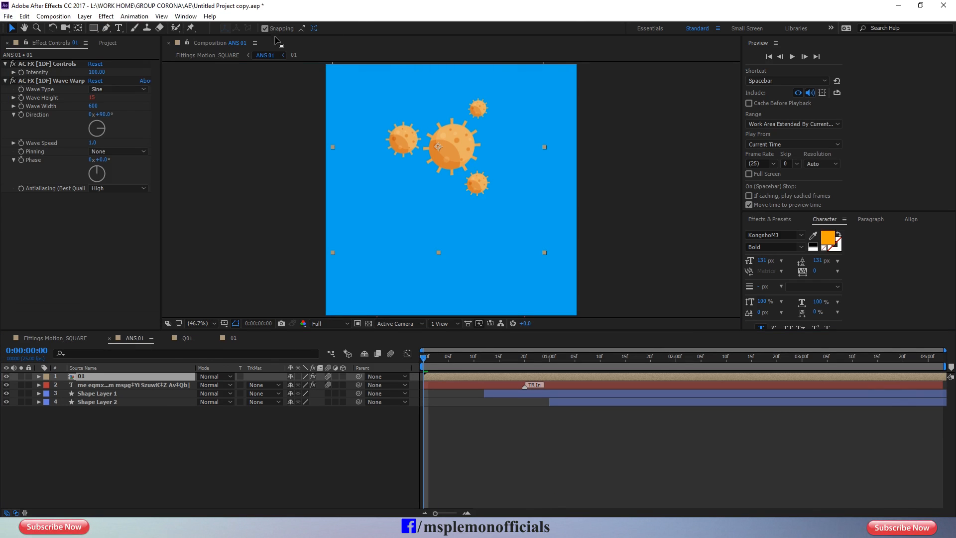
Preview the wave motion of the virus illustration in ANS 01.
{"action": "left_click", "coordinate": [518, 447]}
{"action": "key", "text": "space"}
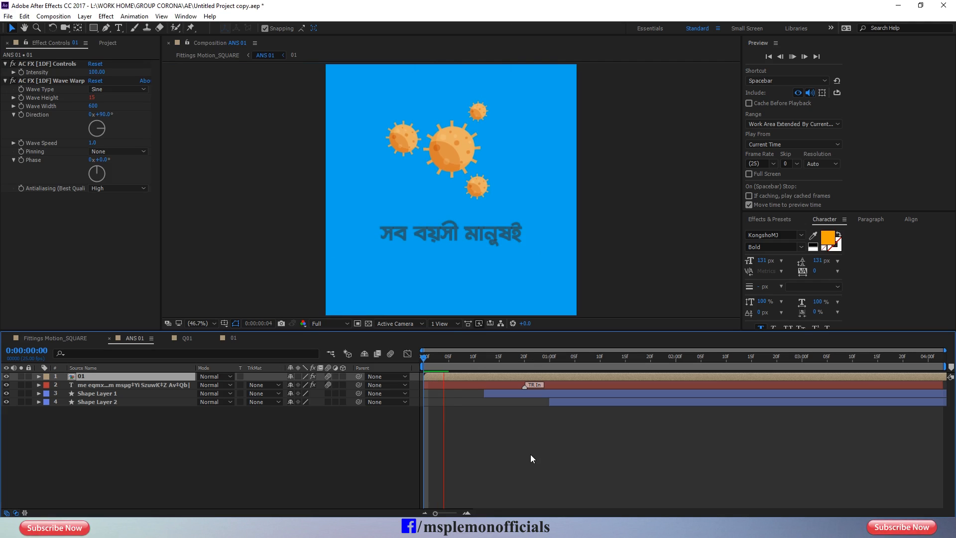
{"action": "key", "text": "space"}
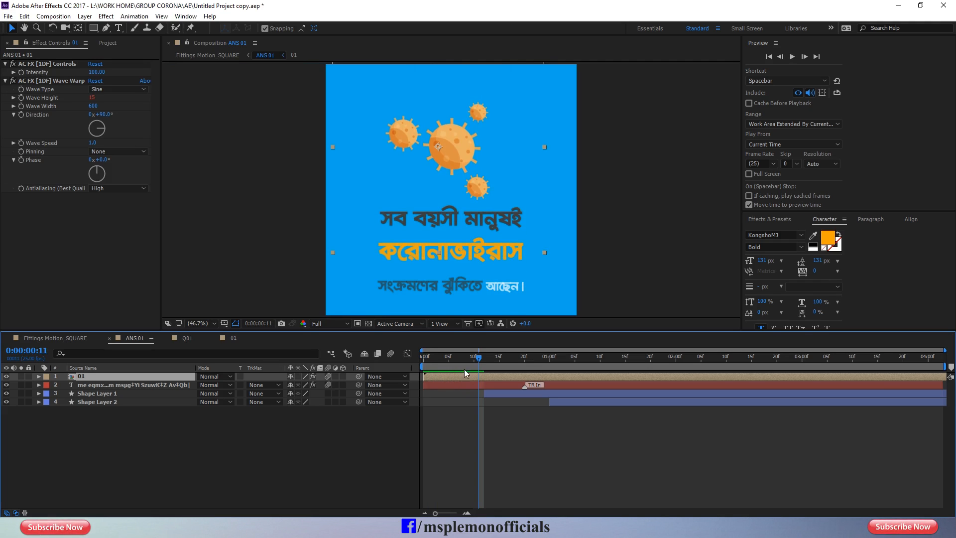
Set the wave speed of the 01 virus layer's Wave Warp to 0.5 in ANS 01.
{"action": "left_click", "coordinate": [92, 142]}
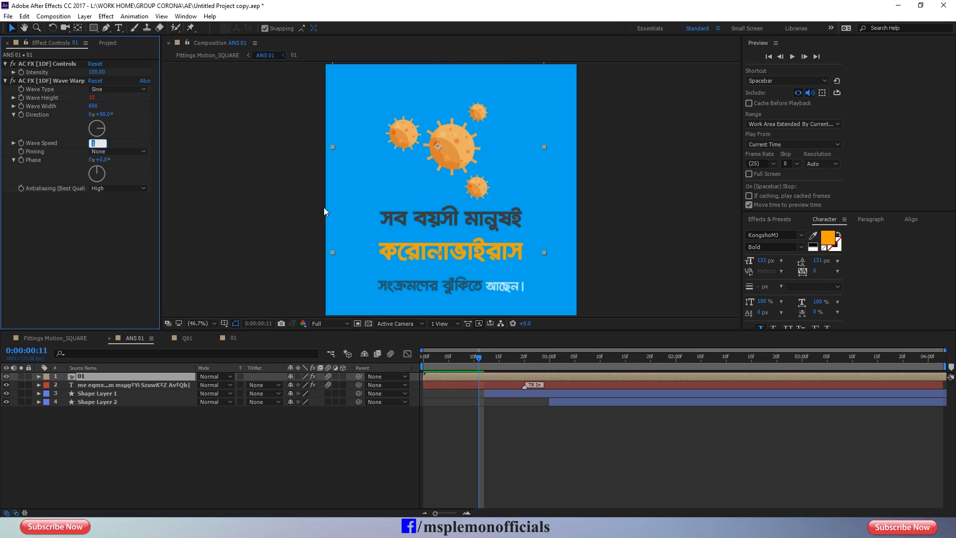
{"action": "key", "text": "Return"}
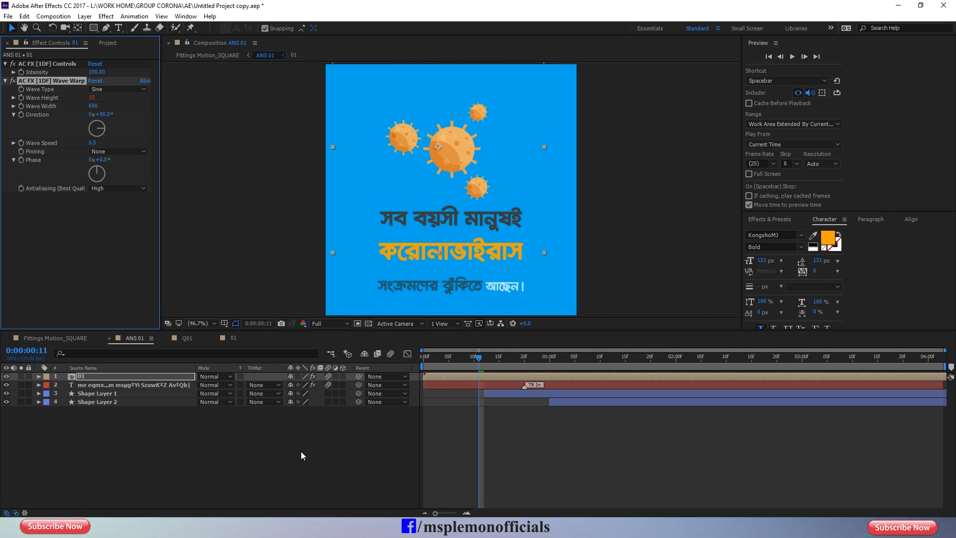
{"action": "left_click", "coordinate": [301, 451]}
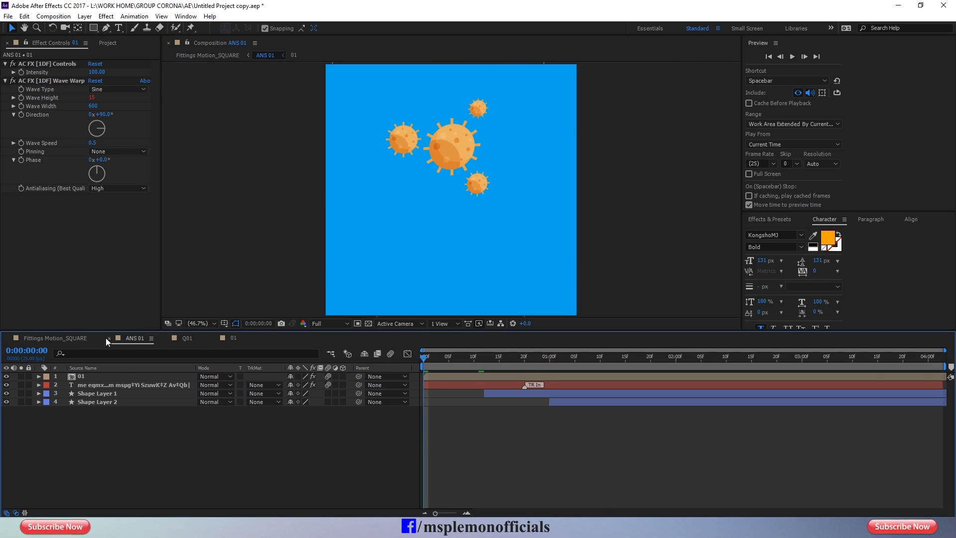
Switch to the Fittings Motion_SQUARE composition and preview the intro's run-up to Q01.
{"action": "left_click", "coordinate": [106, 337]}
{"action": "key", "text": "space"}
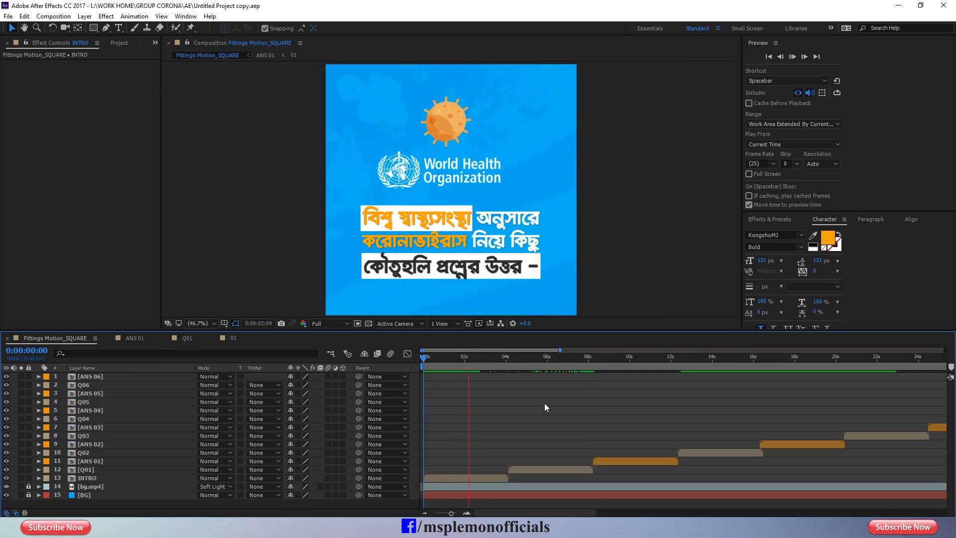
{"action": "left_click", "coordinate": [461, 360]}
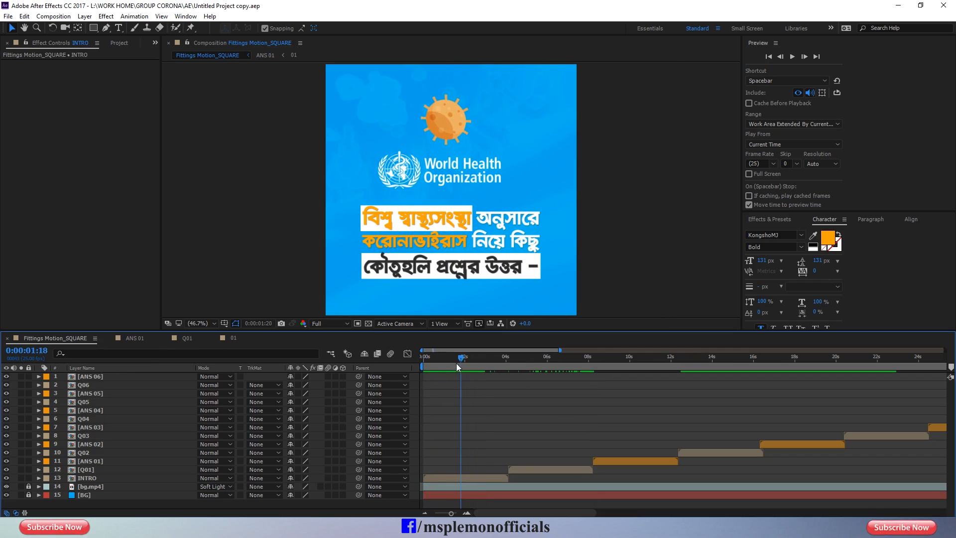
{"action": "left_click_drag", "start_coordinate": [457, 364], "coordinate": [438, 375]}
{"action": "key", "text": "space"}
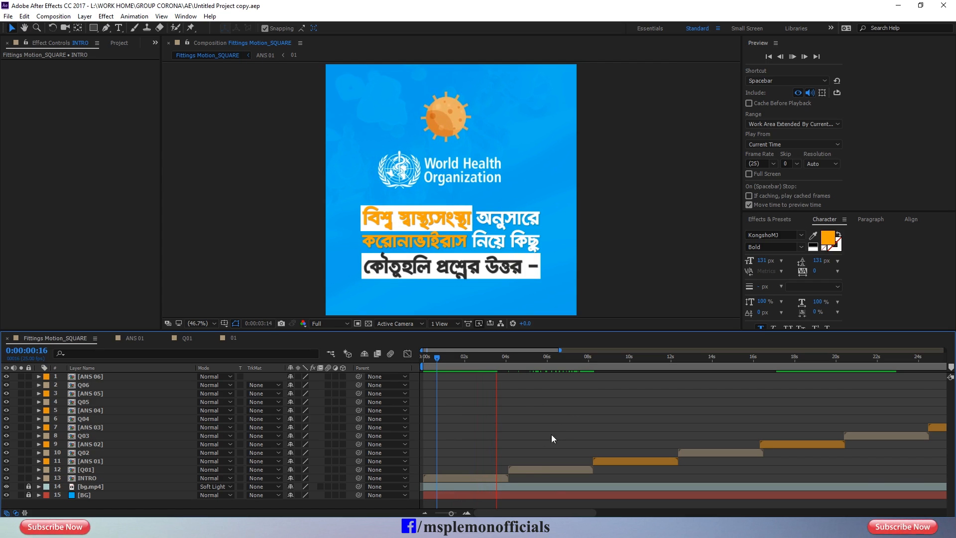
Go to the start of the Q01 layer and browse Animation Composer's Filmmaker's Transitions precomps in the preview grid.
{"action": "left_click", "coordinate": [518, 471]}
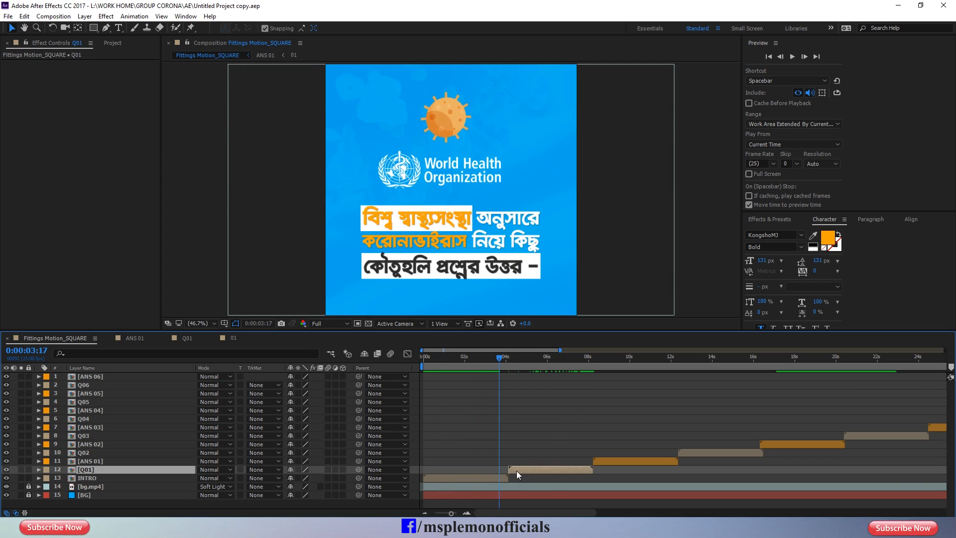
{"action": "left_click", "coordinate": [186, 16]}
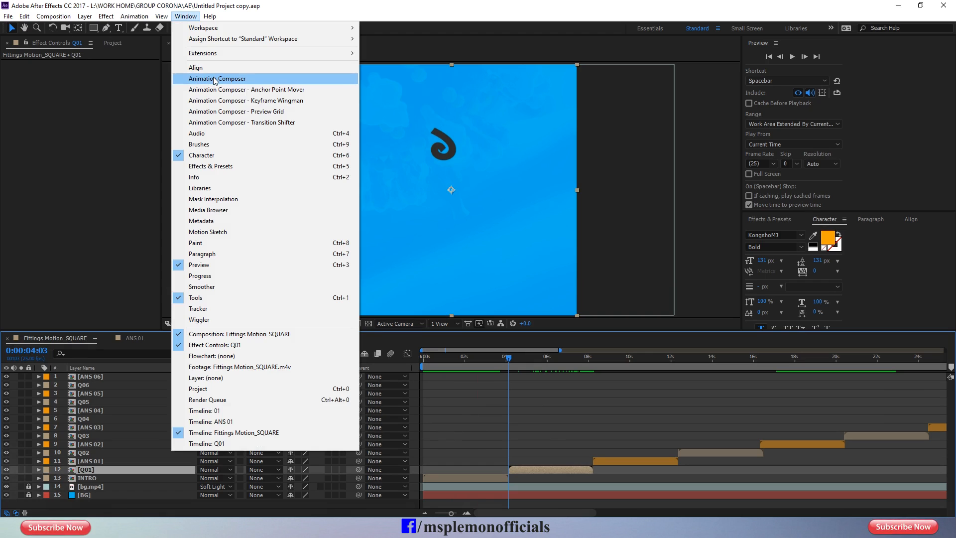
{"action": "left_click", "coordinate": [216, 79]}
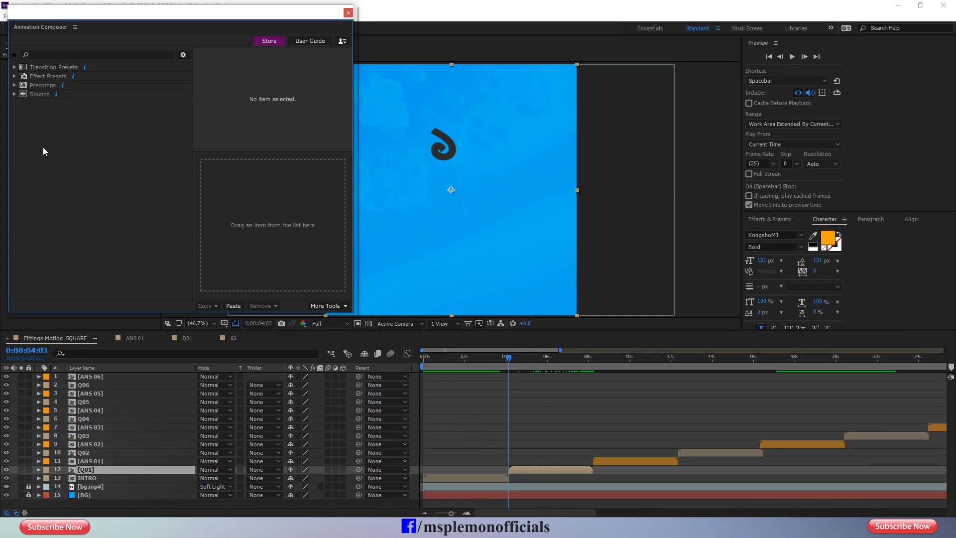
{"action": "left_click", "coordinate": [15, 85]}
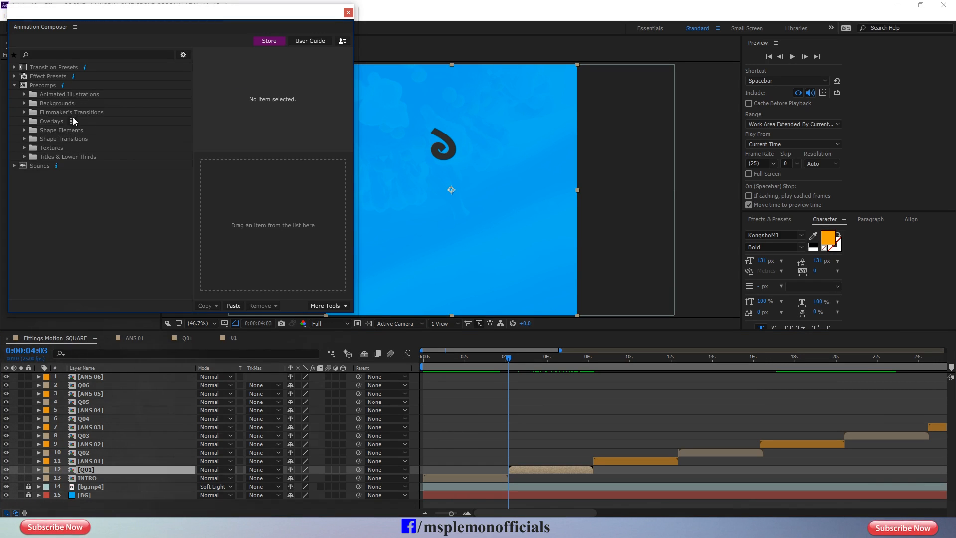
{"action": "left_click", "coordinate": [48, 114]}
{"action": "left_click", "coordinate": [24, 114]}
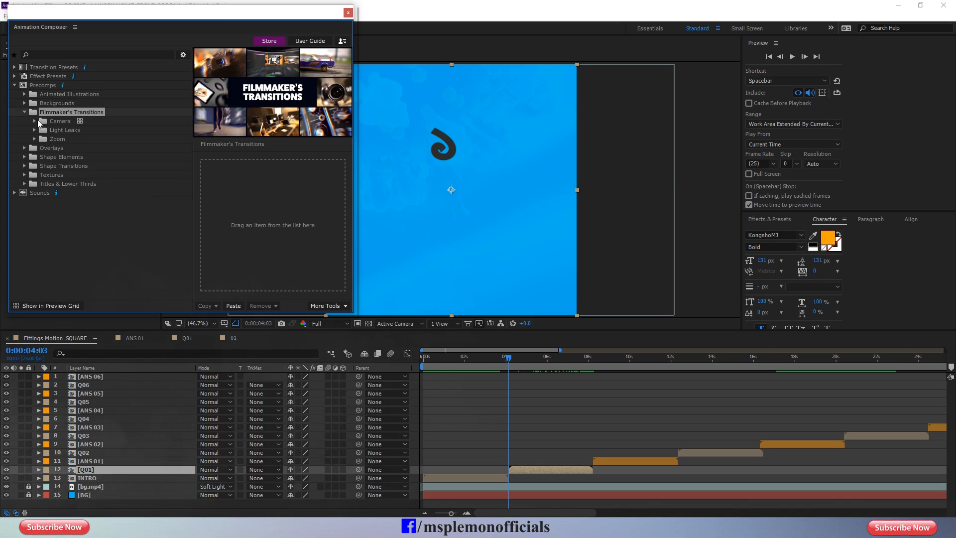
{"action": "left_click", "coordinate": [111, 112]}
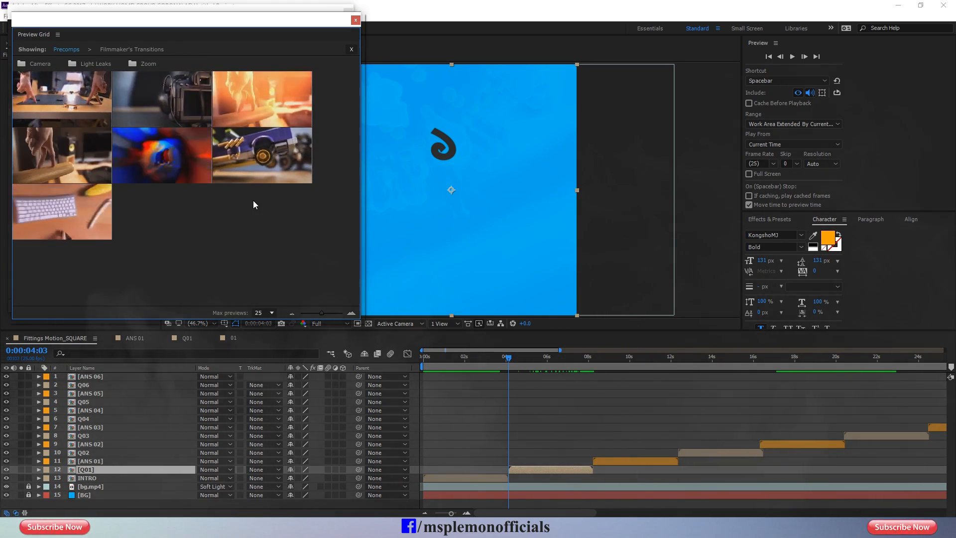
Compare the Camera Move Quick directions, add the Right variant with sound at the start of Q01, and close Animation Composer.
{"action": "left_click", "coordinate": [181, 124]}
{"action": "left_click", "coordinate": [142, 147]}
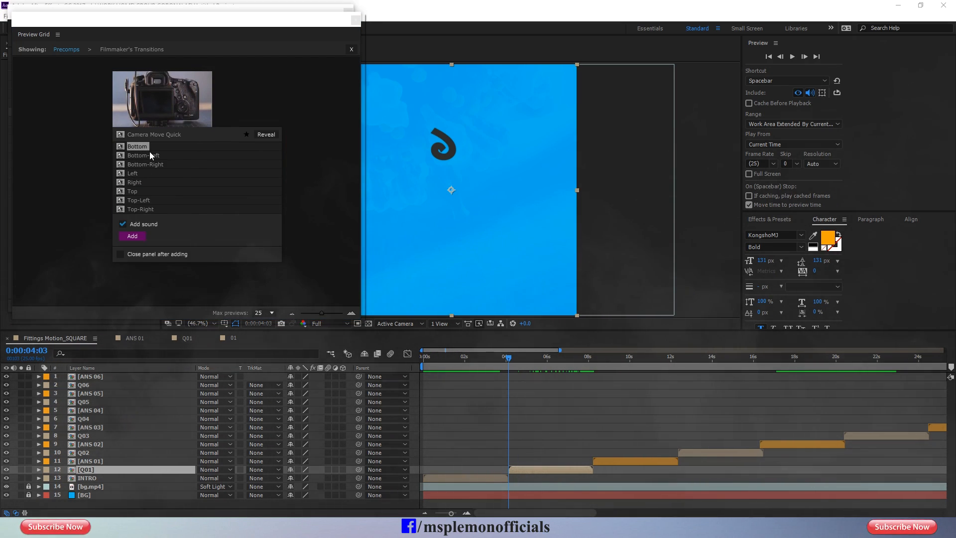
{"action": "left_click", "coordinate": [150, 155]}
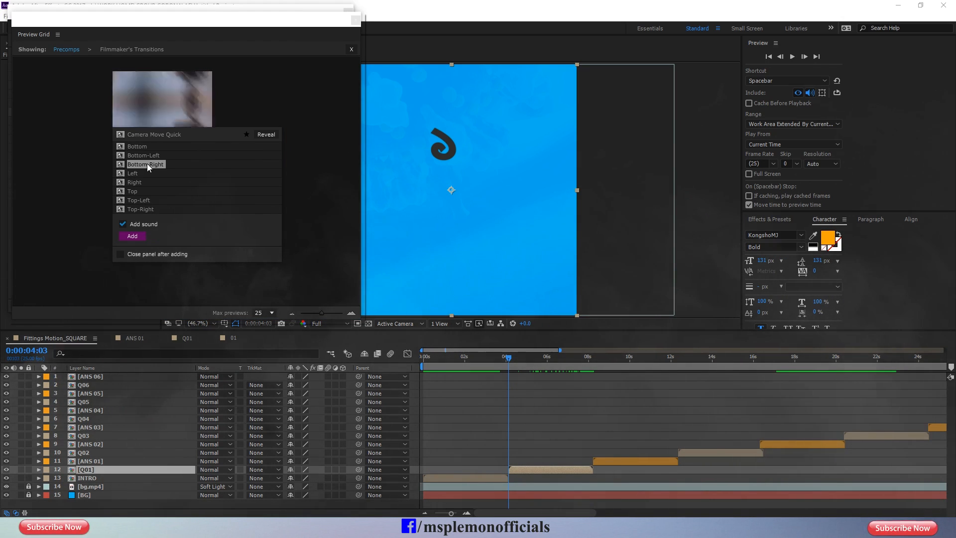
{"action": "left_click", "coordinate": [143, 175]}
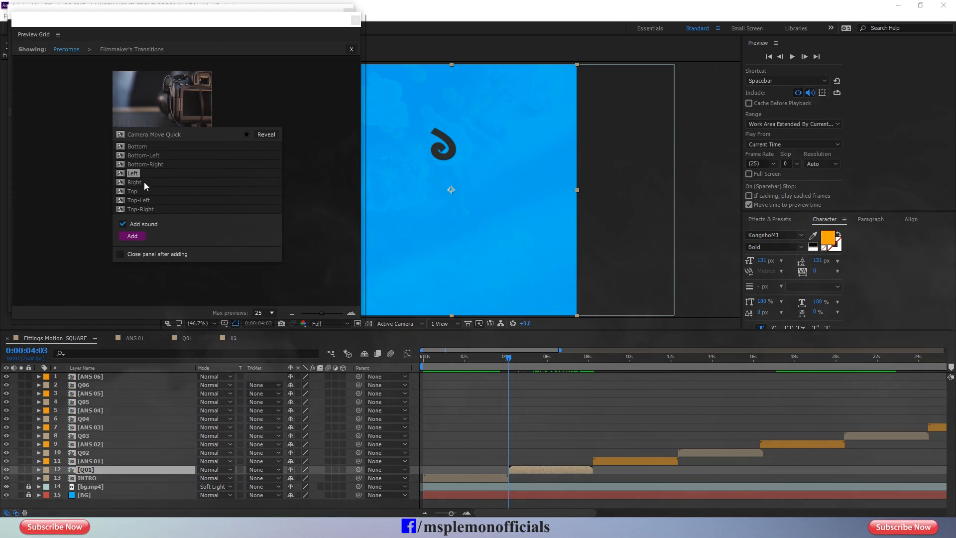
{"action": "left_click", "coordinate": [138, 190]}
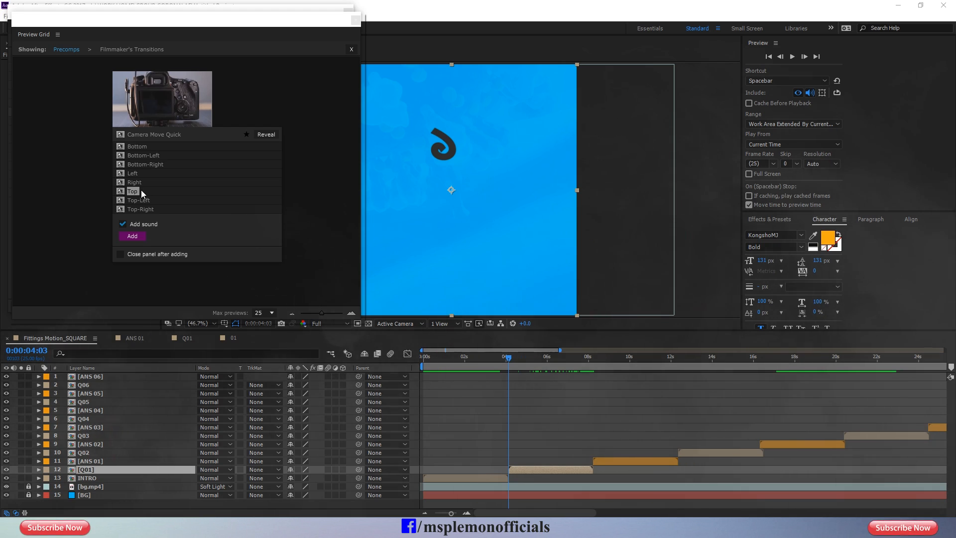
{"action": "left_click", "coordinate": [148, 182]}
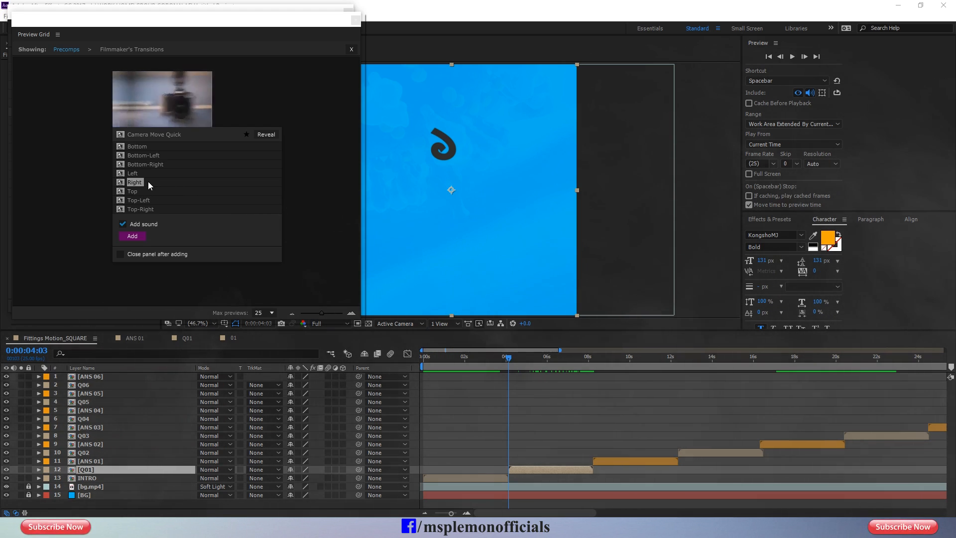
{"action": "left_click", "coordinate": [133, 238]}
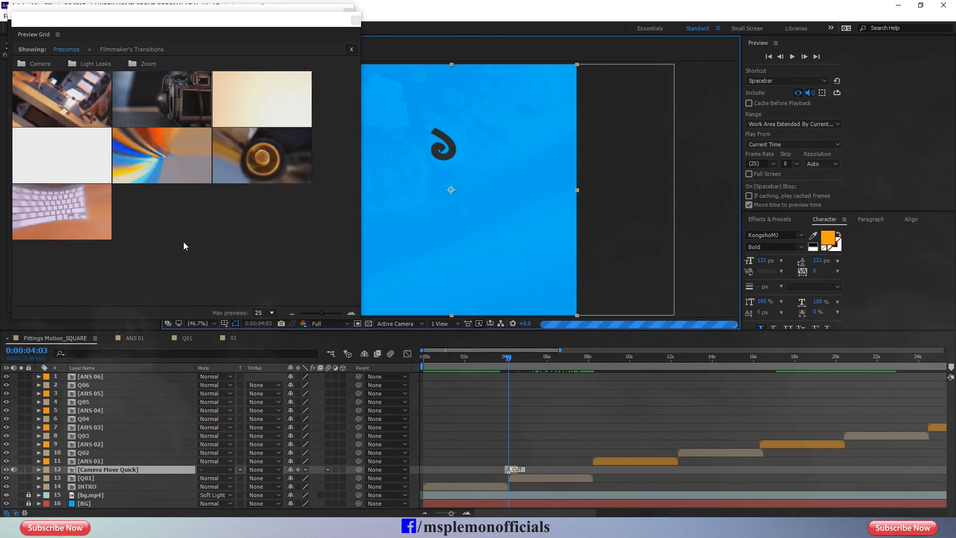
{"action": "left_click", "coordinate": [355, 20]}
{"action": "left_click", "coordinate": [349, 13]}
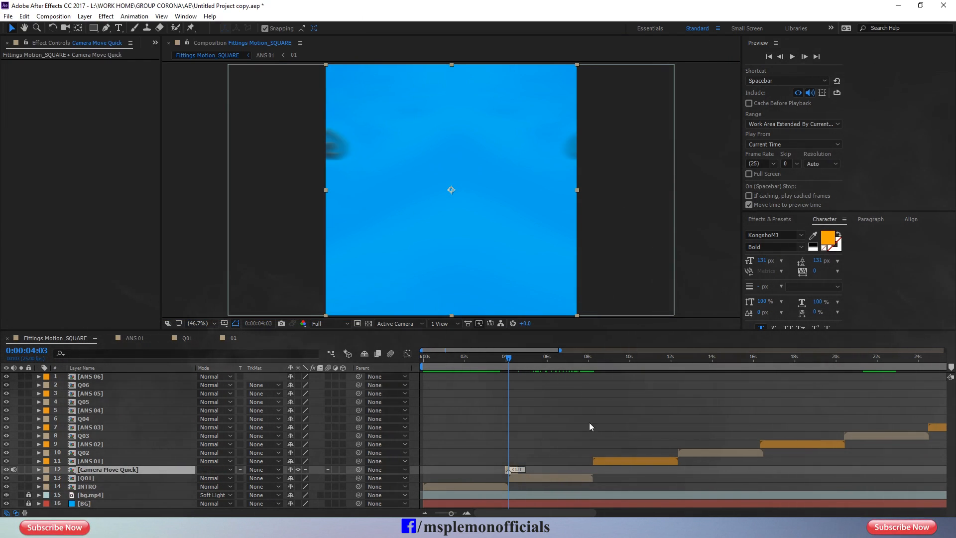
Preview the Camera Move Quick transition from INTRO into Q01.
{"action": "left_click", "coordinate": [483, 358]}
{"action": "key", "text": "space"}
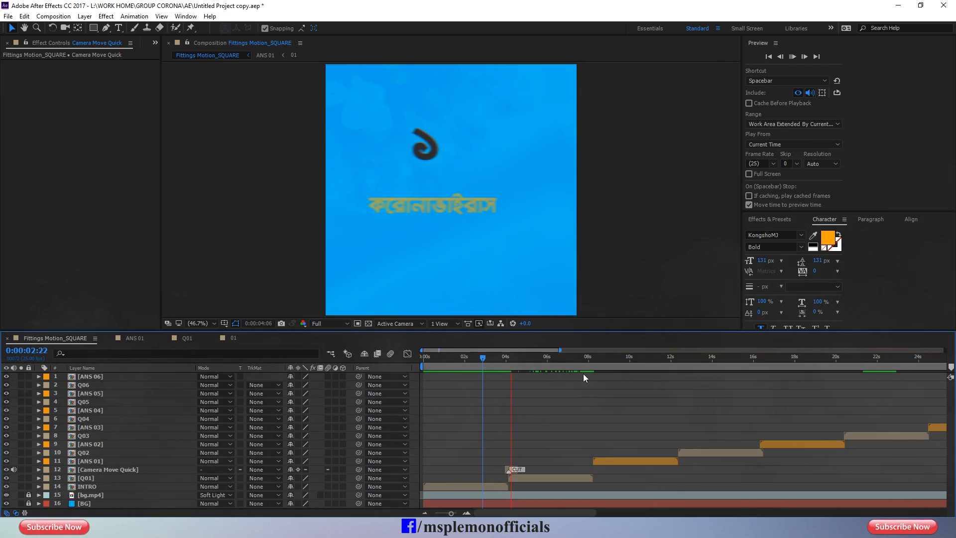
{"action": "left_click", "coordinate": [492, 367]}
{"action": "key", "text": "space"}
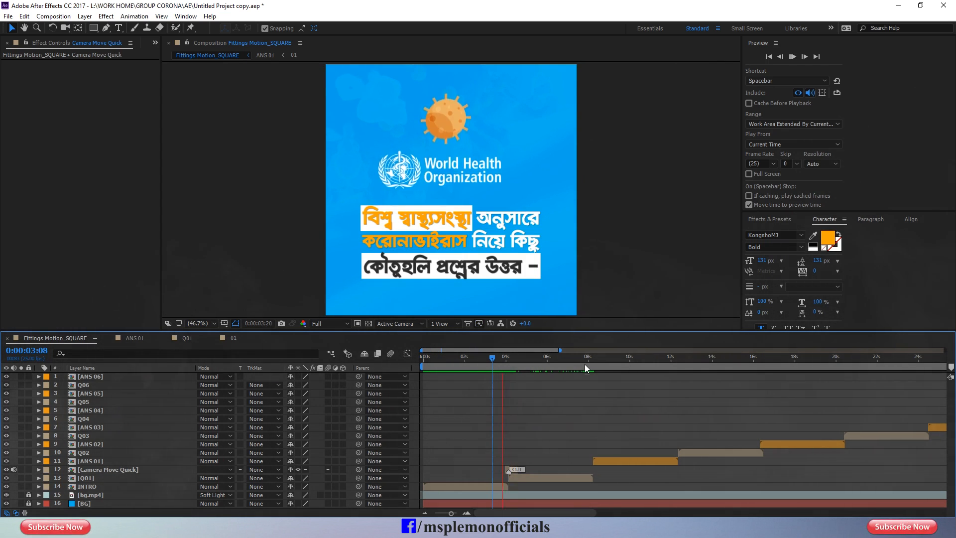
{"action": "left_click", "coordinate": [502, 363]}
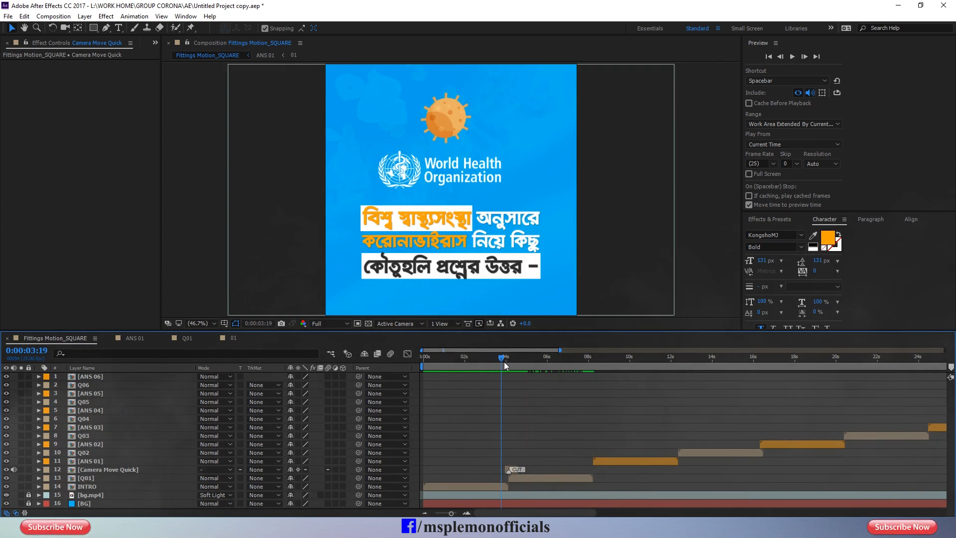
{"action": "key", "text": "space"}
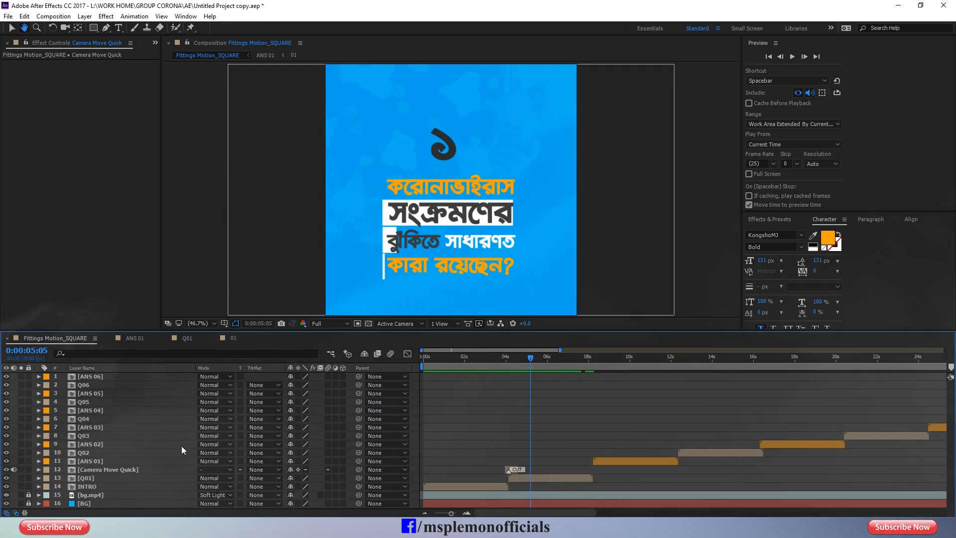
{"action": "key", "text": "space"}
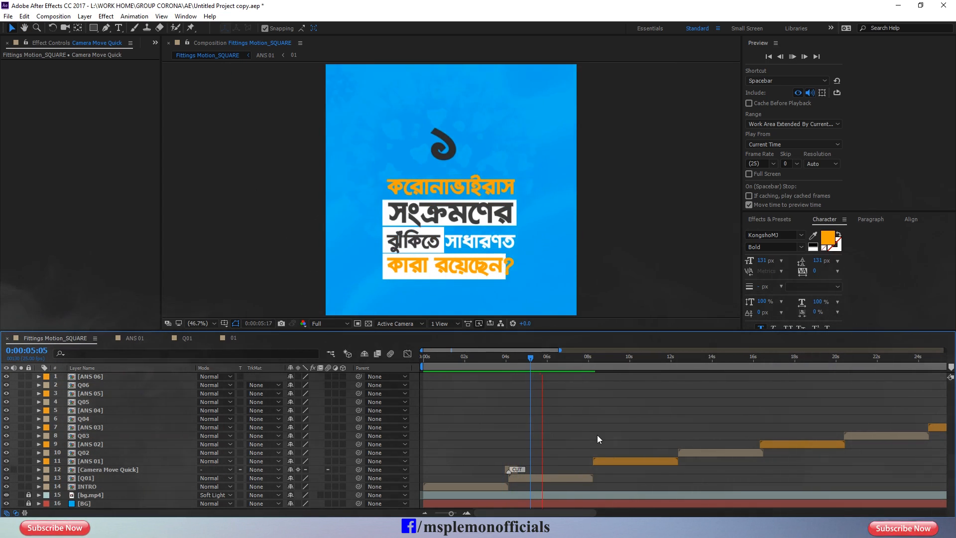
Duplicate the Camera Move Quick layer, stack the copy above ANS 01 and start it at ANS 01's first frame.
{"action": "left_click", "coordinate": [599, 461]}
{"action": "key", "text": "i"}
{"action": "left_click", "coordinate": [499, 469]}
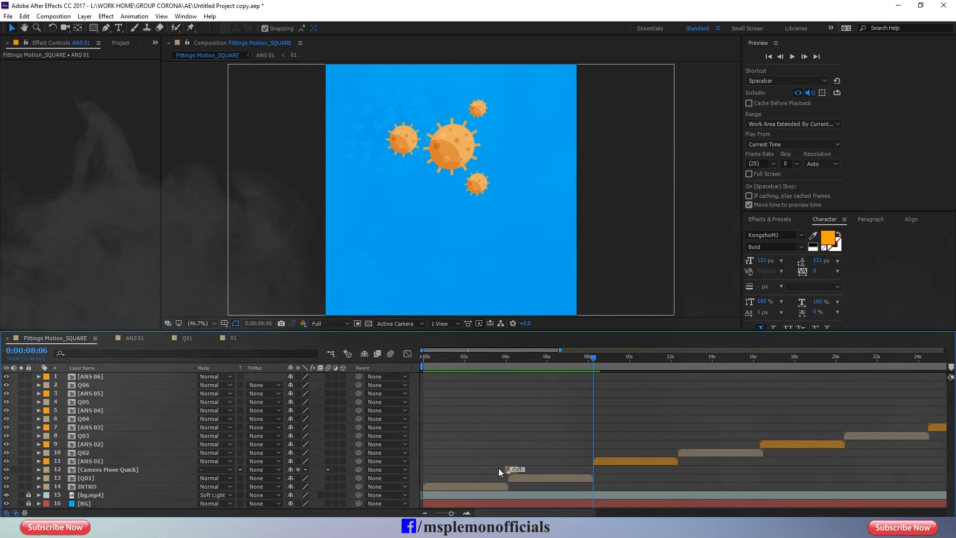
{"action": "left_click", "coordinate": [518, 471]}
{"action": "key", "text": "ctrl+d"}
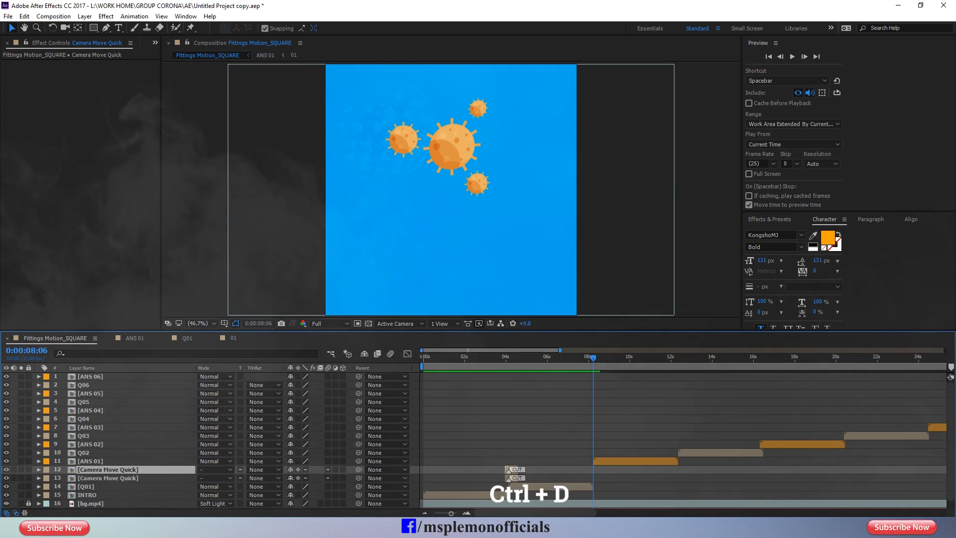
{"action": "key", "text": "ctrl+bracketright"}
{"action": "key", "text": "bracketleft"}
Shift the copied transition earlier so its CUT marker lines up with the start of ANS 01.
{"action": "key", "text": "equal"}
{"action": "key", "text": "equal"}
{"action": "key", "text": "equal"}
{"action": "key", "text": "equal"}
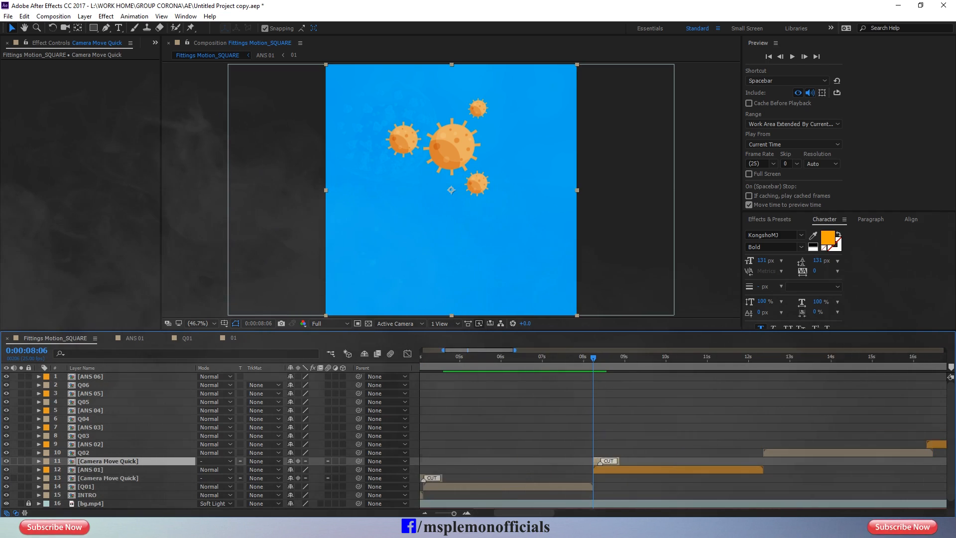
{"action": "mouse_move", "coordinate": [687, 462]}
{"action": "left_mouse_down"}
{"action": "mouse_move", "coordinate": [626, 473]}
{"action": "mouse_move", "coordinate": [594, 464]}
{"action": "left_mouse_up"}
{"action": "key", "text": "minus"}
{"action": "key", "text": "minus"}
{"action": "key", "text": "minus"}
{"action": "key", "text": "minus"}
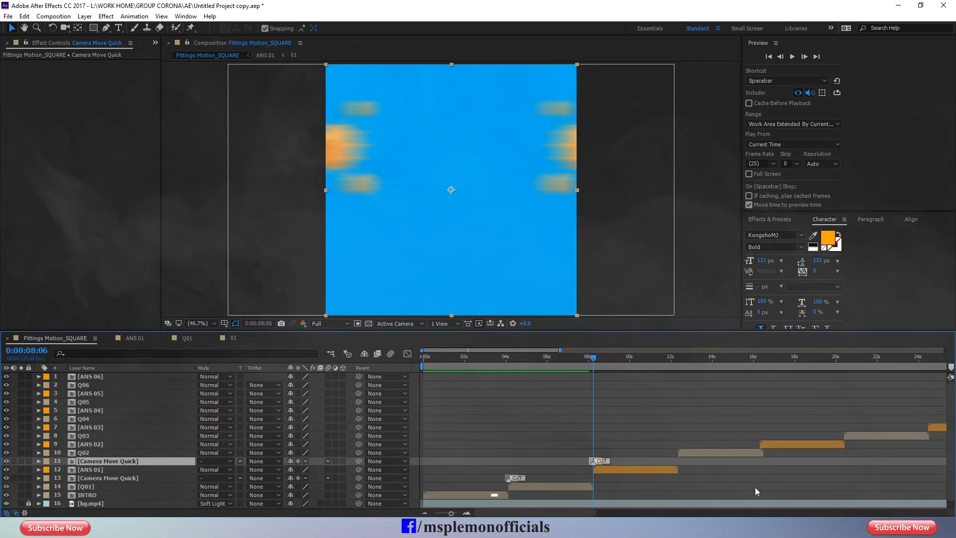
Preview the camera transition from Q01 into ANS 01.
{"action": "left_click", "coordinate": [585, 362]}
{"action": "key", "text": "space"}
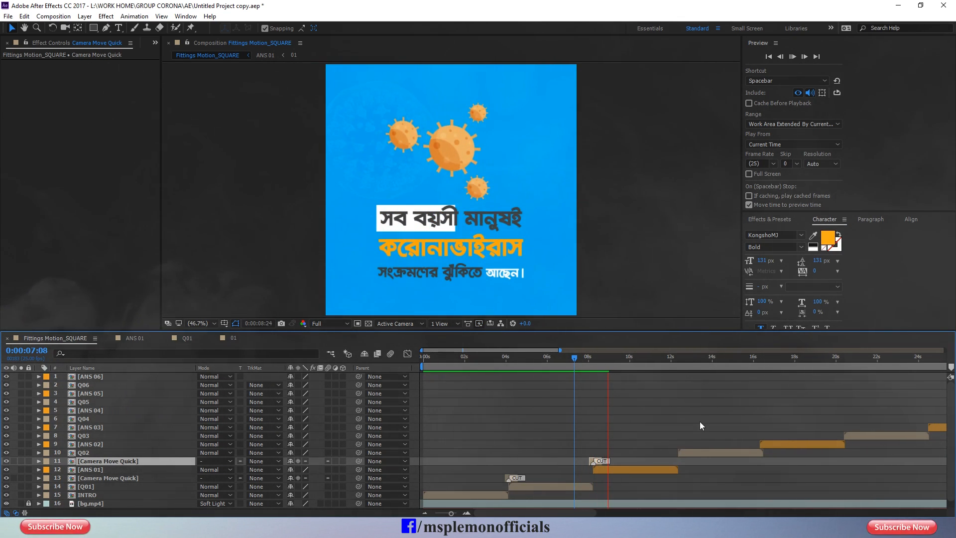
{"action": "key", "text": "space"}
Duplicate the ANS 01 Camera Move Quick layer, stack the copy above Q02 and start it at Q02's first frame.
{"action": "left_click", "coordinate": [689, 454]}
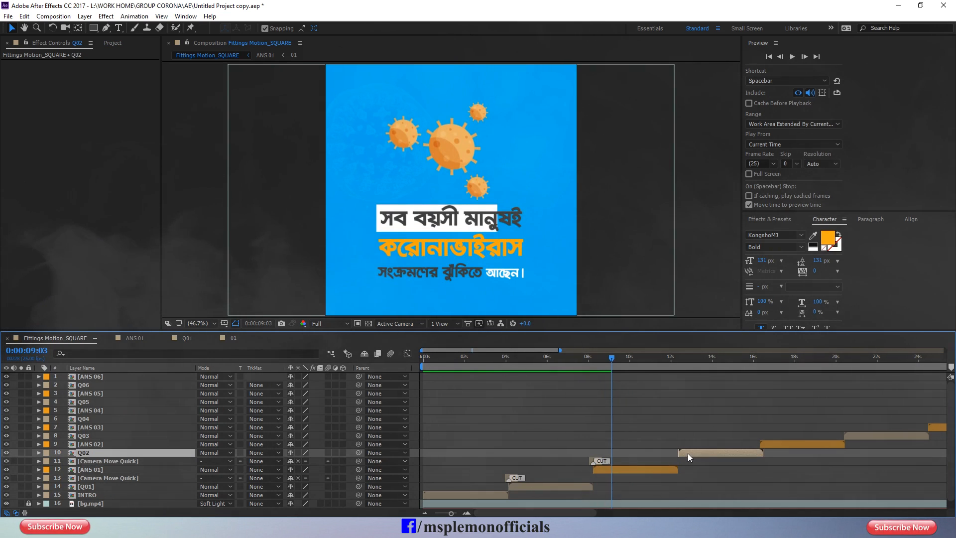
{"action": "key", "text": "i"}
{"action": "left_click", "coordinate": [599, 461]}
{"action": "key", "text": "ctrl+d"}
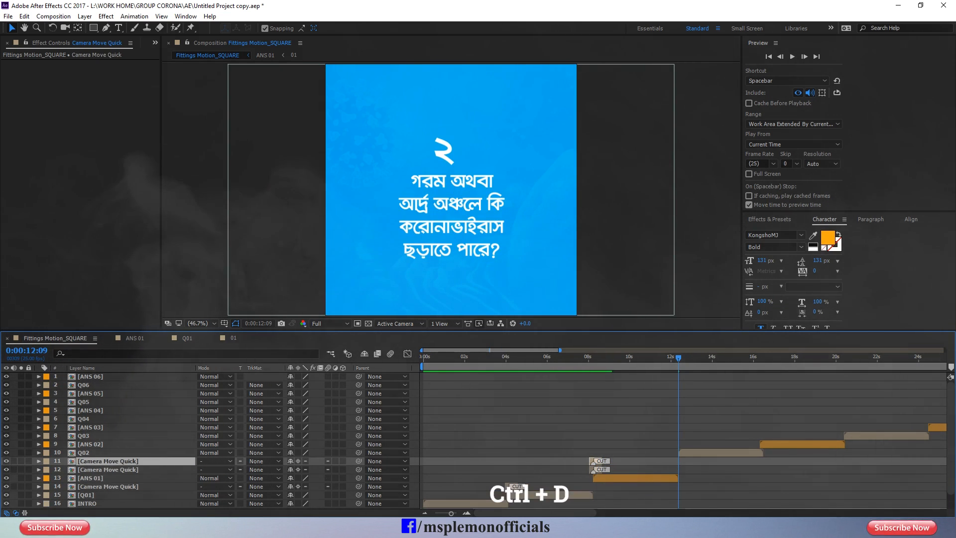
{"action": "key", "text": "ctrl+bracketright"}
{"action": "key", "text": "bracketleft"}
Shift the Q02 transition earlier so its CUT marker lines up with the start of Q02.
{"action": "key", "text": "equal"}
{"action": "key", "text": "equal"}
{"action": "key", "text": "equal"}
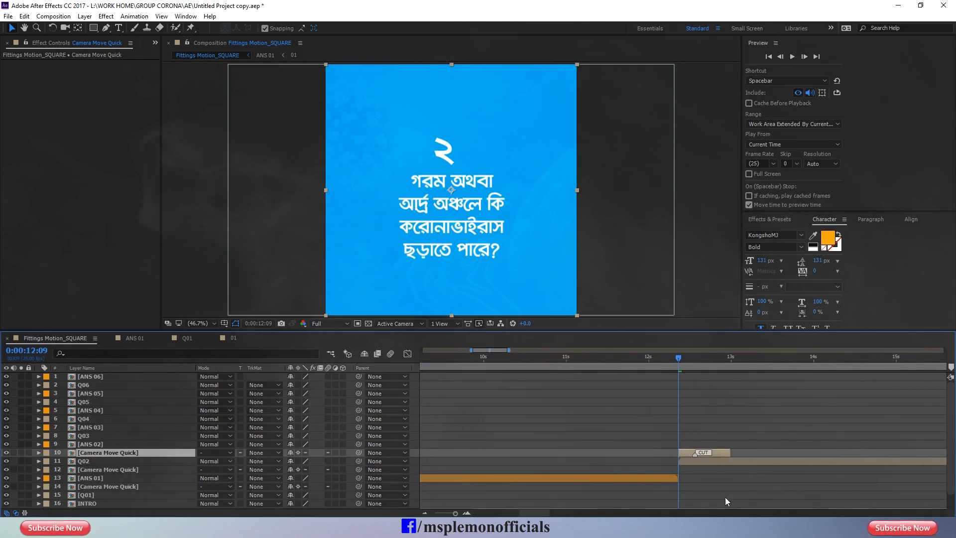
{"action": "left_click_drag", "start_coordinate": [740, 454], "coordinate": [704, 455]}
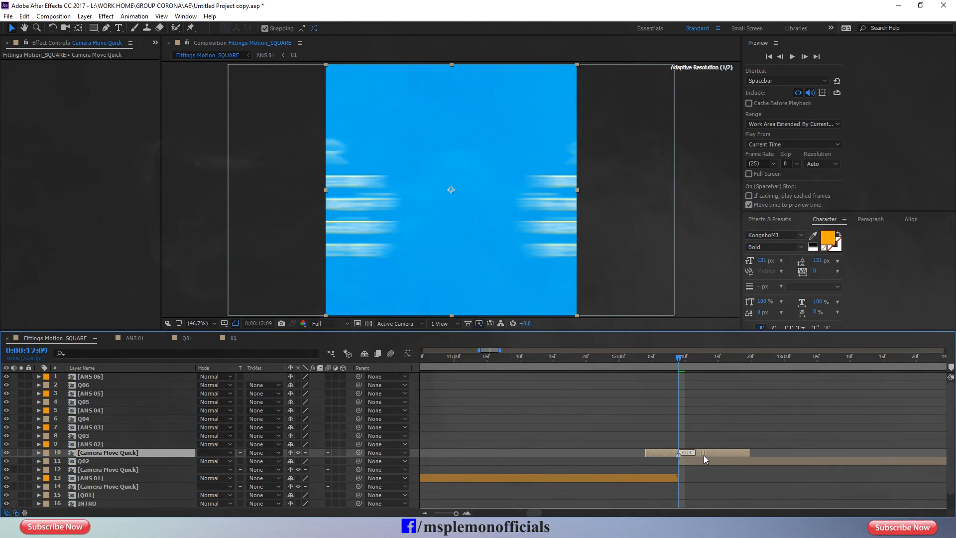
{"action": "key", "text": "minus"}
{"action": "key", "text": "minus"}
{"action": "key", "text": "minus"}
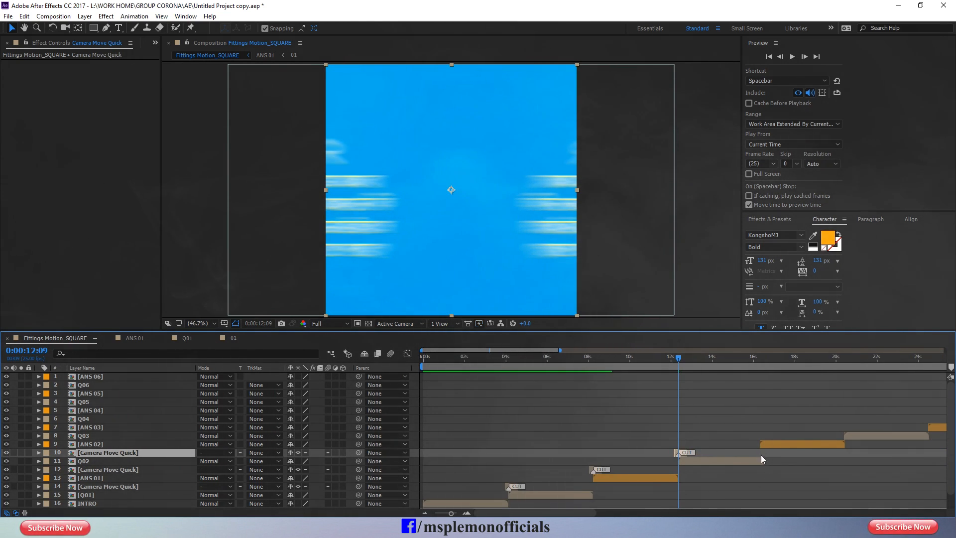
Move the ANS 02 layer to begin right where Q02 ends, and end the work area at 0:00:16:11.
{"action": "left_click", "coordinate": [757, 461]}
{"action": "key", "text": "o"}
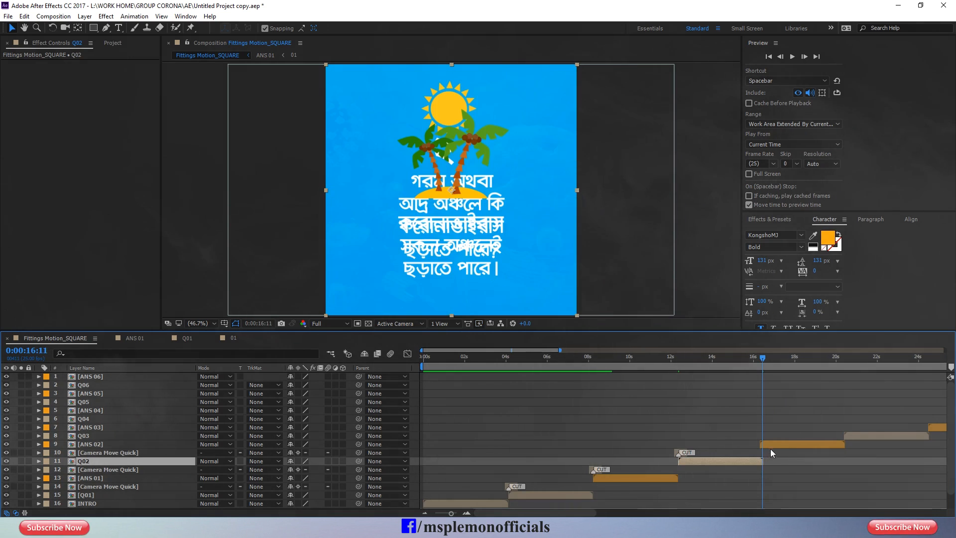
{"action": "left_click_drag", "start_coordinate": [769, 446], "coordinate": [771, 443]}
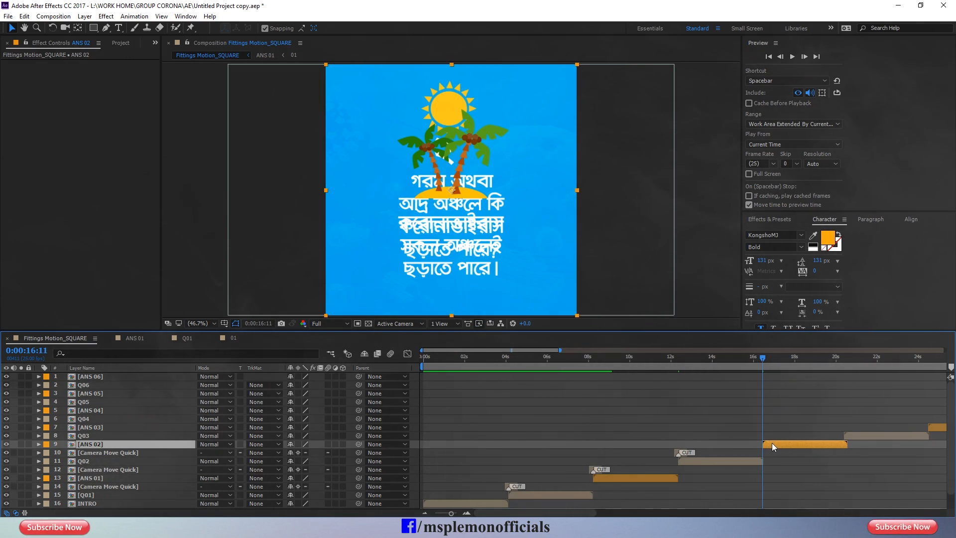
{"action": "key", "text": "equal"}
{"action": "key", "text": "equal"}
{"action": "key", "text": "equal"}
{"action": "left_click_drag", "start_coordinate": [769, 443], "coordinate": [772, 444]}
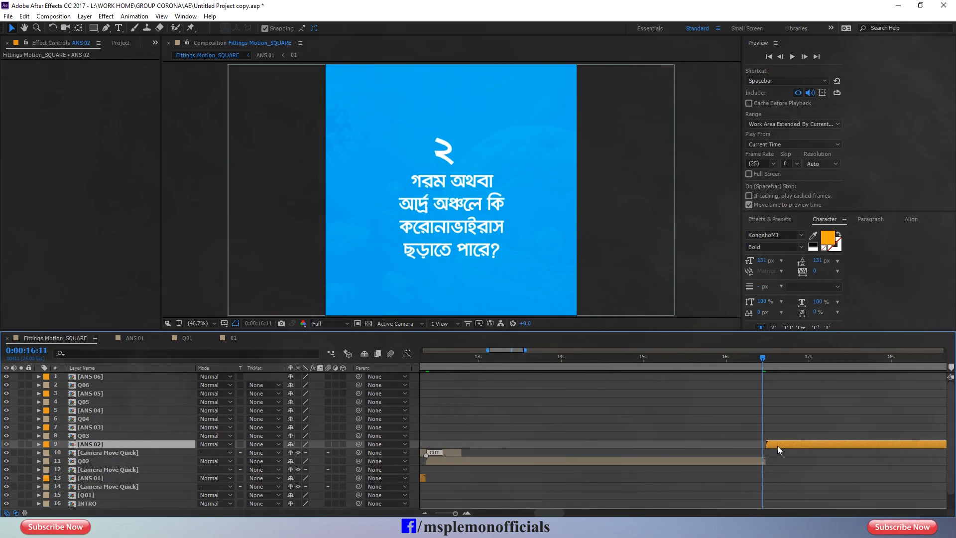
{"action": "key", "text": "minus"}
{"action": "key", "text": "minus"}
{"action": "key", "text": "minus"}
{"action": "key", "text": "minus"}
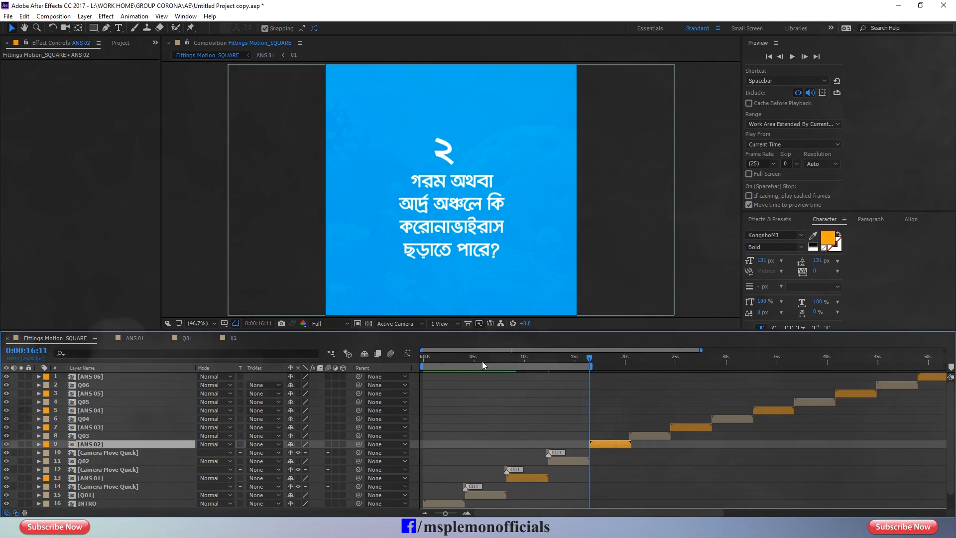
Return the playhead to the start of the composition and save the project.
{"action": "key", "text": "Home"}
{"action": "left_click", "coordinate": [495, 396]}
{"action": "key", "text": "ctrl+s"}
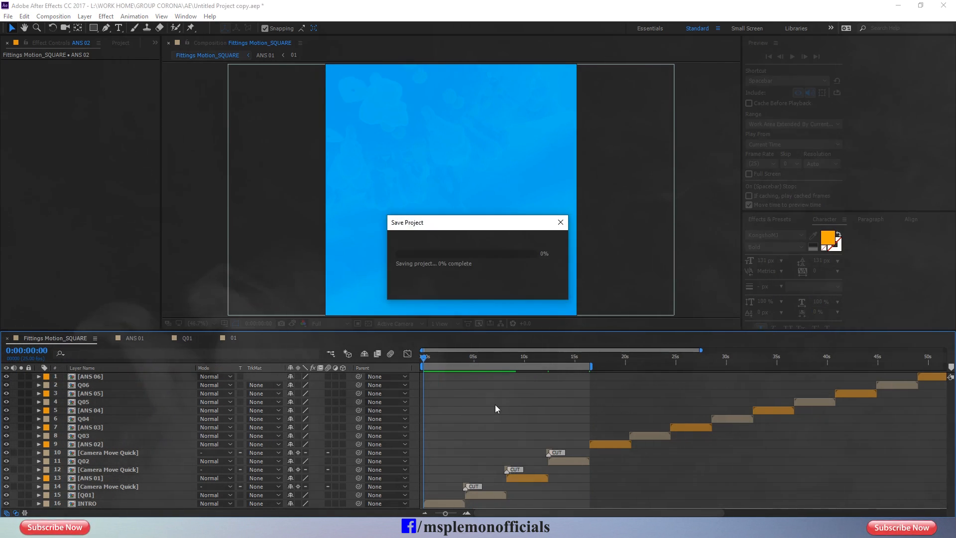
Preview the Fittings Motion_SQUARE composition through to the second question's section.
{"action": "key", "text": "space"}
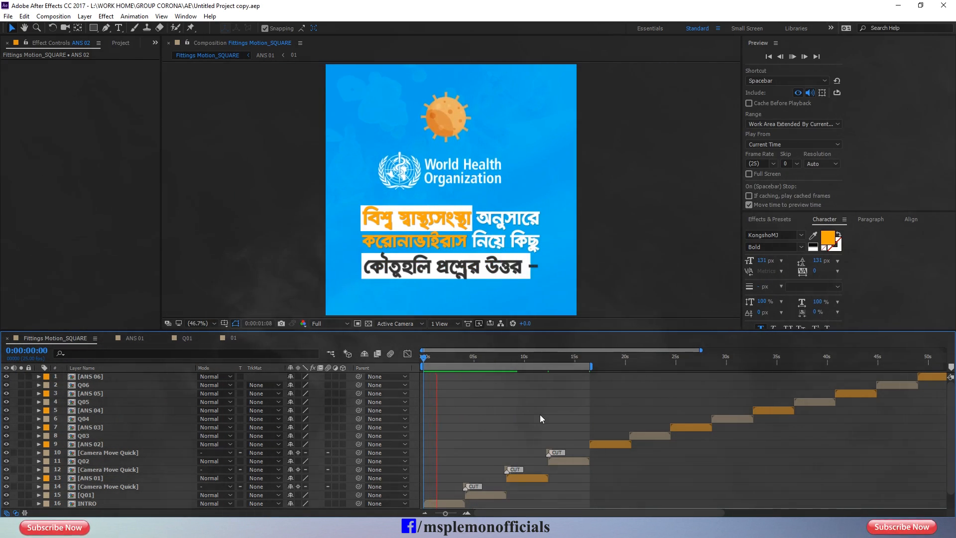
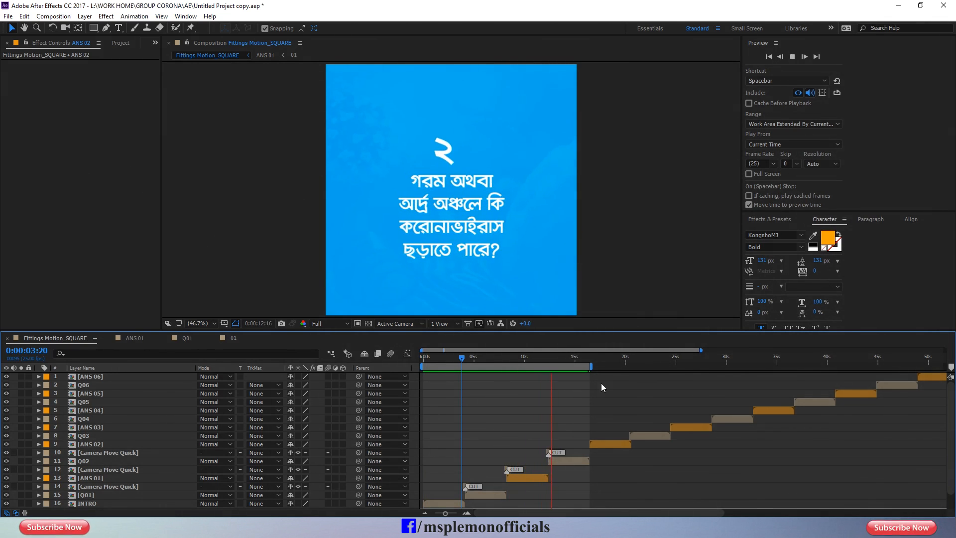
{"action": "key", "text": "space"}
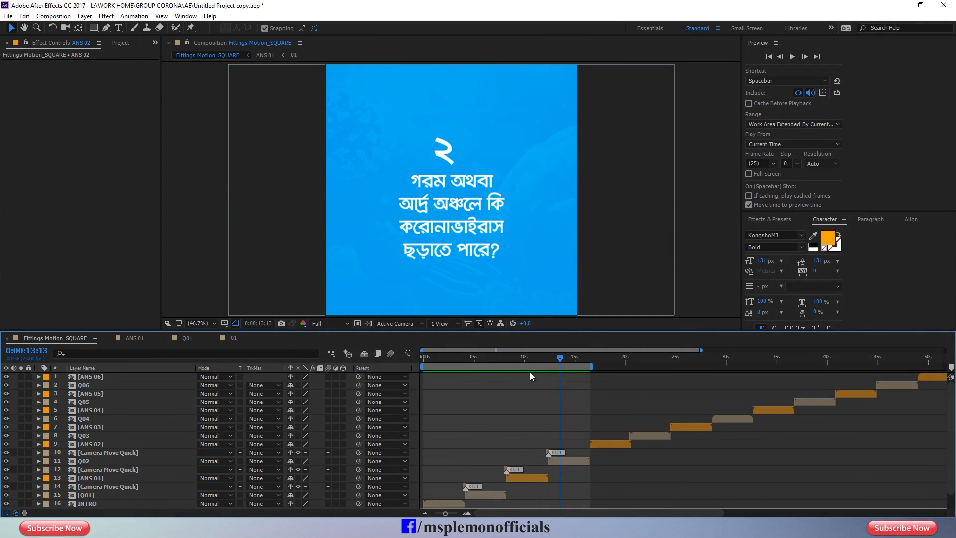
{"action": "left_click_drag", "start_coordinate": [530, 360], "coordinate": [560, 384]}
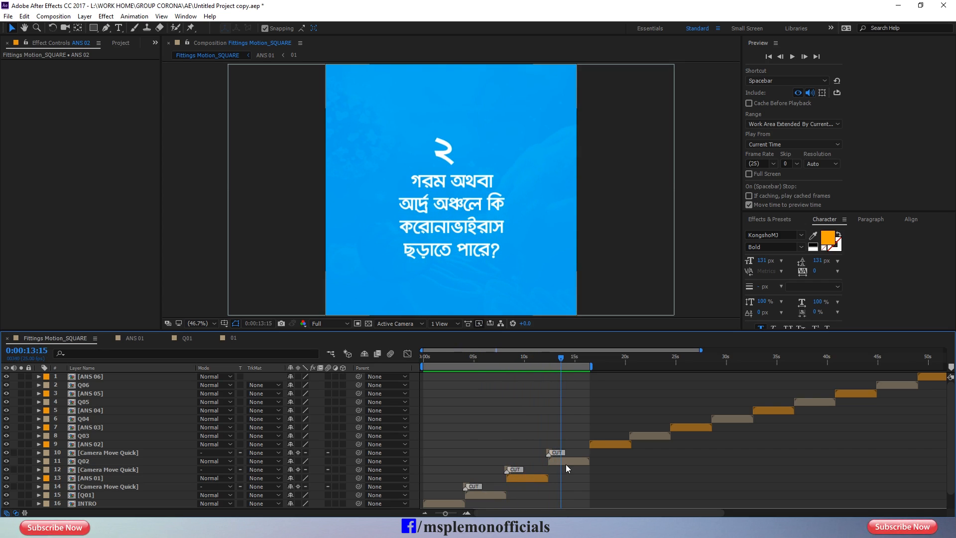
Open the Q02 composition and set the number "2" text to Bold at 250 px.
{"action": "double_click", "coordinate": [566, 464]}
{"action": "double_click", "coordinate": [524, 377]}
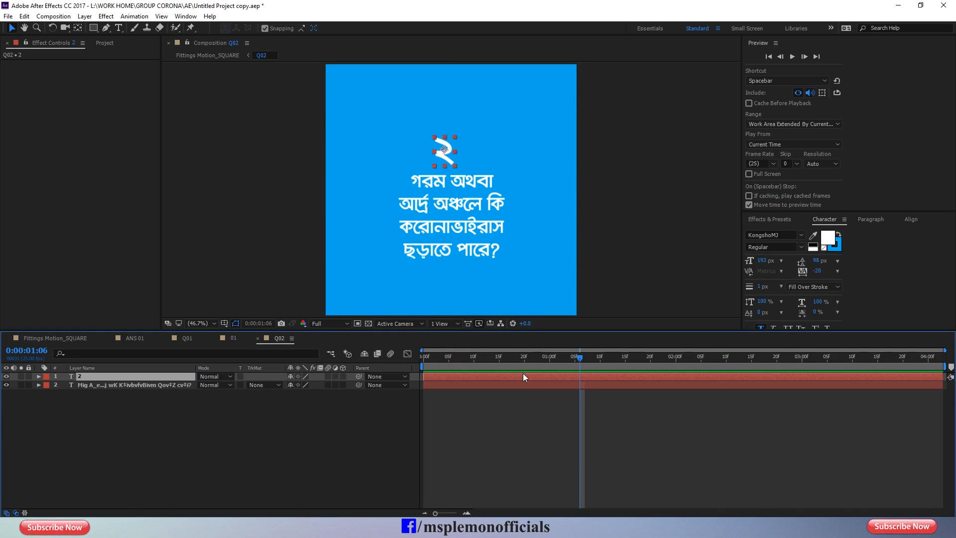
{"action": "left_click", "coordinate": [801, 248]}
{"action": "left_click", "coordinate": [798, 283]}
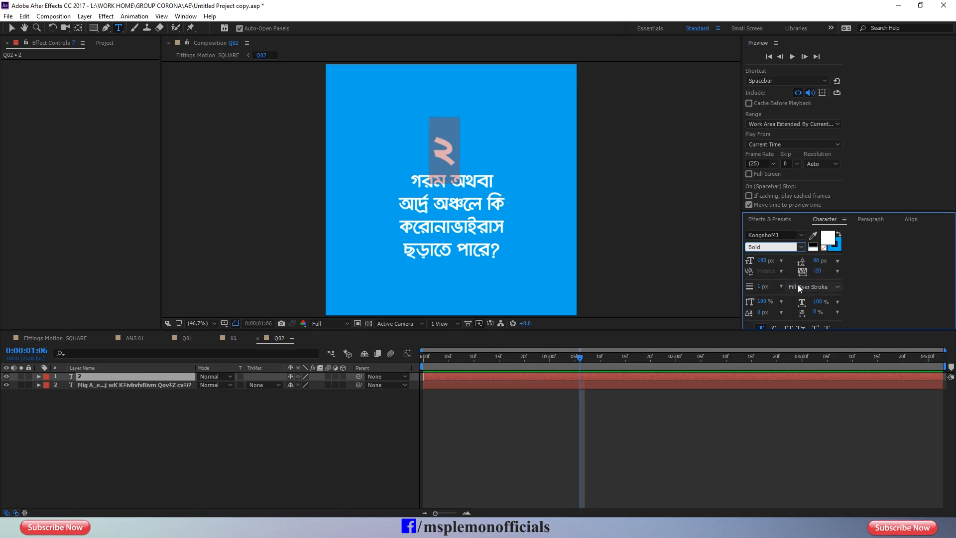
{"action": "left_click", "coordinate": [763, 261]}
{"action": "type", "text": "250"}
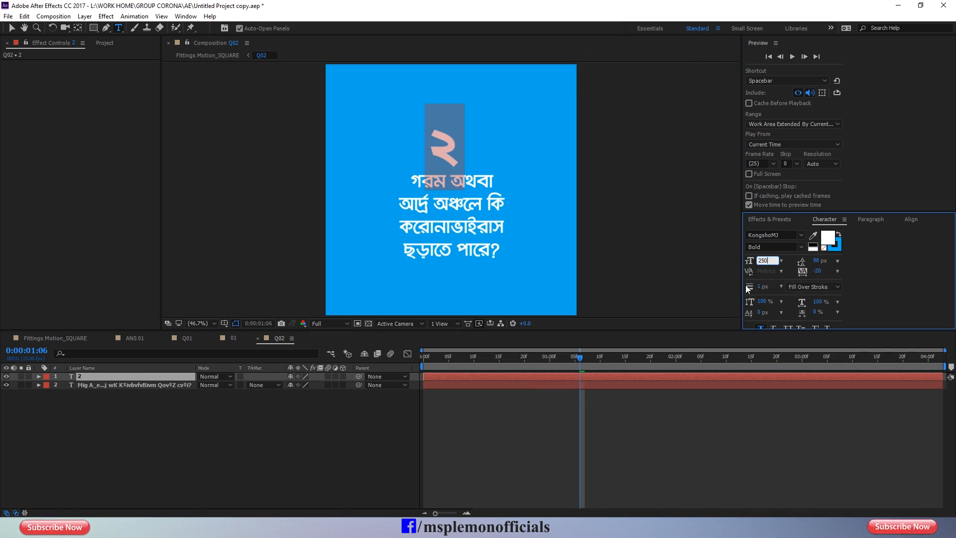
{"action": "key", "text": "Return"}
{"action": "left_click", "coordinate": [528, 474]}
Set the question text layer's tracking to 0 and its font style to Bold.
{"action": "left_click", "coordinate": [551, 378]}
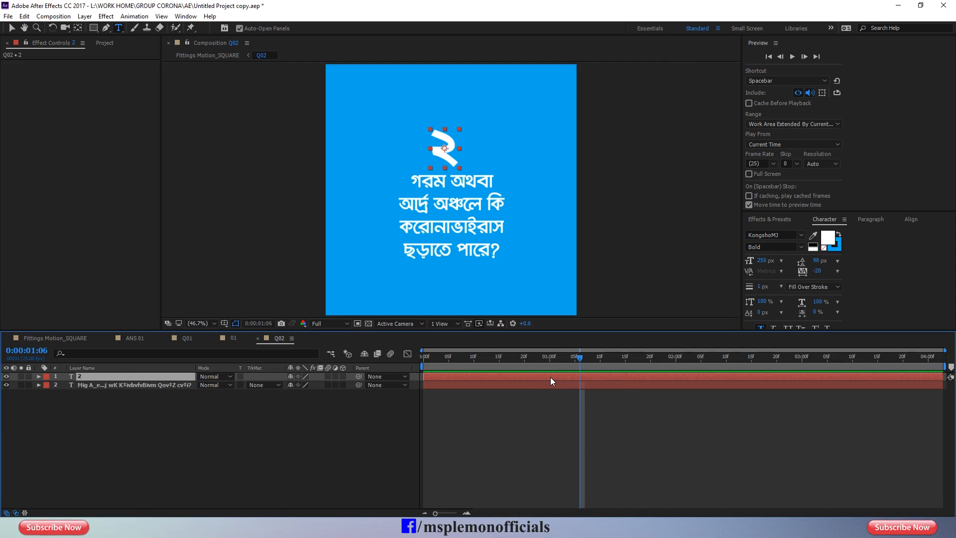
{"action": "left_click", "coordinate": [550, 385]}
{"action": "left_click", "coordinate": [816, 272]}
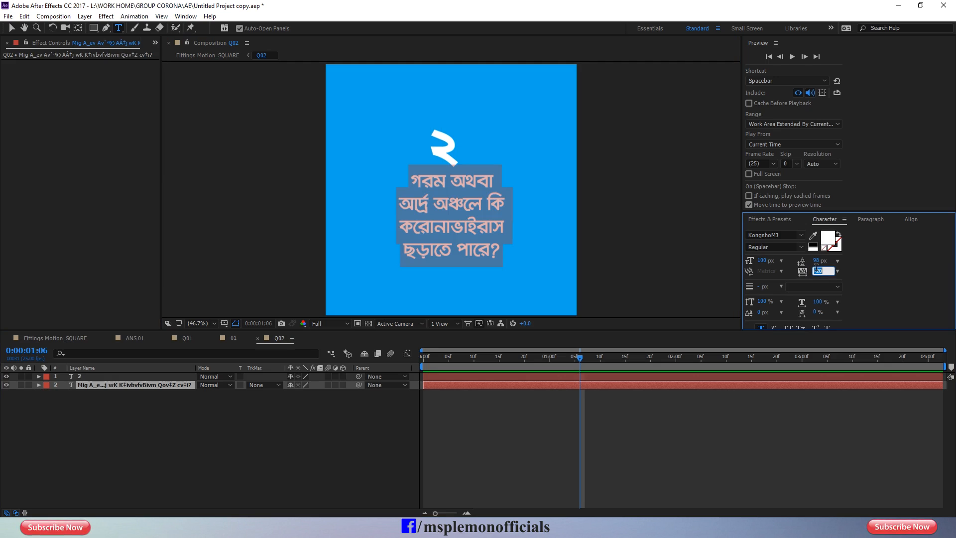
{"action": "left_click", "coordinate": [802, 246]}
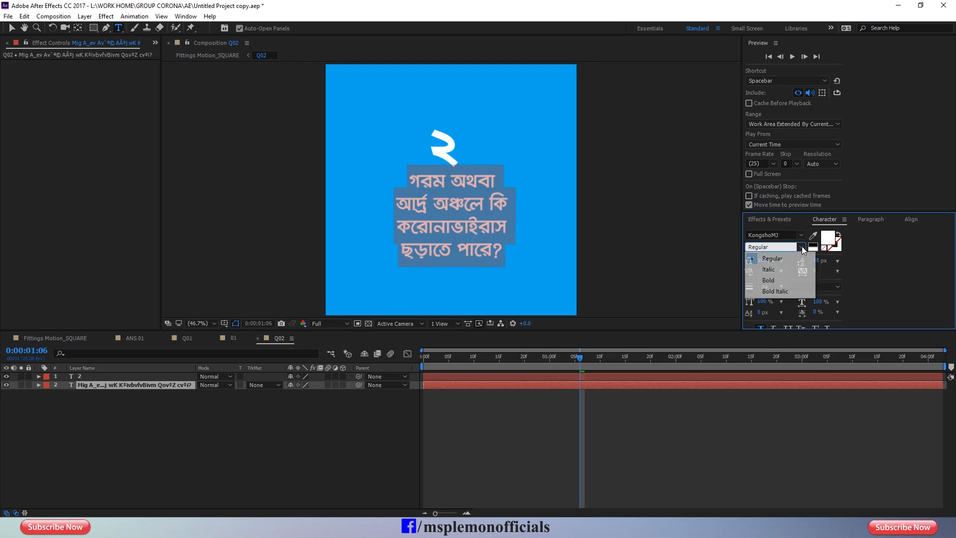
{"action": "left_click", "coordinate": [778, 277]}
Rebreak the question into three lines: "গরম অথবা আর্দ্র", "অঞ্চলে কি করোনাভাইরাস" and "ছড়াতে পারে?".
{"action": "left_click", "coordinate": [421, 179]}
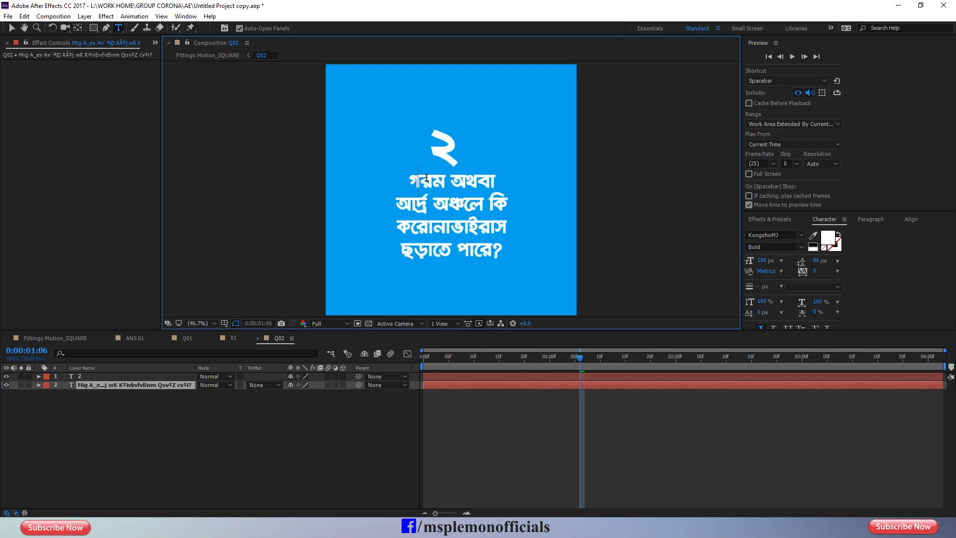
{"action": "double_click", "coordinate": [425, 176]}
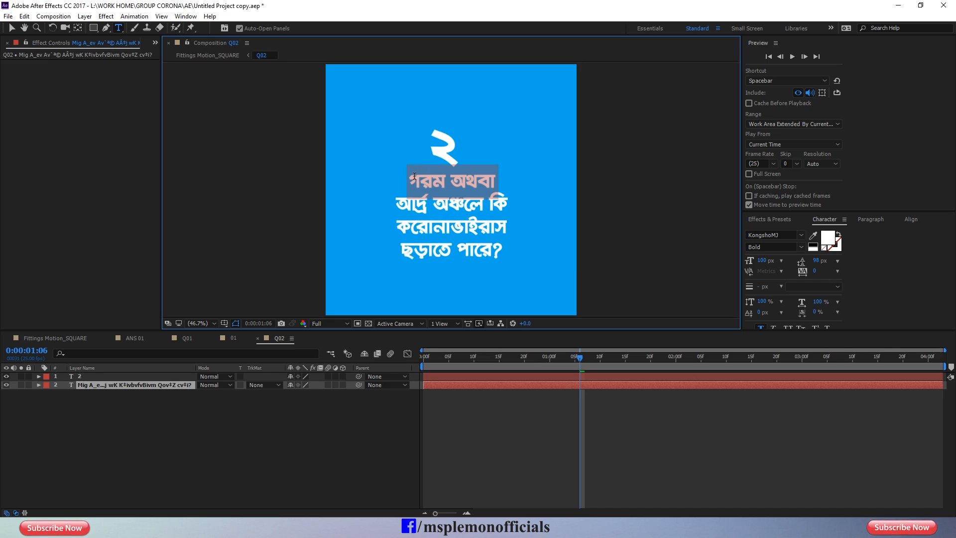
{"action": "left_click", "coordinate": [414, 176]}
{"action": "key", "text": "Delete"}
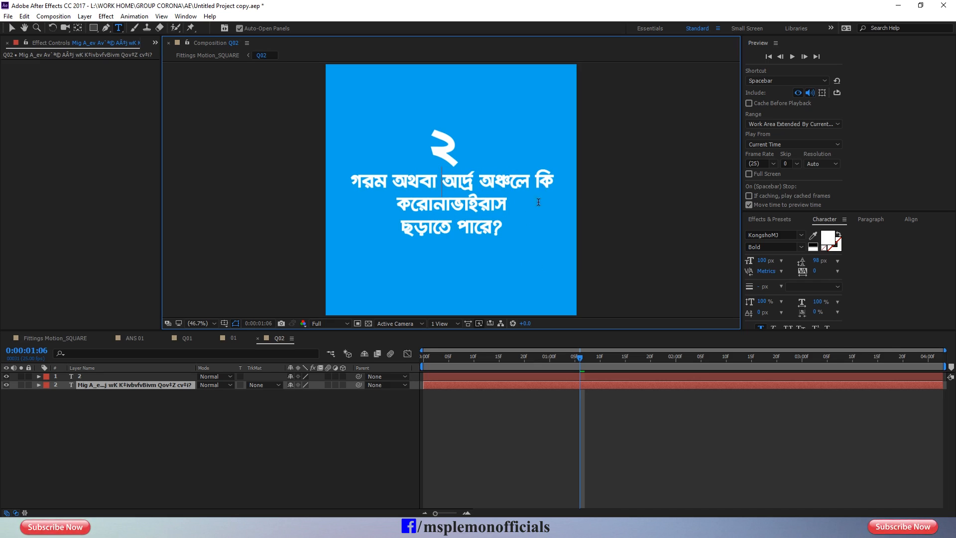
{"action": "left_click", "coordinate": [534, 184]}
{"action": "key", "text": "Return"}
{"action": "key", "text": "End"}
{"action": "key", "text": "Delete"}
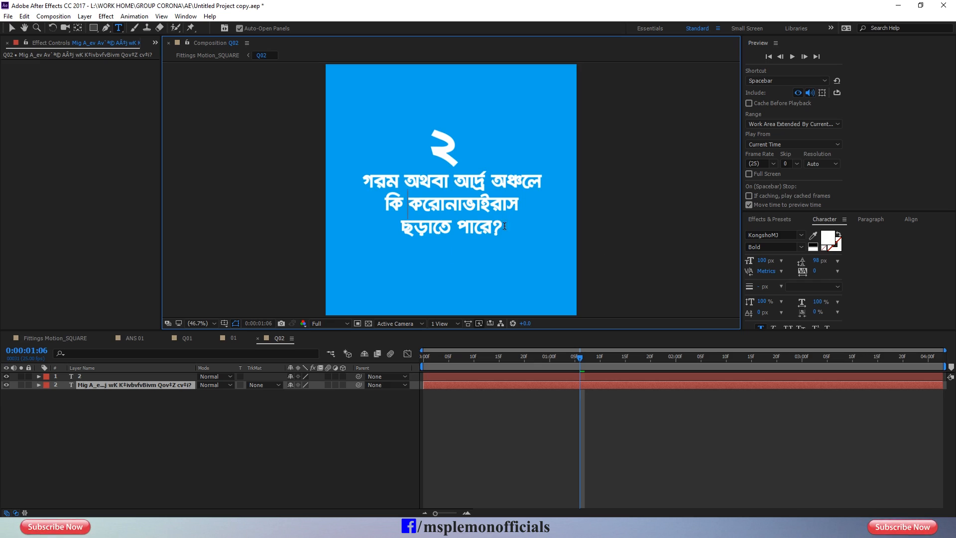
{"action": "key", "text": "Return"}
{"action": "key", "text": "End"}
{"action": "key", "text": "Delete"}
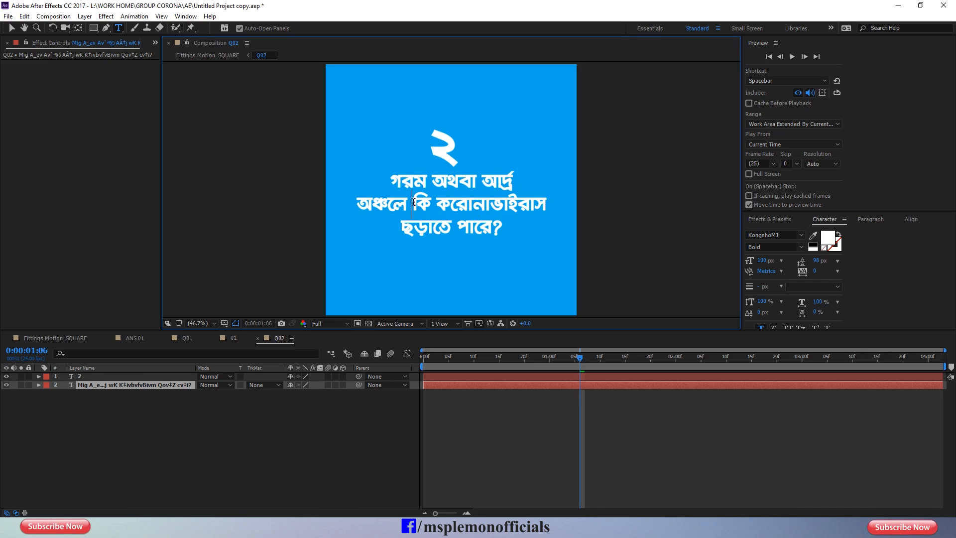
Enlarge the question's first line, "গরম অথবা আর্দ্র", to a font size of 153 px.
{"action": "left_click_drag", "start_coordinate": [389, 183], "coordinate": [519, 185]}
{"action": "left_click_drag", "start_coordinate": [762, 261], "coordinate": [787, 260]}
{"action": "left_click", "coordinate": [769, 260]}
{"action": "key", "text": "Up"}
{"action": "key", "text": "Up"}
{"action": "key", "text": "Up"}
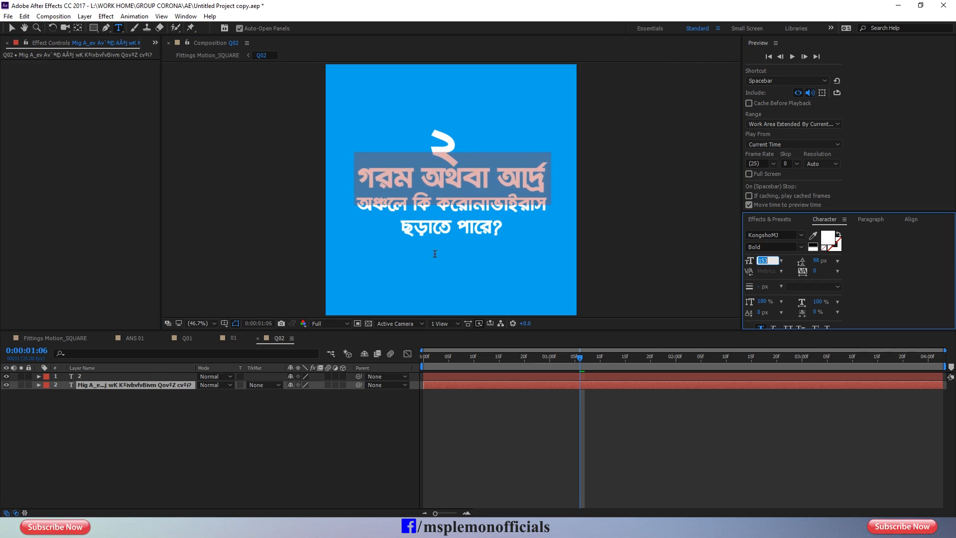
Set the question's last line, "ছড়াতে পারে?", to a font size of 183 px with 154 px leading.
{"action": "left_click_drag", "start_coordinate": [400, 228], "coordinate": [508, 230]}
{"action": "left_click_drag", "start_coordinate": [762, 261], "coordinate": [805, 263]}
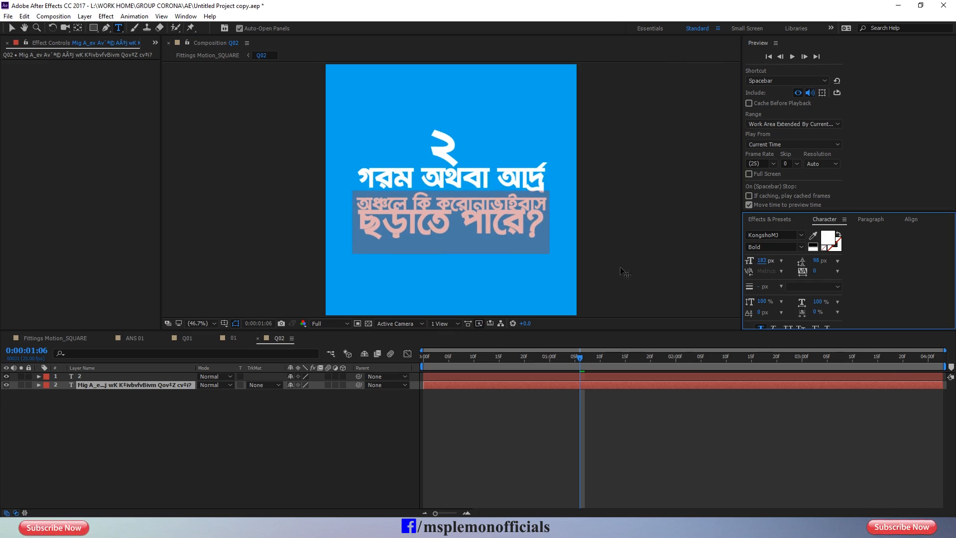
{"action": "left_click", "coordinate": [527, 220]}
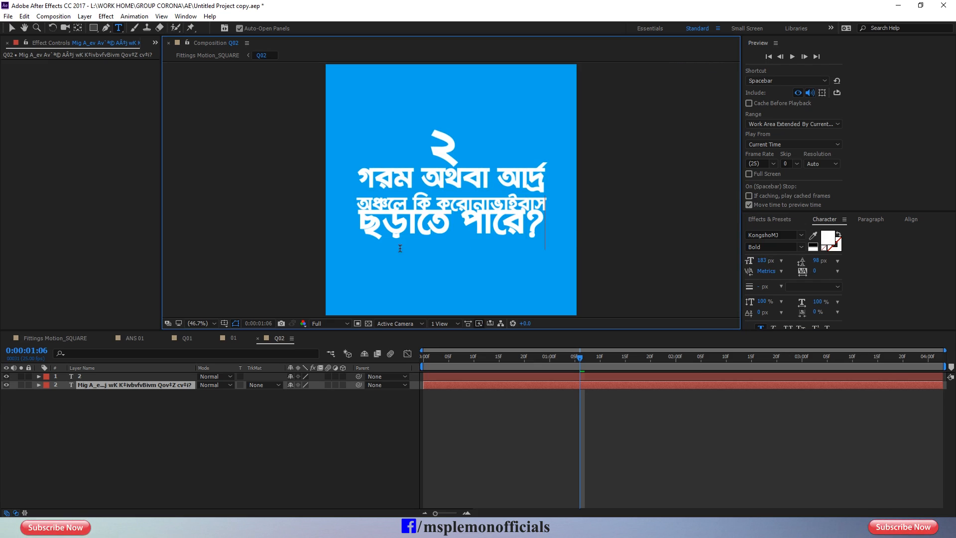
{"action": "left_click_drag", "start_coordinate": [357, 219], "coordinate": [757, 271]}
{"action": "left_click_drag", "start_coordinate": [818, 264], "coordinate": [846, 260]}
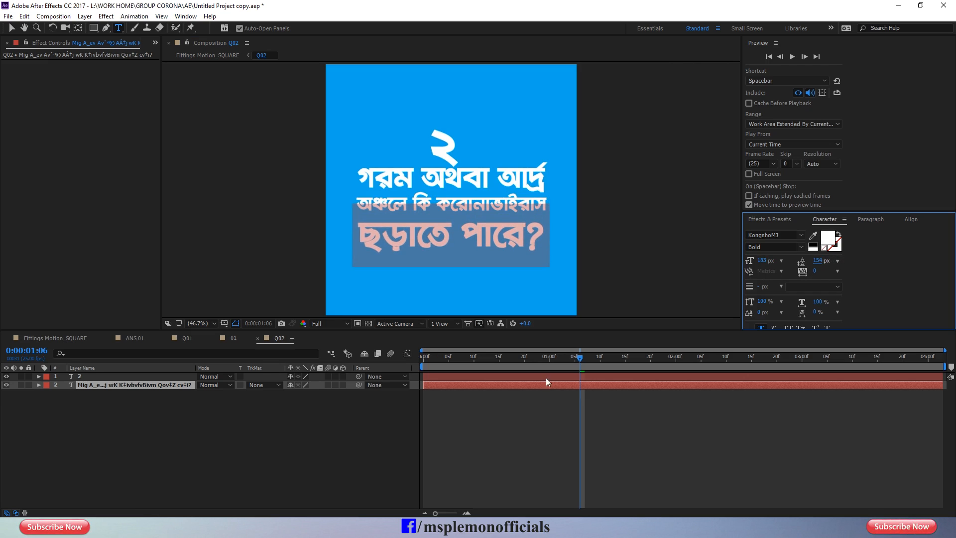
Set the leading of the question's middle line, "অঞ্চলে কি করোনাভাইরাস", to 116 px.
{"action": "left_click", "coordinate": [503, 376]}
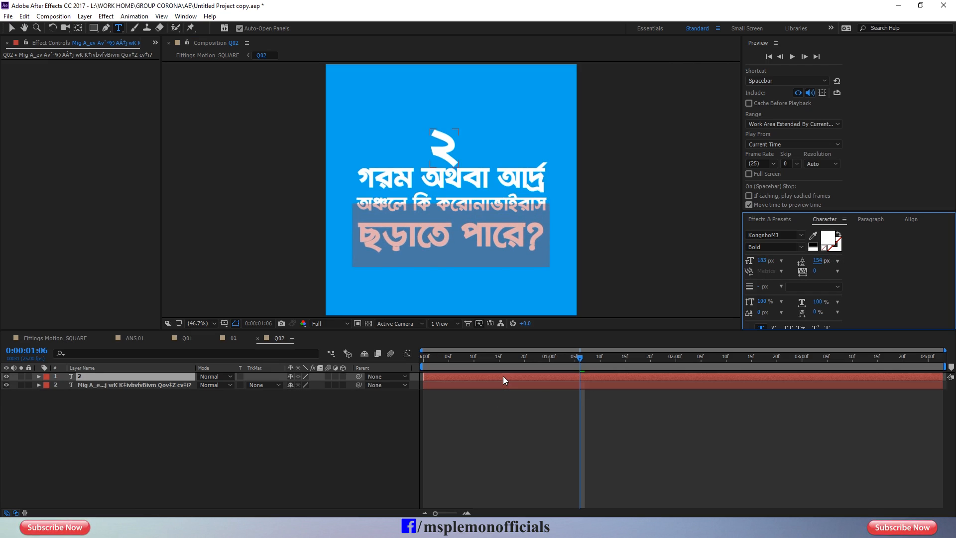
{"action": "left_click", "coordinate": [478, 386]}
{"action": "left_click_drag", "start_coordinate": [363, 201], "coordinate": [551, 203]}
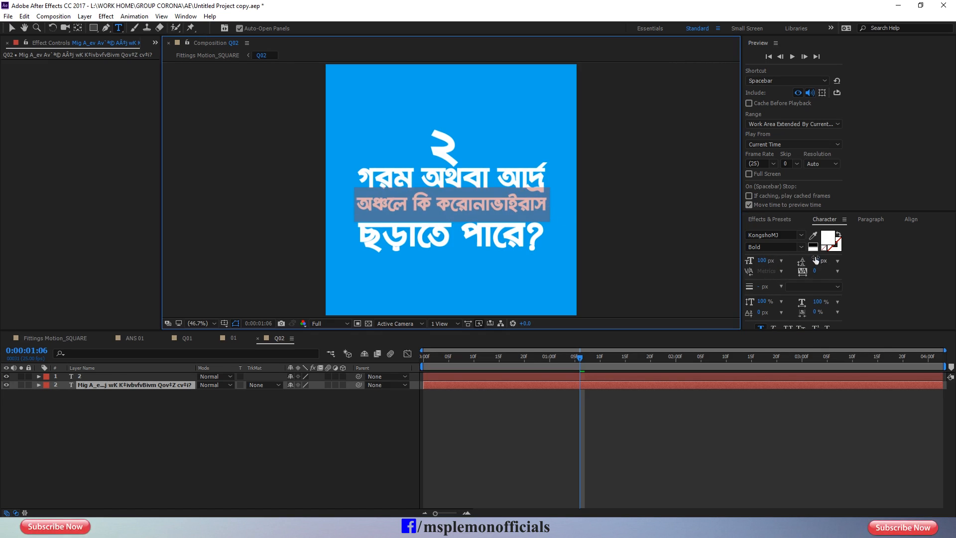
{"action": "left_click_drag", "start_coordinate": [815, 260], "coordinate": [827, 260]}
{"action": "left_click", "coordinate": [632, 426]}
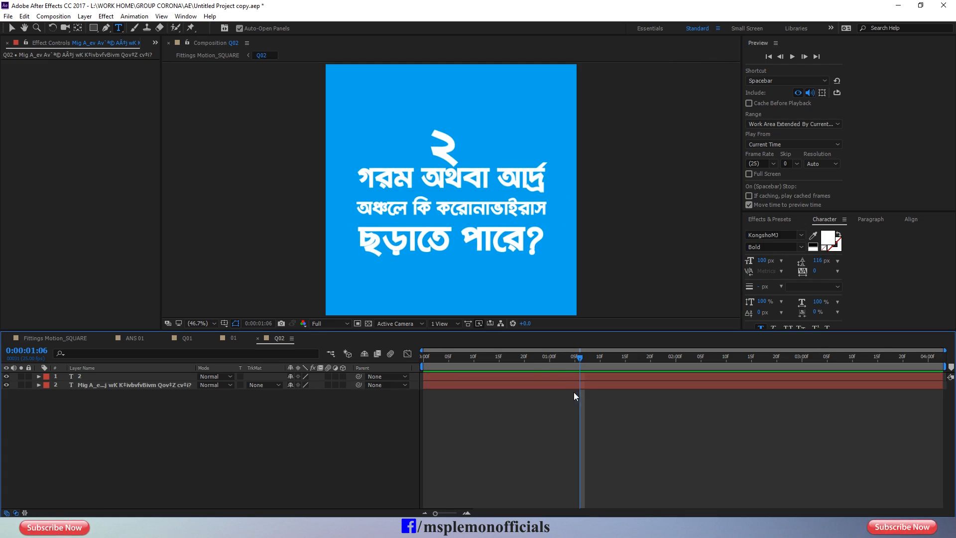
Move the question text layer straight down until a clear gap separates it from the number above.
{"action": "left_click", "coordinate": [527, 377]}
{"action": "left_click", "coordinate": [533, 387]}
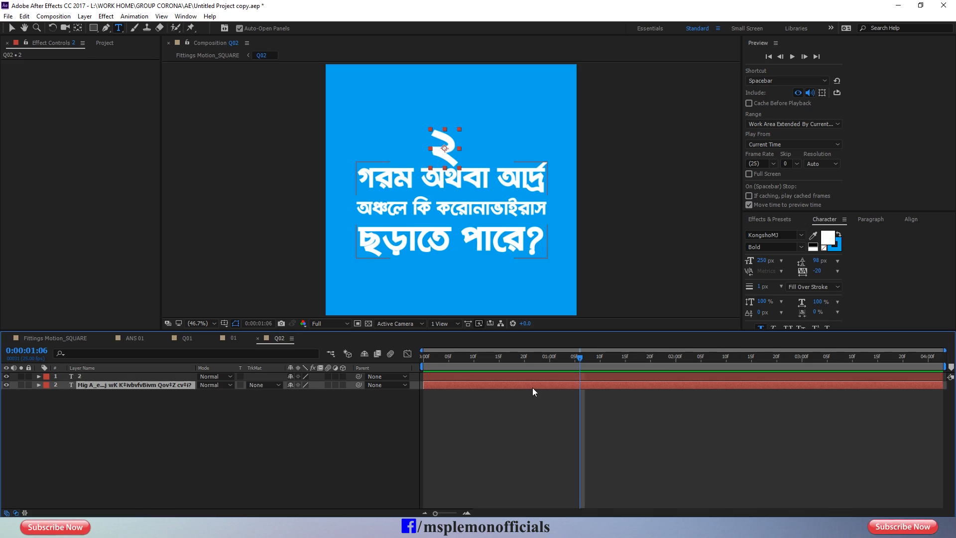
{"action": "key", "text": "shift+Down"}
{"action": "key", "text": "shift+Down"}
{"action": "key", "text": "shift+Down"}
{"action": "key", "text": "shift+Down"}
{"action": "key", "text": "shift+Down"}
{"action": "key", "text": "shift+Down"}
{"action": "key", "text": "shift+Down"}
{"action": "key", "text": "shift+Down"}
{"action": "key", "text": "shift+Down"}
{"action": "key", "text": "shift+Down"}
{"action": "key", "text": "shift+Down"}
{"action": "key", "text": "shift+Down"}
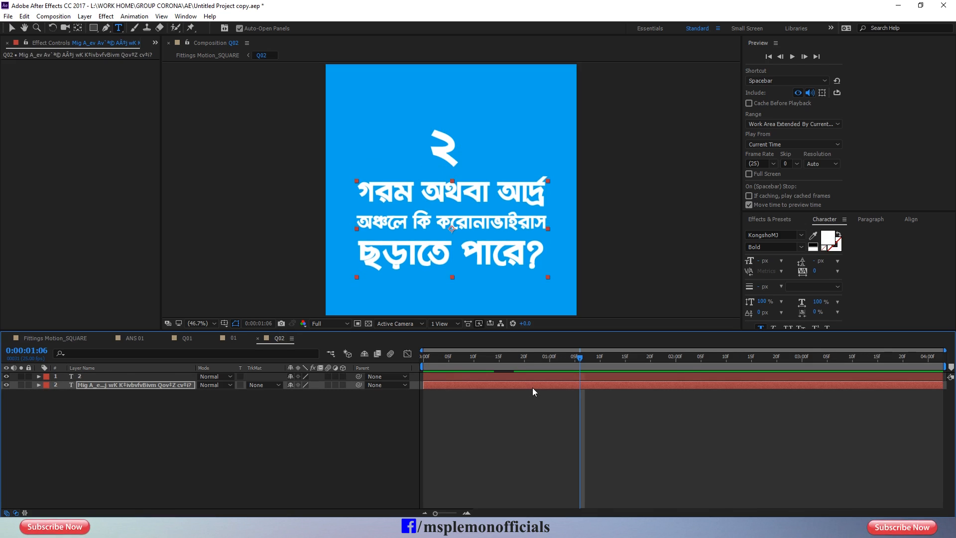
{"action": "key", "text": "shift+Up"}
{"action": "key", "text": "shift+Up"}
{"action": "key", "text": "shift+Up"}
{"action": "key", "text": "shift+Up"}
{"action": "key", "text": "shift+Down"}
{"action": "key", "text": "shift+Down"}
{"action": "key", "text": "shift+Down"}
{"action": "key", "text": "shift+Down"}
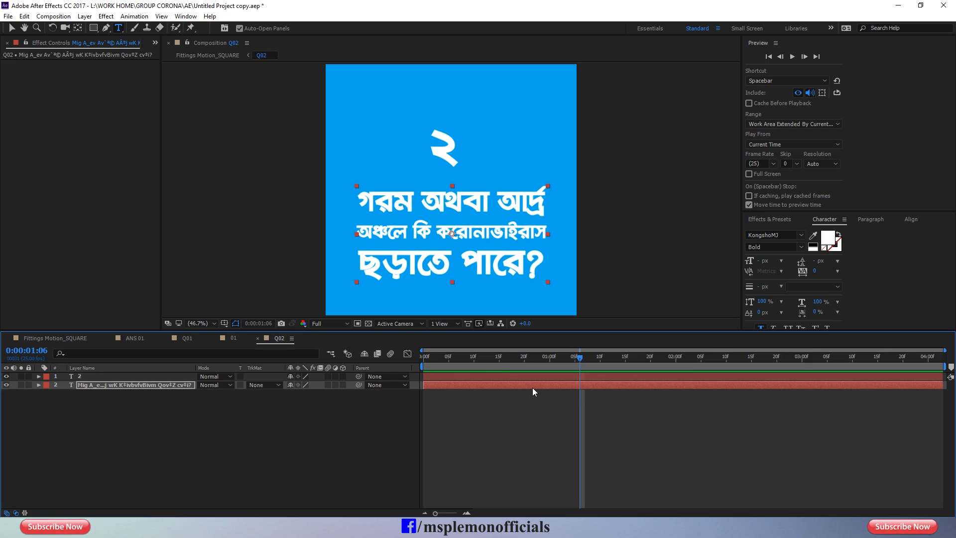
{"action": "key", "text": "F2"}
Scale the question text layer to 90% and collapse its properties.
{"action": "left_click", "coordinate": [543, 387]}
{"action": "key", "text": "s"}
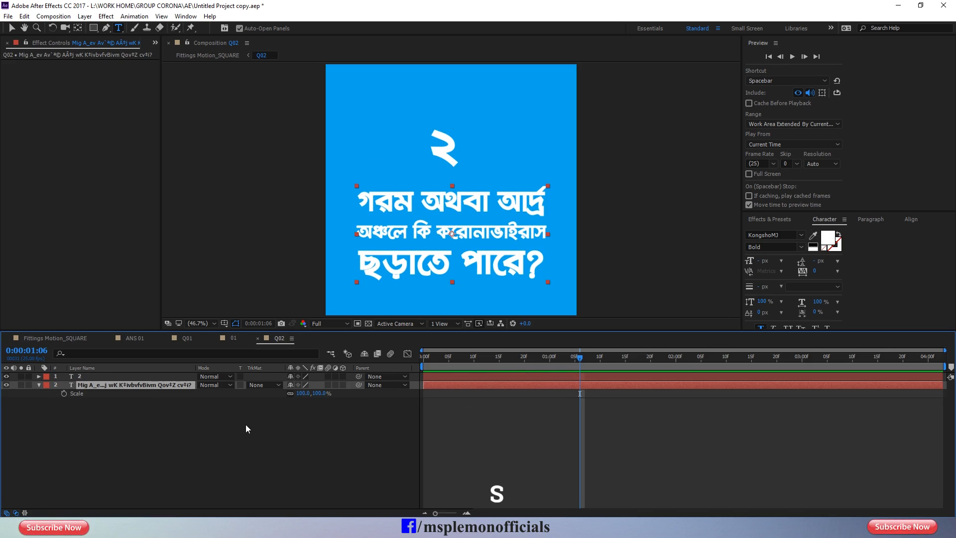
{"action": "left_click", "coordinate": [320, 393]}
{"action": "type", "text": "90"}
{"action": "key", "text": "Return"}
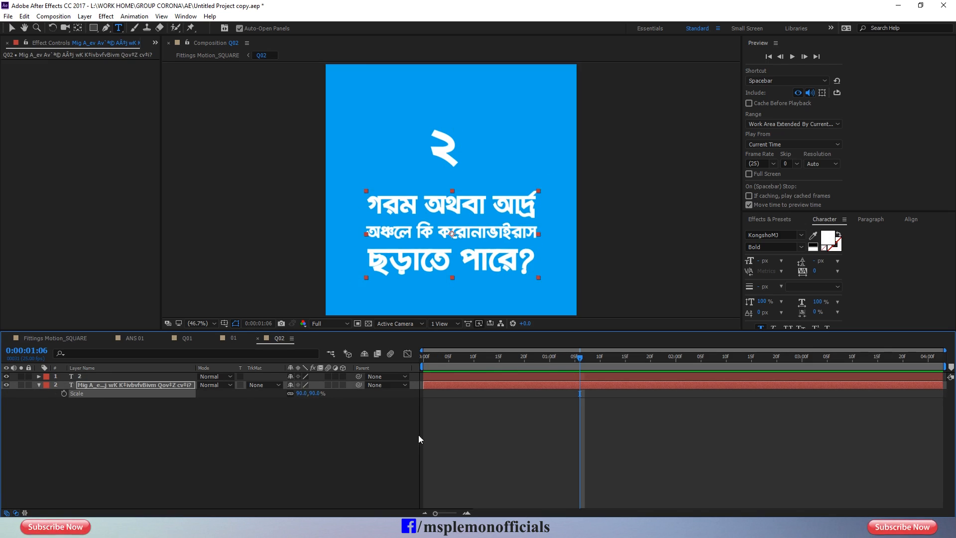
{"action": "left_click", "coordinate": [522, 438]}
{"action": "left_click", "coordinate": [49, 393]}
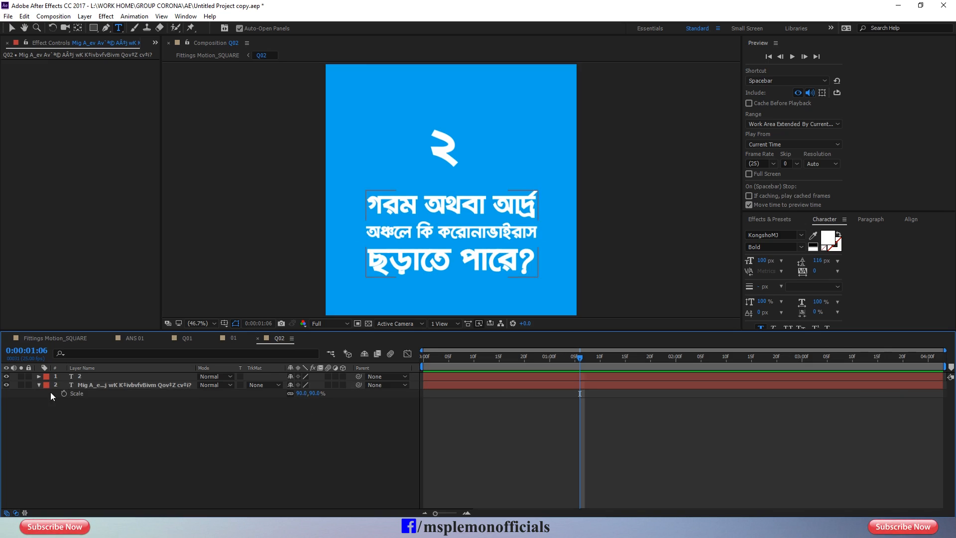
{"action": "left_click", "coordinate": [39, 385]}
Nudge the scaled question text layer slightly up towards the number.
{"action": "left_click", "coordinate": [91, 386]}
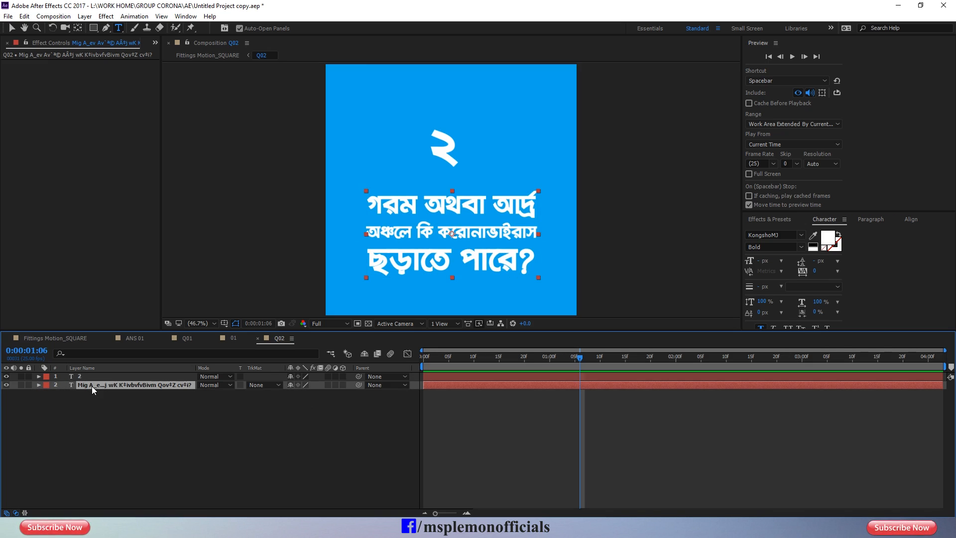
{"action": "key", "text": "shift+Up"}
{"action": "key", "text": "shift+Down"}
{"action": "key", "text": "shift+Up"}
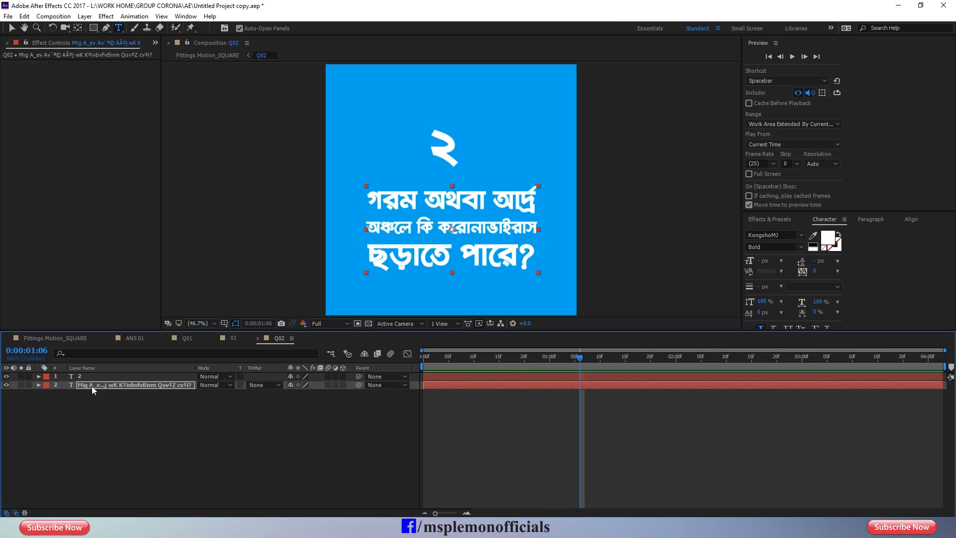
{"action": "key", "text": "Up"}
{"action": "key", "text": "Up"}
{"action": "key", "text": "Up"}
{"action": "key", "text": "Up"}
{"action": "key", "text": "Up"}
Tighten the gap between the two text layers by nudging the number down and the question slightly up.
{"action": "left_click", "coordinate": [453, 376]}
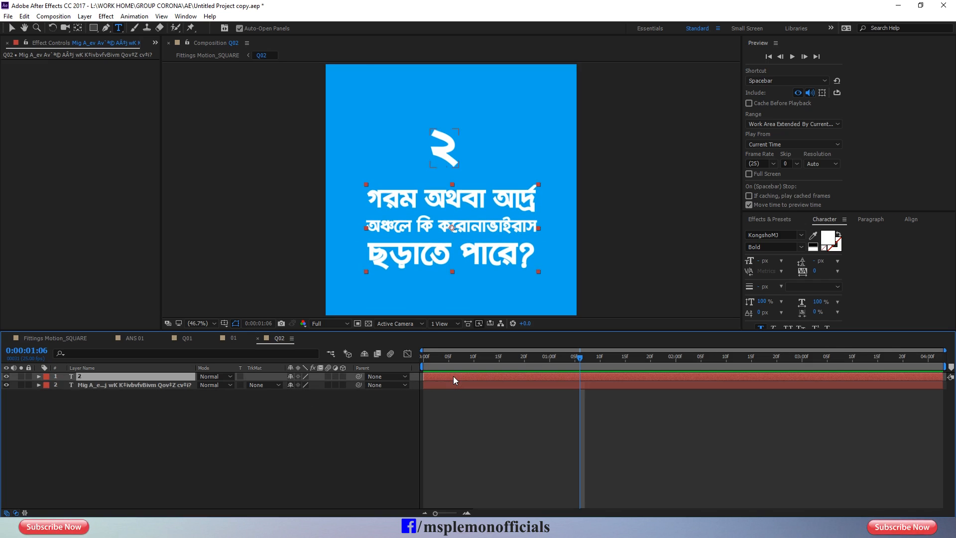
{"action": "left_click", "coordinate": [517, 450]}
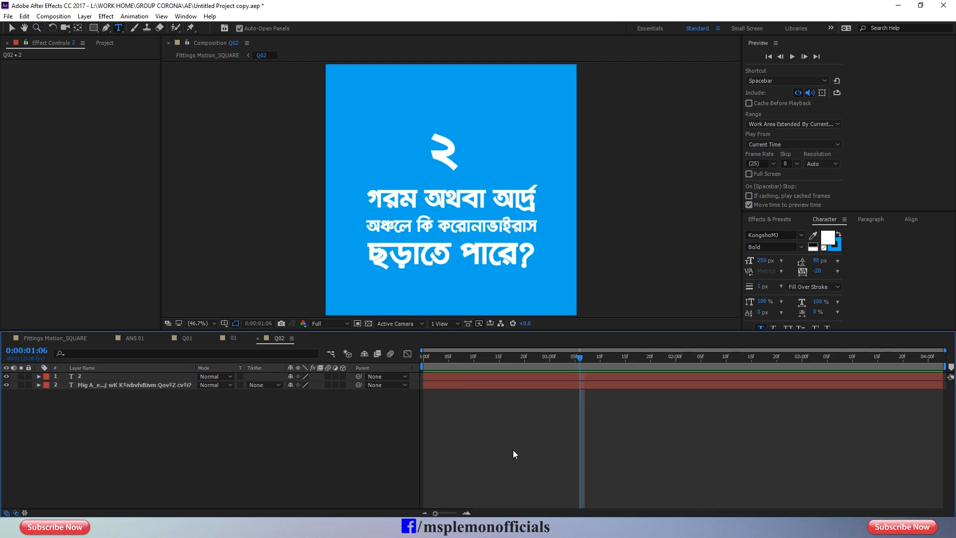
{"action": "left_click", "coordinate": [470, 387]}
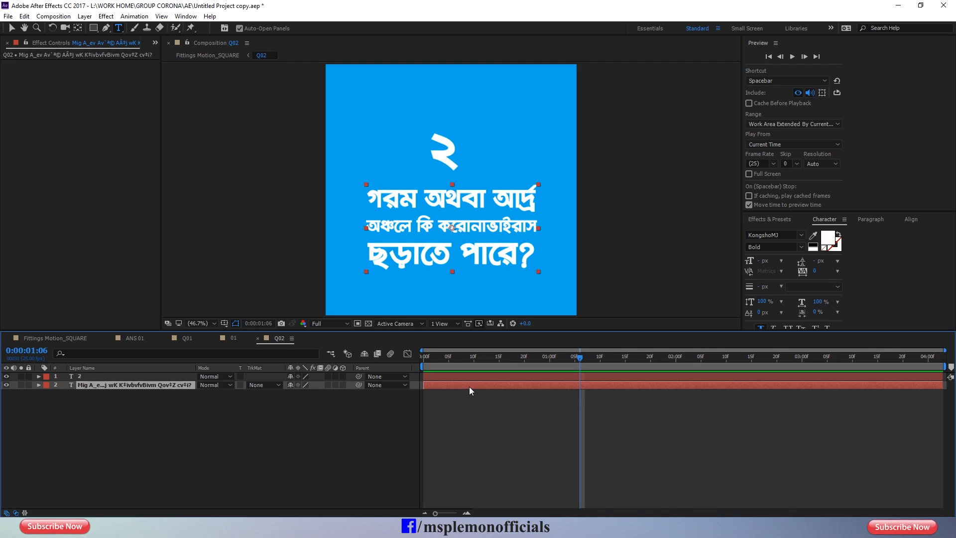
{"action": "left_click", "coordinate": [486, 419]}
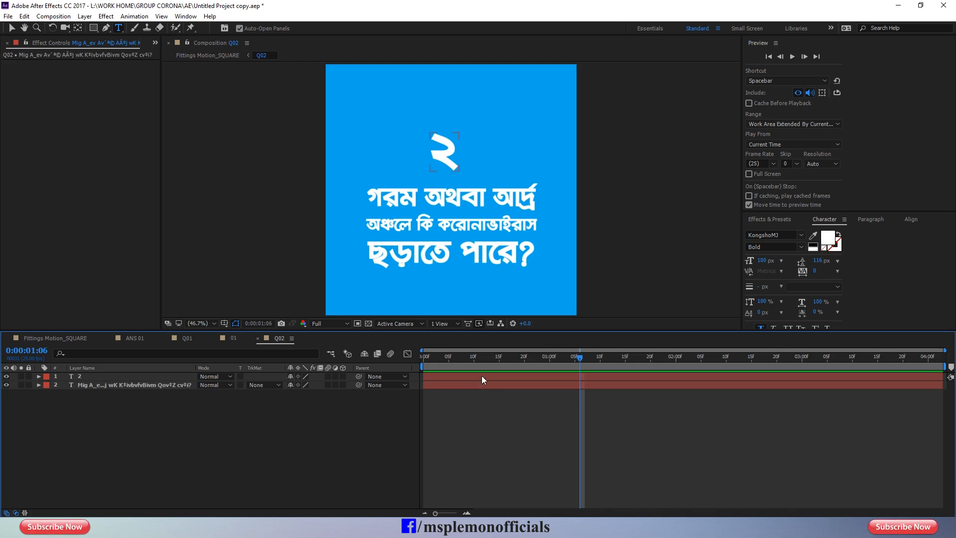
{"action": "left_click", "coordinate": [482, 376]}
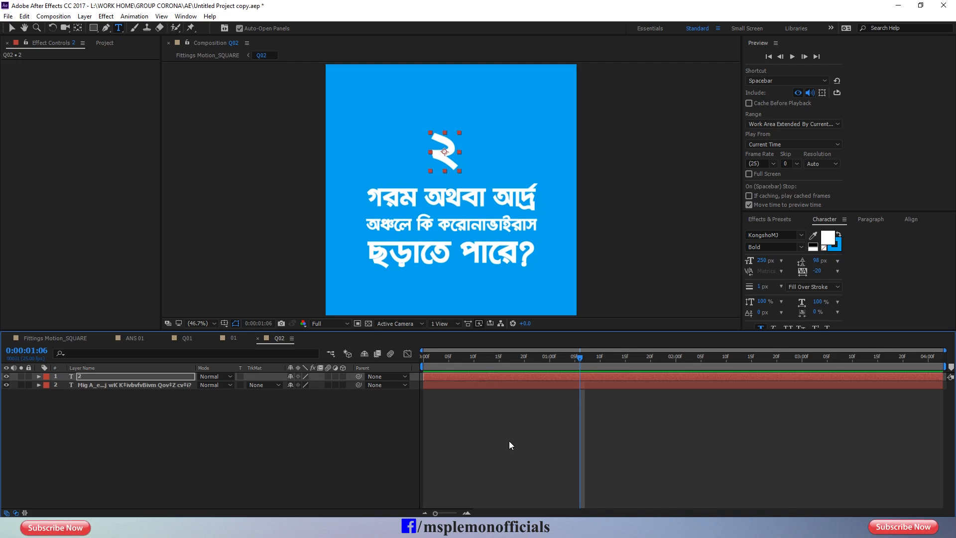
Recolour the number text layer's fill to dark grey 353535 at the start of the composition.
{"action": "left_click", "coordinate": [508, 441]}
{"action": "key", "text": "Home"}
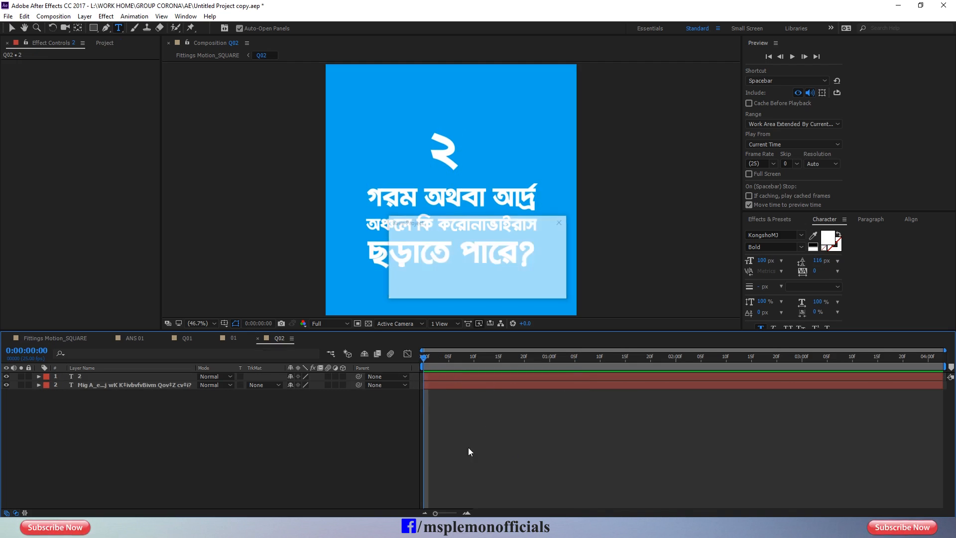
{"action": "left_click", "coordinate": [445, 386]}
{"action": "left_click", "coordinate": [438, 377]}
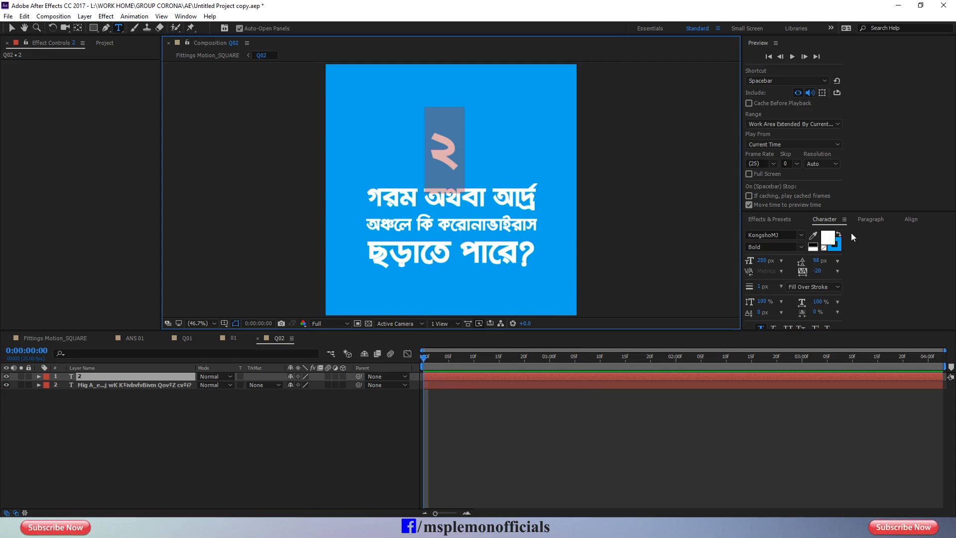
{"action": "left_click", "coordinate": [813, 234]}
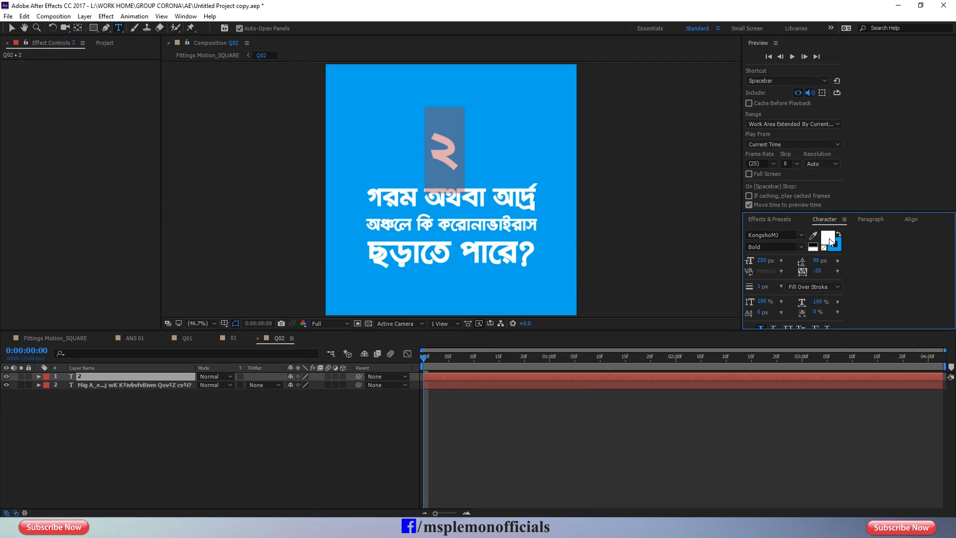
{"action": "left_click", "coordinate": [815, 236]}
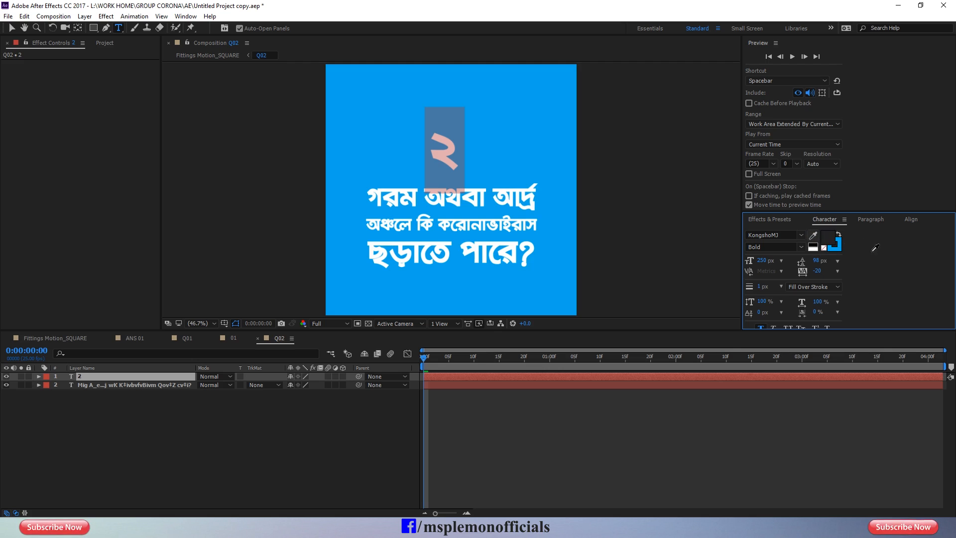
{"action": "left_click", "coordinate": [872, 251]}
{"action": "left_click", "coordinate": [827, 238]}
{"action": "left_click_drag", "start_coordinate": [16, 126], "coordinate": [5, 125]}
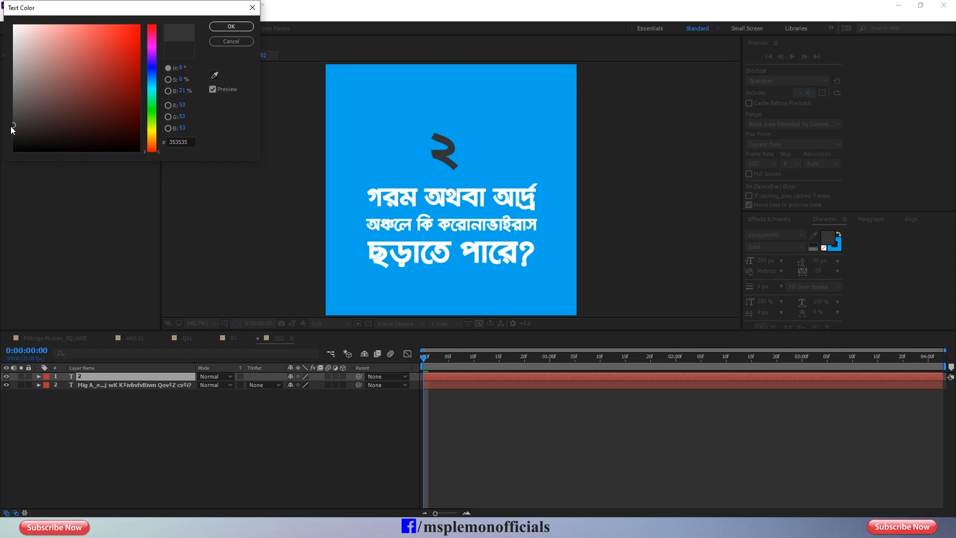
{"action": "left_click", "coordinate": [231, 26]}
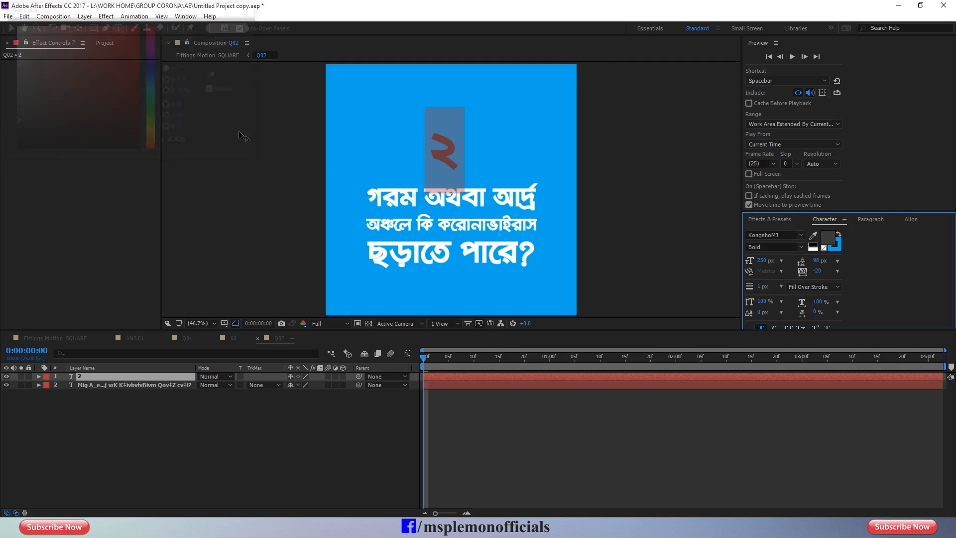
{"action": "left_click", "coordinate": [499, 425]}
Recolour the first line of the question text with the dark grey sampled from the number.
{"action": "left_click", "coordinate": [447, 386]}
{"action": "left_click", "coordinate": [447, 385]}
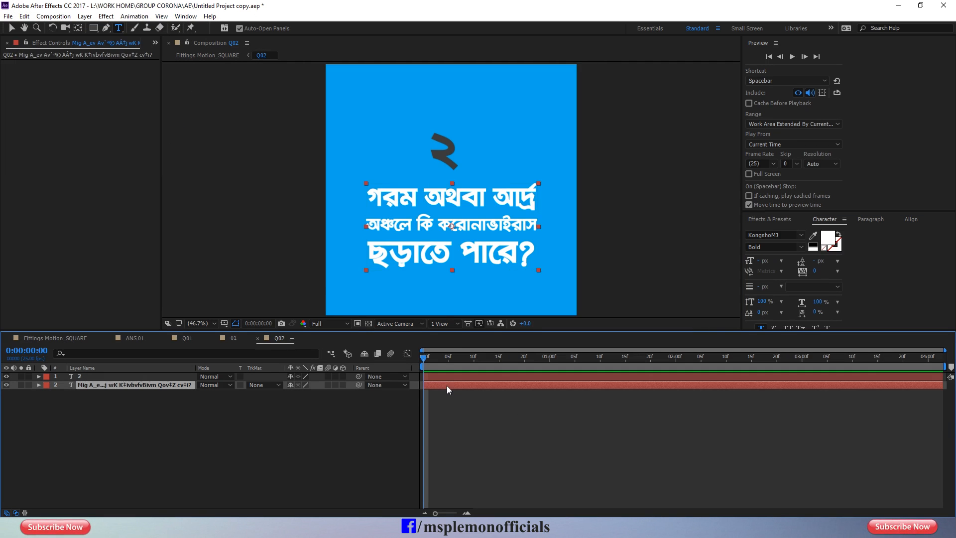
{"action": "double_click", "coordinate": [438, 383]}
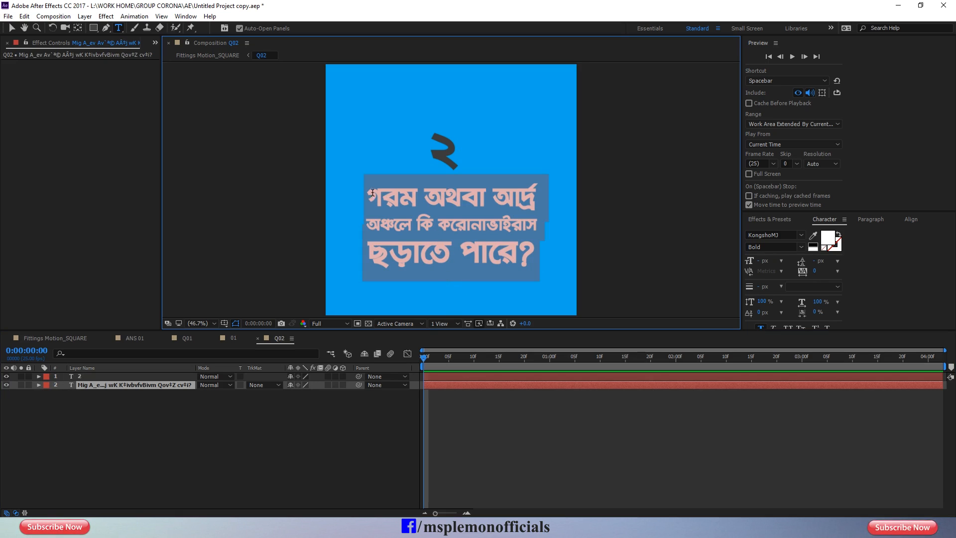
{"action": "left_click_drag", "start_coordinate": [366, 192], "coordinate": [556, 193]}
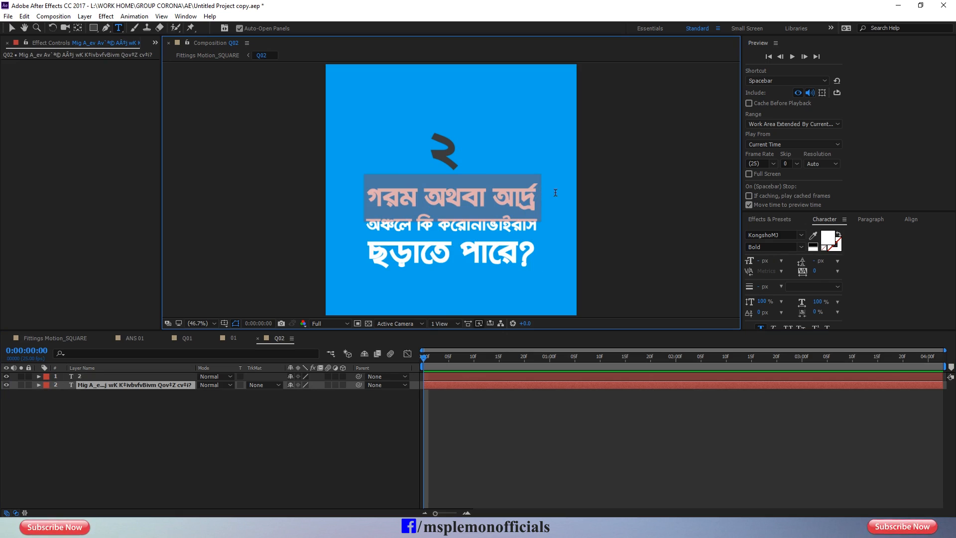
{"action": "left_click", "coordinate": [814, 236]}
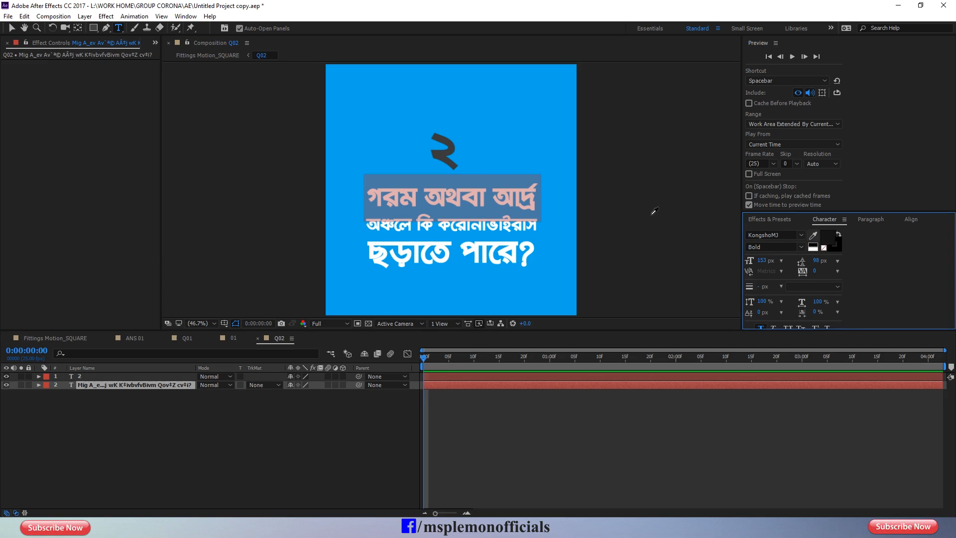
{"action": "left_click", "coordinate": [448, 152]}
{"action": "left_click", "coordinate": [481, 441]}
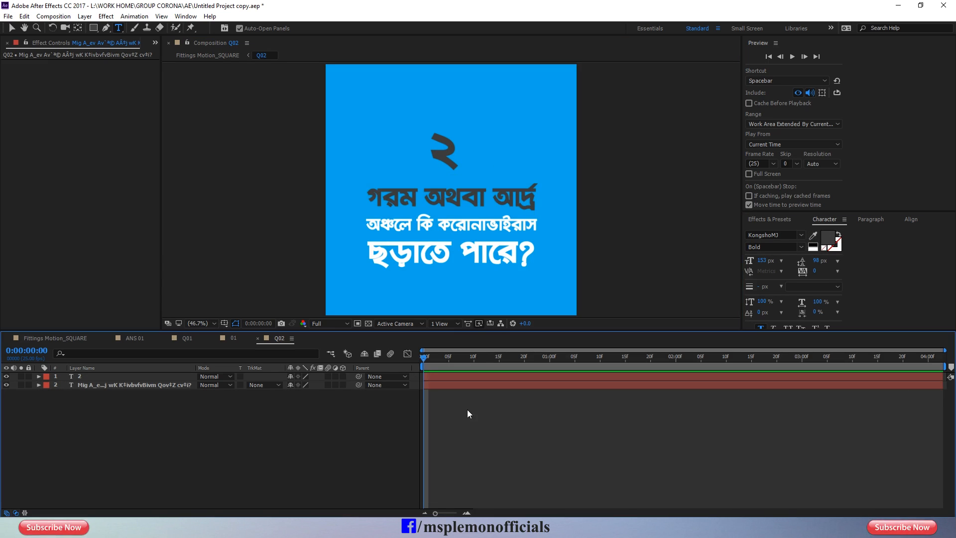
Recolour the last line of the question text with the same dark grey sampled from the first line.
{"action": "left_click", "coordinate": [458, 387]}
{"action": "double_click", "coordinate": [455, 385]}
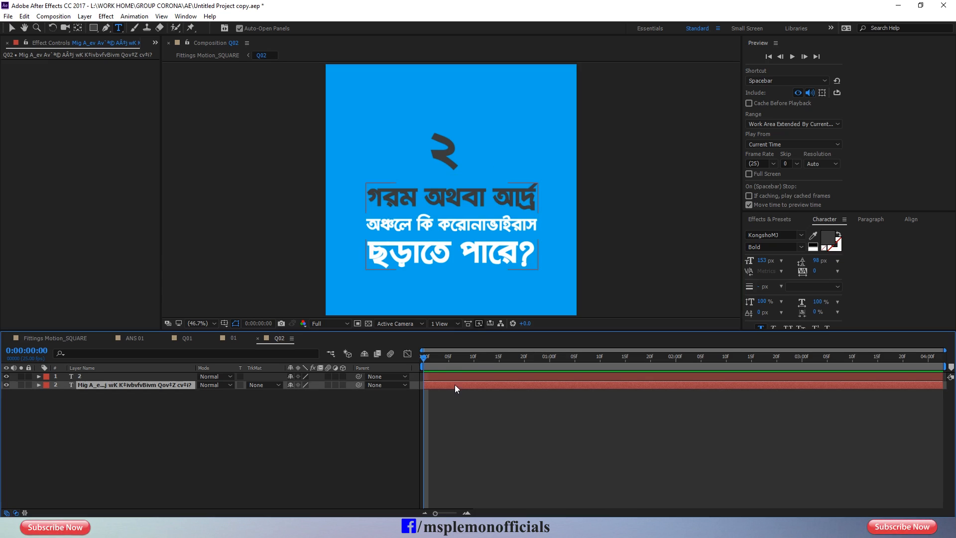
{"action": "left_click_drag", "start_coordinate": [370, 248], "coordinate": [552, 254]}
{"action": "left_click", "coordinate": [813, 235]}
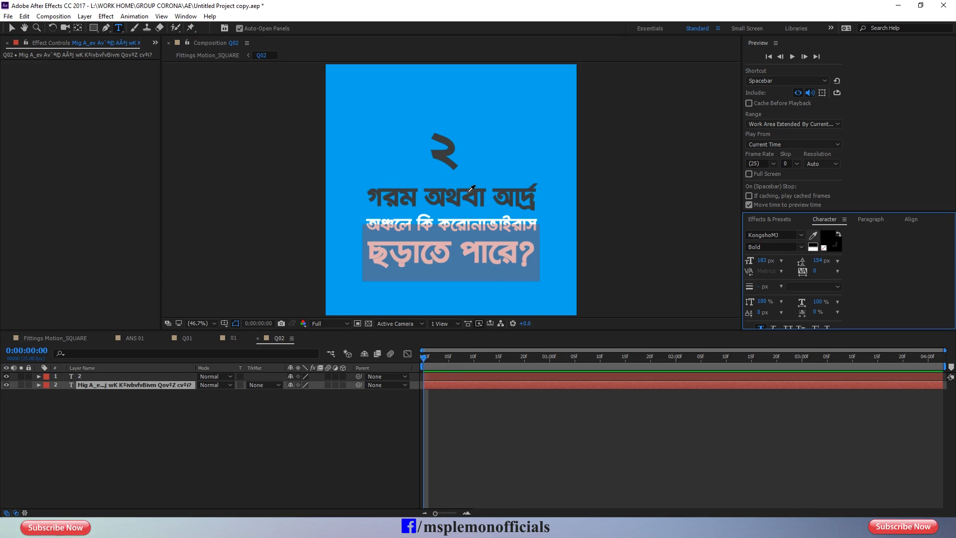
{"action": "left_click", "coordinate": [477, 189]}
Set the fill of the word করোনাভাইরাস in the question's middle line to orange FFA200.
{"action": "left_click", "coordinate": [489, 227]}
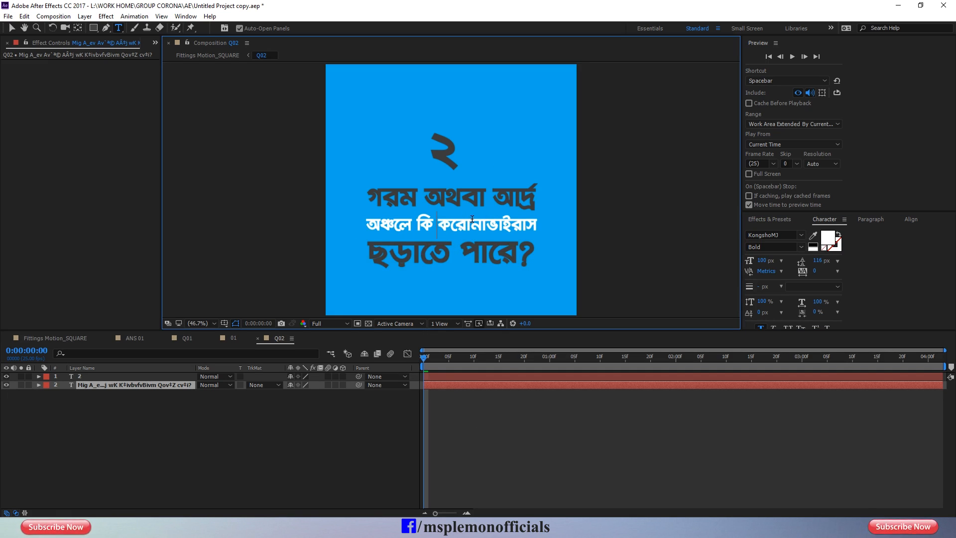
{"action": "left_click_drag", "start_coordinate": [438, 224], "coordinate": [541, 225]}
{"action": "left_click", "coordinate": [830, 241]}
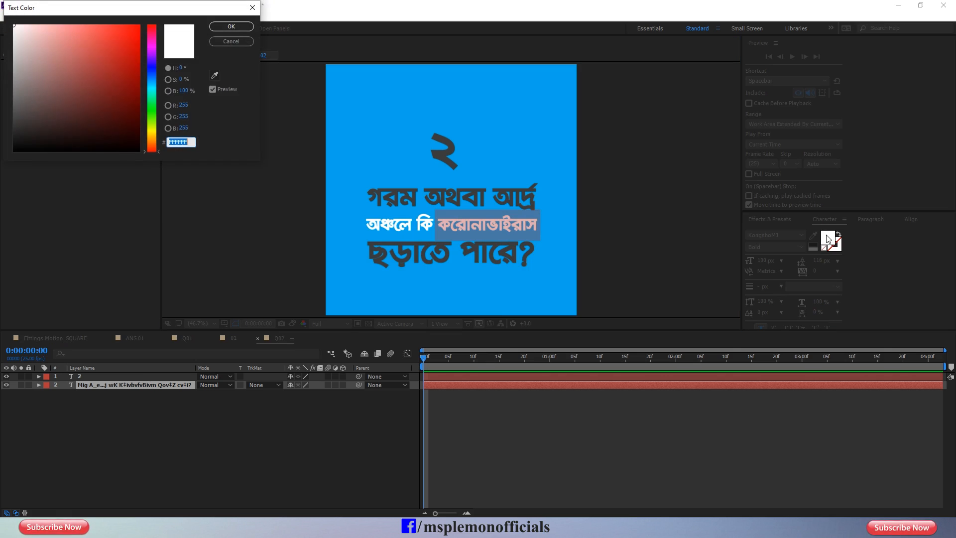
{"action": "type", "text": "FFA200"}
{"action": "key", "text": "Return"}
{"action": "left_click", "coordinate": [521, 486]}
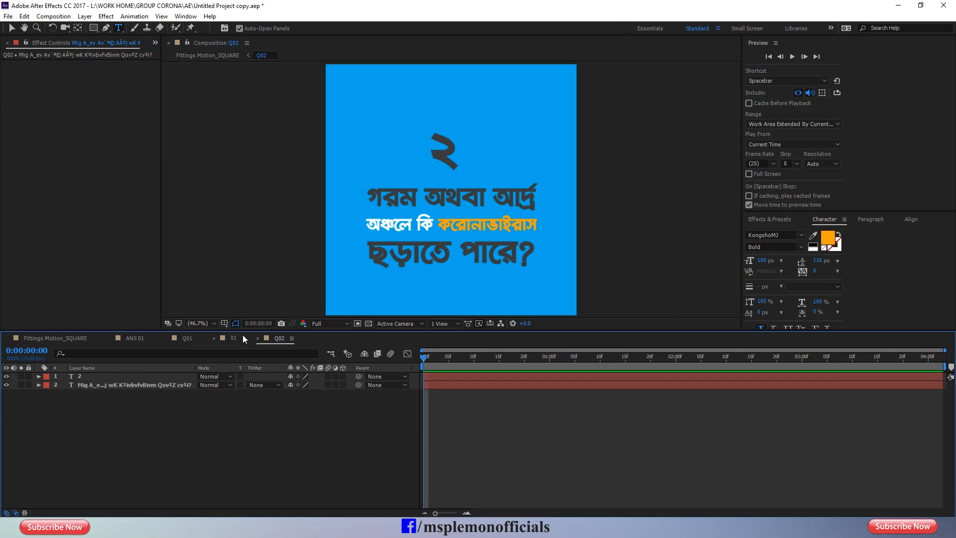
Copy Shape Layer 1 and Shape Layer 2 from composition 01 and paste them into Q02.
{"action": "left_click", "coordinate": [234, 338]}
{"action": "left_click", "coordinate": [531, 474]}
{"action": "left_click", "coordinate": [535, 402]}
{"action": "left_click", "coordinate": [541, 413], "text": "shift"}
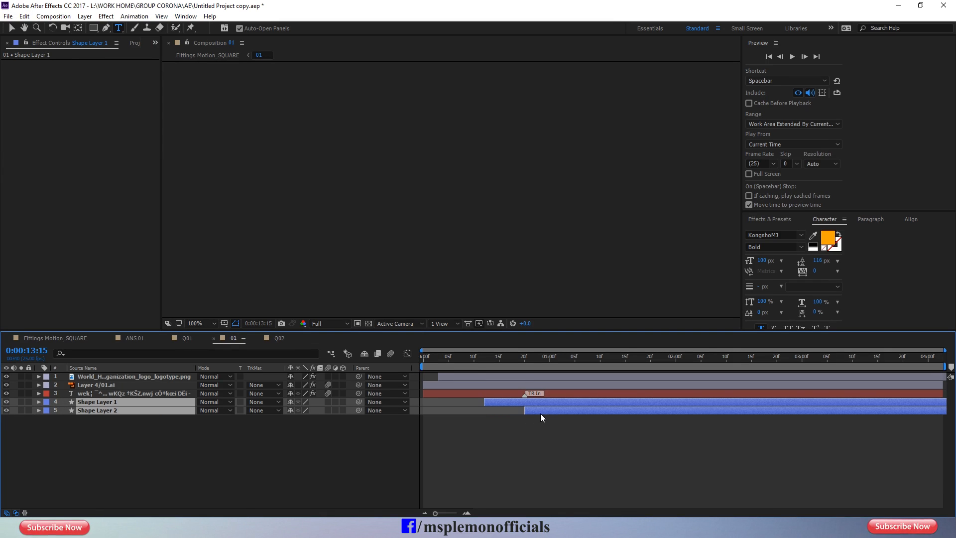
{"action": "key", "text": "ctrl+c"}
{"action": "left_click", "coordinate": [280, 339]}
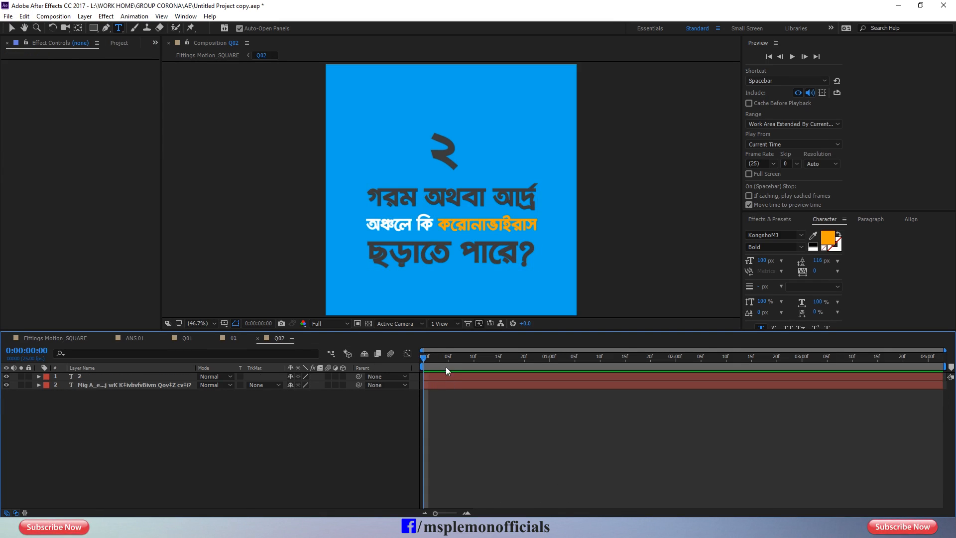
{"action": "left_click", "coordinate": [438, 378]}
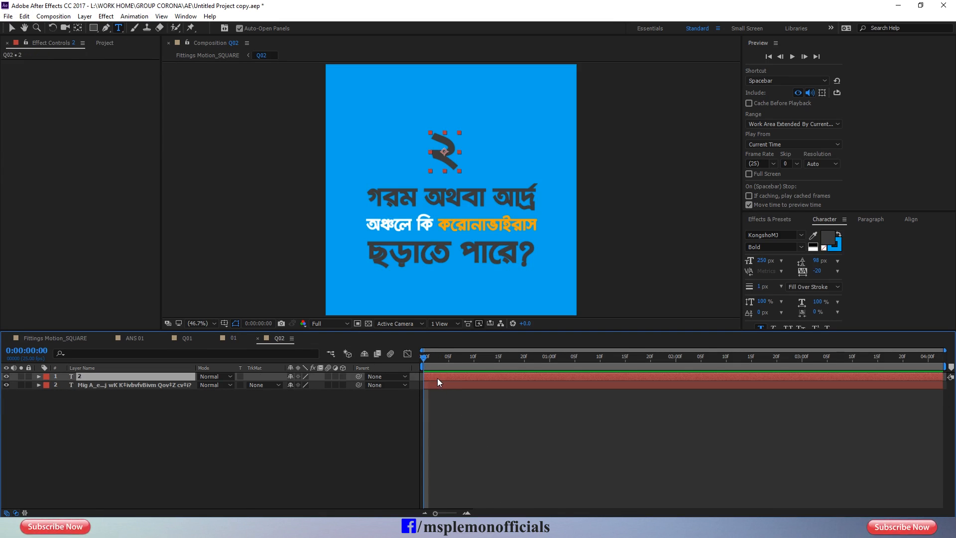
{"action": "left_click", "coordinate": [440, 423]}
{"action": "key", "text": "ctrl+v"}
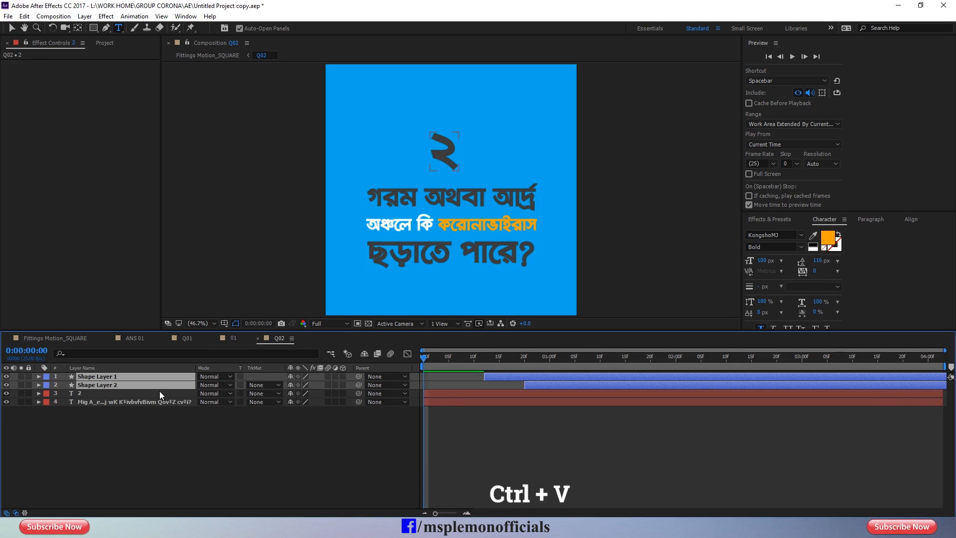
Reorder the layers so the question text is topmost, followed by the number, with both shape layers beneath.
{"action": "left_click_drag", "start_coordinate": [159, 392], "coordinate": [155, 426]}
{"action": "left_click", "coordinate": [501, 437]}
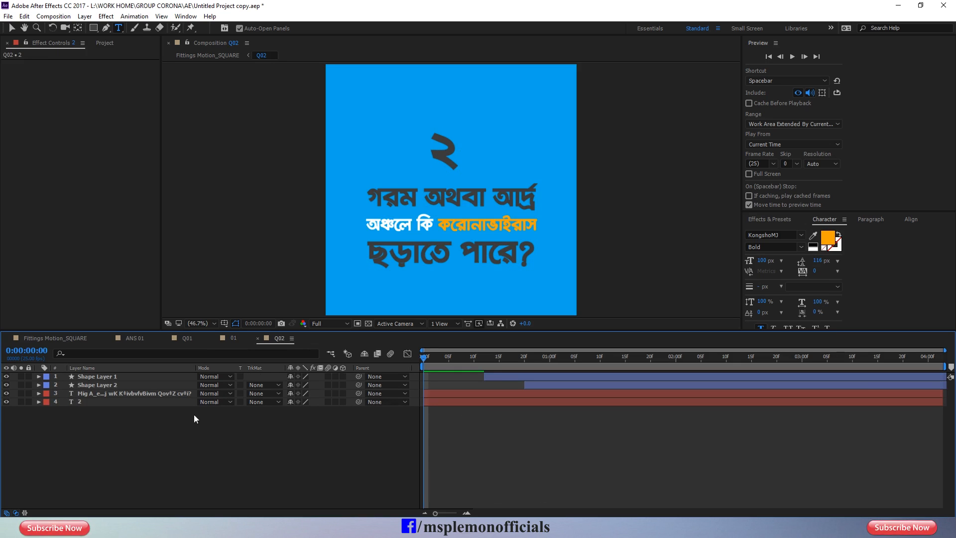
{"action": "left_click", "coordinate": [109, 382]}
{"action": "left_click", "coordinate": [106, 377], "text": "shift"}
{"action": "left_click_drag", "start_coordinate": [106, 378], "coordinate": [106, 429]}
{"action": "left_click", "coordinate": [505, 467]}
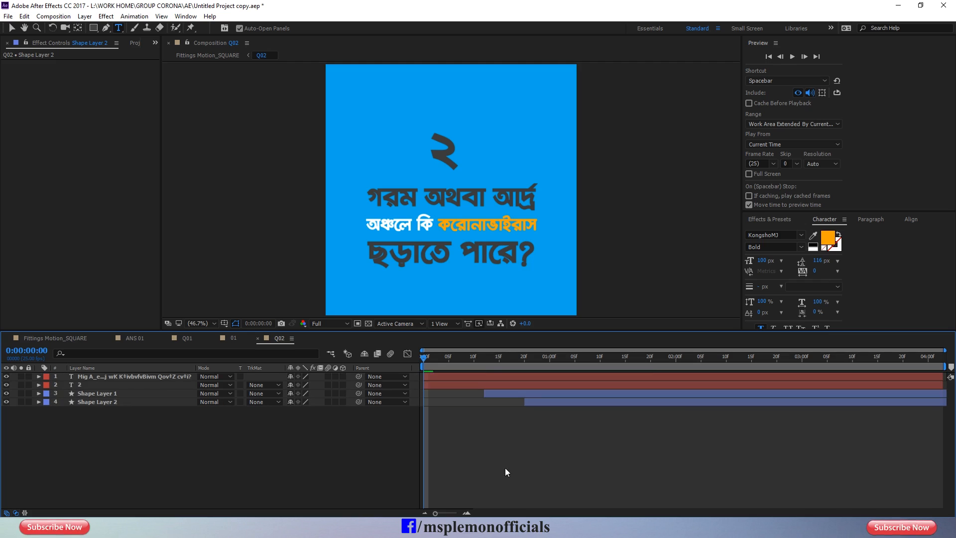
Preview the pasted bars, then move Shape Layer 1's white bar up behind the question's first line.
{"action": "key", "text": "space"}
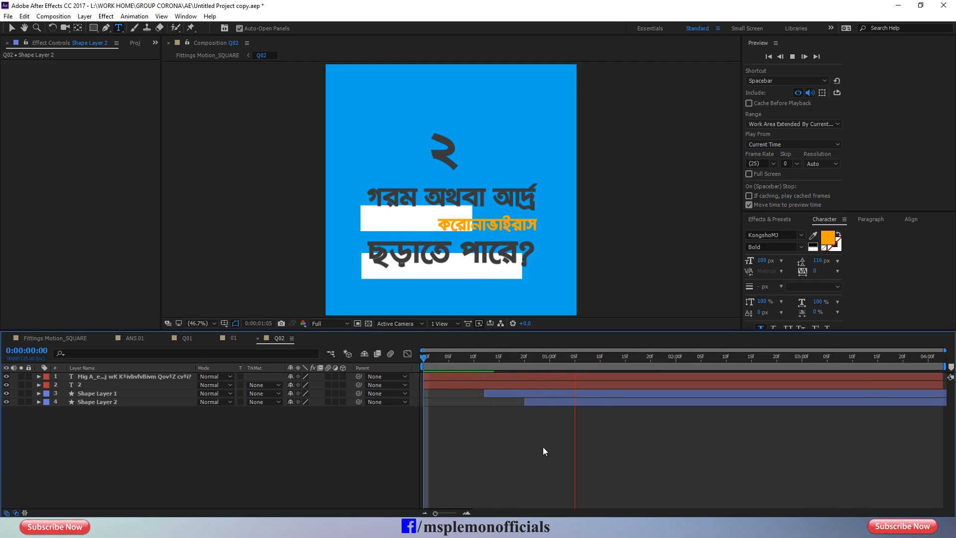
{"action": "key", "text": "space"}
{"action": "left_click", "coordinate": [569, 393]}
{"action": "key", "text": "v"}
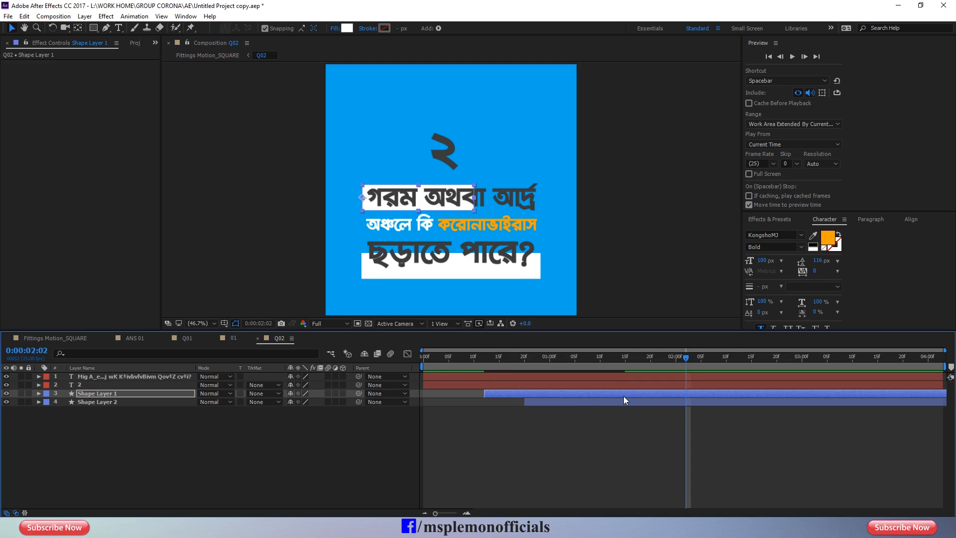
Widen Shape Layer 1's bar to 154% at its ending Scale keyframe and nudge it slightly up.
{"action": "key", "text": "u"}
{"action": "key", "text": "i"}
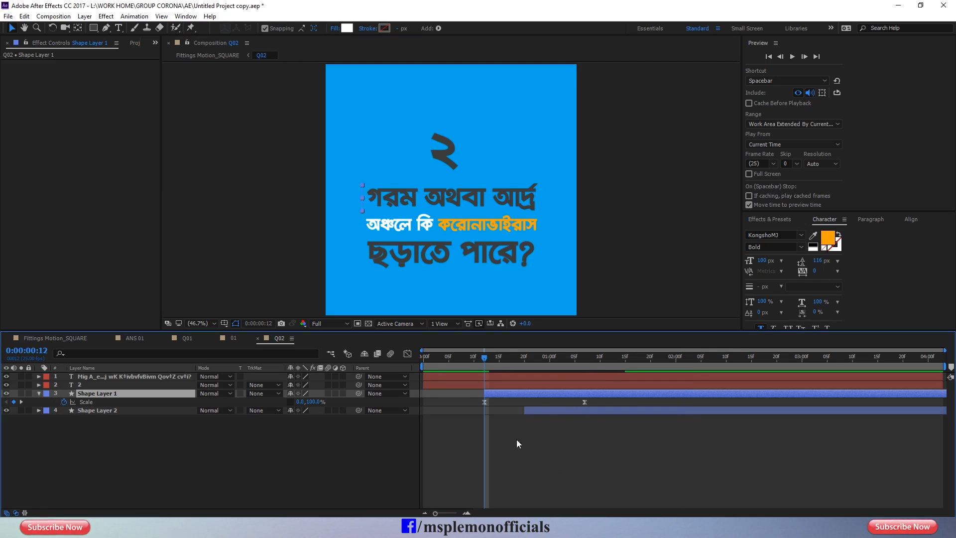
{"action": "key", "text": "k"}
{"action": "left_click_drag", "start_coordinate": [477, 197], "coordinate": [542, 197]}
{"action": "left_click", "coordinate": [564, 393]}
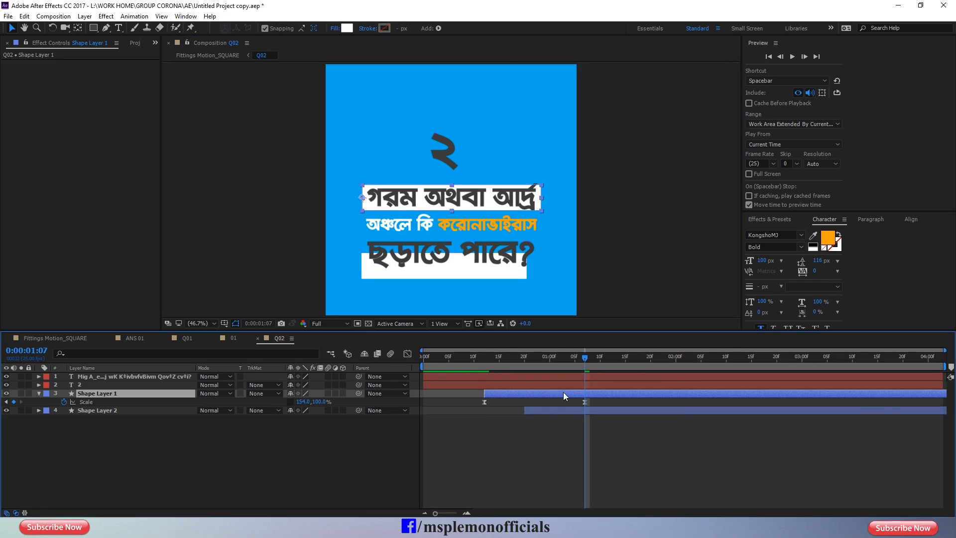
{"action": "key", "text": "Up"}
{"action": "left_click", "coordinate": [674, 491]}
Move Shape Layer 2's white bar up behind the question's last line and reveal its Scale keyframes.
{"action": "left_click", "coordinate": [568, 409]}
{"action": "key", "text": "ctrl+Up"}
{"action": "left_click", "coordinate": [575, 412]}
{"action": "key", "text": "u"}
{"action": "key", "text": "k"}
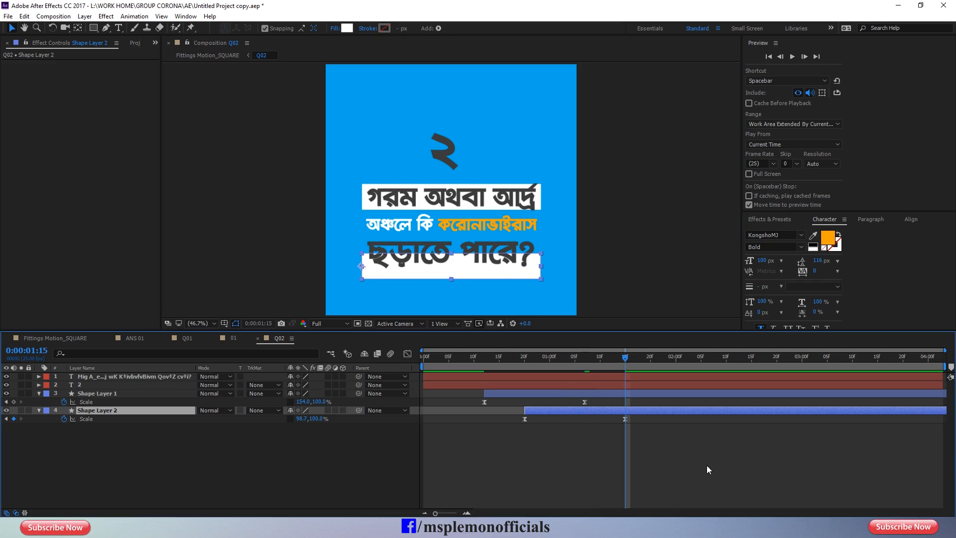
{"action": "left_click", "coordinate": [609, 468]}
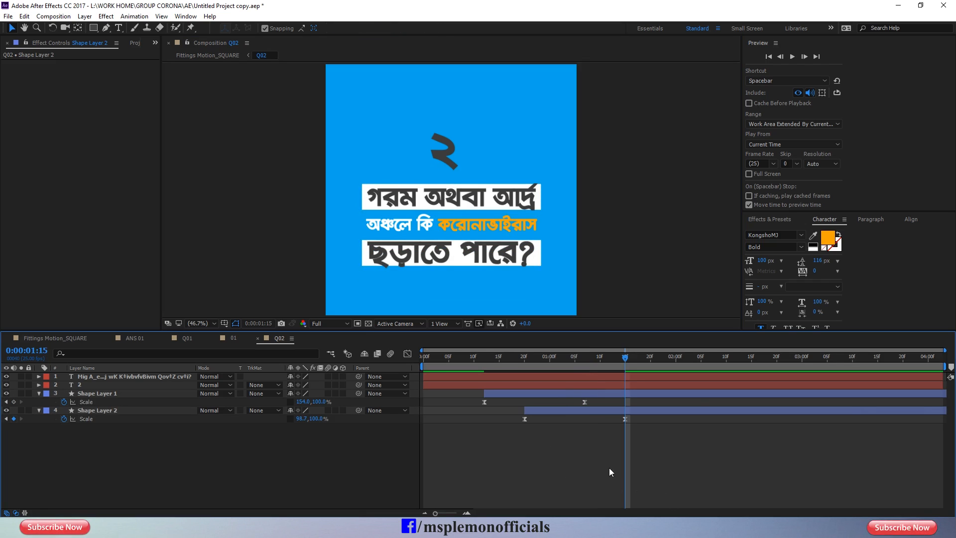
Stretch Shape Layer 2's bar vertically to about 130.8% at its ending Scale keyframe.
{"action": "left_click", "coordinate": [632, 411]}
{"action": "left_click", "coordinate": [669, 501]}
{"action": "left_click", "coordinate": [626, 410]}
{"action": "left_click_drag", "start_coordinate": [452, 266], "coordinate": [452, 271]}
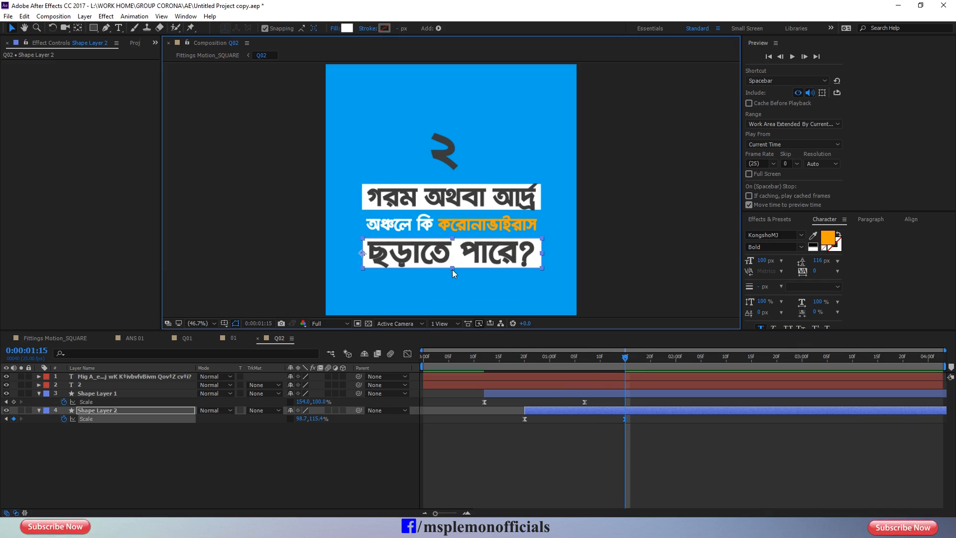
{"action": "left_click", "coordinate": [584, 472]}
Stretch Shape Layer 1's bar vertically to about 115.4% at its ending Scale keyframe.
{"action": "left_click", "coordinate": [565, 394]}
{"action": "key", "text": "j"}
{"action": "left_click_drag", "start_coordinate": [451, 210], "coordinate": [452, 214]}
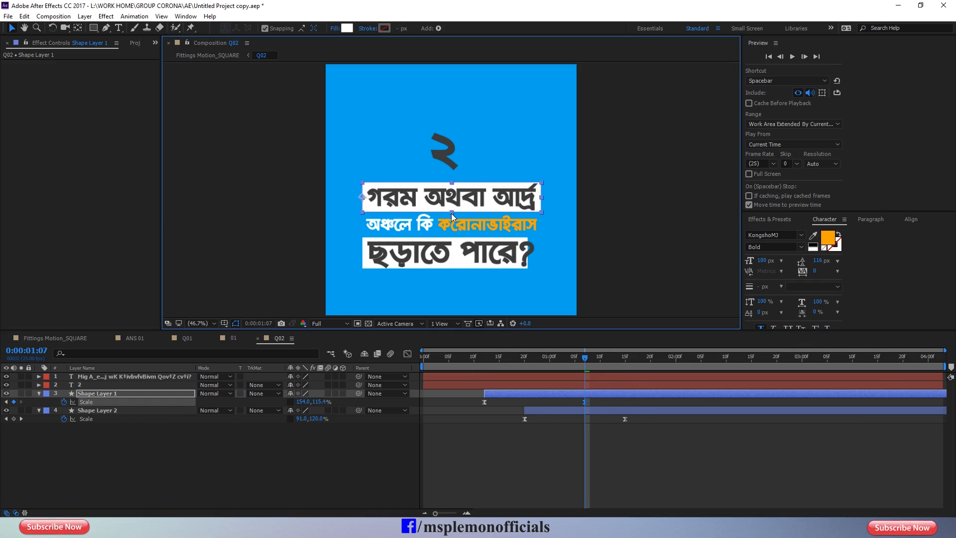
{"action": "left_click", "coordinate": [641, 468]}
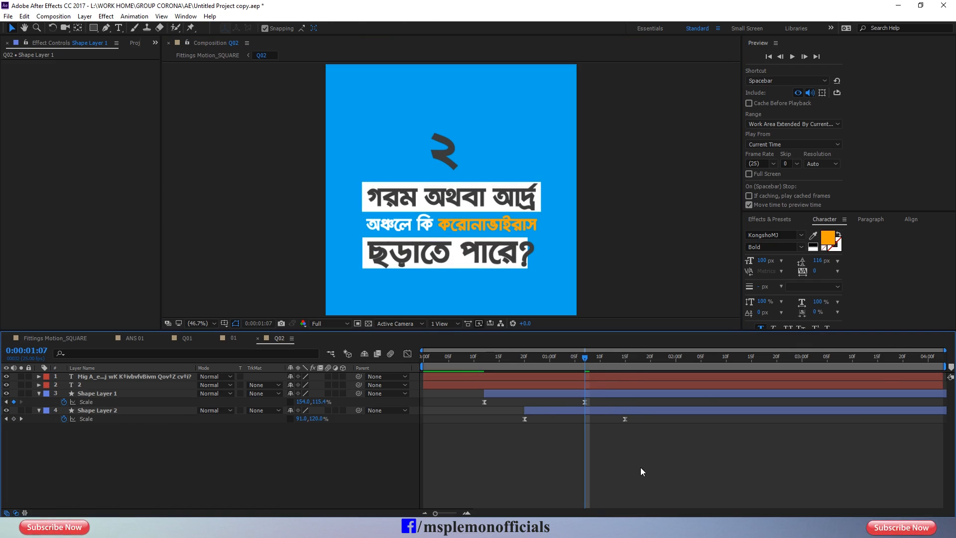
Narrow Shape Layer 2's bar slightly at its ending Scale keyframe and set its starting keyframe's vertical scale to 130.8%.
{"action": "left_click_drag", "start_coordinate": [589, 360], "coordinate": [626, 380]}
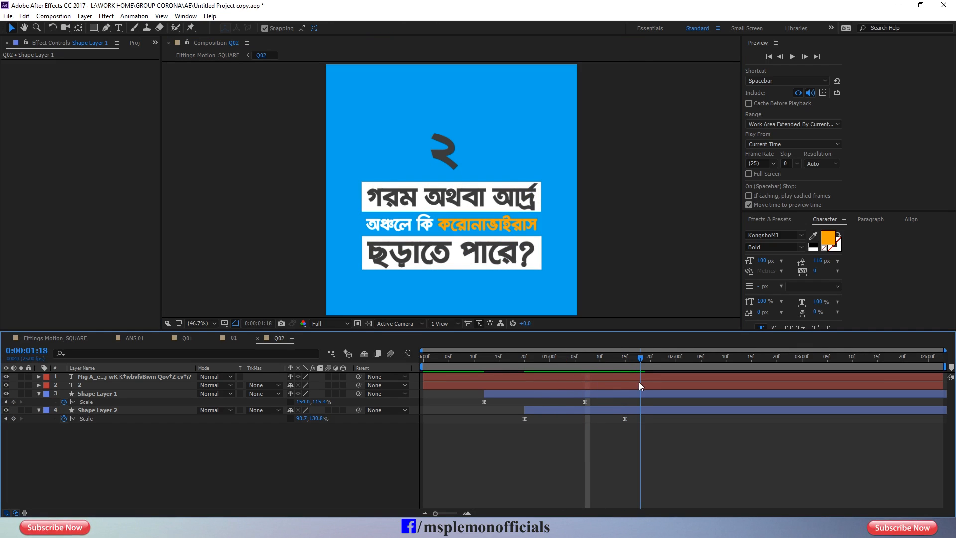
{"action": "left_click", "coordinate": [624, 410]}
{"action": "key", "text": "F9"}
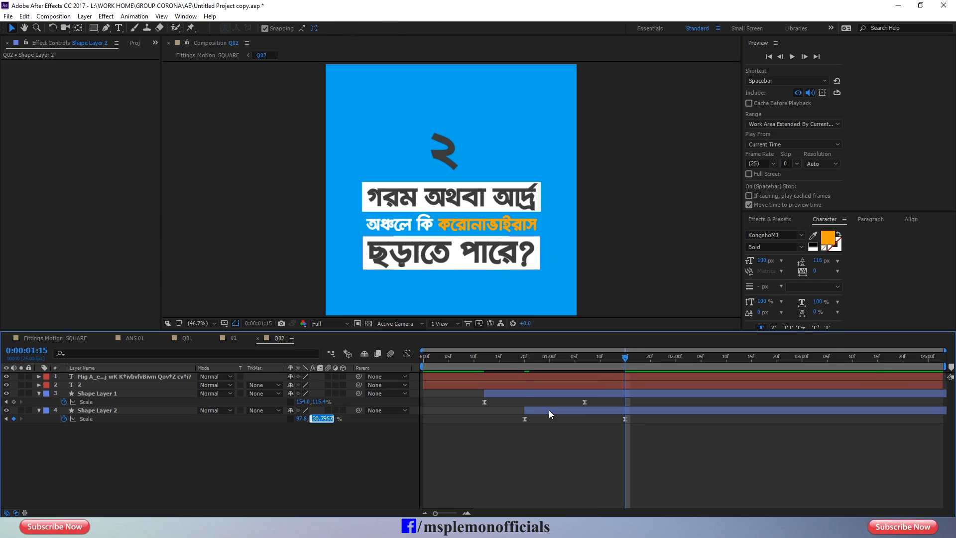
{"action": "key", "text": "j"}
{"action": "left_click", "coordinate": [394, 469]}
Set the vertical scale of Shape Layer 1's starting Scale keyframe to 115.4% and preview the bar animation.
{"action": "left_click", "coordinate": [507, 393]}
{"action": "key", "text": "k"}
{"action": "left_click", "coordinate": [517, 439]}
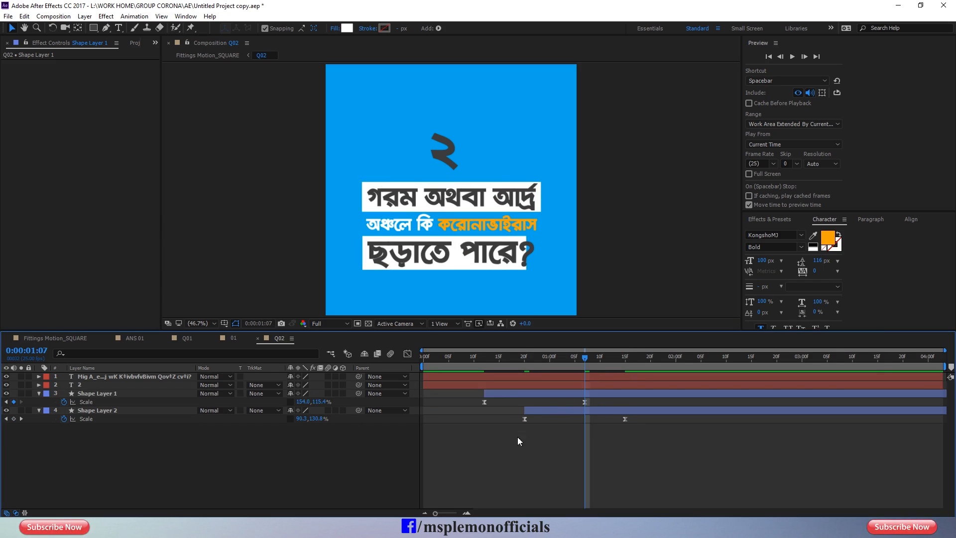
{"action": "key", "text": "j"}
{"action": "key", "text": "j"}
{"action": "left_click", "coordinate": [315, 402]}
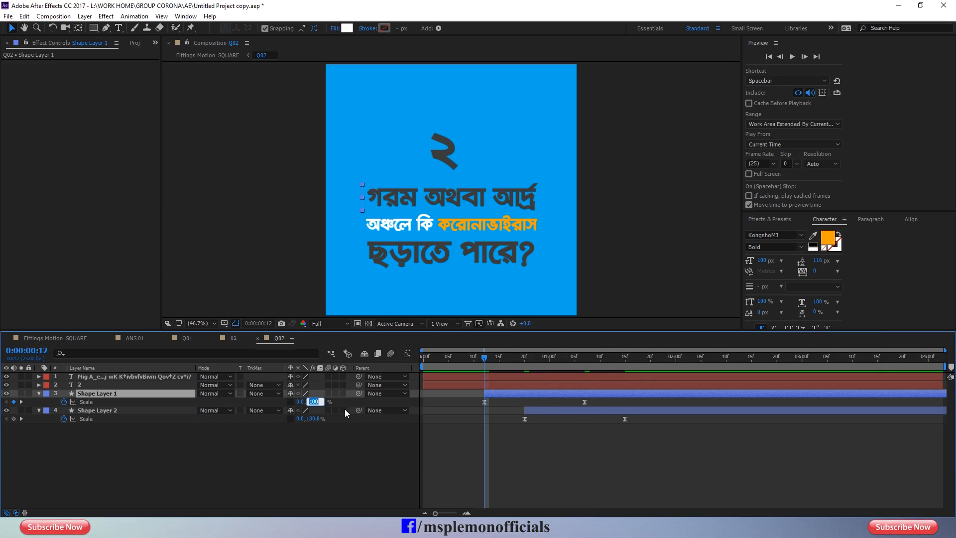
{"action": "type", "text": "115.4"}
{"action": "left_click", "coordinate": [551, 476]}
{"action": "key", "text": "space"}
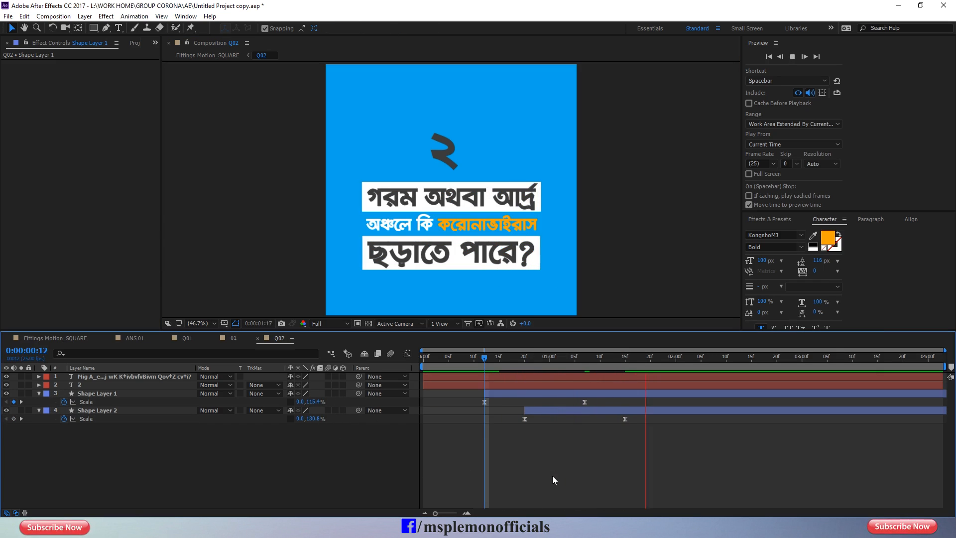
Close the open nested compositions so that only Fittings Motion_SQUARE stays open in the timeline.
{"action": "left_click", "coordinate": [257, 338]}
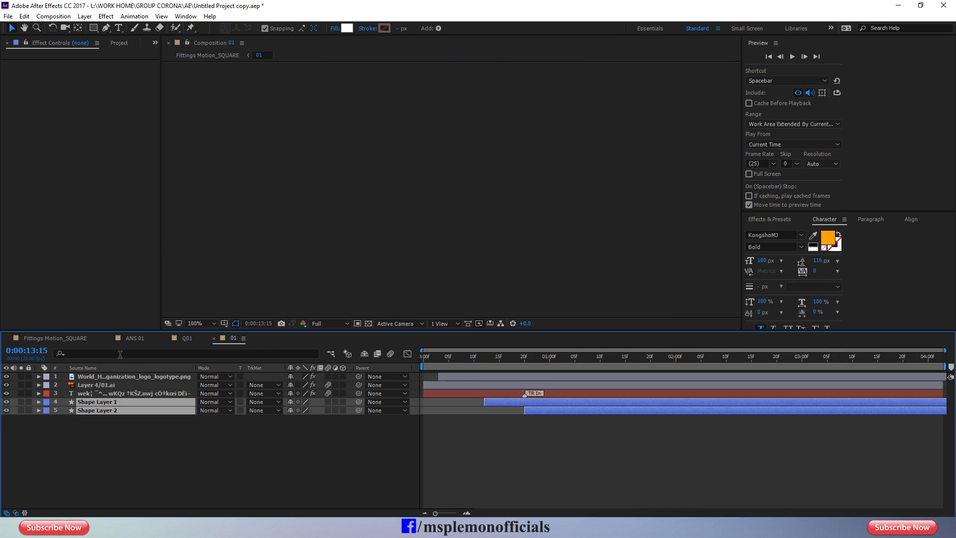
{"action": "left_click", "coordinate": [215, 338]}
{"action": "left_click", "coordinate": [166, 339]}
{"action": "key", "text": "ctrl+w"}
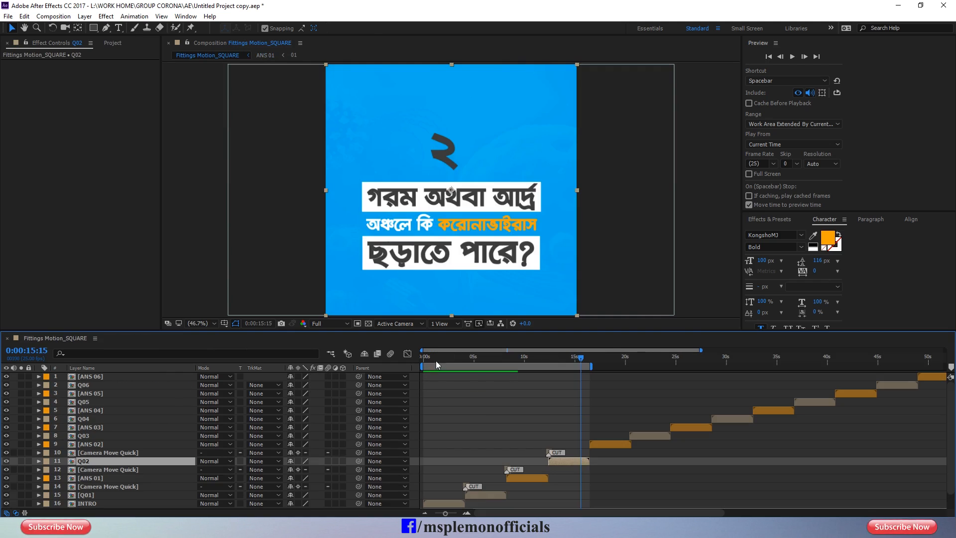
Preview the Fittings Motion_SQUARE composition from the beginning through Q02 and save the project.
{"action": "left_click_drag", "start_coordinate": [436, 361], "coordinate": [374, 361]}
{"action": "key", "text": "space"}
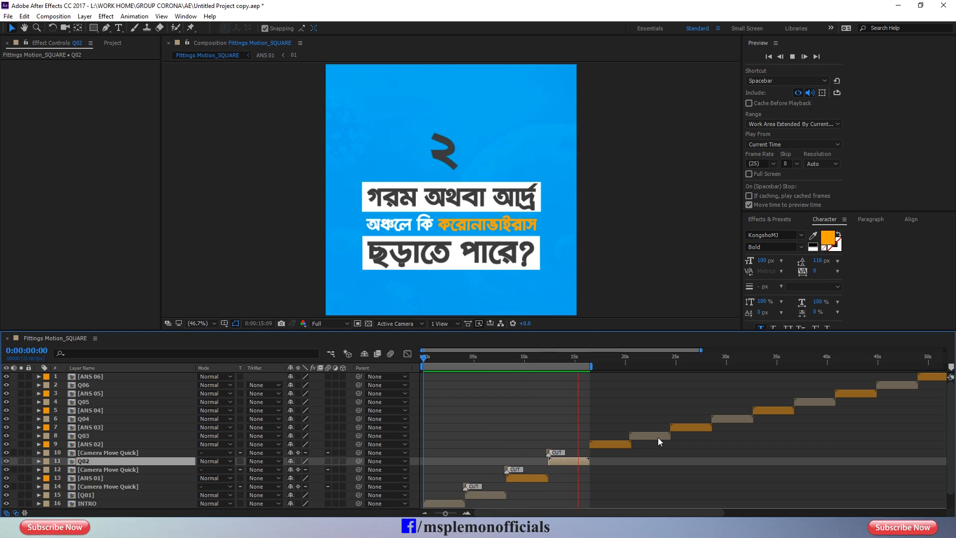
{"action": "key", "text": "space"}
{"action": "key", "text": "Home"}
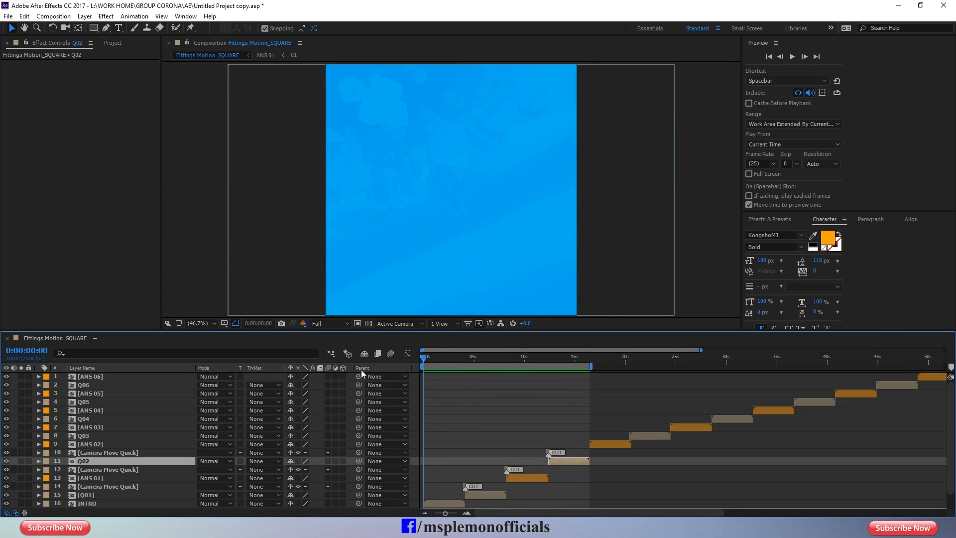
{"action": "key", "text": "ctrl+s"}
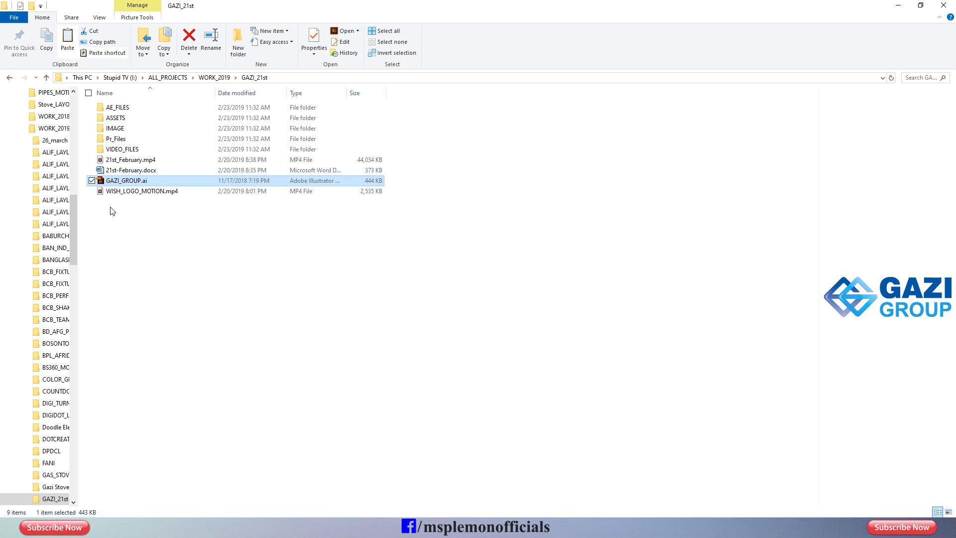
Import GAZI_GROUP.ai as a composition with layer-size footage and add it as the top layer of Fittings Motion_SQUARE.
{"action": "left_click_drag", "start_coordinate": [125, 181], "coordinate": [341, 238]}
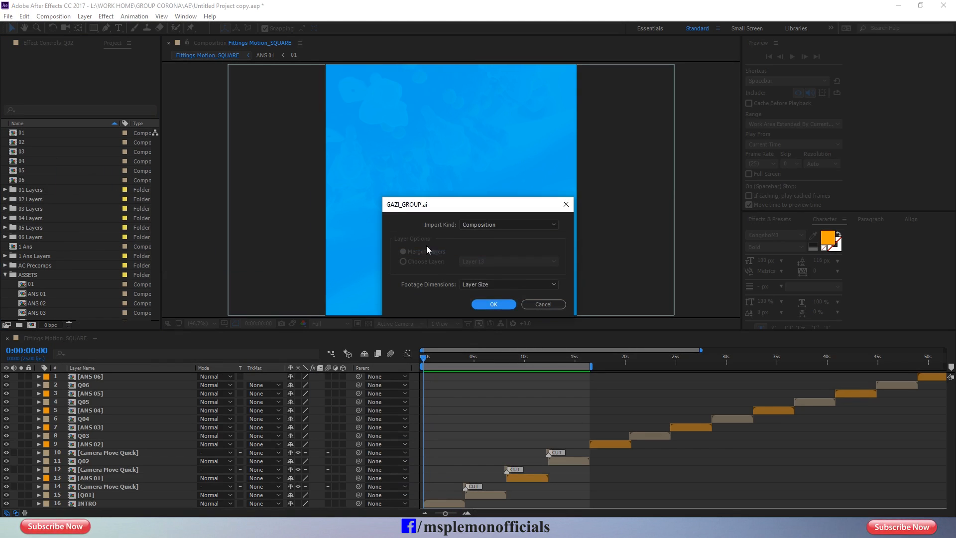
{"action": "left_click", "coordinate": [490, 305]}
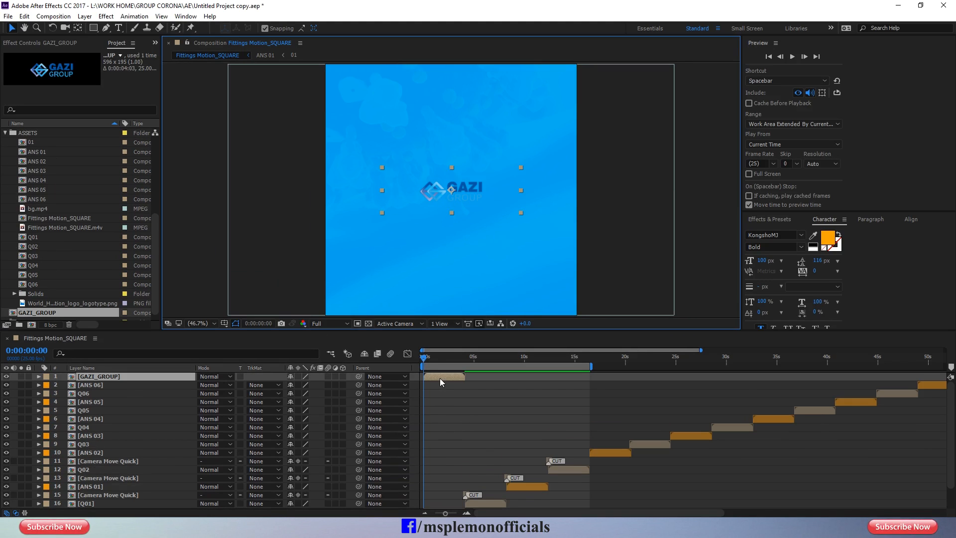
Scale the GAZI_GROUP logo to 119% and move it to the upper-left corner of the frame.
{"action": "key", "text": "s"}
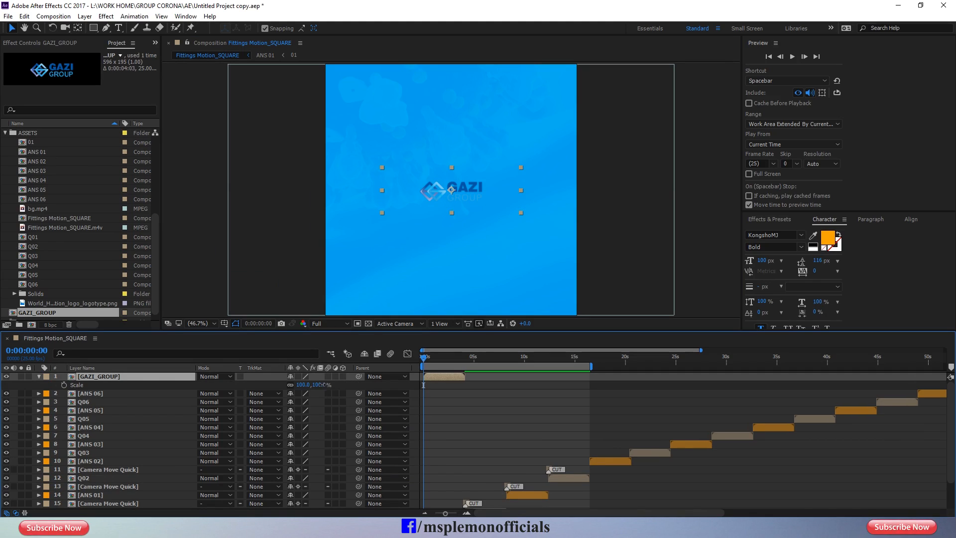
{"action": "left_click_drag", "start_coordinate": [303, 384], "coordinate": [324, 385]}
{"action": "left_click_drag", "start_coordinate": [452, 190], "coordinate": [379, 89]}
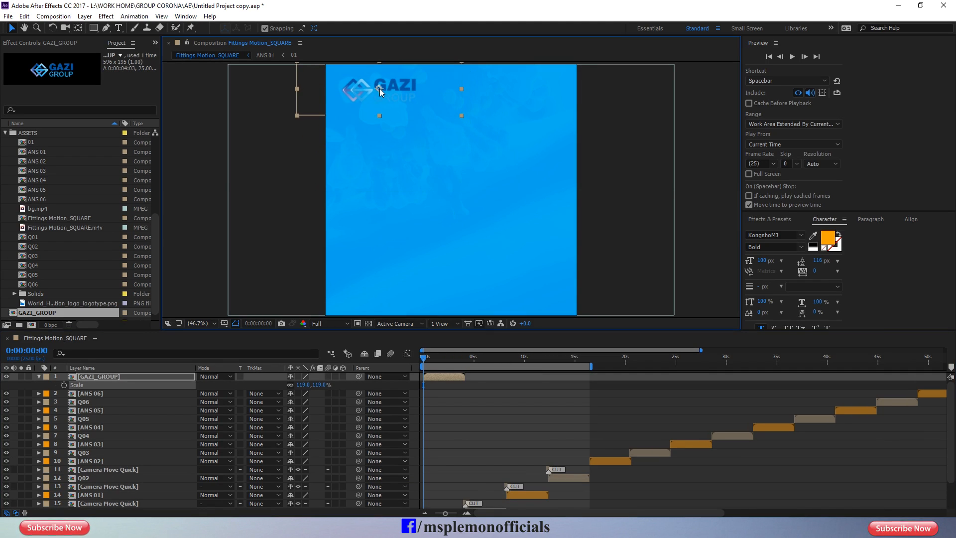
Set the GAZI_GROUP logo's scale to 100%, move it closer to the frame's upper-left corner and collapse its properties.
{"action": "key", "text": "s"}
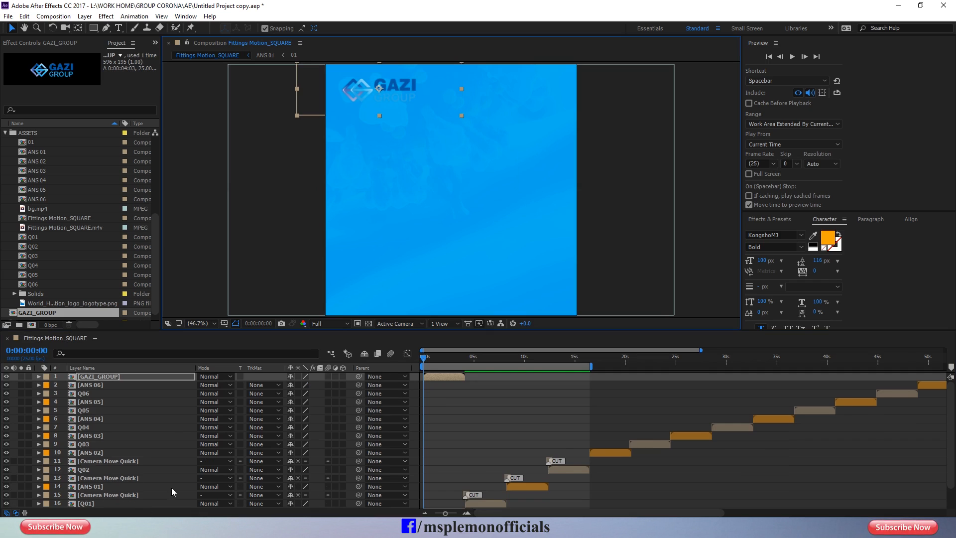
{"action": "key", "text": "s"}
{"action": "left_click", "coordinate": [319, 385]}
{"action": "type", "text": "100"}
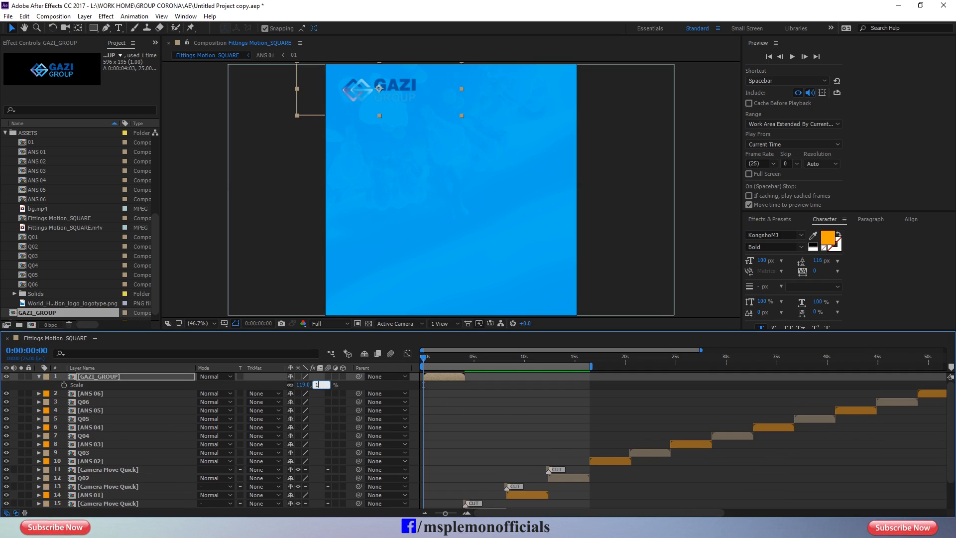
{"action": "key", "text": "Return"}
{"action": "left_click_drag", "start_coordinate": [380, 93], "coordinate": [370, 84]}
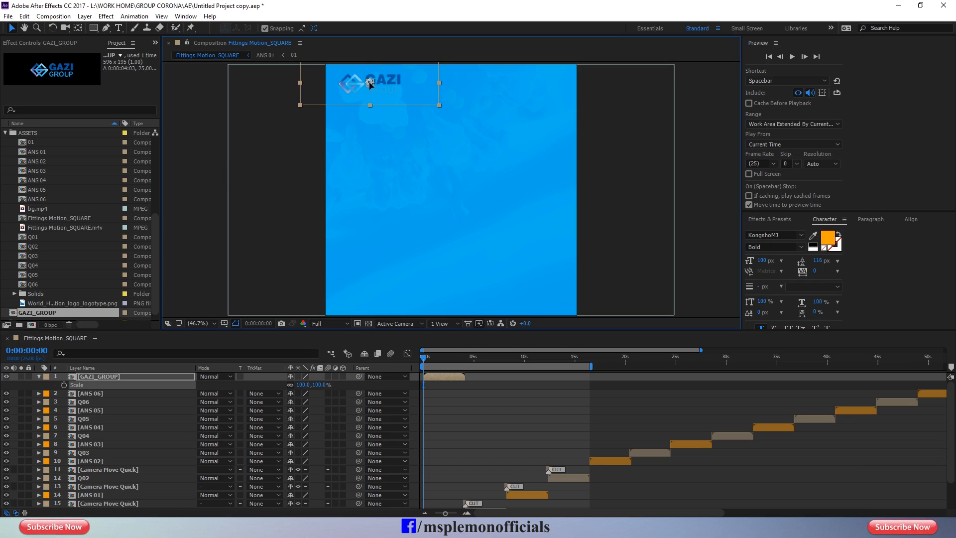
{"action": "left_click", "coordinate": [501, 441]}
{"action": "key", "text": "u"}
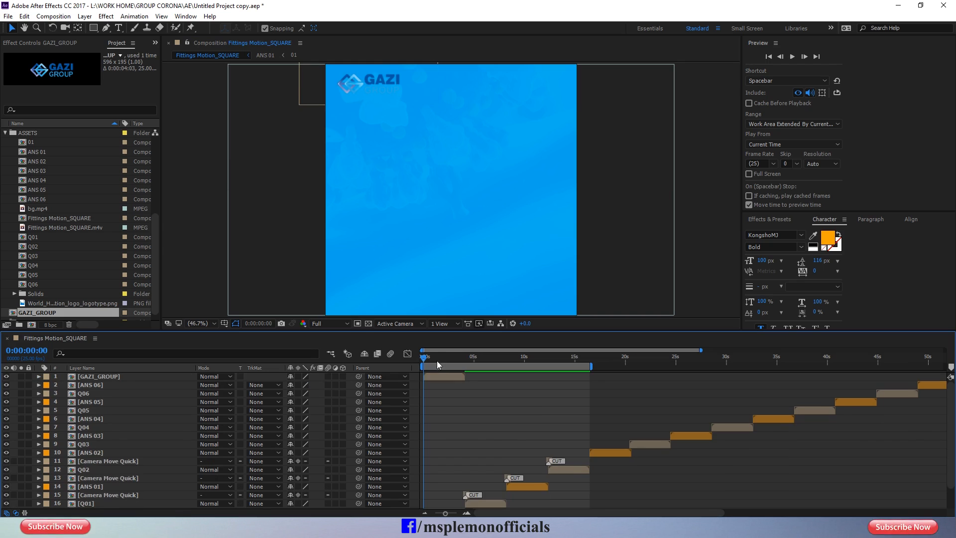
Preview the opening frames with the logo, return to the start of the timeline and save the project.
{"action": "left_click_drag", "start_coordinate": [428, 359], "coordinate": [369, 372]}
{"action": "key", "text": "space"}
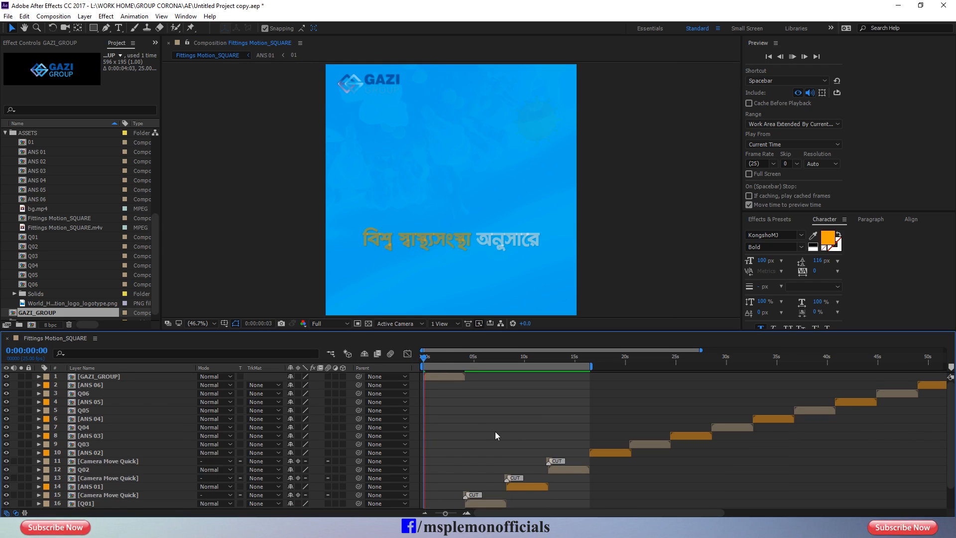
{"action": "key", "text": "space"}
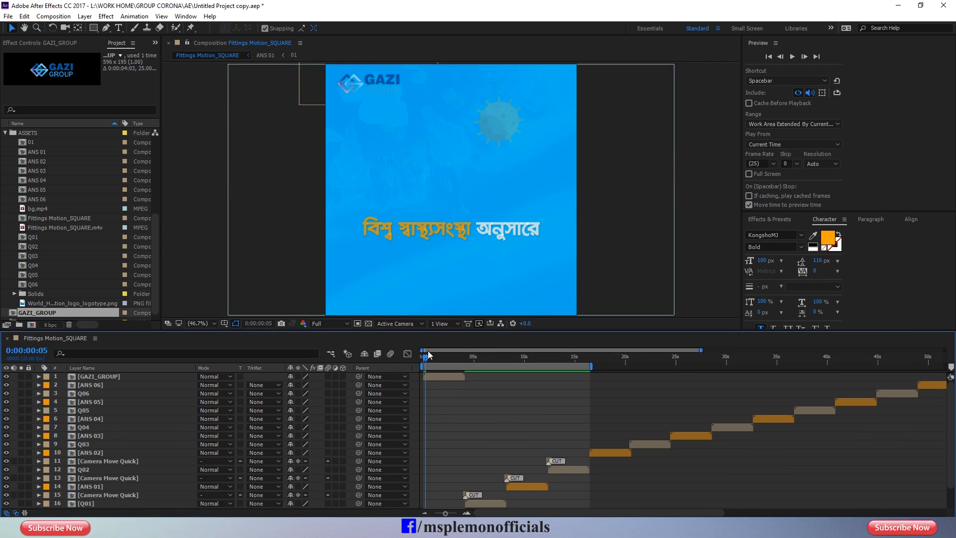
{"action": "left_click_drag", "start_coordinate": [421, 360], "coordinate": [383, 362]}
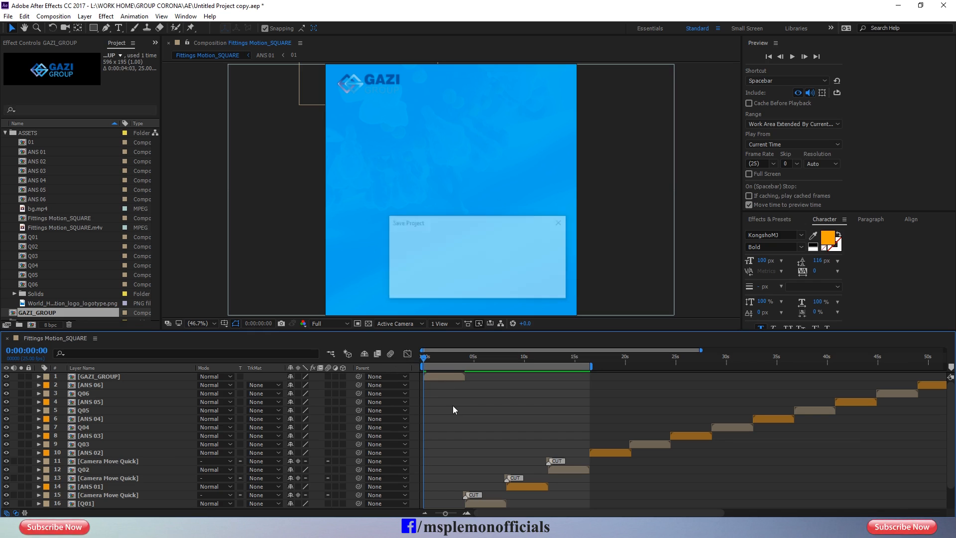
Create a 1080 x 1080 px solid named LOGO BG above the GAZI_GROUP layer.
{"action": "left_click", "coordinate": [439, 377]}
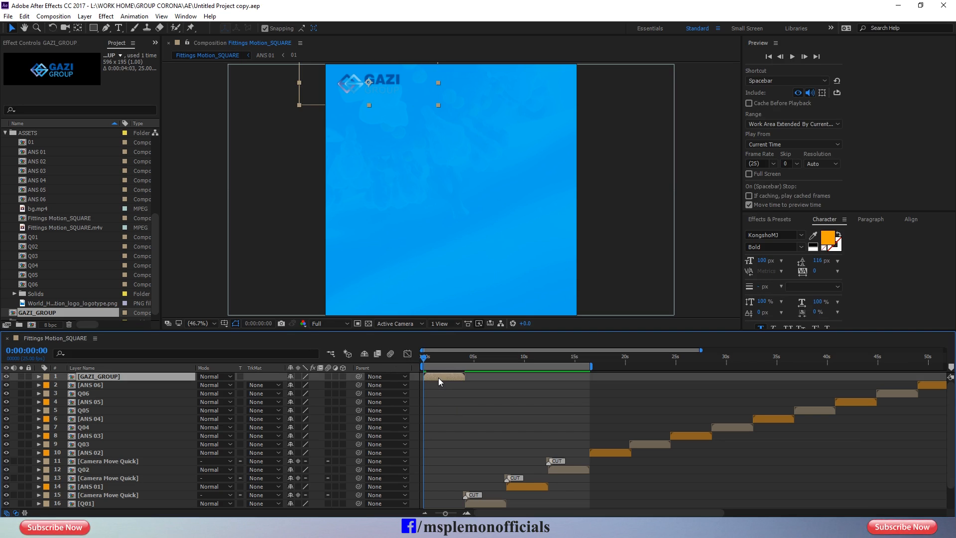
{"action": "key", "text": "ctrl+y"}
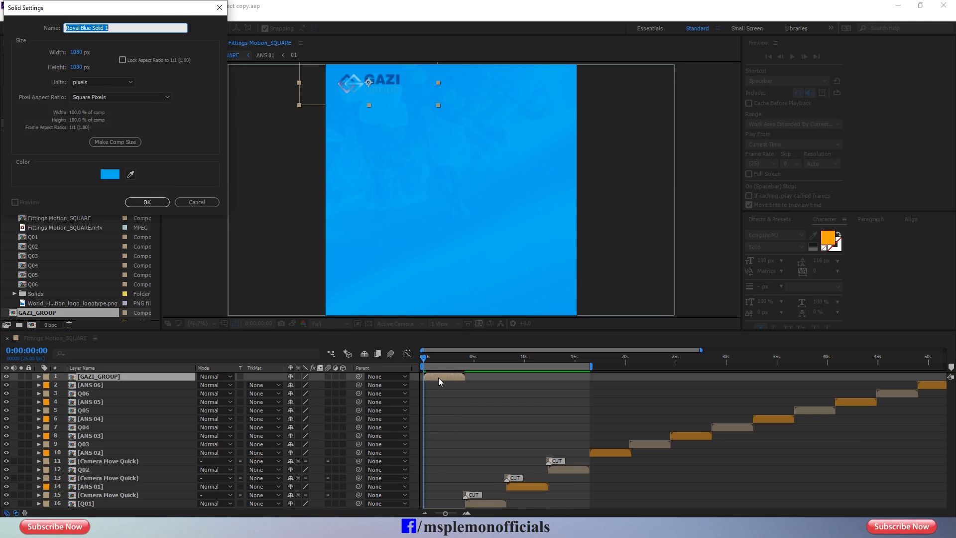
{"action": "type", "text": "LOGO BG"}
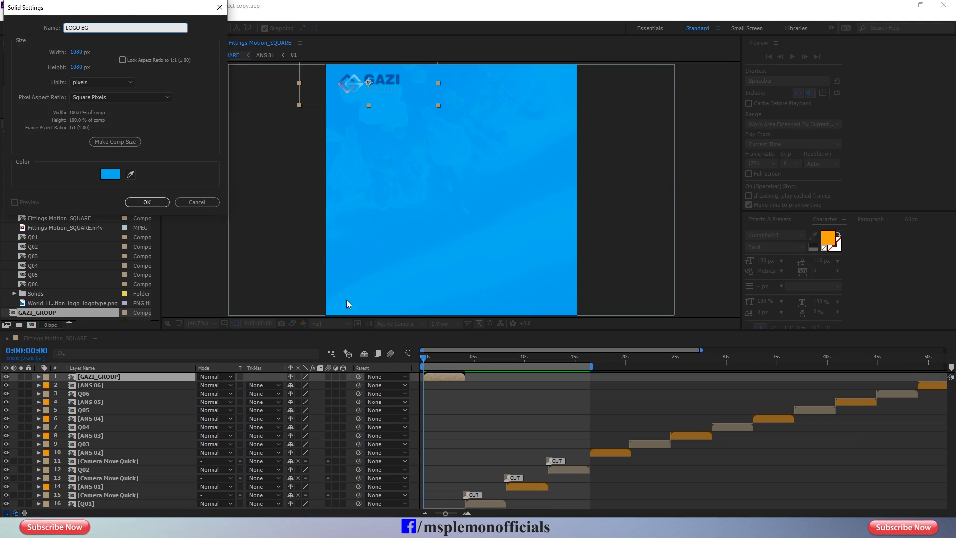
{"action": "left_click", "coordinate": [148, 202]}
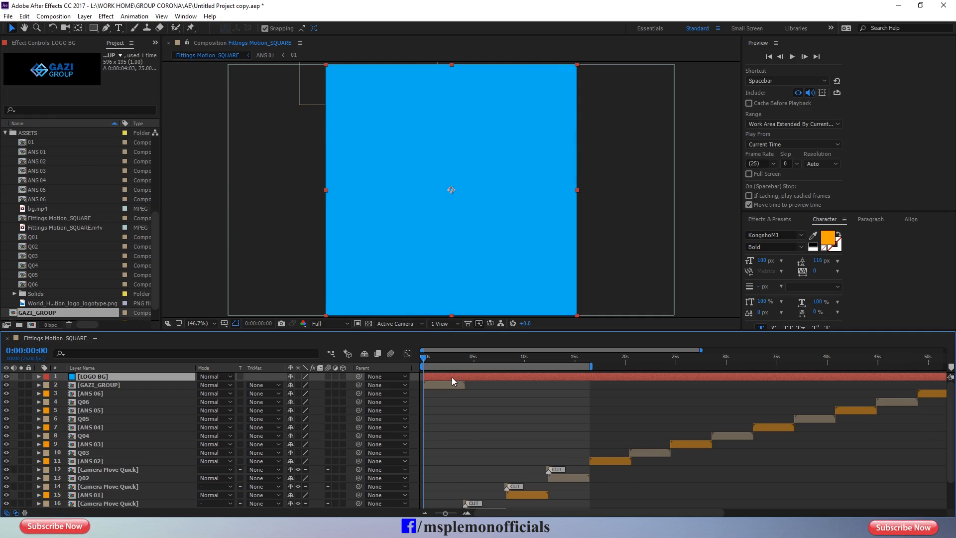
Change the LOGO BG solid's color to white and place it directly below the GAZI_GROUP layer.
{"action": "left_click", "coordinate": [85, 16]}
{"action": "left_click", "coordinate": [97, 37]}
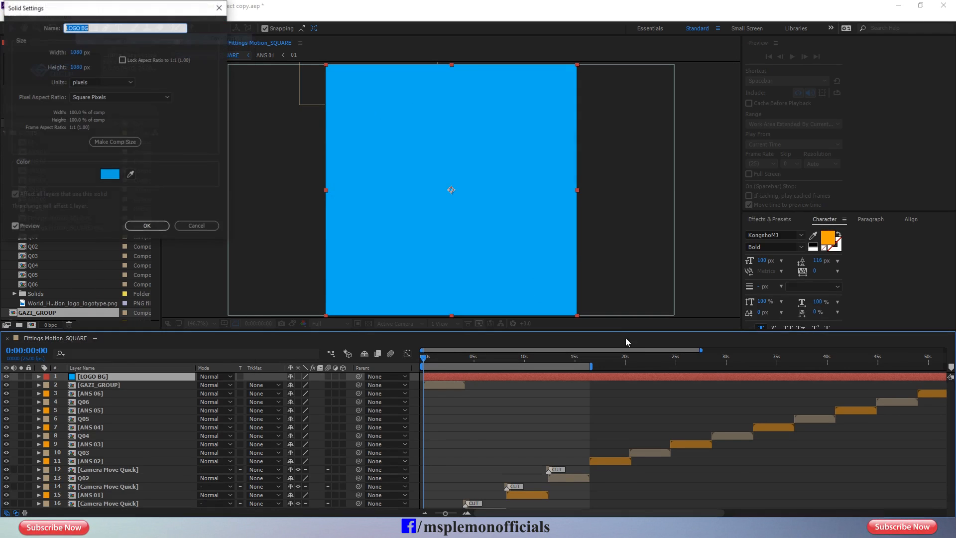
{"action": "left_click", "coordinate": [110, 174]}
{"action": "left_click_drag", "start_coordinate": [80, 79], "coordinate": [1, 15]}
{"action": "left_click", "coordinate": [220, 28]}
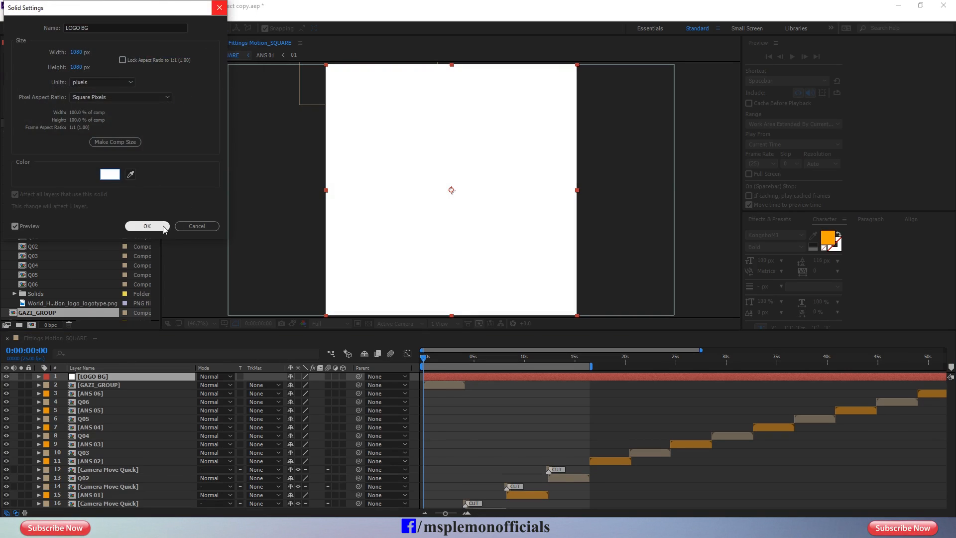
{"action": "left_click", "coordinate": [147, 226]}
{"action": "left_click_drag", "start_coordinate": [160, 373], "coordinate": [150, 390]}
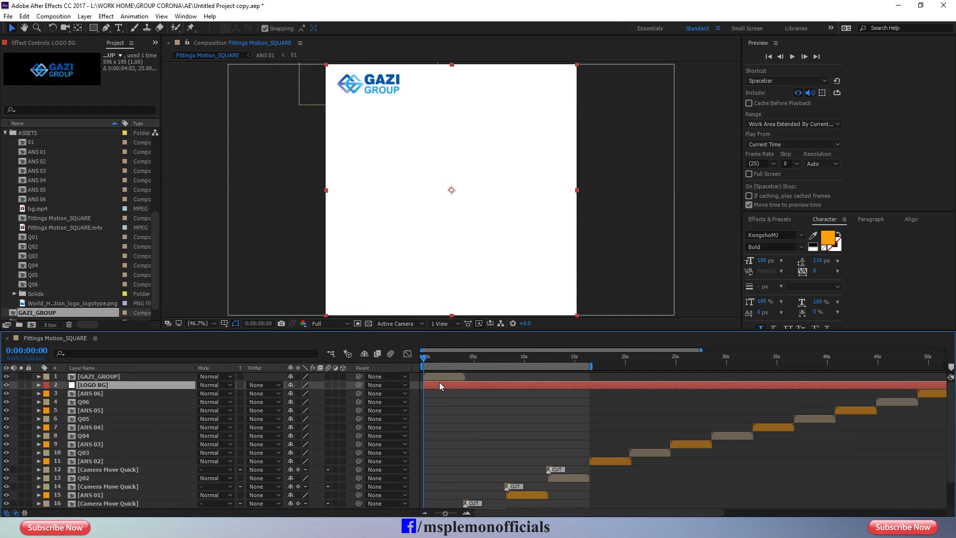
Add a rectangular mask to LOGO BG covering the upper part of the frame, extending past its top and both sides.
{"action": "double_click", "coordinate": [93, 28]}
{"action": "left_click", "coordinate": [577, 317]}
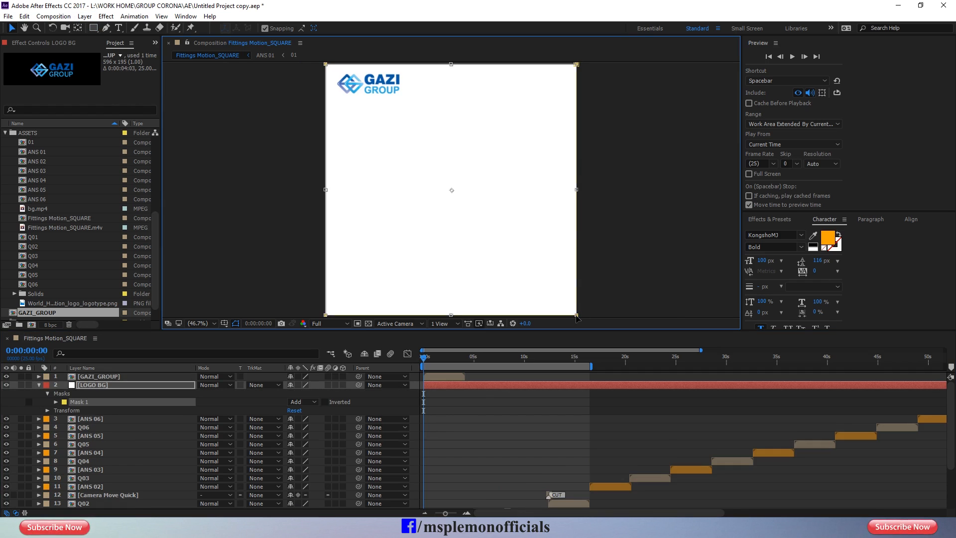
{"action": "left_click_drag", "start_coordinate": [452, 314], "coordinate": [451, 205]}
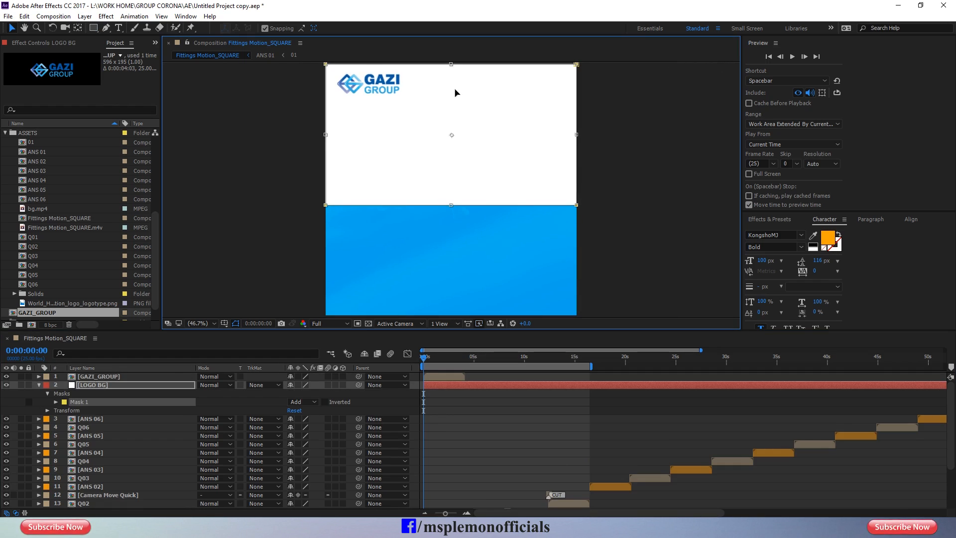
{"action": "key", "text": "comma"}
{"action": "key", "text": "comma"}
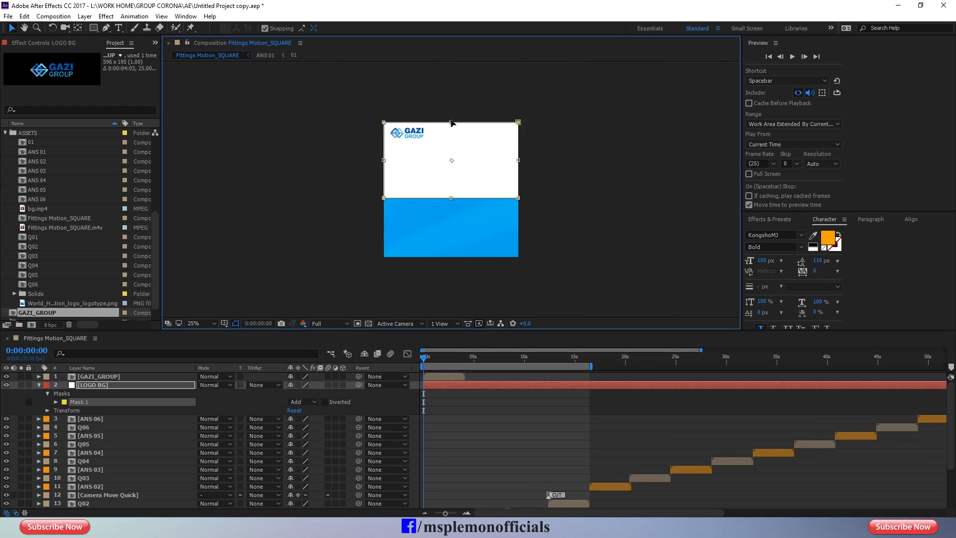
{"action": "left_click_drag", "start_coordinate": [452, 123], "coordinate": [458, 86]}
{"action": "left_click_drag", "start_coordinate": [383, 142], "coordinate": [316, 141]}
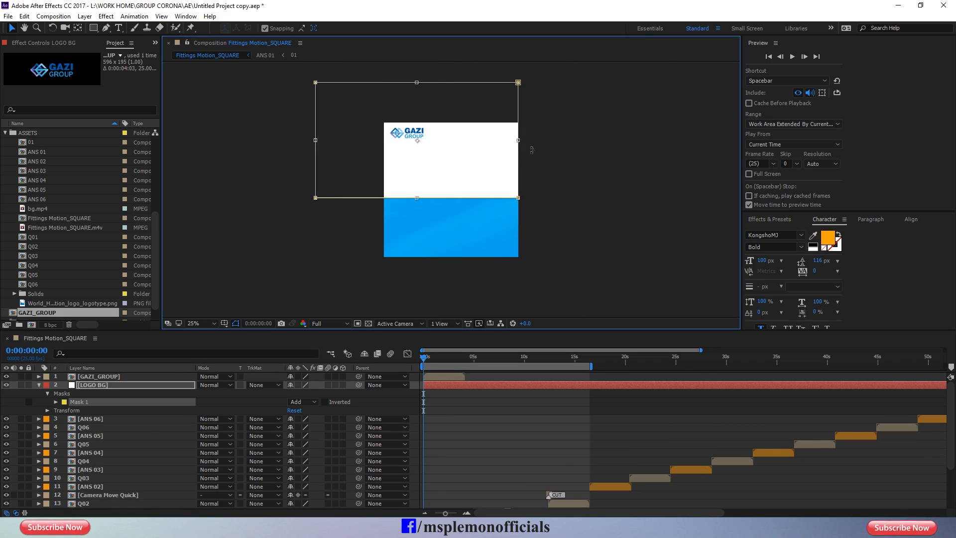
{"action": "left_click_drag", "start_coordinate": [517, 141], "coordinate": [594, 141]}
Set the feather of the LOGO BG layer's mask to 100 pixels.
{"action": "left_click", "coordinate": [443, 387]}
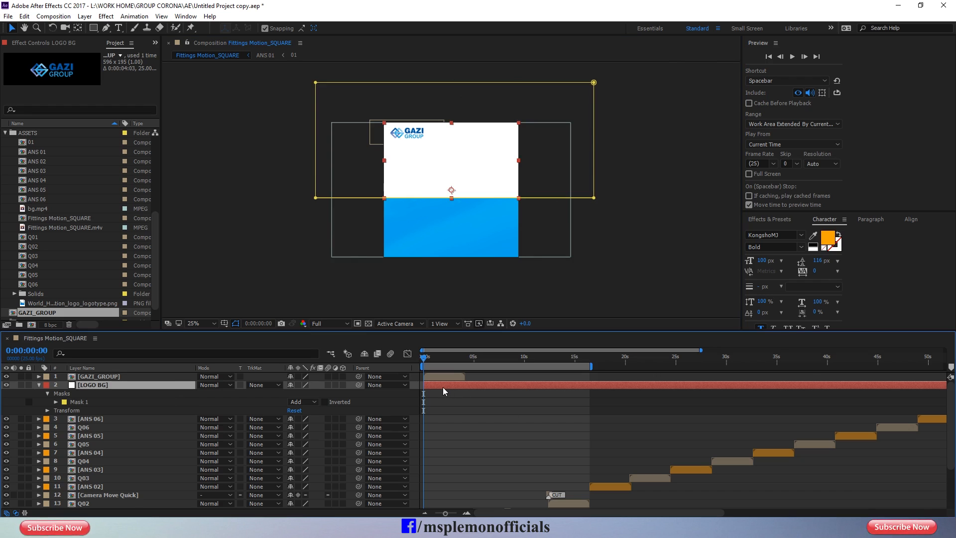
{"action": "key", "text": "m"}
{"action": "key", "text": "m"}
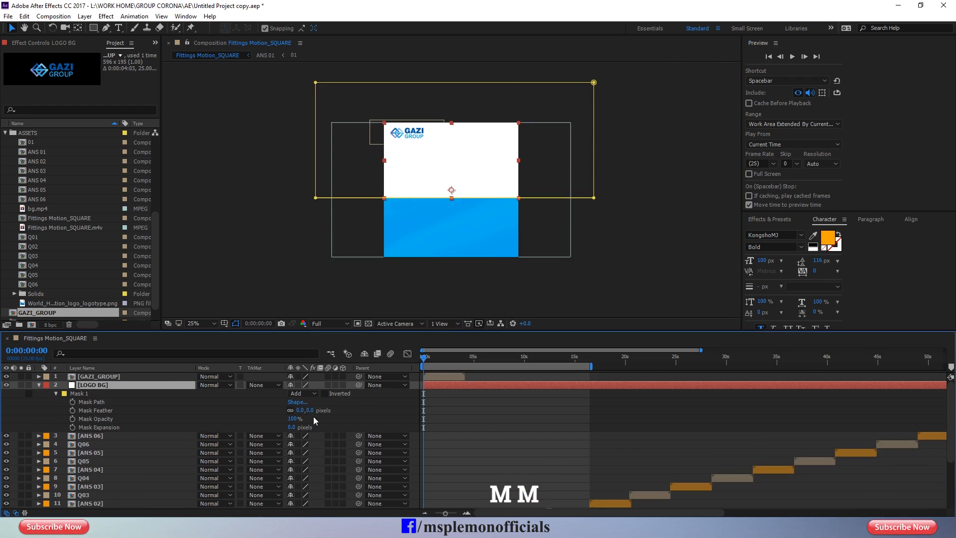
{"action": "left_click", "coordinate": [310, 410]}
{"action": "type", "text": "100"}
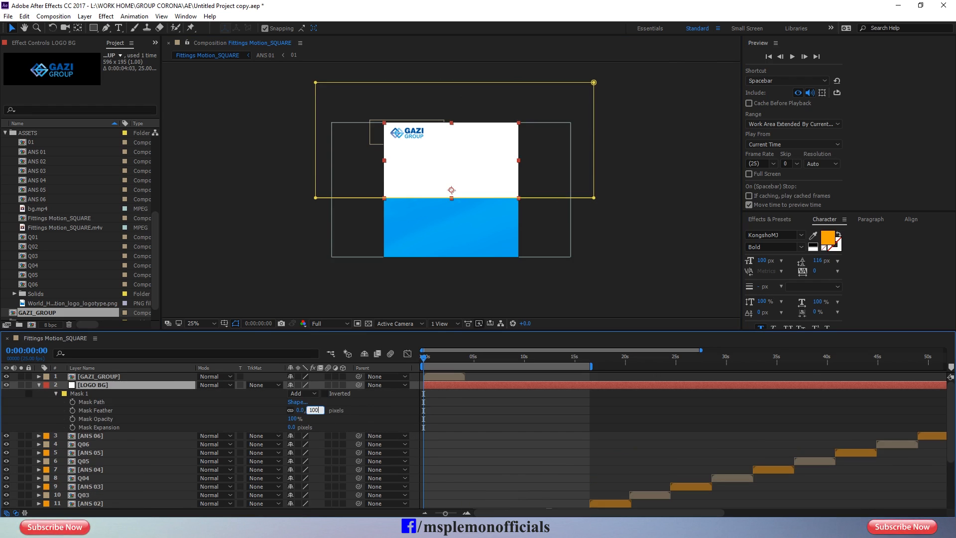
{"action": "key", "text": "Return"}
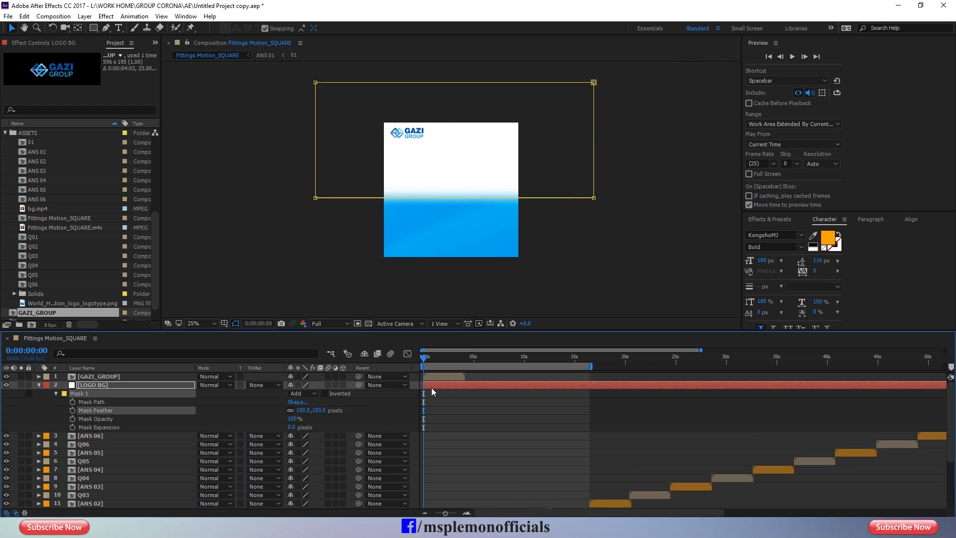
Increase the LOGO BG mask's feather to 200 pixels and fit the composition in the viewer.
{"action": "left_click", "coordinate": [319, 411]}
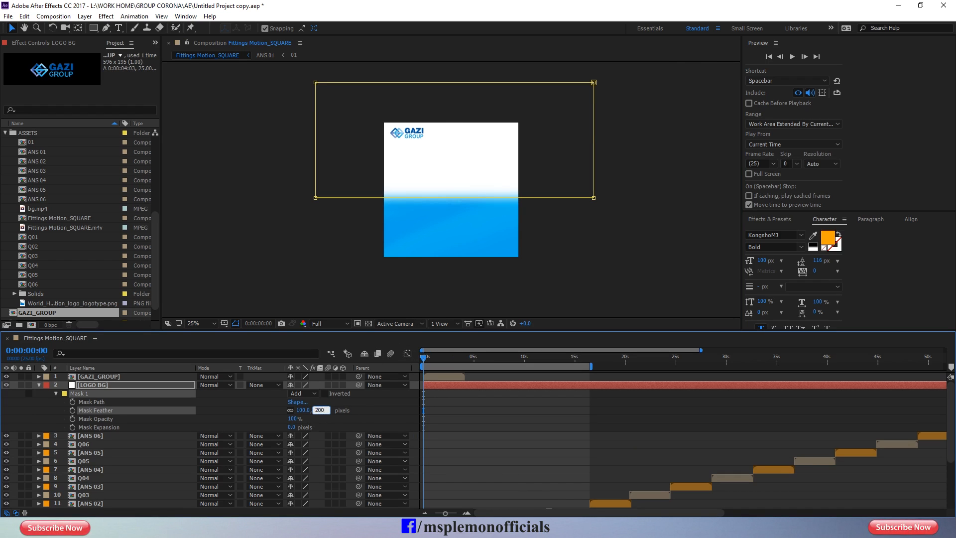
{"action": "type", "text": "200"}
{"action": "key", "text": "Return"}
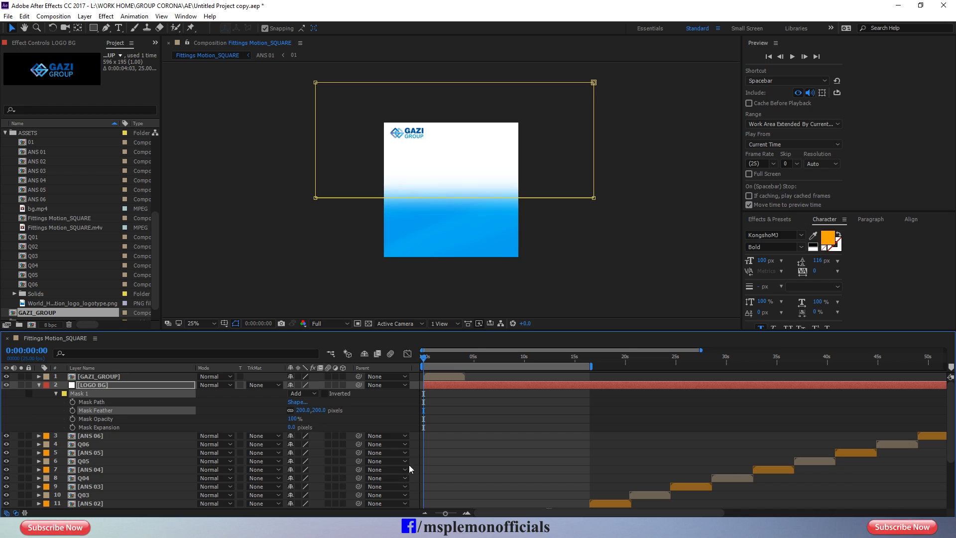
{"action": "left_click", "coordinate": [200, 323]}
{"action": "left_click", "coordinate": [204, 330]}
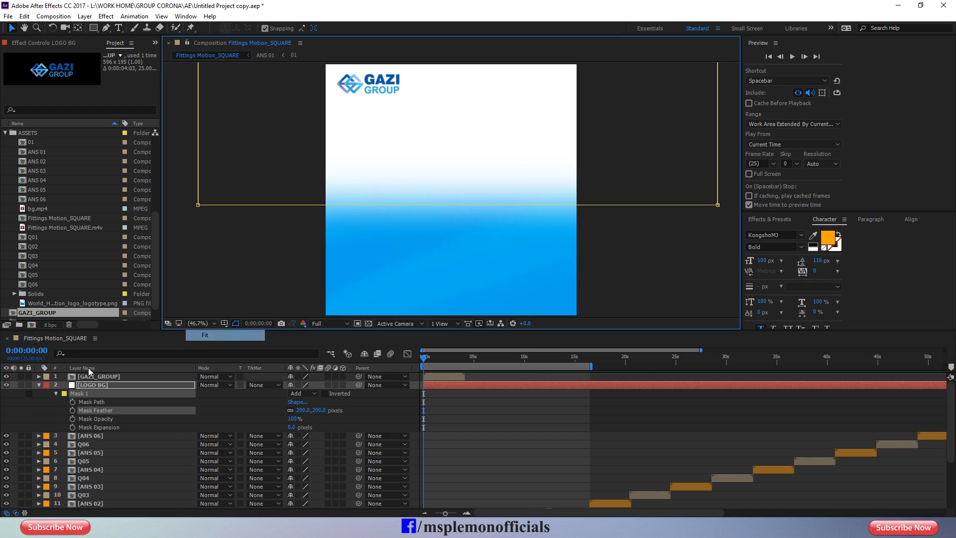
Pre-compose the LOGO BG layer as LOGO BG, moving all attributes into the new composition.
{"action": "key", "text": "u"}
{"action": "left_click", "coordinate": [431, 384]}
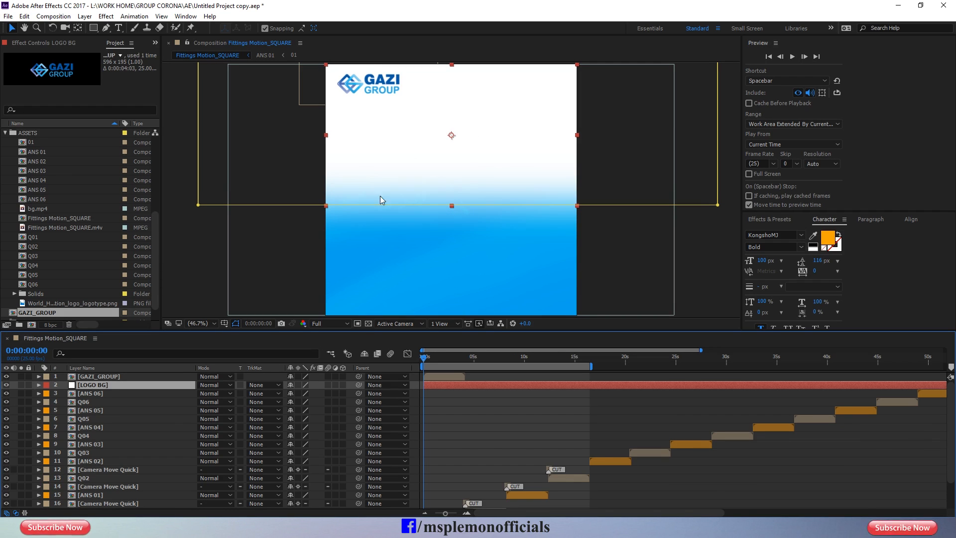
{"action": "right_click", "coordinate": [438, 387]}
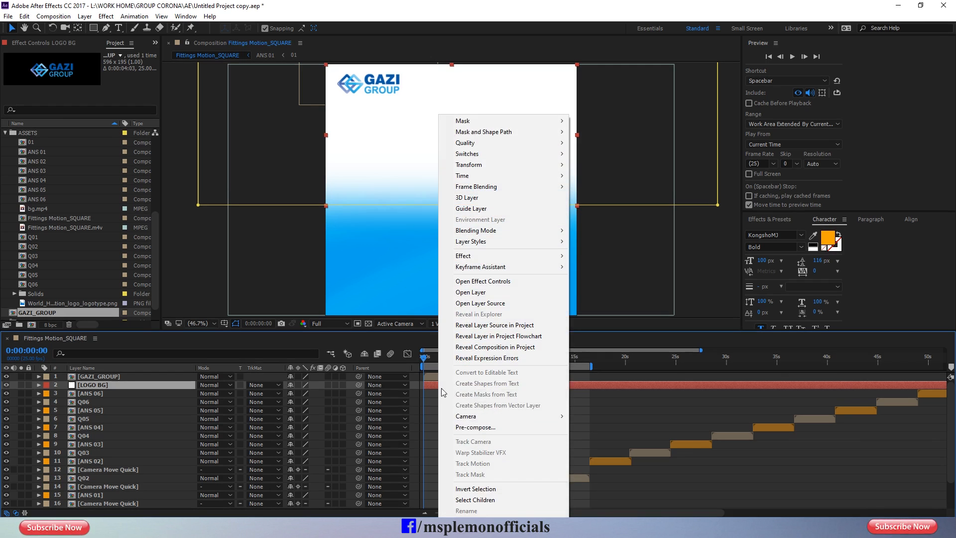
{"action": "left_click", "coordinate": [477, 429]}
{"action": "type", "text": "LOGO BG"}
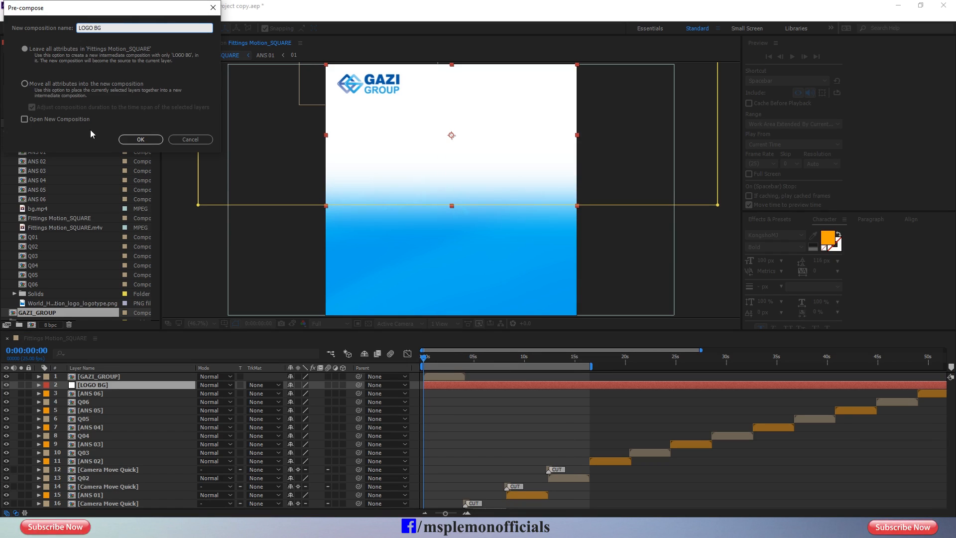
{"action": "left_click", "coordinate": [25, 84]}
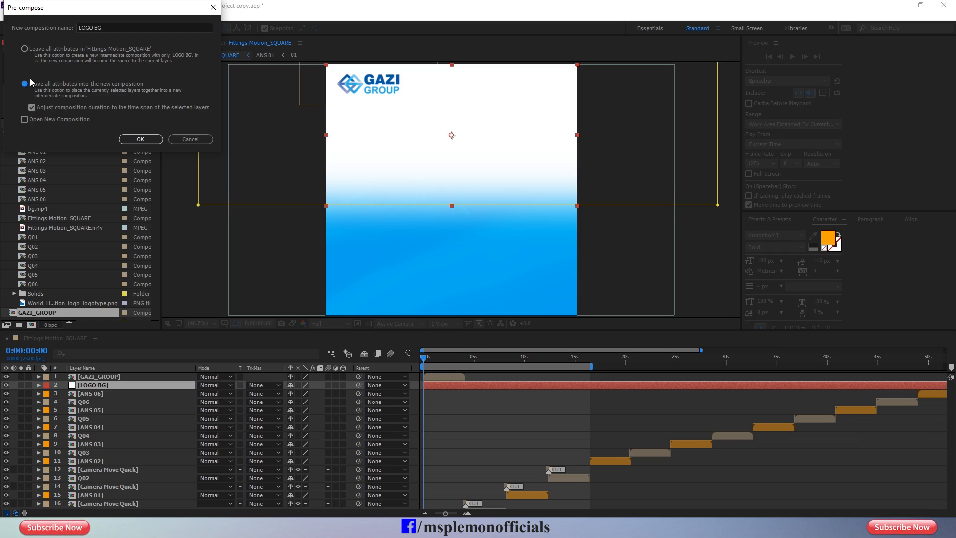
{"action": "left_click", "coordinate": [141, 139]}
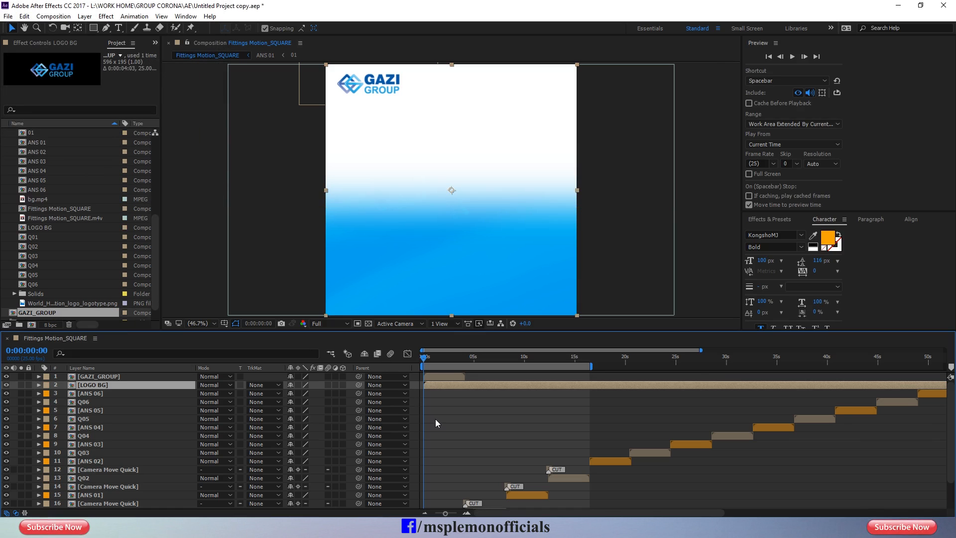
Add a full-frame rectangular mask to the pre-composed LOGO BG layer and narrow it from both sides to about the logo's width.
{"action": "left_click", "coordinate": [441, 420]}
{"action": "left_click", "coordinate": [453, 380]}
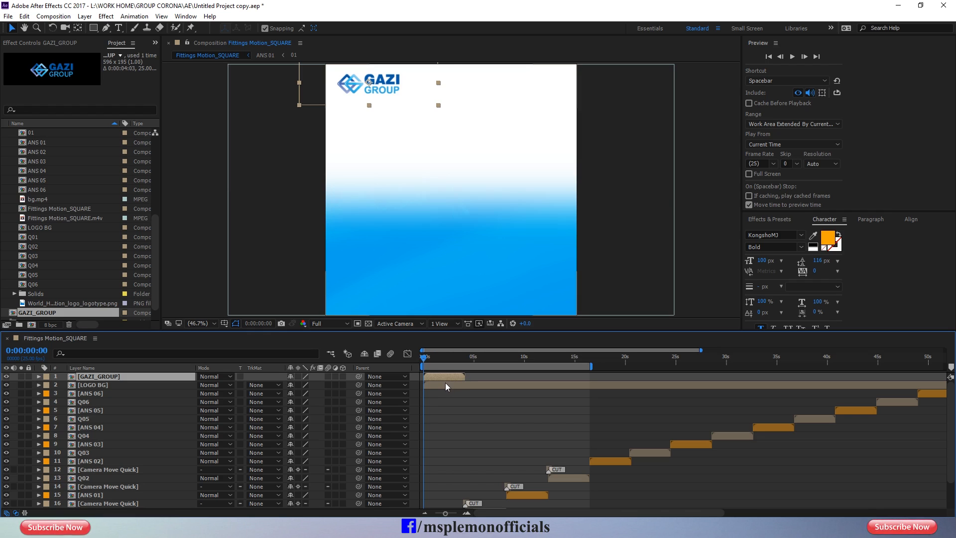
{"action": "left_click", "coordinate": [443, 386]}
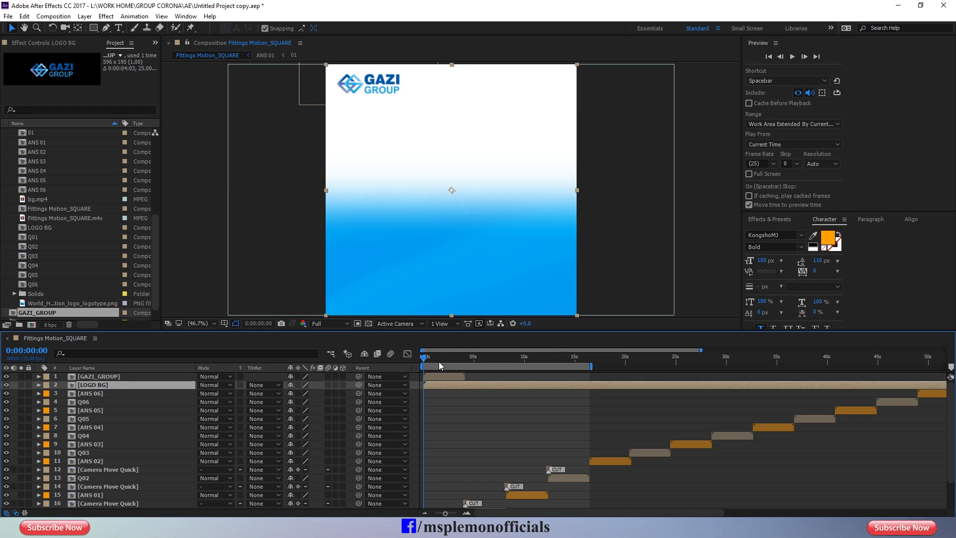
{"action": "double_click", "coordinate": [94, 28]}
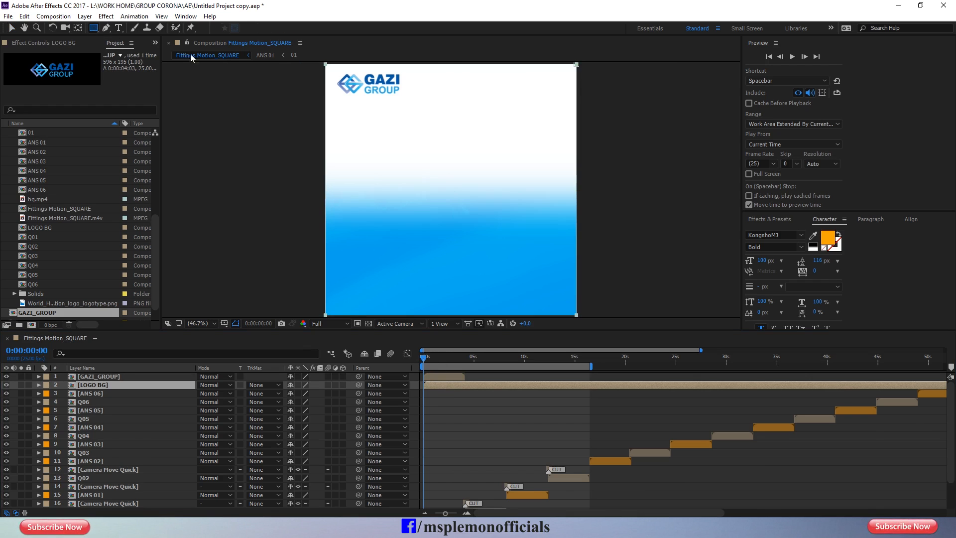
{"action": "left_click", "coordinate": [576, 65]}
{"action": "left_click_drag", "start_coordinate": [577, 189], "coordinate": [475, 190]}
{"action": "left_click_drag", "start_coordinate": [325, 189], "coordinate": [403, 189]}
Move the masked LOGO BG layer to the frame's upper-left corner and nudge it until it is centered horizontally behind the GAZI GROUP logo.
{"action": "left_click_drag", "start_coordinate": [431, 121], "coordinate": [369, 41]}
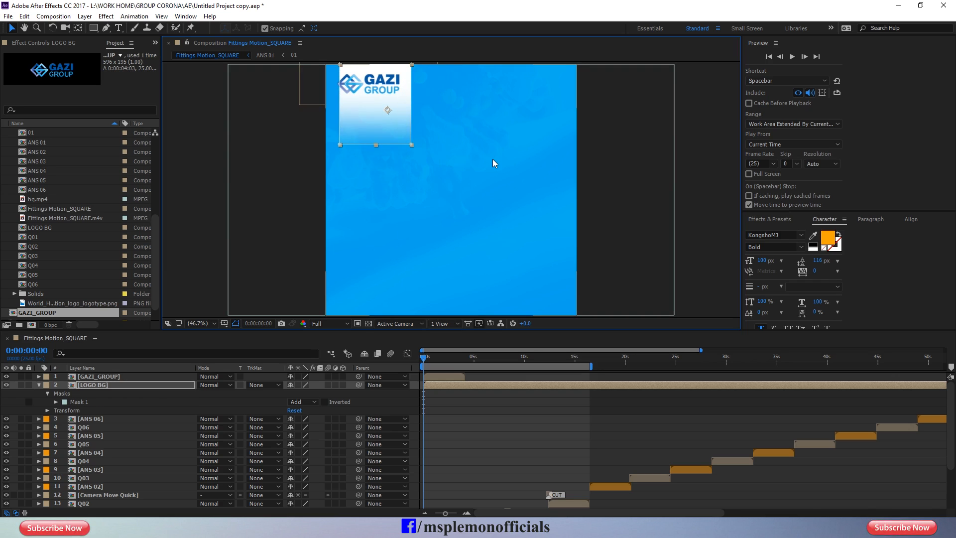
{"action": "key", "text": "shift+Up"}
{"action": "key", "text": "shift+Up"}
{"action": "key", "text": "shift+Up"}
{"action": "key", "text": "shift+Up"}
{"action": "key", "text": "shift+Up"}
{"action": "key", "text": "shift+Up"}
{"action": "key", "text": "shift+Up"}
{"action": "key", "text": "shift+Up"}
{"action": "key", "text": "shift+Up"}
{"action": "key", "text": "shift+Up"}
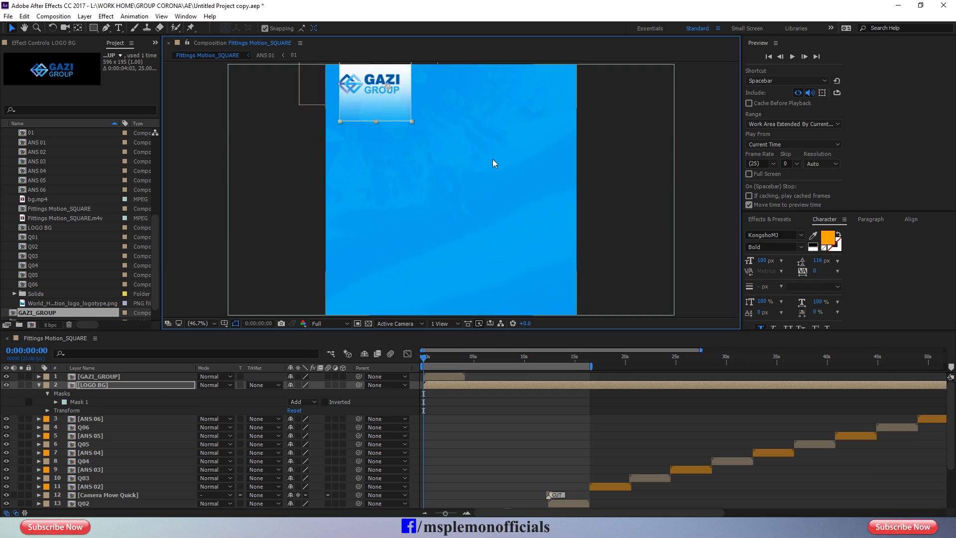
{"action": "key", "text": "shift+Down"}
{"action": "key", "text": "shift+Down"}
{"action": "key", "text": "shift+Down"}
{"action": "key", "text": "shift+Down"}
{"action": "key", "text": "shift+Down"}
{"action": "key", "text": "shift+Down"}
{"action": "key", "text": "shift+Down"}
{"action": "key", "text": "shift+Down"}
{"action": "key", "text": "shift+Left"}
{"action": "key", "text": "shift+Left"}
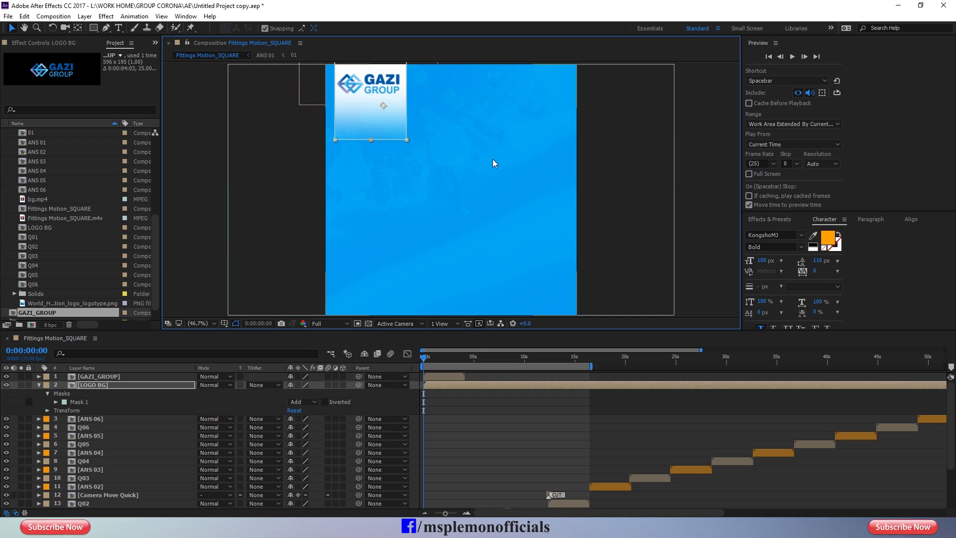
{"action": "key", "text": "Left"}
{"action": "key", "text": "Left"}
{"action": "key", "text": "Left"}
{"action": "key", "text": "Left"}
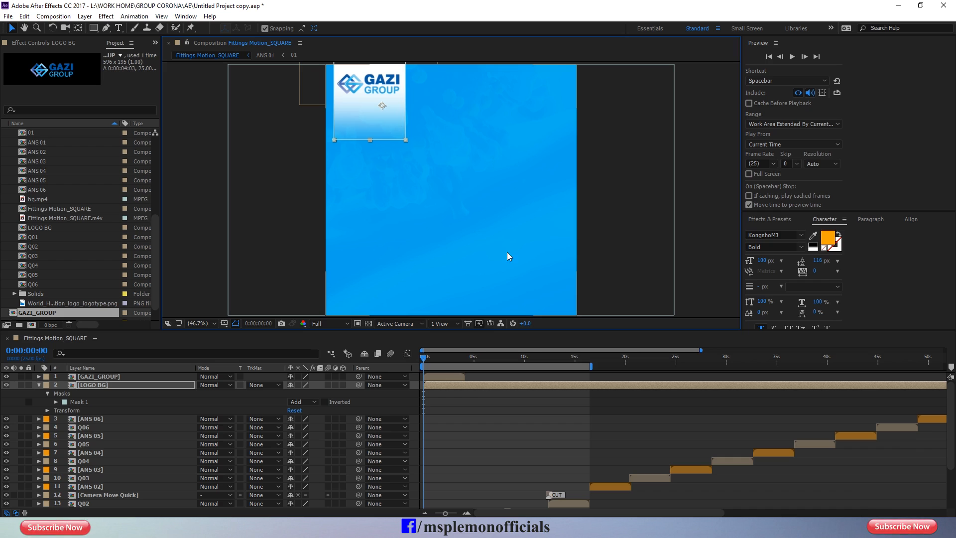
{"action": "left_click", "coordinate": [486, 444]}
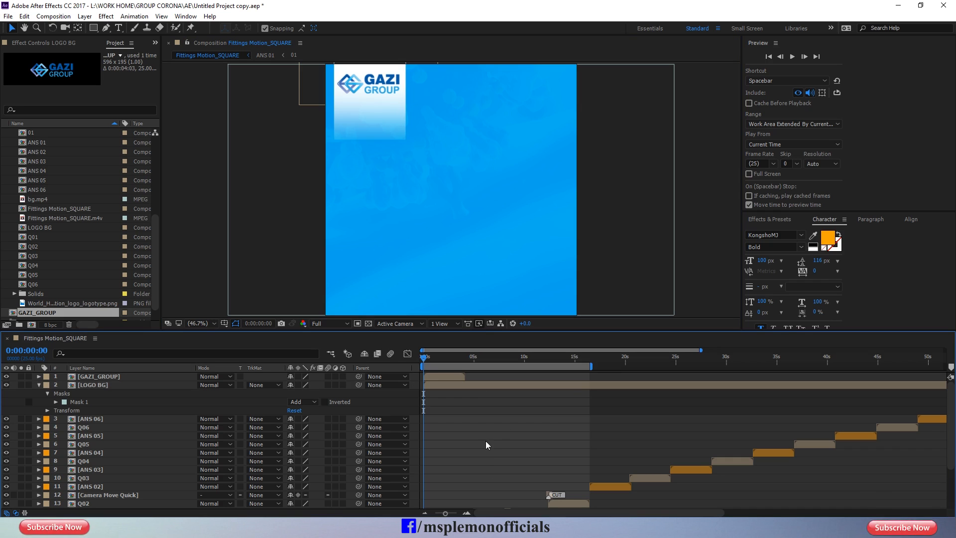
Inside the LOGO BG composition, set the solid's mask feather to 100 pixels and return to Fittings Motion_SQUARE.
{"action": "left_click", "coordinate": [40, 386]}
{"action": "double_click", "coordinate": [433, 385]}
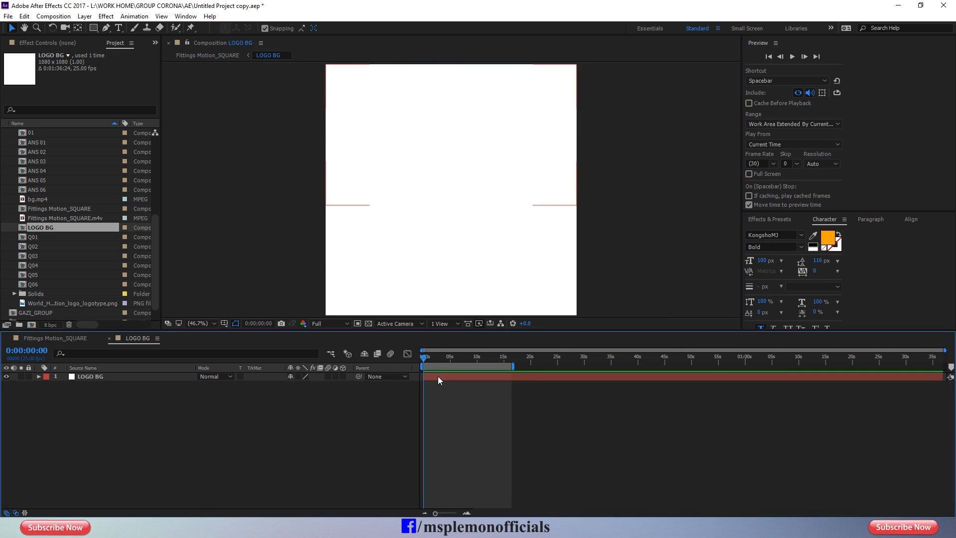
{"action": "left_click", "coordinate": [438, 375]}
{"action": "key", "text": "m"}
{"action": "key", "text": "m"}
{"action": "left_click", "coordinate": [319, 402]}
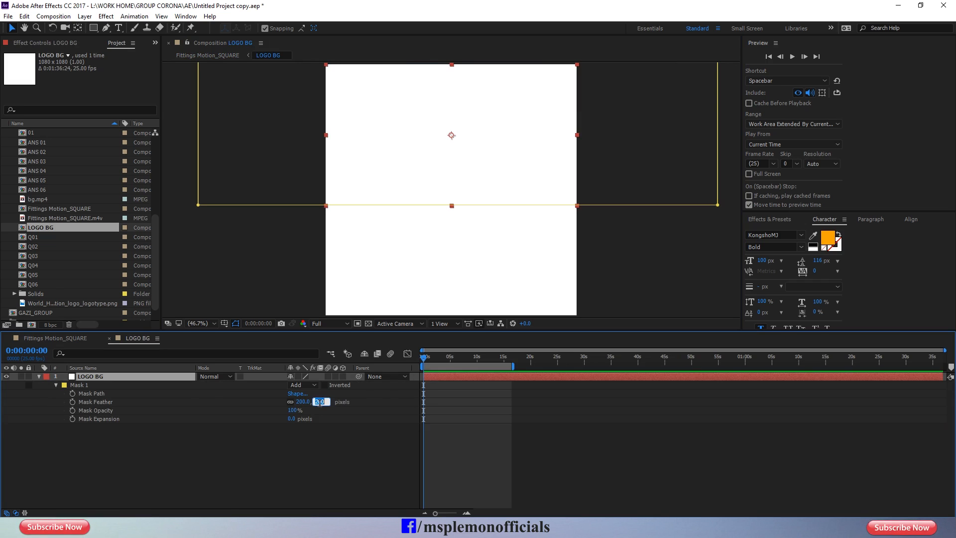
{"action": "type", "text": "100"}
{"action": "key", "text": "Return"}
{"action": "left_click", "coordinate": [110, 339]}
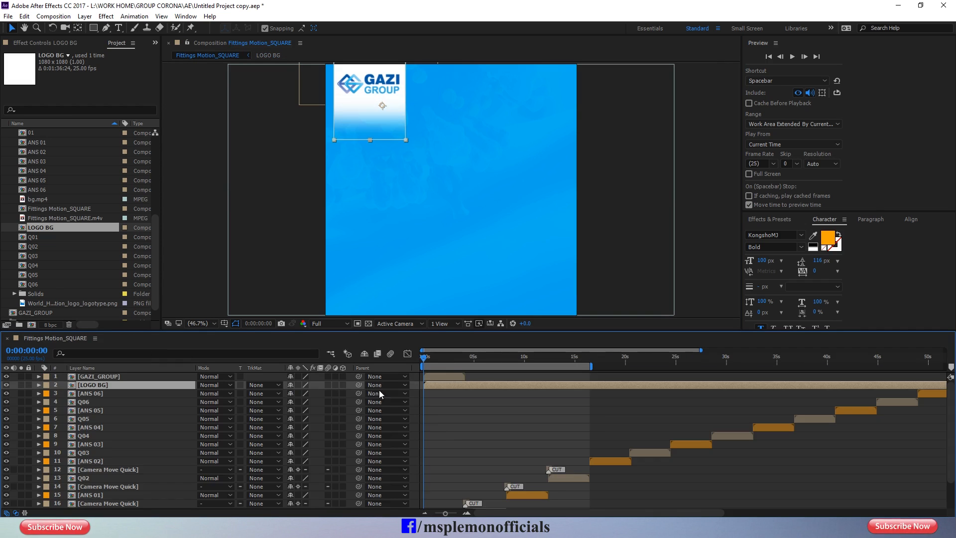
Nudge the LOGO BG layer upward so its white area fades out just below the logo, keeping it centered behind the logo.
{"action": "left_click", "coordinate": [458, 451]}
{"action": "left_click", "coordinate": [449, 386]}
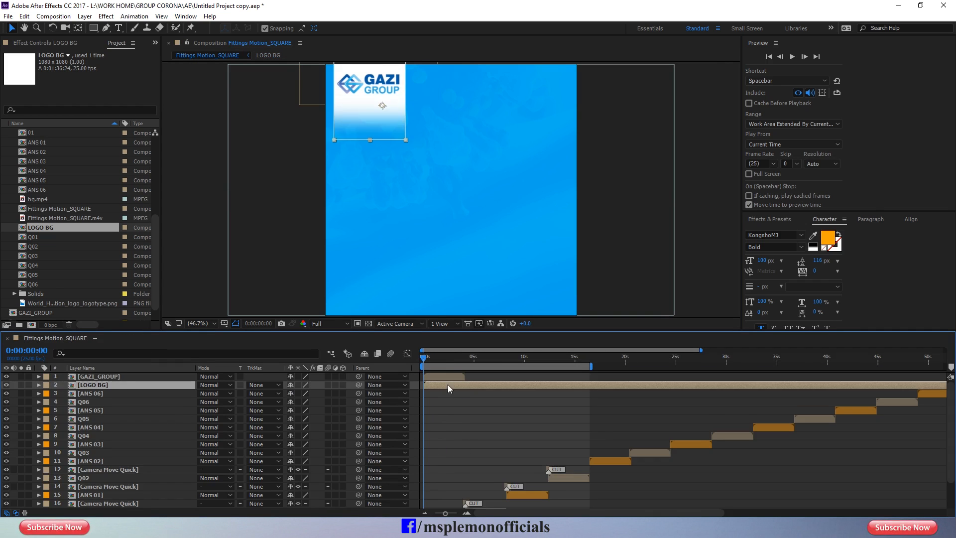
{"action": "key", "text": "shift+Up"}
{"action": "key", "text": "shift+Up"}
{"action": "key", "text": "shift+Up"}
{"action": "key", "text": "shift+Up"}
{"action": "key", "text": "shift+Up"}
{"action": "key", "text": "shift+Up"}
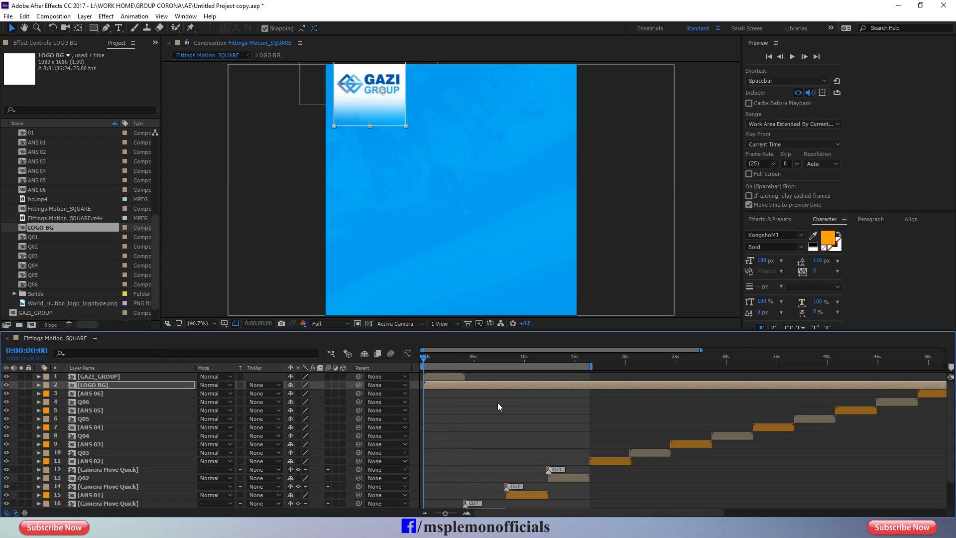
{"action": "key", "text": "Right"}
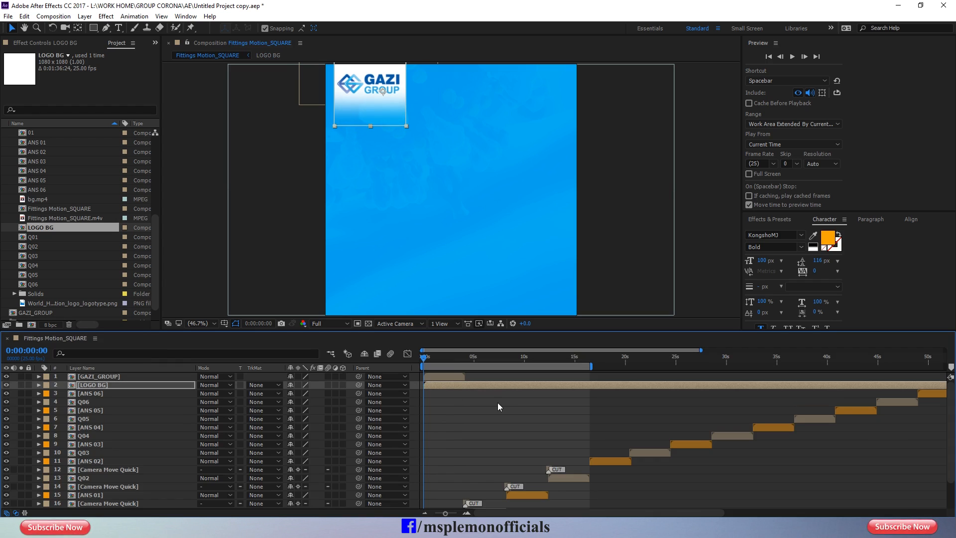
{"action": "key", "text": "Left"}
{"action": "key", "text": "Left"}
{"action": "key", "text": "Right"}
{"action": "key", "text": "Right"}
{"action": "key", "text": "Up"}
{"action": "key", "text": "Up"}
{"action": "key", "text": "Up"}
{"action": "key", "text": "Up"}
{"action": "key", "text": "Up"}
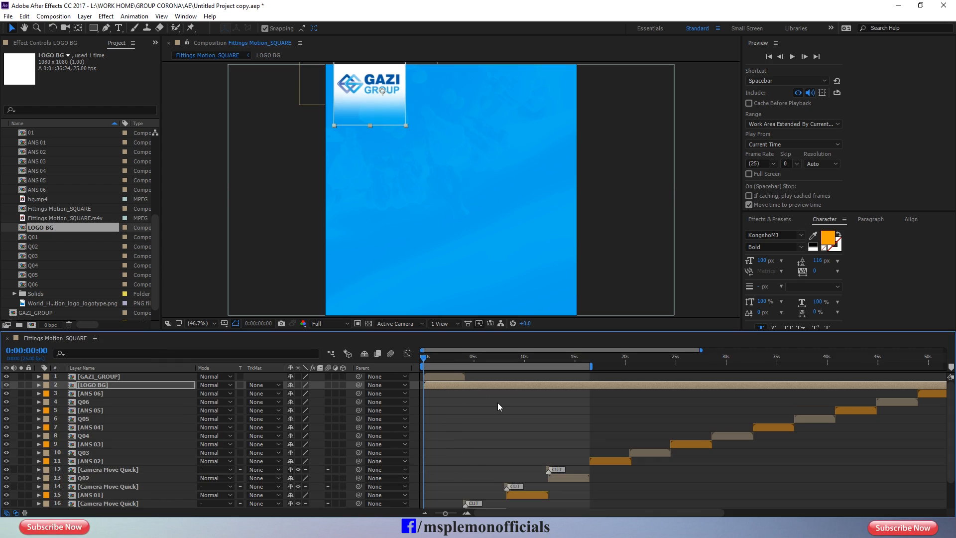
{"action": "left_click", "coordinate": [483, 421]}
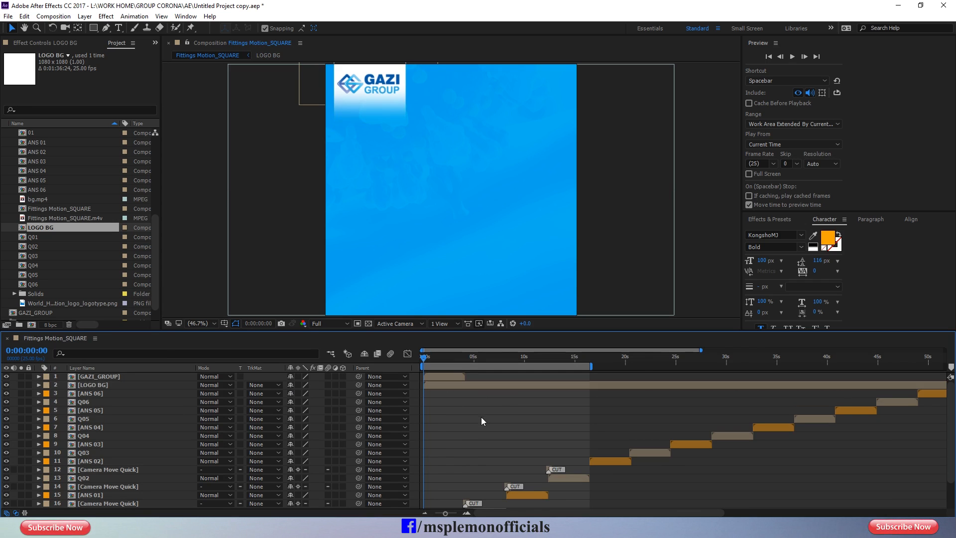
Open the GAZI_GROUP composition and set its duration to 0:02:04:03.
{"action": "double_click", "coordinate": [458, 379]}
{"action": "left_click", "coordinate": [505, 434]}
{"action": "left_click", "coordinate": [514, 477]}
{"action": "key", "text": "ctrl+k"}
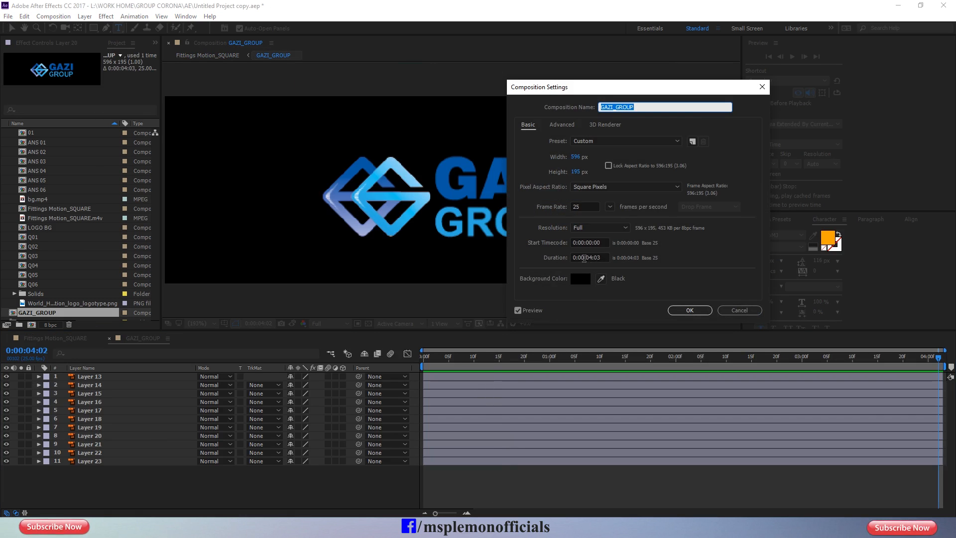
{"action": "left_click", "coordinate": [585, 259]}
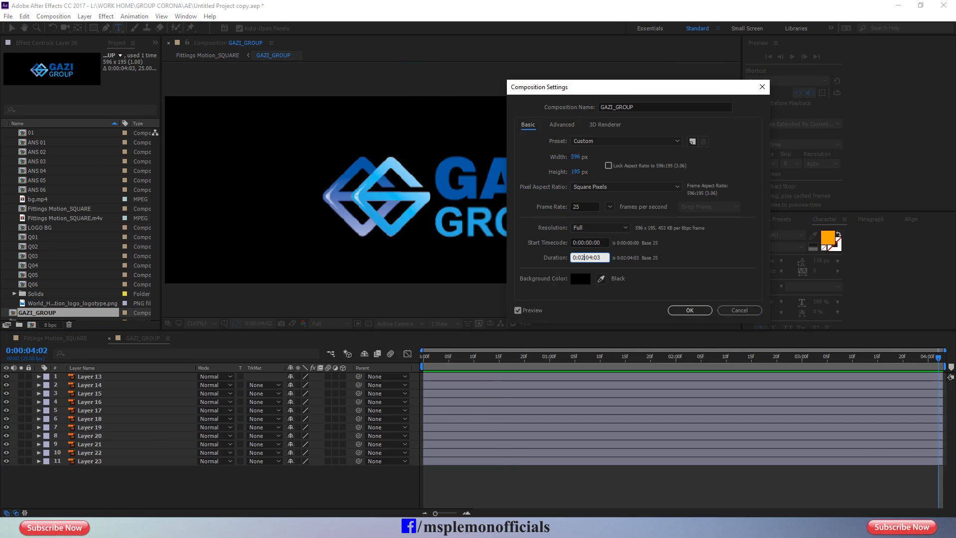
{"action": "key", "text": "Return"}
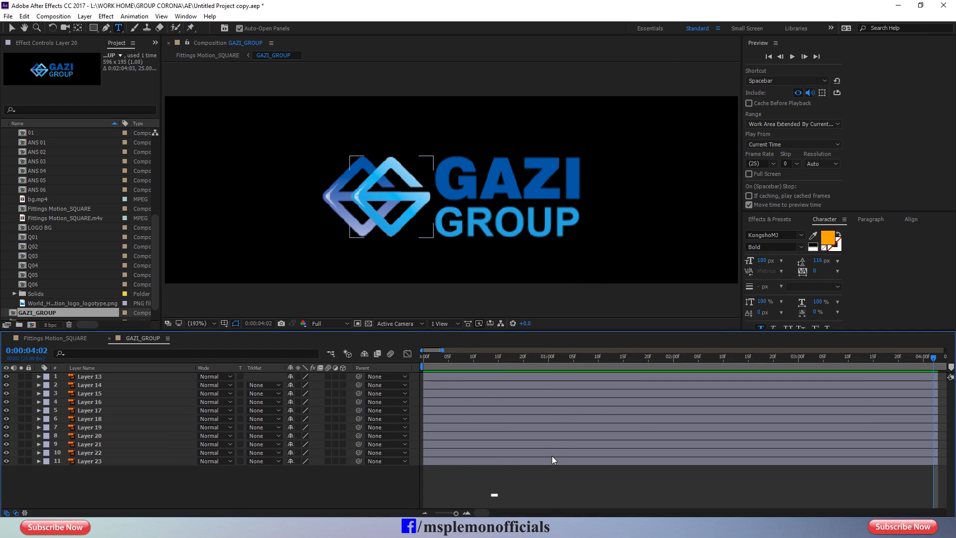
Extend all layers in the GAZI_GROUP composition to the end of its timeline.
{"action": "key", "text": "ctrl+a"}
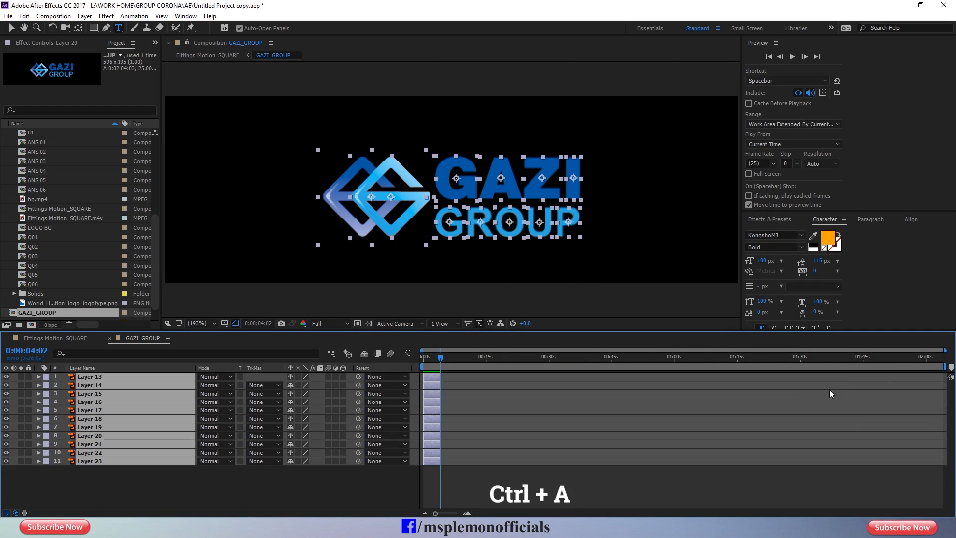
{"action": "left_click_drag", "start_coordinate": [907, 357], "coordinate": [945, 357]}
{"action": "key", "text": "alt+bracketright"}
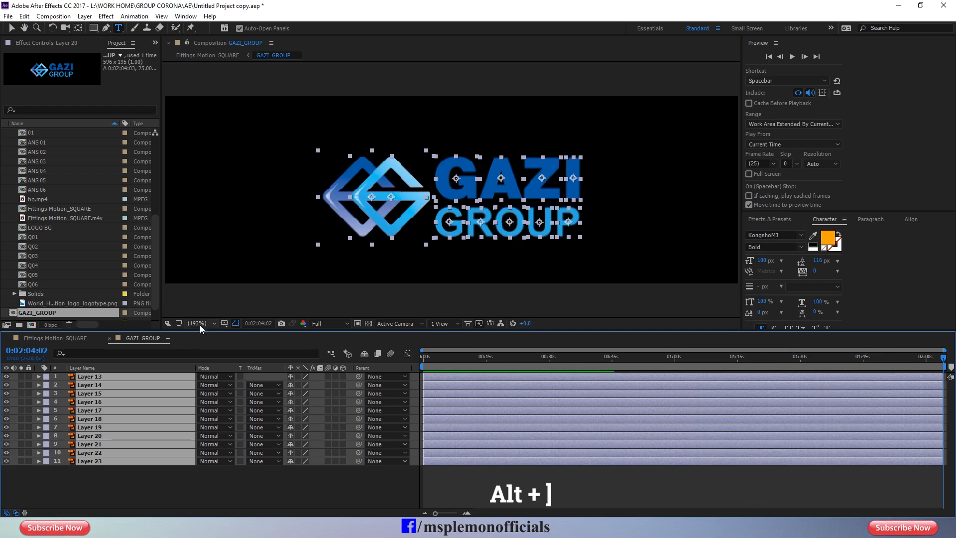
Return to Fittings Motion_SQUARE and extend the GAZI_GROUP layer to the end of the Q02 clip.
{"action": "left_click", "coordinate": [109, 339]}
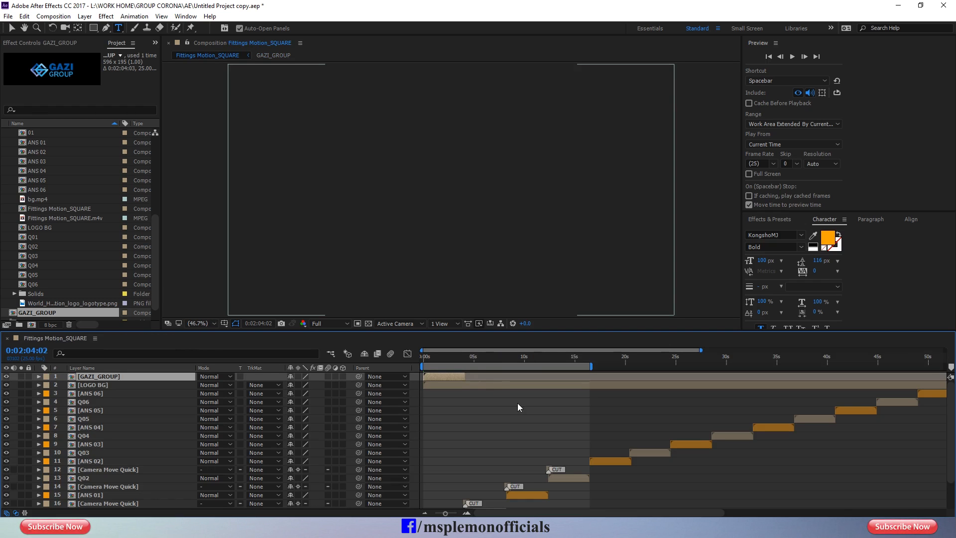
{"action": "left_click_drag", "start_coordinate": [471, 377], "coordinate": [581, 389]}
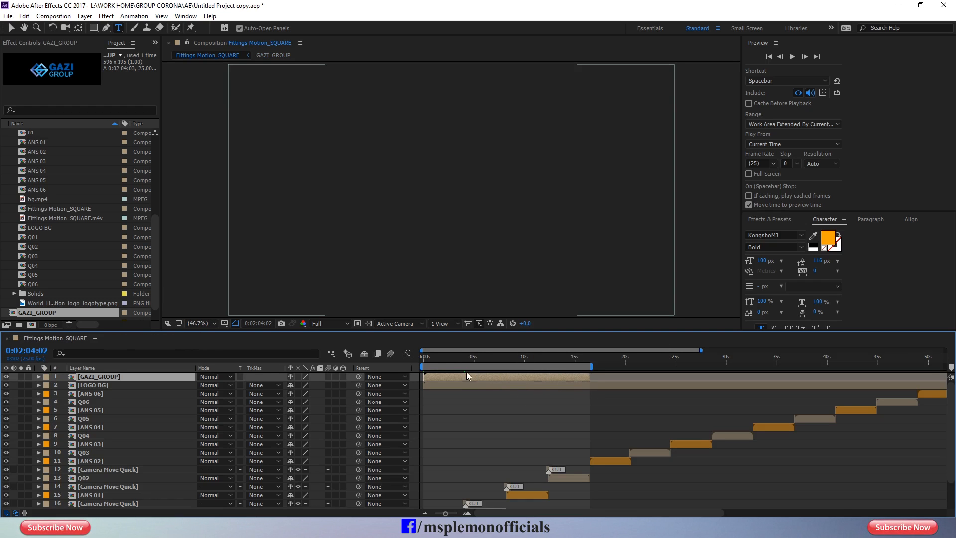
Add a null object with the playhead at the composition's start and move it to the centre of the GAZI GROUP logo.
{"action": "left_click", "coordinate": [424, 357]}
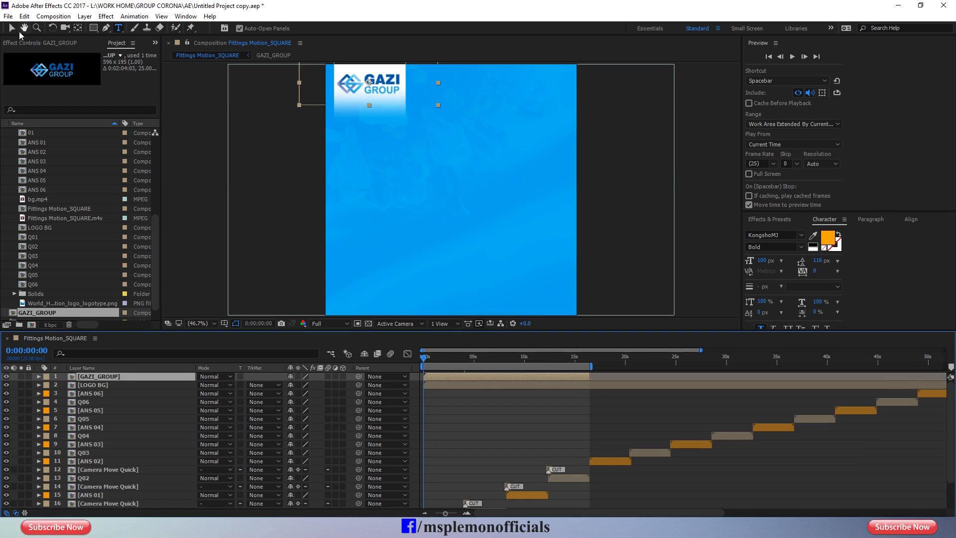
{"action": "left_click", "coordinate": [12, 28]}
{"action": "left_click", "coordinate": [456, 410]}
{"action": "key", "text": "ctrl+alt+shift+y"}
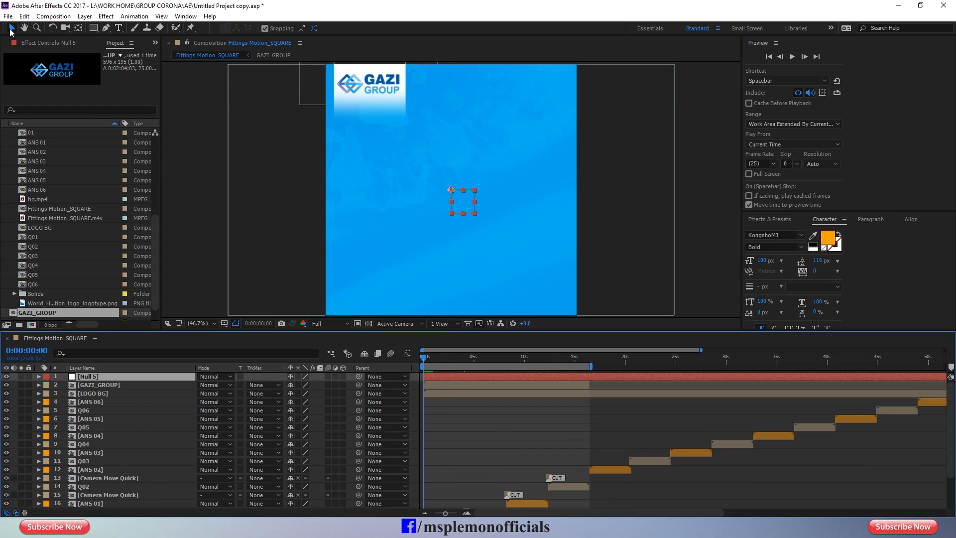
{"action": "left_click_drag", "start_coordinate": [452, 194], "coordinate": [370, 89]}
Parent the GAZI_GROUP and LOGO BG layers to the new null.
{"action": "left_click", "coordinate": [439, 405]}
{"action": "left_click", "coordinate": [440, 388]}
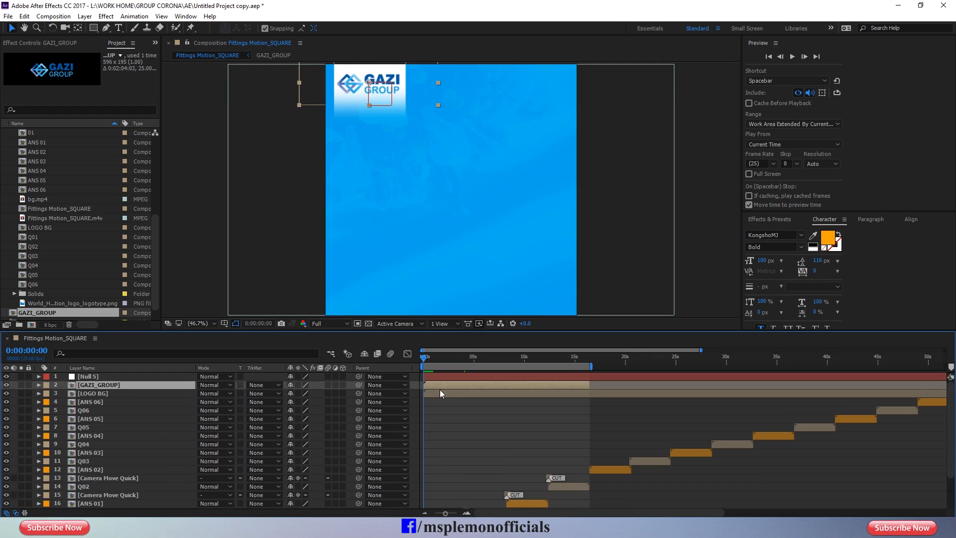
{"action": "left_click", "coordinate": [438, 391], "text": "shift"}
{"action": "left_click_drag", "start_coordinate": [358, 385], "coordinate": [120, 378]}
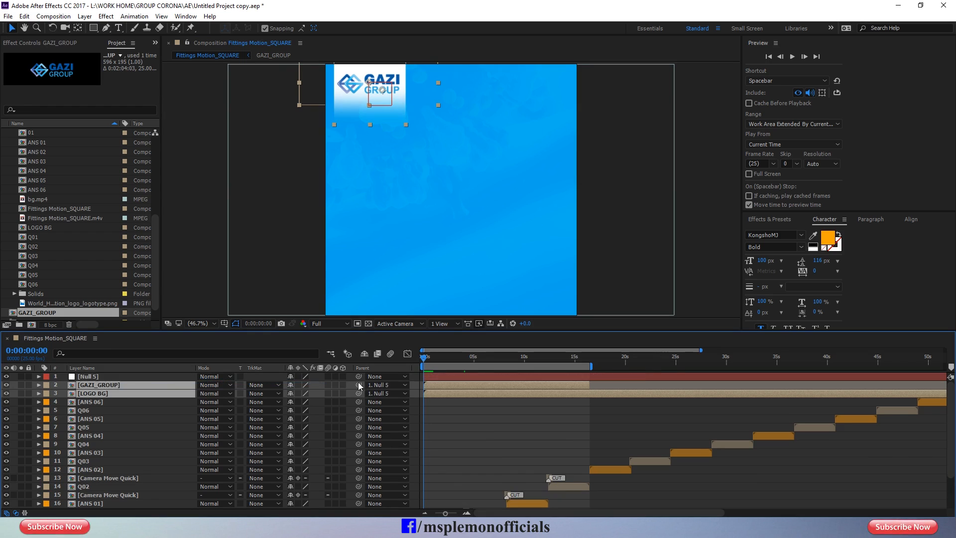
Scale the null to 90% to shrink the logo together with its background, and collapse its properties.
{"action": "left_click", "coordinate": [434, 380]}
{"action": "key", "text": "s"}
{"action": "left_click", "coordinate": [319, 385]}
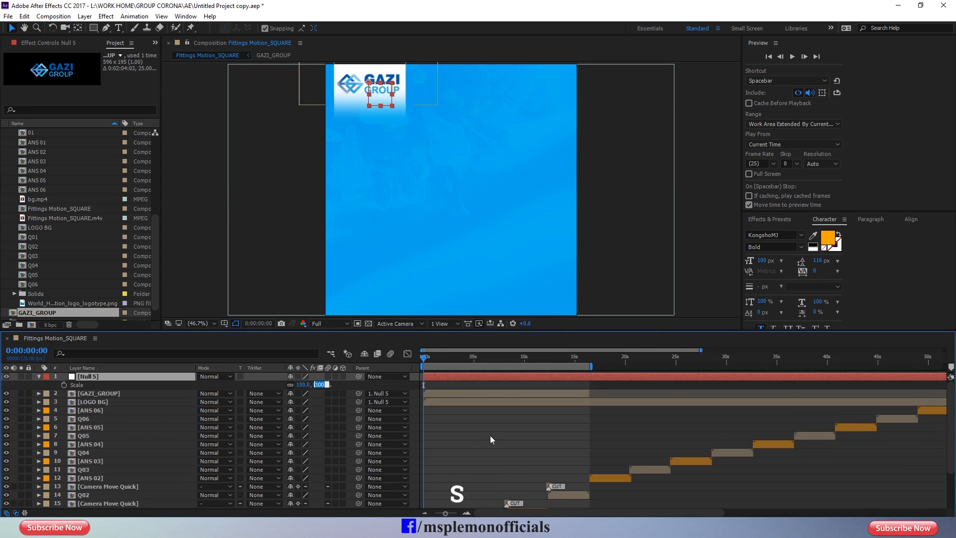
{"action": "type", "text": "90"}
{"action": "key", "text": "Return"}
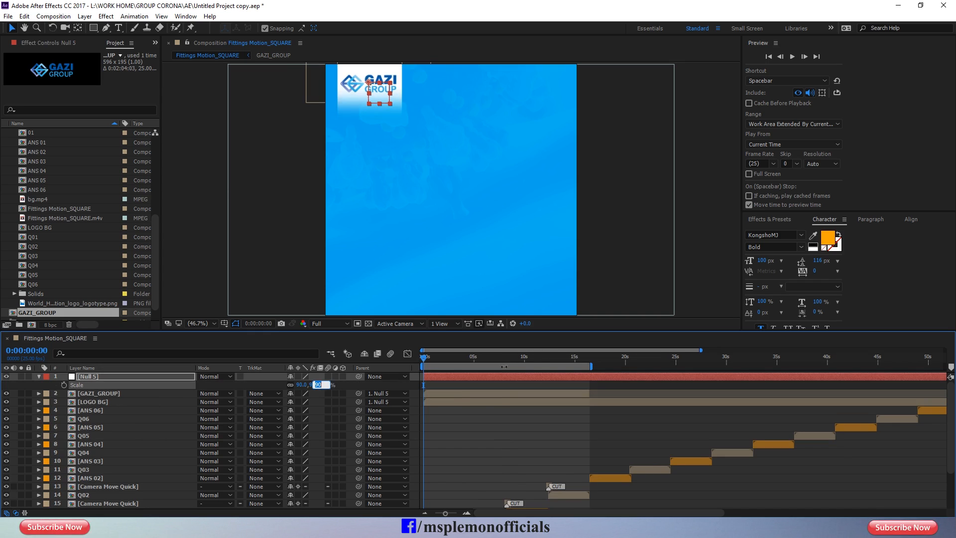
{"action": "left_click", "coordinate": [458, 435]}
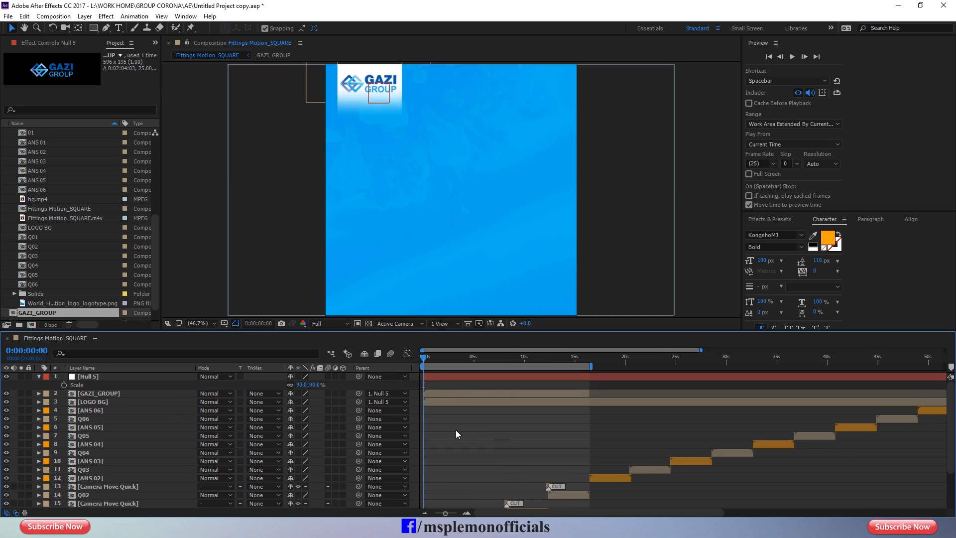
{"action": "left_click", "coordinate": [39, 376]}
Nudge the null left and slightly up to bring the logo closer to the frame's top-left corner.
{"action": "left_click", "coordinate": [436, 377]}
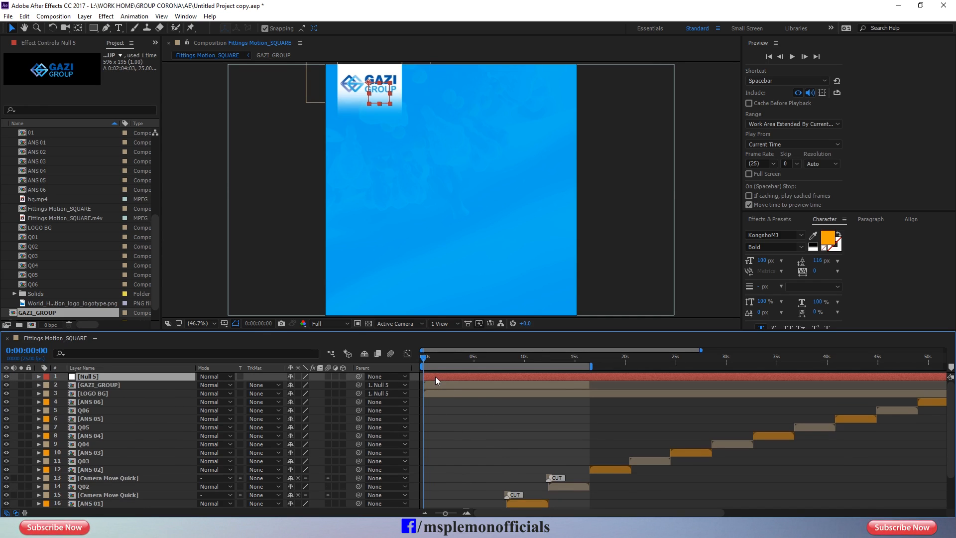
{"action": "key", "text": "shift+Left"}
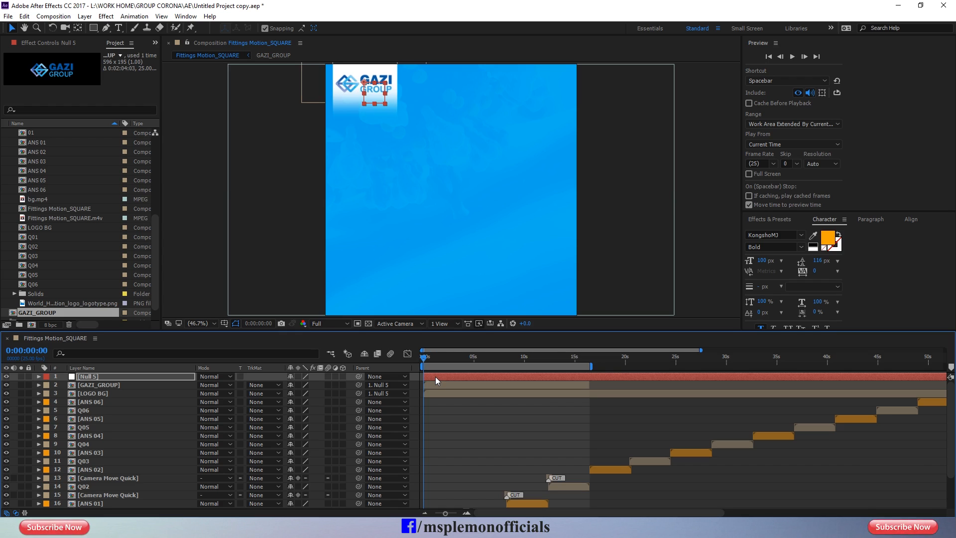
{"action": "key", "text": "Up"}
{"action": "key", "text": "Up"}
{"action": "key", "text": "Up"}
{"action": "key", "text": "Up"}
{"action": "key", "text": "Down"}
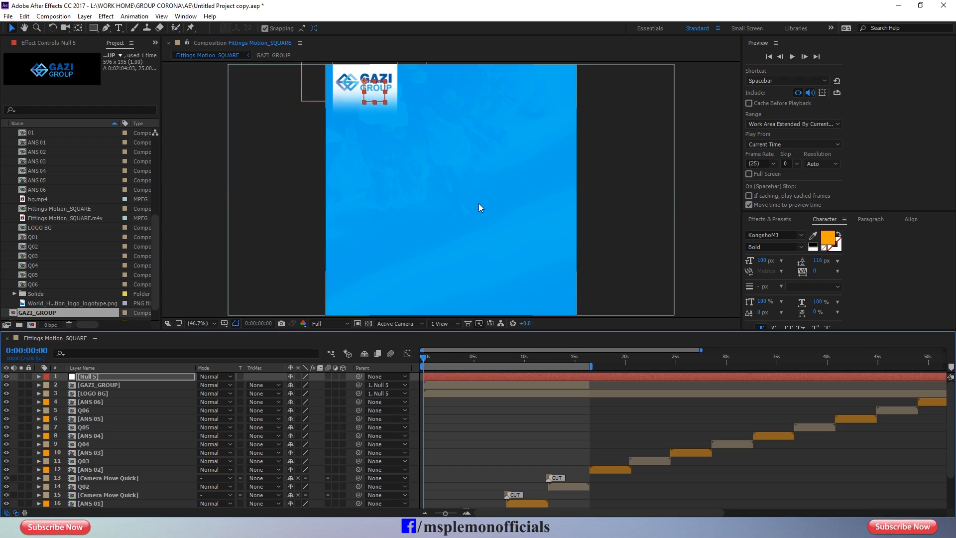
Deselect all layers and save the project.
{"action": "left_click", "coordinate": [442, 439]}
{"action": "left_click", "coordinate": [426, 396]}
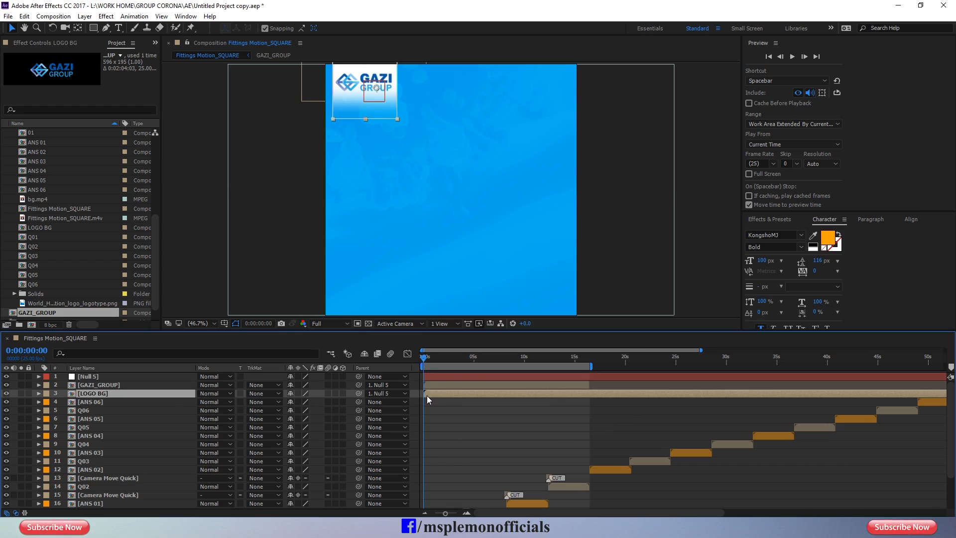
{"action": "left_click", "coordinate": [460, 406]}
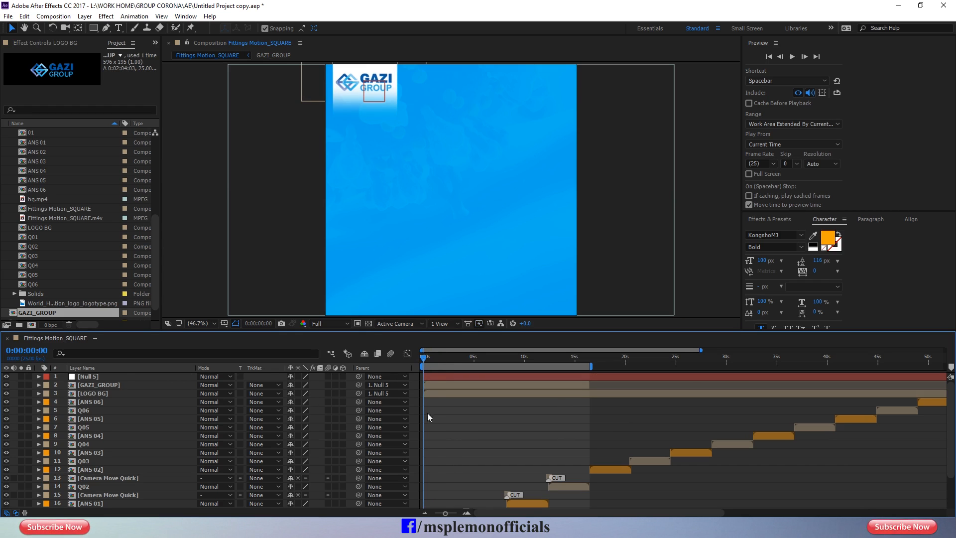
{"action": "key", "text": "ctrl+s"}
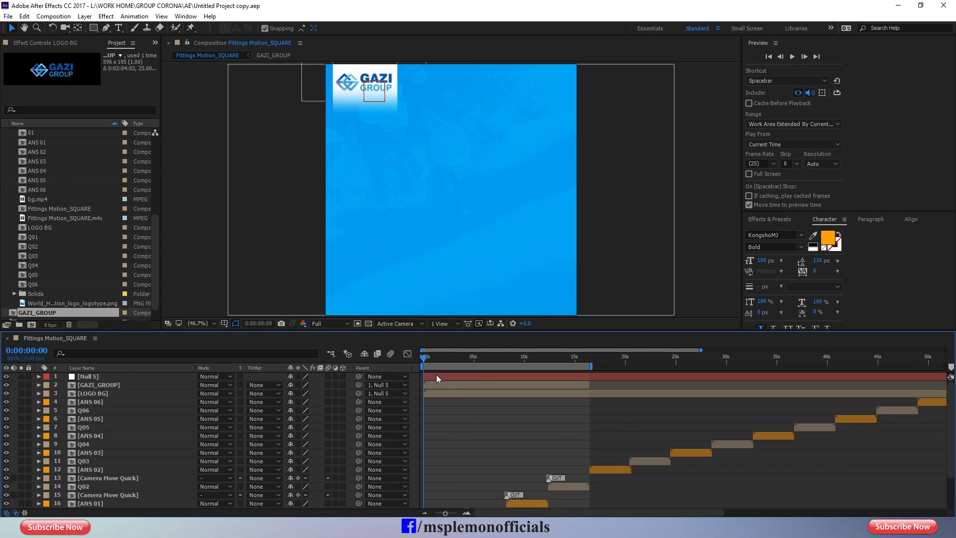
Keyframe the null's position at 0:00:00:00 and 0:00:00:20, starting above the frame at Y about -197, so the logo drops in.
{"action": "left_click", "coordinate": [437, 378]}
{"action": "key", "text": "p"}
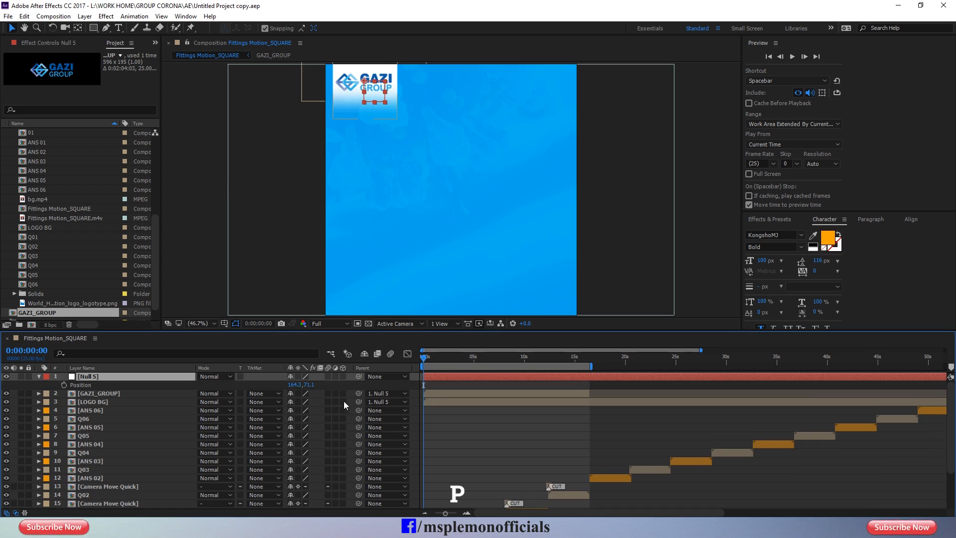
{"action": "left_click", "coordinate": [64, 385]}
{"action": "key", "text": "shift+Page_Down"}
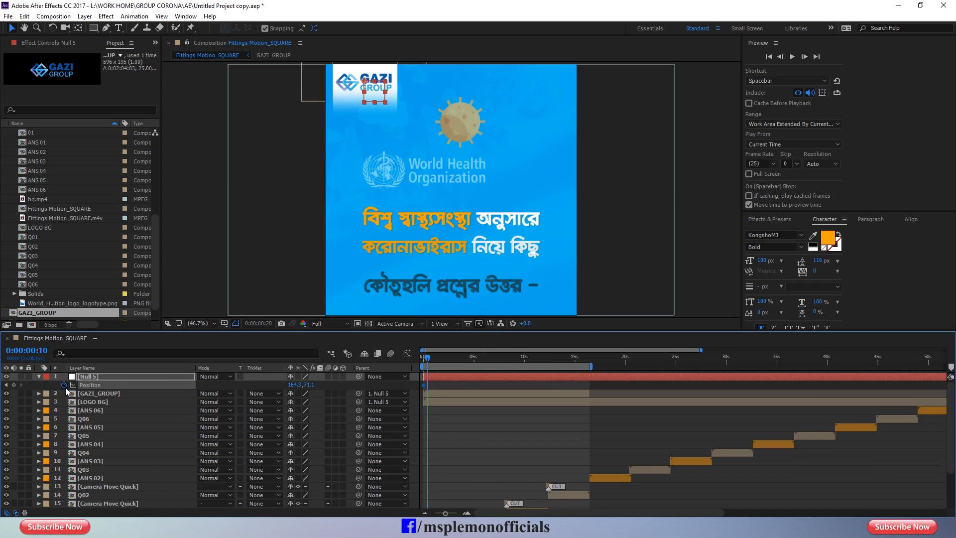
{"action": "key", "text": "shift+Page_Down"}
{"action": "left_click", "coordinate": [14, 386]}
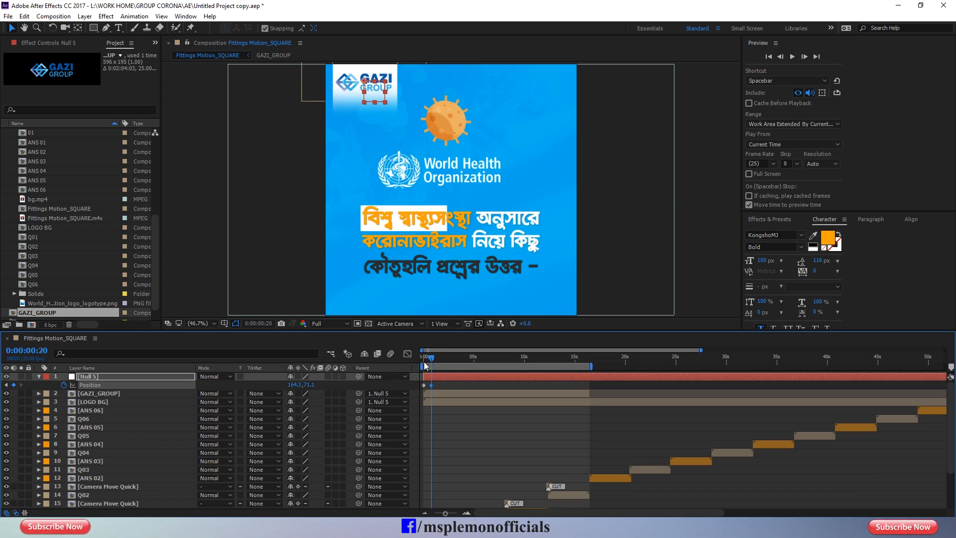
{"action": "key", "text": "Home"}
{"action": "left_click_drag", "start_coordinate": [308, 385], "coordinate": [220, 367]}
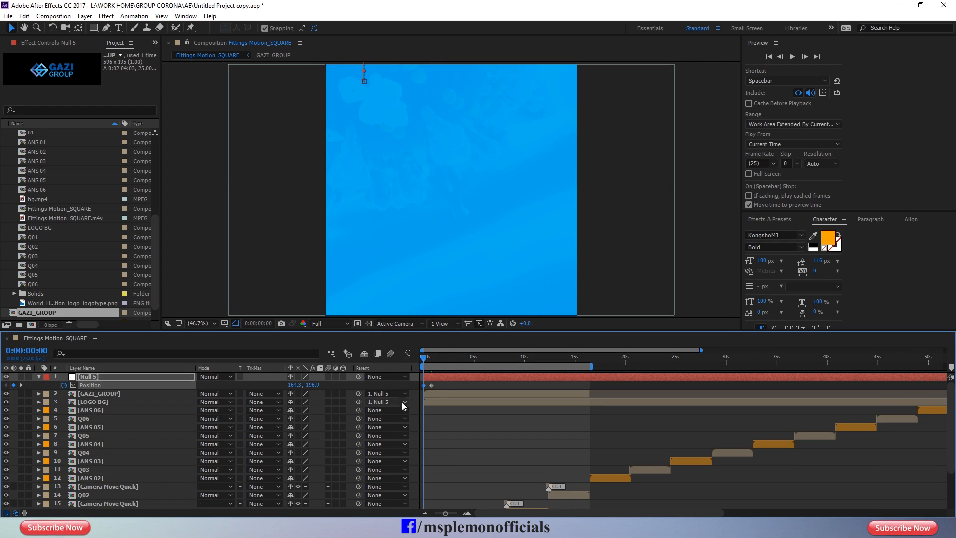
Apply Easy Ease to the null's position keyframes and shape their speed graph for a fast start and a gradual slowdown.
{"action": "key", "text": "equal"}
{"action": "key", "text": "equal"}
{"action": "left_click_drag", "start_coordinate": [462, 383], "coordinate": [411, 389]}
{"action": "key", "text": "F9"}
{"action": "left_click", "coordinate": [407, 354]}
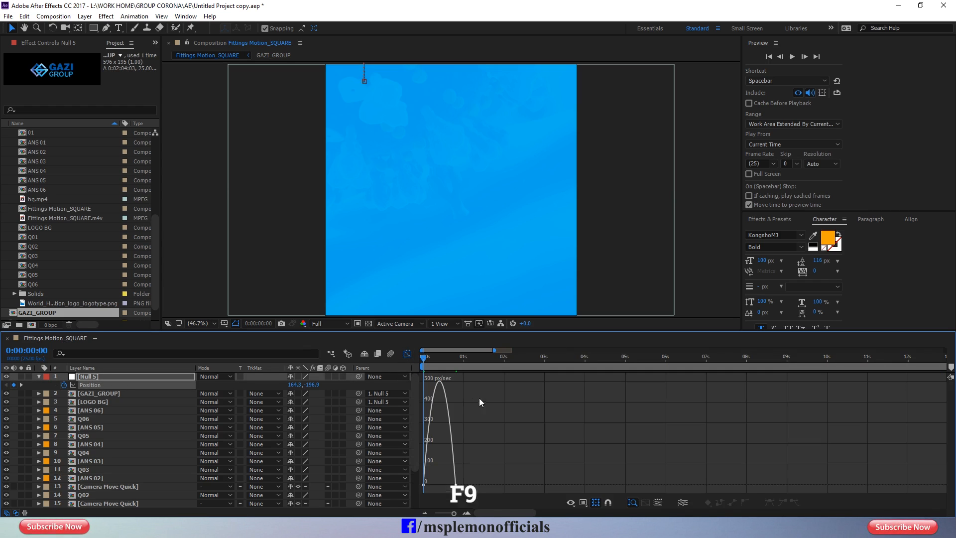
{"action": "left_click_drag", "start_coordinate": [484, 438], "coordinate": [435, 491]}
{"action": "key", "text": "ctrl+z"}
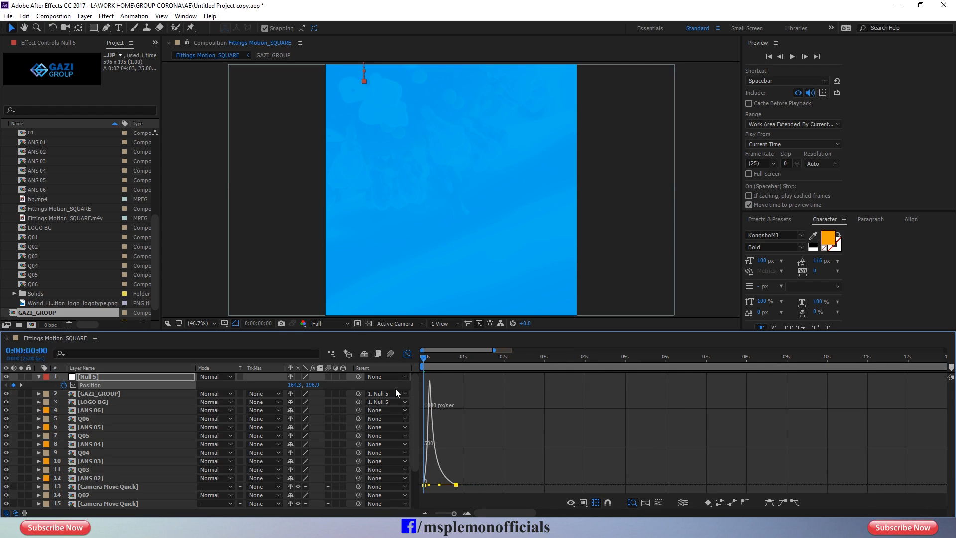
{"action": "left_click", "coordinate": [407, 354]}
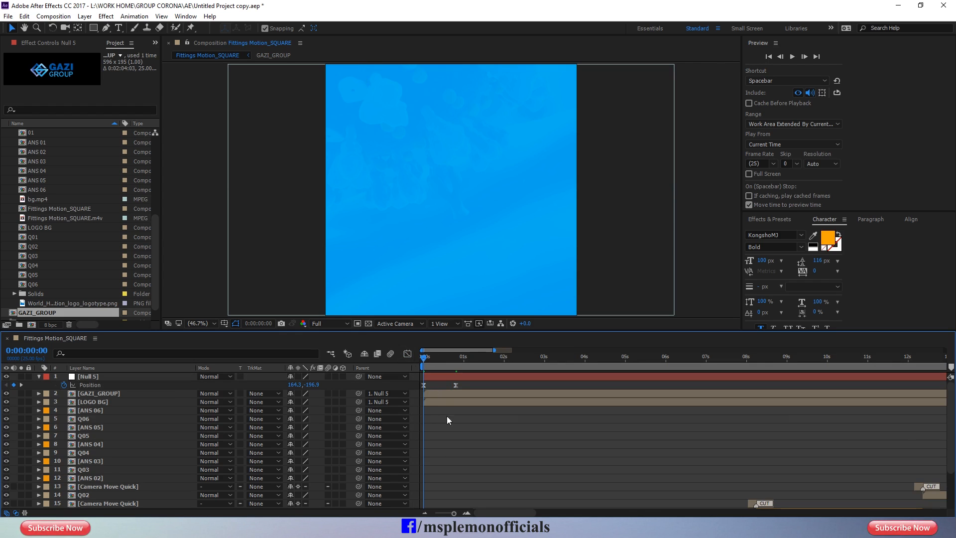
Collapse the null's keyframes, fit the whole timeline in view, and preview the logo animation from the start.
{"action": "left_click", "coordinate": [441, 376]}
{"action": "key", "text": "u"}
{"action": "key", "text": "minus"}
{"action": "key", "text": "minus"}
{"action": "key", "text": "minus"}
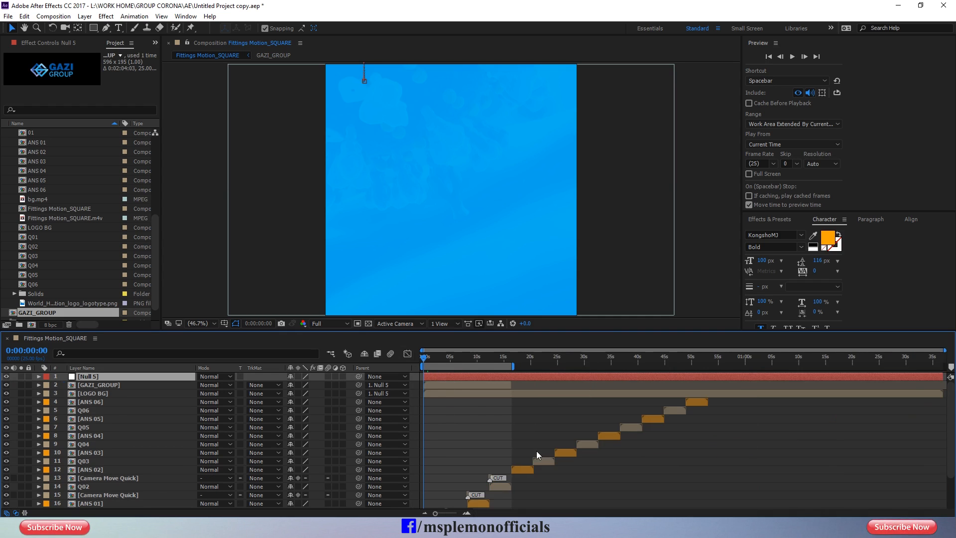
{"action": "key", "text": "space"}
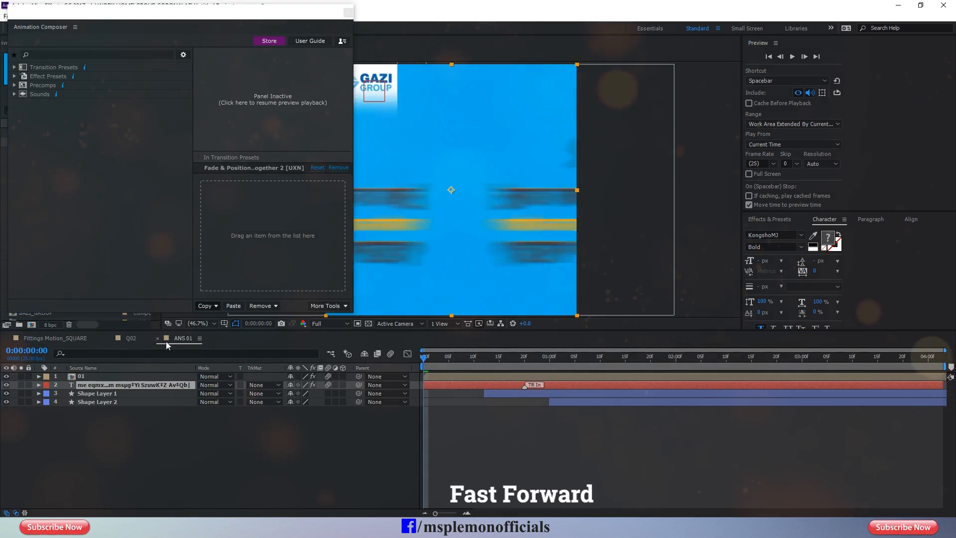
Paste the copied Fade & Position in-transition preset onto the number 2 text layer in Q02.
{"action": "left_click", "coordinate": [233, 306]}
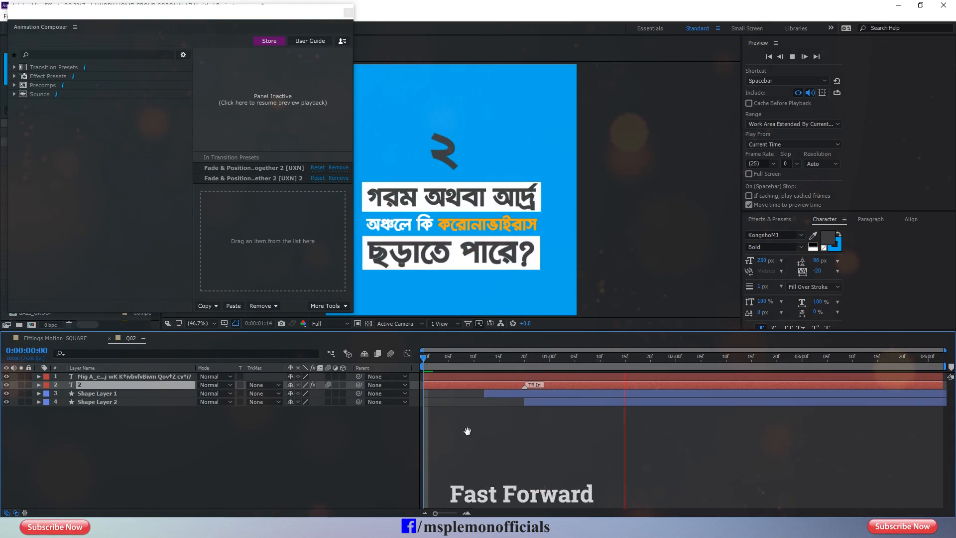
{"action": "left_click", "coordinate": [38, 385]}
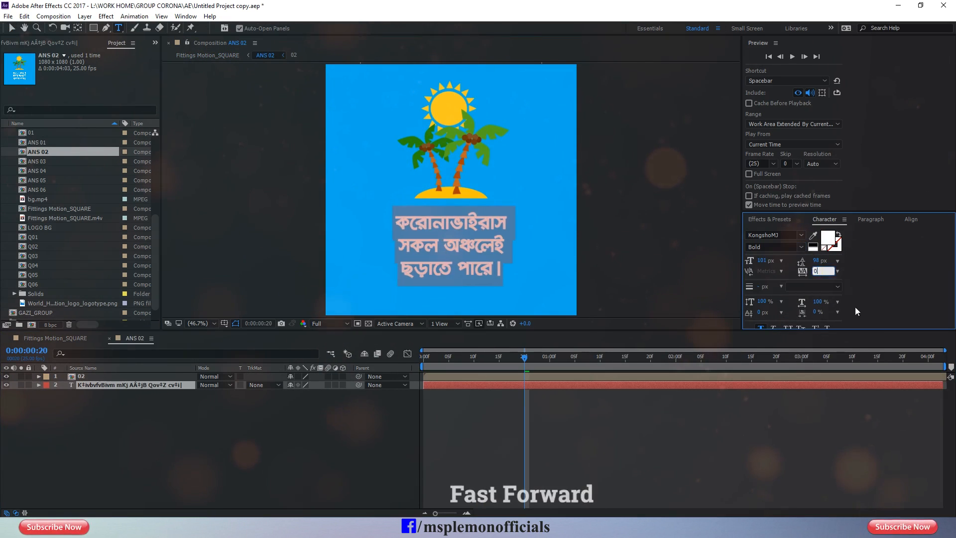
Rearrange the ANS 02 answer text into two lines, with a larger font size.
{"action": "left_click", "coordinate": [762, 260]}
{"action": "left_click", "coordinate": [397, 245]}
{"action": "key", "text": "BackSpace"}
{"action": "left_click", "coordinate": [499, 222]}
{"action": "key", "text": "Return"}
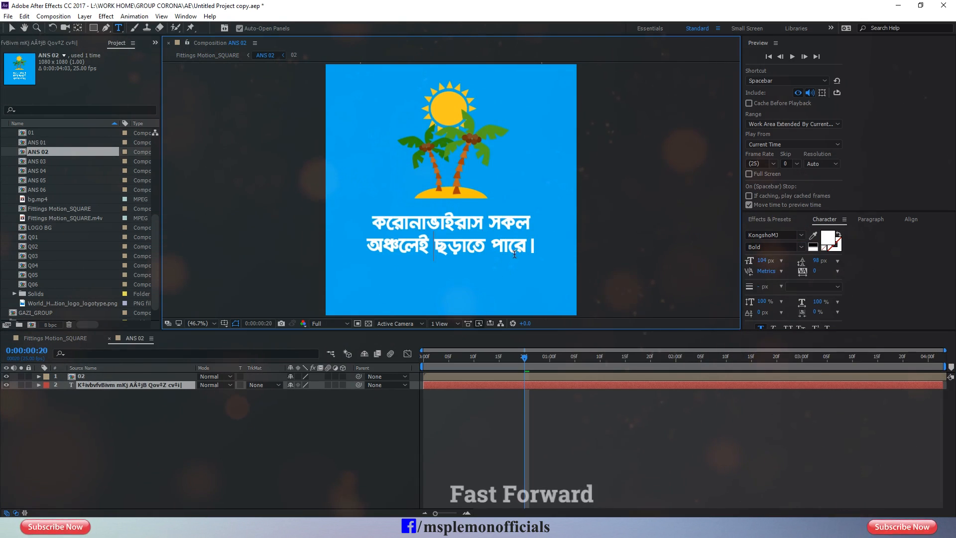
{"action": "double_click", "coordinate": [429, 223]}
{"action": "left_click_drag", "start_coordinate": [762, 261], "coordinate": [767, 261]}
Center the ANS 02 answer text horizontally in the composition and nudge it down.
{"action": "left_click", "coordinate": [532, 399]}
{"action": "key", "text": "v"}
{"action": "left_click", "coordinate": [523, 386]}
{"action": "left_click", "coordinate": [911, 220]}
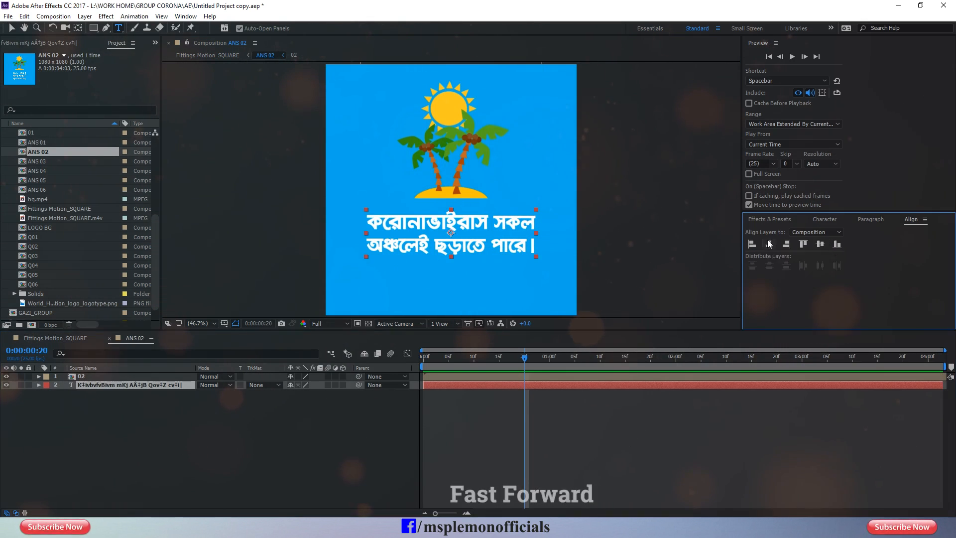
{"action": "key", "text": "shift+Down"}
{"action": "key", "text": "shift+Down"}
{"action": "key", "text": "shift+Down"}
{"action": "key", "text": "shift+Down"}
Nudge the 02 palm-tree illustration layer down above the answer text.
{"action": "left_click", "coordinate": [515, 395]}
{"action": "left_click", "coordinate": [515, 376]}
{"action": "key", "text": "shift+Down"}
{"action": "key", "text": "shift+Down"}
{"action": "key", "text": "shift+Down"}
{"action": "key", "text": "shift+Down"}
{"action": "left_click", "coordinate": [590, 449]}
In the 02 composition, scale down the sun layer and move its anchor point to the sun's centre.
{"action": "double_click", "coordinate": [478, 376]}
{"action": "left_click", "coordinate": [477, 376]}
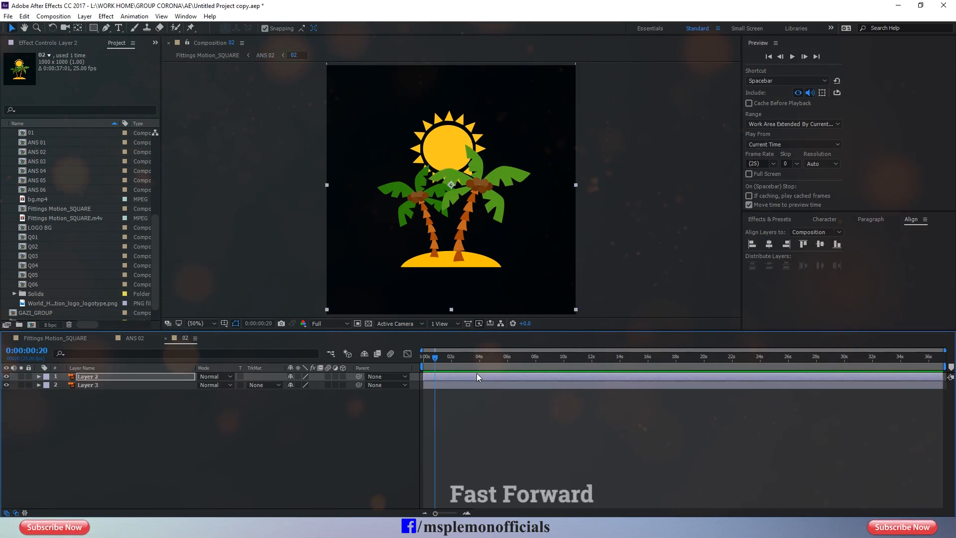
{"action": "left_click", "coordinate": [473, 385]}
{"action": "key", "text": "s"}
{"action": "left_click_drag", "start_coordinate": [318, 394], "coordinate": [310, 395]}
{"action": "key", "text": "s"}
{"action": "key", "text": "y"}
{"action": "left_click_drag", "start_coordinate": [452, 190], "coordinate": [449, 159]}
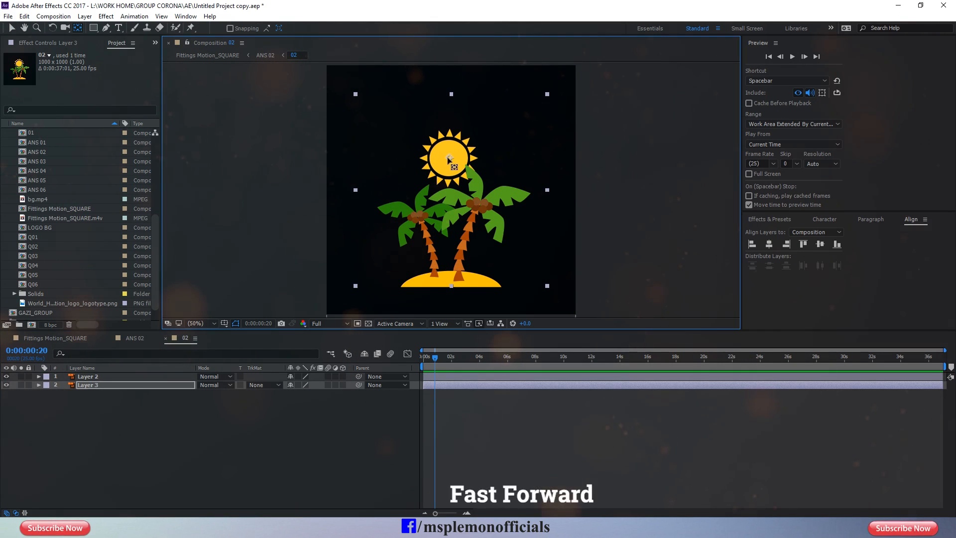
Add the expression time*20 to the sun layer's rotation and preview the spin in ANS 02.
{"action": "scroll", "coordinate": [449, 159], "scroll_direction": "up", "scroll_amount": 1}
{"action": "key", "text": "Home"}
{"action": "key", "text": "r"}
{"action": "left_click", "coordinate": [64, 393], "text": "alt"}
{"action": "type", "text": "time*20"}
{"action": "left_click", "coordinate": [85, 385]}
{"action": "key", "text": "r"}
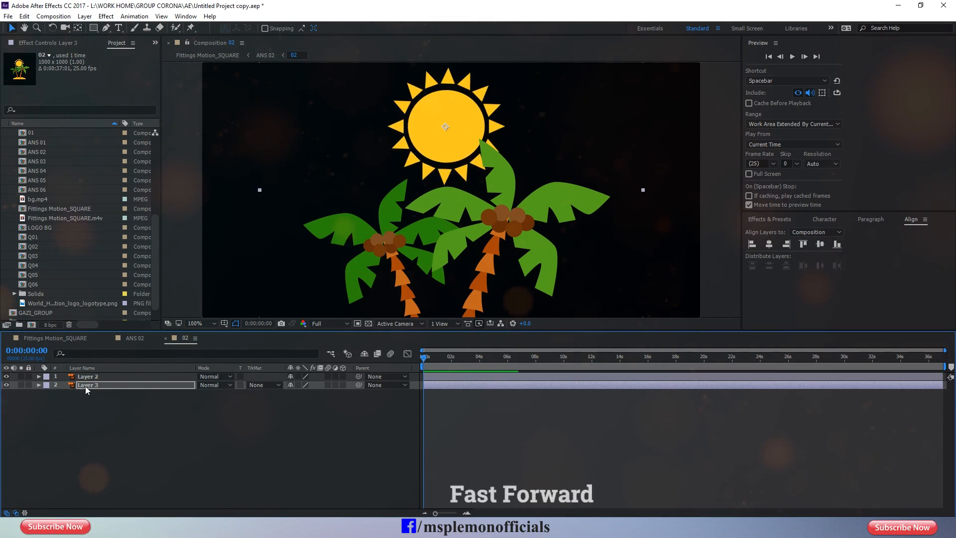
{"action": "left_click", "coordinate": [166, 339]}
{"action": "key", "text": "space"}
Reopen the 02 composition, add the expression wiggle(5,3) to the palm-tree layer's position, and preview it.
{"action": "double_click", "coordinate": [437, 376]}
{"action": "left_click", "coordinate": [437, 377]}
{"action": "key", "text": "p"}
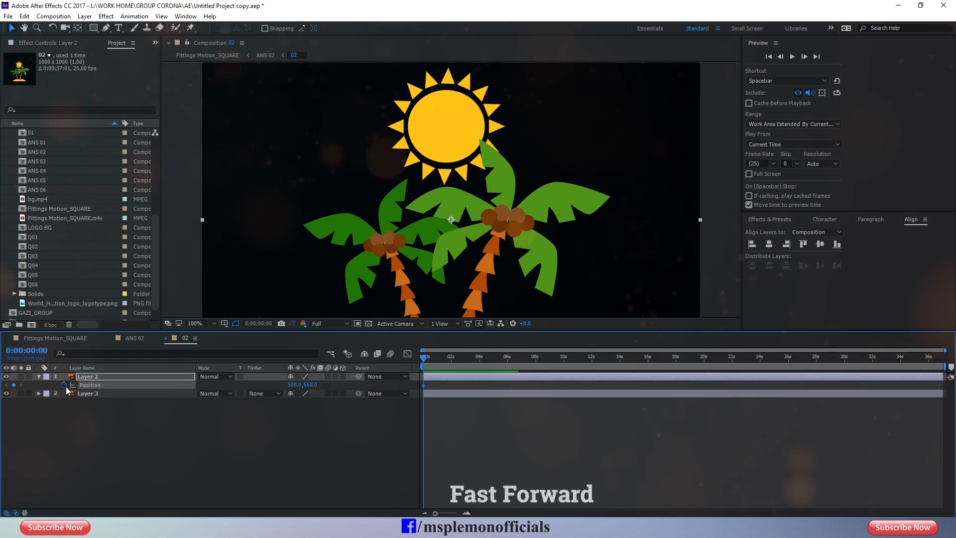
{"action": "left_click", "coordinate": [65, 386], "text": "alt"}
{"action": "type", "text": "wiggle"}
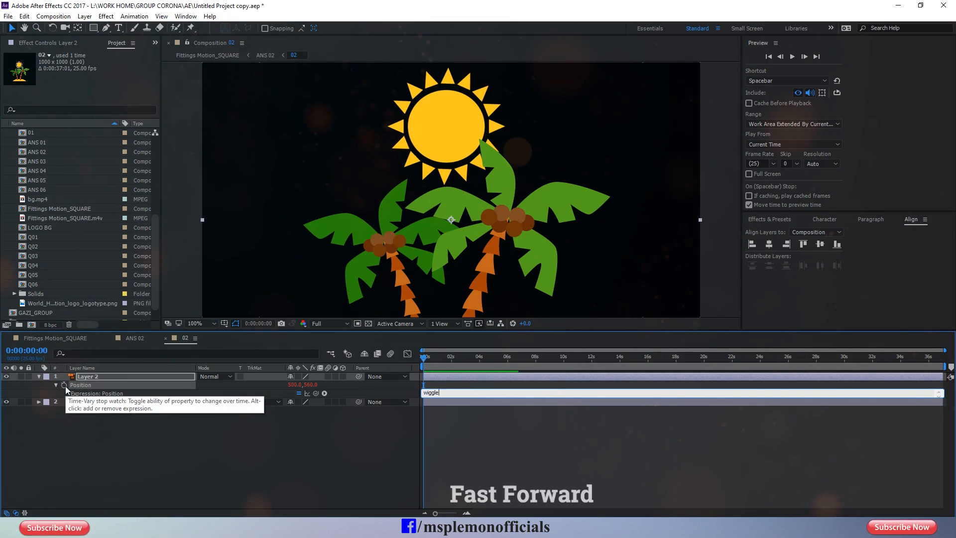
{"action": "type", "text": "(5,3)"}
{"action": "left_click", "coordinate": [552, 388]}
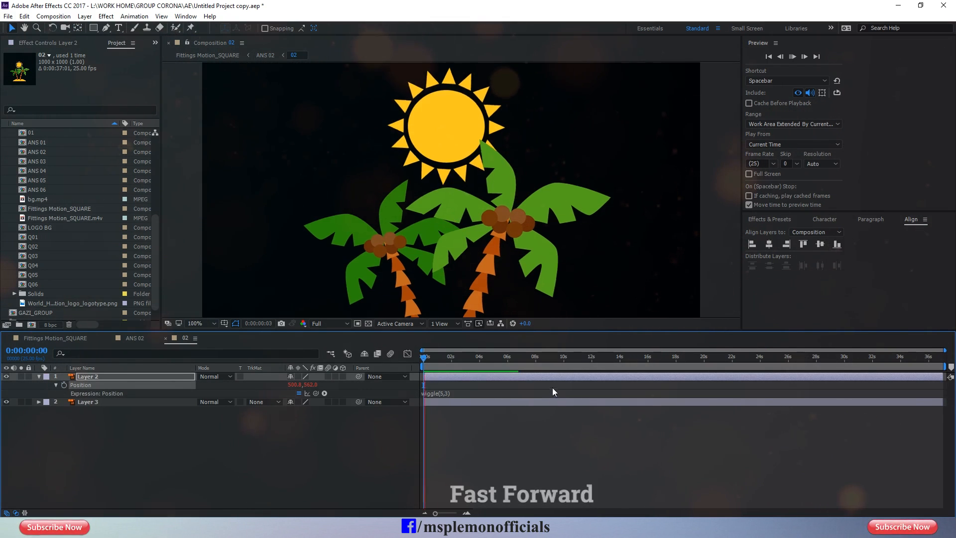
{"action": "key", "text": "space"}
Change the frequency in the palm-tree layer's wiggle expression to 3 and preview ANS 02.
{"action": "left_click", "coordinate": [438, 393]}
{"action": "type", "text": "wiggle(3,5)"}
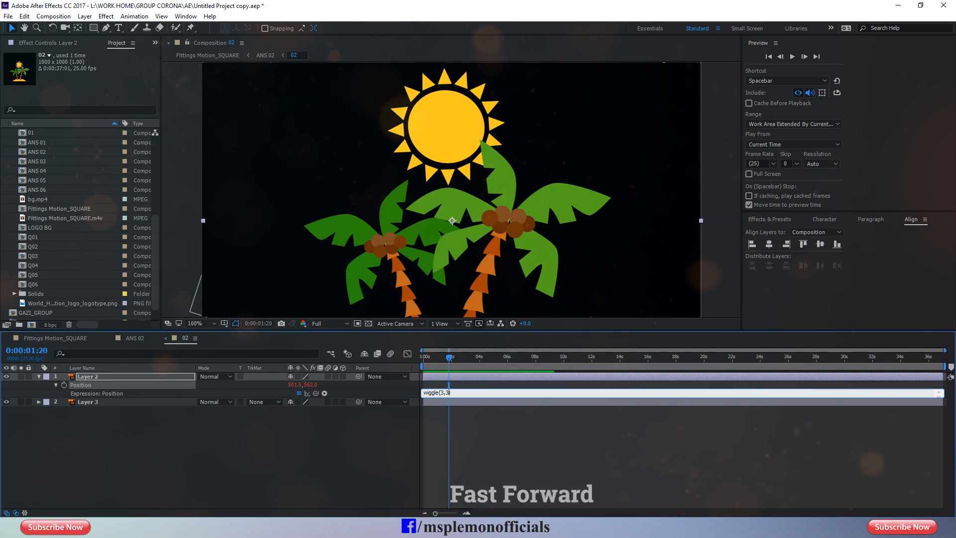
{"action": "left_click", "coordinate": [166, 338]}
{"action": "key", "text": "space"}
Open the Q03 composition from the main timeline and set the number 3 text's font size to 250 px.
{"action": "left_click", "coordinate": [520, 358]}
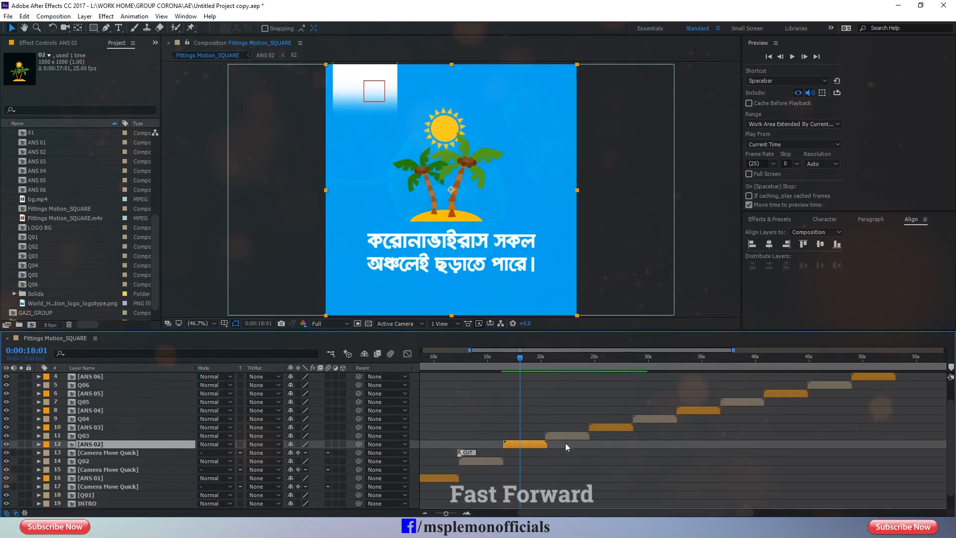
{"action": "left_click_drag", "start_coordinate": [520, 358], "coordinate": [565, 358]}
{"action": "double_click", "coordinate": [568, 436]}
{"action": "double_click", "coordinate": [555, 377]}
{"action": "left_click", "coordinate": [766, 261]}
{"action": "type", "text": "250"}
Set the Q03 question text to Bold and enlarge its second line to match the first line's width.
{"action": "double_click", "coordinate": [132, 385]}
{"action": "left_click", "coordinate": [801, 247]}
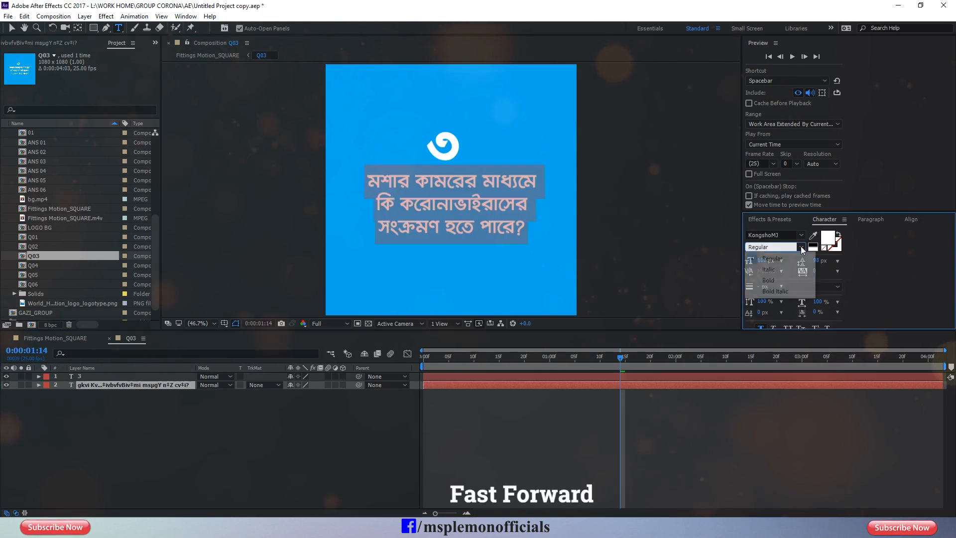
{"action": "left_click", "coordinate": [771, 277]}
{"action": "triple_click", "coordinate": [452, 203]}
{"action": "left_click", "coordinate": [762, 261]}
{"action": "key", "text": "Up"}
{"action": "key", "text": "Up"}
{"action": "key", "text": "Up"}
{"action": "key", "text": "Up"}
{"action": "key", "text": "Up"}
{"action": "key", "text": "Up"}
{"action": "key", "text": "Up"}
{"action": "key", "text": "Up"}
{"action": "key", "text": "Up"}
{"action": "key", "text": "Up"}
{"action": "key", "text": "Up"}
{"action": "key", "text": "Up"}
Enlarge the third line of the Q03 question to 114 px.
{"action": "triple_click", "coordinate": [452, 227]}
{"action": "left_click", "coordinate": [763, 261]}
{"action": "key", "text": "Up"}
{"action": "key", "text": "Up"}
{"action": "key", "text": "Up"}
{"action": "key", "text": "Up"}
{"action": "key", "text": "Up"}
{"action": "key", "text": "Up"}
{"action": "key", "text": "Up"}
{"action": "key", "text": "Up"}
{"action": "key", "text": "Up"}
{"action": "key", "text": "Up"}
{"action": "key", "text": "Up"}
{"action": "key", "text": "Up"}
{"action": "key", "text": "Up"}
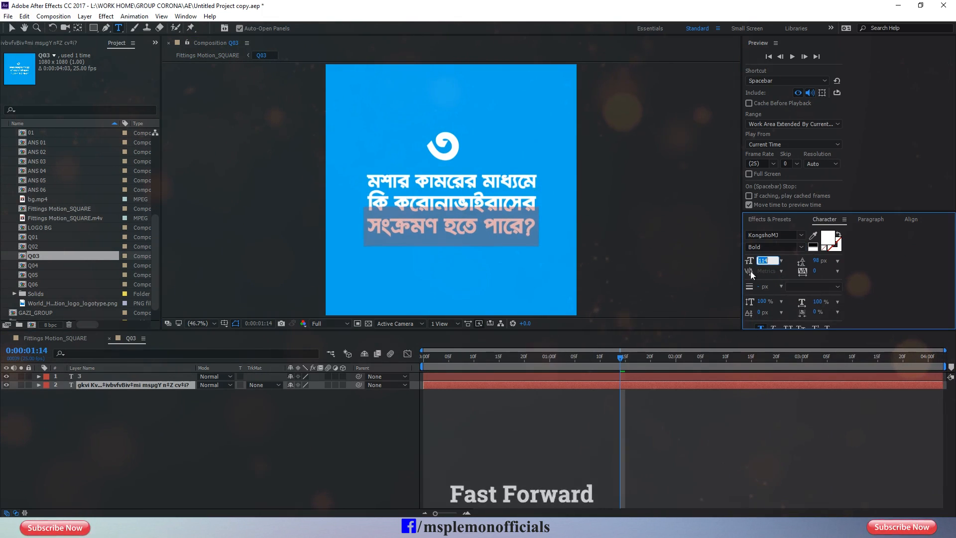
Increase the leading of the third and second lines of the Q03 question.
{"action": "left_click_drag", "start_coordinate": [816, 261], "coordinate": [822, 260]}
{"action": "left_click_drag", "start_coordinate": [367, 204], "coordinate": [550, 205]}
{"action": "left_click_drag", "start_coordinate": [816, 260], "coordinate": [825, 261]}
Center the Q03 question text horizontally in the composition and nudge it down in large increments.
{"action": "left_click", "coordinate": [132, 385]}
{"action": "left_click", "coordinate": [11, 27]}
{"action": "left_click", "coordinate": [911, 219]}
{"action": "left_click", "coordinate": [769, 245]}
{"action": "key", "text": "shift+Down"}
{"action": "key", "text": "shift+Down"}
{"action": "key", "text": "shift+Down"}
{"action": "key", "text": "shift+Down"}
{"action": "key", "text": "shift+Down"}
{"action": "key", "text": "shift+Down"}
Center the number 3 horizontally in the composition and nudge it down toward the question.
{"action": "left_click", "coordinate": [579, 377]}
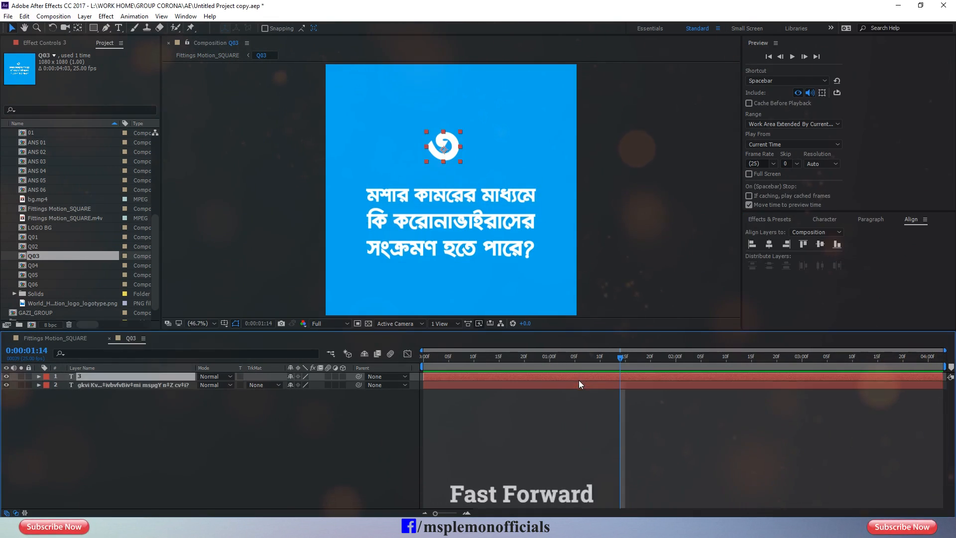
{"action": "left_click", "coordinate": [769, 244]}
{"action": "key", "text": "shift+Down"}
{"action": "key", "text": "shift+Down"}
{"action": "key", "text": "shift+Down"}
{"action": "key", "text": "shift+Down"}
{"action": "left_click", "coordinate": [626, 414]}
With Animation Composer, copy the text-in transition from the Q02 text and paste it onto both Q03 text layers.
{"action": "key", "text": "Home"}
{"action": "left_click", "coordinate": [185, 16]}
{"action": "left_click", "coordinate": [219, 78]}
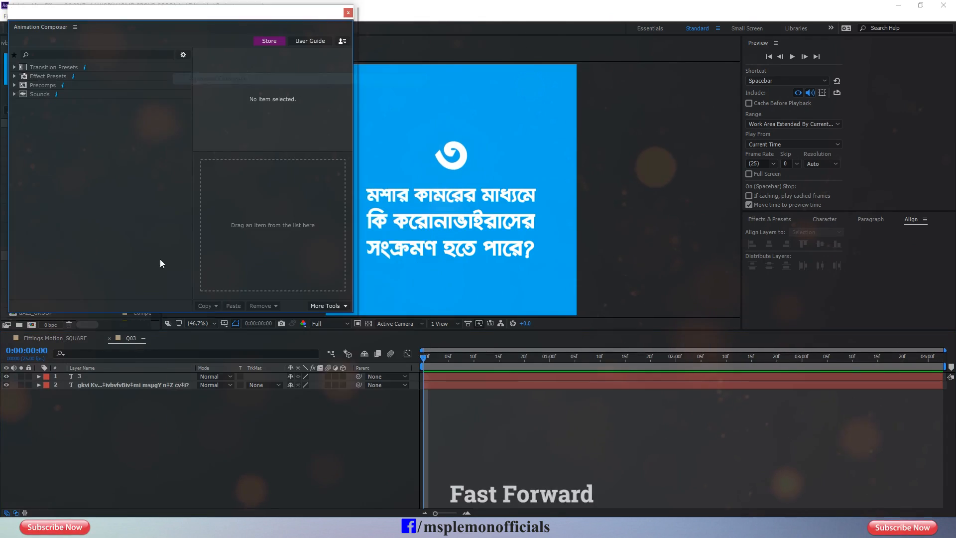
{"action": "left_click", "coordinate": [55, 339]}
{"action": "left_click", "coordinate": [522, 358]}
{"action": "double_click", "coordinate": [483, 453]}
{"action": "left_click", "coordinate": [100, 385]}
{"action": "left_click", "coordinate": [208, 306]}
{"action": "left_click", "coordinate": [130, 338]}
{"action": "left_click", "coordinate": [100, 377]}
{"action": "left_click", "coordinate": [234, 306]}
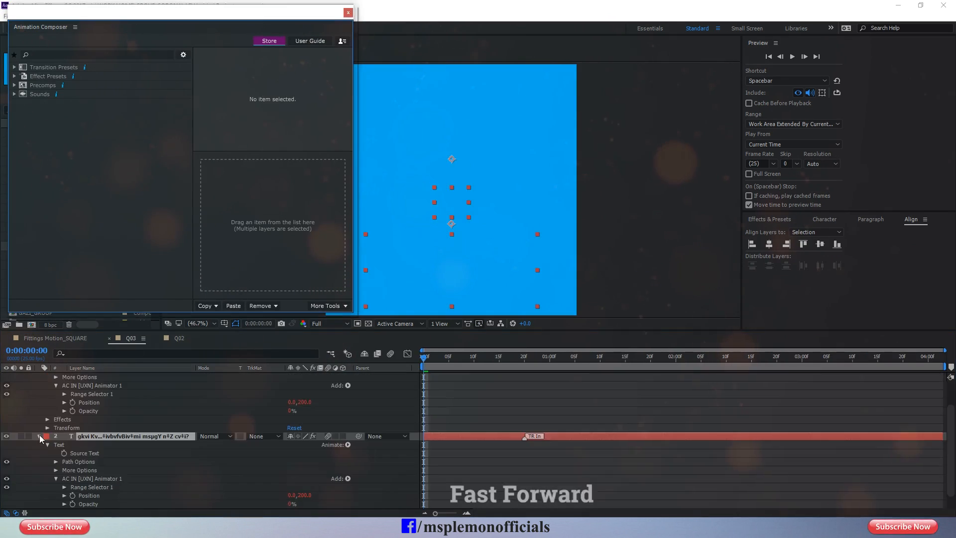
Paste the copied transition onto the ANS 02 text layer from the first frame and scrub through it in the main timeline.
{"action": "double_click", "coordinate": [513, 443]}
{"action": "key", "text": "Home"}
{"action": "left_click", "coordinate": [100, 385]}
{"action": "left_click", "coordinate": [233, 306]}
{"action": "left_click", "coordinate": [109, 338]}
{"action": "left_click", "coordinate": [522, 357]}
{"action": "left_click_drag", "start_coordinate": [527, 363], "coordinate": [539, 365]}
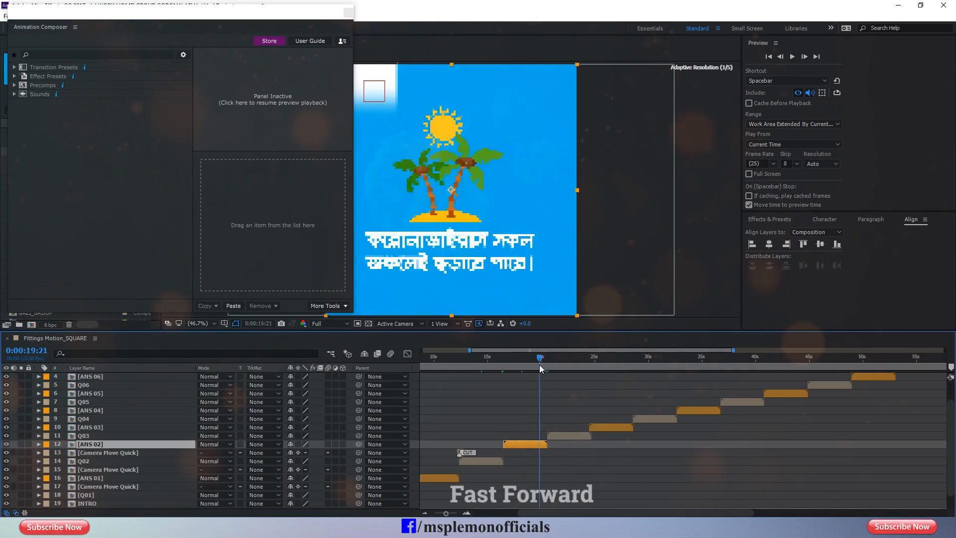
Paste the copied transition onto the ANS 03 text layer and the Q04 text layers from their first frames.
{"action": "double_click", "coordinate": [611, 428]}
{"action": "key", "text": "Home"}
{"action": "left_click", "coordinate": [100, 385]}
{"action": "left_click", "coordinate": [233, 306]}
{"action": "double_click", "coordinate": [636, 419]}
{"action": "key", "text": "Home"}
{"action": "left_click", "coordinate": [233, 306]}
Paste the copied transition onto the ANS 04 text layer and the Q05 text layers.
{"action": "left_click", "coordinate": [55, 338]}
{"action": "double_click", "coordinate": [697, 410]}
{"action": "left_click", "coordinate": [102, 386]}
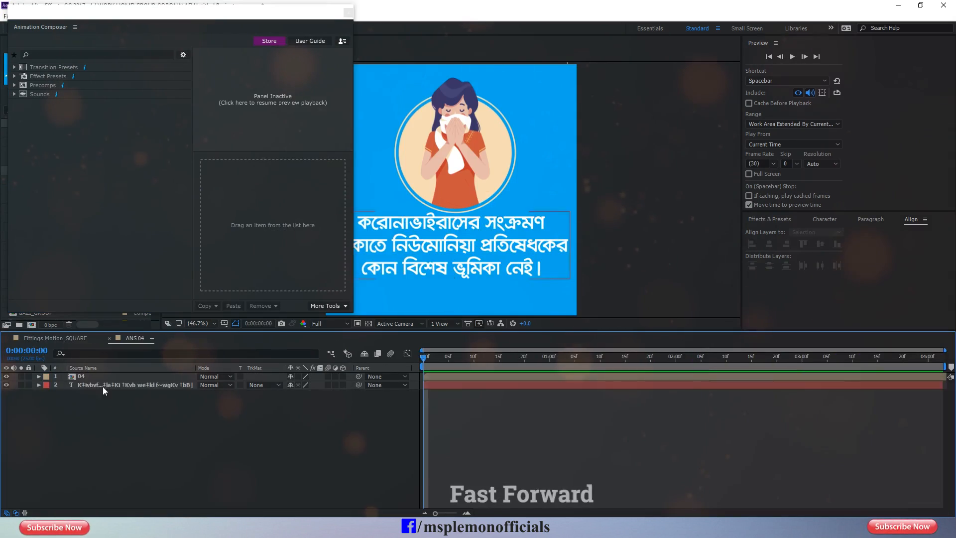
{"action": "left_click", "coordinate": [233, 306]}
{"action": "double_click", "coordinate": [738, 404]}
{"action": "left_click", "coordinate": [233, 305]}
Paste the copied transition onto the ANS 05 text layer and the Q06 text layers.
{"action": "double_click", "coordinate": [786, 394]}
{"action": "left_click", "coordinate": [133, 385]}
{"action": "left_click", "coordinate": [233, 306]}
{"action": "left_click", "coordinate": [109, 338]}
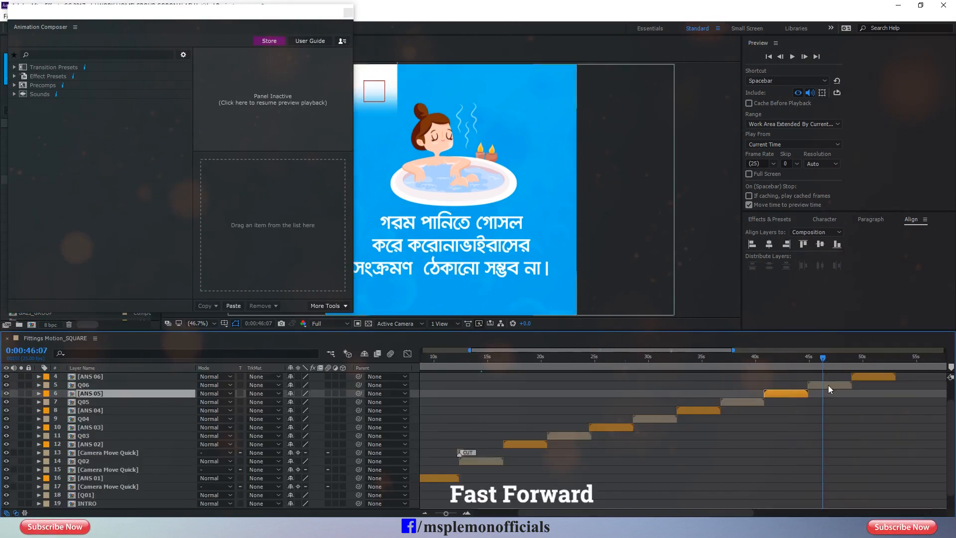
{"action": "double_click", "coordinate": [831, 386]}
{"action": "left_click", "coordinate": [233, 306]}
Paste the copied transition onto the ANS 06 text and check the Q03 scene in the main timeline.
{"action": "left_click", "coordinate": [109, 338]}
{"action": "double_click", "coordinate": [873, 376]}
{"action": "left_click", "coordinate": [233, 306]}
{"action": "left_click", "coordinate": [109, 338]}
{"action": "left_click_drag", "start_coordinate": [527, 360], "coordinate": [568, 361]}
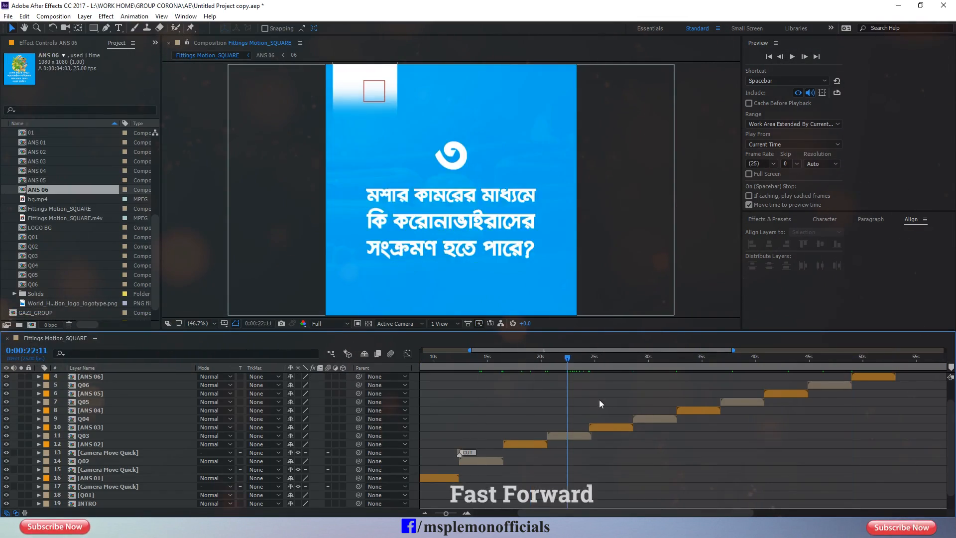
In ANS 03, set the answer text to Bold and rebreak its lines so করোনাভাইরাস stands alone on the second line.
{"action": "double_click", "coordinate": [601, 428]}
{"action": "left_click", "coordinate": [825, 219]}
{"action": "double_click", "coordinate": [133, 385]}
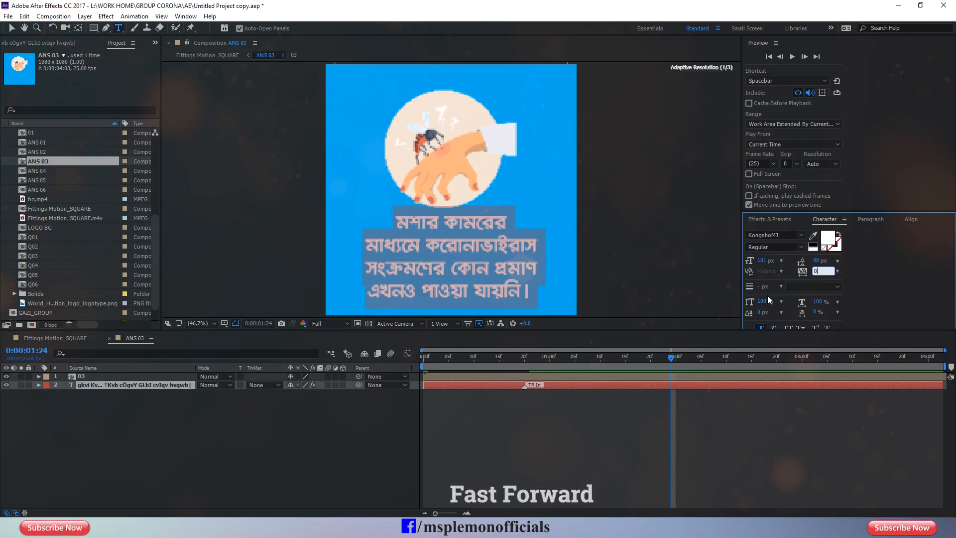
{"action": "left_click", "coordinate": [802, 247]}
{"action": "left_click", "coordinate": [763, 263]}
{"action": "left_click", "coordinate": [427, 247]}
{"action": "key", "text": "Return"}
{"action": "key", "text": "Up"}
{"action": "key", "text": "BackSpace"}
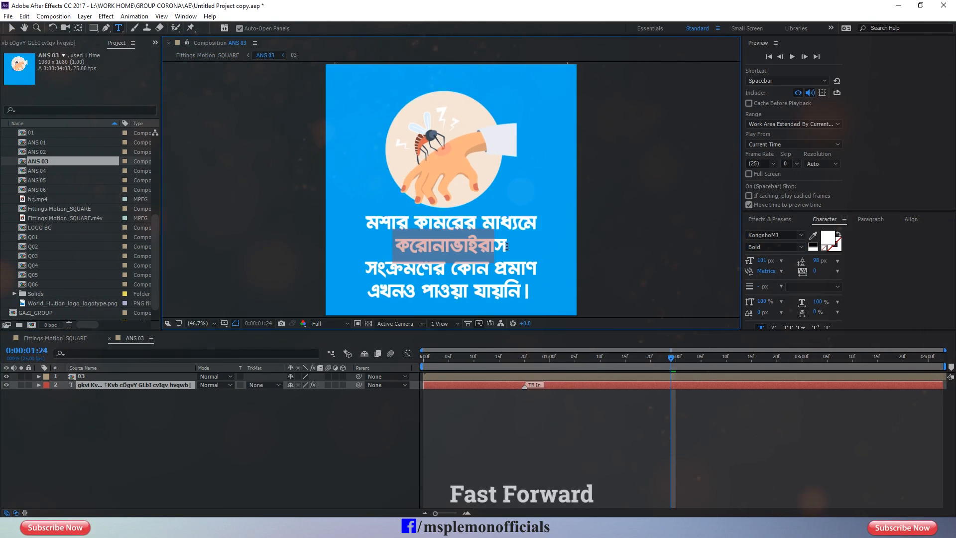
Enlarge the word করোনাভাইরাস to 156 px and enable motion blur for the ANS 03 text layer.
{"action": "left_click_drag", "start_coordinate": [507, 246], "coordinate": [512, 246]}
{"action": "left_click_drag", "start_coordinate": [762, 260], "coordinate": [828, 260]}
{"action": "left_click", "coordinate": [554, 394]}
{"action": "left_click", "coordinate": [586, 386]}
{"action": "left_click", "coordinate": [329, 385]}
Scale down the ANS 03 mosquito illustration, nudge the answer text up, and preview the scene from the start.
{"action": "left_click", "coordinate": [707, 377]}
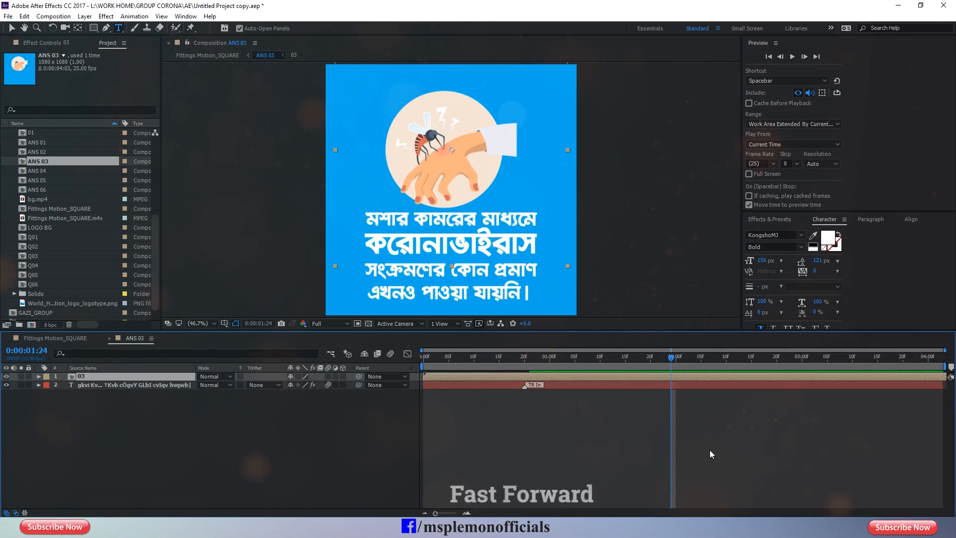
{"action": "key", "text": "s"}
{"action": "left_click", "coordinate": [320, 385]}
{"action": "key", "text": "s"}
{"action": "left_click", "coordinate": [534, 385]}
{"action": "key", "text": "shift+Up"}
{"action": "left_click", "coordinate": [545, 427]}
{"action": "key", "text": "Home"}
{"action": "key", "text": "space"}
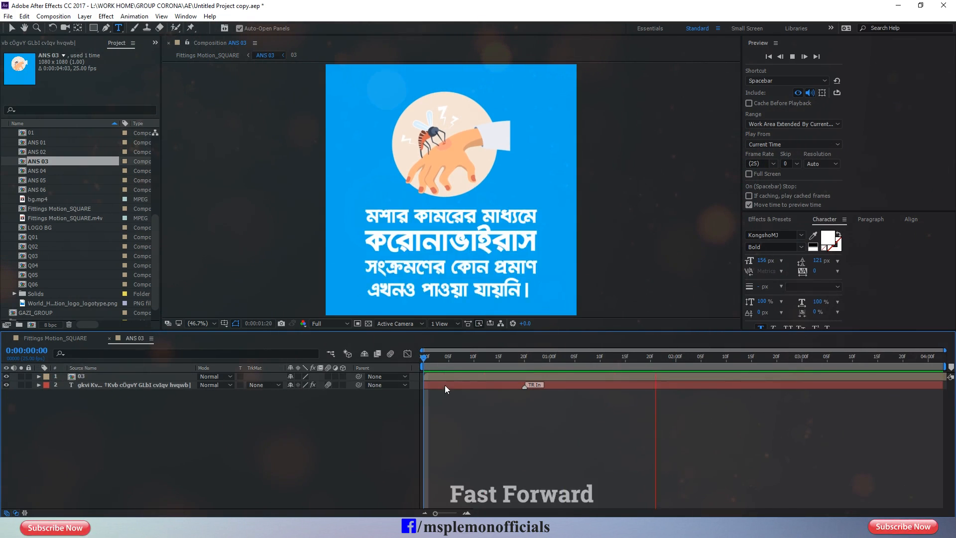
{"action": "left_click", "coordinate": [444, 377]}
{"action": "key", "text": "p"}
{"action": "left_click", "coordinate": [64, 385], "text": "alt"}
{"action": "key", "text": "w"}
{"action": "key", "text": "i"}
{"action": "key", "text": "g"}
{"action": "key", "text": "g"}
{"action": "key", "text": "l"}
{"action": "key", "text": "e"}
{"action": "key", "text": "shift+9"}
Add the expression Wiggle(1,15) to the 03 illustration layer's position and preview the motion in ANS 03.
{"action": "key", "text": "p"}
{"action": "left_click", "coordinate": [64, 385], "text": "alt"}
{"action": "left_click", "coordinate": [469, 392]}
{"action": "type", "text": "W"}
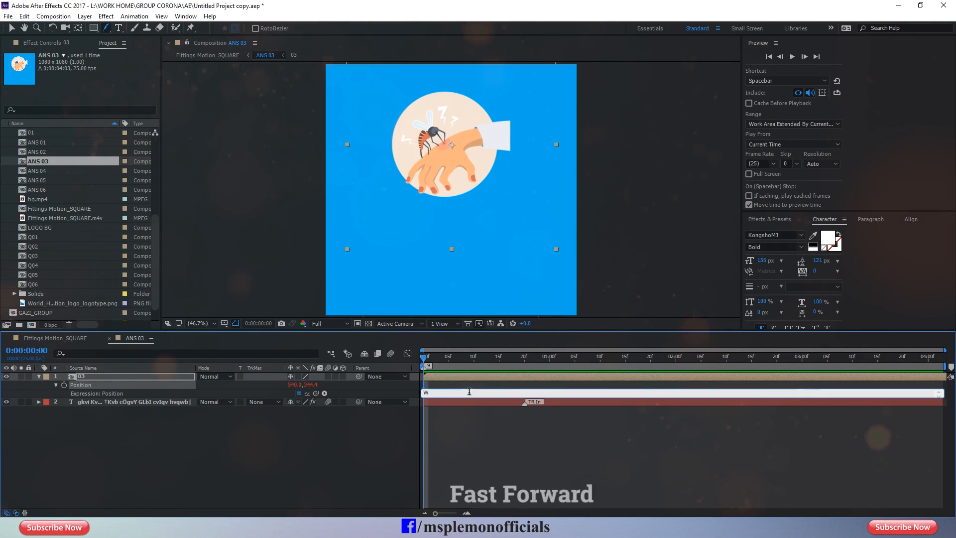
{"action": "type", "text": "iggle(1,15)"}
{"action": "left_click", "coordinate": [378, 368]}
{"action": "key", "text": "p"}
{"action": "key", "text": "space"}
{"action": "key", "text": "space"}
Open the Q04 composition, set the number 4 and the question text to Bold, and enlarge the number.
{"action": "left_click", "coordinate": [109, 338]}
{"action": "left_click", "coordinate": [650, 357]}
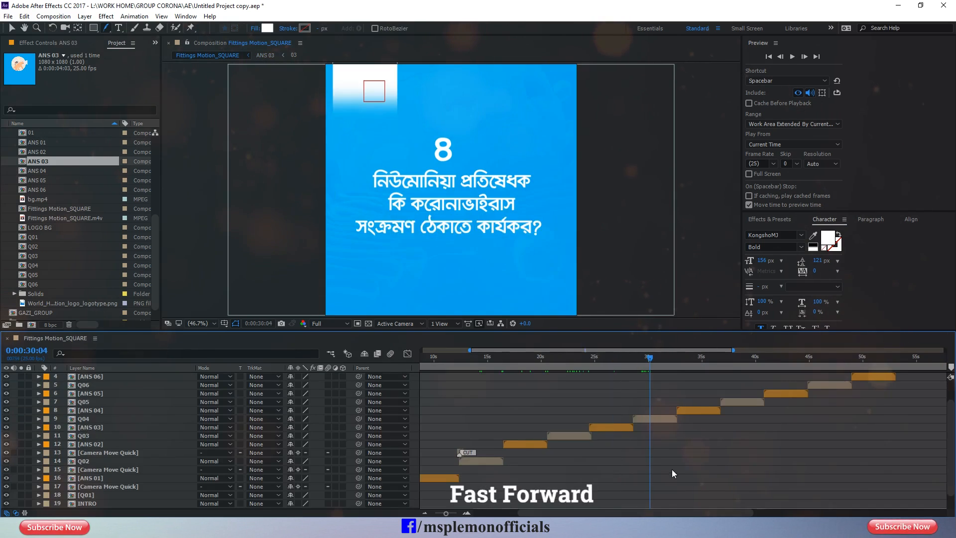
{"action": "double_click", "coordinate": [655, 418]}
{"action": "double_click", "coordinate": [79, 377]}
{"action": "left_click", "coordinate": [801, 247]}
{"action": "left_click", "coordinate": [785, 280]}
{"action": "left_click", "coordinate": [711, 448]}
{"action": "double_click", "coordinate": [100, 385]}
{"action": "left_click", "coordinate": [802, 247]}
{"action": "left_click", "coordinate": [785, 280]}
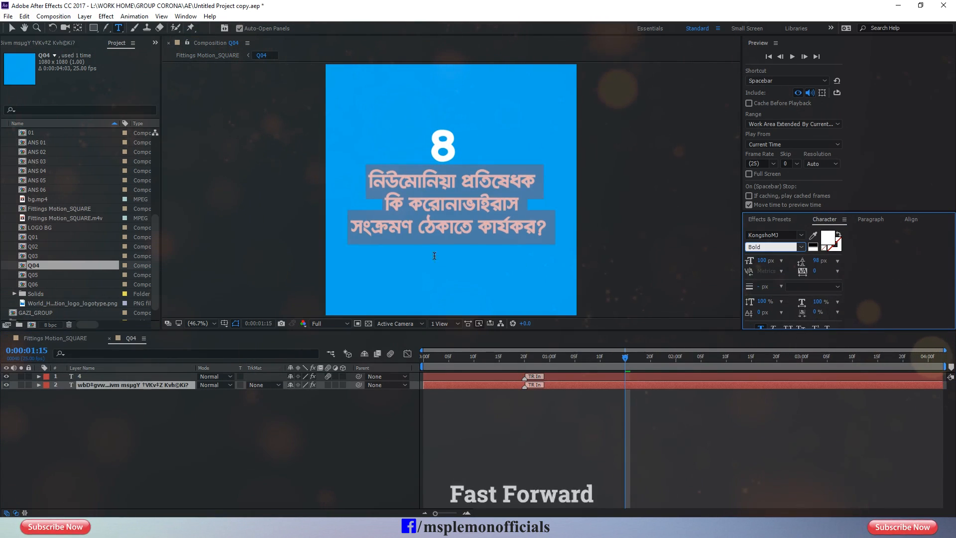
Enlarge the second and first lines of the Q04 question text.
{"action": "left_click_drag", "start_coordinate": [368, 181], "coordinate": [539, 182]}
{"action": "left_click", "coordinate": [573, 231]}
{"action": "key", "text": "BackSpace"}
{"action": "left_click_drag", "start_coordinate": [384, 204], "coordinate": [524, 205]}
{"action": "left_click", "coordinate": [763, 260]}
{"action": "scroll", "coordinate": [763, 259], "scroll_direction": "up", "scroll_amount": 20}
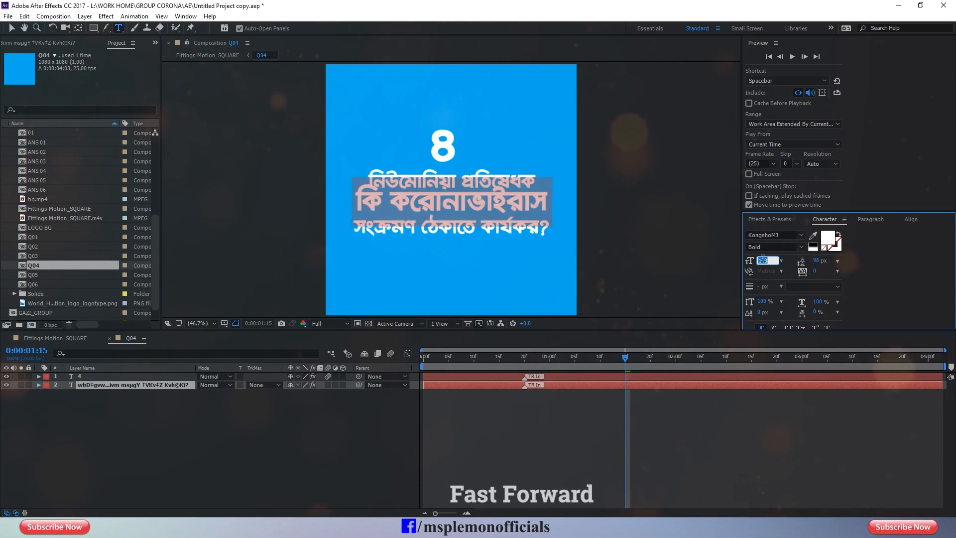
{"action": "left_click_drag", "start_coordinate": [356, 173], "coordinate": [539, 182]}
{"action": "left_click", "coordinate": [764, 260]}
{"action": "scroll", "coordinate": [767, 262], "scroll_direction": "up", "scroll_amount": 18}
Increase the leading of the Q04 question's second line and enable motion blur for the question layer.
{"action": "left_click_drag", "start_coordinate": [356, 202], "coordinate": [550, 203]}
{"action": "left_click", "coordinate": [817, 261]}
{"action": "scroll", "coordinate": [817, 261], "scroll_direction": "up", "scroll_amount": 20}
{"action": "left_click", "coordinate": [328, 385]}
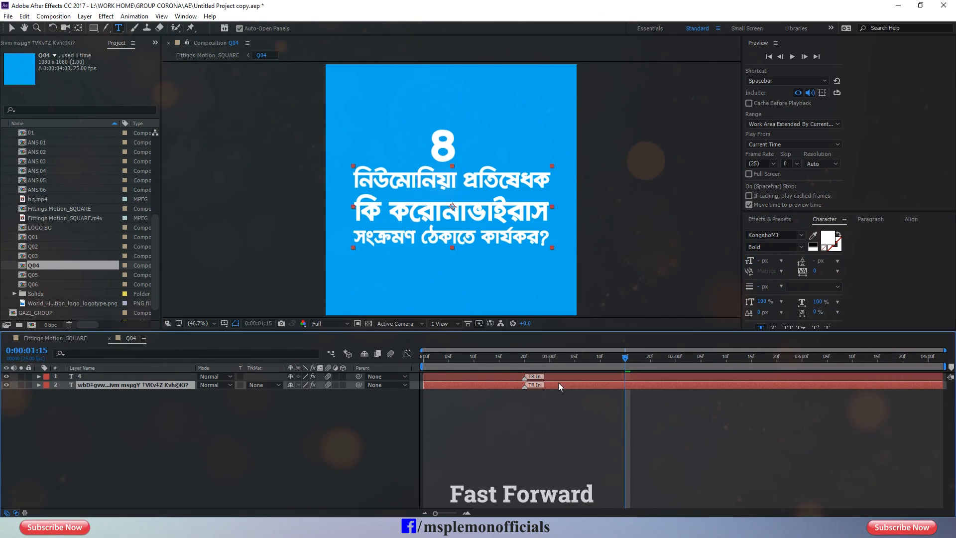
Centre the Q04 question text horizontally in the composition and nudge it down.
{"action": "left_click", "coordinate": [911, 219]}
{"action": "left_click", "coordinate": [769, 244]}
{"action": "key", "text": "shift+Down"}
{"action": "key", "text": "shift+Down"}
{"action": "key", "text": "shift+Down"}
{"action": "key", "text": "shift+Down"}
{"action": "key", "text": "shift+Down"}
Close Q04, preview the scene in the main composition, and go to the ANS 04 scene at 0:00:34:02.
{"action": "key", "text": "ctrl+w"}
{"action": "left_click", "coordinate": [630, 359]}
{"action": "key", "text": "space"}
{"action": "left_click_drag", "start_coordinate": [688, 358], "coordinate": [691, 392]}
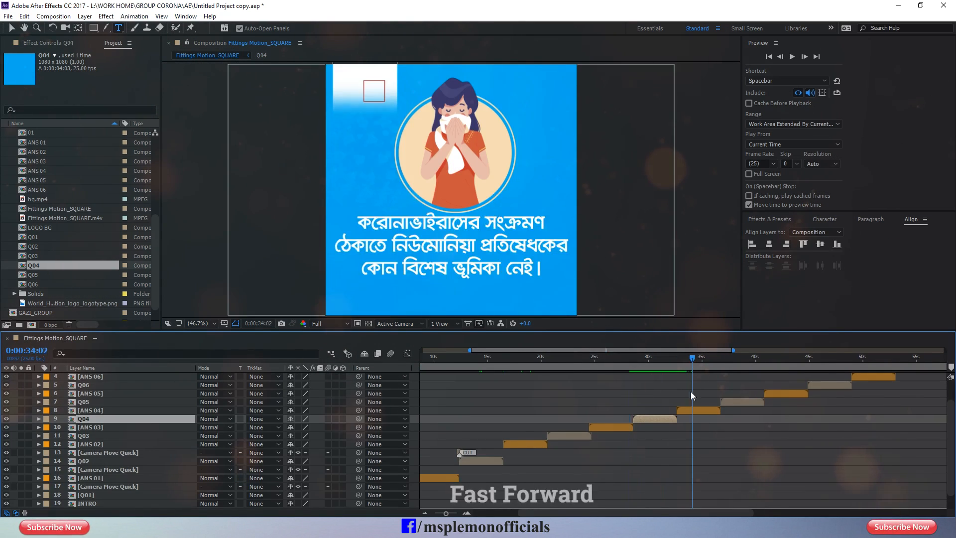
Open the ANS 04 composition and set its answer text to Bold with tracking 0.
{"action": "double_click", "coordinate": [697, 411]}
{"action": "double_click", "coordinate": [582, 386]}
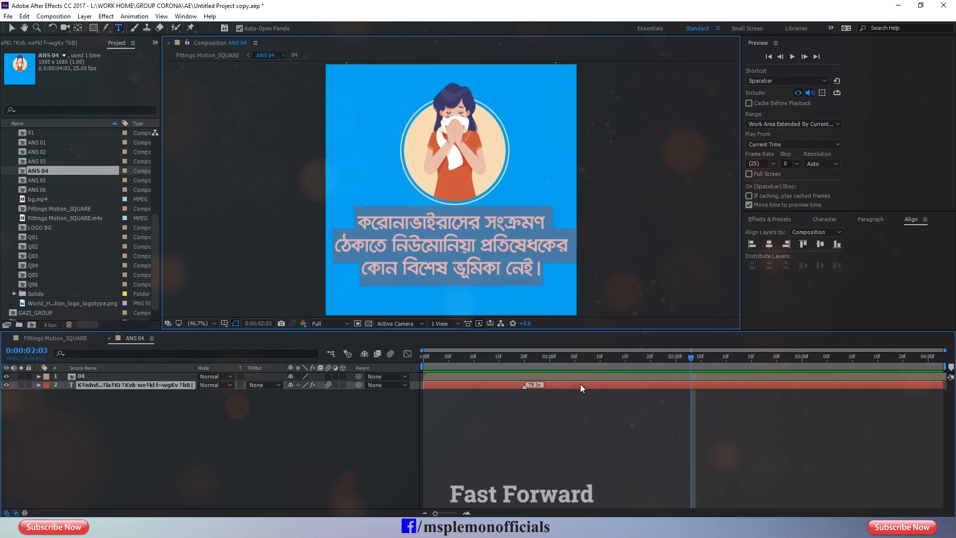
{"action": "left_click", "coordinate": [825, 219]}
{"action": "left_click", "coordinate": [815, 271]}
{"action": "left_click", "coordinate": [771, 248]}
{"action": "type", "text": "Bold"}
Cut করোনাভাইরাসের from the ANS 04 answer and rebreak the text so its first line reads সংক্রমণ ঠেকাতে.
{"action": "left_click_drag", "start_coordinate": [485, 225], "coordinate": [354, 225]}
{"action": "key", "text": "ctrl+x"}
{"action": "left_click", "coordinate": [389, 247]}
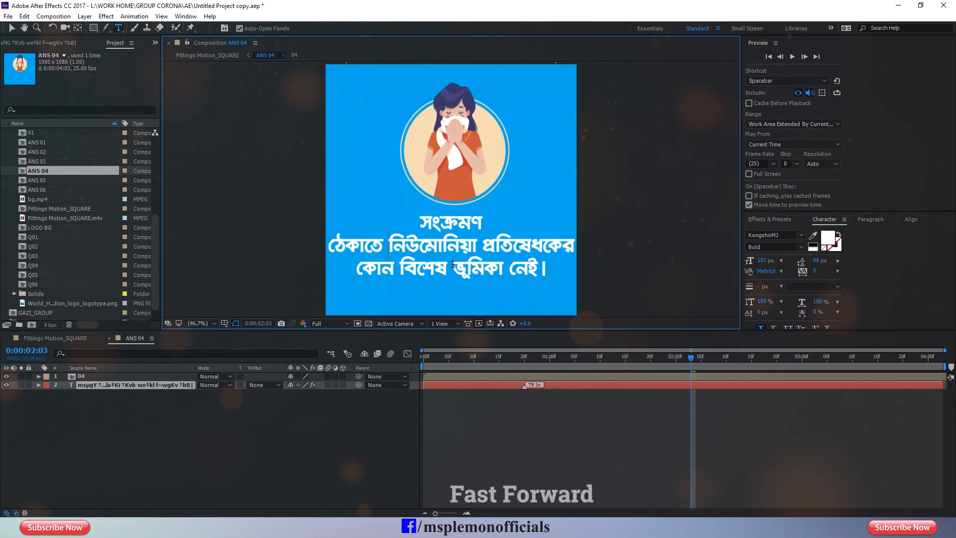
{"action": "key", "text": "Return"}
{"action": "key", "text": "Up"}
{"action": "key", "text": "BackSpace"}
Enlarge the first line of the ANS 04 answer, increase the second line's leading, and enable motion blur for the text layer.
{"action": "left_click_drag", "start_coordinate": [767, 261], "coordinate": [792, 261]}
{"action": "left_click_drag", "start_coordinate": [546, 246], "coordinate": [357, 245]}
{"action": "left_click_drag", "start_coordinate": [817, 260], "coordinate": [828, 260]}
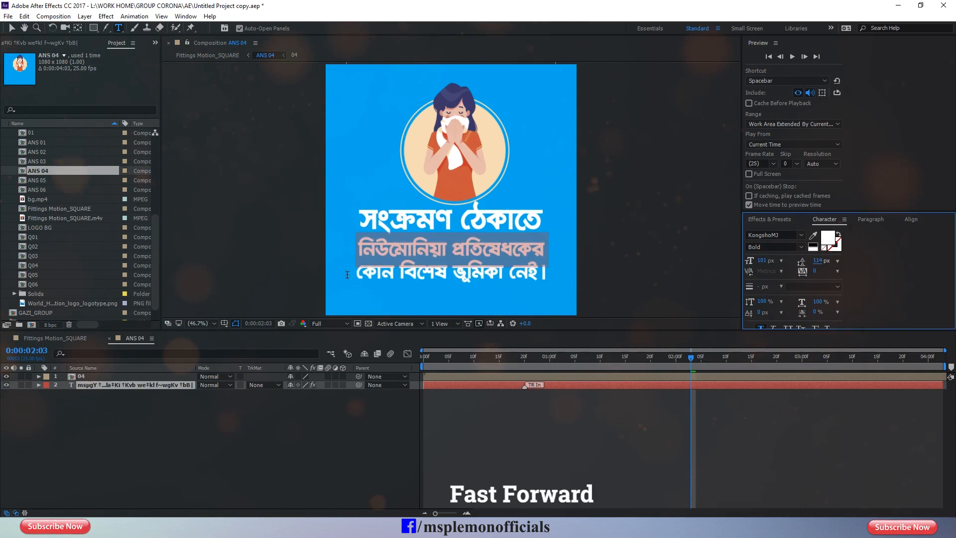
{"action": "left_click_drag", "start_coordinate": [354, 273], "coordinate": [548, 273]}
{"action": "left_click", "coordinate": [555, 386]}
{"action": "left_click", "coordinate": [328, 385]}
{"action": "left_click", "coordinate": [911, 219]}
{"action": "left_click", "coordinate": [590, 422]}
{"action": "left_click", "coordinate": [110, 338]}
Open the Q05 composition, enlarge the number 5, and set it and the question text to Bold, with the question's tracking at 0.
{"action": "double_click", "coordinate": [550, 459]}
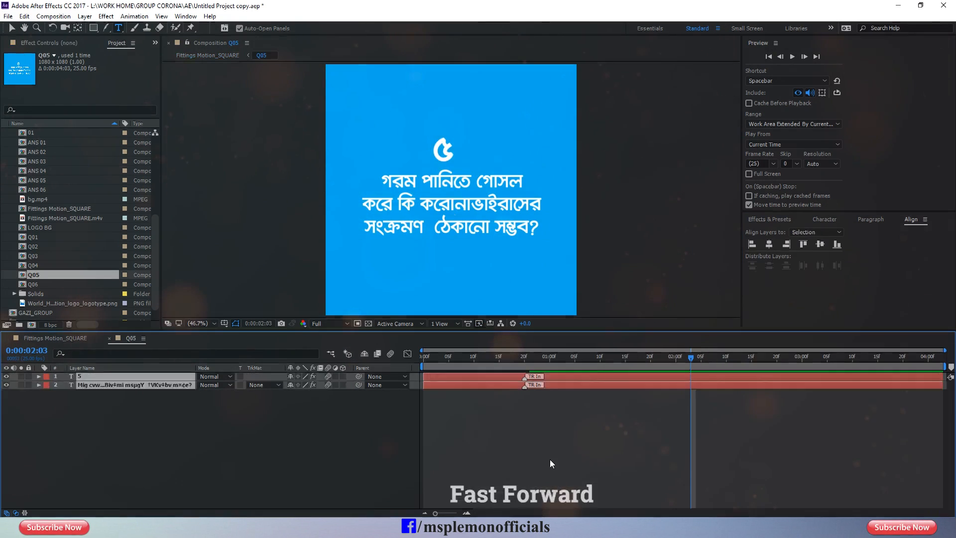
{"action": "double_click", "coordinate": [552, 377]}
{"action": "left_click", "coordinate": [801, 247]}
{"action": "left_click", "coordinate": [780, 281]}
{"action": "double_click", "coordinate": [553, 386]}
{"action": "left_click", "coordinate": [801, 247]}
{"action": "left_click", "coordinate": [779, 281]}
{"action": "left_click", "coordinate": [817, 271]}
{"action": "type", "text": "0"}
Enlarge the first line of the Q05 question, গরম পানিতে গোসল.
{"action": "left_click", "coordinate": [529, 180]}
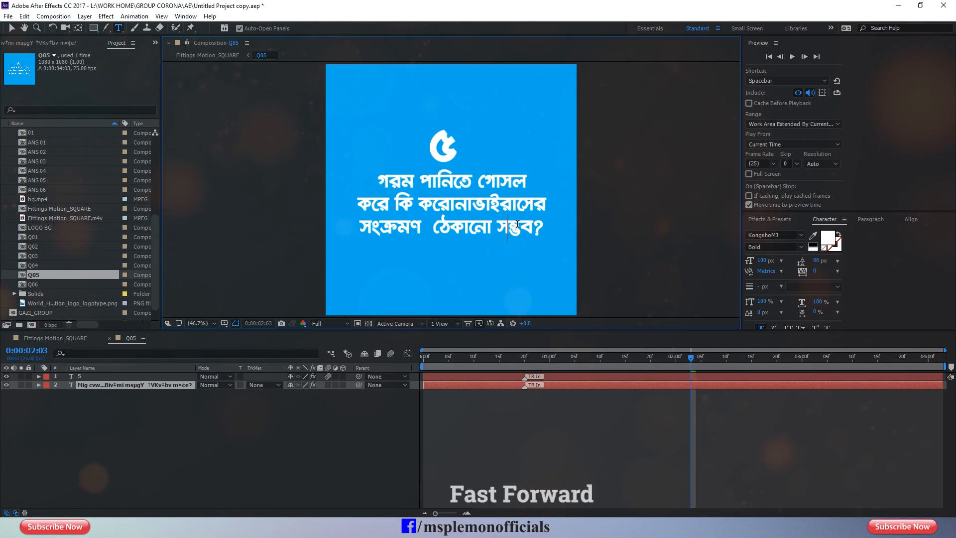
{"action": "left_click_drag", "start_coordinate": [530, 180], "coordinate": [377, 180]}
{"action": "left_click", "coordinate": [762, 261]}
{"action": "key", "text": "Up"}
{"action": "key", "text": "Up"}
{"action": "key", "text": "Up"}
{"action": "key", "text": "Up"}
{"action": "key", "text": "Up"}
{"action": "key", "text": "Up"}
{"action": "key", "text": "Up"}
{"action": "key", "text": "Up"}
{"action": "key", "text": "Up"}
{"action": "key", "text": "Up"}
{"action": "key", "text": "Up"}
{"action": "key", "text": "Up"}
{"action": "key", "text": "Up"}
{"action": "key", "text": "Up"}
{"action": "key", "text": "Up"}
{"action": "key", "text": "Up"}
{"action": "key", "text": "Up"}
{"action": "key", "text": "Up"}
{"action": "key", "text": "Up"}
{"action": "key", "text": "Up"}
{"action": "left_click", "coordinate": [591, 422]}
Move the Q05 question text down, away from the number, and return to the main composition.
{"action": "left_click", "coordinate": [553, 385]}
{"action": "left_click", "coordinate": [911, 219]}
{"action": "key", "text": "shift+Down"}
{"action": "key", "text": "shift+Down"}
{"action": "key", "text": "shift+Down"}
{"action": "key", "text": "shift+Down"}
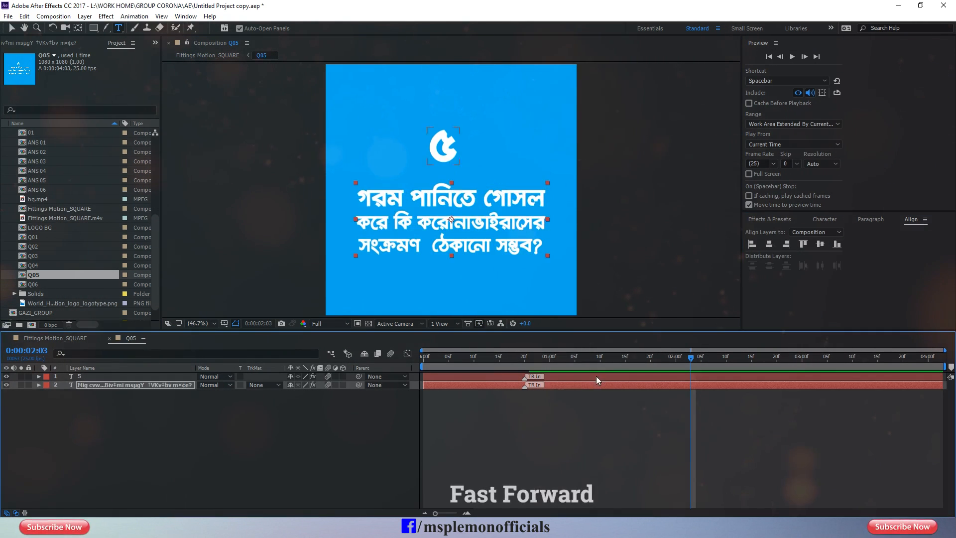
{"action": "left_click", "coordinate": [109, 339]}
Open the ANS 05 composition and move the current time to 0:00:01:22.
{"action": "double_click", "coordinate": [785, 392]}
{"action": "left_click", "coordinate": [440, 378]}
{"action": "key", "text": "u"}
{"action": "key", "text": "u"}
{"action": "left_click", "coordinate": [661, 357]}
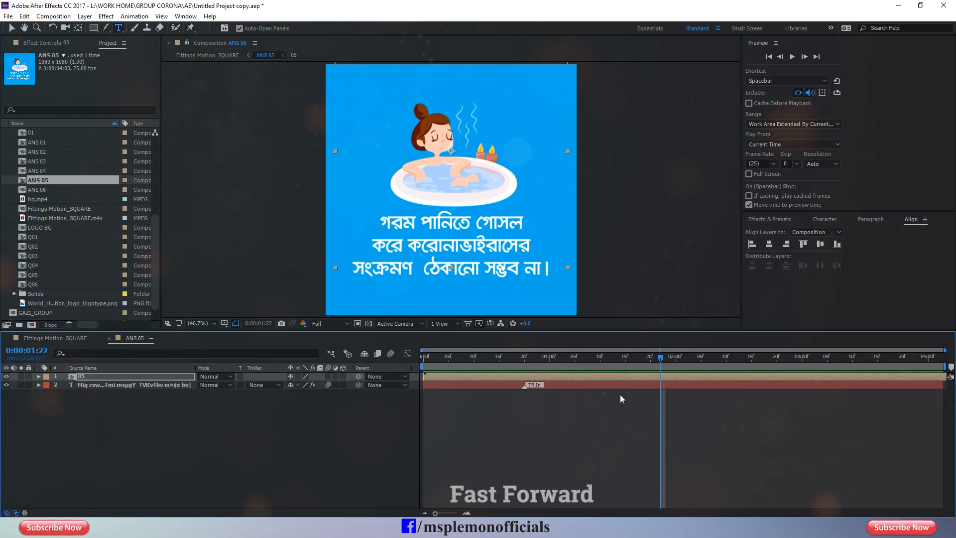
Set the ANS 05 answer text to Bold with tracking 0.
{"action": "double_click", "coordinate": [620, 385]}
{"action": "left_click", "coordinate": [825, 220]}
{"action": "left_click", "coordinate": [817, 271]}
{"action": "type", "text": "0"}
{"action": "left_click", "coordinate": [801, 247]}
{"action": "left_click", "coordinate": [779, 281]}
Enlarge the first two lines of the ANS 05 answer, the first to 125 px, and set the leading to 116 px.
{"action": "left_click_drag", "start_coordinate": [368, 245], "coordinate": [538, 245]}
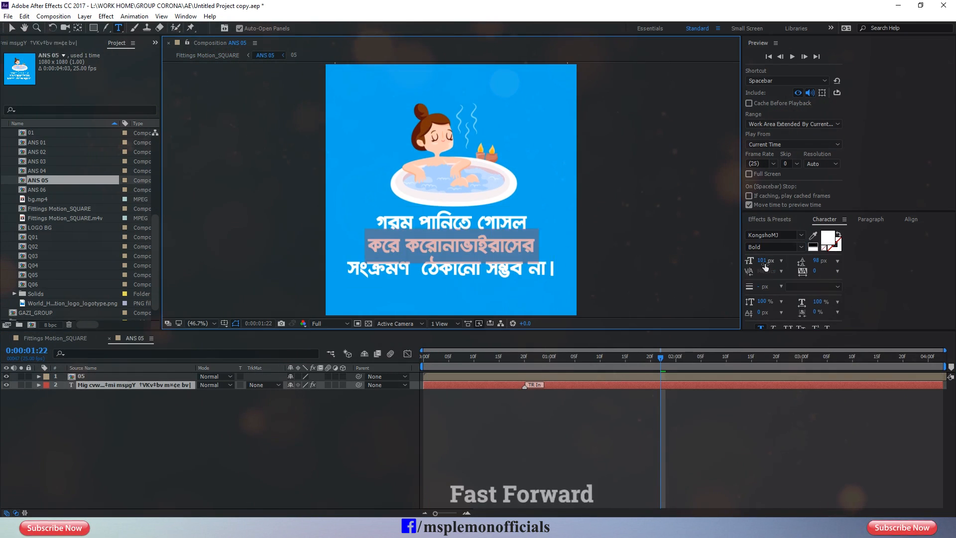
{"action": "left_click_drag", "start_coordinate": [763, 261], "coordinate": [775, 261]}
{"action": "left_click_drag", "start_coordinate": [377, 223], "coordinate": [529, 222]}
{"action": "left_click_drag", "start_coordinate": [763, 261], "coordinate": [784, 261]}
{"action": "left_click_drag", "start_coordinate": [349, 218], "coordinate": [408, 293]}
{"action": "left_click_drag", "start_coordinate": [816, 261], "coordinate": [825, 261]}
{"action": "left_click", "coordinate": [510, 425]}
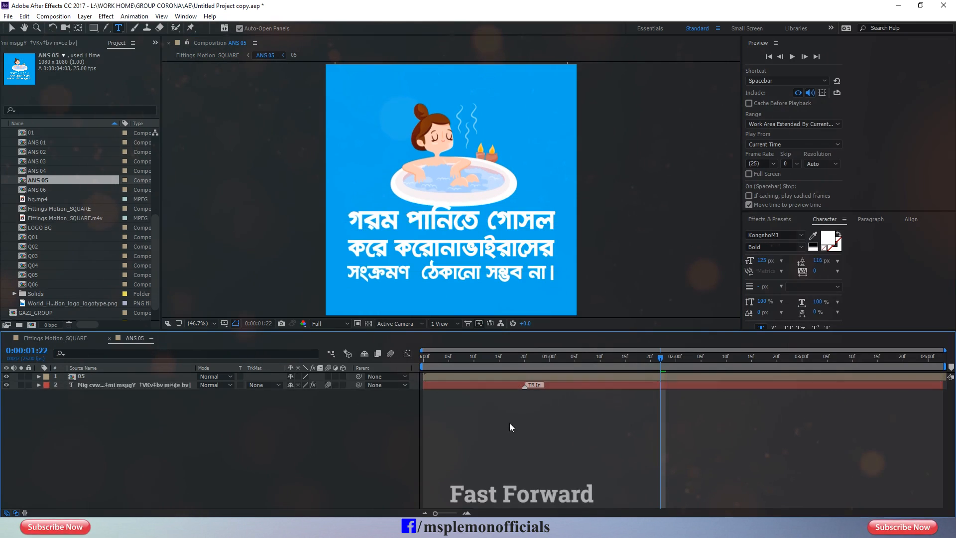
Scale down the ANS 05 answer text slightly, enable its motion blur, and return to the main composition.
{"action": "left_click", "coordinate": [498, 385]}
{"action": "key", "text": "s"}
{"action": "left_click_drag", "start_coordinate": [310, 393], "coordinate": [304, 393]}
{"action": "left_click", "coordinate": [328, 385]}
{"action": "left_click", "coordinate": [509, 425]}
{"action": "left_click", "coordinate": [558, 376]}
{"action": "left_click", "coordinate": [576, 385]}
{"action": "left_click", "coordinate": [55, 338]}
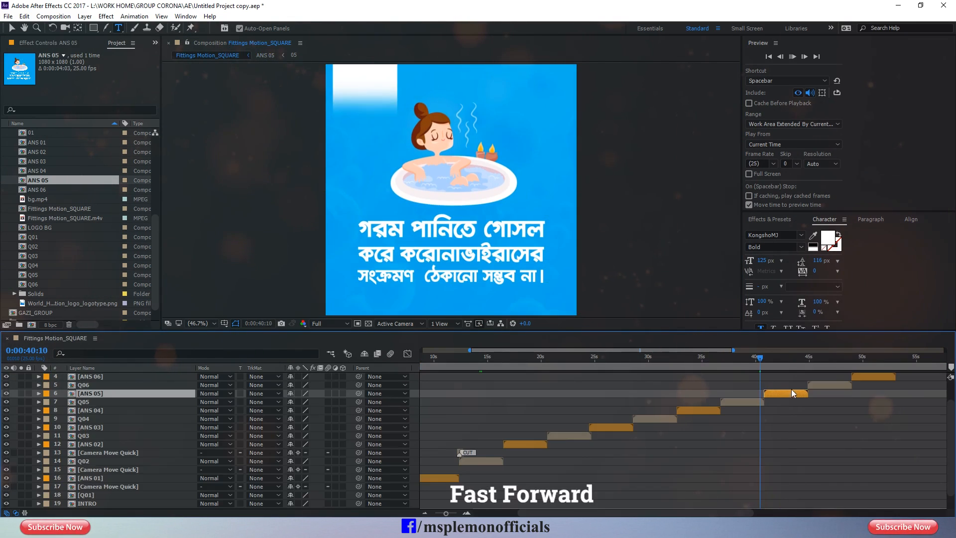
Open the Q06 composition and set the number 6 and the question text to Bold.
{"action": "left_click", "coordinate": [825, 384]}
{"action": "left_click", "coordinate": [828, 358]}
{"action": "double_click", "coordinate": [828, 385]}
{"action": "double_click", "coordinate": [617, 377]}
{"action": "left_click", "coordinate": [802, 247]}
{"action": "double_click", "coordinate": [747, 385]}
{"action": "left_click", "coordinate": [801, 247]}
{"action": "left_click", "coordinate": [780, 281]}
{"action": "left_click", "coordinate": [435, 182]}
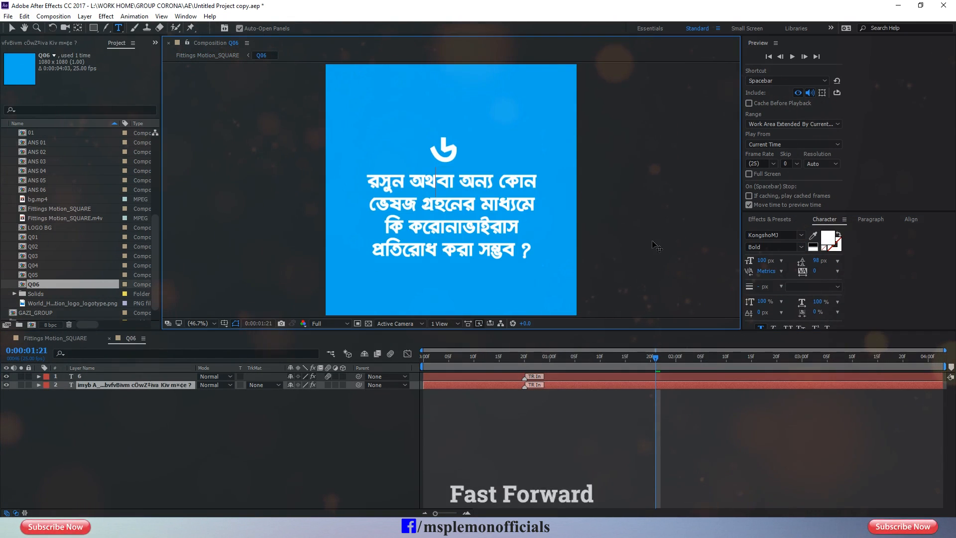
Enlarge the second, third and fourth lines of the Q06 question, setting the last line to 107 px.
{"action": "left_click_drag", "start_coordinate": [465, 224], "coordinate": [521, 225]}
{"action": "left_click_drag", "start_coordinate": [762, 260], "coordinate": [775, 260]}
{"action": "left_click_drag", "start_coordinate": [370, 204], "coordinate": [537, 205]}
{"action": "left_click", "coordinate": [762, 261]}
{"action": "key", "text": "Up"}
{"action": "key", "text": "Up"}
{"action": "left_click_drag", "start_coordinate": [372, 250], "coordinate": [533, 250]}
{"action": "left_click_drag", "start_coordinate": [762, 261], "coordinate": [776, 269]}
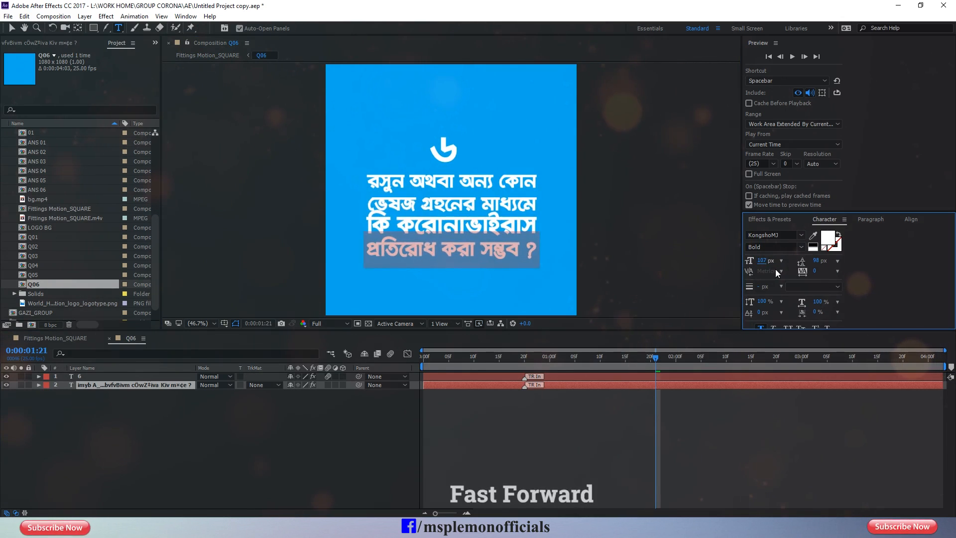
Increase the leading of the Q06 question's third line and centre the text horizontally in the composition.
{"action": "left_click", "coordinate": [368, 222]}
{"action": "left_click_drag", "start_coordinate": [370, 224], "coordinate": [537, 225]}
{"action": "left_click_drag", "start_coordinate": [820, 260], "coordinate": [830, 260]}
{"action": "left_click", "coordinate": [560, 403]}
{"action": "left_click", "coordinate": [589, 385]}
{"action": "left_click", "coordinate": [911, 219]}
{"action": "left_click", "coordinate": [769, 244]}
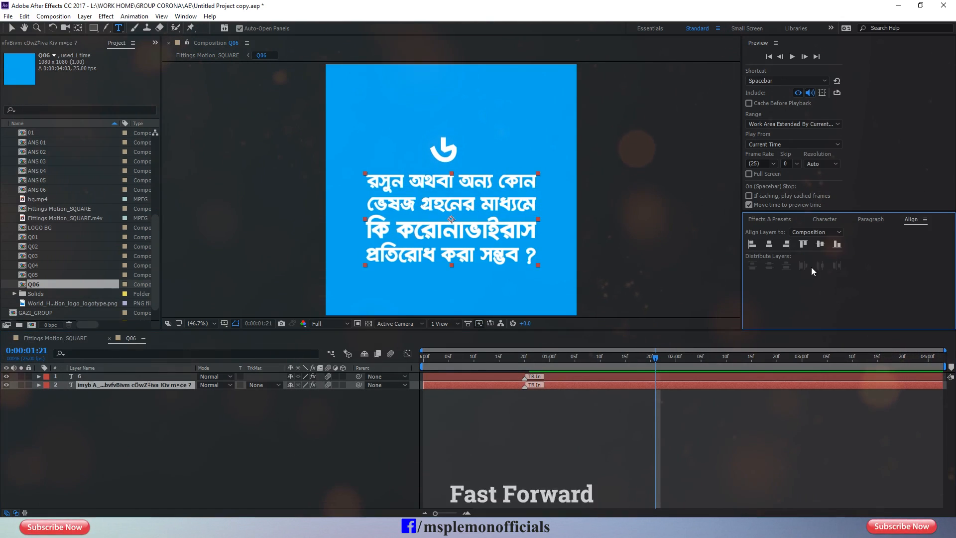
Close Q06 to return to the main composition and save the project.
{"action": "left_click", "coordinate": [109, 338]}
{"action": "left_click", "coordinate": [890, 421]}
{"action": "left_click", "coordinate": [867, 357]}
{"action": "key", "text": "v"}
{"action": "key", "text": "ctrl+s"}
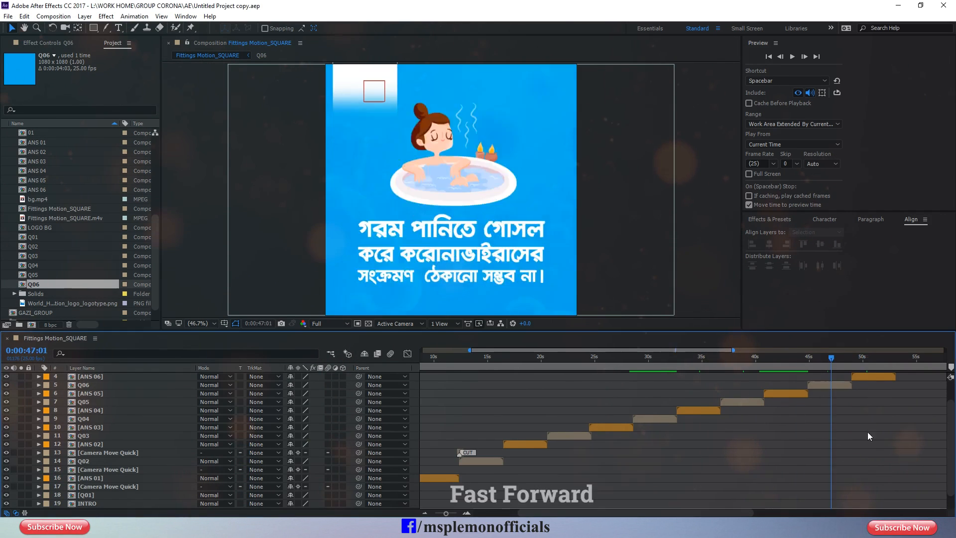
Open the ANS 06 composition and delete the text before প্রতিরোধের, including the line break.
{"action": "double_click", "coordinate": [874, 376]}
{"action": "double_click", "coordinate": [378, 272]}
{"action": "left_click_drag", "start_coordinate": [461, 245], "coordinate": [356, 244]}
{"action": "key", "text": "BackSpace"}
{"action": "key", "text": "BackSpace"}
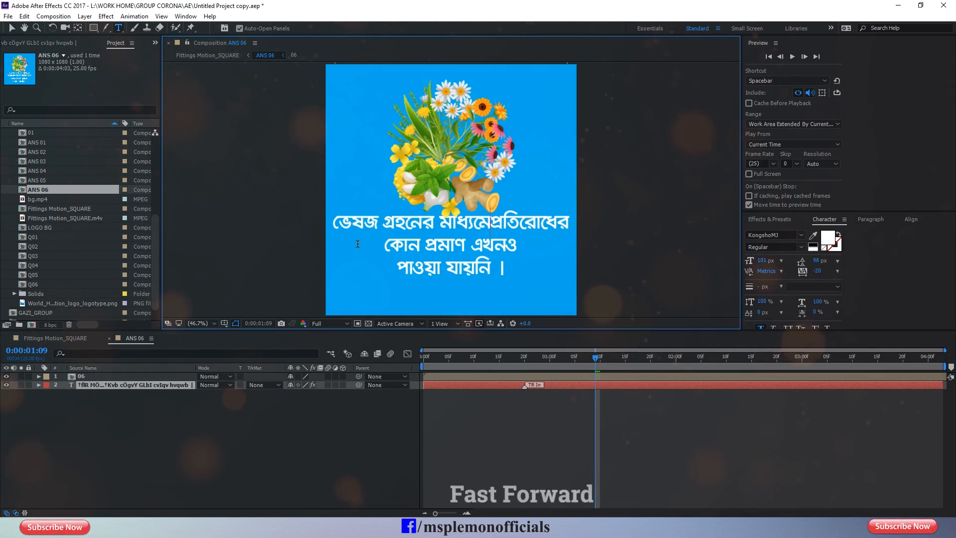
Rebreak the ANS 06 answer into three balanced lines starting ভেষজ, প্রতিরোধের and এখনও, and set it to Bold with tracking 0.
{"action": "key", "text": "Return"}
{"action": "key", "text": "Delete"}
{"action": "key", "text": "Return"}
{"action": "key", "text": "Delete"}
{"action": "key", "text": "ctrl+a"}
{"action": "left_click", "coordinate": [801, 247]}
{"action": "left_click", "coordinate": [773, 281]}
{"action": "left_click", "coordinate": [523, 269]}
{"action": "key", "text": "BackSpace"}
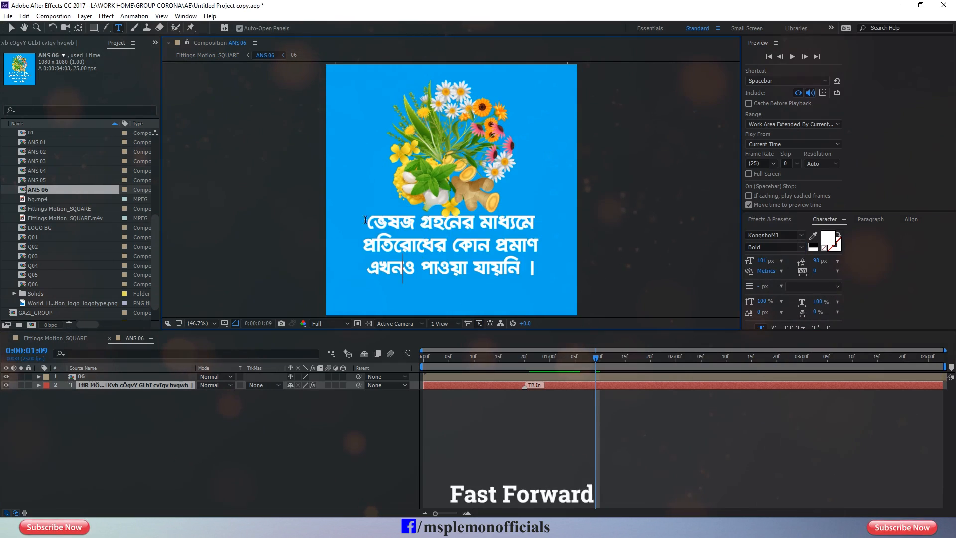
Increase the font size of the ANS 06 answer's first line to match the second line's width.
{"action": "left_click_drag", "start_coordinate": [538, 222], "coordinate": [365, 223]}
{"action": "left_click", "coordinate": [762, 260]}
{"action": "key", "text": "Up"}
{"action": "key", "text": "Up"}
{"action": "key", "text": "Up"}
Enlarge the ANS 06 answer's third line to the width of the lines above and increase its leading.
{"action": "left_click", "coordinate": [543, 273]}
{"action": "left_click_drag", "start_coordinate": [369, 270], "coordinate": [535, 273]}
{"action": "left_click", "coordinate": [762, 261]}
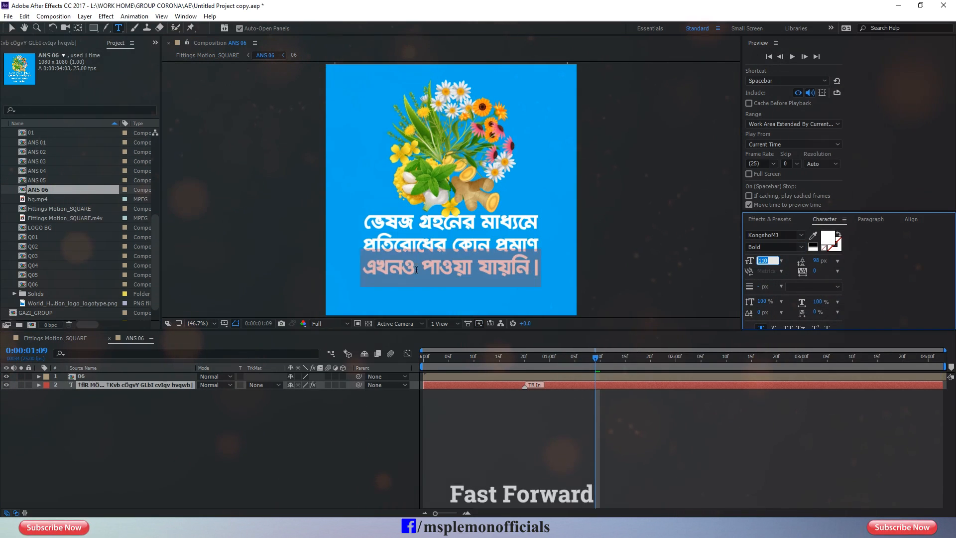
{"action": "left_click", "coordinate": [541, 273]}
{"action": "left_click_drag", "start_coordinate": [366, 271], "coordinate": [540, 272]}
{"action": "left_click", "coordinate": [817, 260]}
Enable motion blur for the ANS 06 answer text and centre it horizontally in the composition.
{"action": "left_click", "coordinate": [329, 385]}
{"action": "left_click", "coordinate": [911, 219]}
{"action": "left_click", "coordinate": [770, 246]}
Paste the copied expression onto the Position of the 06 illustration layer and preview ANS 06.
{"action": "left_click", "coordinate": [81, 376]}
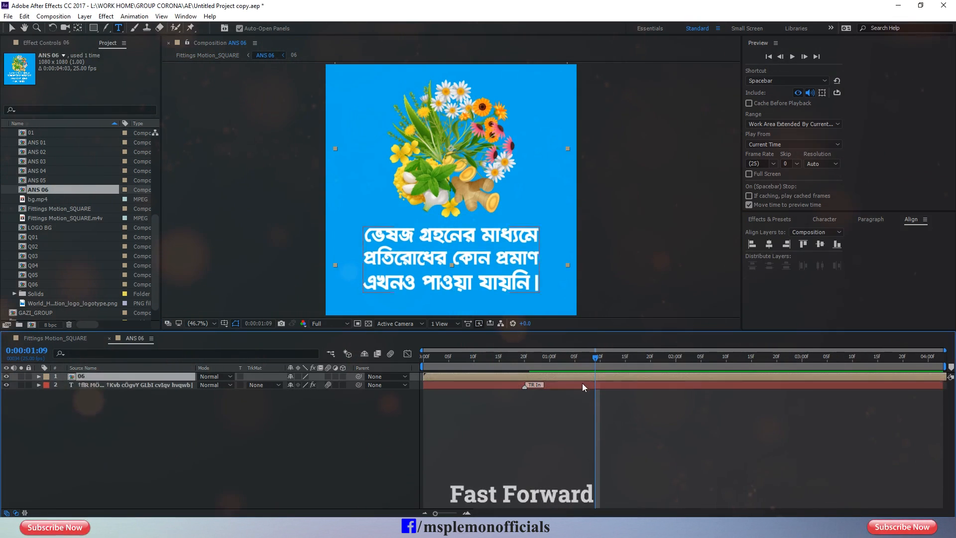
{"action": "key", "text": "p"}
{"action": "left_click", "coordinate": [64, 385], "text": "alt"}
{"action": "key", "text": "ctrl+v"}
{"action": "left_click", "coordinate": [626, 451]}
{"action": "key", "text": "space"}
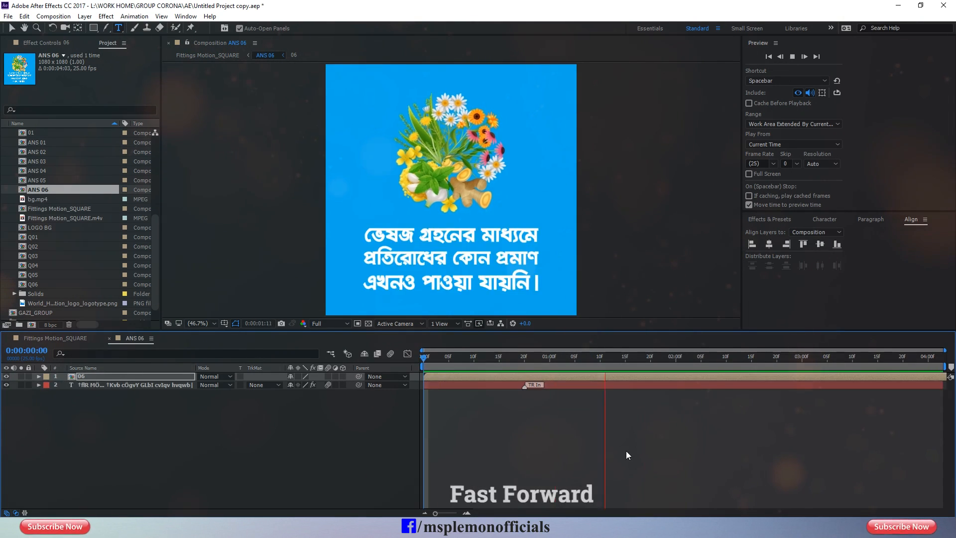
Return to the main composition and place duplicates of the Camera Move Quick transition on the scene cuts up to ANS 03.
{"action": "key", "text": "ctrl+w"}
{"action": "left_click", "coordinate": [559, 356]}
{"action": "key", "text": "ctrl+d"}
{"action": "key", "text": "equal"}
{"action": "key", "text": "equal"}
{"action": "left_click_drag", "start_coordinate": [529, 444], "coordinate": [714, 428]}
{"action": "key", "text": "ctrl+d"}
{"action": "key", "text": "ctrl+alt+Up"}
{"action": "left_click", "coordinate": [692, 357]}
{"action": "left_click", "coordinate": [709, 357]}
{"action": "left_click", "coordinate": [620, 436]}
{"action": "key", "text": "ctrl+d"}
{"action": "key", "text": "minus"}
Duplicate the Camera Move Quick transition onto the starts of Q04 and ANS 04, aligning each duplicate with its cut.
{"action": "left_click", "coordinate": [796, 358]}
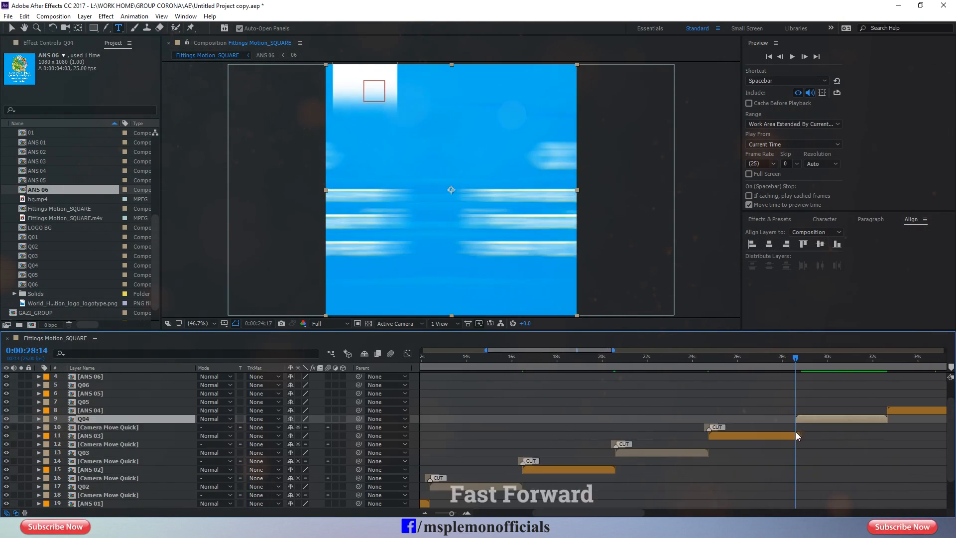
{"action": "key", "text": "ctrl+d"}
{"action": "key", "text": "equal"}
{"action": "key", "text": "equal"}
{"action": "key", "text": "equal"}
{"action": "left_click", "coordinate": [734, 358]}
{"action": "key", "text": "ctrl+d"}
{"action": "key", "text": "ctrl+alt+Up"}
{"action": "key", "text": "equal"}
{"action": "key", "text": "equal"}
{"action": "key", "text": "equal"}
{"action": "key", "text": "equal"}
{"action": "left_click_drag", "start_coordinate": [789, 419], "coordinate": [836, 419]}
{"action": "key", "text": "minus"}
{"action": "key", "text": "minus"}
{"action": "key", "text": "minus"}
{"action": "key", "text": "minus"}
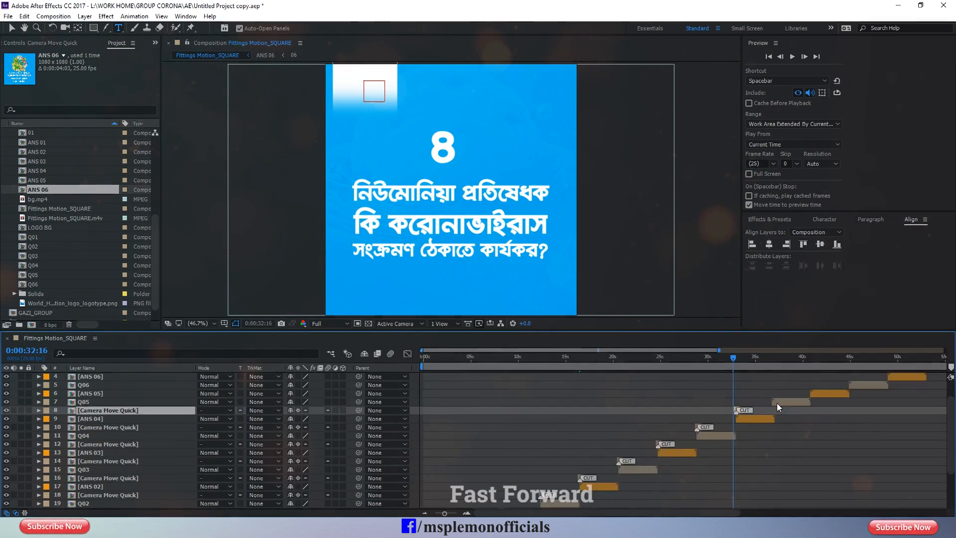
Duplicate the Camera Move Quick transition onto the starts of Q05 and ANS 05, aligned with the cuts.
{"action": "left_click", "coordinate": [774, 358]}
{"action": "key", "text": "equal"}
{"action": "key", "text": "equal"}
{"action": "key", "text": "equal"}
{"action": "left_click_drag", "start_coordinate": [787, 402], "coordinate": [835, 404]}
{"action": "key", "text": "ctrl+d"}
{"action": "left_click", "coordinate": [815, 358]}
{"action": "key", "text": "ctrl+d"}
{"action": "key", "text": "minus"}
{"action": "key", "text": "minus"}
{"action": "key", "text": "minus"}
{"action": "key", "text": "minus"}
Duplicate the Camera Move Quick transition onto the starts of Q06 and ANS 06, aligned with the cuts.
{"action": "left_click", "coordinate": [768, 357]}
{"action": "key", "text": "ctrl+d"}
{"action": "key", "text": "equal"}
{"action": "key", "text": "equal"}
{"action": "key", "text": "equal"}
{"action": "key", "text": "equal"}
{"action": "left_click", "coordinate": [799, 358]}
{"action": "left_click", "coordinate": [767, 384]}
{"action": "key", "text": "ctrl+d"}
{"action": "key", "text": "equal"}
{"action": "key", "text": "equal"}
{"action": "key", "text": "equal"}
{"action": "key", "text": "equal"}
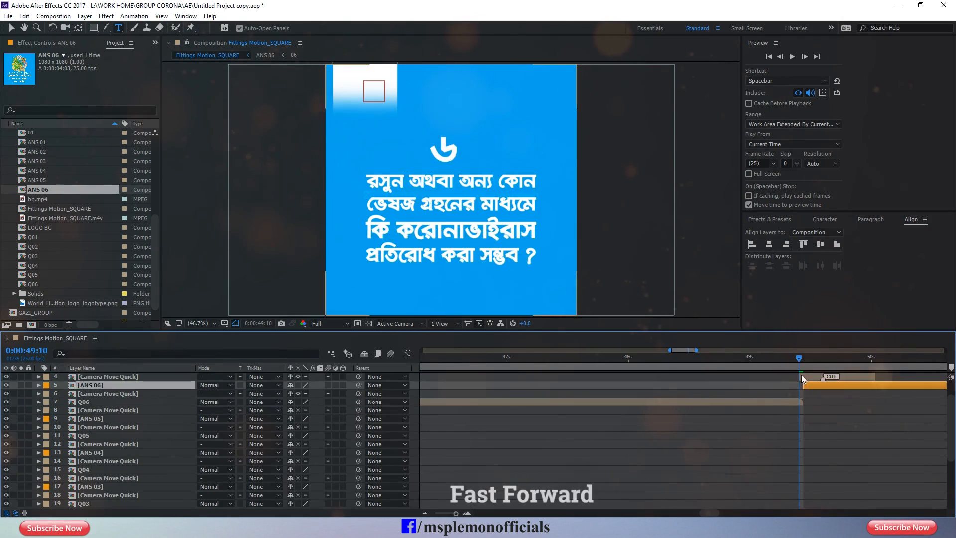
Place another Camera Move Quick duplicate at the end of ANS 06.
{"action": "key", "text": "minus"}
{"action": "key", "text": "minus"}
{"action": "key", "text": "minus"}
{"action": "key", "text": "minus"}
{"action": "left_click", "coordinate": [831, 357]}
{"action": "key", "text": "minus"}
{"action": "scroll", "coordinate": [769, 429], "scroll_direction": "up", "scroll_amount": 3}
{"action": "left_click", "coordinate": [812, 469]}
{"action": "left_click_drag", "start_coordinate": [526, 385], "coordinate": [791, 388]}
{"action": "left_click", "coordinate": [744, 402]}
{"action": "key", "text": "ctrl+d"}
{"action": "key", "text": "equal"}
{"action": "key", "text": "equal"}
{"action": "key", "text": "equal"}
{"action": "key", "text": "equal"}
{"action": "key", "text": "space"}
Trim the GAZI_GROUP and LOGO BG layers to end together with ANS 06 and save the project.
{"action": "left_click", "coordinate": [793, 402]}
{"action": "key", "text": "alt+bracketright"}
{"action": "key", "text": "minus"}
{"action": "key", "text": "minus"}
{"action": "key", "text": "minus"}
{"action": "key", "text": "minus"}
{"action": "key", "text": "minus"}
{"action": "left_click", "coordinate": [719, 358]}
{"action": "left_click", "coordinate": [746, 449]}
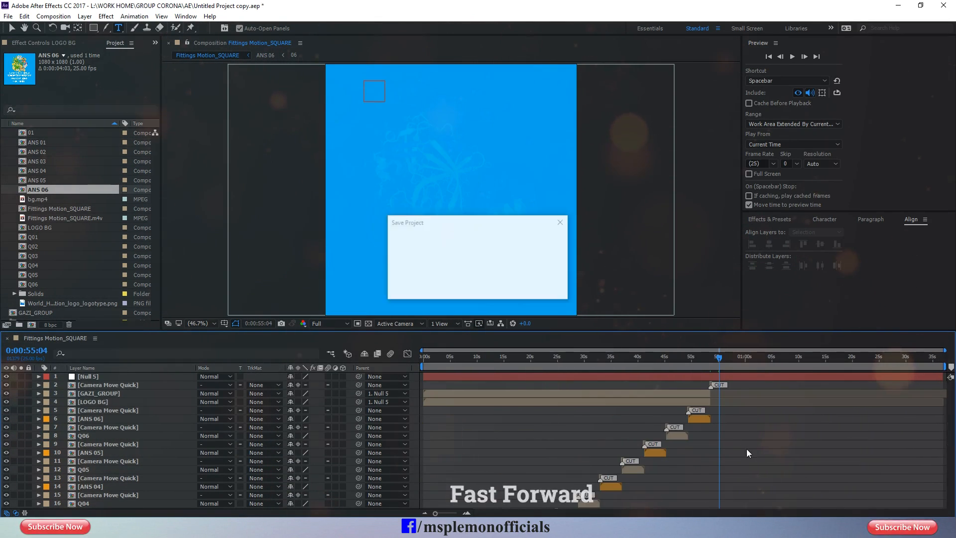
Trim Null 5 to end at 0:00:53:13 and move the last Camera Move Quick layer above it in the stack.
{"action": "left_click", "coordinate": [711, 357]}
{"action": "key", "text": "equal"}
{"action": "key", "text": "equal"}
{"action": "left_click", "coordinate": [728, 376]}
{"action": "key", "text": "alt+bracketright"}
{"action": "left_click_drag", "start_coordinate": [709, 385], "coordinate": [709, 375]}
Create a white 1080 x 1080 px solid named LAST BG, starting at 0:00:53:13 and sitting directly below the topmost Camera Move Quick.
{"action": "key", "text": "ctrl+y"}
{"action": "type", "text": "LAST BG"}
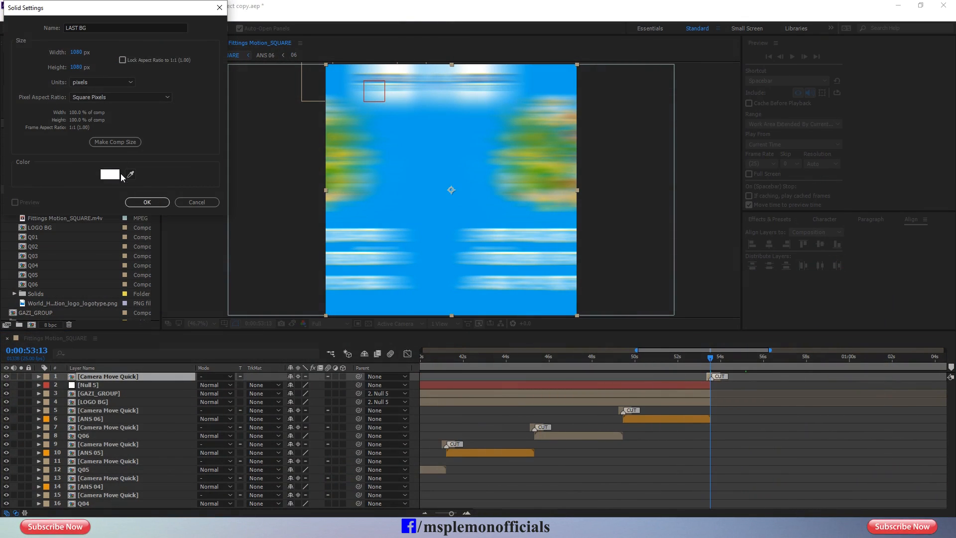
{"action": "key", "text": "Return"}
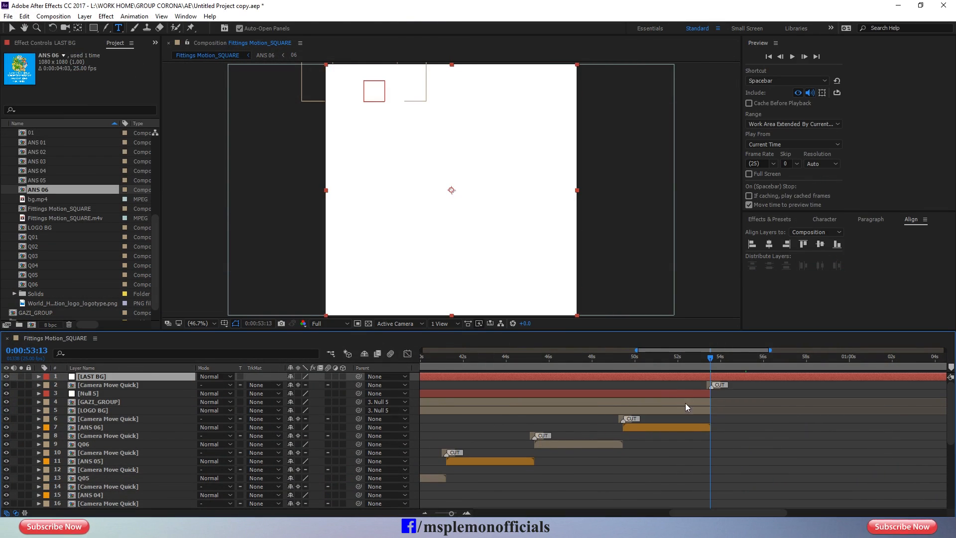
{"action": "key", "text": "alt+bracketleft"}
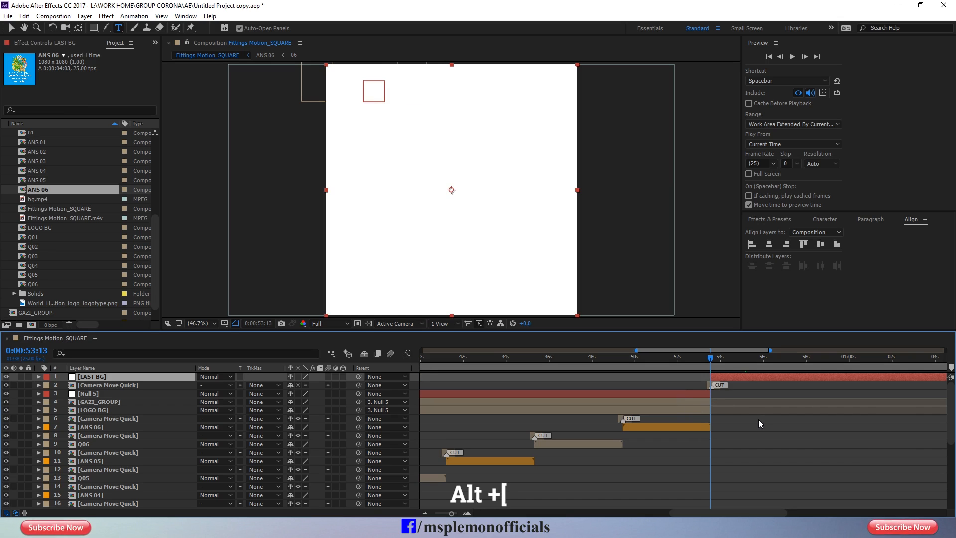
{"action": "key", "text": "ctrl+bracketright"}
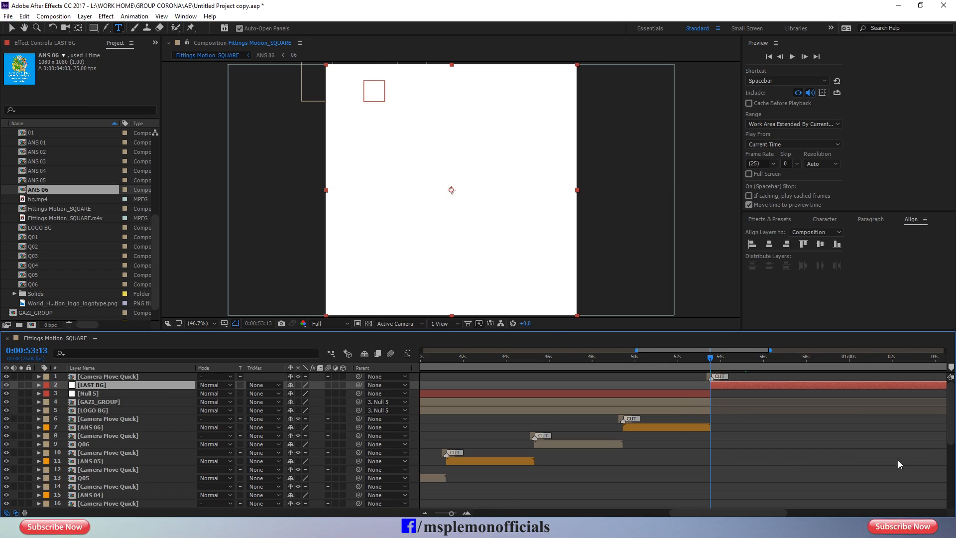
Check the camera transition into LAST BG and delete the topmost Camera Move Quick layer.
{"action": "key", "text": "equal"}
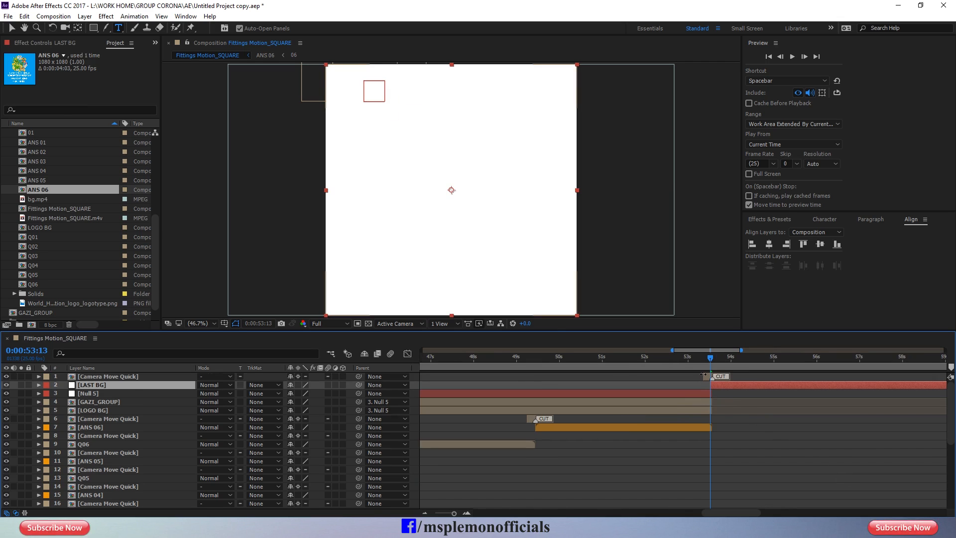
{"action": "left_click", "coordinate": [702, 375]}
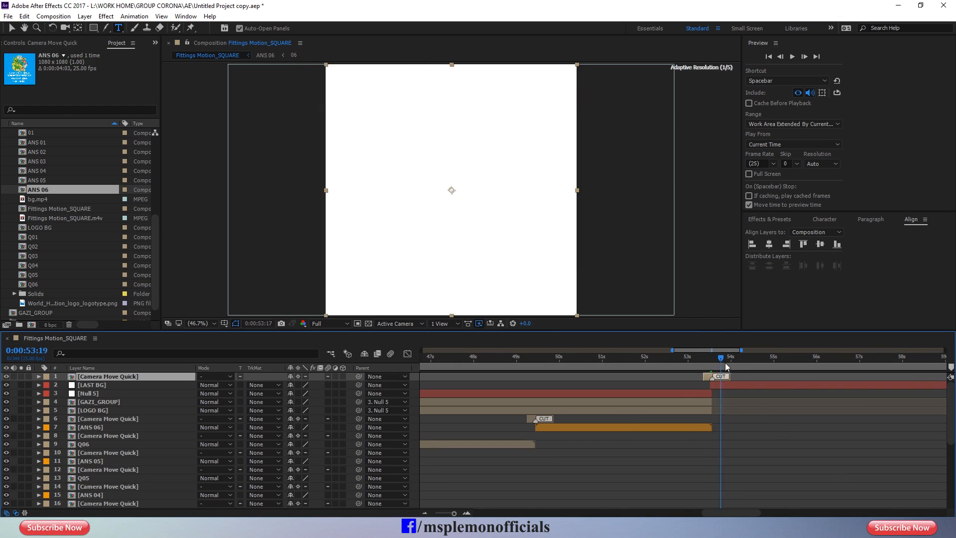
{"action": "left_click_drag", "start_coordinate": [725, 363], "coordinate": [699, 364]}
{"action": "left_click", "coordinate": [773, 444]}
{"action": "key", "text": "space"}
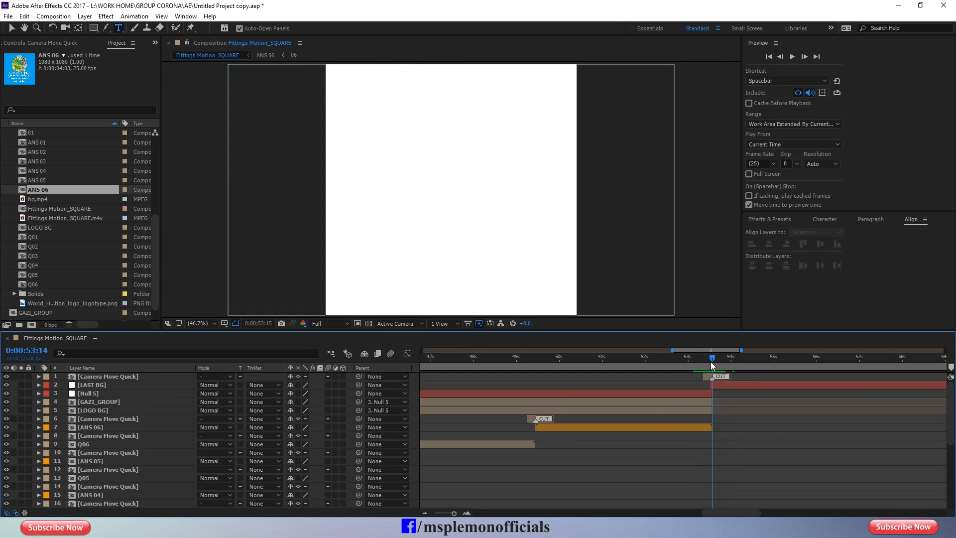
{"action": "left_click", "coordinate": [707, 363]}
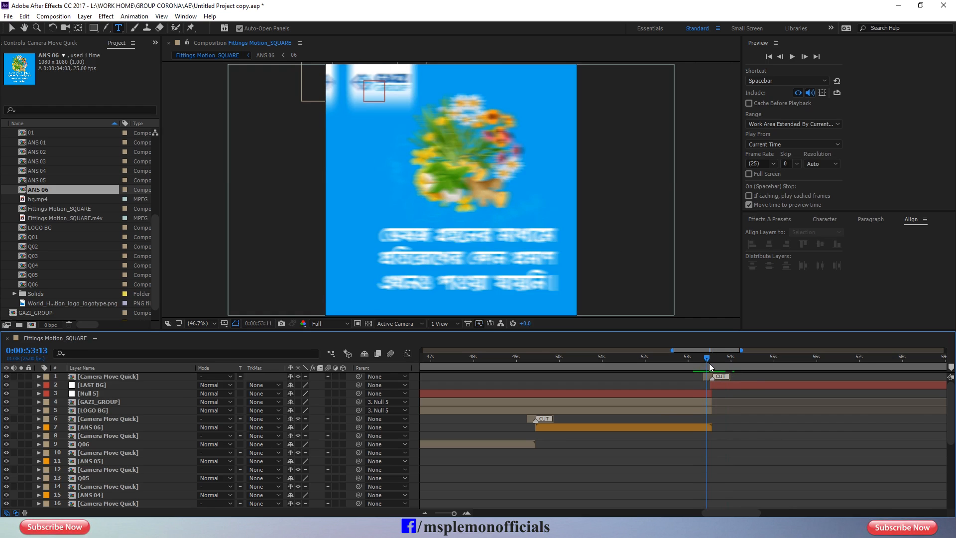
{"action": "left_click", "coordinate": [712, 363]}
{"action": "left_click", "coordinate": [704, 377]}
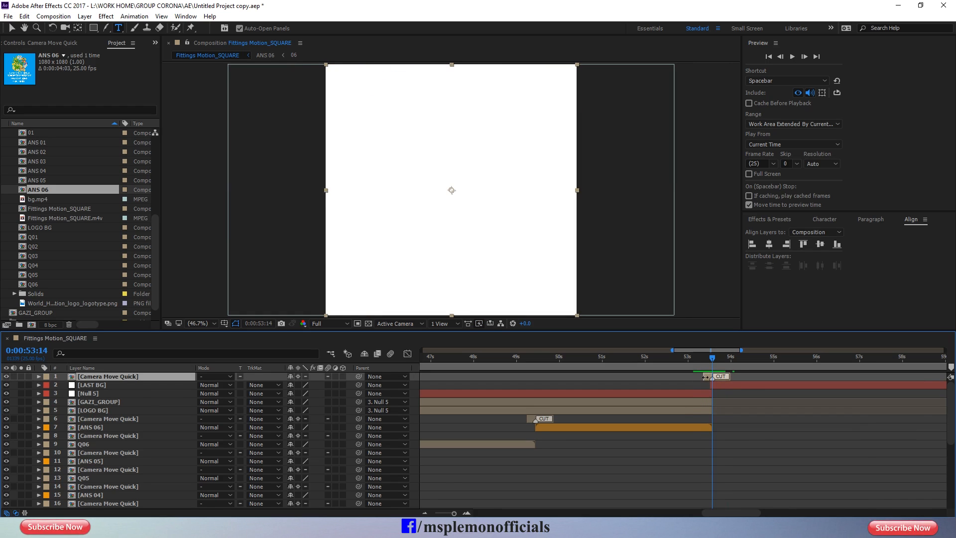
{"action": "key", "text": "Delete"}
Duplicate LAST BG and make the copy run from 0:00:53:03 to 0:00:53:23, ten frames either side of the cut.
{"action": "left_click", "coordinate": [703, 365]}
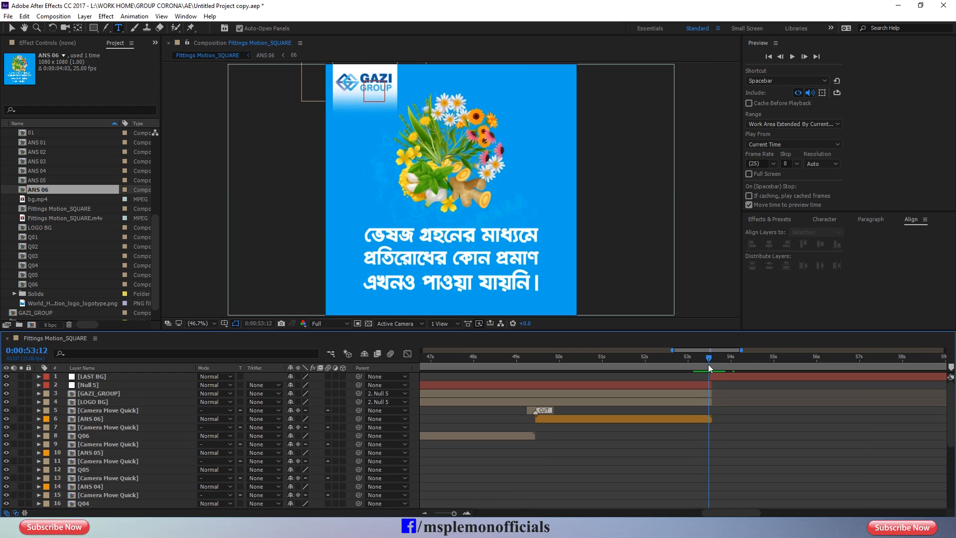
{"action": "left_click", "coordinate": [710, 367]}
{"action": "left_click", "coordinate": [720, 377]}
{"action": "key", "text": "ctrl+d"}
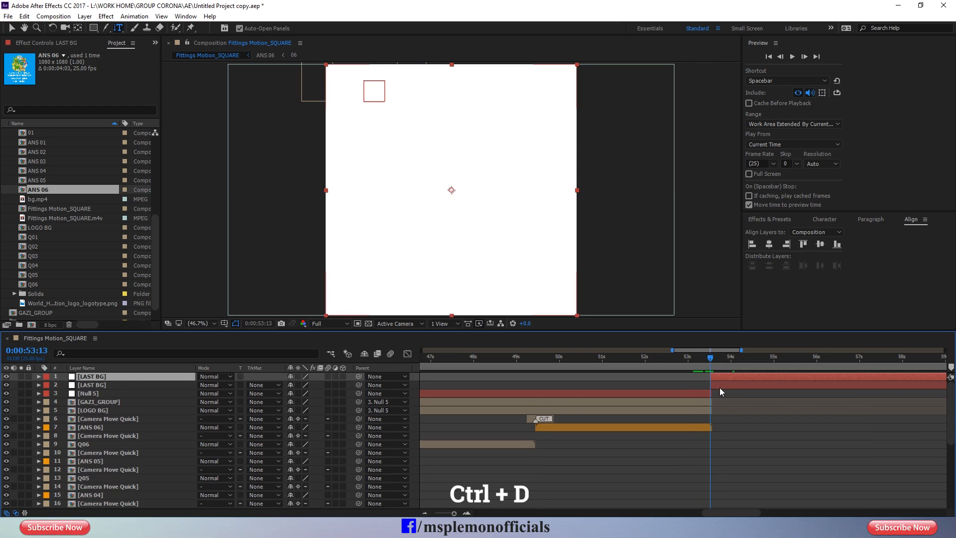
{"action": "key", "text": "shift+Page_Up"}
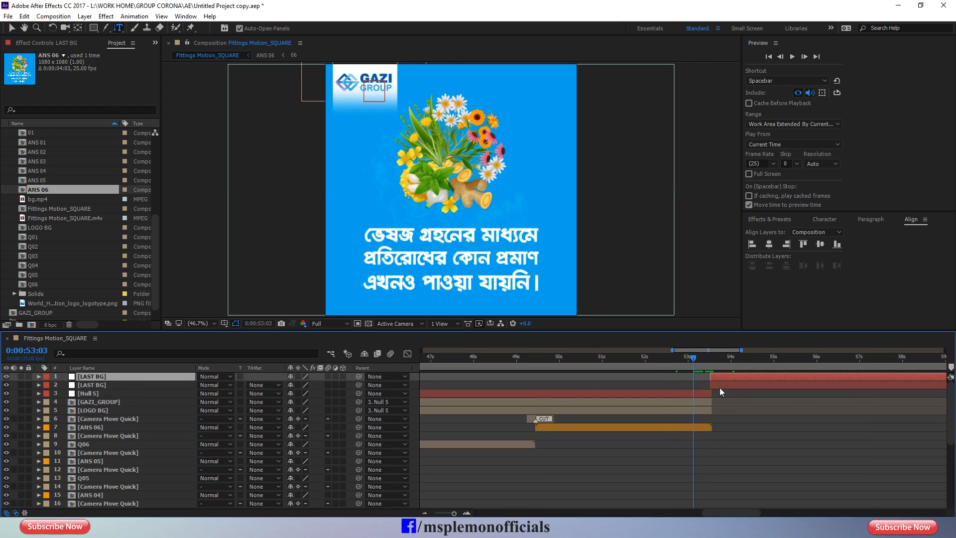
{"action": "key", "text": "bracketleft"}
{"action": "key", "text": "shift+Page_Down"}
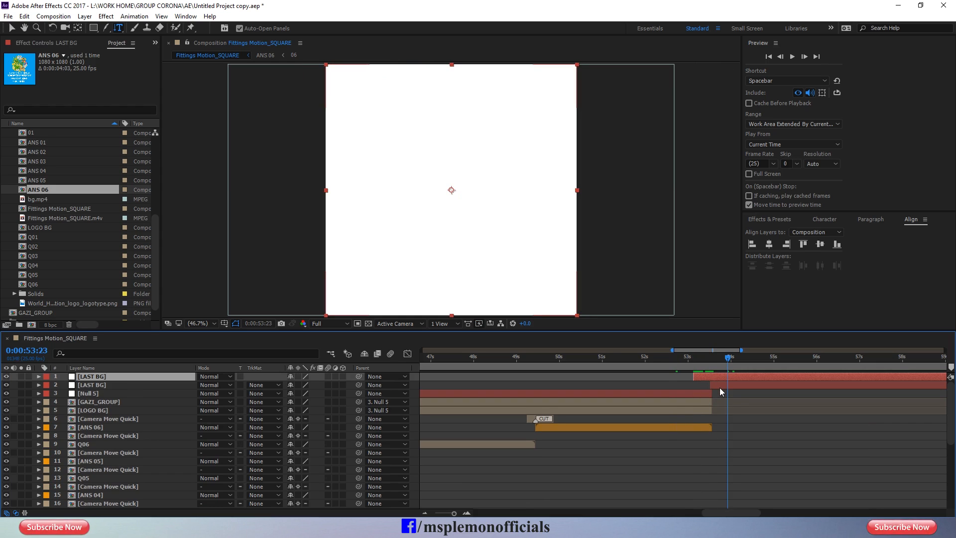
{"action": "key", "text": "alt+bracketright"}
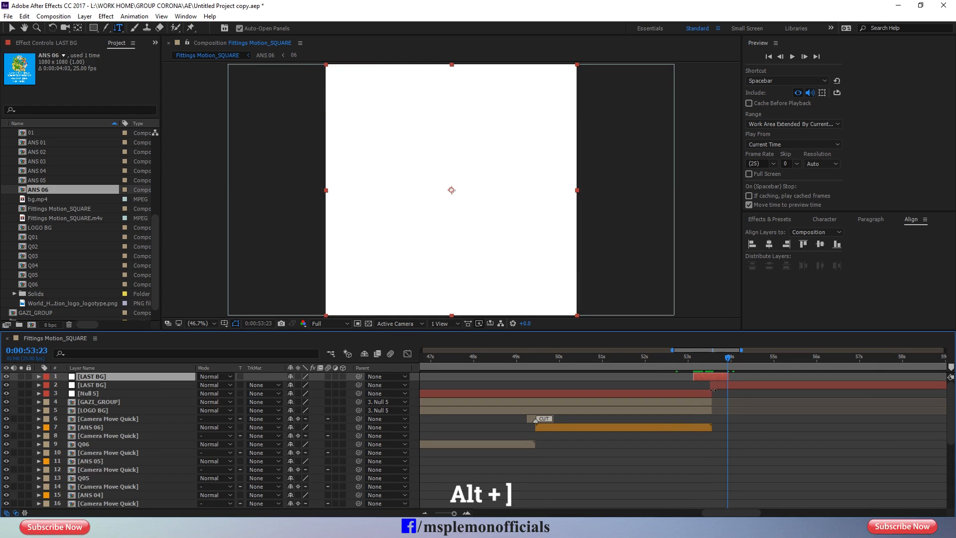
Keyframe the short LAST BG copy's opacity at 0% at 0:00:53:03 and 0:00:53:23.
{"action": "key", "text": "shift+Page_Up"}
{"action": "key", "text": "shift+Page_Up"}
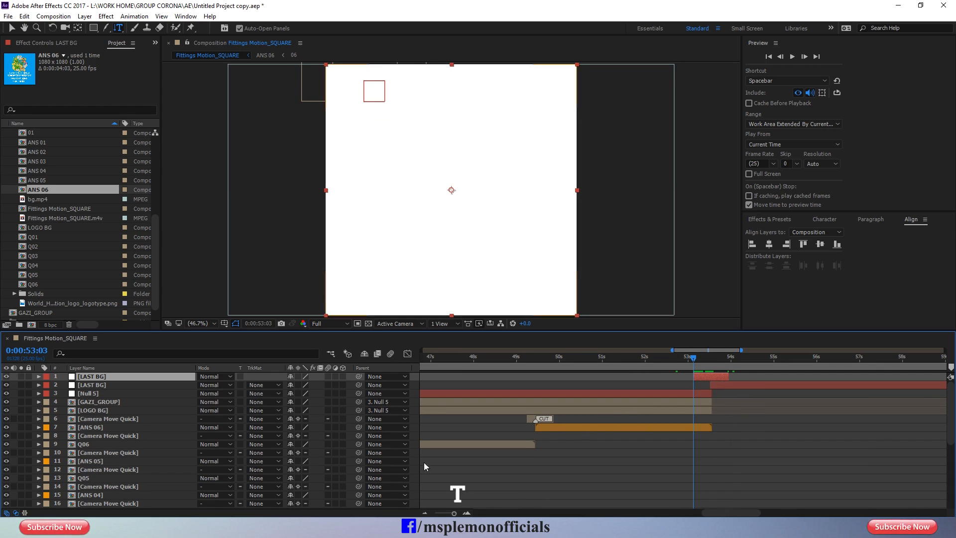
{"action": "key", "text": "t"}
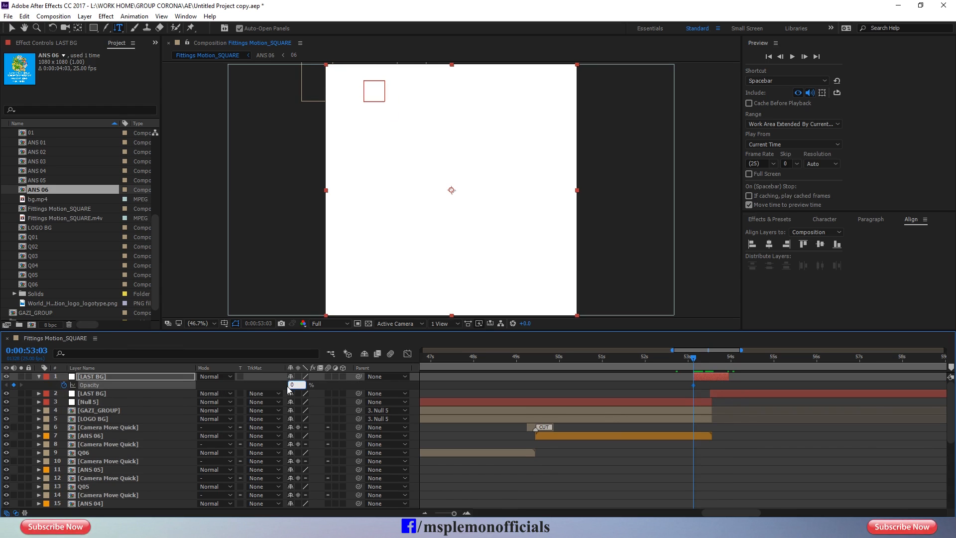
{"action": "key", "text": "Return"}
{"action": "key", "text": "space"}
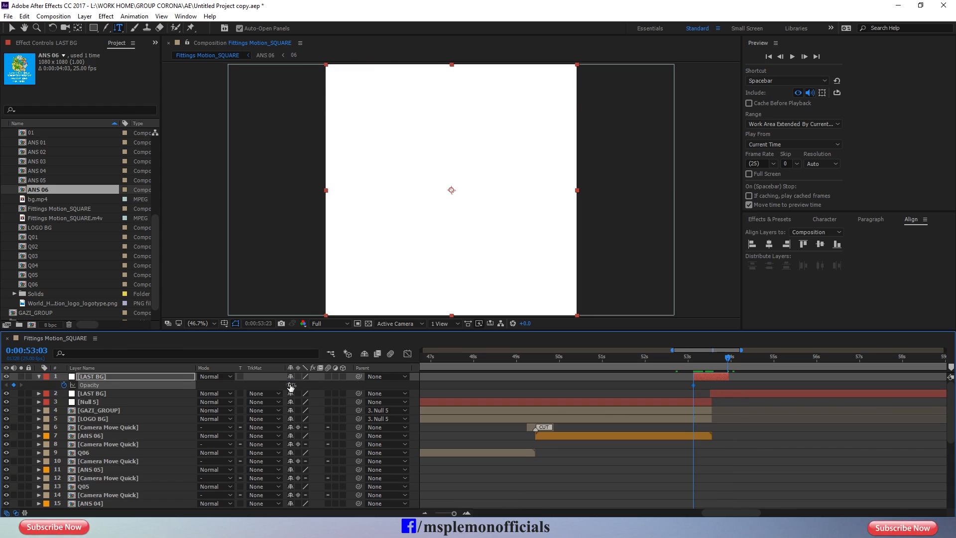
{"action": "left_click", "coordinate": [456, 386]}
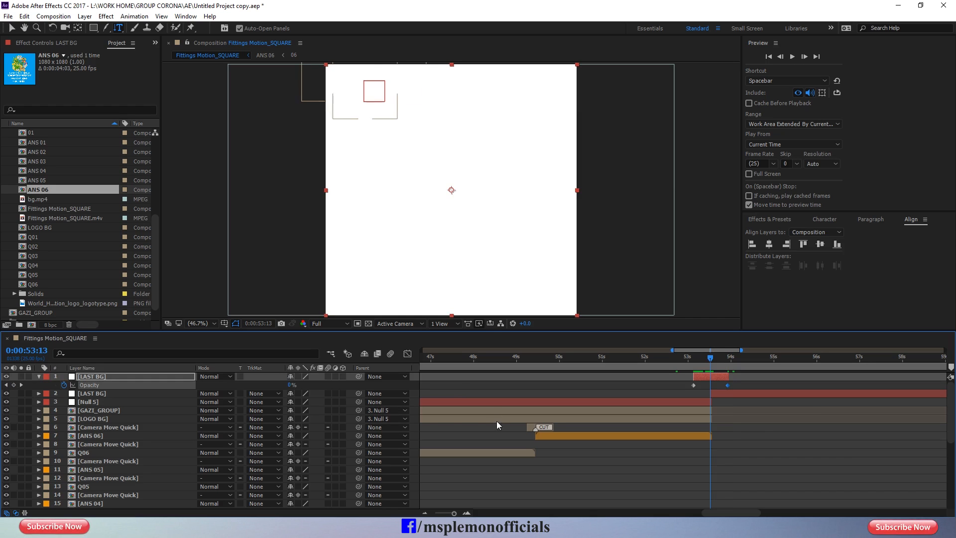
Set the short LAST BG copy's opacity to 100% at 0:00:53:13 and apply Easy Ease to its three opacity keyframes.
{"action": "left_click", "coordinate": [287, 387]}
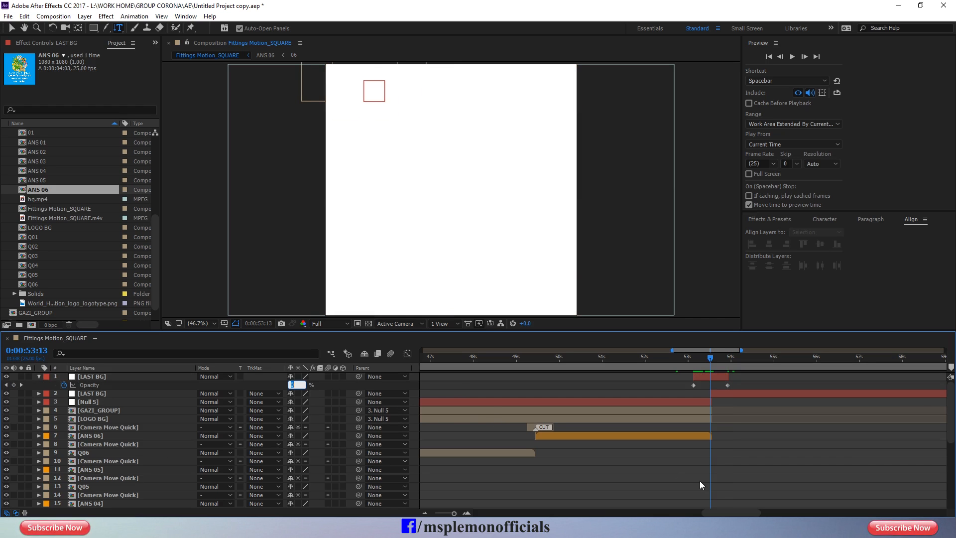
{"action": "key", "text": "Return"}
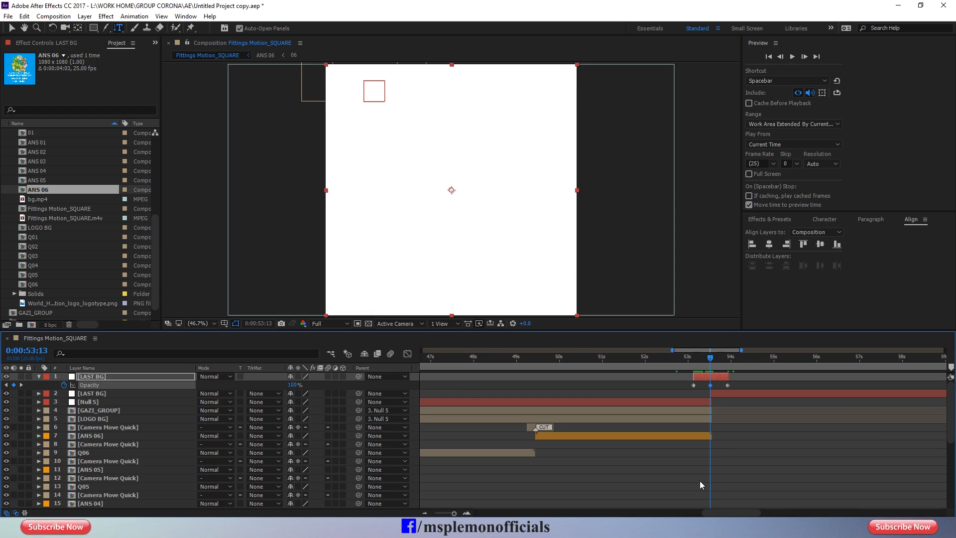
{"action": "left_click", "coordinate": [745, 408]}
{"action": "left_click_drag", "start_coordinate": [735, 387], "coordinate": [672, 387]}
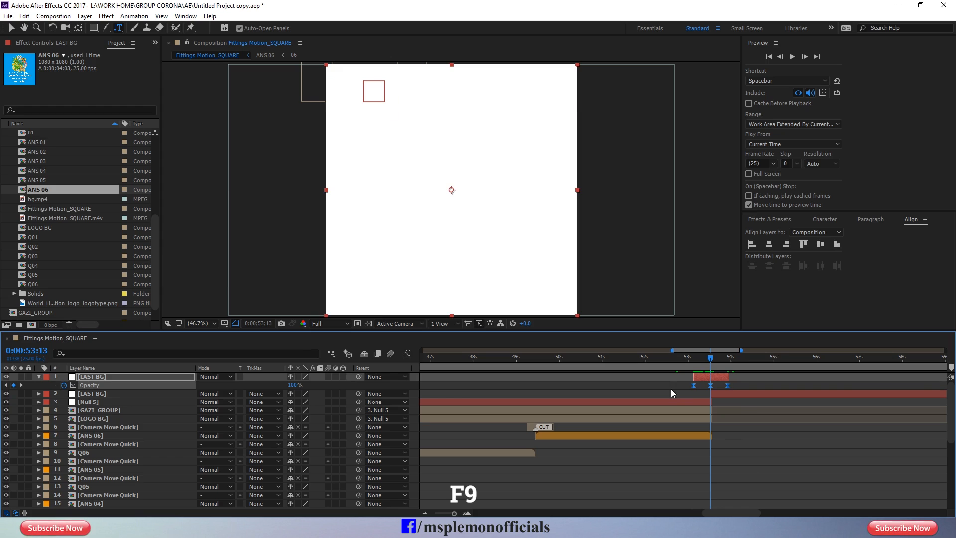
Collapse the LAST BG properties and preview the white flash from ANS 06 into the closing background.
{"action": "left_click", "coordinate": [38, 376]}
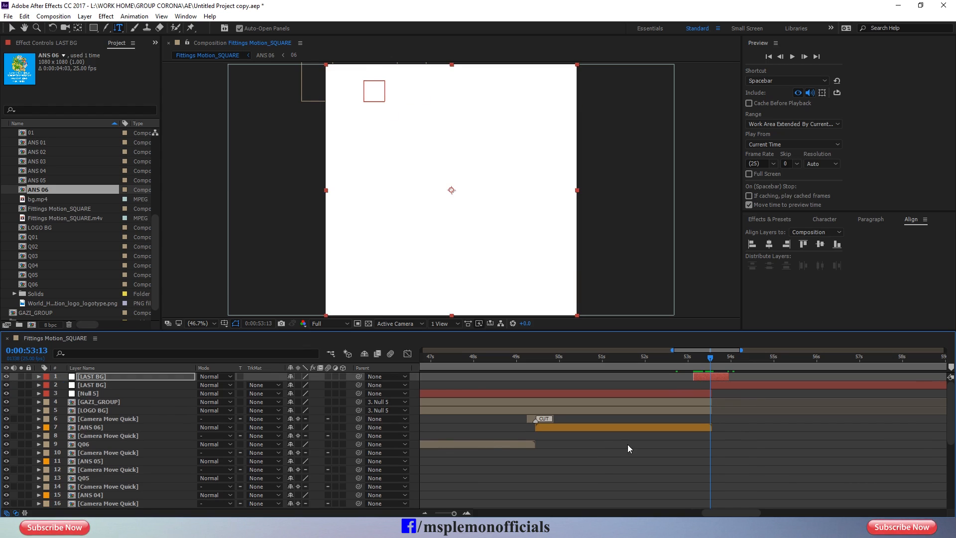
{"action": "left_click", "coordinate": [576, 486]}
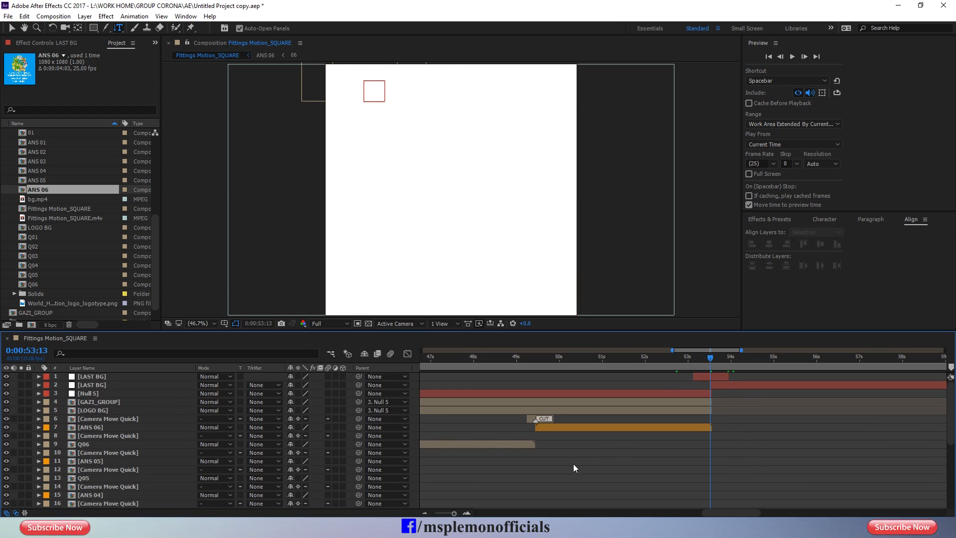
{"action": "left_click", "coordinate": [692, 358]}
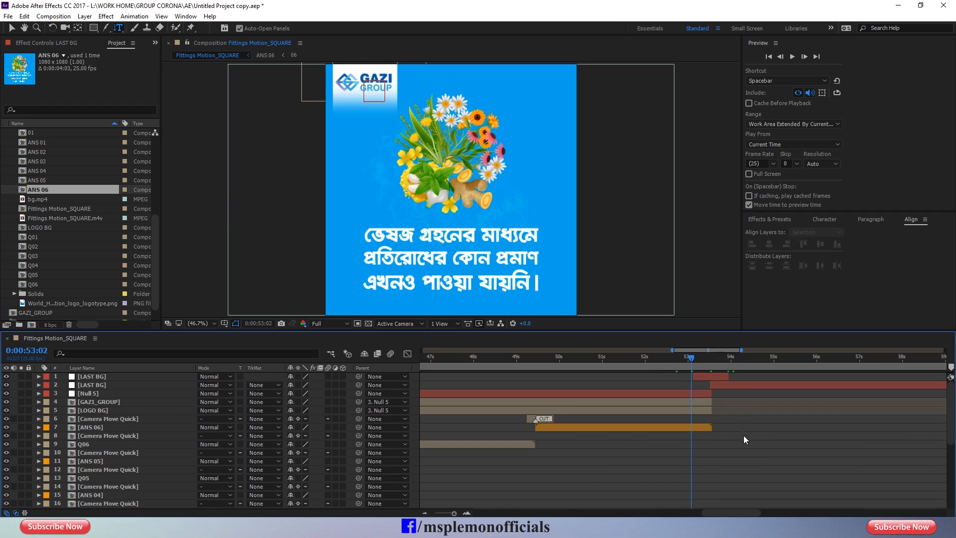
{"action": "key", "text": "space"}
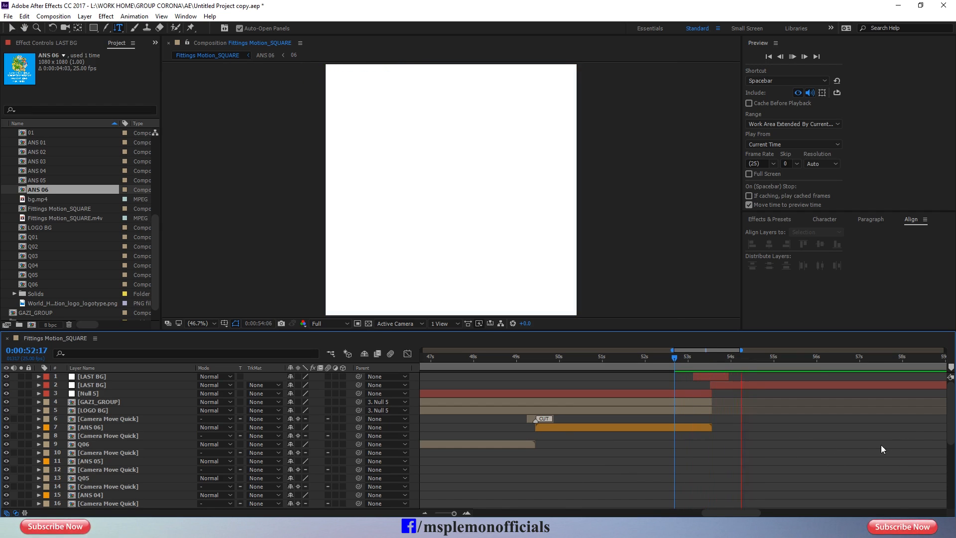
{"action": "key", "text": "space"}
Trim the long LAST BG layer and the work area to end at 0:01:00:01, and save the project.
{"action": "key", "text": "minus"}
{"action": "key", "text": "minus"}
{"action": "left_click_drag", "start_coordinate": [799, 361], "coordinate": [810, 360]}
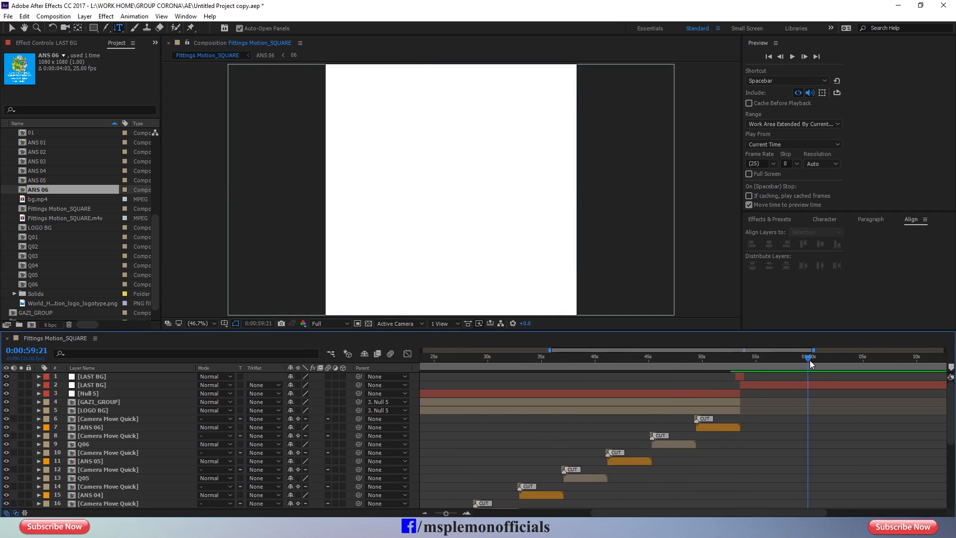
{"action": "left_click", "coordinate": [811, 385]}
{"action": "key", "text": "alt+]"}
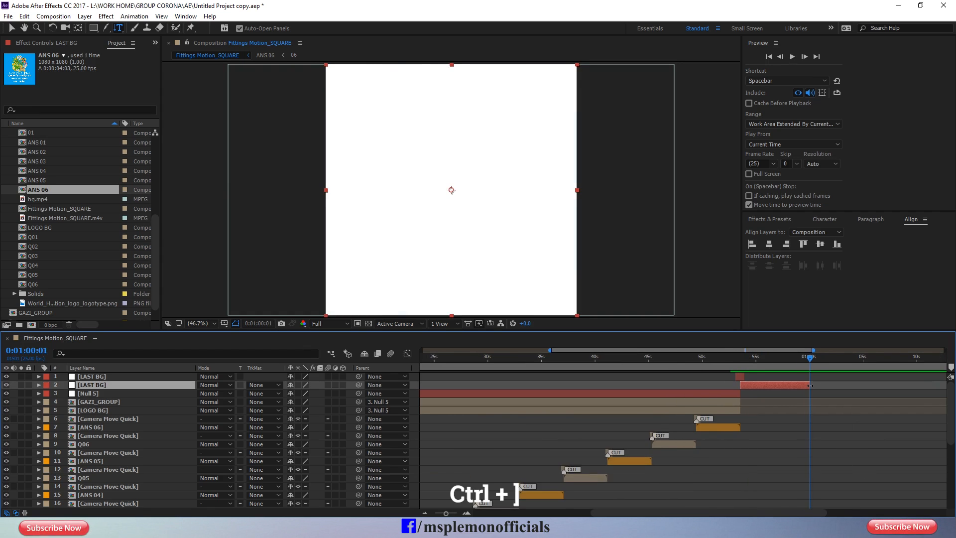
{"action": "key", "text": "n"}
{"action": "key", "text": "ctrl+s"}
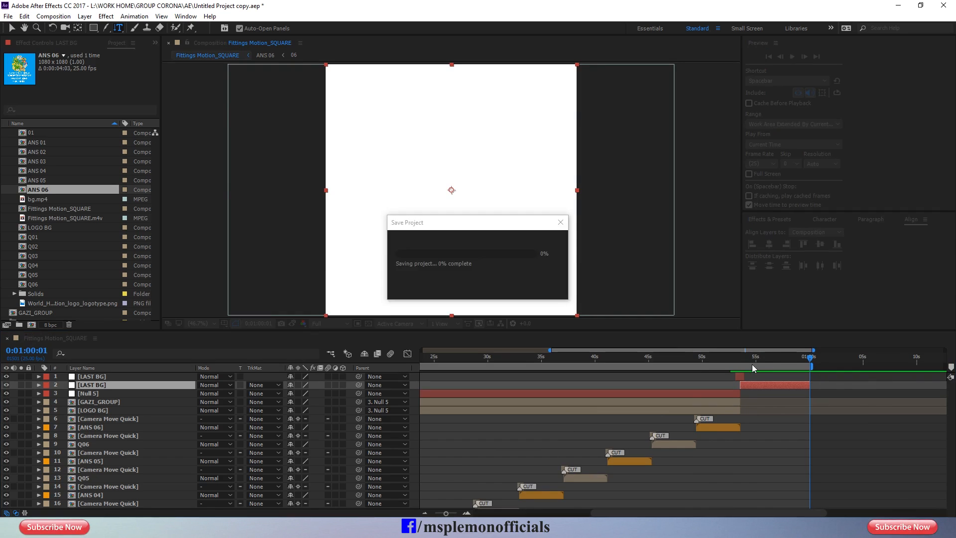
Preview the white flash into the closing background from 0:00:53:05 and save the project.
{"action": "left_click", "coordinate": [737, 360]}
{"action": "key", "text": "space"}
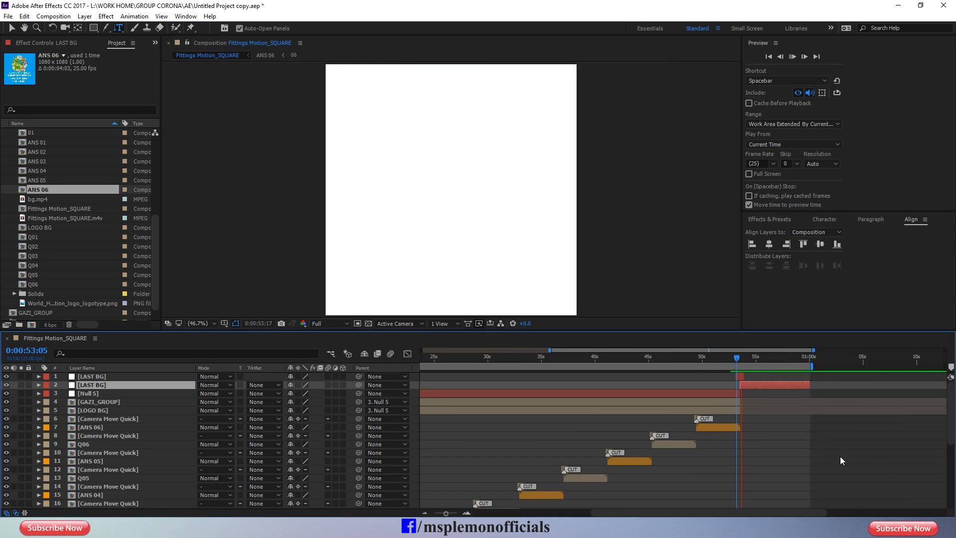
{"action": "left_click", "coordinate": [815, 453]}
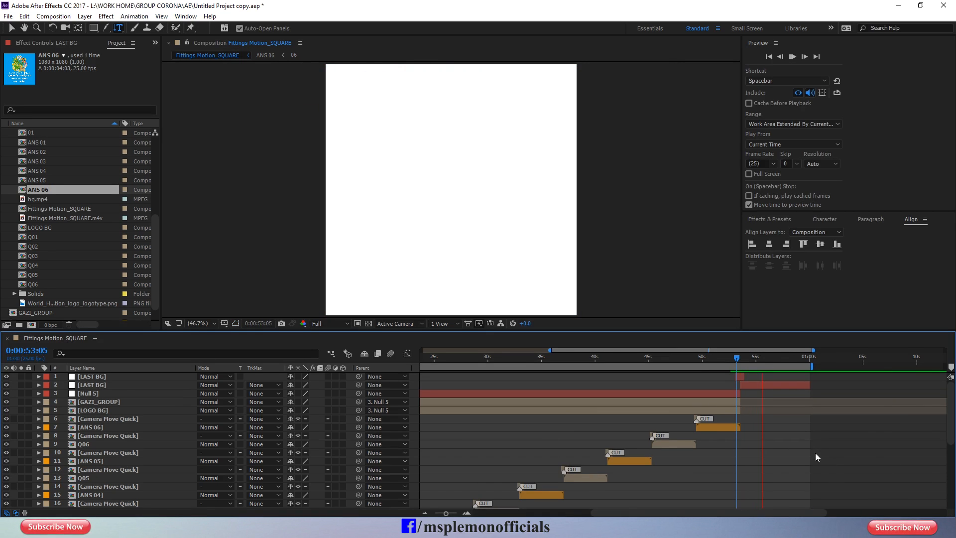
{"action": "key", "text": "ctrl+s"}
Add the GAZI_GROUP composition above the long LAST BG layer and trim its start to the closing background's start at 0:00:53:13.
{"action": "scroll", "coordinate": [68, 259], "scroll_direction": "down", "scroll_amount": 1}
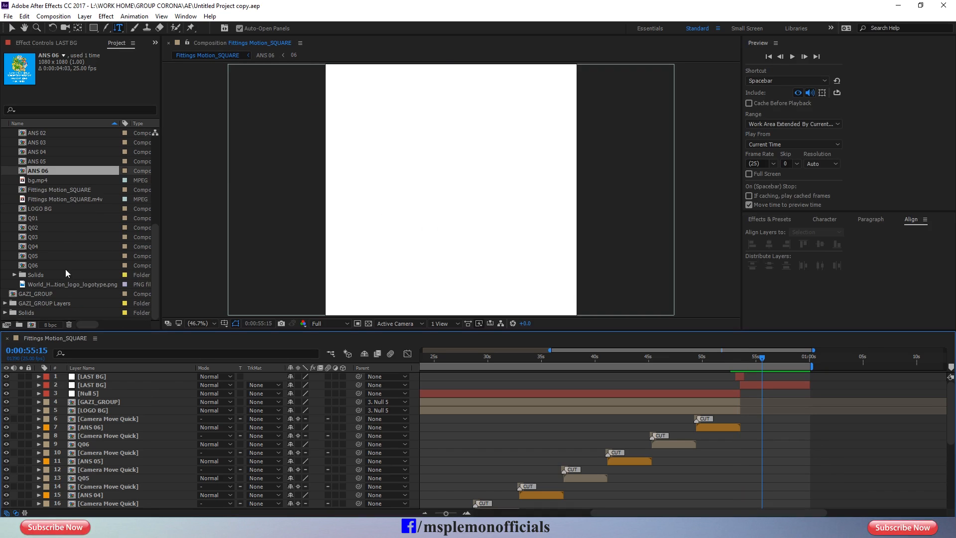
{"action": "left_click", "coordinate": [15, 296]}
{"action": "left_click_drag", "start_coordinate": [23, 338], "coordinate": [75, 381]}
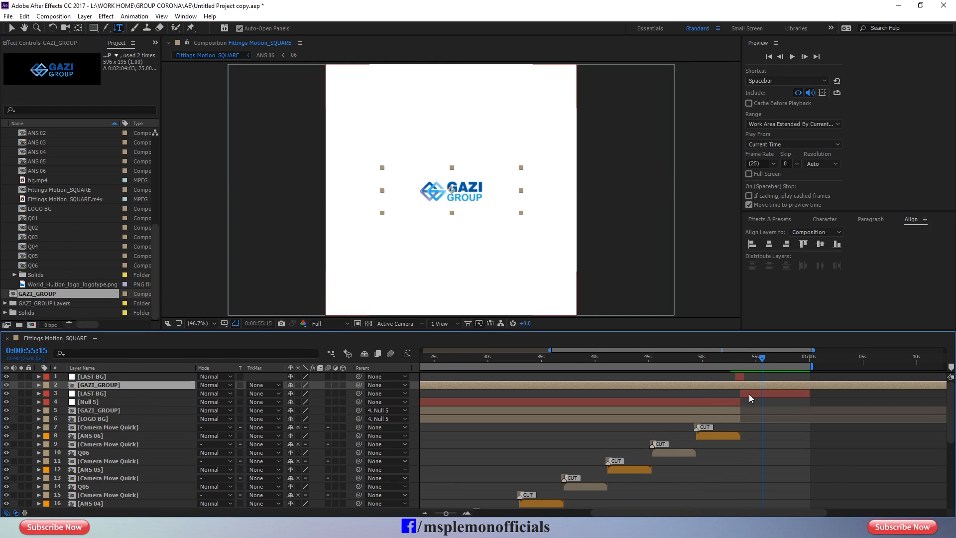
{"action": "left_click", "coordinate": [749, 393]}
{"action": "key", "text": "i"}
{"action": "left_click", "coordinate": [742, 384]}
{"action": "key", "text": "alt+bracketleft"}
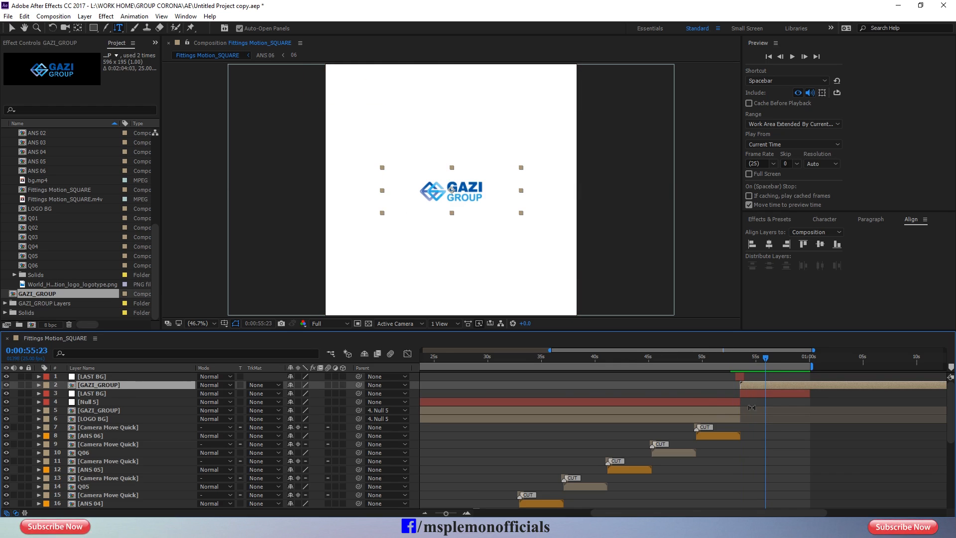
Scale the closing GAZI_GROUP logo to 131% and move it slightly below the frame centre.
{"action": "key", "text": "s"}
{"action": "left_click_drag", "start_coordinate": [319, 393], "coordinate": [326, 393]}
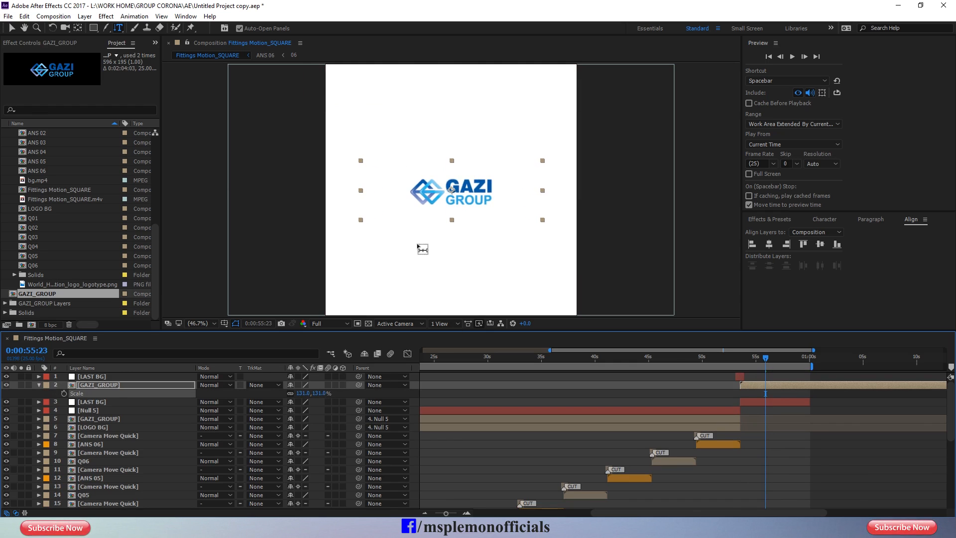
{"action": "left_click", "coordinate": [10, 30]}
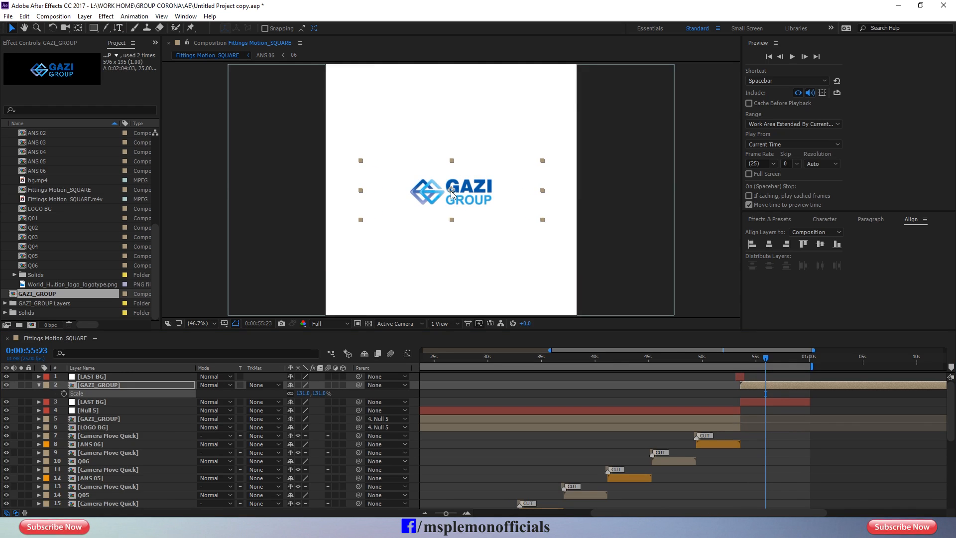
{"action": "left_click_drag", "start_coordinate": [451, 191], "coordinate": [455, 211]}
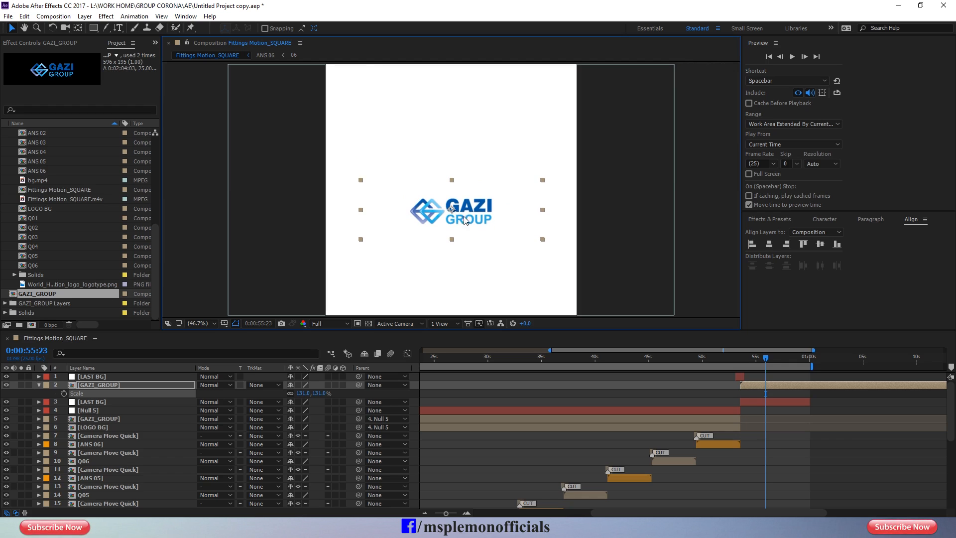
{"action": "left_click", "coordinate": [792, 463]}
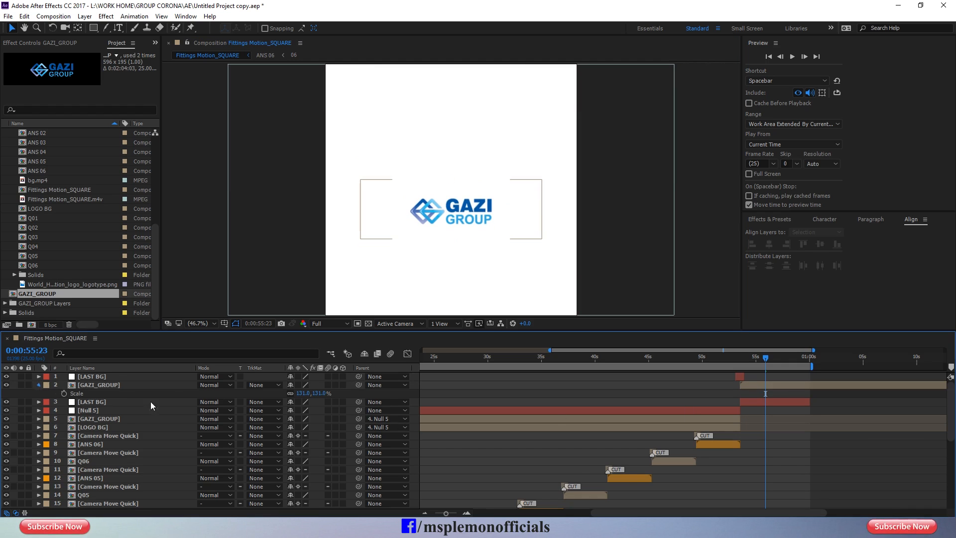
{"action": "key", "text": "s"}
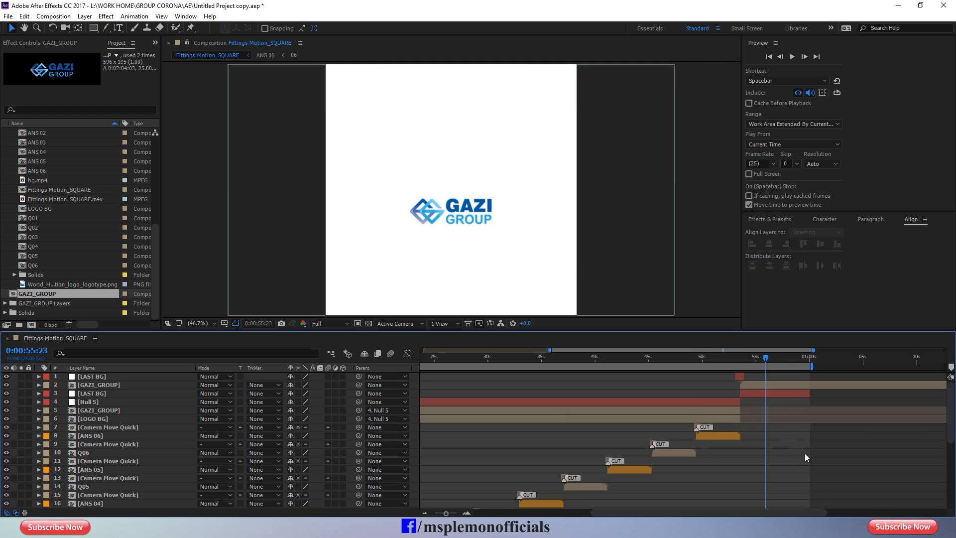
Add the horizontal text "জনস্বার্থে" above the closing logo with a dark fill and no stroke.
{"action": "left_click", "coordinate": [120, 28]}
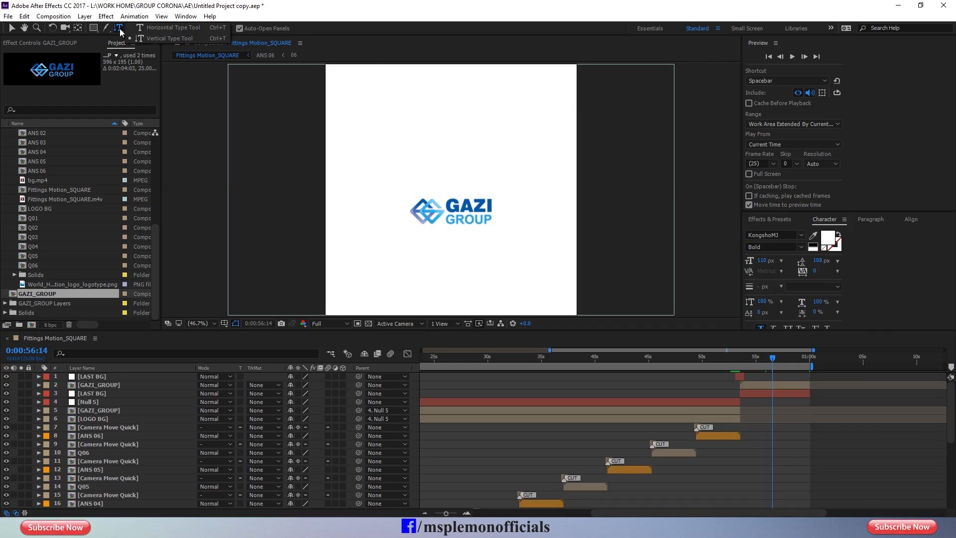
{"action": "left_click", "coordinate": [433, 174]}
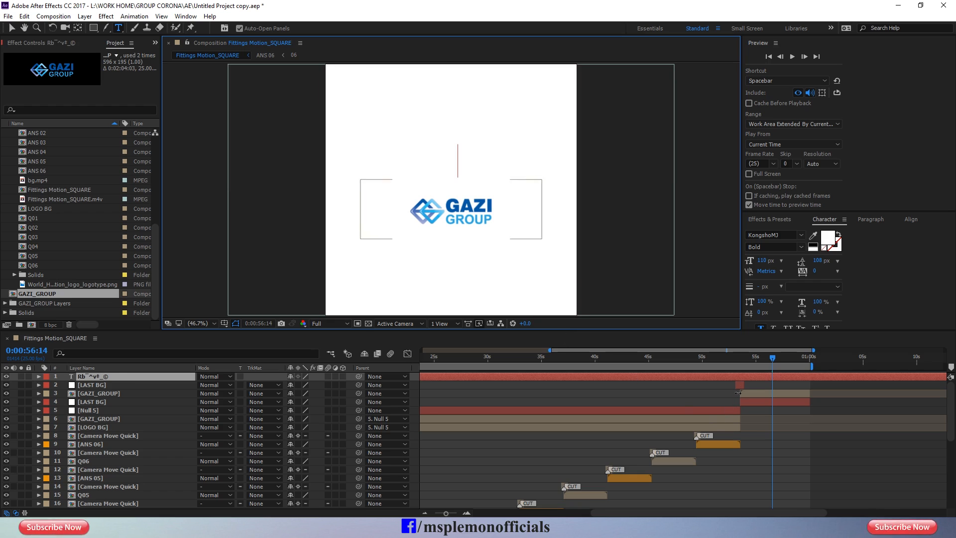
{"action": "key", "text": "ctrl+a"}
{"action": "left_click", "coordinate": [814, 236]}
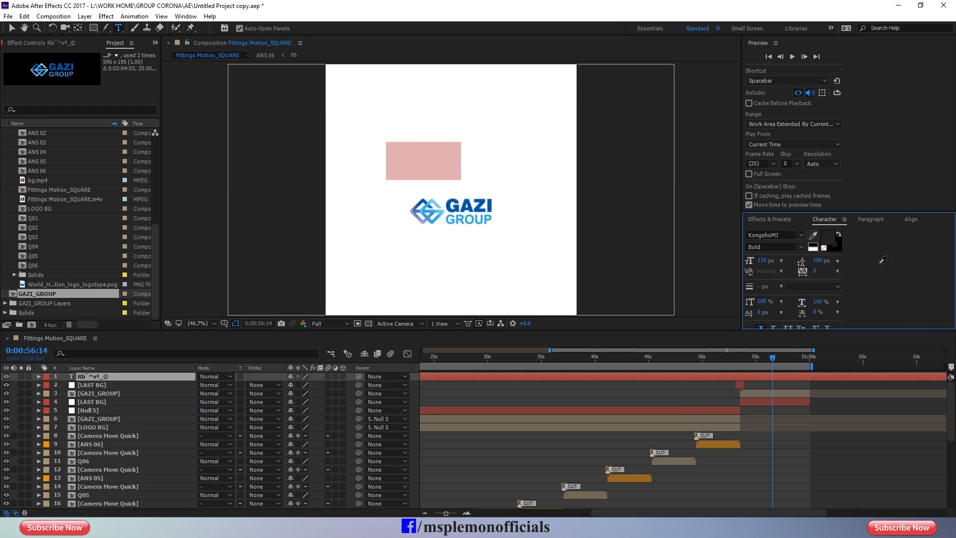
{"action": "left_click", "coordinate": [880, 264]}
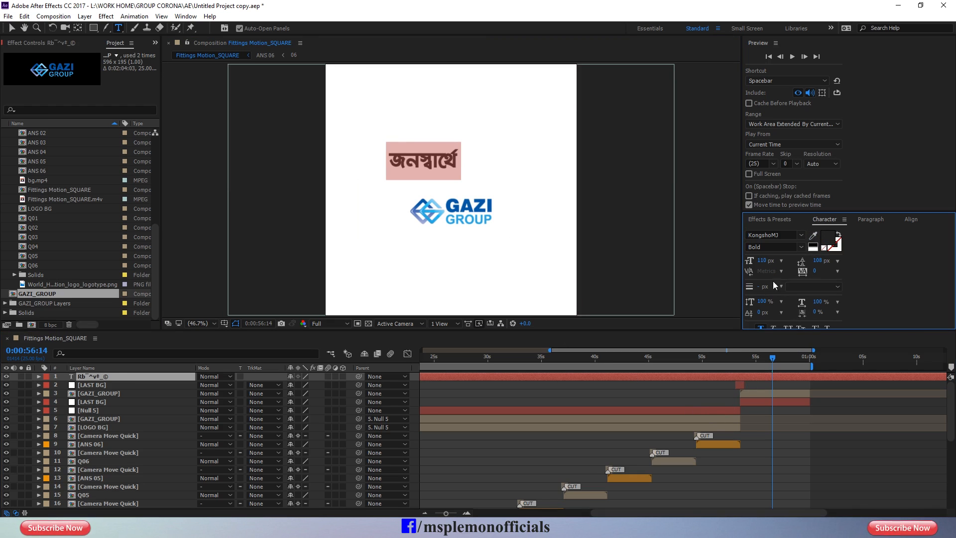
Set the closing text's font style to Regular and its tracking to -20.
{"action": "left_click", "coordinate": [800, 248]}
{"action": "left_click", "coordinate": [776, 258]}
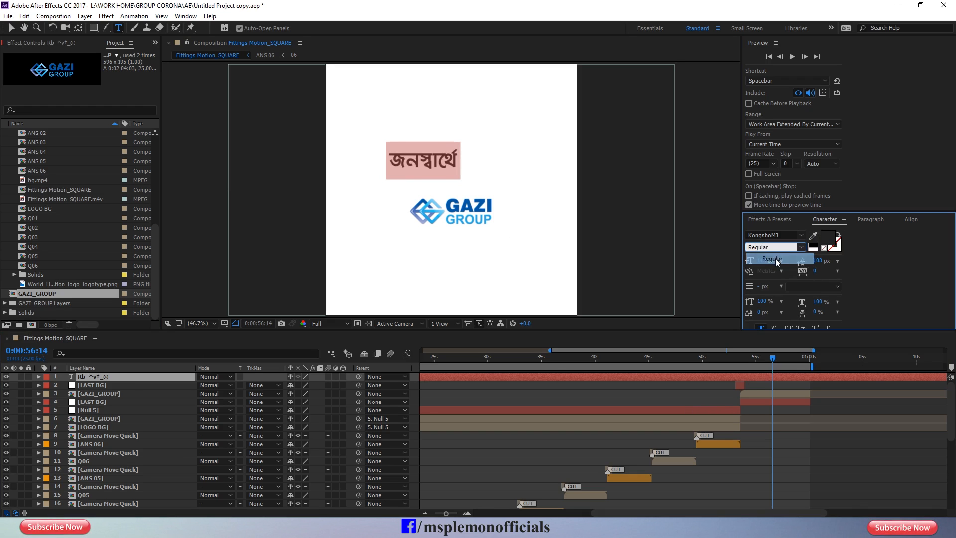
{"action": "mouse_move", "coordinate": [815, 271]}
{"action": "left_mouse_down"}
{"action": "mouse_move", "coordinate": [778, 316]}
{"action": "mouse_move", "coordinate": [816, 272]}
{"action": "left_mouse_up"}
{"action": "left_click", "coordinate": [815, 271]}
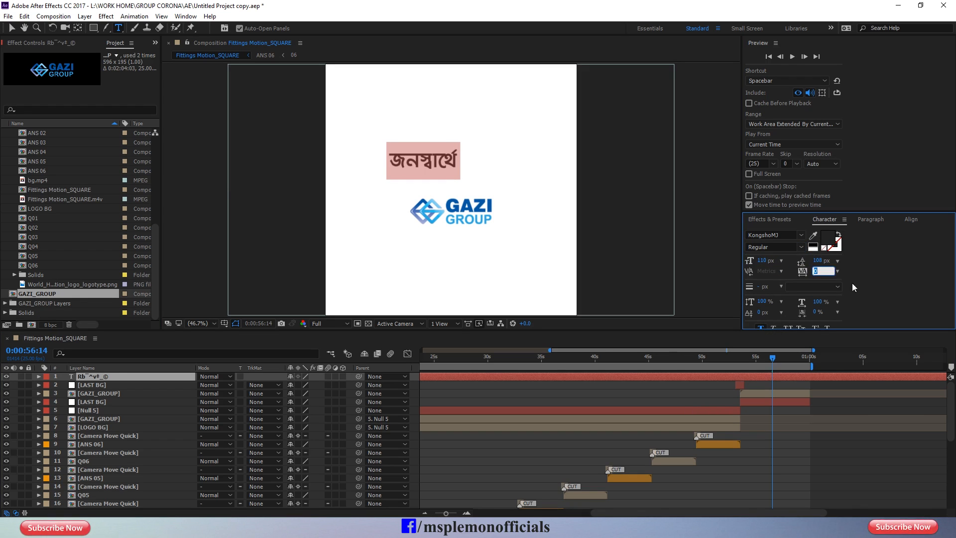
{"action": "type", "text": "-20"}
{"action": "key", "text": "Return"}
Move the closing text down and to the right until it sits just above the GAZI GROUP logo.
{"action": "left_click", "coordinate": [781, 378]}
{"action": "key", "text": "shift+Right"}
{"action": "key", "text": "shift+Right"}
{"action": "key", "text": "shift+Right"}
{"action": "key", "text": "shift+Right"}
{"action": "key", "text": "shift+Right"}
{"action": "key", "text": "shift+Right"}
{"action": "key", "text": "shift+Right"}
{"action": "key", "text": "shift+Right"}
{"action": "key", "text": "shift+Right"}
{"action": "key", "text": "shift+Right"}
{"action": "key", "text": "shift+Right"}
{"action": "key", "text": "shift+Right"}
{"action": "key", "text": "shift+Right"}
{"action": "key", "text": "shift+Right"}
{"action": "key", "text": "shift+Down"}
{"action": "key", "text": "shift+Down"}
{"action": "key", "text": "shift+Down"}
{"action": "key", "text": "shift+Down"}
{"action": "key", "text": "shift+Down"}
{"action": "key", "text": "shift+Down"}
{"action": "key", "text": "shift+Down"}
{"action": "key", "text": "shift+Down"}
{"action": "key", "text": "shift+Down"}
{"action": "key", "text": "shift+Down"}
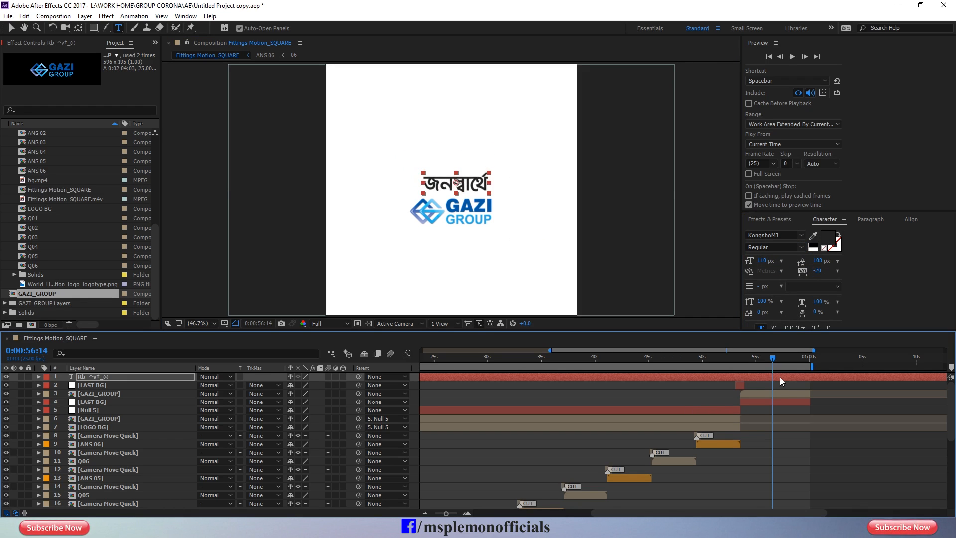
Turn off Faux Bold for the closing text and set its font size to 86 px.
{"action": "double_click", "coordinate": [784, 378]}
{"action": "left_click", "coordinate": [765, 328]}
{"action": "left_click_drag", "start_coordinate": [761, 261], "coordinate": [750, 262]}
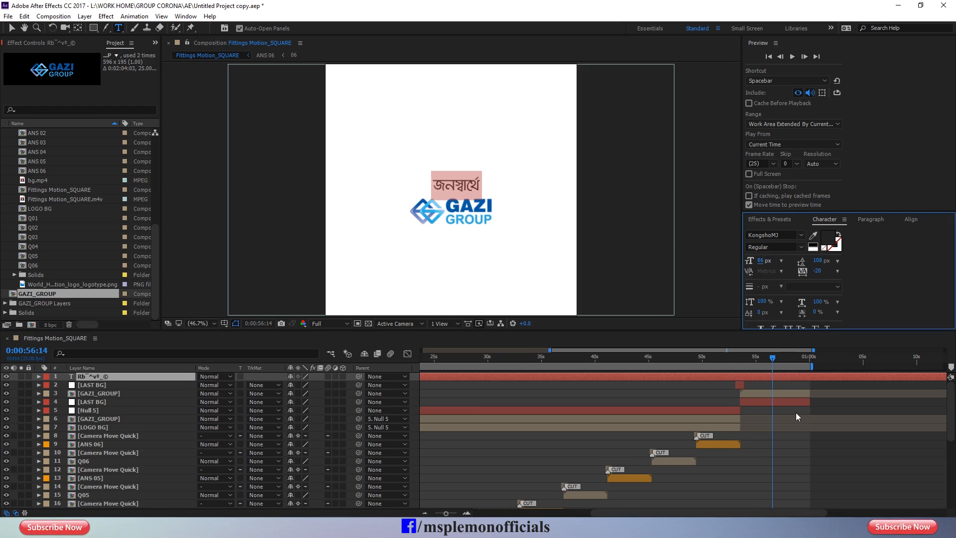
{"action": "left_click", "coordinate": [781, 376]}
Trim the text layer to the long LAST BG's span, 0:00:53:13 to 0:01:00:01, and place it beneath the short LAST BG copy.
{"action": "left_click", "coordinate": [763, 406]}
{"action": "left_click", "coordinate": [744, 395]}
{"action": "key", "text": "i"}
{"action": "left_click", "coordinate": [756, 378]}
{"action": "key", "text": "alt+["}
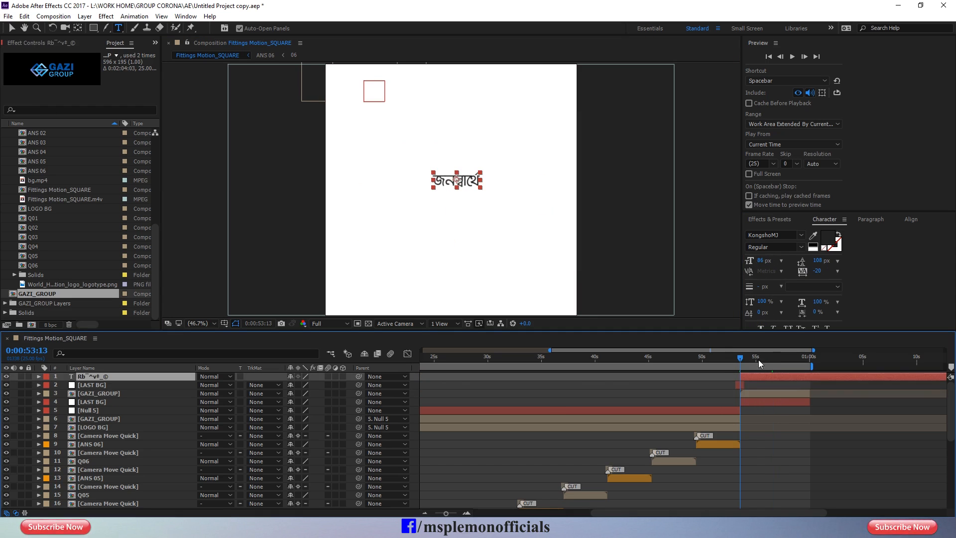
{"action": "left_click", "coordinate": [805, 394]}
{"action": "key", "text": "o"}
{"action": "left_click", "coordinate": [808, 386]}
{"action": "key", "text": "alt+]"}
Nudge the closing text and the GAZI_GROUP logo slightly left to centre them in the frame.
{"action": "left_click", "coordinate": [767, 358]}
{"action": "left_click", "coordinate": [778, 392]}
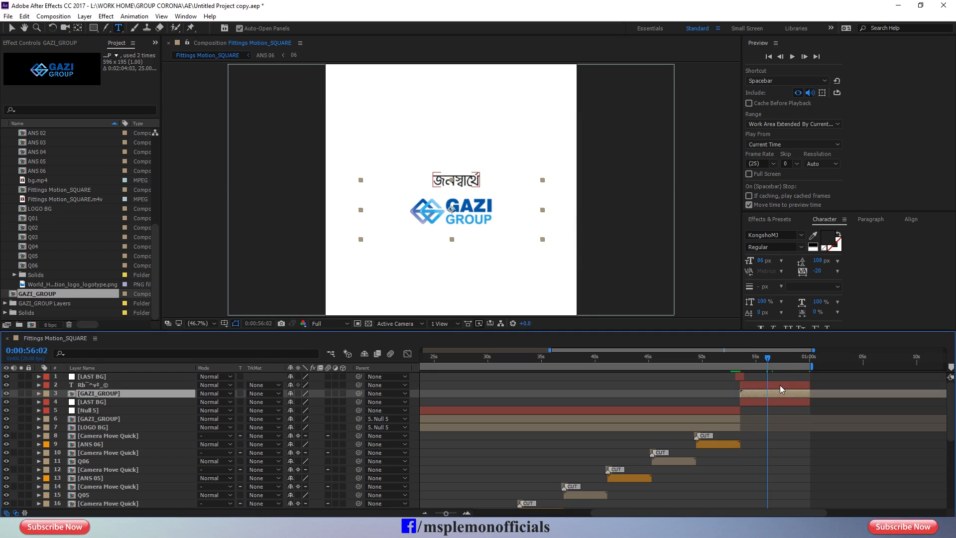
{"action": "key", "text": "shift+Left"}
{"action": "left_click", "coordinate": [785, 462]}
{"action": "left_click", "coordinate": [752, 394]}
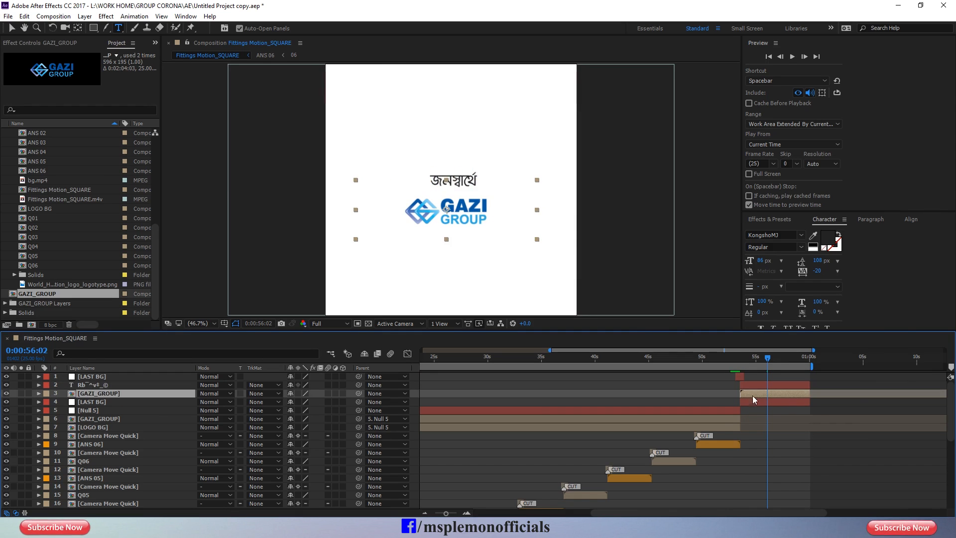
{"action": "key", "text": "v"}
{"action": "left_click", "coordinate": [719, 432]}
Add a null object above the closing text and trim it to span 0:00:53:13 to 0:01:00:01.
{"action": "left_click", "coordinate": [766, 387]}
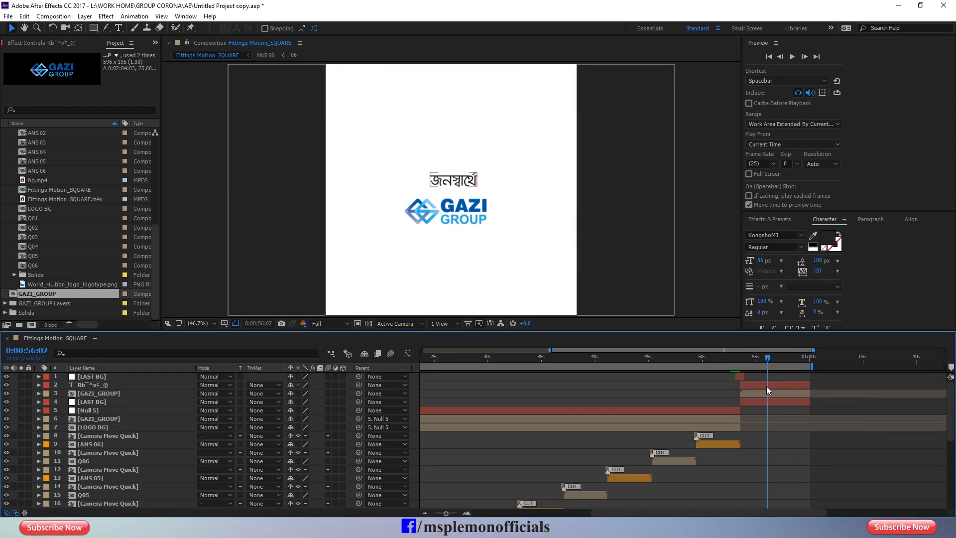
{"action": "key", "text": "i"}
{"action": "key", "text": "ctrl+alt+shift+y"}
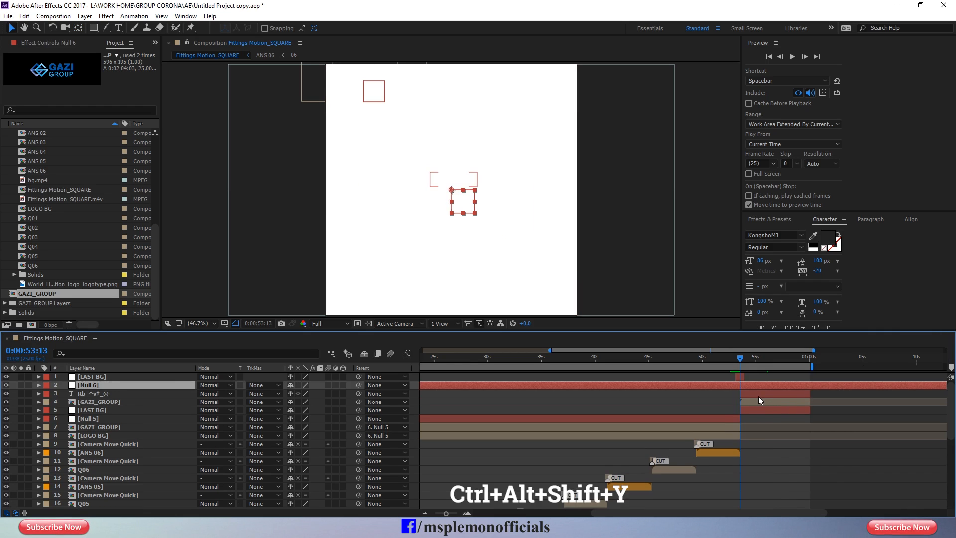
{"action": "key", "text": "alt+bracketleft"}
{"action": "left_click", "coordinate": [761, 358]}
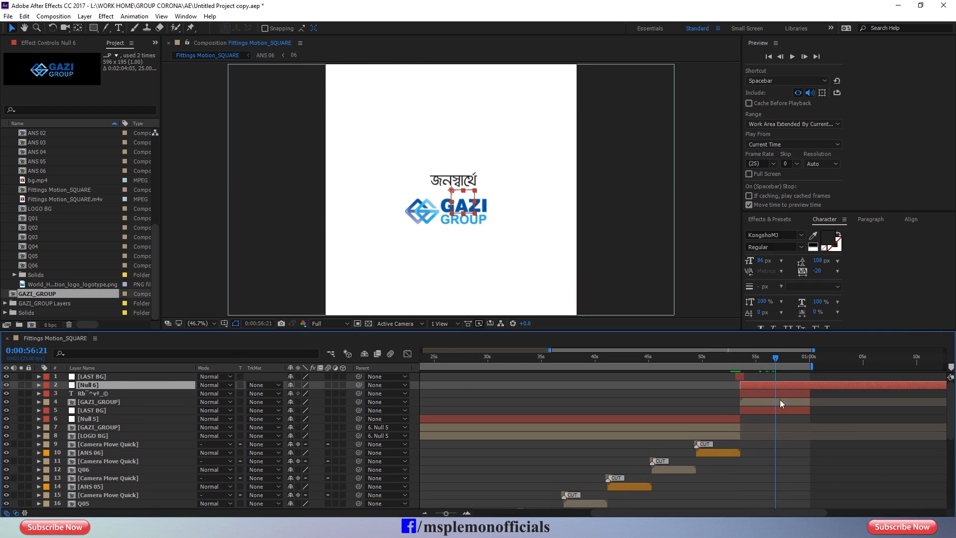
{"action": "key", "text": "k"}
{"action": "key", "text": "alt+bracketright"}
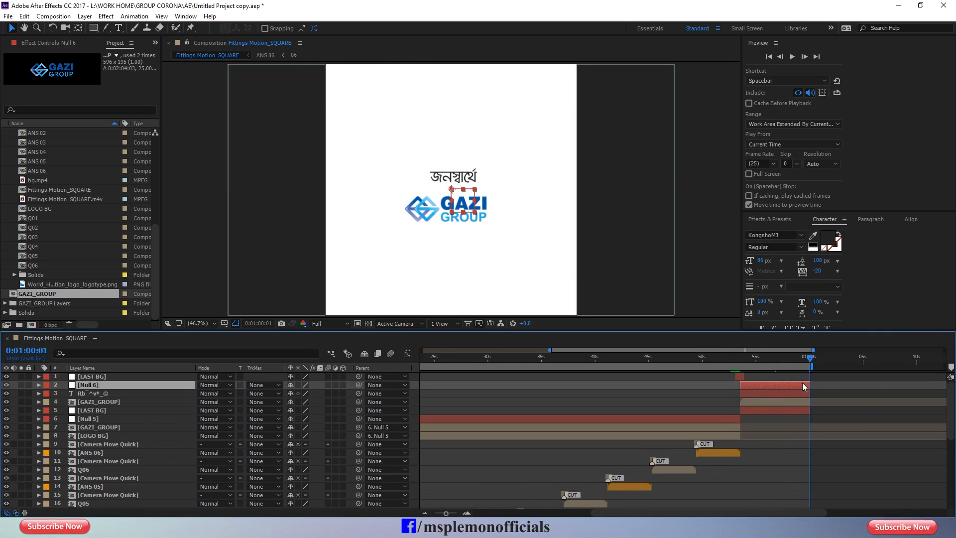
Parent the closing text and GAZI_GROUP logo layers to Null 6.
{"action": "key", "text": "i"}
{"action": "left_click", "coordinate": [755, 393]}
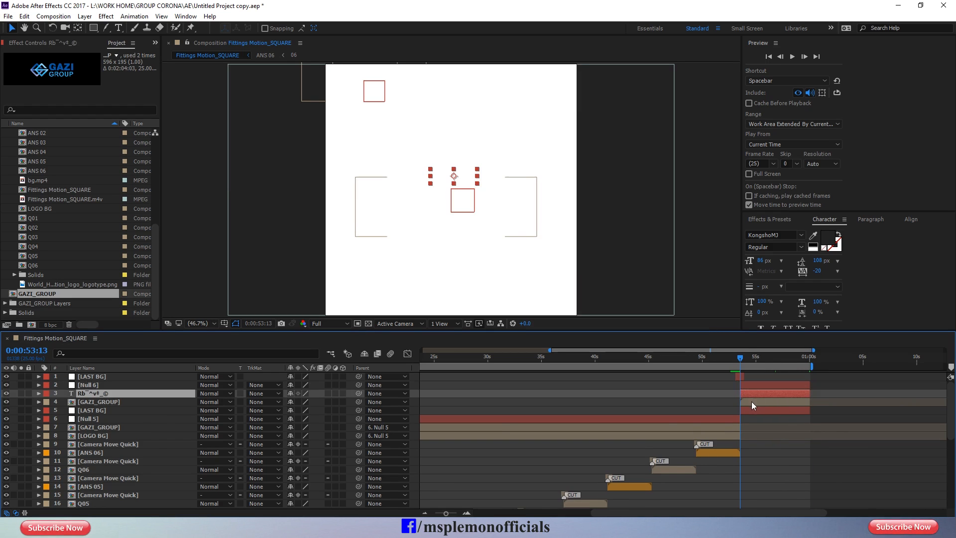
{"action": "left_click", "coordinate": [752, 401], "text": "ctrl"}
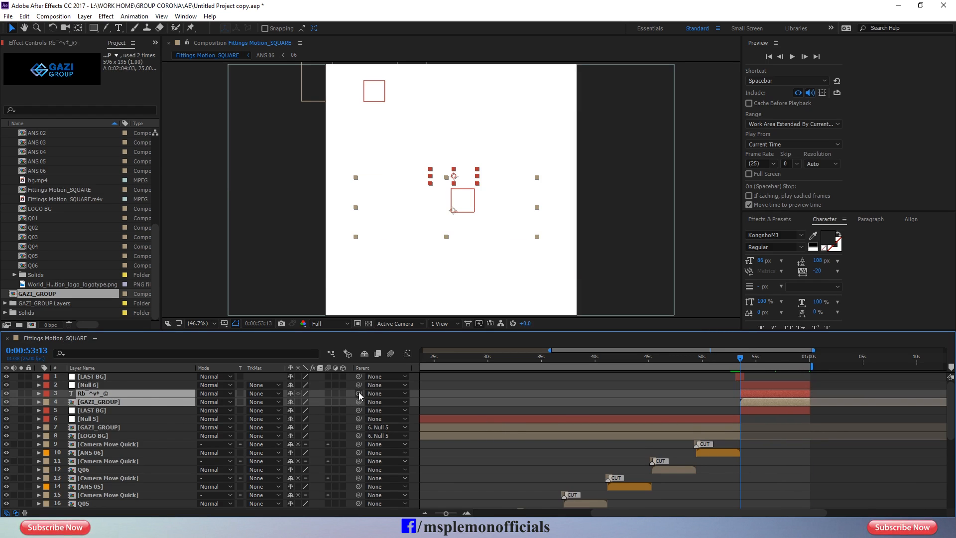
{"action": "left_click_drag", "start_coordinate": [358, 393], "coordinate": [99, 386]}
Keyframe Null 6's Scale from 0% at 0:00:53:13 to 100% at 0:00:54:18.
{"action": "left_click", "coordinate": [749, 384]}
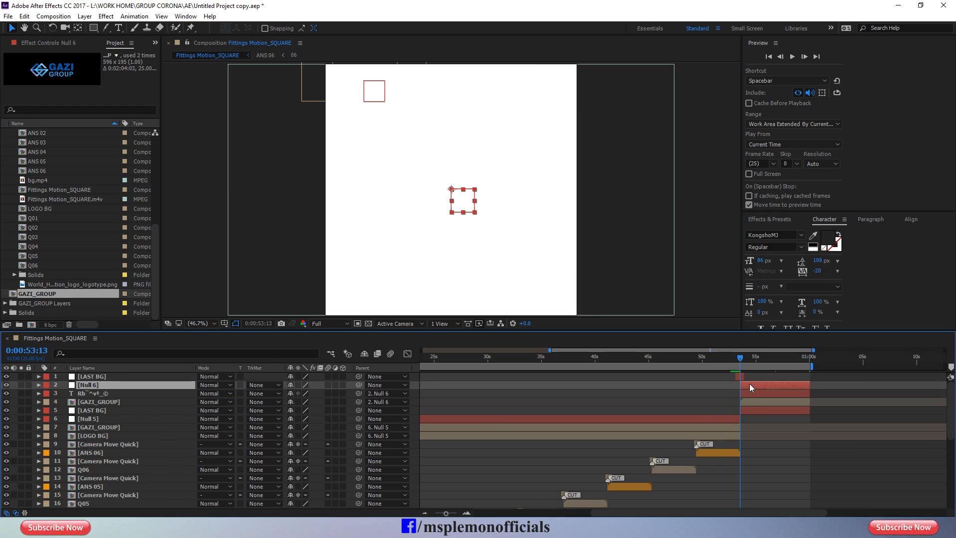
{"action": "key", "text": "s"}
{"action": "left_click", "coordinate": [64, 393]}
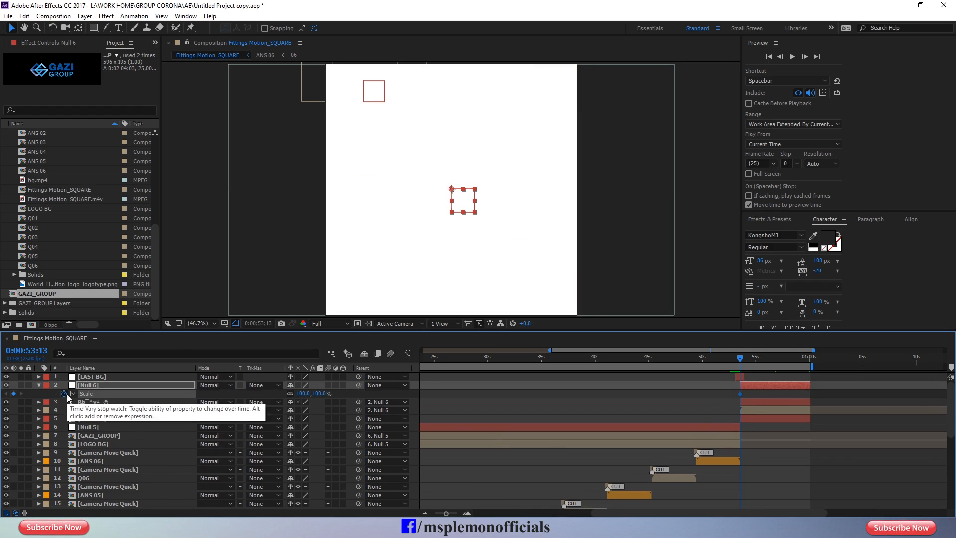
{"action": "key", "text": "space"}
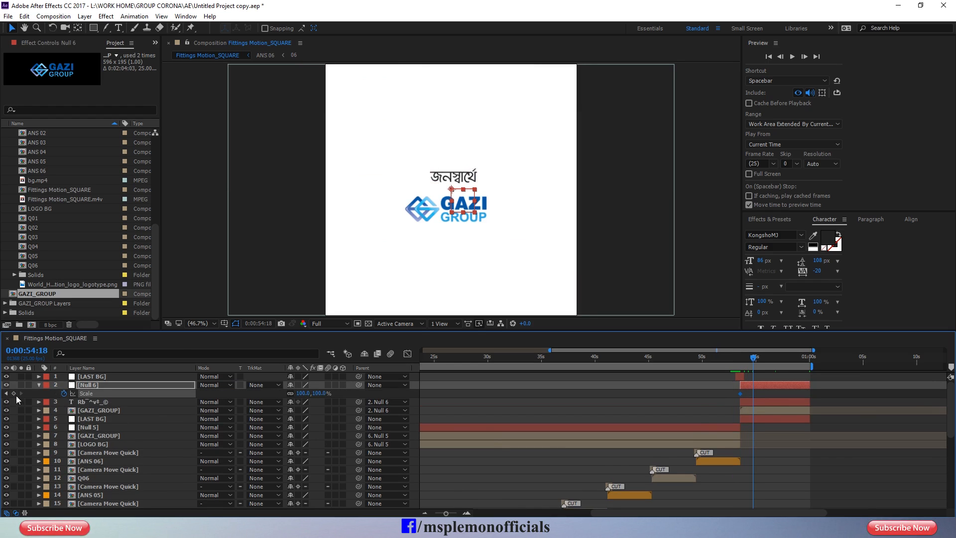
{"action": "key", "text": "j"}
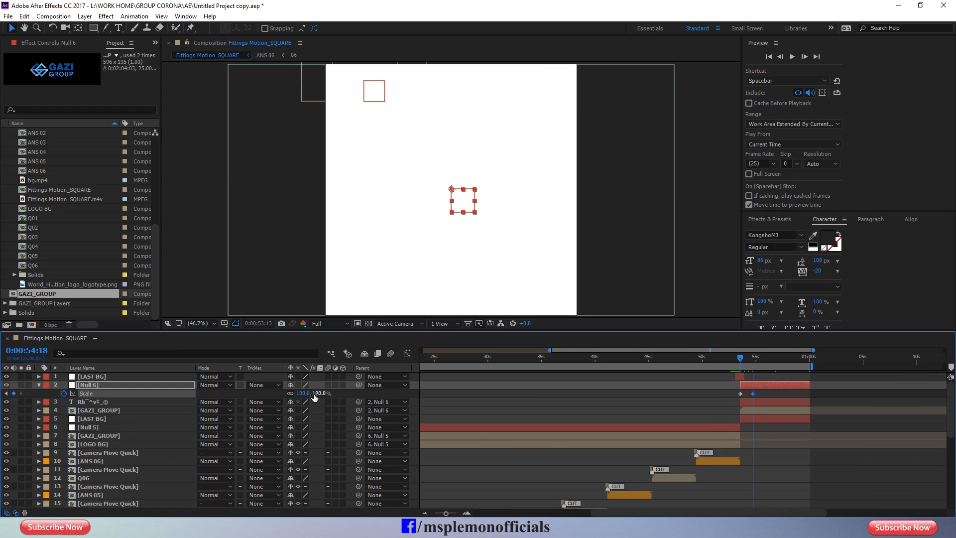
Apply Easy Ease to Null 6's two Scale keyframes and reshape their speed graph into an early peak with a long ease-out.
{"action": "left_click_drag", "start_coordinate": [760, 398], "coordinate": [735, 395]}
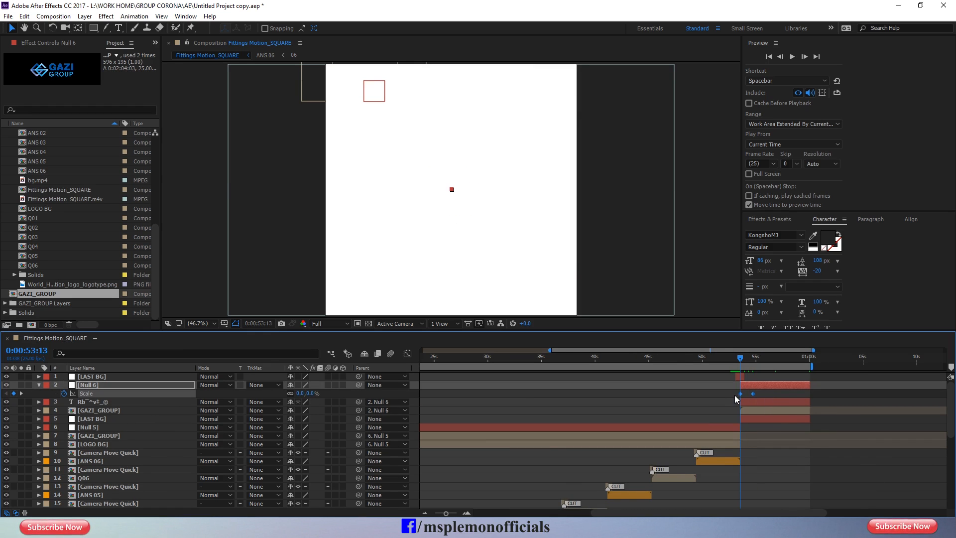
{"action": "left_click", "coordinate": [406, 354]}
{"action": "key", "text": "equal"}
{"action": "key", "text": "equal"}
{"action": "key", "text": "equal"}
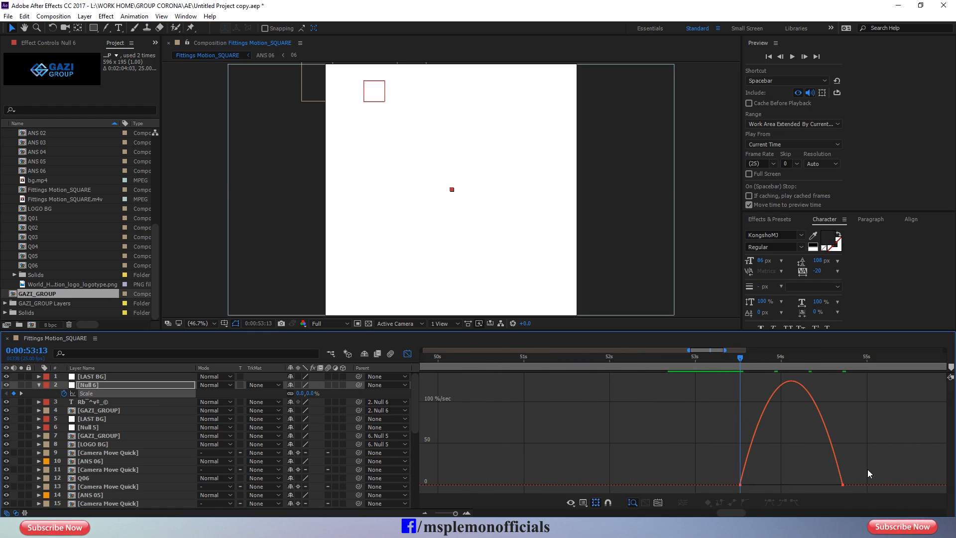
{"action": "left_click_drag", "start_coordinate": [867, 469], "coordinate": [793, 485]}
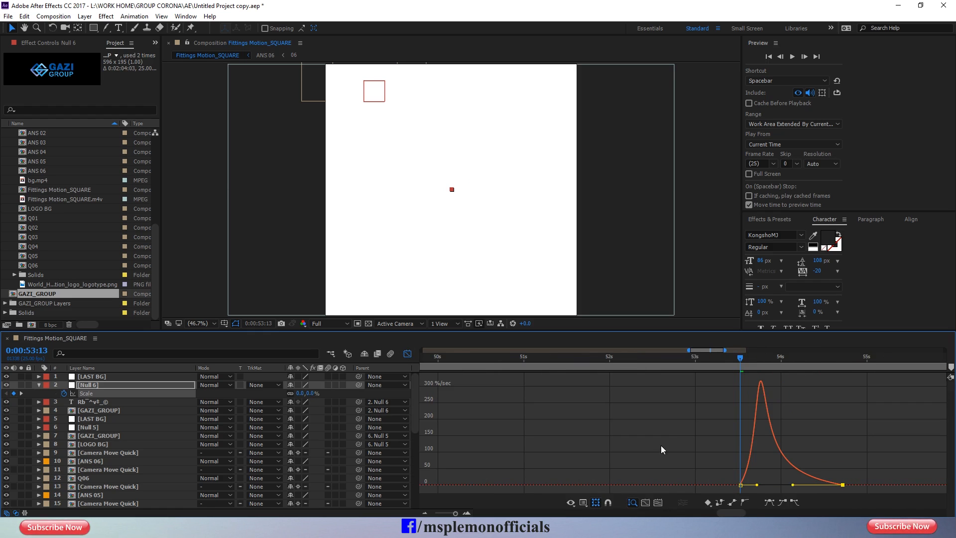
{"action": "left_click", "coordinate": [408, 354]}
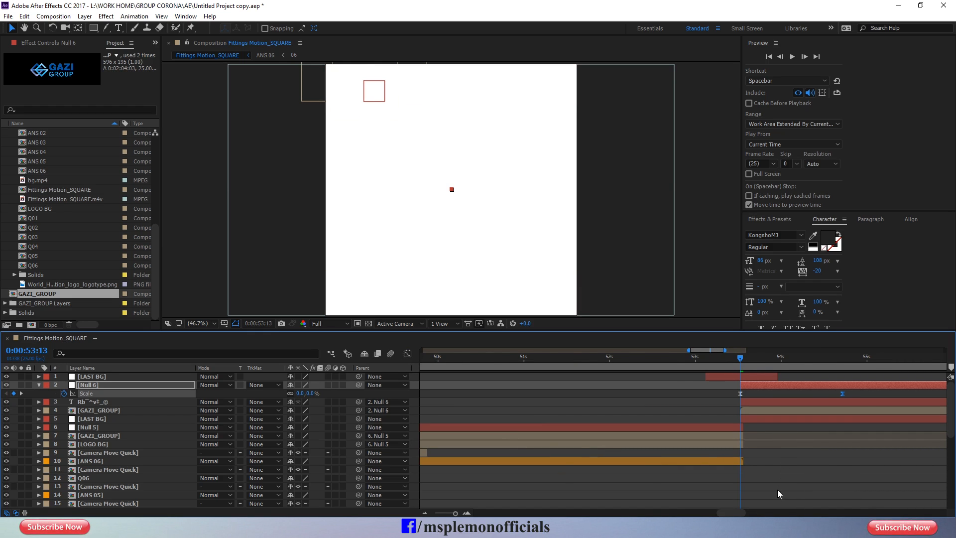
Add a third Scale keyframe of 111% to Null 6 at 0:01:00:01.
{"action": "key", "text": "minus"}
{"action": "key", "text": "minus"}
{"action": "key", "text": "End"}
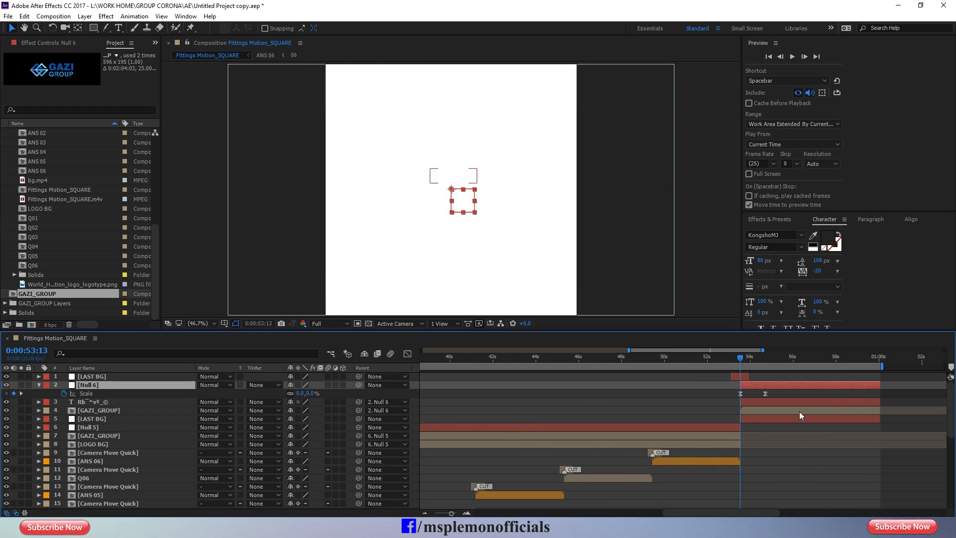
{"action": "left_click_drag", "start_coordinate": [321, 394], "coordinate": [329, 397]}
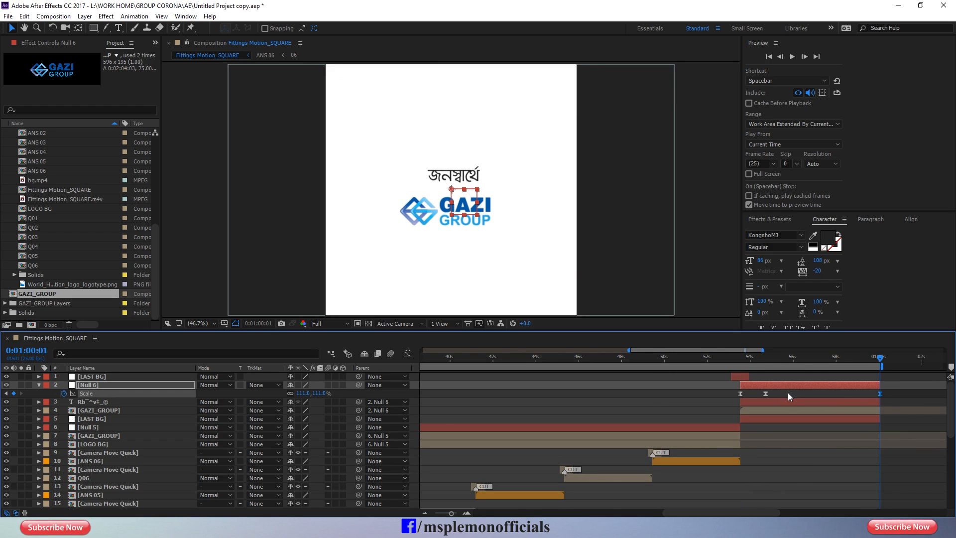
Preview the closing scene's logo and text scaling from 0:00:53:12.
{"action": "key", "text": "u"}
{"action": "left_click", "coordinate": [740, 358]}
{"action": "key", "text": "space"}
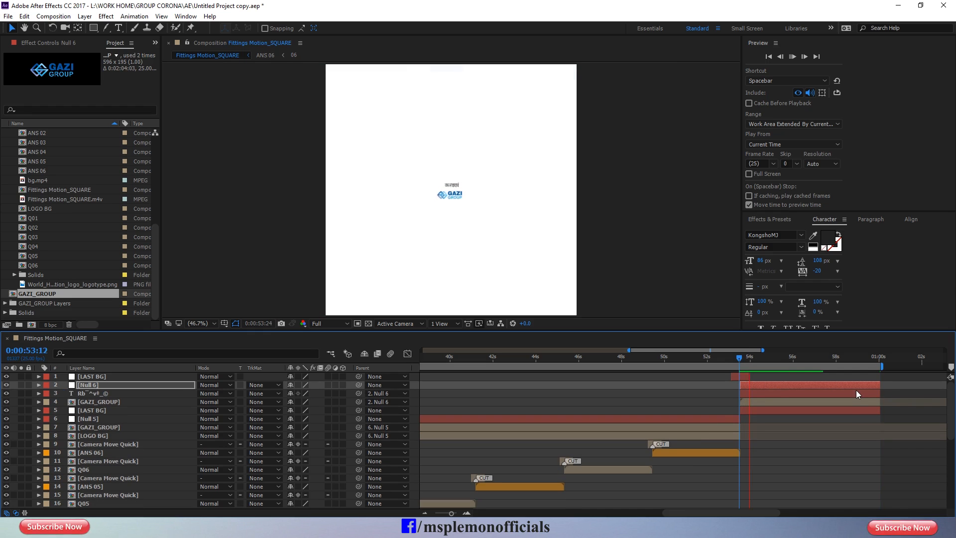
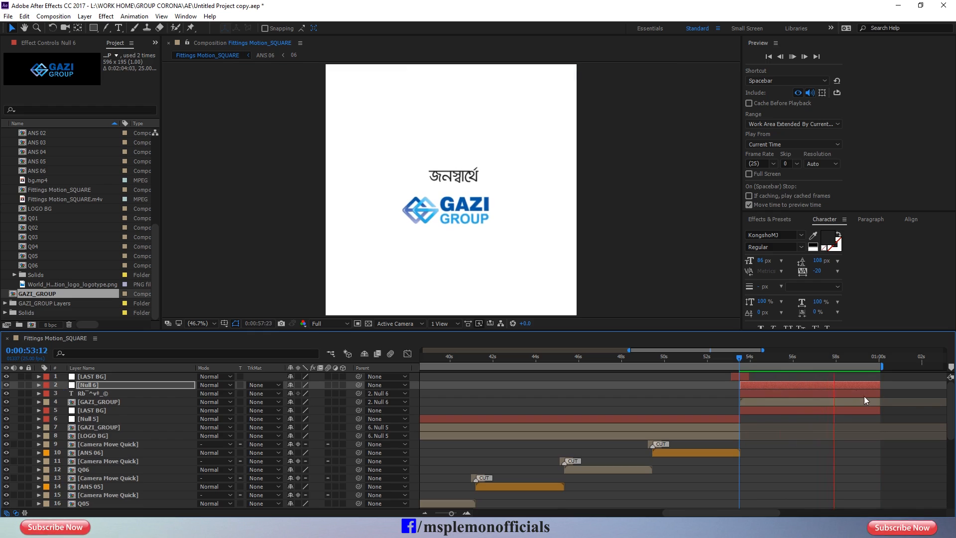
{"action": "key", "text": "space"}
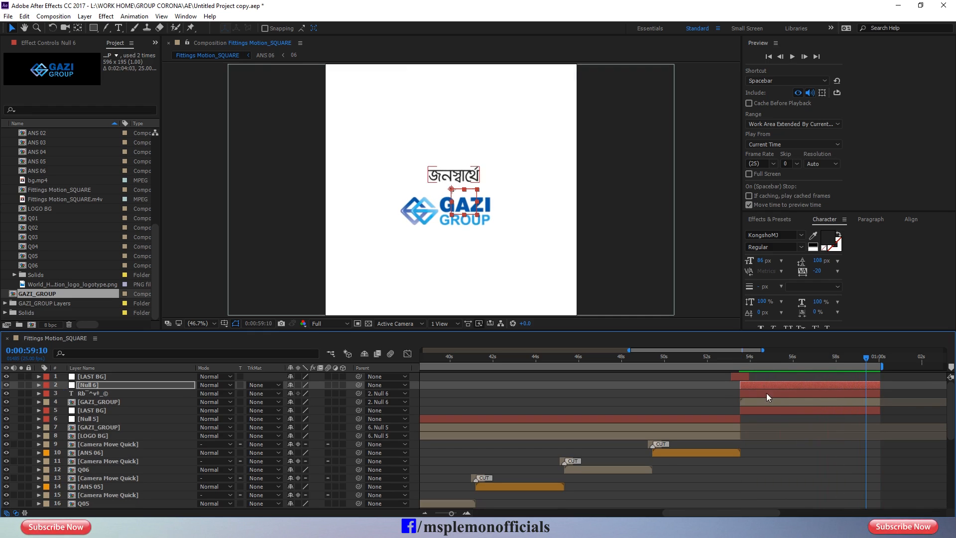
Adjust the easing at Null 6's second Scale keyframe in the speed graph.
{"action": "key", "text": "s"}
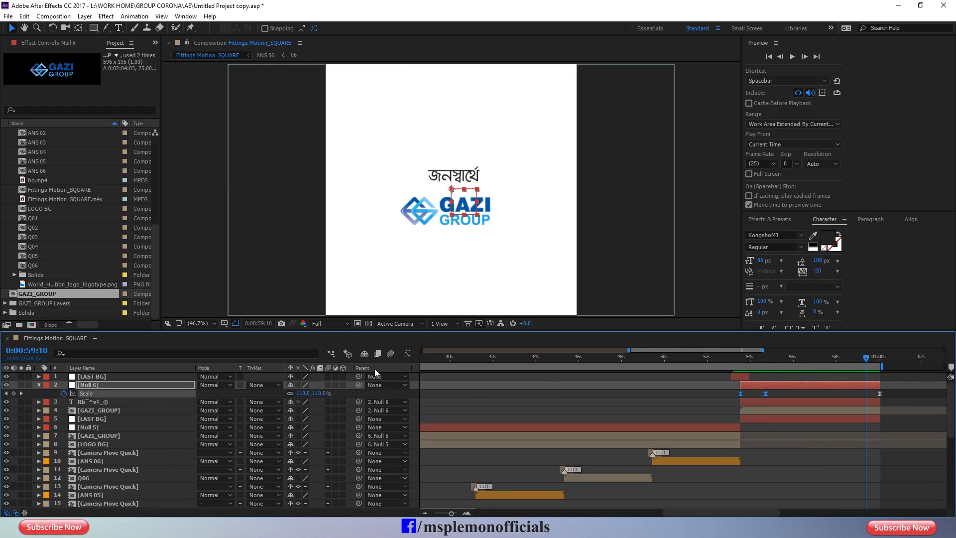
{"action": "left_click", "coordinate": [407, 354]}
{"action": "left_click_drag", "start_coordinate": [769, 485], "coordinate": [753, 485]}
{"action": "left_click", "coordinate": [892, 470]}
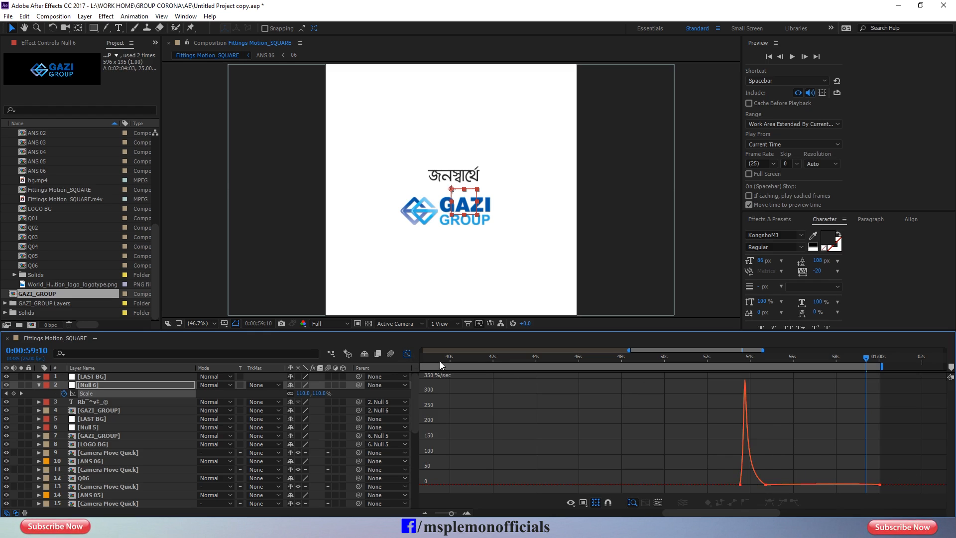
{"action": "left_click", "coordinate": [407, 354]}
Set Null 6's Scale keyframe at 0:01:00:01 to 118%.
{"action": "left_click", "coordinate": [738, 361]}
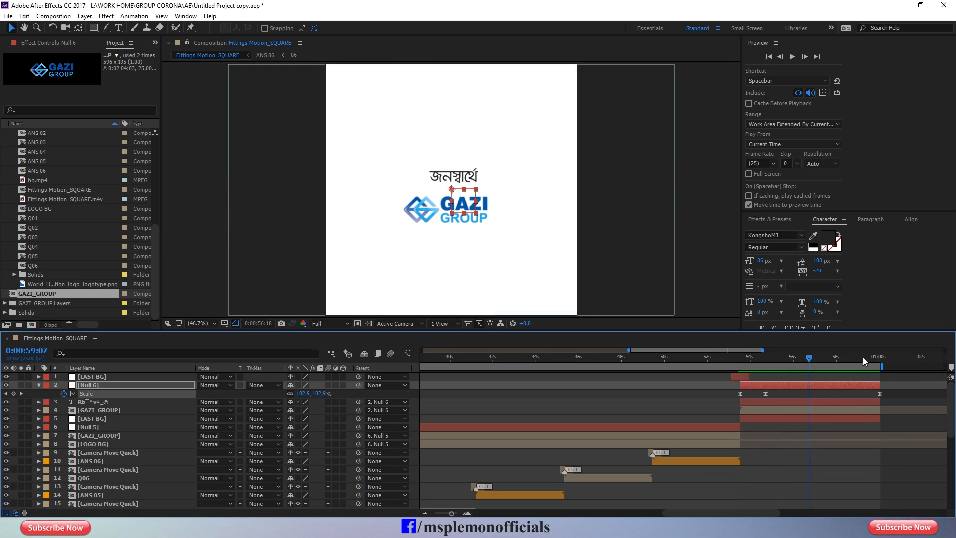
{"action": "left_click", "coordinate": [878, 361]}
{"action": "left_click_drag", "start_coordinate": [317, 396], "coordinate": [324, 396]}
Nudge the closing Bengali text layer slightly to the right above the logo.
{"action": "left_click", "coordinate": [805, 402]}
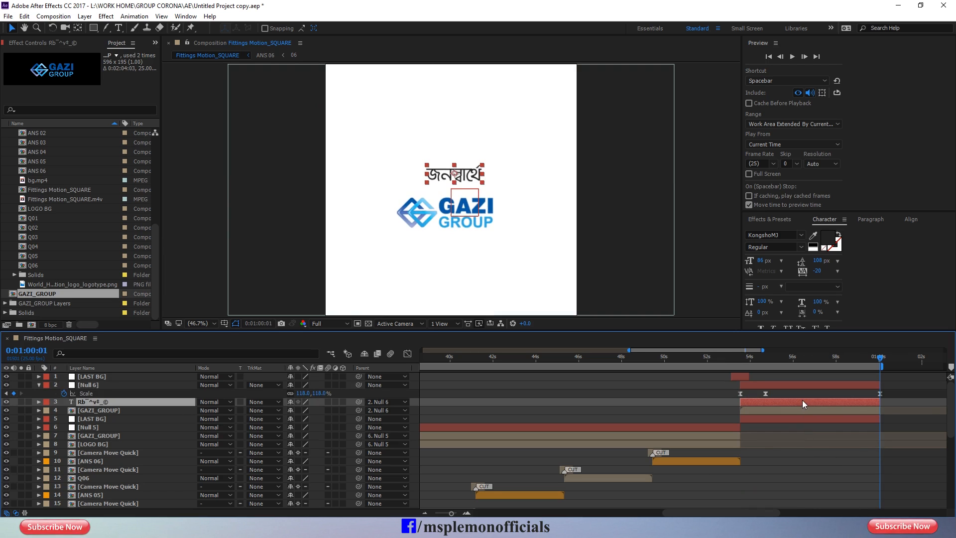
{"action": "key", "text": "Right"}
{"action": "key", "text": "Right"}
{"action": "key", "text": "Right"}
{"action": "key", "text": "Right"}
{"action": "key", "text": "Right"}
{"action": "key", "text": "Right"}
{"action": "key", "text": "Right"}
{"action": "key", "text": "Right"}
{"action": "key", "text": "Right"}
{"action": "key", "text": "Right"}
{"action": "key", "text": "F2"}
{"action": "left_click", "coordinate": [824, 404]}
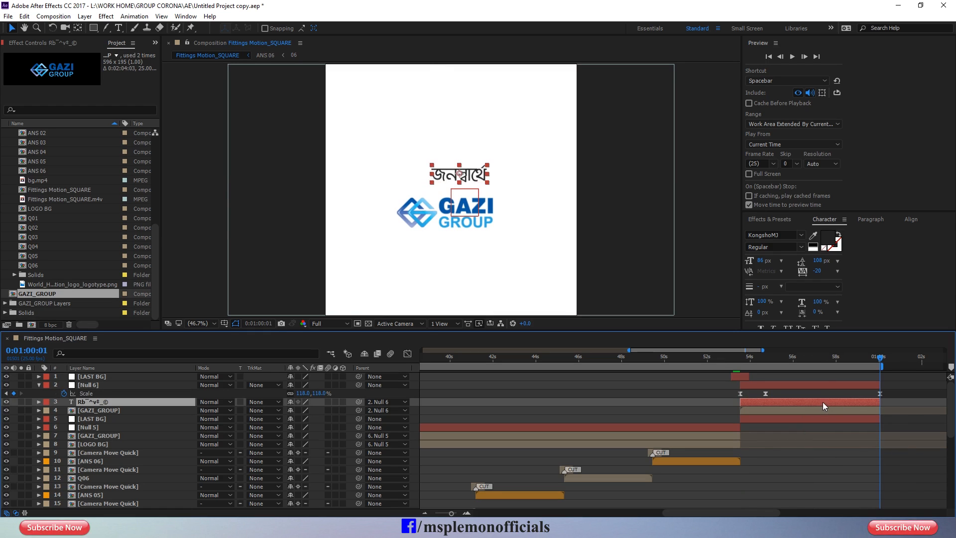
Nudge the closing text left onto the vertical centre mark of the Title/Action Safe overlay, and hide the overlay.
{"action": "left_click", "coordinate": [912, 219]}
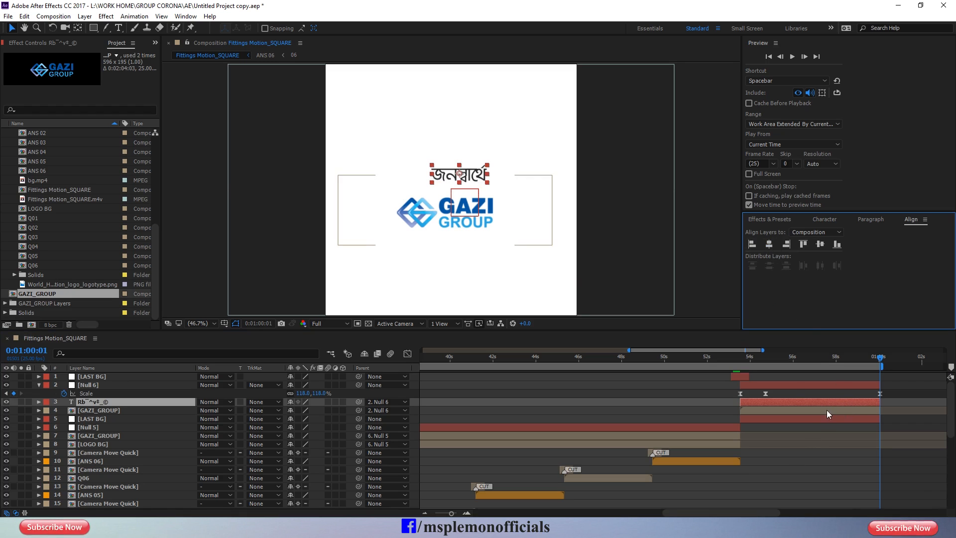
{"action": "left_click", "coordinate": [224, 323]}
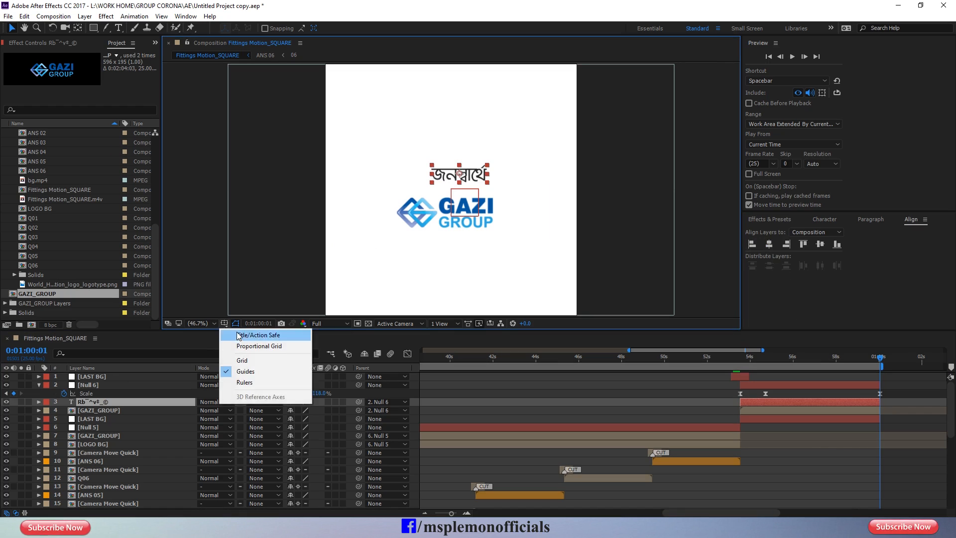
{"action": "left_click", "coordinate": [239, 334]}
{"action": "key", "text": "Return"}
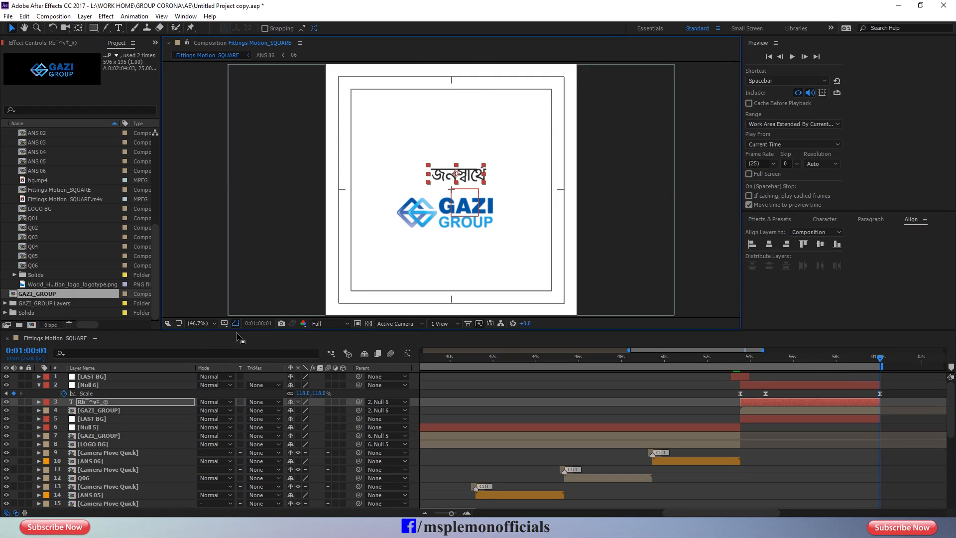
{"action": "key", "text": "Left"}
{"action": "key", "text": "Left"}
{"action": "key", "text": "Left"}
{"action": "key", "text": "Left"}
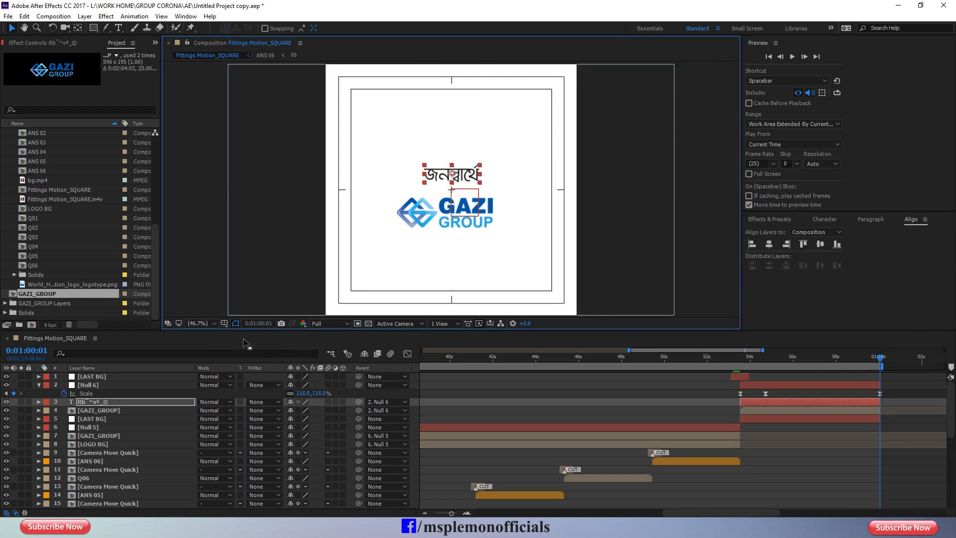
{"action": "left_click", "coordinate": [224, 323]}
{"action": "left_click", "coordinate": [239, 334]}
{"action": "left_click", "coordinate": [837, 461]}
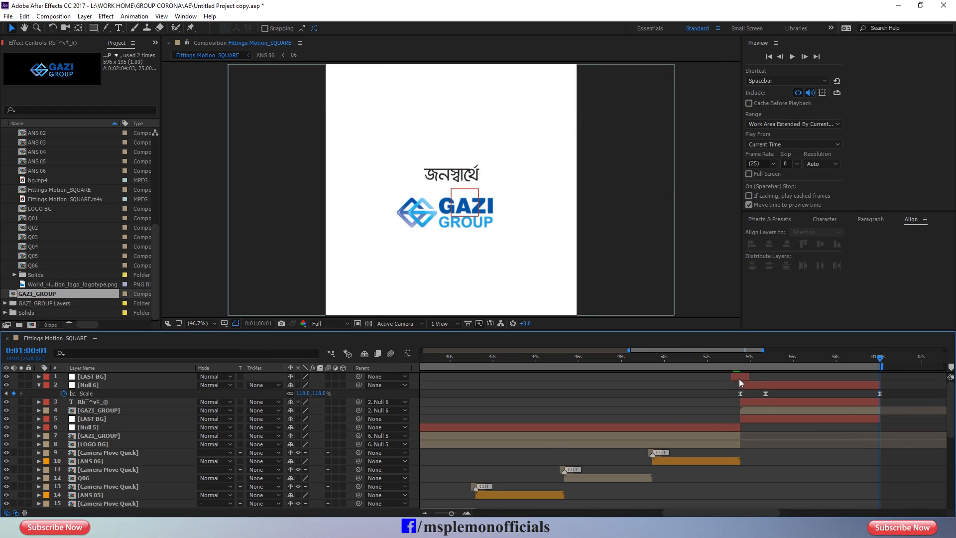
Save the project and set the composition's preview resolution to Quarter.
{"action": "left_click", "coordinate": [40, 387]}
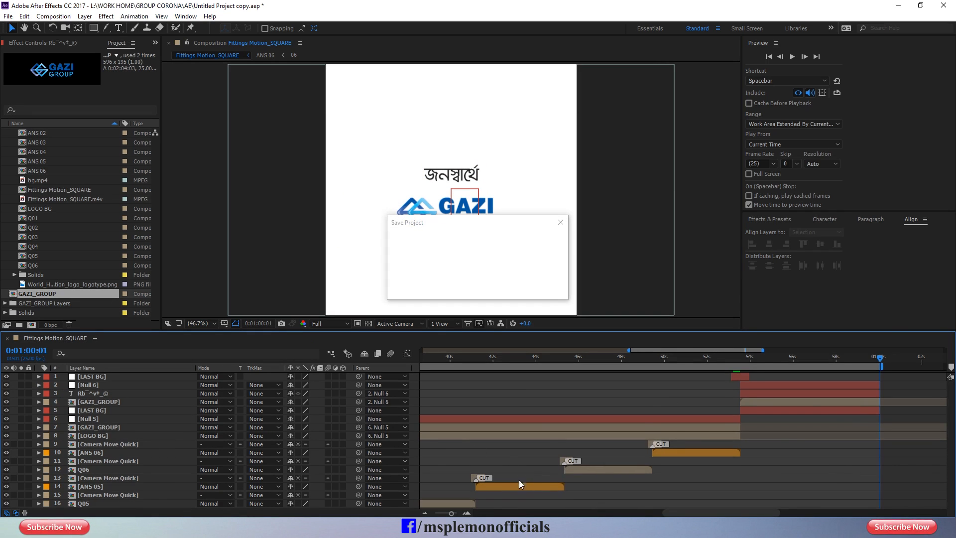
{"action": "key", "text": "semicolon"}
{"action": "key", "text": "minus"}
{"action": "key", "text": "minus"}
{"action": "left_click", "coordinate": [480, 356]}
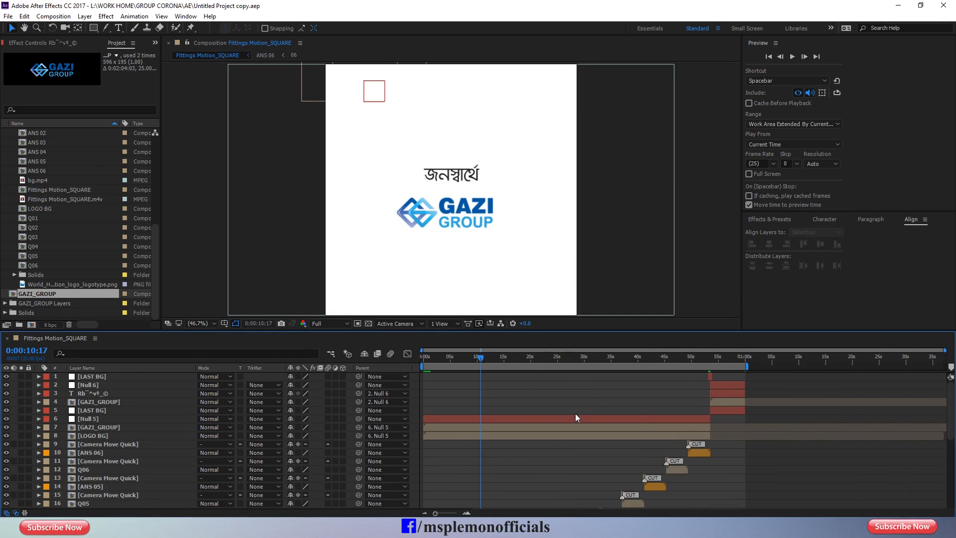
{"action": "scroll", "coordinate": [575, 413], "scroll_direction": "down", "scroll_amount": 6}
{"action": "scroll", "coordinate": [633, 461], "scroll_direction": "down", "scroll_amount": 1}
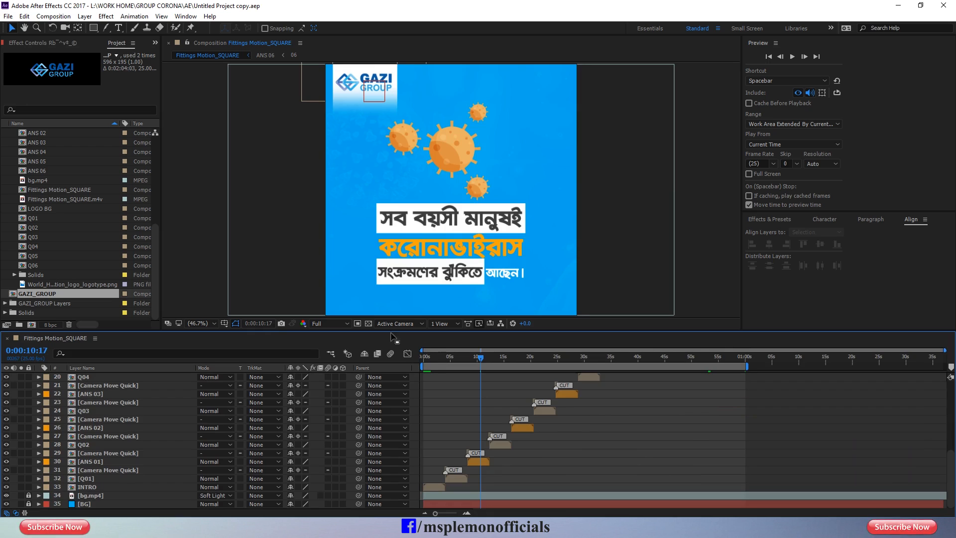
{"action": "left_click", "coordinate": [329, 324]}
{"action": "left_click", "coordinate": [338, 384]}
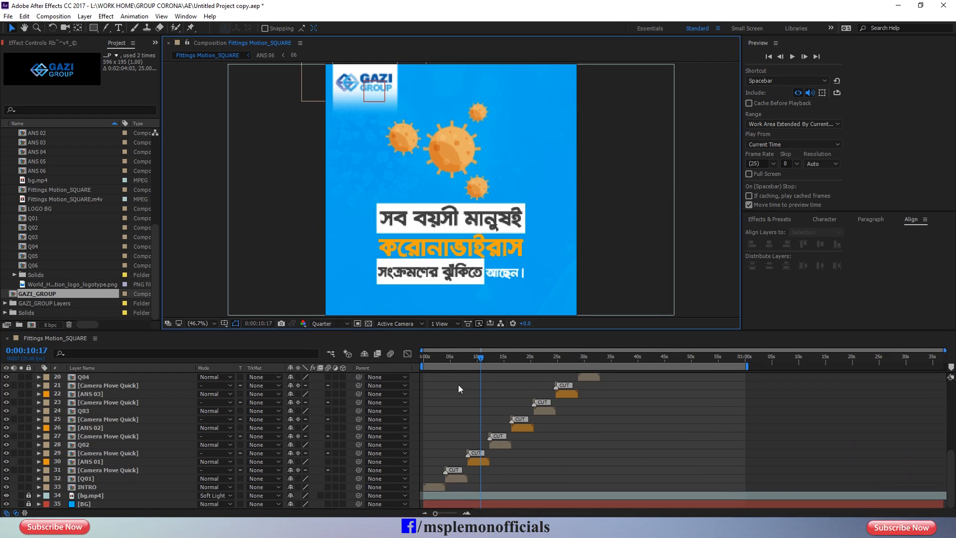
Preview the first question and answer scenes from 0:00:05:21, and continue the playback from 0:00:12:13.
{"action": "left_click", "coordinate": [456, 357]}
{"action": "key", "text": "space"}
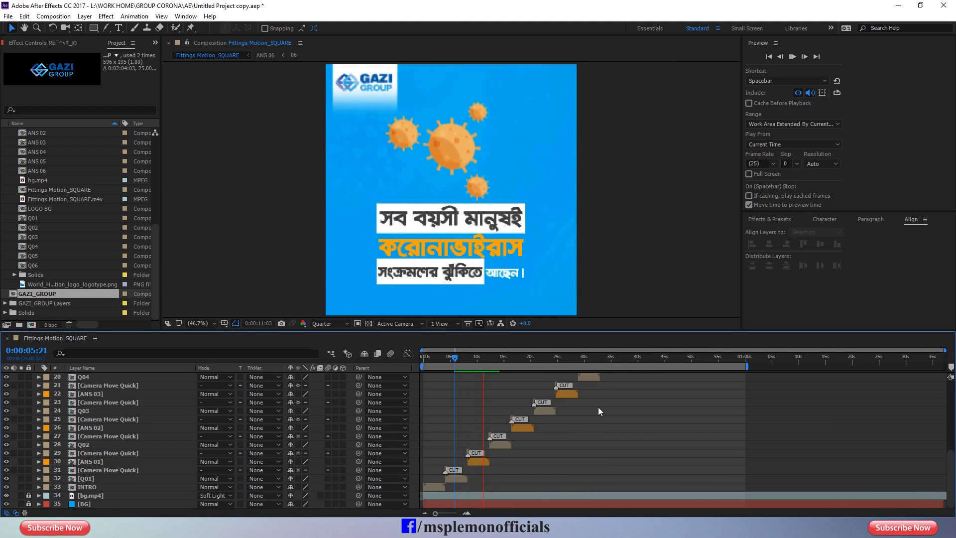
{"action": "key", "text": "space"}
{"action": "key", "text": "equal"}
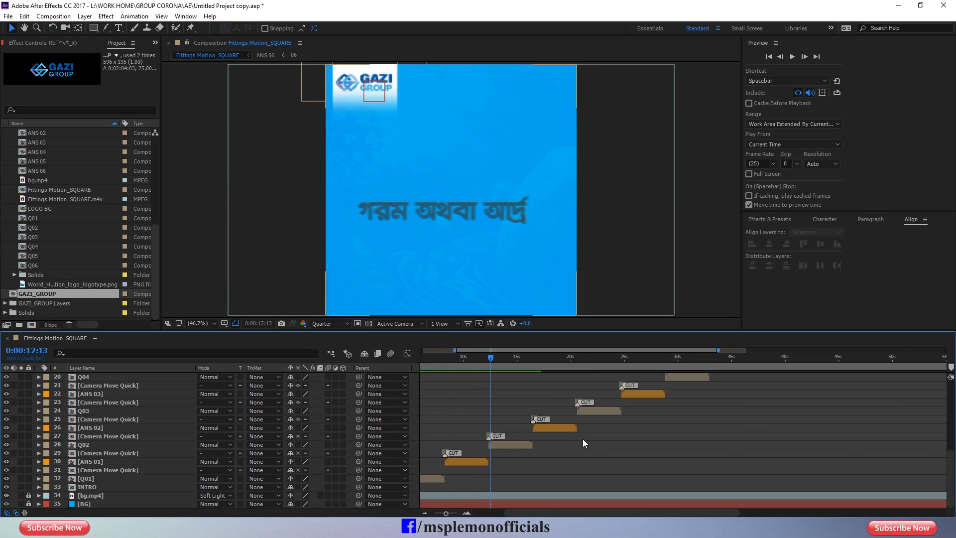
{"action": "key", "text": "space"}
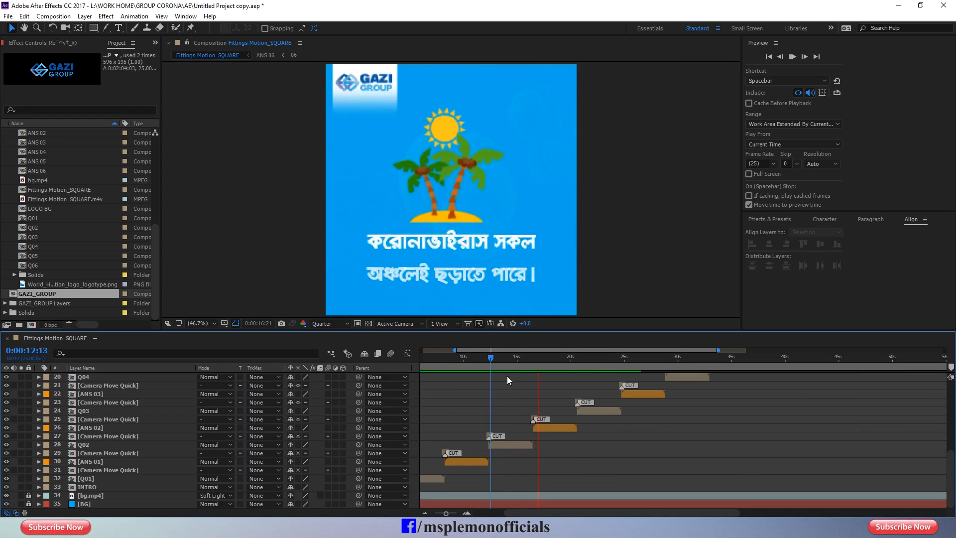
Change the fill of the numeral text layer 1 in the Q01 composition to white, and return to the main composition.
{"action": "left_click", "coordinate": [461, 363]}
{"action": "left_click_drag", "start_coordinate": [461, 363], "coordinate": [495, 385]}
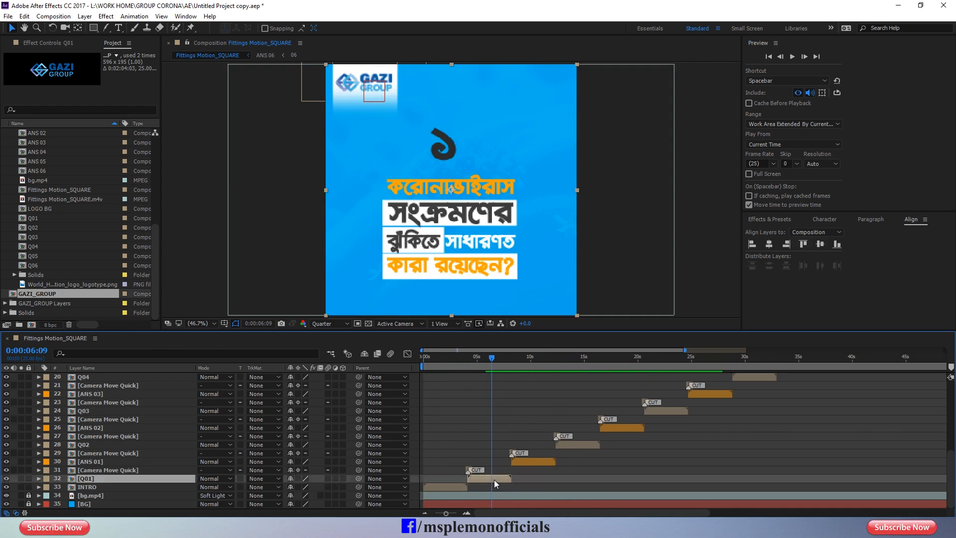
{"action": "double_click", "coordinate": [494, 479]}
{"action": "double_click", "coordinate": [620, 377]}
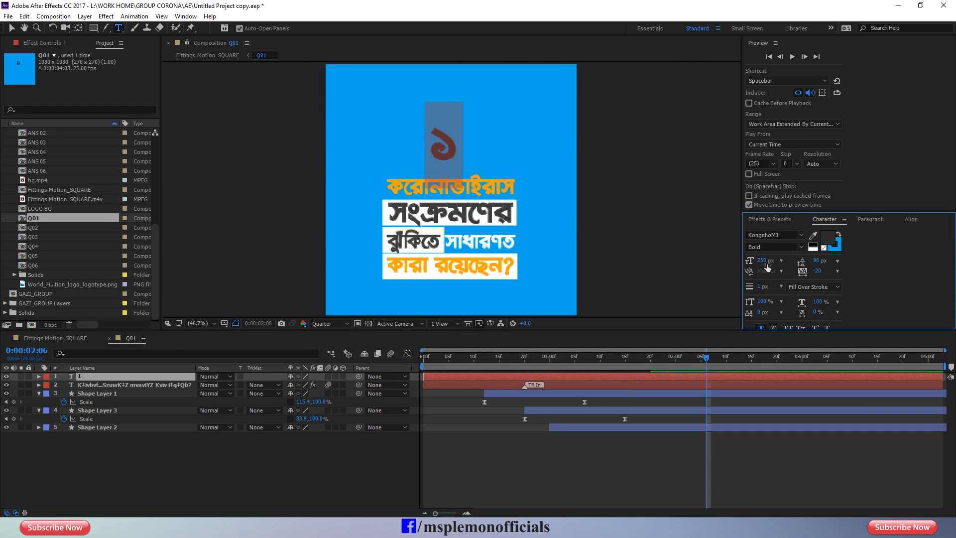
{"action": "left_click", "coordinate": [813, 244]}
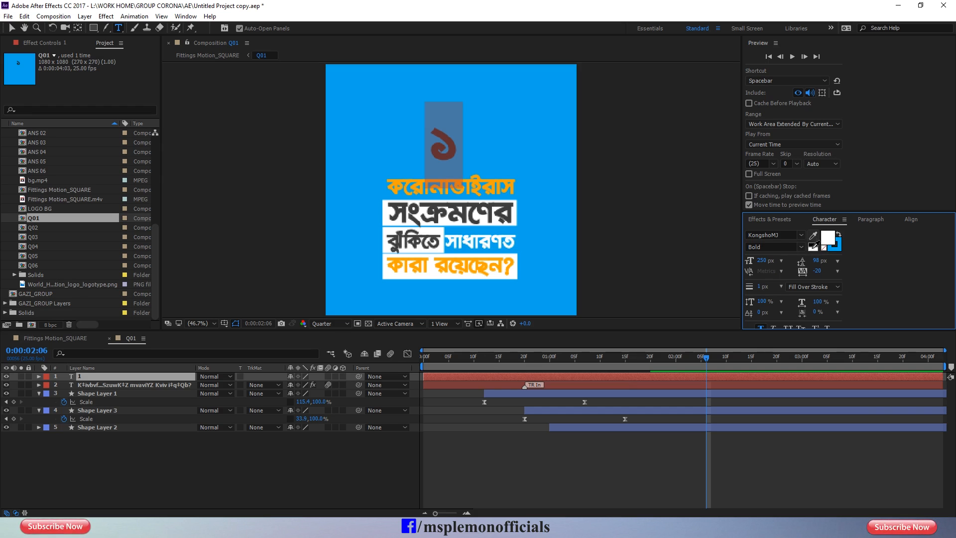
{"action": "left_click", "coordinate": [495, 471]}
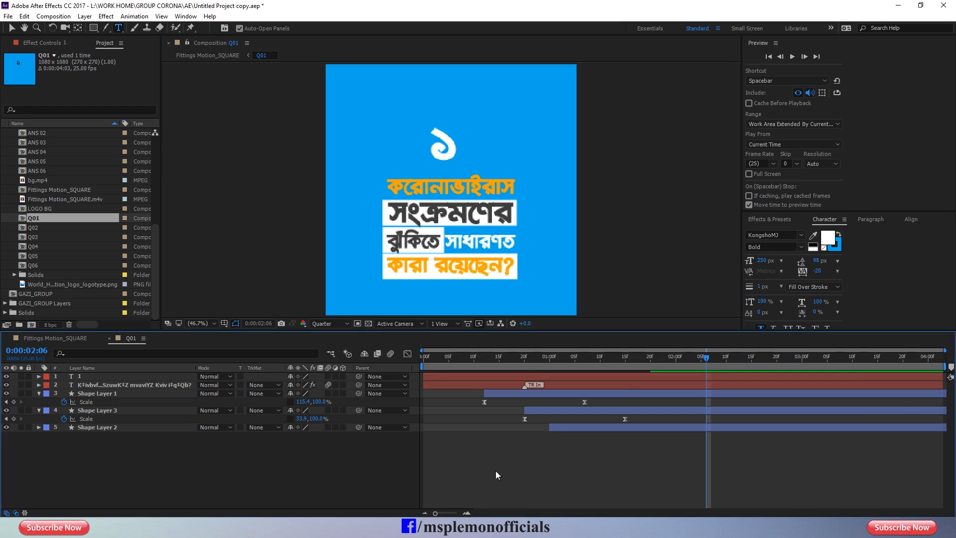
{"action": "left_click", "coordinate": [109, 338]}
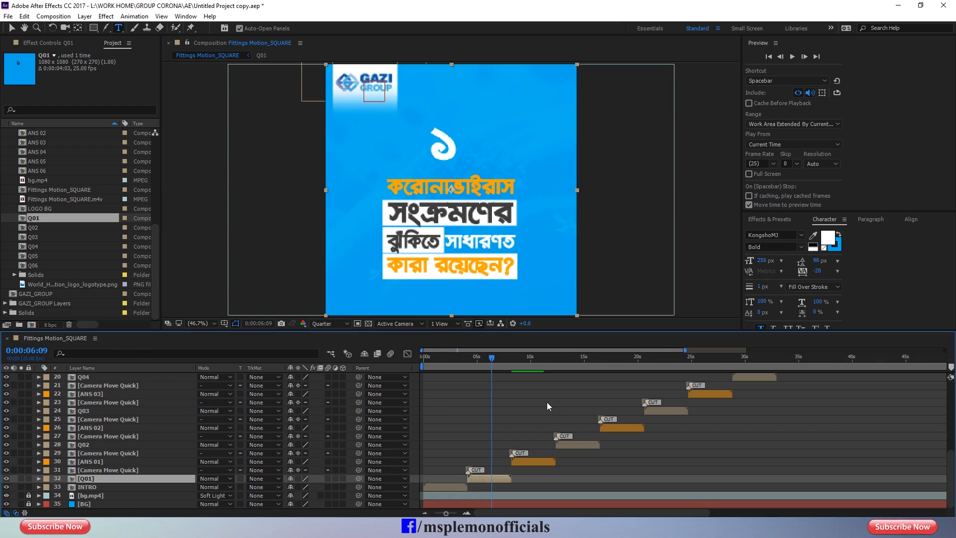
Change the fill of the numeral text layer 2 in the Q02 composition to white, and return to the main composition.
{"action": "left_click_drag", "start_coordinate": [525, 361], "coordinate": [583, 369]}
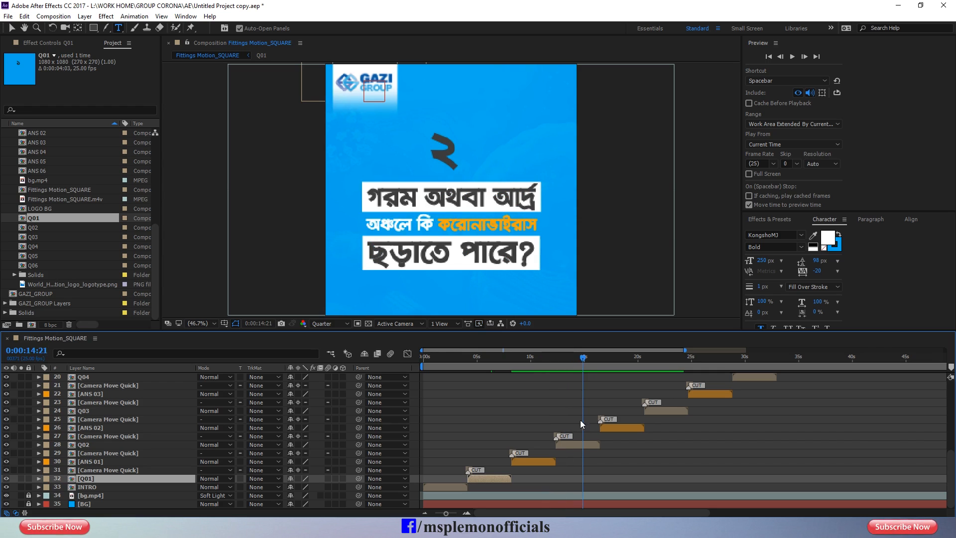
{"action": "double_click", "coordinate": [587, 446]}
{"action": "left_click", "coordinate": [623, 378]}
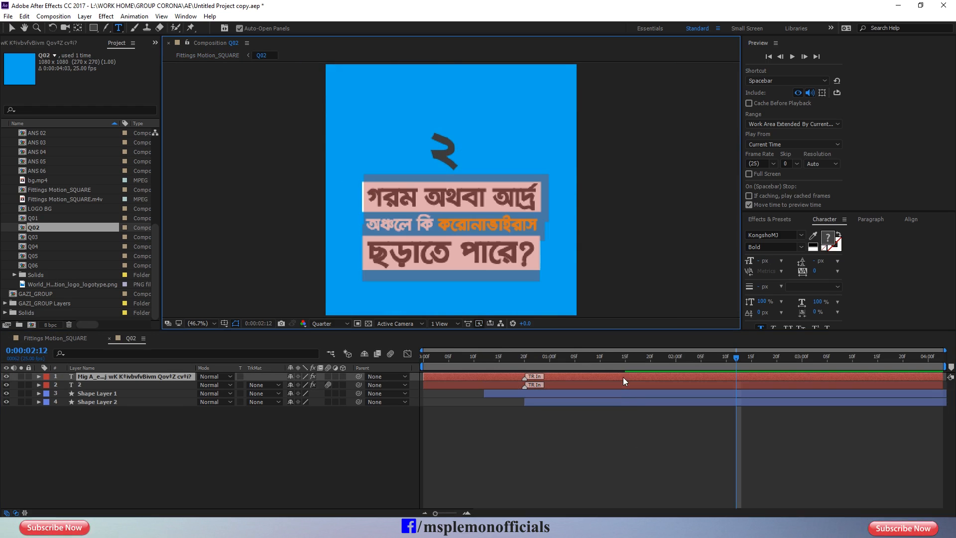
{"action": "left_click", "coordinate": [673, 384]}
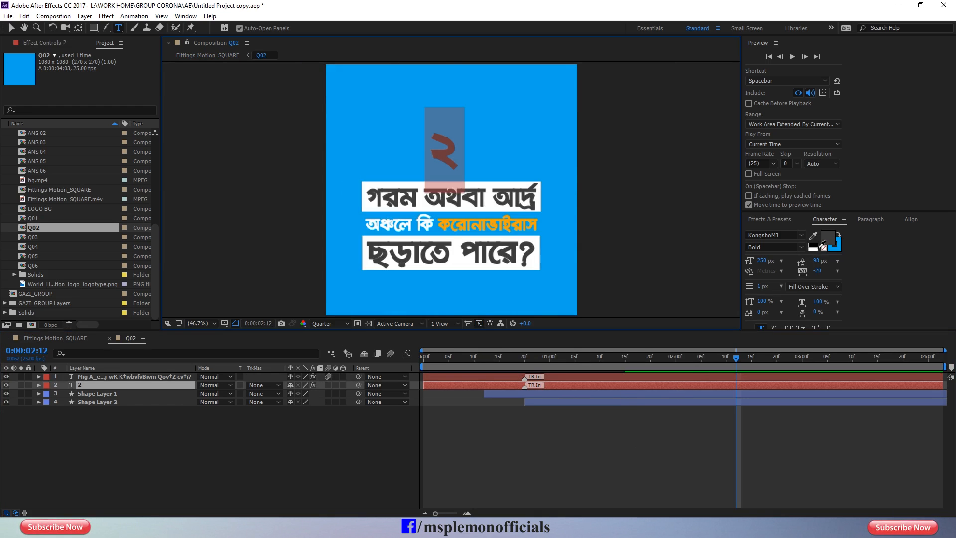
{"action": "left_click", "coordinate": [814, 243]}
{"action": "left_click", "coordinate": [596, 448]}
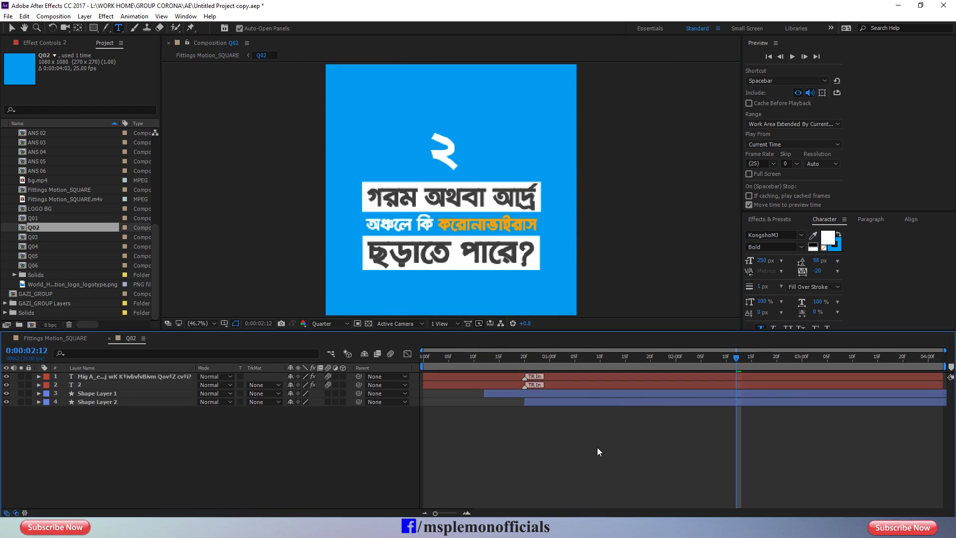
{"action": "left_click", "coordinate": [109, 339]}
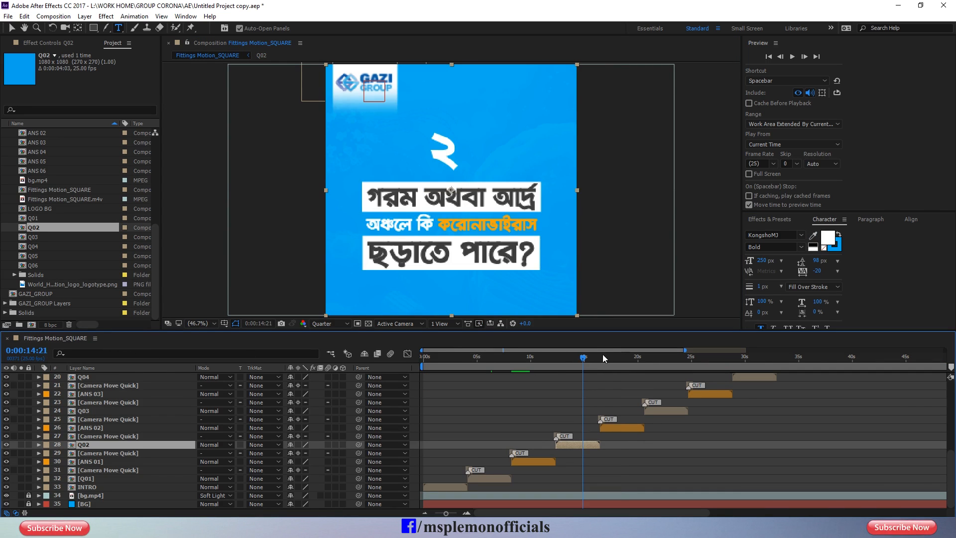
Open the ANS 02 composition and check its answer text and palm tree illustration layers.
{"action": "left_click_drag", "start_coordinate": [604, 357], "coordinate": [624, 357]}
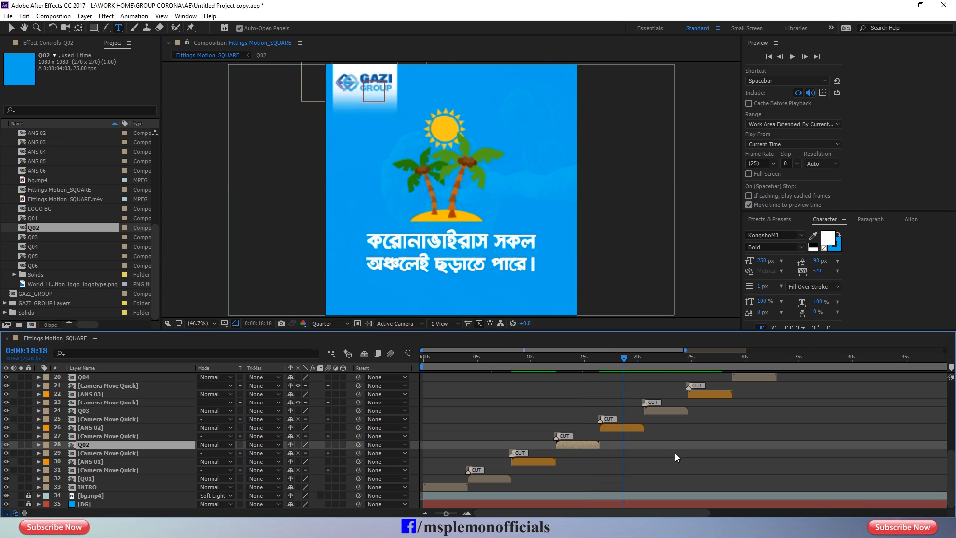
{"action": "double_click", "coordinate": [622, 428]}
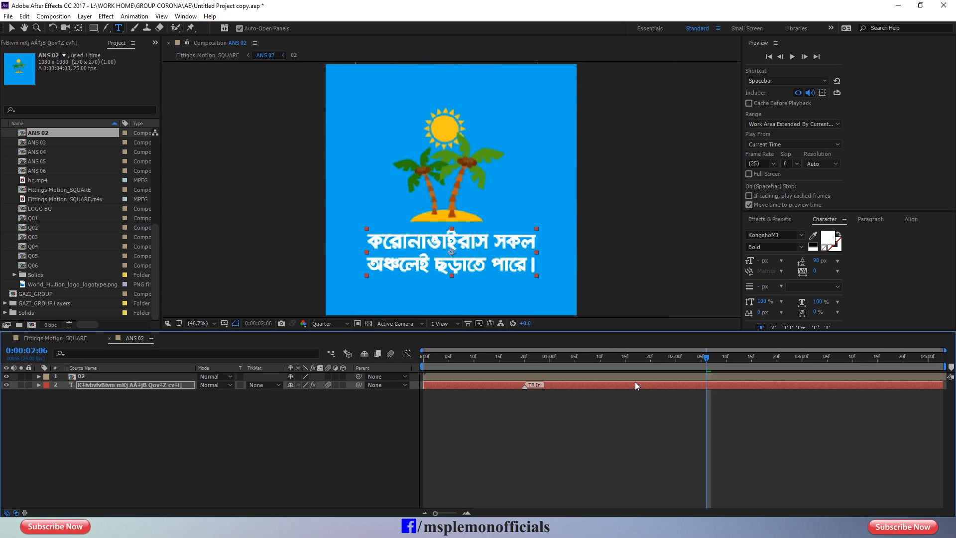
{"action": "left_click", "coordinate": [633, 376]}
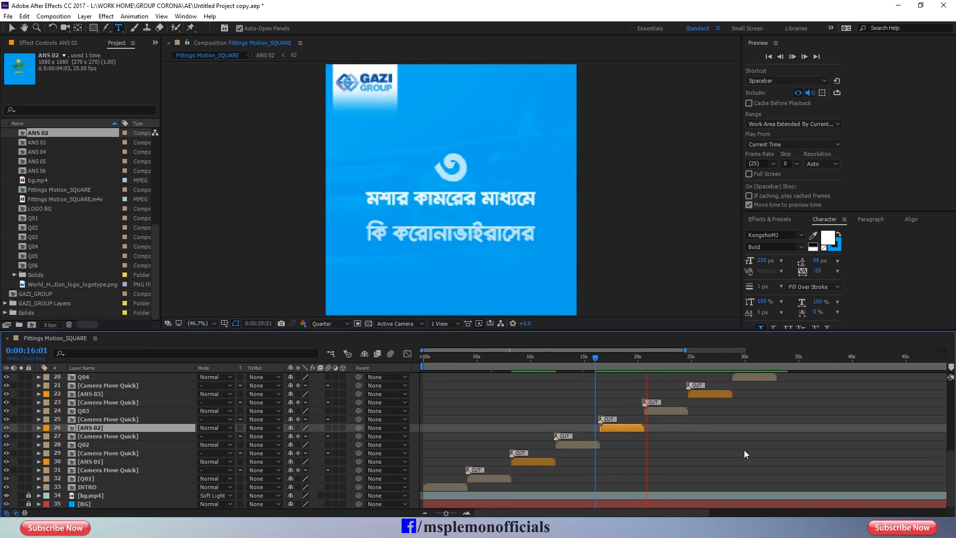
In the ANS 02 composition, fill the word করোনাভাইরাস with the yellow sampled from the sun illustration.
{"action": "left_click_drag", "start_coordinate": [721, 357], "coordinate": [614, 393]}
{"action": "left_click", "coordinate": [702, 380]}
{"action": "left_click", "coordinate": [620, 428]}
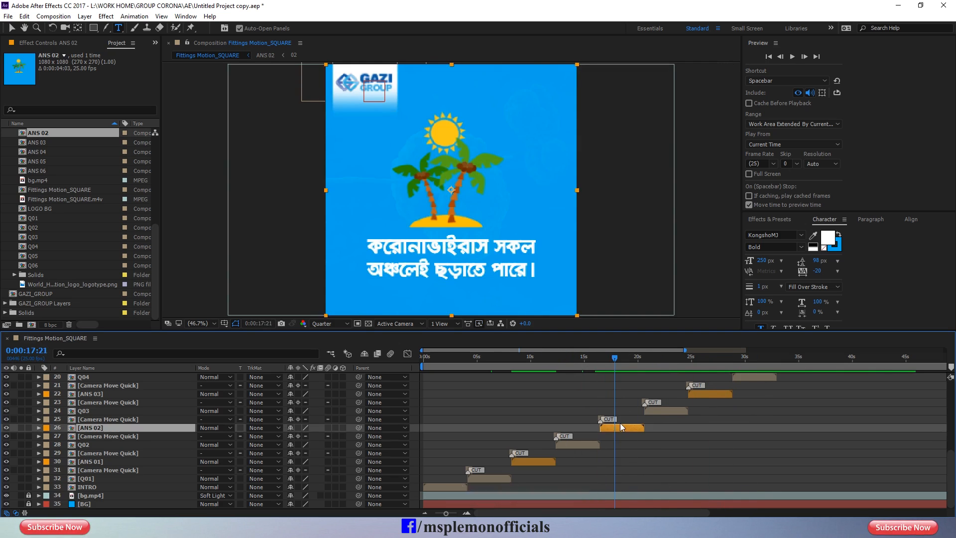
{"action": "left_click", "coordinate": [622, 358]}
{"action": "double_click", "coordinate": [627, 428]}
{"action": "double_click", "coordinate": [627, 385]}
{"action": "left_click", "coordinate": [813, 236]}
{"action": "left_click", "coordinate": [445, 133]}
Fill the remaining words of the ANS 02 answer text with dark grey, and return to the main composition.
{"action": "left_click_drag", "start_coordinate": [367, 247], "coordinate": [541, 273]}
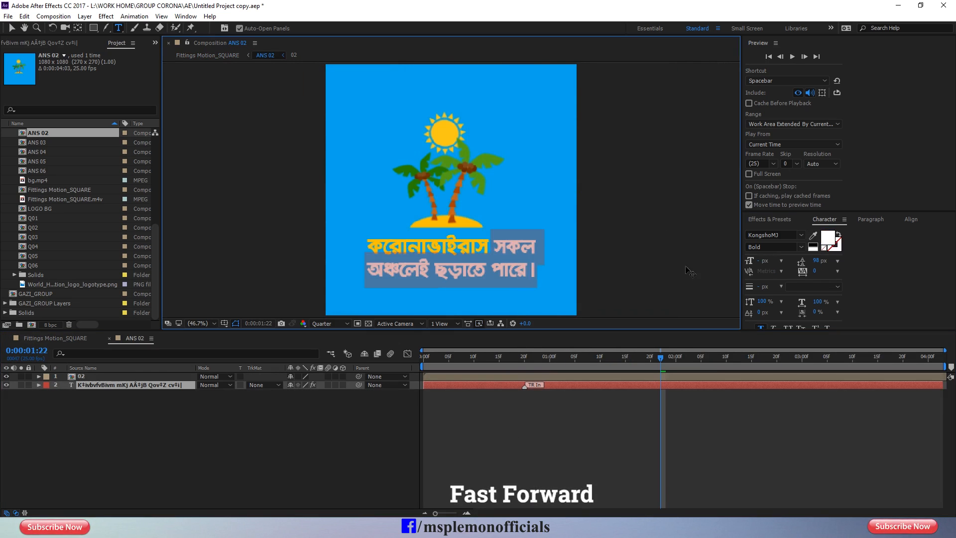
{"action": "left_click", "coordinate": [828, 238]}
{"action": "left_click", "coordinate": [16, 118]}
{"action": "left_click", "coordinate": [231, 26]}
{"action": "left_click", "coordinate": [150, 428]}
{"action": "key", "text": "v"}
{"action": "left_click", "coordinate": [109, 339]}
In the Q03 composition, fill the question's first line and the closing words হতে পারে? with dark grey.
{"action": "left_click_drag", "start_coordinate": [622, 357], "coordinate": [668, 360]}
{"action": "double_click", "coordinate": [665, 411]}
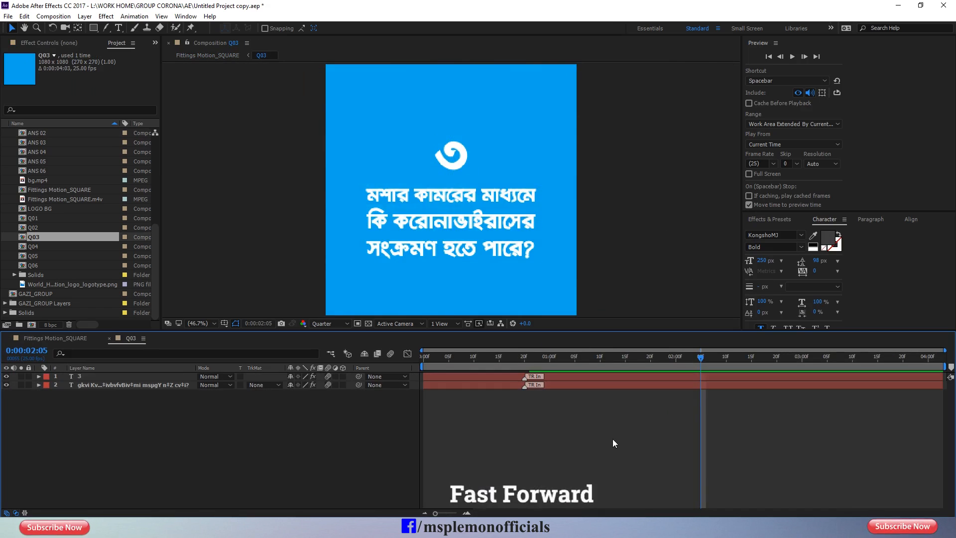
{"action": "double_click", "coordinate": [601, 385]}
{"action": "left_click_drag", "start_coordinate": [368, 196], "coordinate": [539, 197]}
{"action": "left_click", "coordinate": [828, 238]}
{"action": "left_click", "coordinate": [16, 119]}
{"action": "left_click", "coordinate": [230, 27]}
{"action": "left_click_drag", "start_coordinate": [442, 249], "coordinate": [537, 250]}
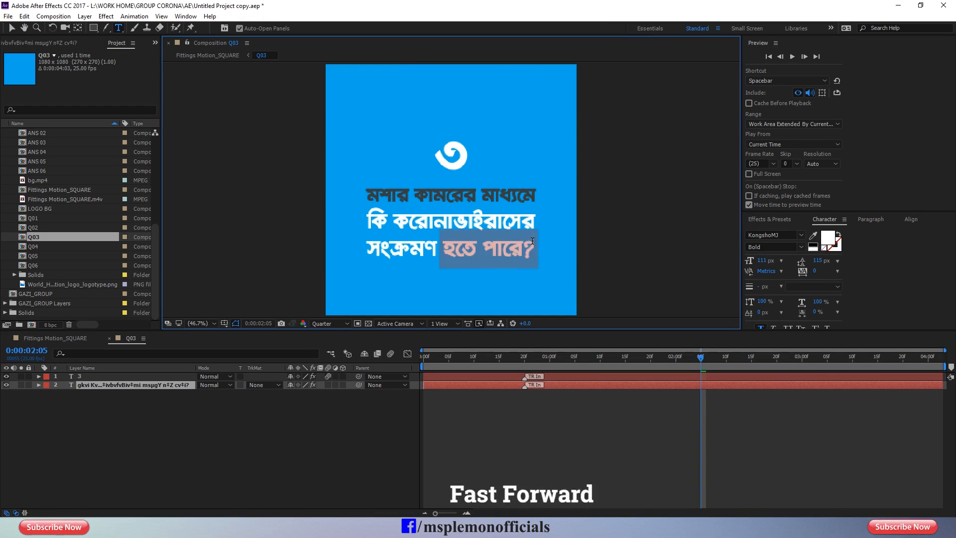
{"action": "left_click", "coordinate": [828, 237]}
{"action": "left_click", "coordinate": [16, 118]}
{"action": "left_click", "coordinate": [230, 27]}
Fill the word করোনাভাইরাসের in Q03 with the yellow sampled from the ANS 02 sun, and return to the main composition.
{"action": "left_click", "coordinate": [56, 339]}
{"action": "left_click", "coordinate": [628, 358]}
{"action": "left_click", "coordinate": [814, 236]}
{"action": "left_click", "coordinate": [445, 133]}
{"action": "left_click", "coordinate": [130, 339]}
{"action": "left_click_drag", "start_coordinate": [394, 222], "coordinate": [536, 222]}
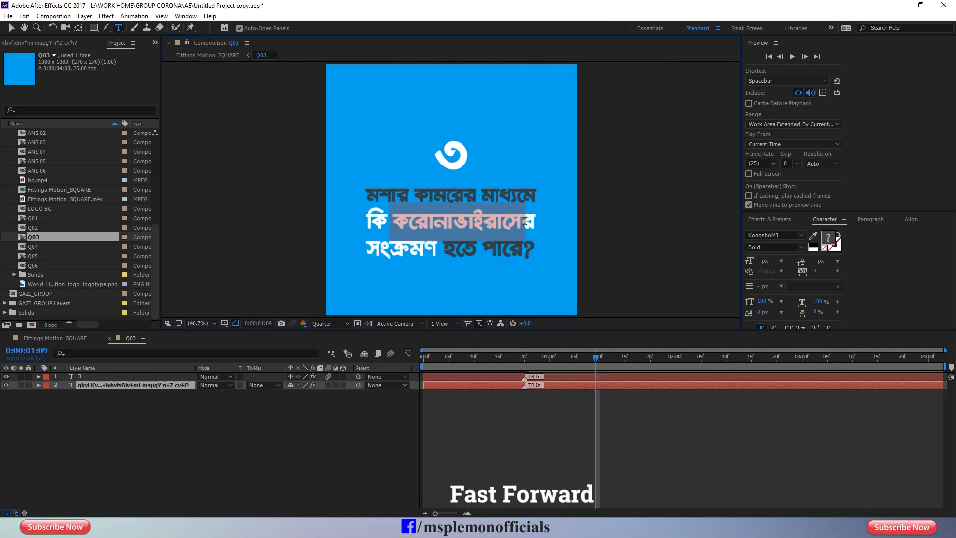
{"action": "left_click", "coordinate": [828, 238]}
{"action": "left_click", "coordinate": [231, 27]}
{"action": "left_click", "coordinate": [109, 339]}
In the ANS 03 composition, fill the word করোনাভাইরাস in the answer text with yellow.
{"action": "left_click", "coordinate": [712, 358]}
{"action": "double_click", "coordinate": [711, 394]}
{"action": "left_click_drag", "start_coordinate": [366, 242], "coordinate": [537, 268]}
{"action": "left_click", "coordinate": [828, 238]}
{"action": "left_click", "coordinate": [230, 26]}
Fill the third line of the ANS 03 answer and the words পাওয়া যায়নি with dark grey 3F3F3F, and return to the main composition.
{"action": "left_click", "coordinate": [402, 270]}
{"action": "left_click", "coordinate": [828, 238]}
{"action": "left_click", "coordinate": [15, 120]}
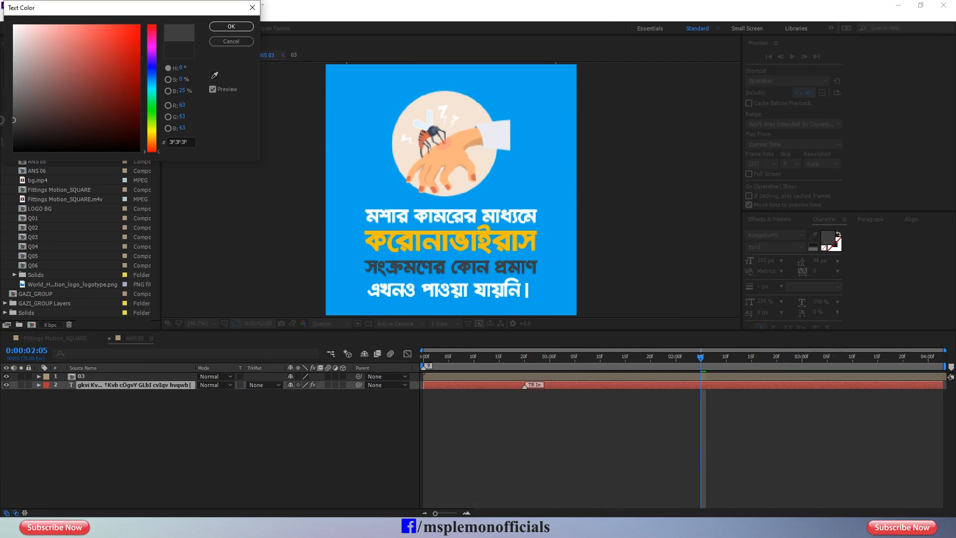
{"action": "left_click", "coordinate": [230, 27]}
{"action": "left_click_drag", "start_coordinate": [419, 290], "coordinate": [530, 291]}
{"action": "left_click", "coordinate": [828, 238]}
{"action": "left_click", "coordinate": [230, 26]}
{"action": "left_click", "coordinate": [109, 339]}
In the Q04 composition, fill the question's first and last lines with dark grey and the word করোনাভাইরাস with yellow.
{"action": "double_click", "coordinate": [625, 402]}
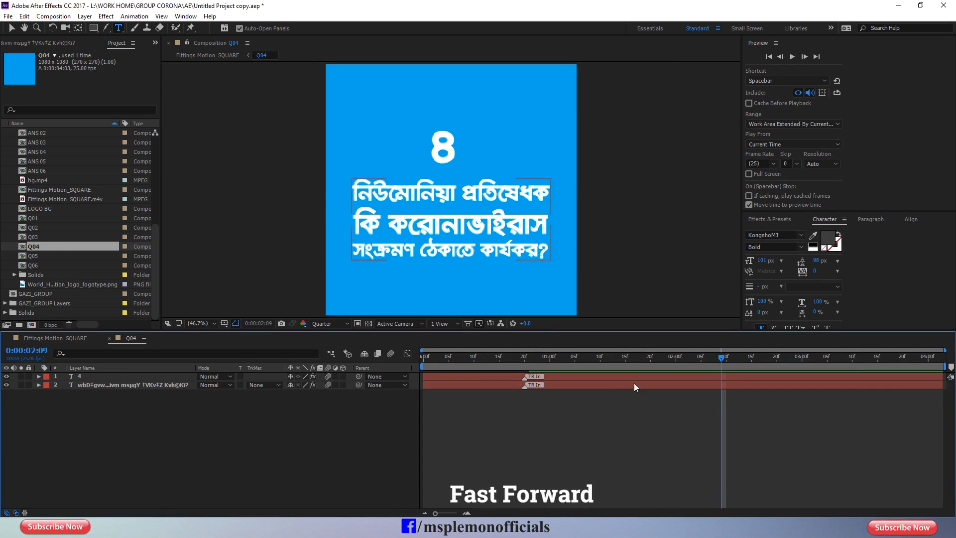
{"action": "left_click_drag", "start_coordinate": [352, 192], "coordinate": [550, 192]}
{"action": "left_click", "coordinate": [828, 237]}
{"action": "left_click", "coordinate": [231, 27]}
{"action": "left_click_drag", "start_coordinate": [353, 250], "coordinate": [549, 250]}
{"action": "left_click", "coordinate": [828, 238]}
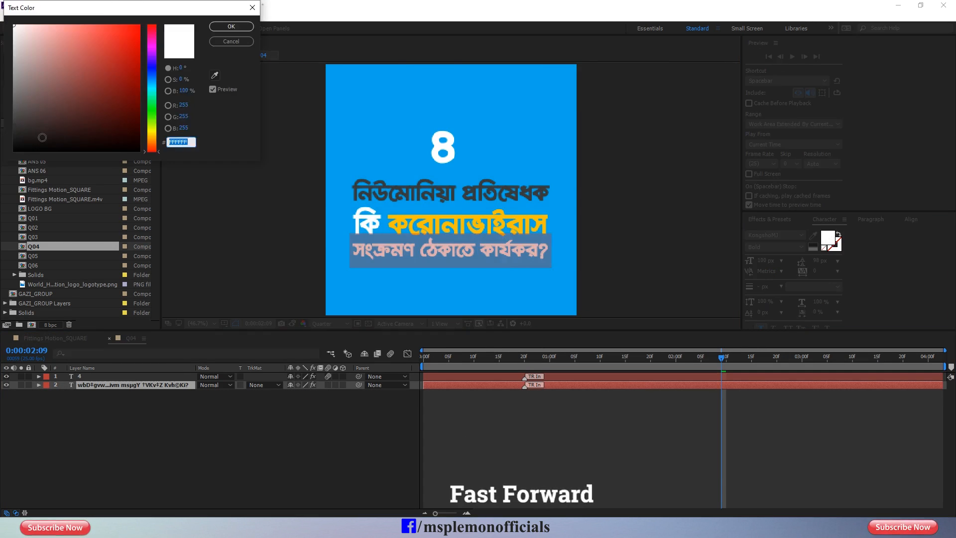
{"action": "left_click", "coordinate": [231, 26]}
{"action": "left_click", "coordinate": [109, 338]}
In the ANS 04 composition, recolour the first two lines of the answer text, and return to the main composition.
{"action": "double_click", "coordinate": [677, 439]}
{"action": "left_click_drag", "start_coordinate": [356, 226], "coordinate": [546, 225]}
{"action": "left_click", "coordinate": [828, 238]}
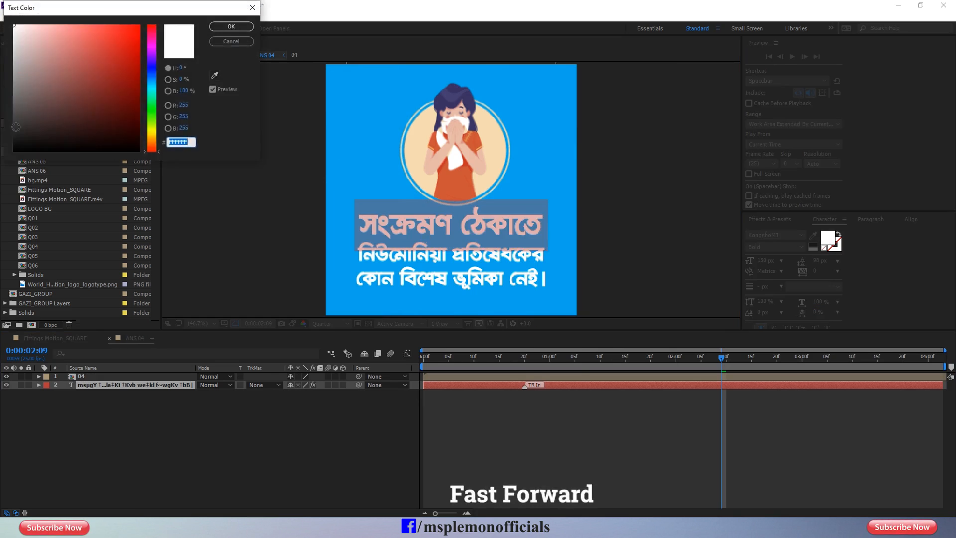
{"action": "left_click", "coordinate": [230, 27]}
{"action": "left_click_drag", "start_coordinate": [356, 252], "coordinate": [546, 252]}
{"action": "left_click", "coordinate": [109, 339]}
In the Q05 composition, remove the extra space in the third line and fill the word করোনাভাইরাসের with yellow.
{"action": "double_click", "coordinate": [407, 235]}
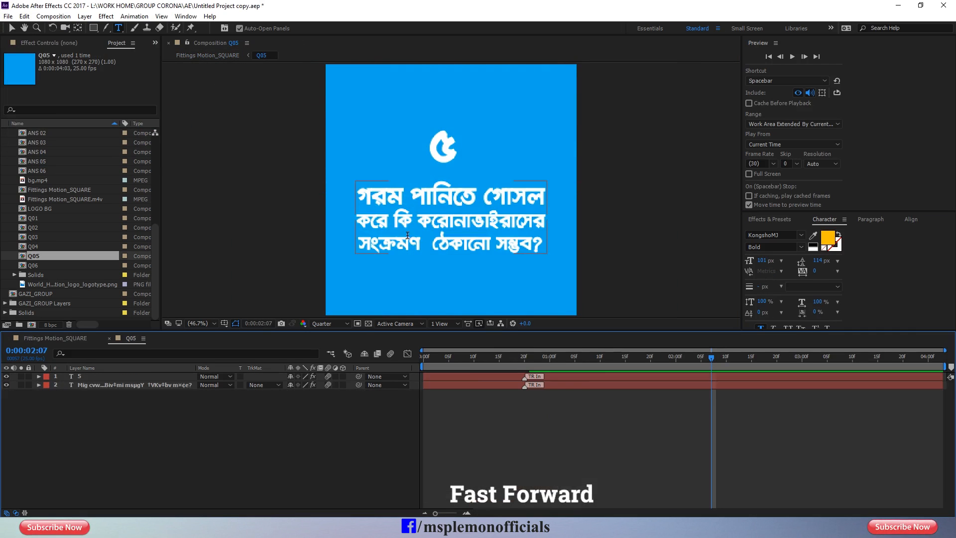
{"action": "left_click_drag", "start_coordinate": [356, 244], "coordinate": [493, 244]}
{"action": "left_click_drag", "start_coordinate": [416, 222], "coordinate": [548, 222]}
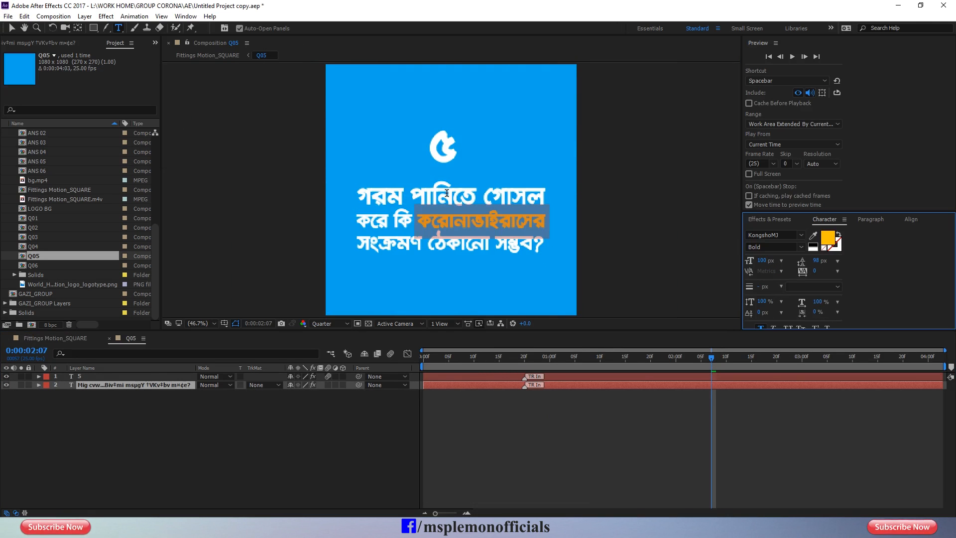
Fill the third line of the Q05 question text with dark grey, and return to the main composition.
{"action": "left_click_drag", "start_coordinate": [356, 244], "coordinate": [546, 244]}
{"action": "left_click", "coordinate": [828, 238]}
{"action": "left_click", "coordinate": [230, 26]}
{"action": "left_click", "coordinate": [109, 339]}
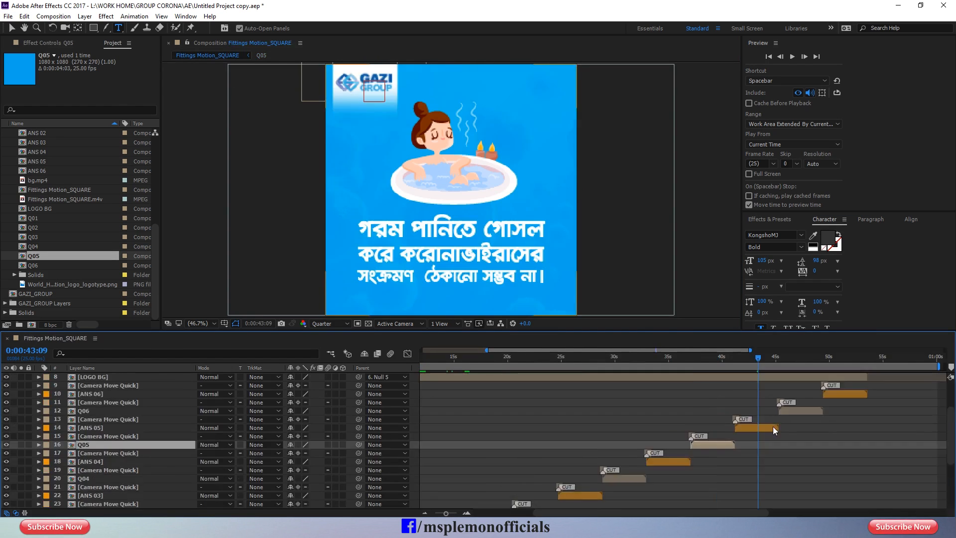
In the ANS 05 composition, remove the extra space and adjust the leading in the third line, and enable motion blur on the text layer.
{"action": "double_click", "coordinate": [773, 426]}
{"action": "left_click_drag", "start_coordinate": [358, 276], "coordinate": [581, 295]}
{"action": "left_click_drag", "start_coordinate": [358, 277], "coordinate": [545, 279]}
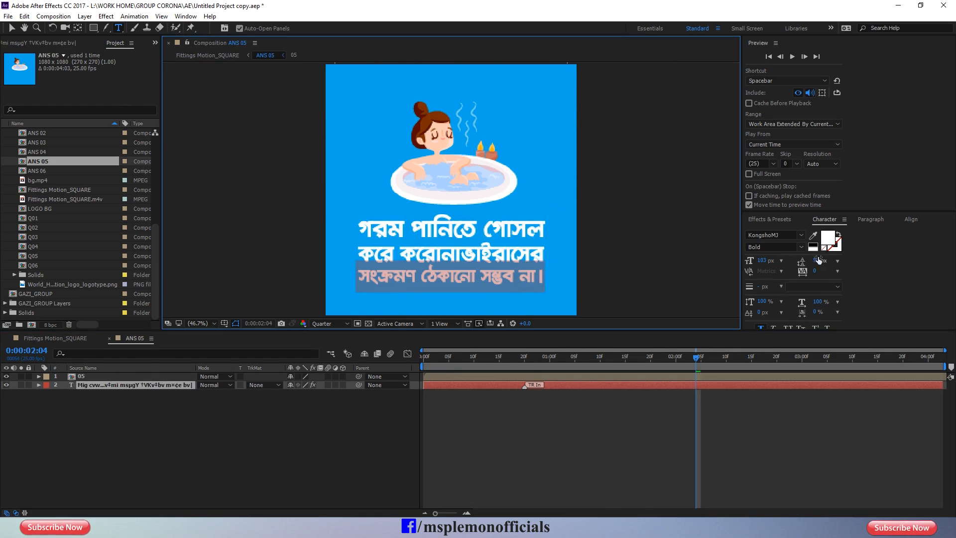
{"action": "left_click_drag", "start_coordinate": [818, 261], "coordinate": [820, 261]}
{"action": "left_click", "coordinate": [329, 385]}
{"action": "left_click", "coordinate": [480, 416]}
Recolour the word করোনাভাইরাসের and the third line of the ANS 05 answer text, and return to the main composition.
{"action": "left_click_drag", "start_coordinate": [401, 255], "coordinate": [545, 255]}
{"action": "left_click", "coordinate": [827, 237]}
{"action": "left_click_drag", "start_coordinate": [358, 278], "coordinate": [545, 279]}
{"action": "left_click", "coordinate": [824, 240]}
{"action": "left_click_drag", "start_coordinate": [358, 230], "coordinate": [545, 229]}
{"action": "left_click", "coordinate": [189, 429]}
{"action": "left_click", "coordinate": [55, 338]}
In the Q06 composition, fill the second line of the question text with dark grey.
{"action": "left_click", "coordinate": [811, 358]}
{"action": "double_click", "coordinate": [808, 410]}
{"action": "left_click", "coordinate": [596, 384]}
{"action": "left_click", "coordinate": [626, 377]}
{"action": "left_click", "coordinate": [626, 423]}
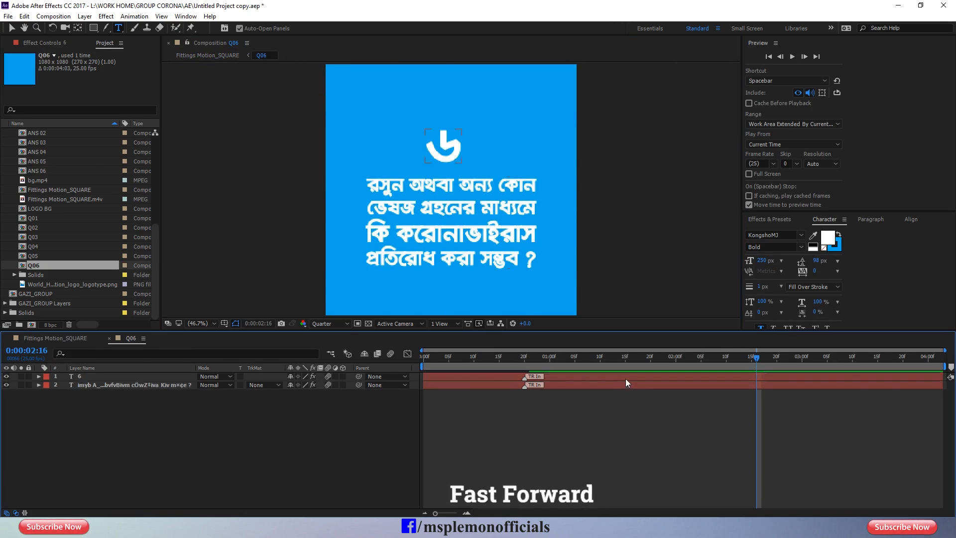
{"action": "left_click", "coordinate": [626, 378]}
{"action": "left_click", "coordinate": [612, 387]}
{"action": "double_click", "coordinate": [611, 387]}
{"action": "left_click", "coordinate": [328, 386]}
{"action": "left_click_drag", "start_coordinate": [365, 209], "coordinate": [541, 209]}
{"action": "left_click", "coordinate": [828, 238]}
{"action": "left_click", "coordinate": [14, 128]}
{"action": "left_click", "coordinate": [231, 27]}
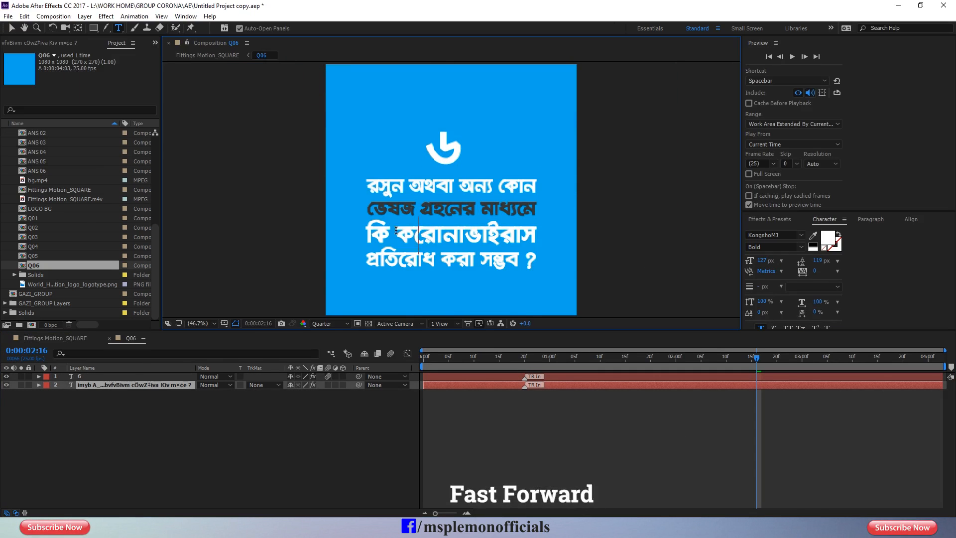
Fill the word করোনাভাইরাস in Q06 with yellow and the last line with dark grey, and return to the main composition.
{"action": "left_click_drag", "start_coordinate": [395, 235], "coordinate": [541, 235]}
{"action": "left_click", "coordinate": [828, 238]}
{"action": "left_click", "coordinate": [231, 27]}
{"action": "left_click", "coordinate": [526, 260]}
{"action": "key", "text": "BackSpace"}
{"action": "left_click", "coordinate": [827, 238]}
{"action": "left_click", "coordinate": [14, 128]}
{"action": "left_click", "coordinate": [231, 27]}
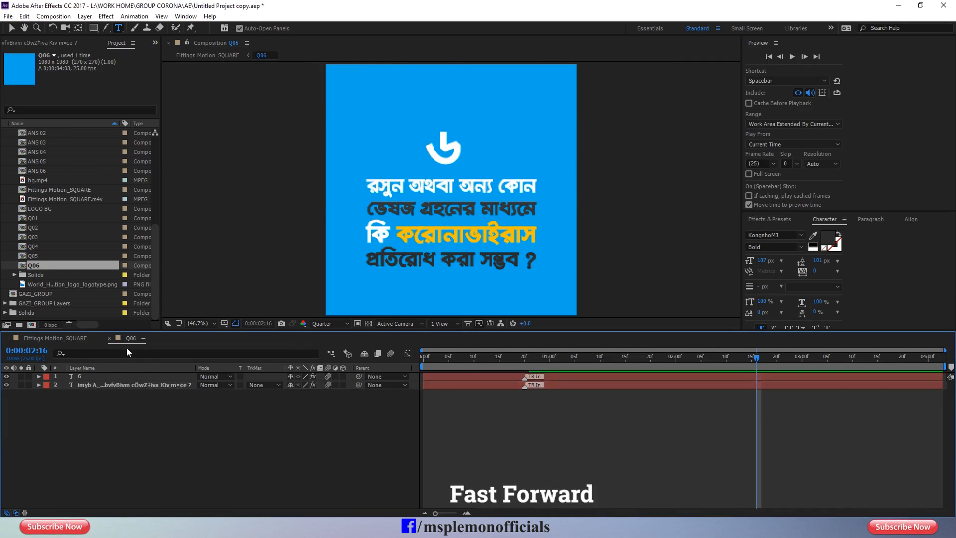
{"action": "left_click", "coordinate": [109, 338]}
Open the ANS 06 composition and put its answer text layer into editing.
{"action": "left_click", "coordinate": [843, 357]}
{"action": "double_click", "coordinate": [843, 419]}
{"action": "double_click", "coordinate": [605, 386]}
{"action": "left_click", "coordinate": [478, 258]}
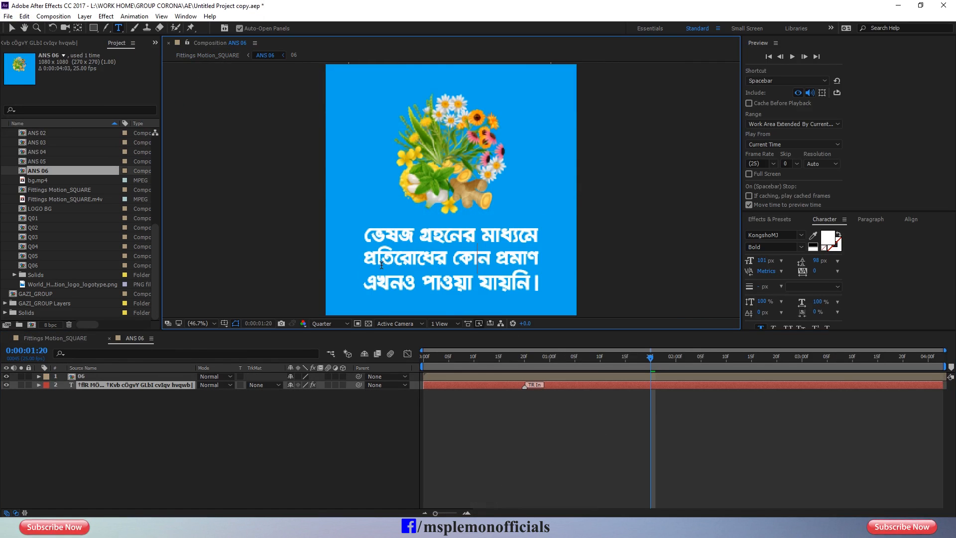
Try a dark grey fill on the first line of the ANS 06 answer text.
{"action": "left_click_drag", "start_coordinate": [365, 236], "coordinate": [541, 236]}
{"action": "left_click", "coordinate": [827, 237]}
{"action": "left_click", "coordinate": [14, 127]}
{"action": "left_click", "coordinate": [231, 27]}
{"action": "left_click", "coordinate": [827, 238]}
{"action": "left_click", "coordinate": [231, 26]}
{"action": "left_click", "coordinate": [458, 258]}
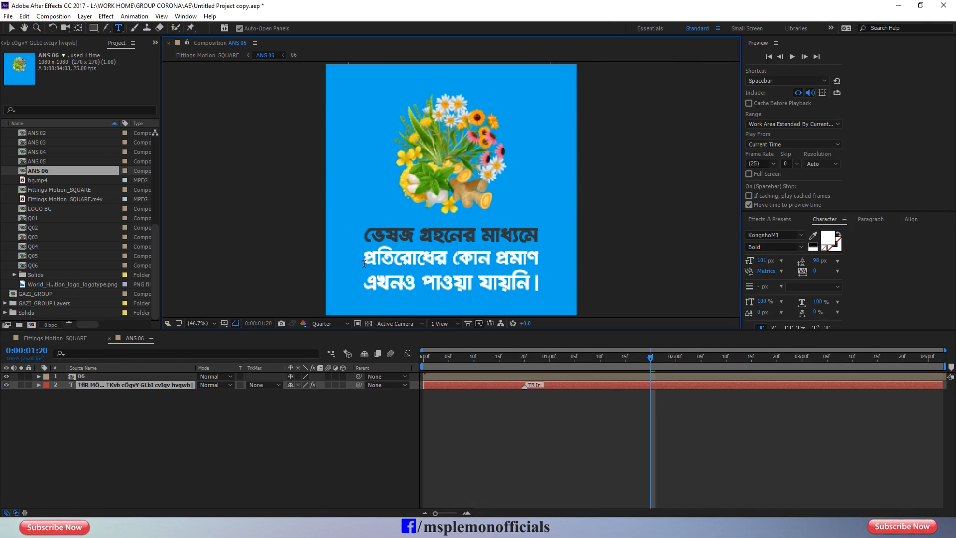
{"action": "left_click_drag", "start_coordinate": [365, 237], "coordinate": [540, 236]}
Recolour the second line and the closing words পাওয়া যায়নি of the ANS 06 answer text.
{"action": "left_click_drag", "start_coordinate": [365, 259], "coordinate": [540, 259]}
{"action": "left_click", "coordinate": [828, 238]}
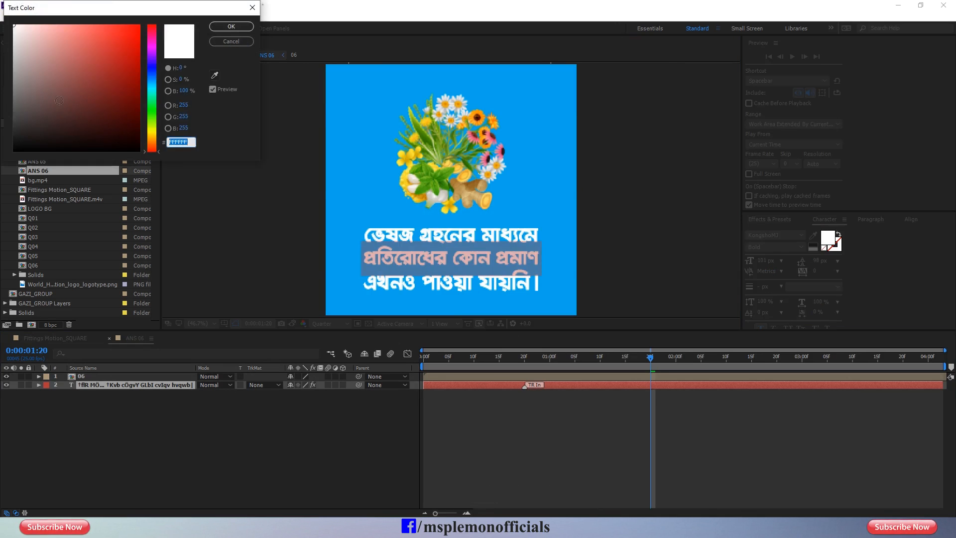
{"action": "left_click", "coordinate": [232, 27]}
{"action": "left_click_drag", "start_coordinate": [422, 284], "coordinate": [540, 284]}
{"action": "left_click", "coordinate": [828, 237]}
Enable motion blur on the ANS 06 text layer, and save the project before returning to the main composition.
{"action": "left_click", "coordinate": [328, 385]}
{"action": "key", "text": "ctrl+s"}
{"action": "left_click", "coordinate": [109, 338]}
Copy the two white highlight shape layers from ANS 01 into ANS 02, placing them at the bottom of the layer stack.
{"action": "left_click", "coordinate": [453, 357]}
{"action": "left_click", "coordinate": [463, 358]}
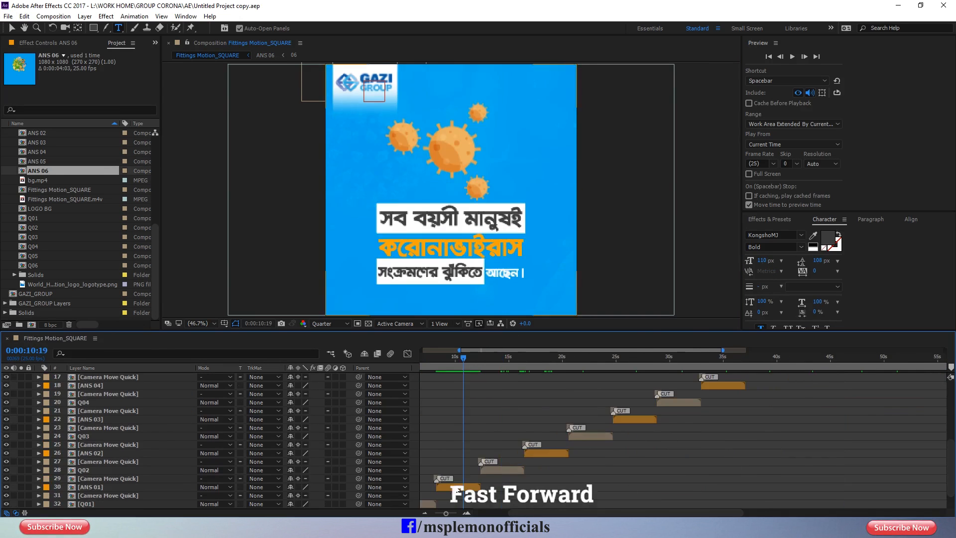
{"action": "double_click", "coordinate": [463, 485]}
{"action": "key", "text": "ctrl+c"}
{"action": "left_click", "coordinate": [109, 338]}
{"action": "double_click", "coordinate": [545, 446]}
{"action": "key", "text": "ctrl+v"}
{"action": "key", "text": "ctrl+shift+["}
Position Shape Layer 2 behind the second line of the ANS 02 answer and widen it at its end scale keyframe to cover that line.
{"action": "left_click", "coordinate": [698, 358]}
{"action": "left_click", "coordinate": [566, 441]}
{"action": "left_click", "coordinate": [584, 402]}
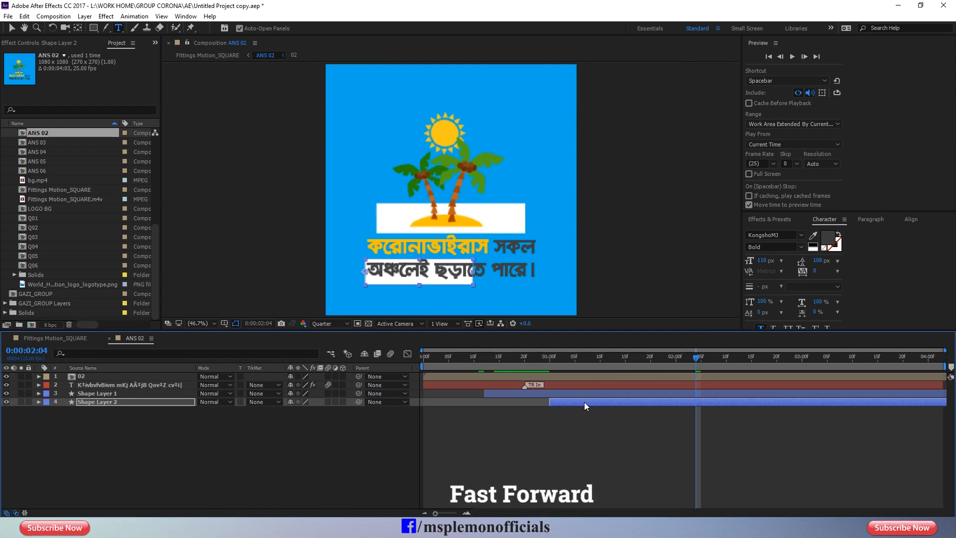
{"action": "key", "text": "u"}
{"action": "left_click", "coordinate": [650, 358]}
{"action": "left_click_drag", "start_coordinate": [477, 270], "coordinate": [540, 270]}
Move Shape Layer 1 in ANS 02 so that its box starts behind the word সকল.
{"action": "left_click", "coordinate": [597, 395]}
{"action": "key", "text": "shift+Down"}
{"action": "key", "text": "shift+Down"}
{"action": "key", "text": "shift+Down"}
{"action": "key", "text": "shift+Down"}
{"action": "key", "text": "shift+Down"}
{"action": "key", "text": "shift+Down"}
{"action": "key", "text": "shift+Down"}
{"action": "key", "text": "shift+Down"}
{"action": "key", "text": "shift+Down"}
{"action": "key", "text": "shift+Down"}
{"action": "key", "text": "shift+Right"}
{"action": "key", "text": "shift+Right"}
{"action": "key", "text": "shift+Right"}
{"action": "key", "text": "shift+Right"}
{"action": "key", "text": "shift+Right"}
{"action": "key", "text": "shift+Right"}
{"action": "key", "text": "shift+Right"}
{"action": "key", "text": "shift+Right"}
{"action": "key", "text": "shift+Right"}
{"action": "key", "text": "shift+Right"}
{"action": "key", "text": "shift+Right"}
{"action": "key", "text": "shift+Right"}
{"action": "key", "text": "shift+Right"}
{"action": "key", "text": "shift+Right"}
{"action": "key", "text": "shift+Right"}
{"action": "key", "text": "shift+Right"}
{"action": "key", "text": "shift+Right"}
{"action": "key", "text": "shift+Right"}
{"action": "key", "text": "shift+Right"}
{"action": "key", "text": "shift+Right"}
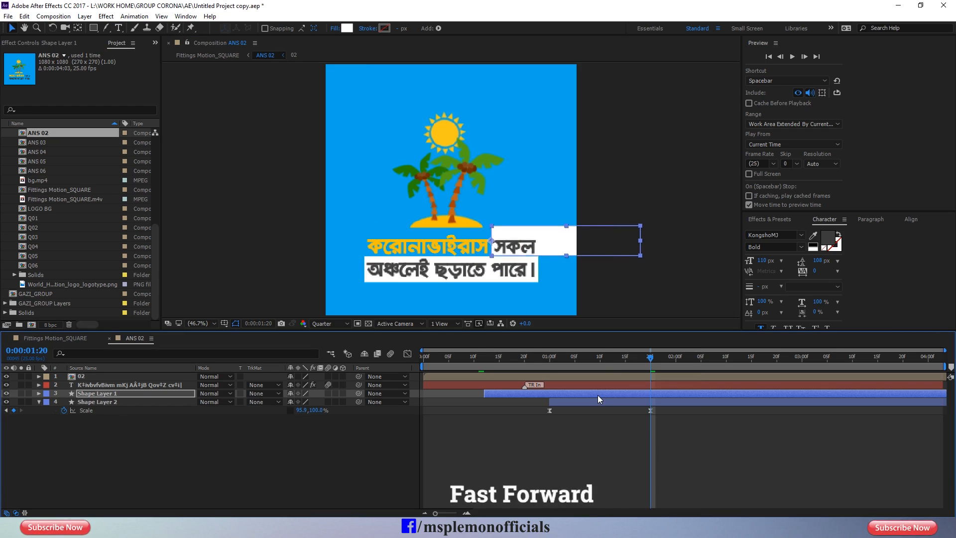
Shrink the Shape Layer 1 box at its end scale keyframe to fit around the word সকল, and lower it slightly.
{"action": "key", "text": "u"}
{"action": "left_click", "coordinate": [600, 358]}
{"action": "left_click_drag", "start_coordinate": [641, 241], "coordinate": [540, 240]}
{"action": "left_click", "coordinate": [612, 395]}
{"action": "key", "text": "shift+Down"}
{"action": "key", "text": "shift+Down"}
{"action": "key", "text": "shift+Down"}
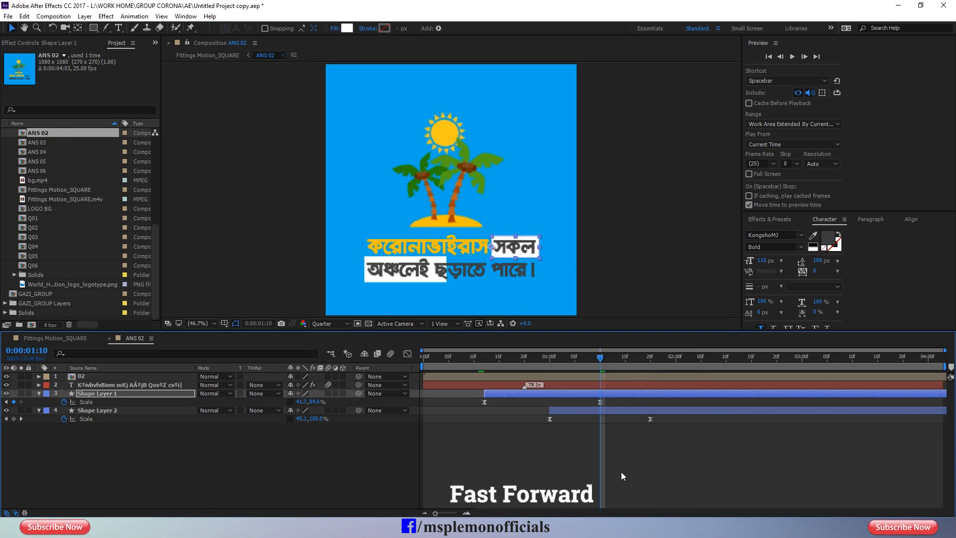
Match the height at the সকল box's first scale keyframe to its end keyframe, and nudge the box slightly upward.
{"action": "left_click", "coordinate": [621, 471]}
{"action": "left_click", "coordinate": [587, 393]}
{"action": "left_click", "coordinate": [484, 358]}
{"action": "left_click", "coordinate": [313, 402]}
{"action": "key", "text": "ctrl+v"}
{"action": "left_click", "coordinate": [365, 424]}
{"action": "left_click", "coordinate": [756, 357]}
{"action": "left_click", "coordinate": [608, 393]}
{"action": "key", "text": "shift+Up"}
{"action": "left_click", "coordinate": [611, 410]}
{"action": "left_click", "coordinate": [670, 480]}
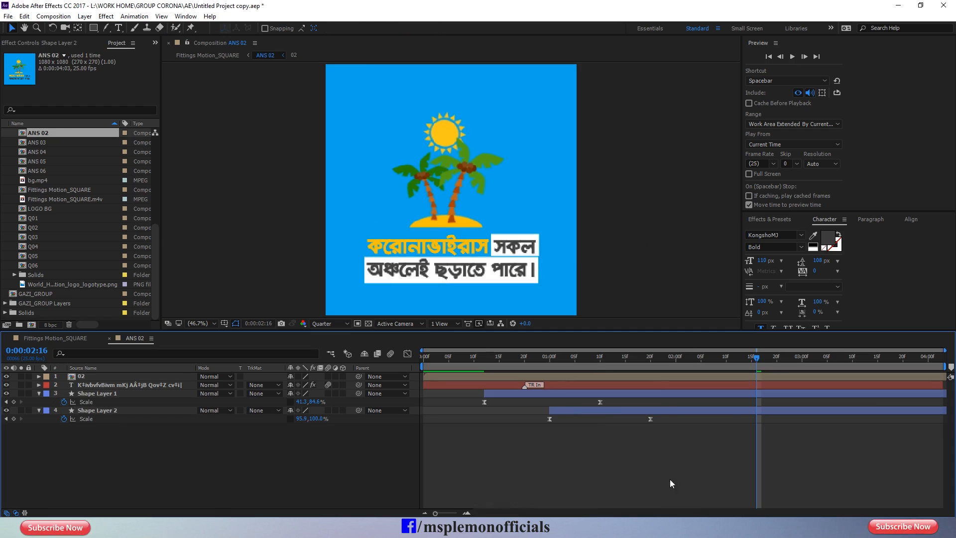
Save the project with ANS 02 closed, and open the Q03 composition to preview its text animation.
{"action": "left_click", "coordinate": [109, 339]}
{"action": "key", "text": "ctrl+s"}
{"action": "left_click", "coordinate": [591, 357]}
{"action": "double_click", "coordinate": [593, 437]}
{"action": "key", "text": "Home"}
{"action": "key", "text": "space"}
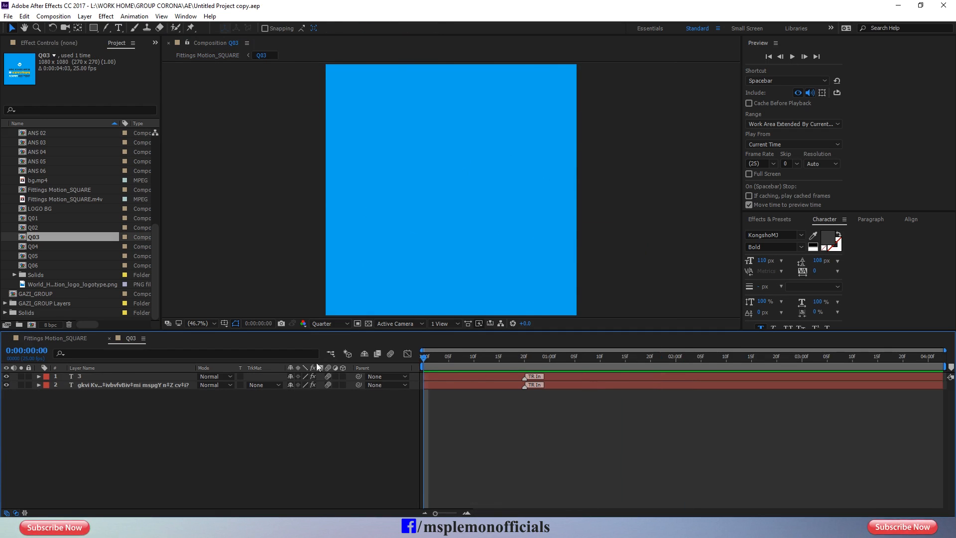
Copy the two white highlight shape layers from ANS 01 into Q03.
{"action": "left_click", "coordinate": [55, 338]}
{"action": "left_click", "coordinate": [546, 453]}
{"action": "double_click", "coordinate": [547, 454]}
{"action": "left_click", "coordinate": [499, 358]}
{"action": "double_click", "coordinate": [463, 487]}
{"action": "key", "text": "ctrl+c"}
{"action": "left_click", "coordinate": [131, 338]}
{"action": "key", "text": "ctrl+v"}
Position Shape Layer 1 behind the first line of the Q03 question and enlarge it at its end scale keyframe to cover that line.
{"action": "left_click", "coordinate": [672, 358]}
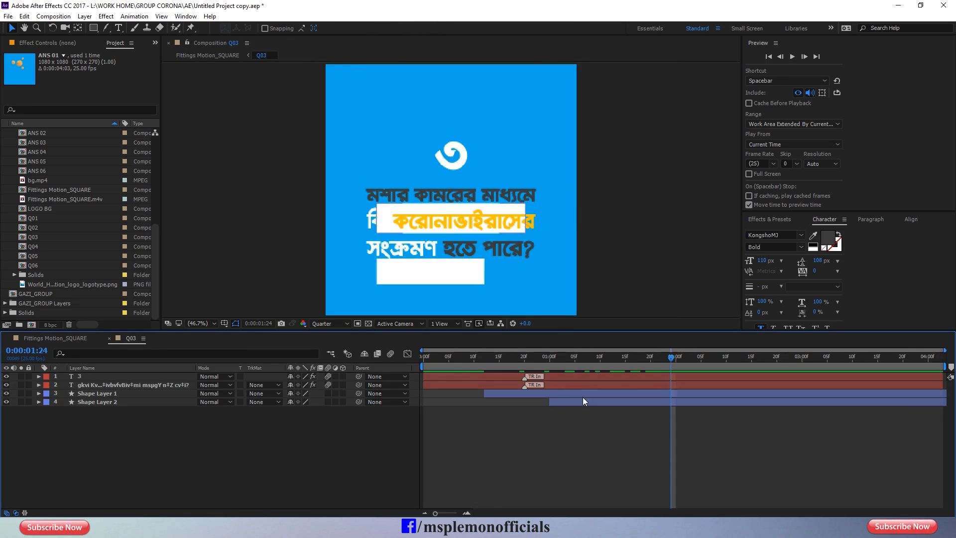
{"action": "left_click_drag", "start_coordinate": [451, 233], "coordinate": [438, 206]}
{"action": "key", "text": "u"}
{"action": "key", "text": "j"}
{"action": "left_click_drag", "start_coordinate": [512, 194], "coordinate": [540, 196]}
{"action": "left_click", "coordinate": [599, 418]}
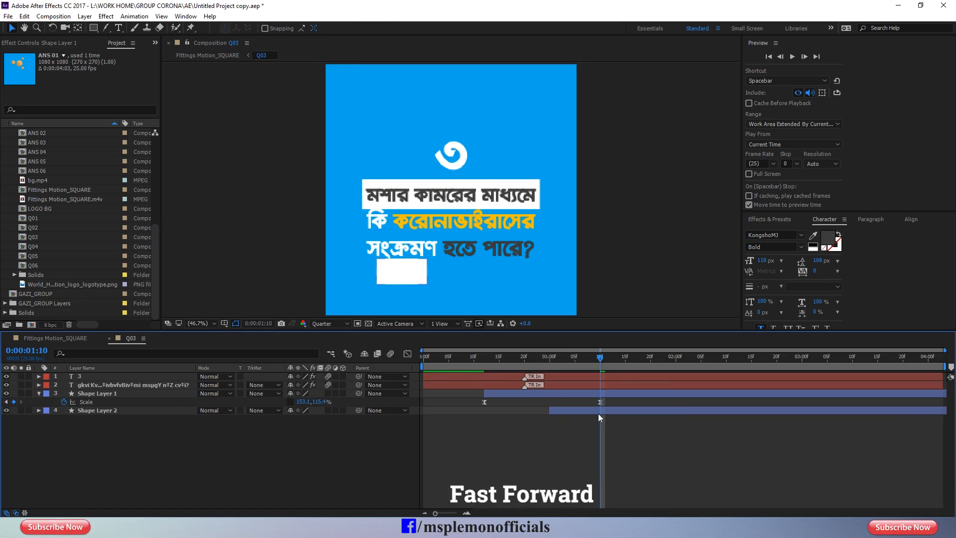
Move Shape Layer 2 in Q03 so that its box starts behind the words হতে পারে? on the third line.
{"action": "left_click", "coordinate": [598, 413]}
{"action": "key", "text": "shift+Right"}
{"action": "key", "text": "shift+Right"}
{"action": "key", "text": "shift+Right"}
{"action": "key", "text": "shift+Right"}
{"action": "key", "text": "shift+Right"}
{"action": "key", "text": "shift+Right"}
{"action": "key", "text": "shift+Right"}
{"action": "key", "text": "shift+Right"}
{"action": "key", "text": "shift+Right"}
{"action": "key", "text": "shift+Right"}
{"action": "key", "text": "shift+Right"}
{"action": "key", "text": "shift+Right"}
{"action": "key", "text": "shift+Right"}
{"action": "key", "text": "shift+Up"}
{"action": "key", "text": "shift+Up"}
{"action": "key", "text": "shift+Up"}
{"action": "key", "text": "shift+Up"}
{"action": "key", "text": "Up"}
{"action": "key", "text": "Up"}
{"action": "key", "text": "Up"}
{"action": "key", "text": "Up"}
{"action": "key", "text": "Up"}
Resize Shape Layer 2 at its end scale keyframe to fit around হতে পারে?, and preview the animation.
{"action": "key", "text": "u"}
{"action": "key", "text": "k"}
{"action": "left_click_drag", "start_coordinate": [491, 249], "coordinate": [541, 248]}
{"action": "left_click", "coordinate": [621, 464]}
{"action": "key", "text": "space"}
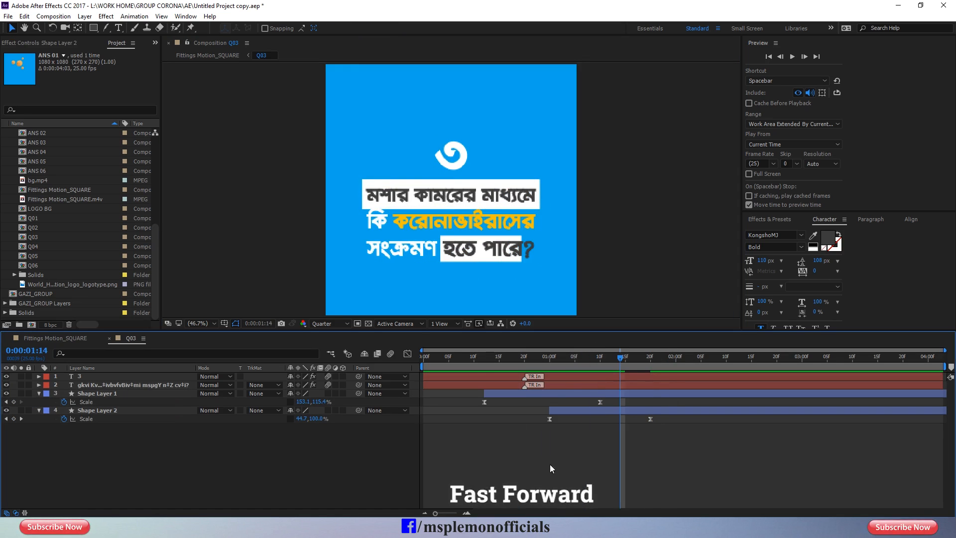
Adjust the scale at the first keyframe of Shape Layer 1 in Q03, and nudge the box slightly upward after a preview.
{"action": "key", "text": "j"}
{"action": "key", "text": "j"}
{"action": "key", "text": "j"}
{"action": "left_click", "coordinate": [316, 403]}
{"action": "key", "text": "space"}
{"action": "left_click", "coordinate": [582, 394]}
{"action": "key", "text": "shift+Up"}
{"action": "left_click", "coordinate": [588, 430]}
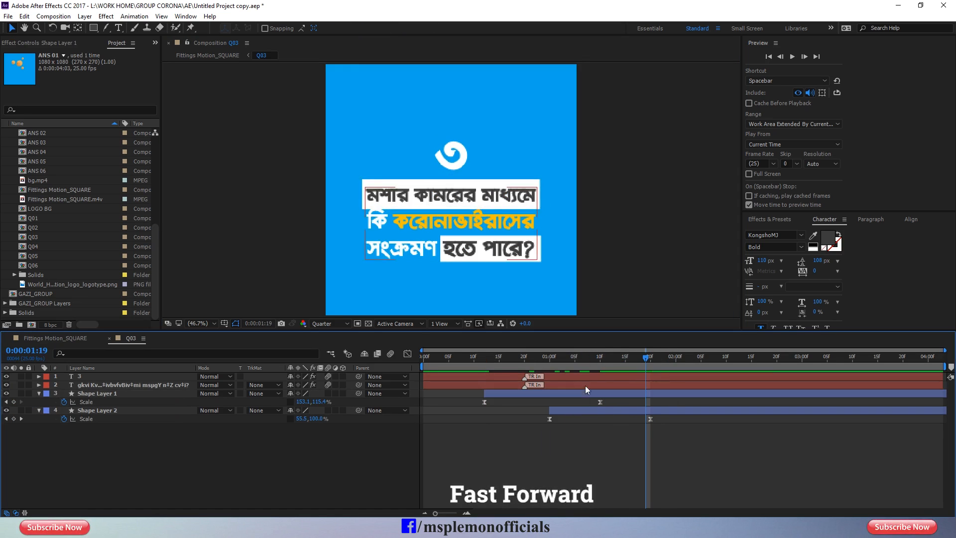
Set the leading of the second line of the Q03 question text to 125 px, and collapse the shape layers' properties.
{"action": "double_click", "coordinate": [586, 386]}
{"action": "left_click_drag", "start_coordinate": [366, 221], "coordinate": [537, 223]}
{"action": "left_click", "coordinate": [818, 260]}
{"action": "type", "text": "125"}
{"action": "left_click", "coordinate": [624, 412]}
{"action": "left_click", "coordinate": [622, 444]}
{"action": "left_click", "coordinate": [39, 394]}
{"action": "left_click", "coordinate": [39, 402]}
{"action": "key", "text": "space"}
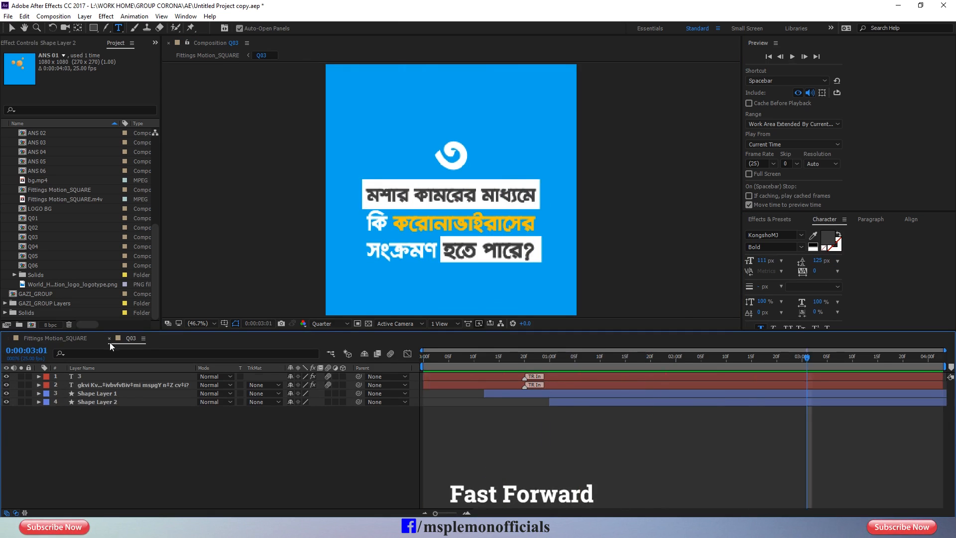
Close Q03, save the project, and open the ANS 03 composition.
{"action": "left_click", "coordinate": [109, 338]}
{"action": "key", "text": "ctrl+s"}
{"action": "key", "text": "space"}
{"action": "double_click", "coordinate": [643, 419]}
Copy the two white highlight shape layers from ANS 01 into ANS 03.
{"action": "left_click", "coordinate": [54, 338]}
{"action": "left_click", "coordinate": [424, 357]}
{"action": "double_click", "coordinate": [462, 487]}
{"action": "key", "text": "ctrl+c"}
{"action": "left_click", "coordinate": [135, 339]}
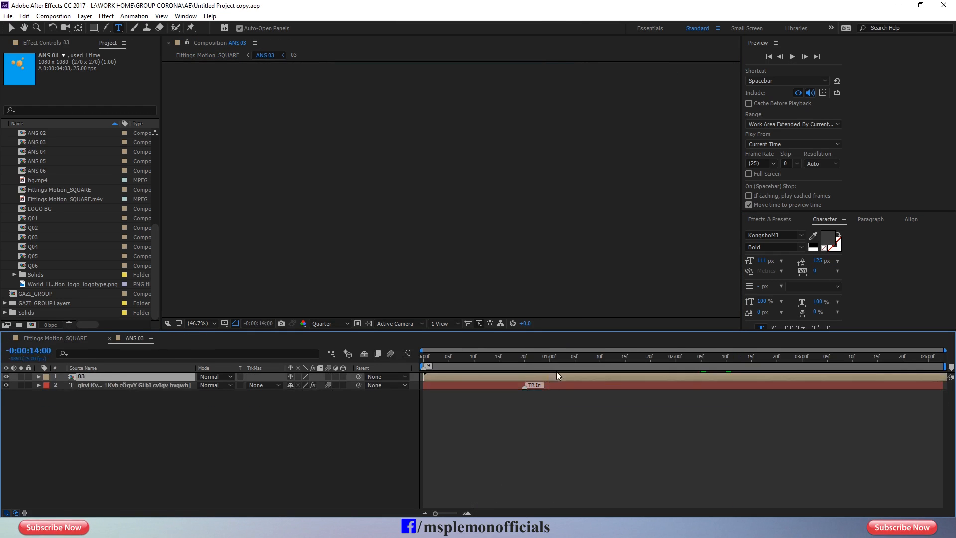
{"action": "key", "text": "ctrl+v"}
Move Shape Layer 1 down and slightly left in ANS 03 so it sits behind the third line of the answer.
{"action": "key", "text": "space"}
{"action": "left_click", "coordinate": [648, 394]}
{"action": "key", "text": "shift+Down"}
{"action": "key", "text": "shift+Down"}
{"action": "key", "text": "shift+Down"}
{"action": "key", "text": "shift+Down"}
{"action": "key", "text": "shift+Down"}
{"action": "key", "text": "shift+Down"}
{"action": "key", "text": "shift+Left"}
{"action": "key", "text": "shift+Left"}
Position Shape Layer 2 behind the recoloured words of the fourth line and widen it to about 67% at its 0:00:01:20 keyframe.
{"action": "left_click", "coordinate": [652, 402]}
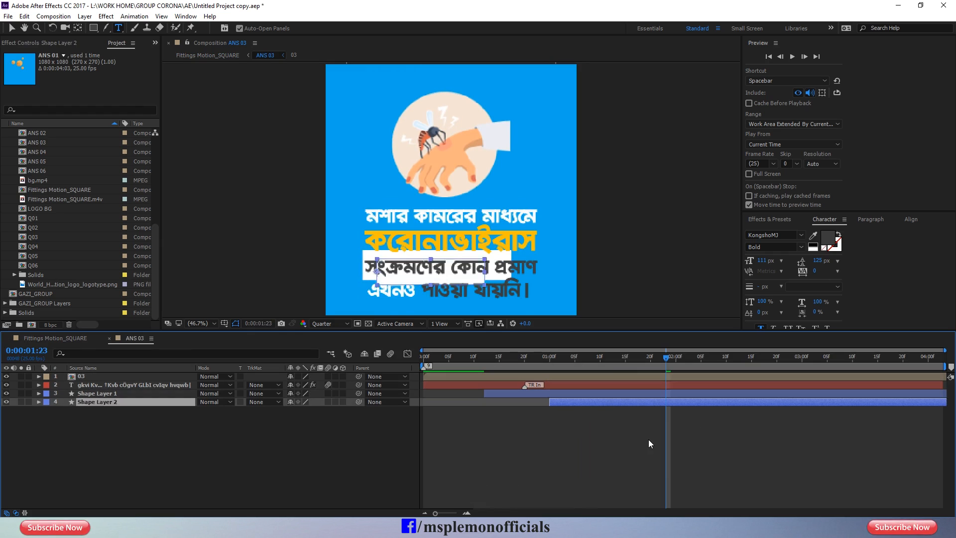
{"action": "key", "text": "shift+Down"}
{"action": "key", "text": "shift+Down"}
{"action": "key", "text": "shift+Down"}
{"action": "key", "text": "shift+Right"}
{"action": "key", "text": "shift+Right"}
{"action": "key", "text": "shift+Right"}
{"action": "key", "text": "shift+Right"}
{"action": "key", "text": "shift+Right"}
{"action": "key", "text": "shift+Right"}
{"action": "key", "text": "u"}
{"action": "key", "text": "j"}
{"action": "key", "text": "v"}
{"action": "left_click_drag", "start_coordinate": [527, 294], "coordinate": [539, 296]}
{"action": "left_click", "coordinate": [561, 458]}
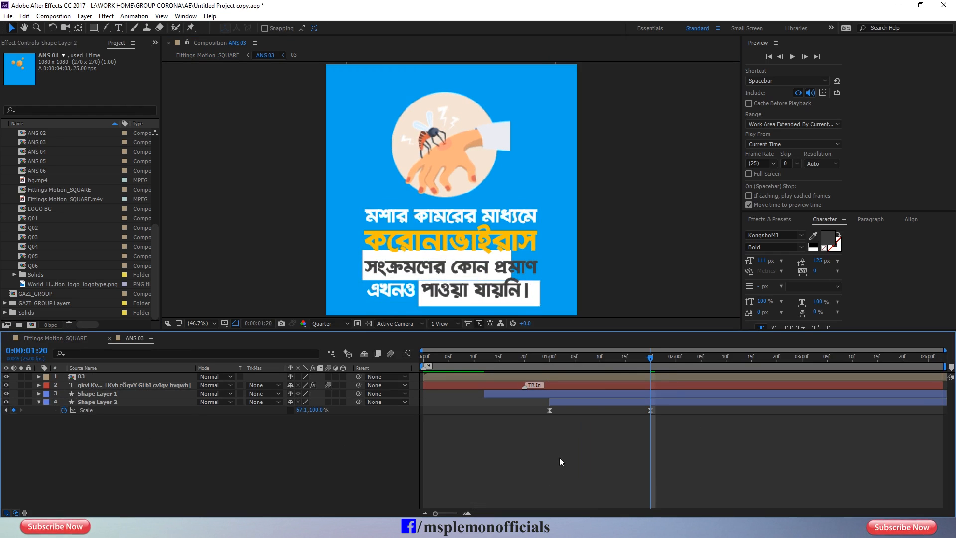
Nudge Shape Layer 1 down and widen it to about 152% at its 0:00:01:10 keyframe to cover the third line.
{"action": "left_click_drag", "start_coordinate": [544, 357], "coordinate": [647, 386]}
{"action": "key", "text": "v"}
{"action": "left_click", "coordinate": [584, 402]}
{"action": "left_click", "coordinate": [578, 394]}
{"action": "key", "text": "Down"}
{"action": "key", "text": "Down"}
{"action": "key", "text": "Down"}
{"action": "key", "text": "Down"}
{"action": "key", "text": "Down"}
{"action": "key", "text": "Down"}
{"action": "key", "text": "u"}
{"action": "key", "text": "j"}
{"action": "key", "text": "j"}
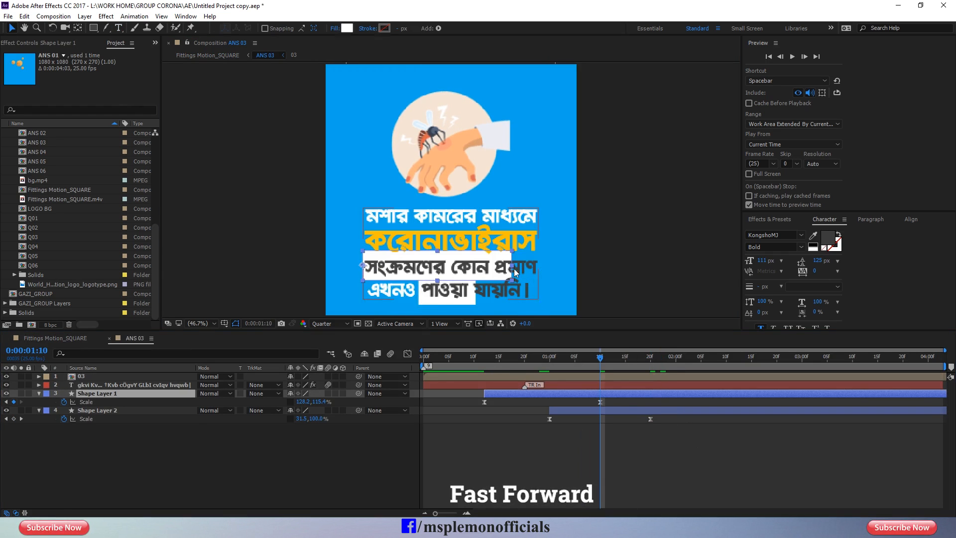
{"action": "left_click_drag", "start_coordinate": [512, 268], "coordinate": [540, 268]}
{"action": "left_click", "coordinate": [652, 464]}
Nudge Shape Layer 1 slightly upward behind the third line of ANS 03.
{"action": "left_click", "coordinate": [648, 393]}
{"action": "key", "text": "Up"}
{"action": "key", "text": "Up"}
{"action": "left_click", "coordinate": [675, 462]}
Narrow Shape Layer 2 to fit the fourth-line text, set Shape Layer 1's vertical scale to 100%, and preview ANS 03.
{"action": "left_click", "coordinate": [677, 357]}
{"action": "left_click", "coordinate": [670, 410]}
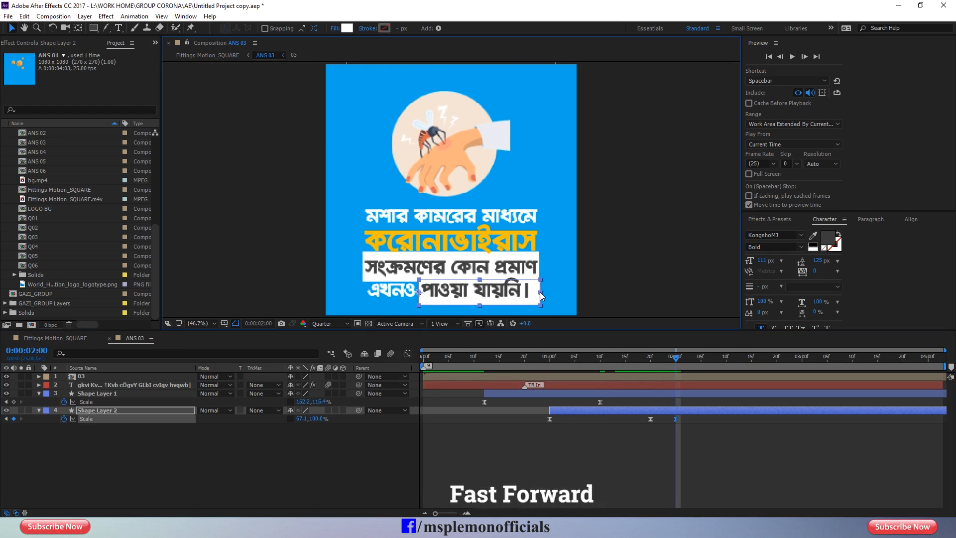
{"action": "key", "text": "j"}
{"action": "left_click", "coordinate": [710, 480]}
{"action": "key", "text": "space"}
{"action": "key", "text": "space"}
{"action": "key", "text": "space"}
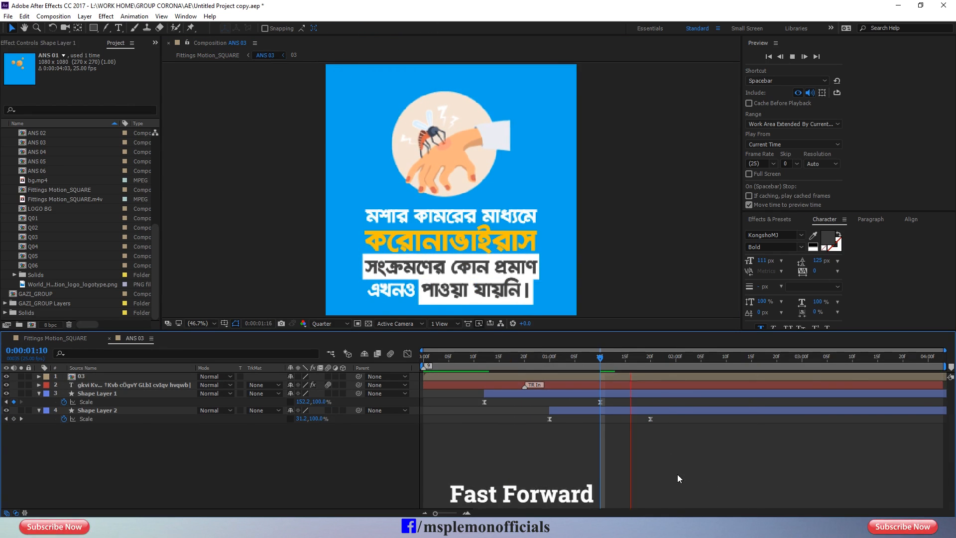
{"action": "key", "text": "space"}
Save the project, close ANS 03, and copy the two white highlight shape layers from ANS 01.
{"action": "key", "text": "ctrl+s"}
{"action": "key", "text": "ctrl+w"}
{"action": "scroll", "coordinate": [682, 456], "scroll_direction": "up", "scroll_amount": 1}
{"action": "left_click", "coordinate": [681, 357]}
{"action": "left_click", "coordinate": [677, 428]}
{"action": "scroll", "coordinate": [637, 443], "scroll_direction": "down", "scroll_amount": 1}
{"action": "double_click", "coordinate": [503, 470]}
{"action": "key", "text": "ctrl+w"}
{"action": "left_click", "coordinate": [455, 357]}
{"action": "double_click", "coordinate": [456, 487]}
{"action": "key", "text": "ctrl+w"}
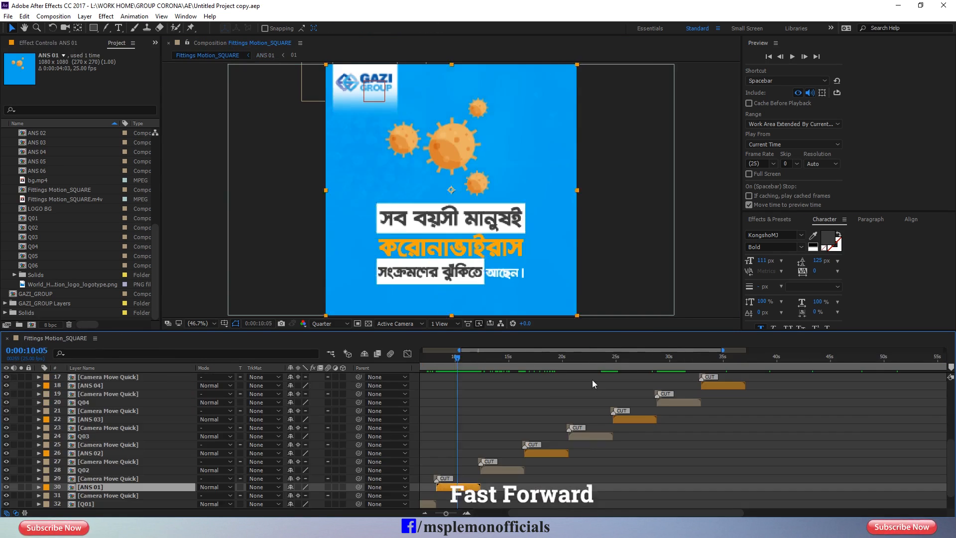
Paste the highlight layers into Q04 beneath the text layers and place Shape Layer 1 behind the first question line.
{"action": "left_click", "coordinate": [680, 357]}
{"action": "double_click", "coordinate": [677, 403]}
{"action": "key", "text": "ctrl+v"}
{"action": "left_click_drag", "start_coordinate": [97, 377], "coordinate": [97, 414]}
{"action": "left_click", "coordinate": [98, 393]}
{"action": "left_click_drag", "start_coordinate": [448, 222], "coordinate": [434, 190]}
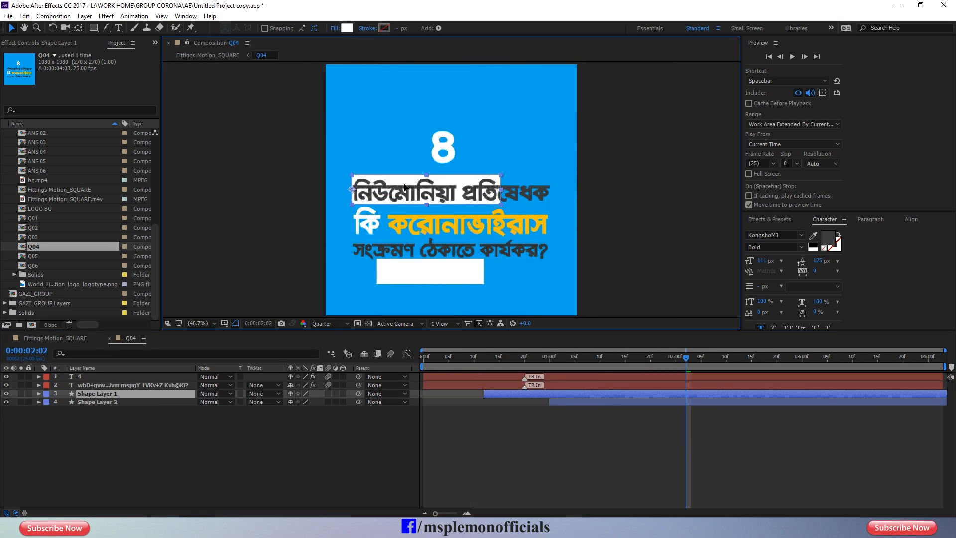
Widen Shape Layer 1 in Q04 to about 175% at its second scale keyframe to cover the first line.
{"action": "key", "text": "u"}
{"action": "key", "text": "j"}
{"action": "left_click_drag", "start_coordinate": [515, 190], "coordinate": [554, 190]}
{"action": "left_click", "coordinate": [583, 430]}
Move Shape Layer 2 behind the third line of Q04 and widen it to the full line at its 0:00:01:20 keyframe.
{"action": "left_click", "coordinate": [97, 411]}
{"action": "key", "text": "u"}
{"action": "left_click", "coordinate": [651, 357]}
{"action": "left_click_drag", "start_coordinate": [402, 272], "coordinate": [402, 248]}
{"action": "key", "text": "Left"}
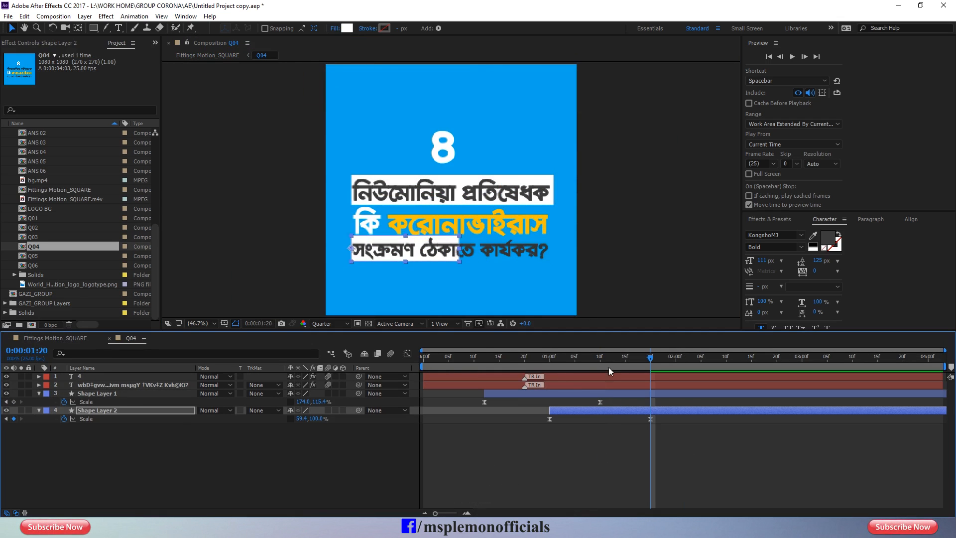
{"action": "left_click_drag", "start_coordinate": [550, 248], "coordinate": [554, 248]}
{"action": "left_click", "coordinate": [543, 463]}
Preview Q04 from the start, and copy its two highlight shape layers into ANS 04.
{"action": "left_click", "coordinate": [424, 358]}
{"action": "key", "text": "space"}
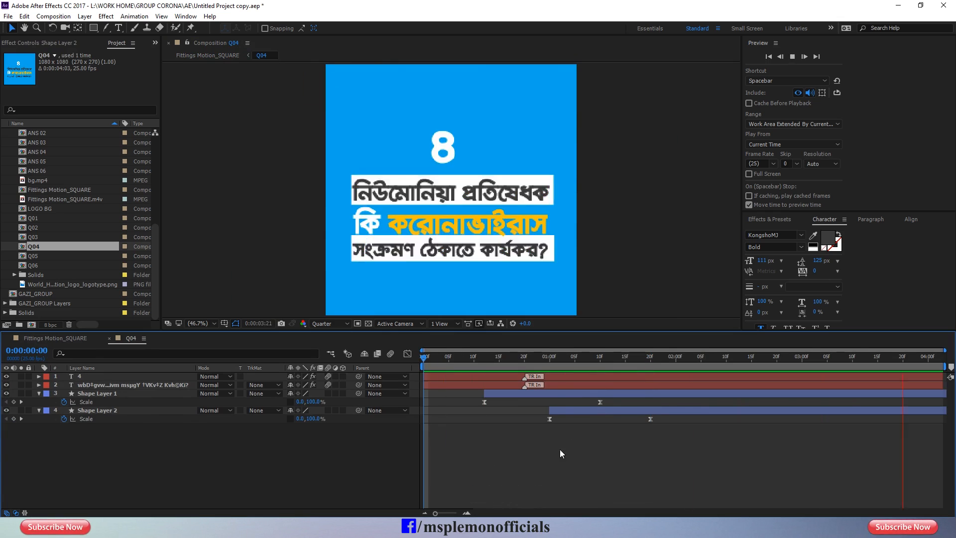
{"action": "key", "text": "ctrl+w"}
{"action": "left_click_drag", "start_coordinate": [680, 357], "coordinate": [715, 357]}
{"action": "double_click", "coordinate": [676, 428]}
{"action": "left_click", "coordinate": [97, 393]}
{"action": "left_click", "coordinate": [97, 410], "text": "shift"}
{"action": "double_click", "coordinate": [723, 411]}
{"action": "key", "text": "ctrl+v"}
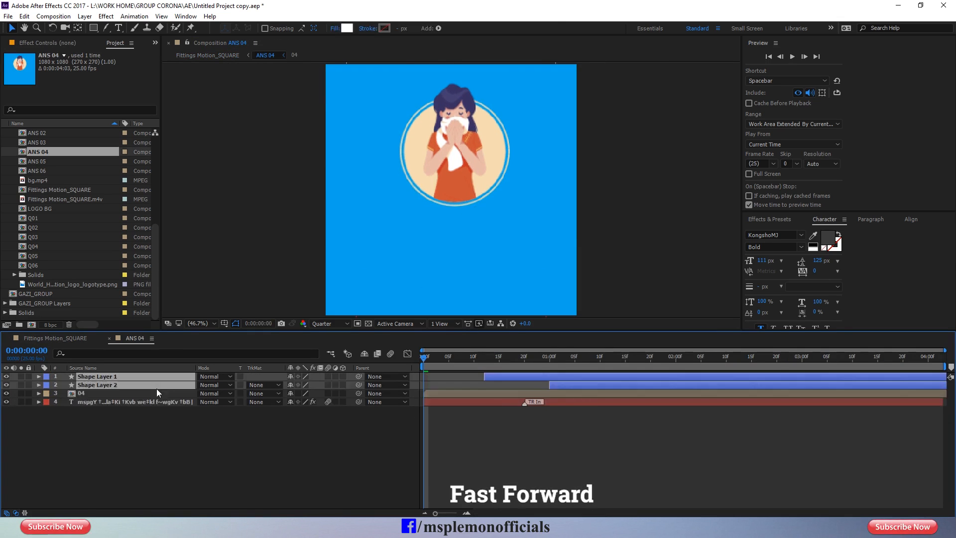
Place the shape layers beneath the ANS 04 text and narrow Shape Layer 1 to about 167% at its 0:00:01:10 keyframe.
{"action": "left_click_drag", "start_coordinate": [149, 381], "coordinate": [149, 409]}
{"action": "left_click", "coordinate": [691, 357]}
{"action": "left_click", "coordinate": [610, 393]}
{"action": "key", "text": "u"}
{"action": "key", "text": "j"}
{"action": "left_click_drag", "start_coordinate": [556, 223], "coordinate": [548, 223]}
{"action": "left_click", "coordinate": [525, 427]}
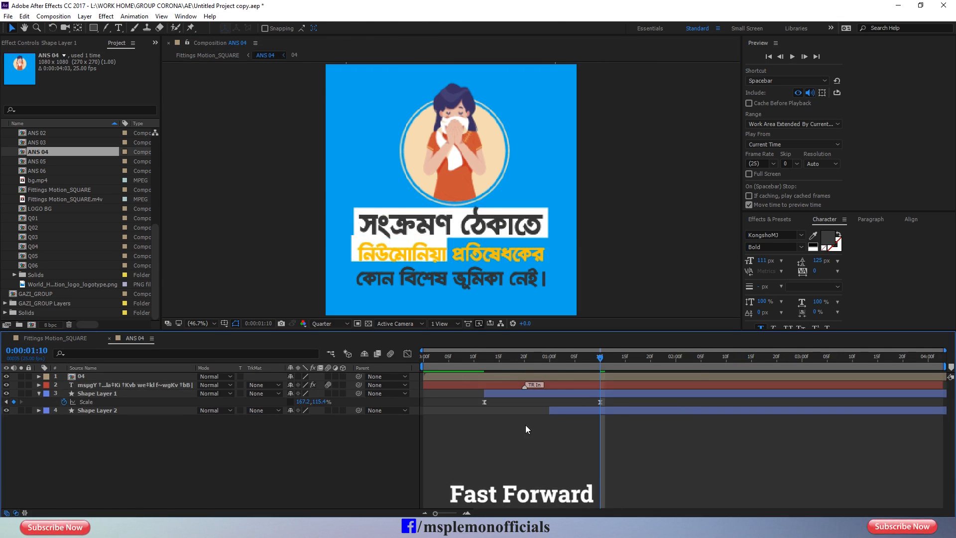
Review Shape Layer 1's scale animation behind the first answer line in ANS 04.
{"action": "left_click", "coordinate": [623, 393]}
{"action": "key", "text": "j"}
{"action": "key", "text": "j"}
{"action": "key", "text": "space"}
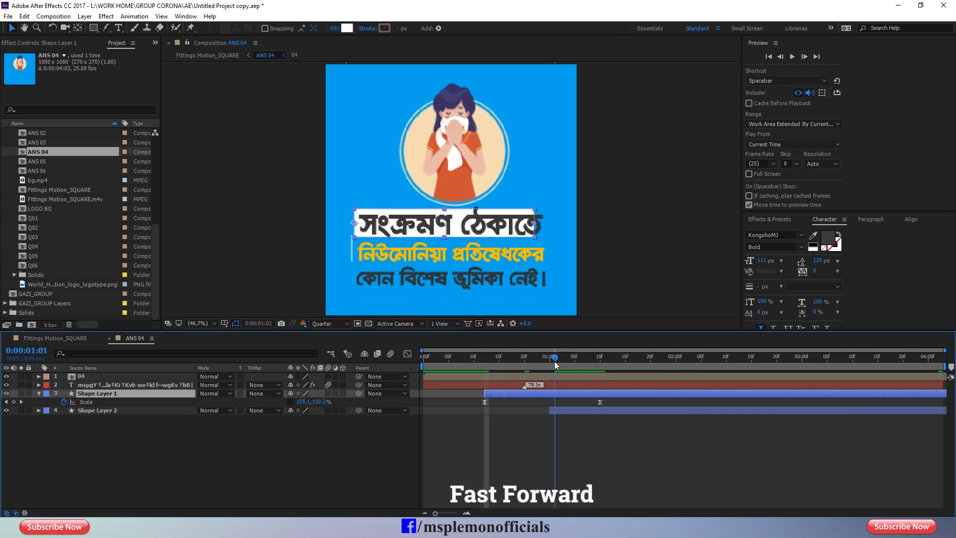
{"action": "key", "text": "space"}
{"action": "left_click", "coordinate": [404, 455]}
{"action": "key", "text": "j"}
{"action": "key", "text": "j"}
{"action": "key", "text": "space"}
{"action": "key", "text": "space"}
Move Shape Layer 2 behind the third line of ANS 04 and fit its width to about 108% at the 0:00:01:20 keyframe.
{"action": "left_click", "coordinate": [622, 412]}
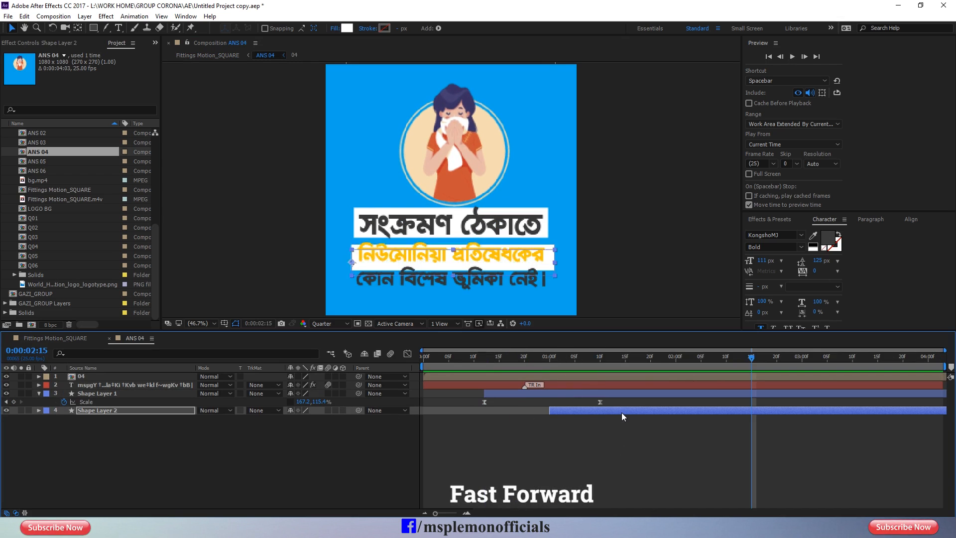
{"action": "key", "text": "shift+Down"}
{"action": "key", "text": "shift+Down"}
{"action": "key", "text": "shift+Down"}
{"action": "key", "text": "shift+Down"}
{"action": "key", "text": "shift+Down"}
{"action": "key", "text": "shift+Down"}
{"action": "key", "text": "shift+Down"}
{"action": "key", "text": "shift+Down"}
{"action": "key", "text": "shift+Down"}
{"action": "key", "text": "shift+Down"}
{"action": "key", "text": "shift+Down"}
{"action": "key", "text": "u"}
{"action": "key", "text": "j"}
{"action": "left_click", "coordinate": [619, 419]}
{"action": "left_click", "coordinate": [622, 411]}
{"action": "key", "text": "Down"}
{"action": "key", "text": "Down"}
{"action": "key", "text": "Down"}
{"action": "key", "text": "Down"}
{"action": "left_click", "coordinate": [578, 461]}
Replace the vowel sign under the first letter of the third line's third word in ANS 04 with "‚", and close the composition.
{"action": "key", "text": "ctrl+t"}
{"action": "left_click", "coordinate": [472, 291]}
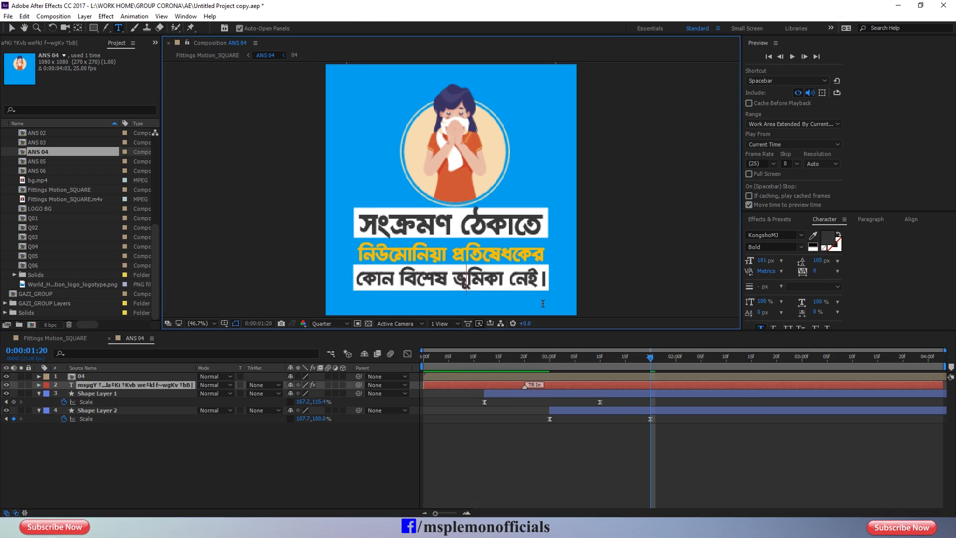
{"action": "key", "text": "BackSpace"}
{"action": "type", "text": "‚"}
{"action": "left_click", "coordinate": [683, 438]}
{"action": "key", "text": "v"}
{"action": "key", "text": "ctrl+w"}
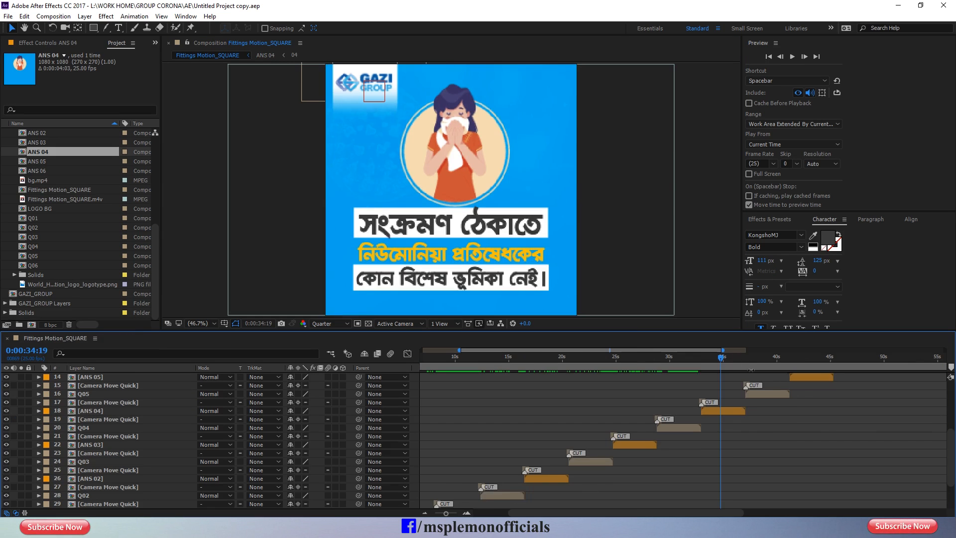
Add the two white highlight shape layers beneath the question text in Q05, and close the composition.
{"action": "scroll", "coordinate": [767, 418], "scroll_direction": "up", "scroll_amount": 1}
{"action": "left_click", "coordinate": [775, 359]}
{"action": "double_click", "coordinate": [766, 419]}
{"action": "key", "text": "ctrl+w"}
{"action": "left_click", "coordinate": [724, 360]}
{"action": "double_click", "coordinate": [767, 419]}
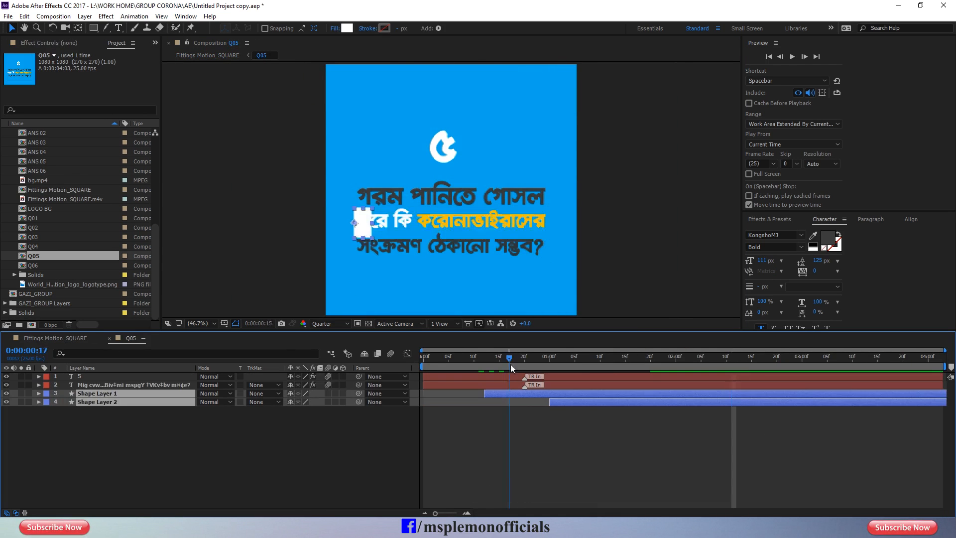
{"action": "left_click", "coordinate": [672, 402]}
{"action": "key", "text": "ctrl+w"}
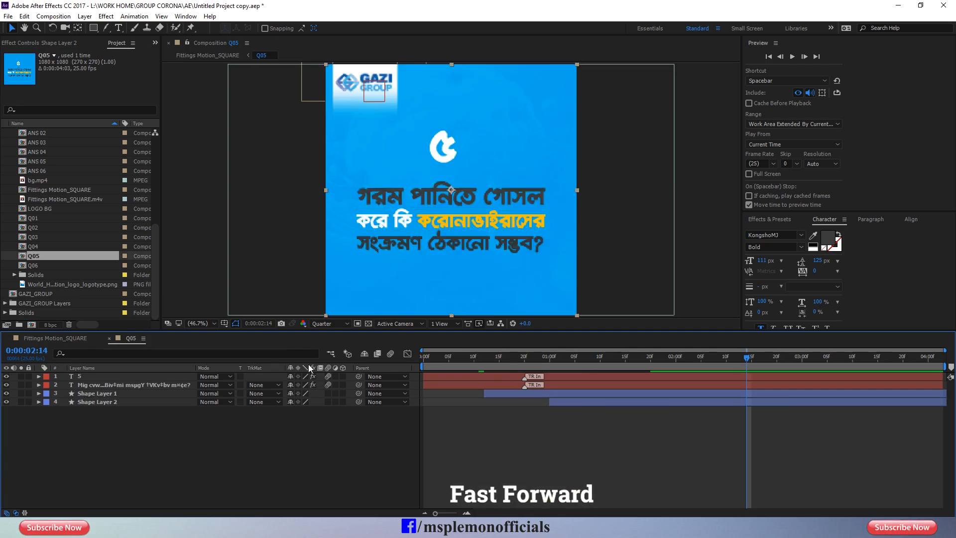
Add the highlight to ANS 05, keeping Shape Layer 2 behind the third answer line and deleting Shape Layer 1.
{"action": "double_click", "coordinate": [683, 415]}
{"action": "left_click", "coordinate": [518, 425]}
{"action": "left_click", "coordinate": [707, 358]}
{"action": "left_click", "coordinate": [736, 394]}
{"action": "key", "text": "Delete"}
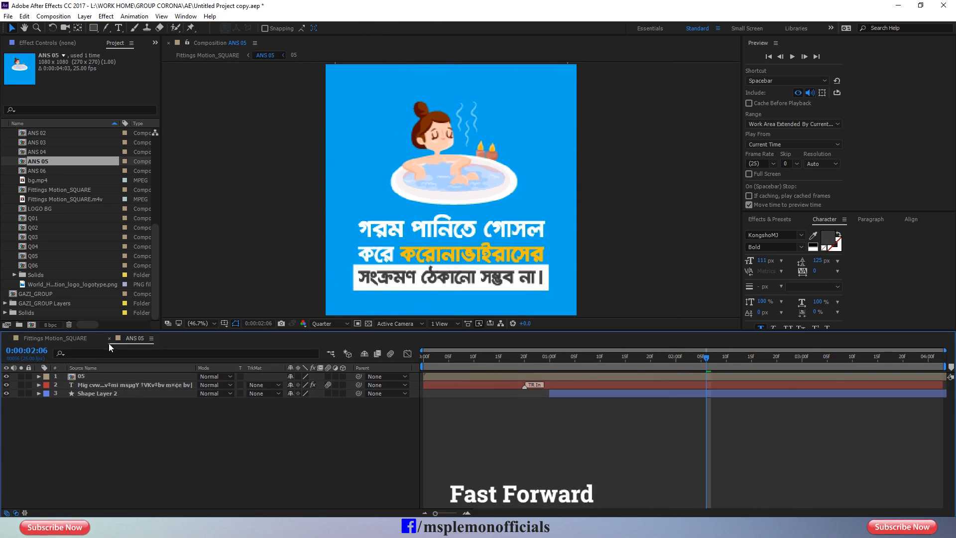
Close ANS 05, paste the two highlight layers into Q06, and move Shape Layer 1 up and right behind the second line.
{"action": "left_click", "coordinate": [109, 339]}
{"action": "double_click", "coordinate": [717, 422]}
{"action": "left_click", "coordinate": [565, 359]}
{"action": "key", "text": "ctrl+v"}
{"action": "left_click", "coordinate": [594, 394]}
{"action": "key", "text": "shift+Up"}
{"action": "key", "text": "shift+Up"}
{"action": "key", "text": "shift+Up"}
{"action": "key", "text": "shift+Right"}
{"action": "key", "text": "shift+Right"}
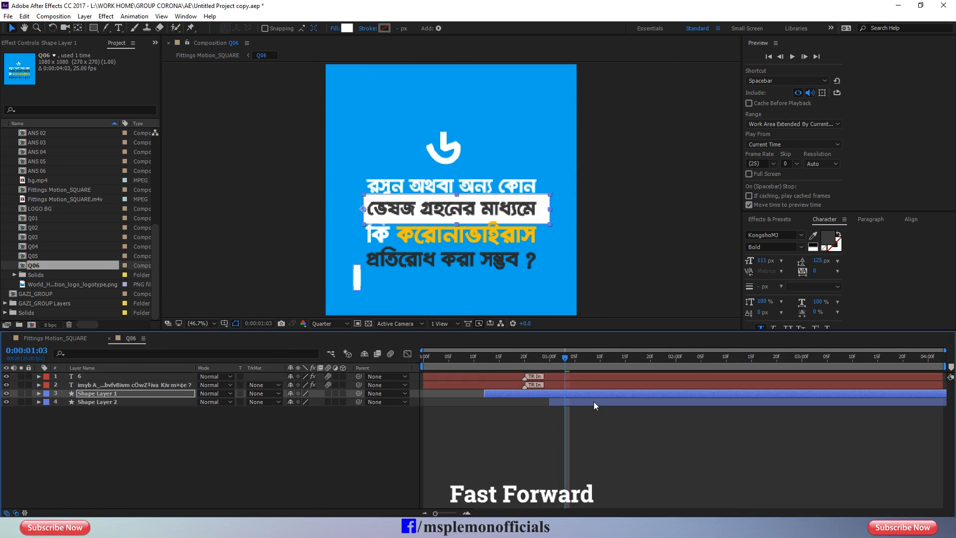
Narrow Shape Layer 1's ending scale keyframe in Q06 to 152.6% width and 100% height to fit the second question line.
{"action": "left_click", "coordinate": [634, 394]}
{"action": "key", "text": "ctrl+q"}
{"action": "left_click", "coordinate": [549, 274]}
{"action": "key", "text": "u"}
{"action": "key", "text": "k"}
{"action": "left_click_drag", "start_coordinate": [559, 209], "coordinate": [542, 210]}
{"action": "left_click", "coordinate": [546, 461]}
{"action": "left_click", "coordinate": [535, 462]}
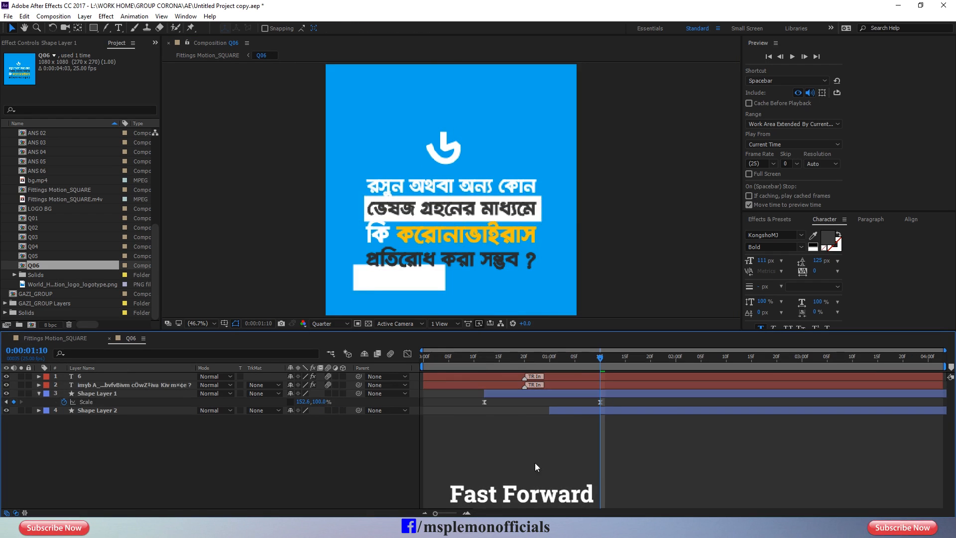
{"action": "key", "text": "j"}
{"action": "left_click", "coordinate": [316, 402]}
{"action": "type", "text": "100"}
{"action": "left_click", "coordinate": [611, 458]}
{"action": "key", "text": "space"}
Move Shape Layer 2 up behind the fourth question line in Q06, and preview the highlight animation.
{"action": "left_click", "coordinate": [581, 413]}
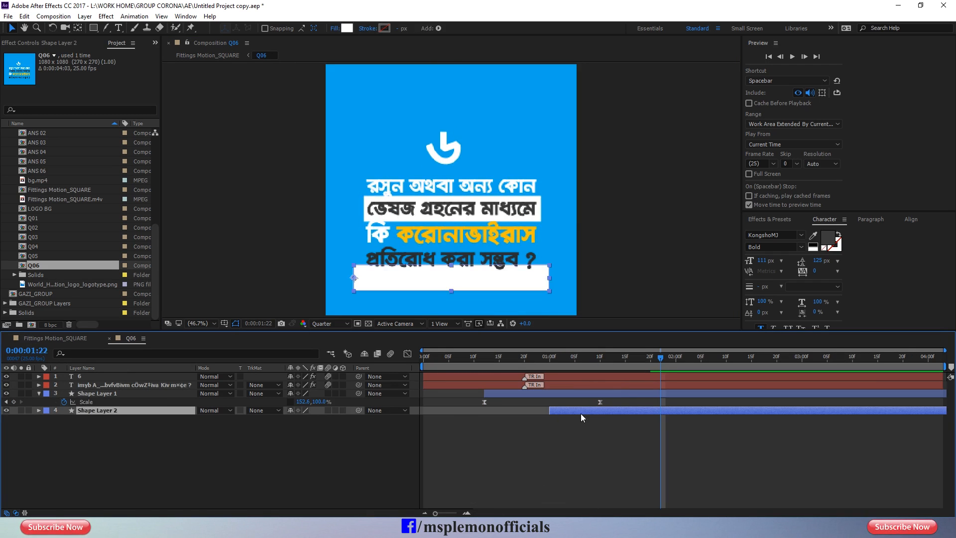
{"action": "key", "text": "shift+Up"}
{"action": "key", "text": "shift+Up"}
{"action": "key", "text": "shift+Up"}
{"action": "key", "text": "shift+Up"}
{"action": "key", "text": "shift+Up"}
{"action": "key", "text": "shift+Up"}
{"action": "key", "text": "shift+Up"}
{"action": "key", "text": "shift+Up"}
{"action": "key", "text": "shift+Up"}
{"action": "key", "text": "shift+Up"}
{"action": "key", "text": "shift+Up"}
{"action": "key", "text": "shift+Up"}
{"action": "key", "text": "shift+Up"}
{"action": "key", "text": "shift+Up"}
{"action": "key", "text": "shift+Up"}
{"action": "key", "text": "shift+Down"}
{"action": "key", "text": "shift+Down"}
{"action": "key", "text": "shift+Down"}
{"action": "key", "text": "shift+Down"}
{"action": "key", "text": "shift+Down"}
{"action": "key", "text": "shift+Down"}
{"action": "key", "text": "shift+Down"}
{"action": "key", "text": "shift+Down"}
{"action": "left_click", "coordinate": [593, 451]}
{"action": "left_click", "coordinate": [476, 358]}
{"action": "key", "text": "space"}
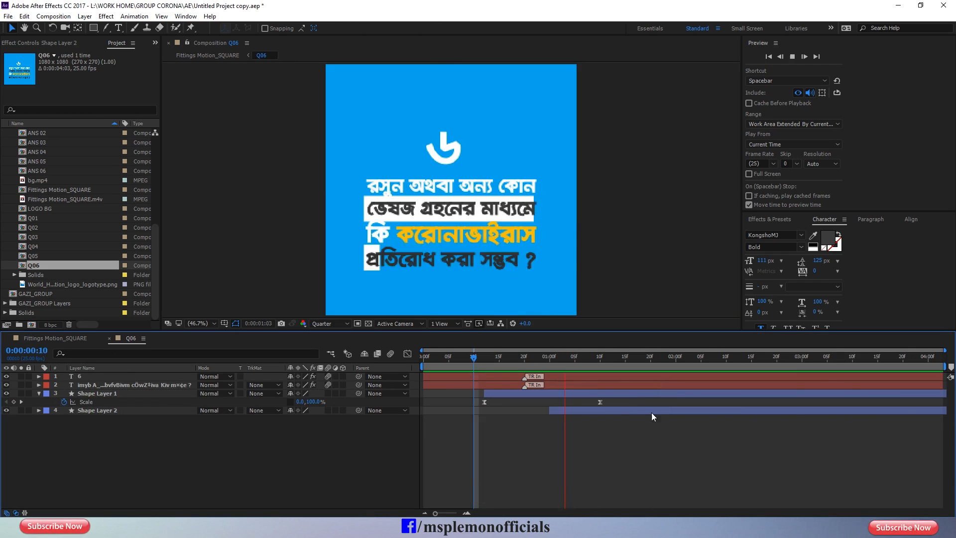
Copy both highlight shape layers from Q06 into ANS 06, and place them beneath all its other layers.
{"action": "left_click", "coordinate": [109, 338]}
{"action": "double_click", "coordinate": [851, 461]}
{"action": "left_click", "coordinate": [614, 393]}
{"action": "left_click", "coordinate": [615, 411], "text": "shift"}
{"action": "key", "text": "ctrl+c"}
{"action": "left_click", "coordinate": [110, 339]}
{"action": "double_click", "coordinate": [871, 453]}
{"action": "key", "text": "ctrl+v"}
{"action": "key", "text": "ctrl+shift+["}
Move Shape Layer 1 down behind the second answer line in ANS 06, and set its ending scale width to 155.6%.
{"action": "left_click", "coordinate": [574, 393]}
{"action": "key", "text": "shift+Down"}
{"action": "key", "text": "shift+Down"}
{"action": "key", "text": "shift+Down"}
{"action": "key", "text": "shift+Down"}
{"action": "key", "text": "shift+Down"}
{"action": "key", "text": "shift+Down"}
{"action": "key", "text": "shift+Down"}
{"action": "key", "text": "shift+Down"}
{"action": "key", "text": "shift+Down"}
{"action": "key", "text": "shift+Down"}
{"action": "key", "text": "shift+Down"}
{"action": "key", "text": "shift+Down"}
{"action": "key", "text": "shift+Down"}
{"action": "key", "text": "shift+Down"}
{"action": "key", "text": "shift+Down"}
{"action": "key", "text": "shift+Down"}
{"action": "key", "text": "shift+Down"}
{"action": "key", "text": "shift+Down"}
{"action": "key", "text": "shift+Down"}
{"action": "key", "text": "shift+Down"}
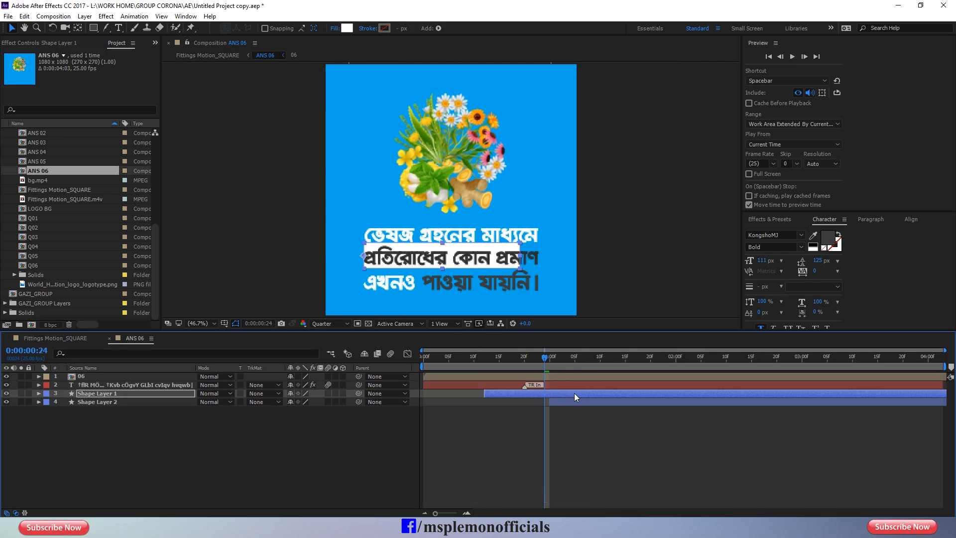
{"action": "key", "text": "u"}
{"action": "key", "text": "k"}
Position Shape Layer 2 behind the last two words of ANS 06's third line, fit its width, and close the composition.
{"action": "left_click", "coordinate": [608, 412]}
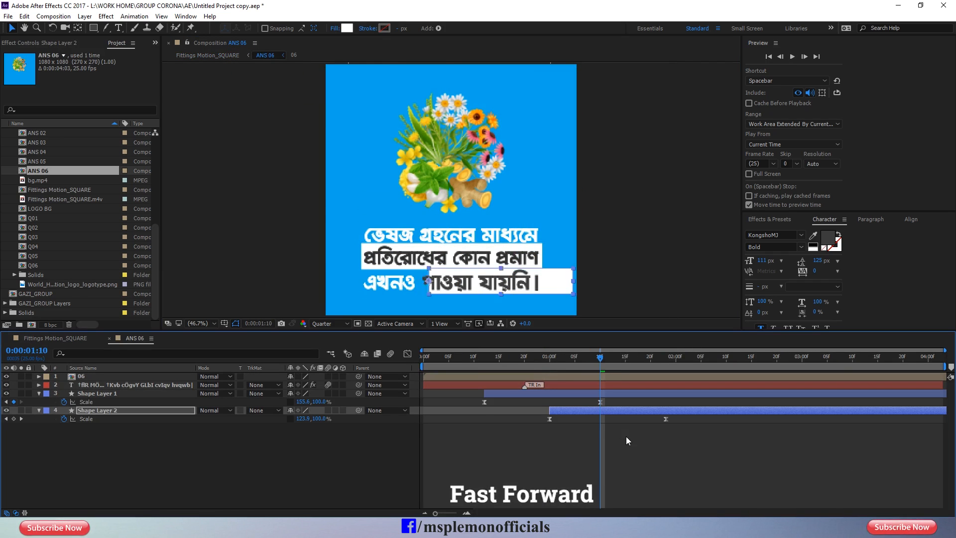
{"action": "key", "text": "u"}
{"action": "key", "text": "k"}
{"action": "left_click", "coordinate": [109, 338]}
Preview the main composition, and lower the third question line in Q04 to even out the line spacing.
{"action": "key", "text": "space"}
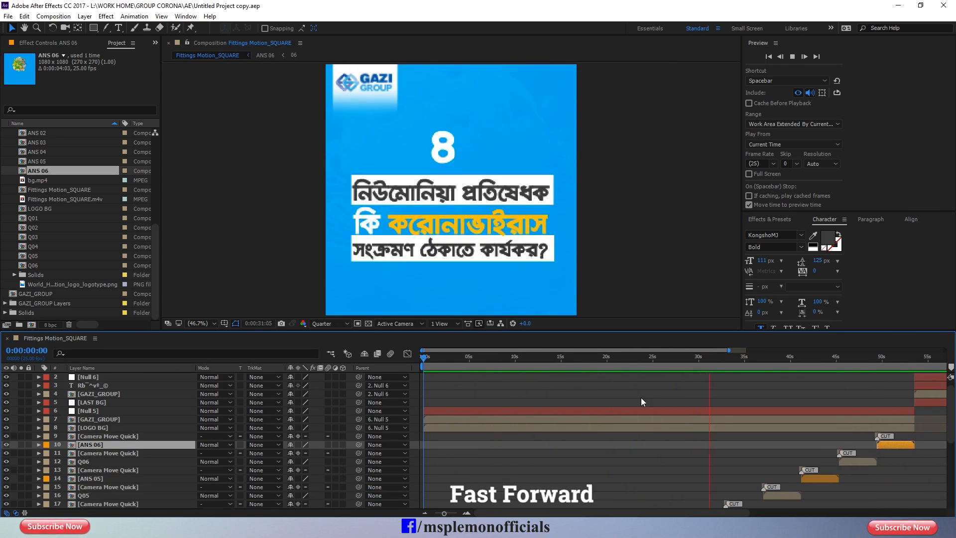
{"action": "key", "text": "space"}
{"action": "scroll", "coordinate": [641, 397], "scroll_direction": "down", "scroll_amount": 3}
{"action": "left_click", "coordinate": [707, 359]}
{"action": "double_click", "coordinate": [704, 454]}
{"action": "left_click", "coordinate": [640, 394]}
{"action": "left_click", "coordinate": [481, 357]}
{"action": "left_click", "coordinate": [109, 338]}
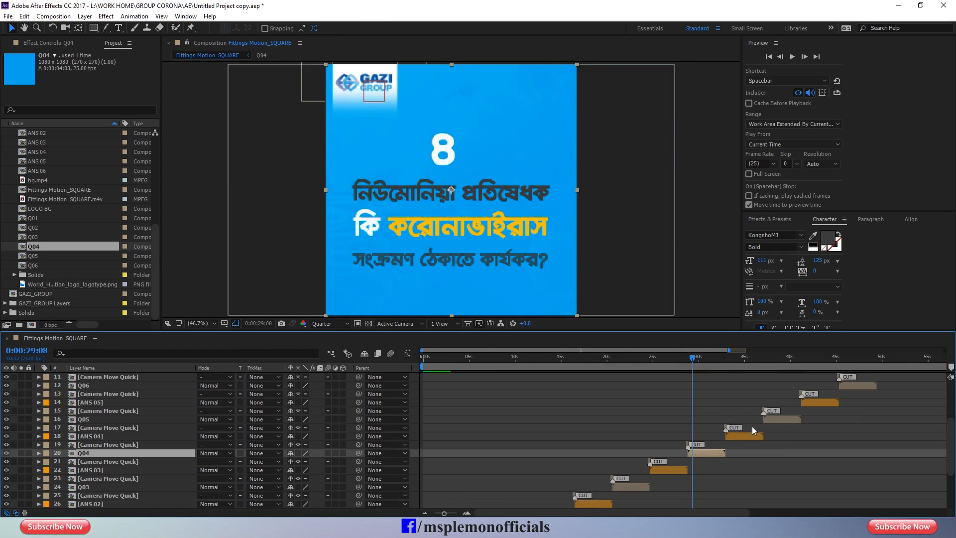
Preview the main composition from Q04 onward, and unlock the bg.mp4 layer and trim its end at 0:00:44:02.
{"action": "key", "text": "space"}
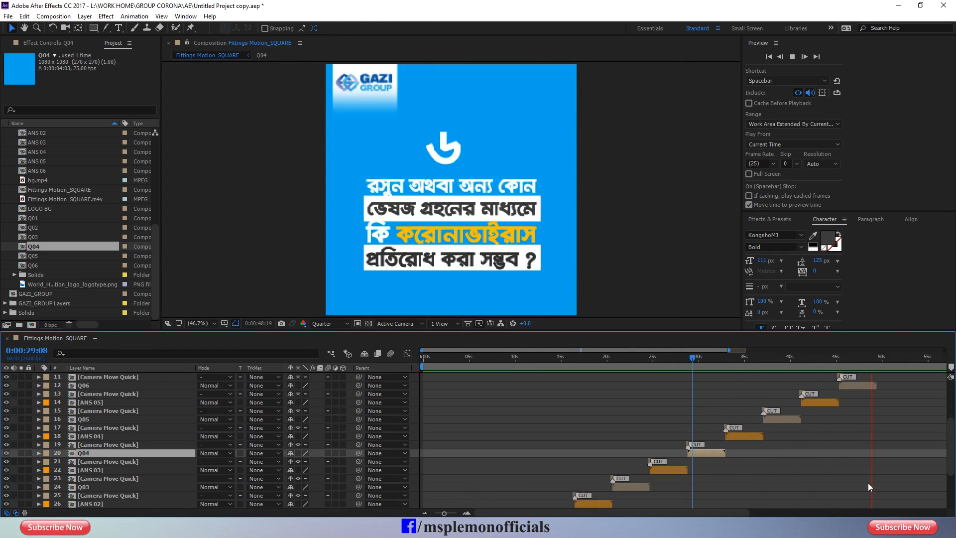
{"action": "key", "text": "space"}
{"action": "left_click", "coordinate": [829, 358]}
{"action": "scroll", "coordinate": [842, 448], "scroll_direction": "down", "scroll_amount": 3}
{"action": "left_click", "coordinate": [845, 498]}
{"action": "left_click_drag", "start_coordinate": [729, 350], "coordinate": [932, 351]}
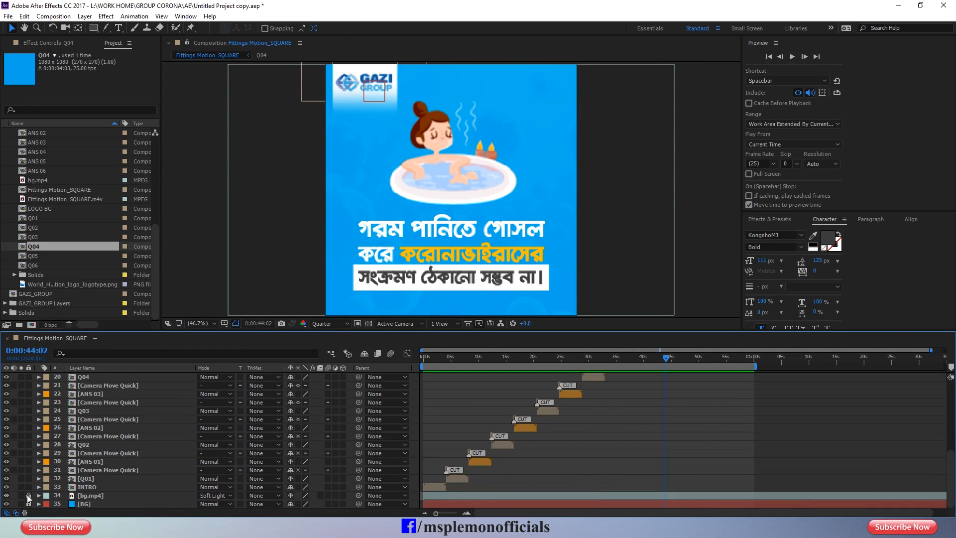
{"action": "left_click", "coordinate": [29, 496]}
{"action": "left_click", "coordinate": [658, 496]}
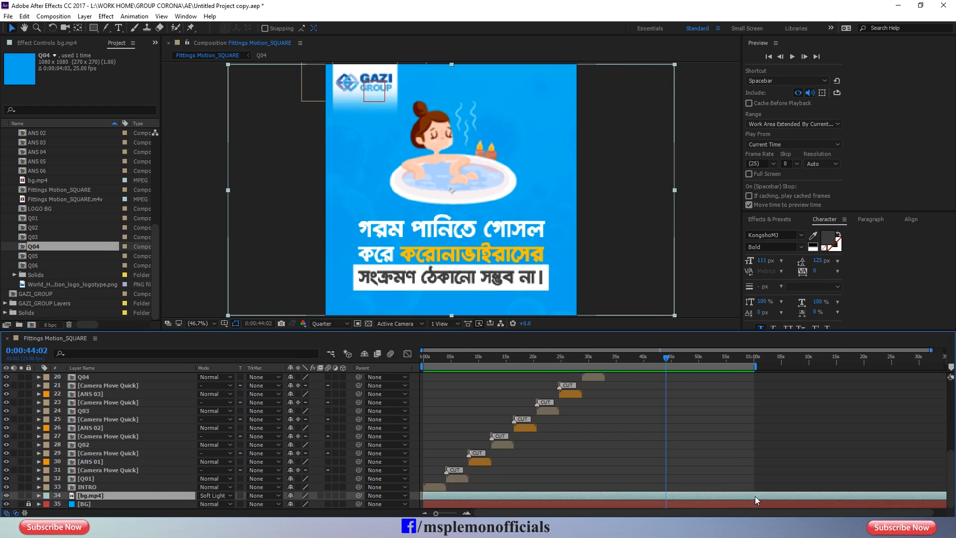
{"action": "key", "text": "alt+]"}
{"action": "key", "text": "space"}
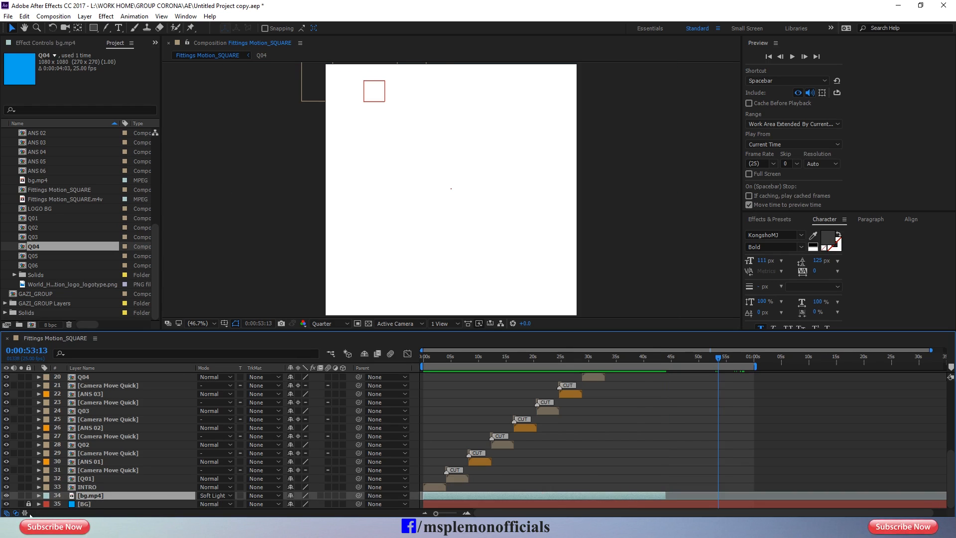
Time-stretch bg.mp4 to end at 0:00:53:13 with frame blending enabled, and preview the result from the start.
{"action": "left_click", "coordinate": [25, 513]}
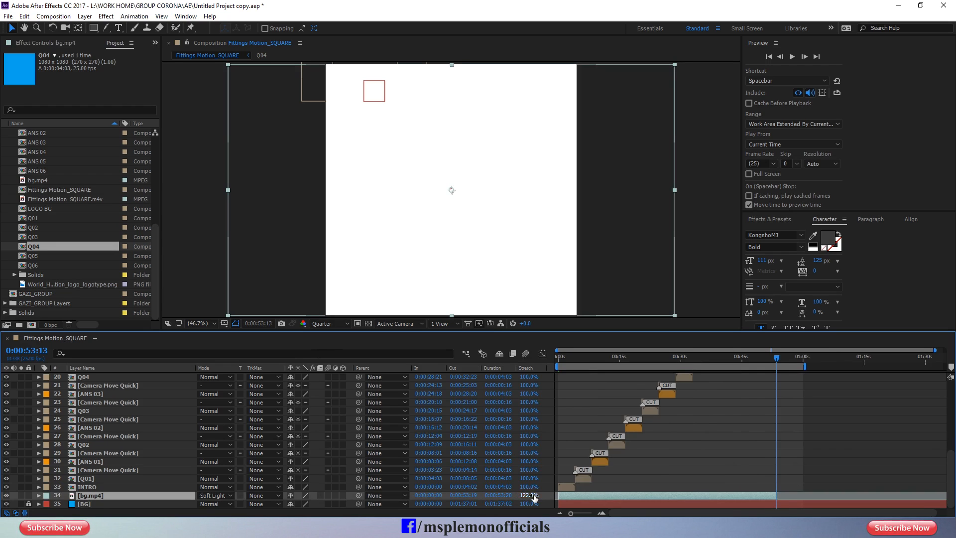
{"action": "left_click", "coordinate": [25, 513]}
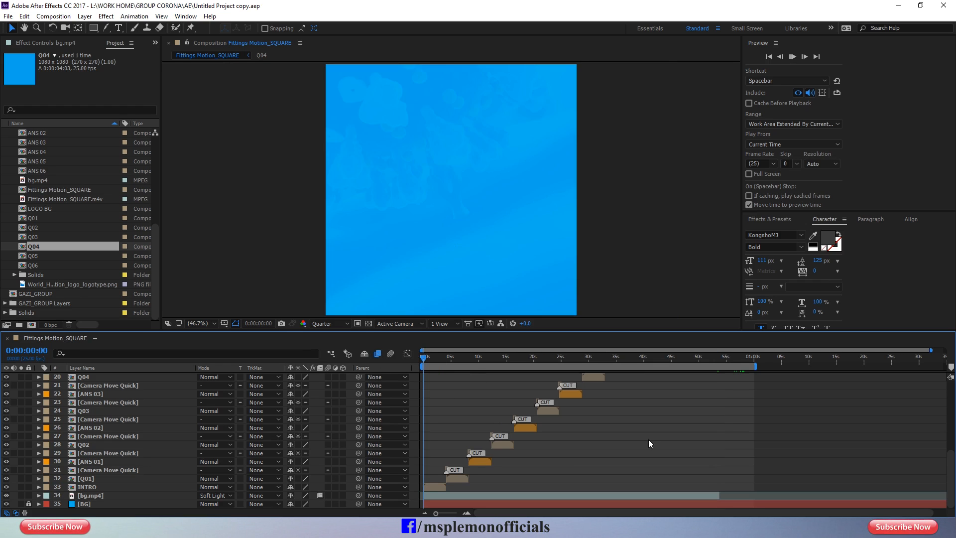
{"action": "key", "text": "space"}
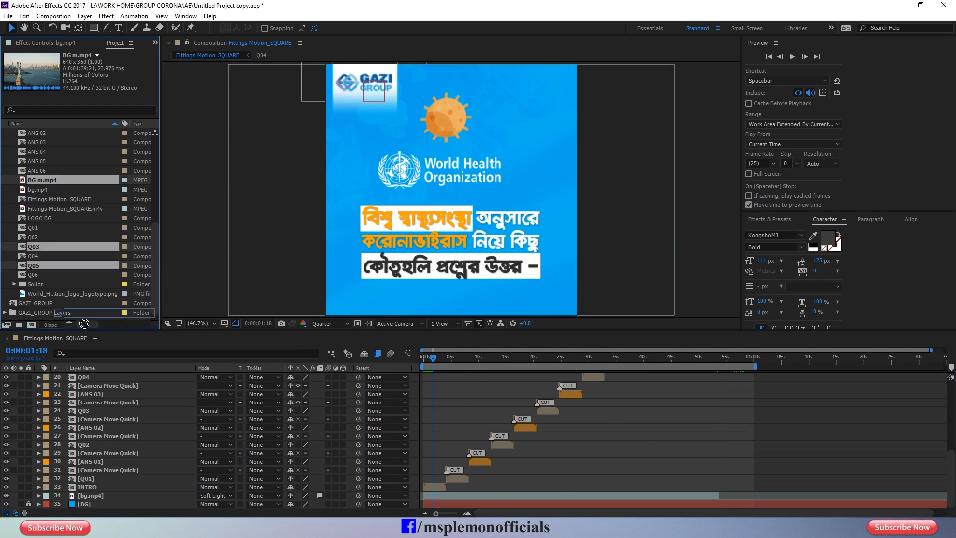
Add BG m.mp4 as background audio beneath all layers, and overlap it with a trimmed duplicate at about 34 seconds.
{"action": "left_click_drag", "start_coordinate": [84, 324], "coordinate": [103, 506]}
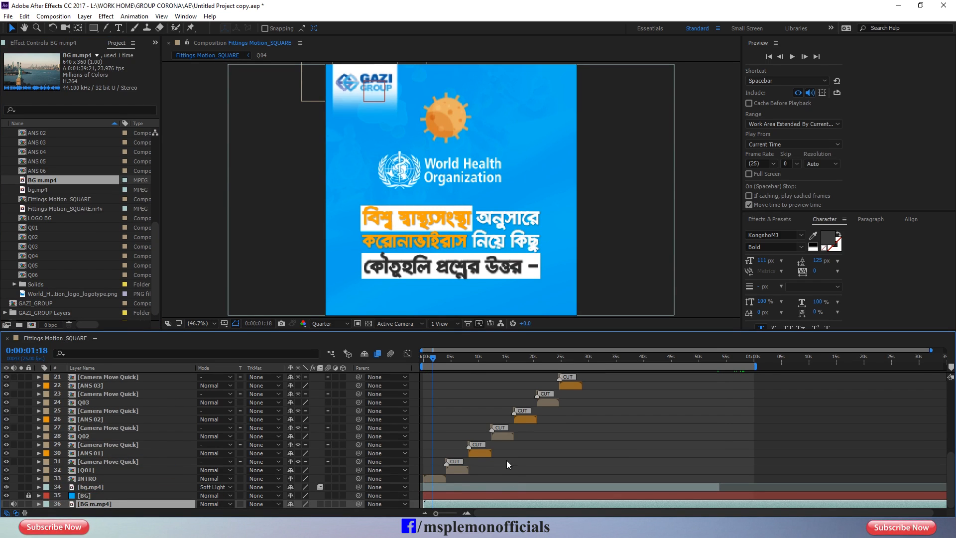
{"action": "key", "text": "l"}
{"action": "key", "text": "l"}
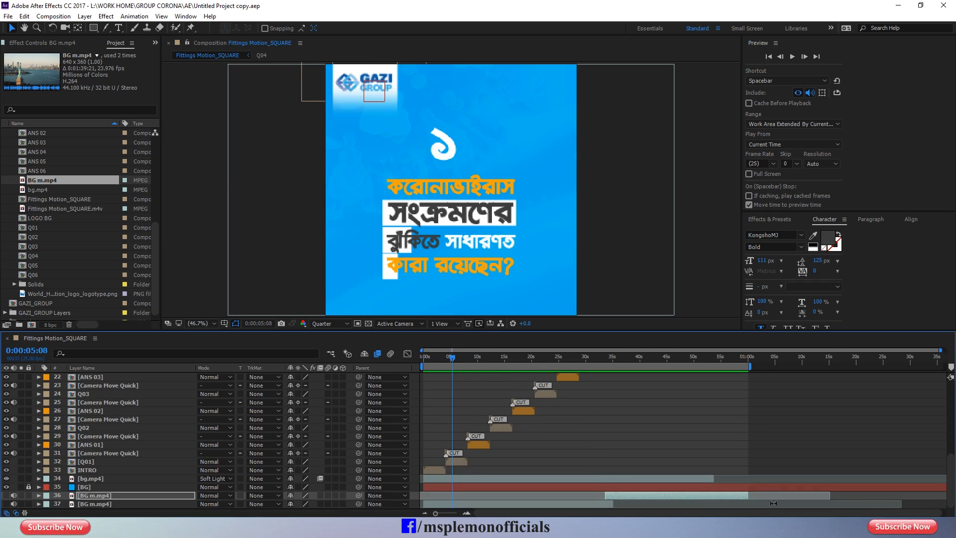
Add the Fittings Motion_SQUARE composition to the render queue, and set its output module format to QuickTime.
{"action": "key", "text": "ctrl+m"}
{"action": "left_click", "coordinate": [84, 405]}
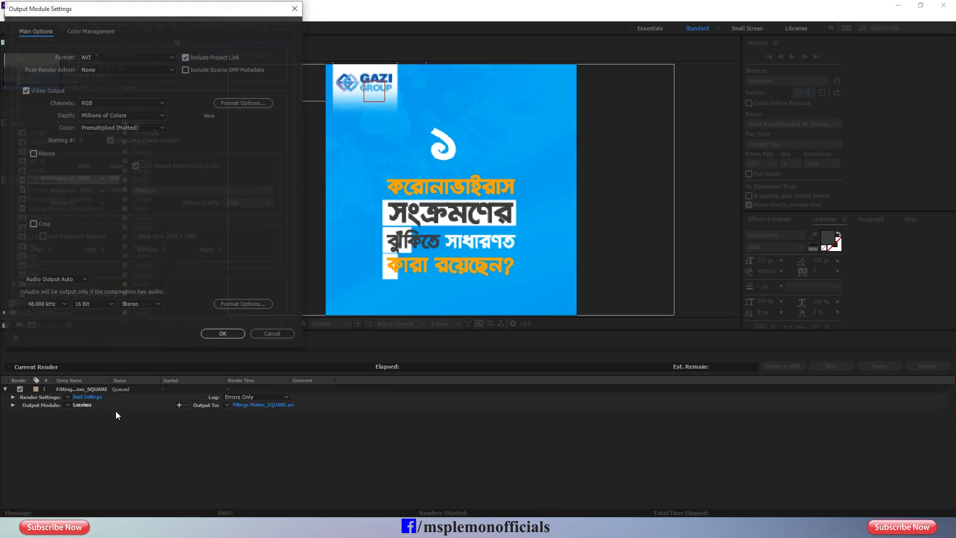
{"action": "left_click", "coordinate": [149, 57]}
{"action": "left_click", "coordinate": [110, 168]}
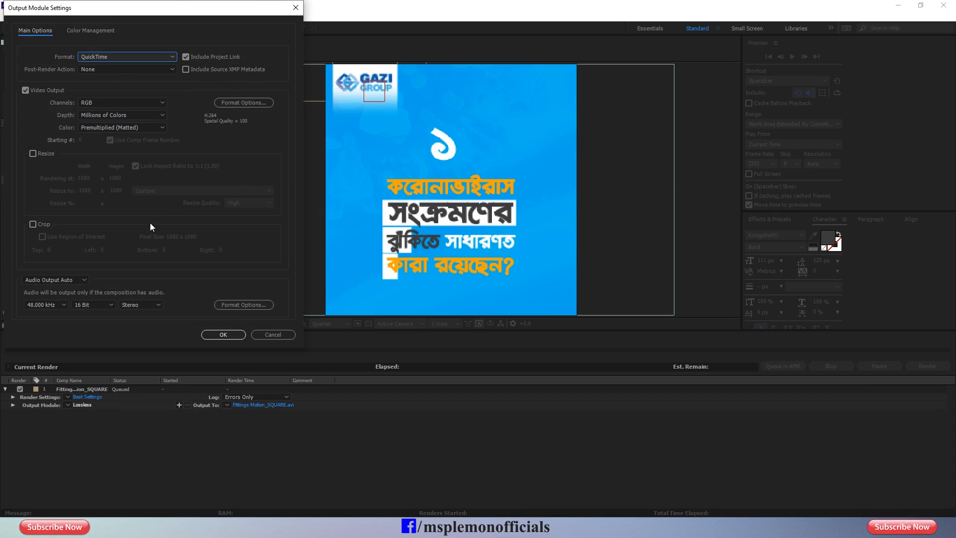
{"action": "left_click", "coordinate": [228, 337]}
Set the output to Fittings Motion_SQUARE.mov on the Desktop, replacing the existing file, and start the render.
{"action": "left_click", "coordinate": [261, 405]}
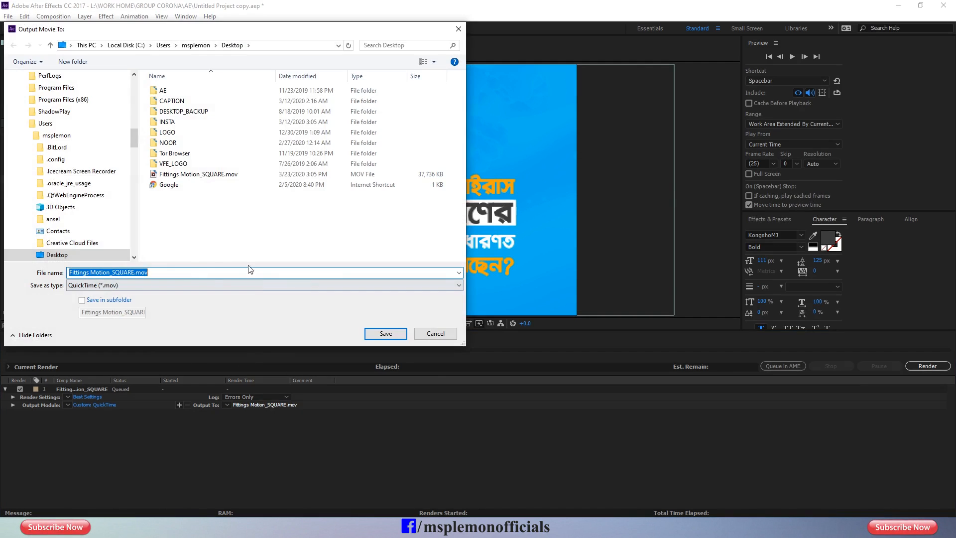
{"action": "left_click", "coordinate": [386, 333]}
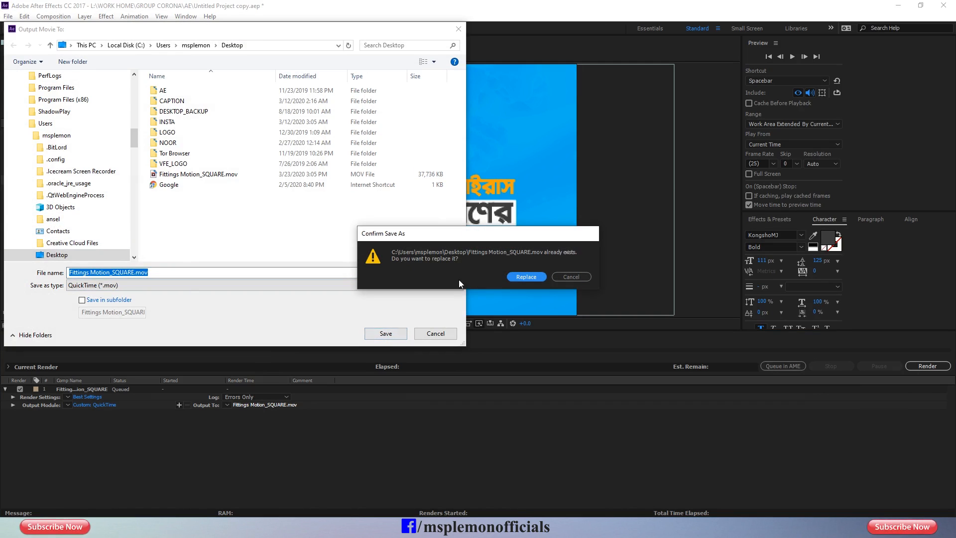
{"action": "left_click", "coordinate": [521, 277]}
{"action": "left_click", "coordinate": [927, 366]}
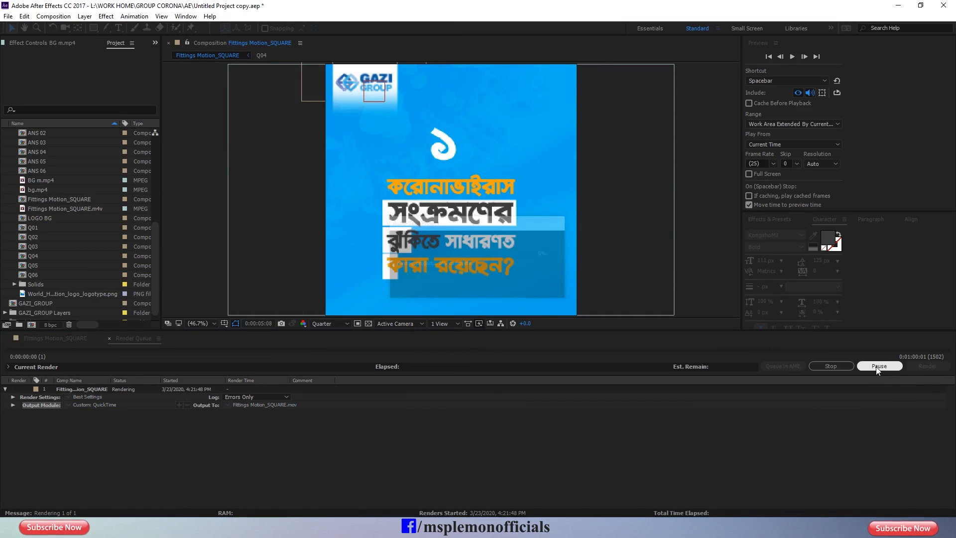